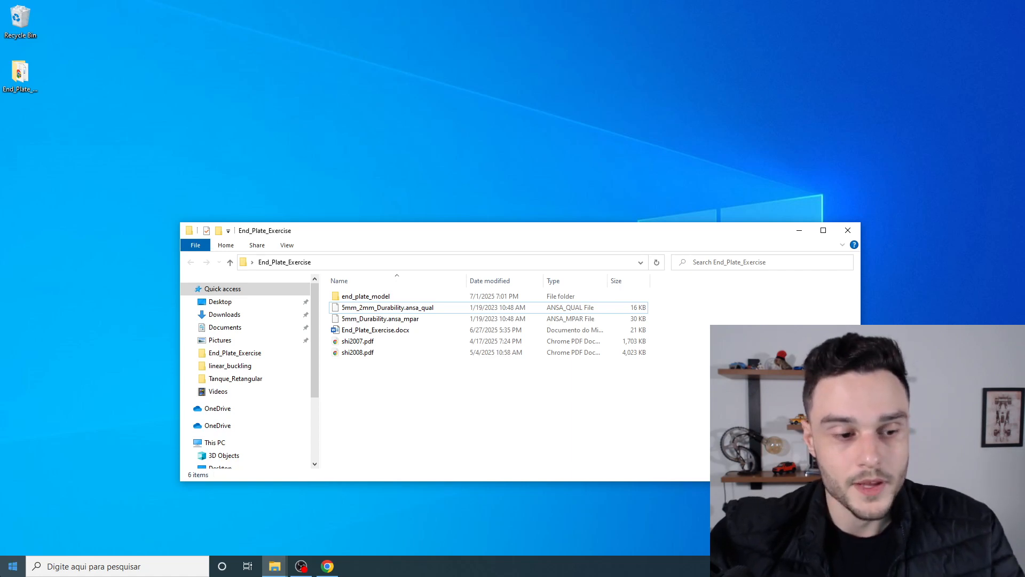
Step: Search the computer for "ansa" and launch ANSA v23.1.1
left_click(5, 563)
type("absa")
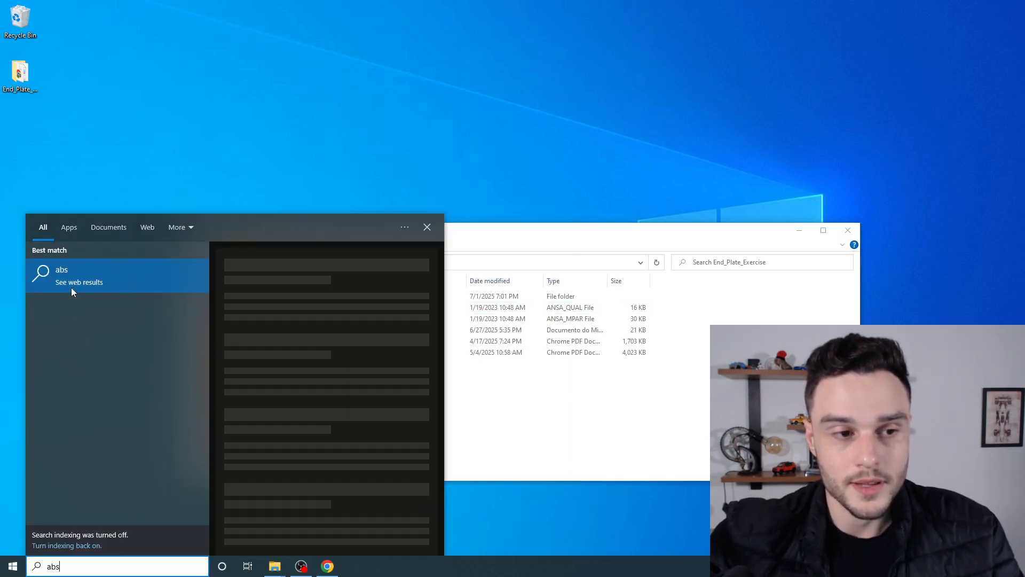
key("BackSpace")
key("BackSpace")
key("BackSpace")
key("BackSpace")
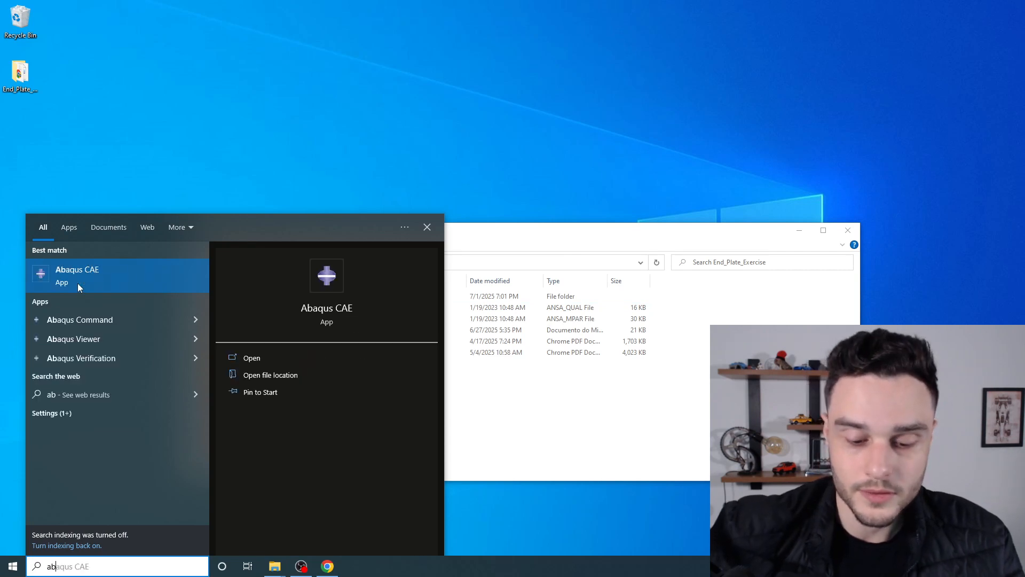
type("ansa")
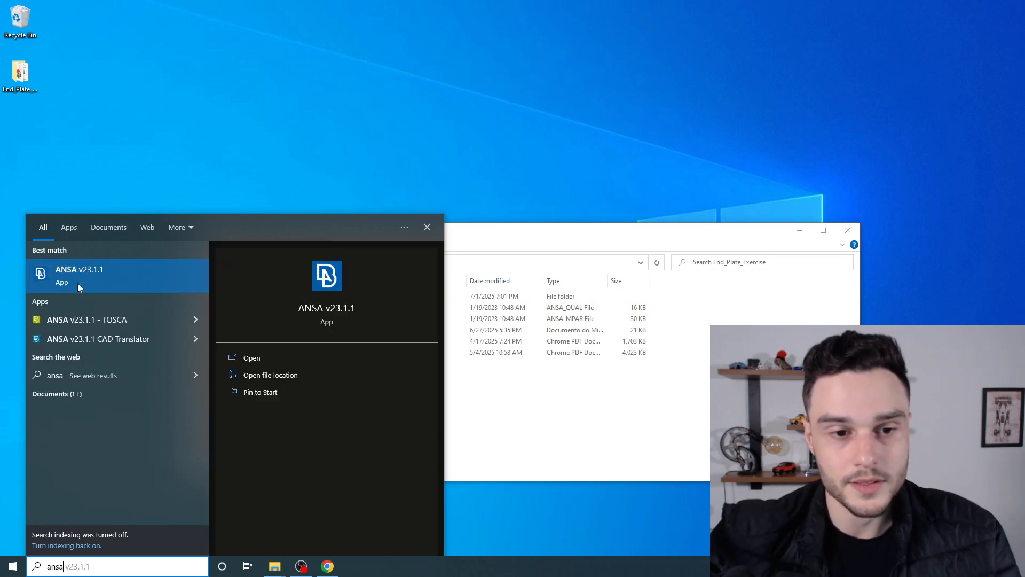
left_click(78, 283)
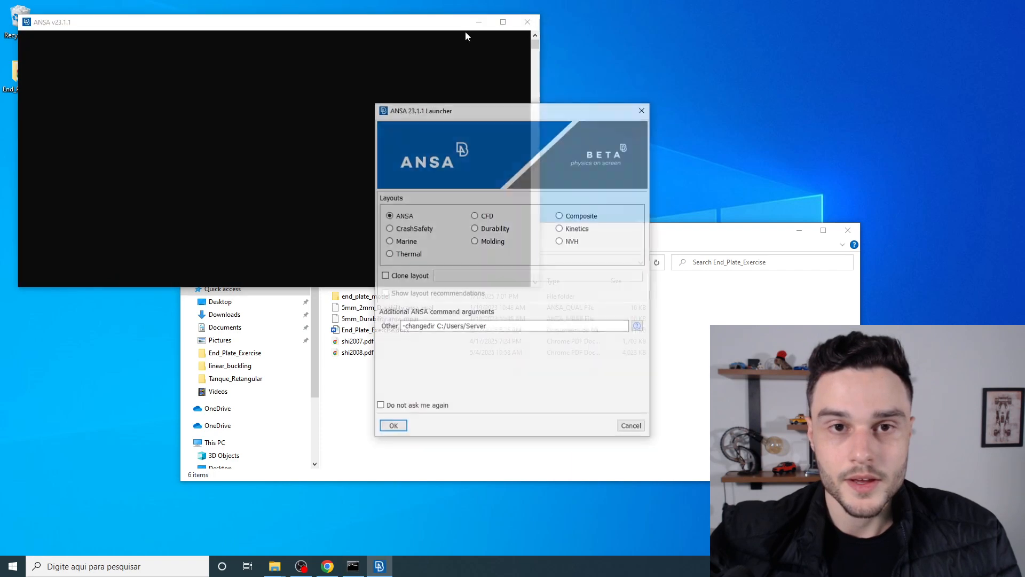
Step: Minimize the console window and start the program with the ANSA layout
left_click(477, 22)
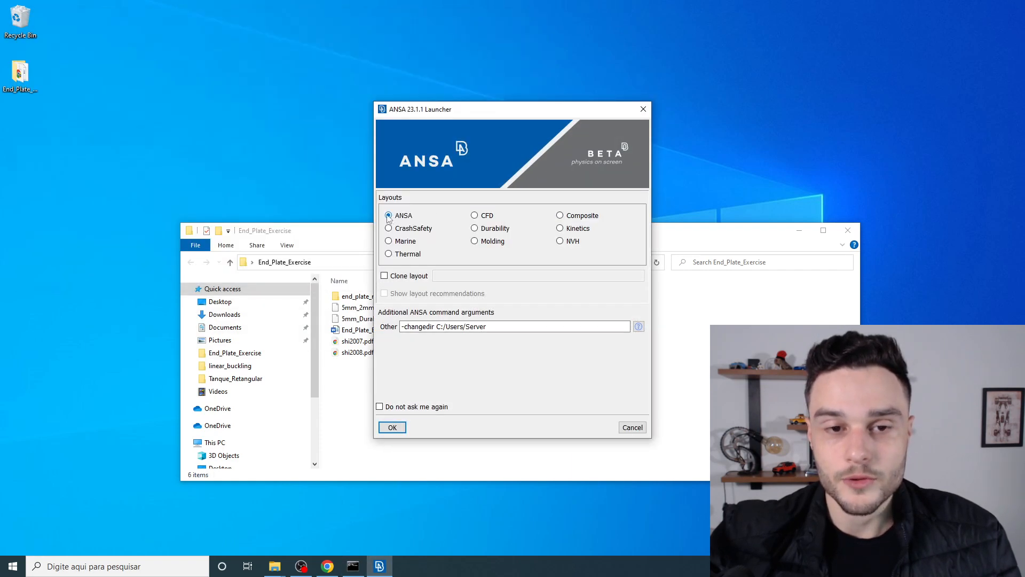
left_click(391, 428)
left_click(392, 430)
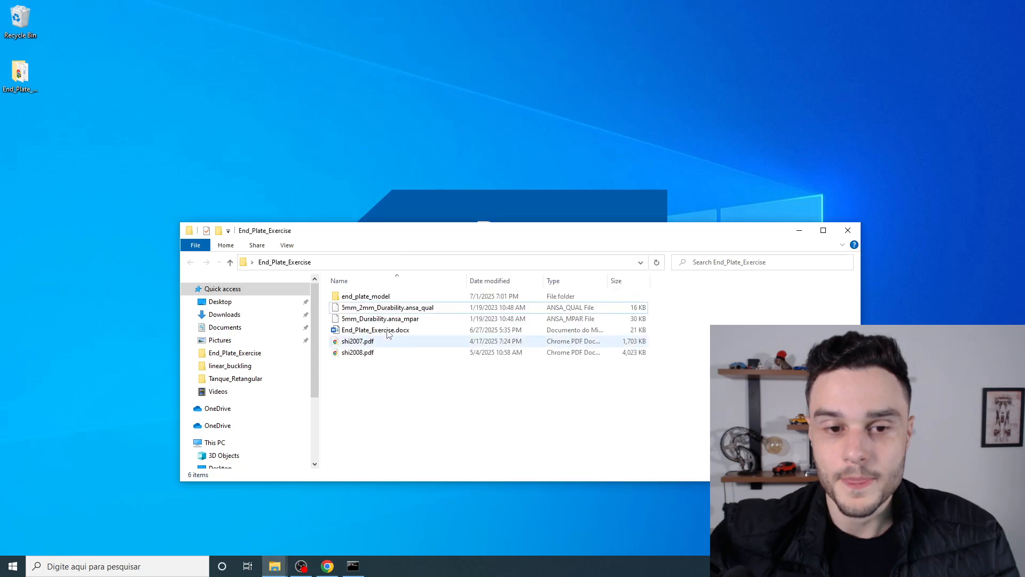
Step: Open the end_plate_model folder in File Explorer and close the Release Highlights window in ANSA
double_click(373, 296)
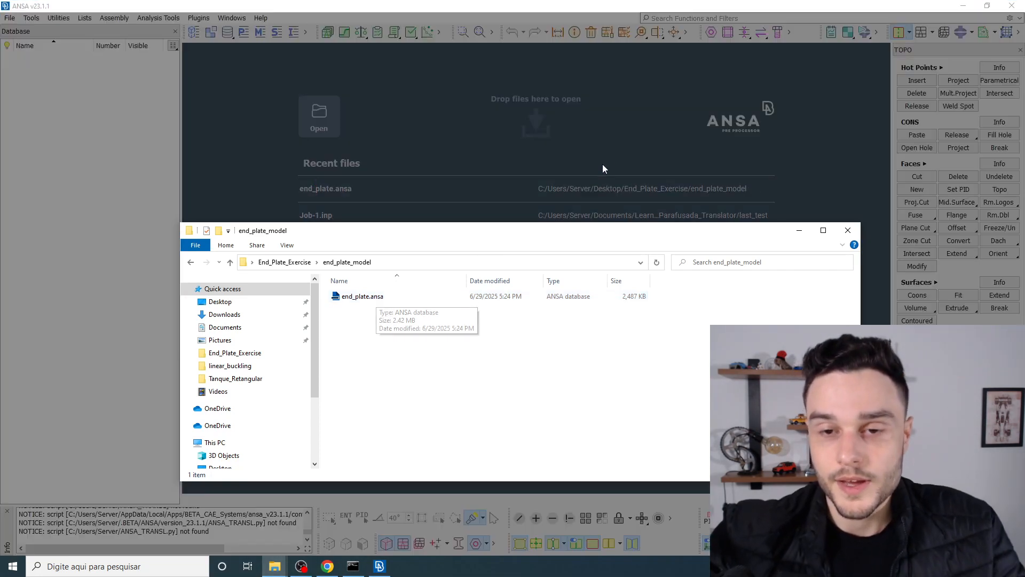
left_click(742, 105)
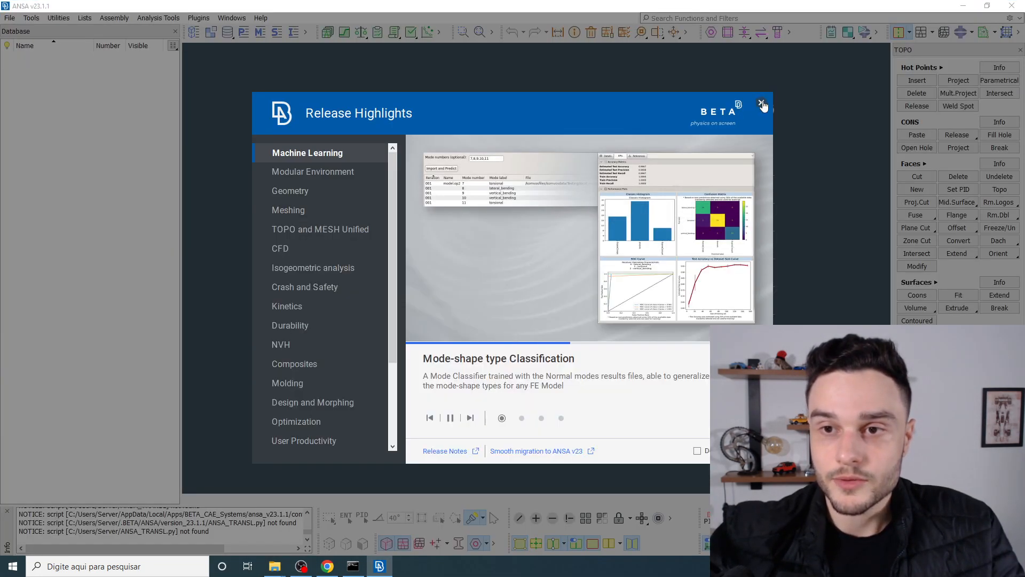
left_click(761, 104)
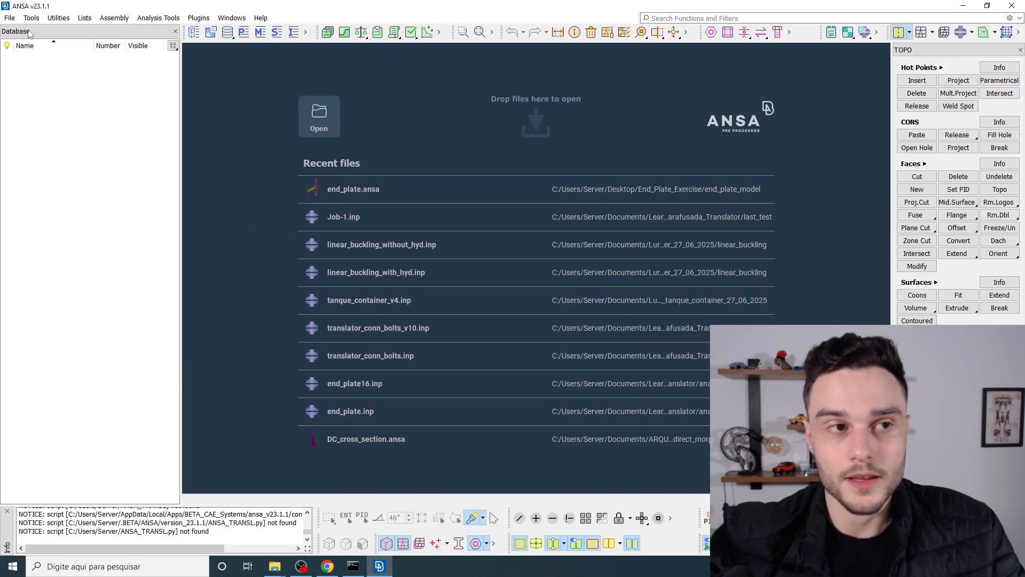
left_click(10, 18)
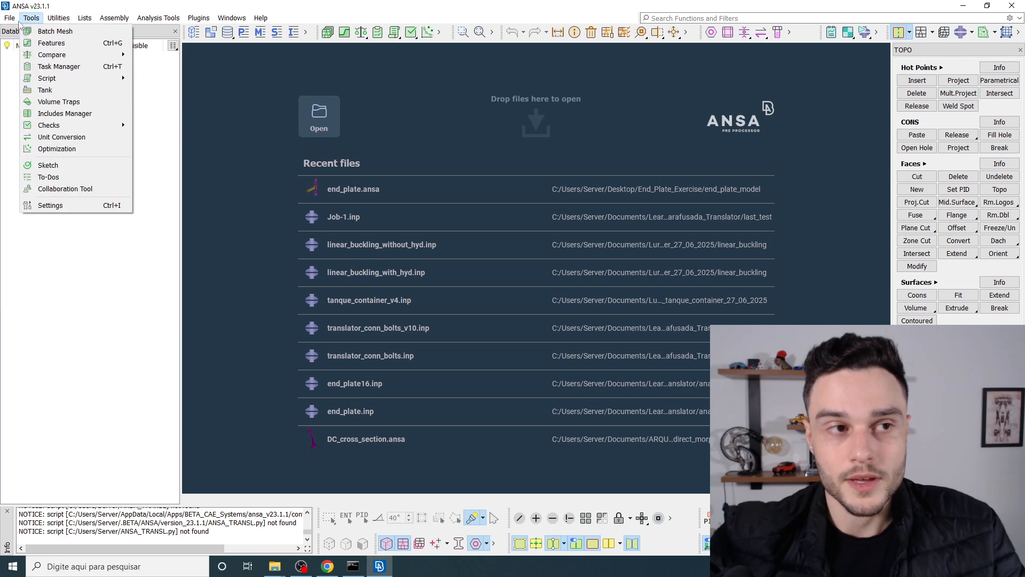
mouse_move(10, 17)
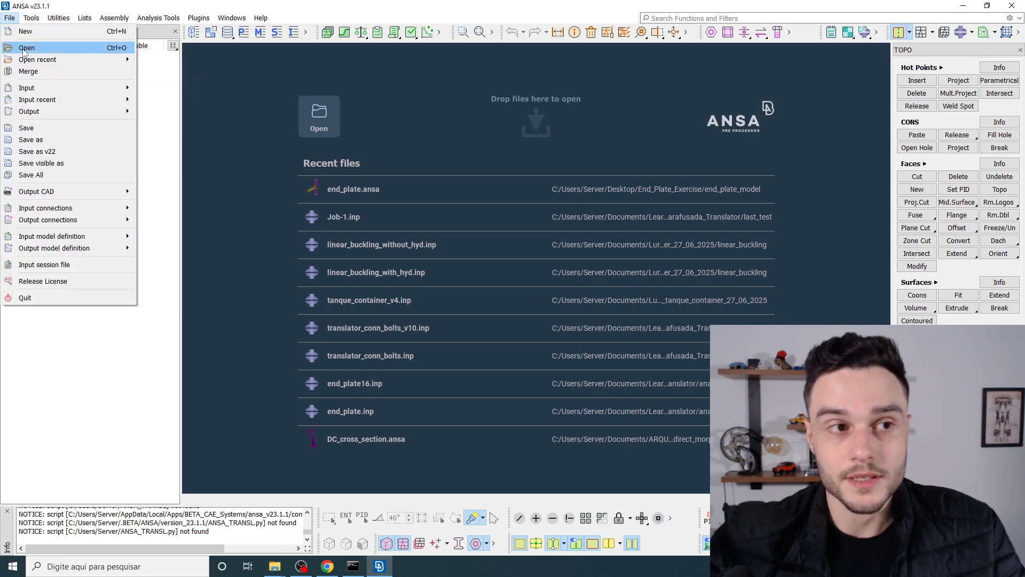
left_click(231, 124)
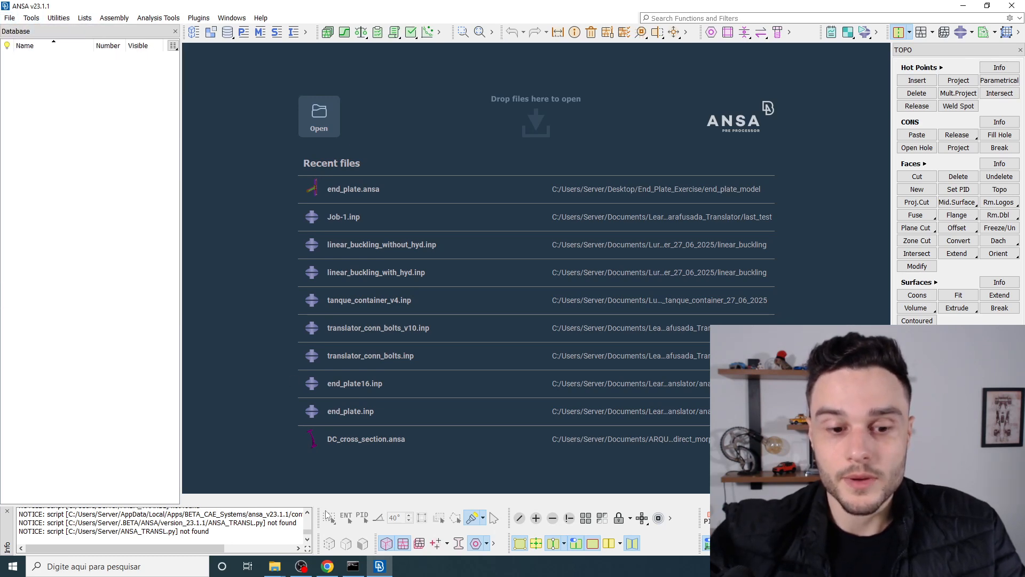
Step: Load end_plate.ansa from the end_plate_model folder into ANSA and return to the model window
mouse_move(277, 570)
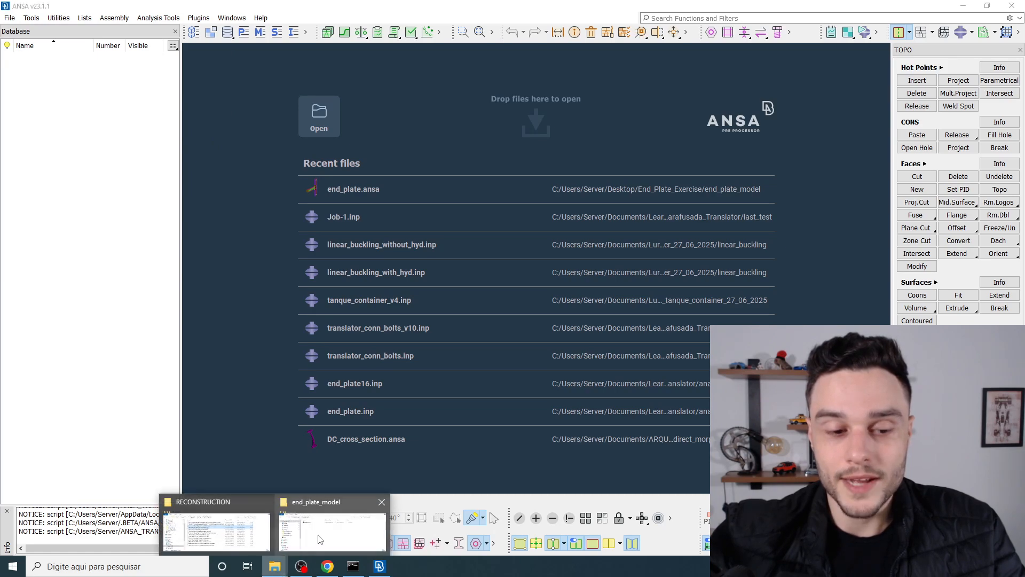
left_click(336, 511)
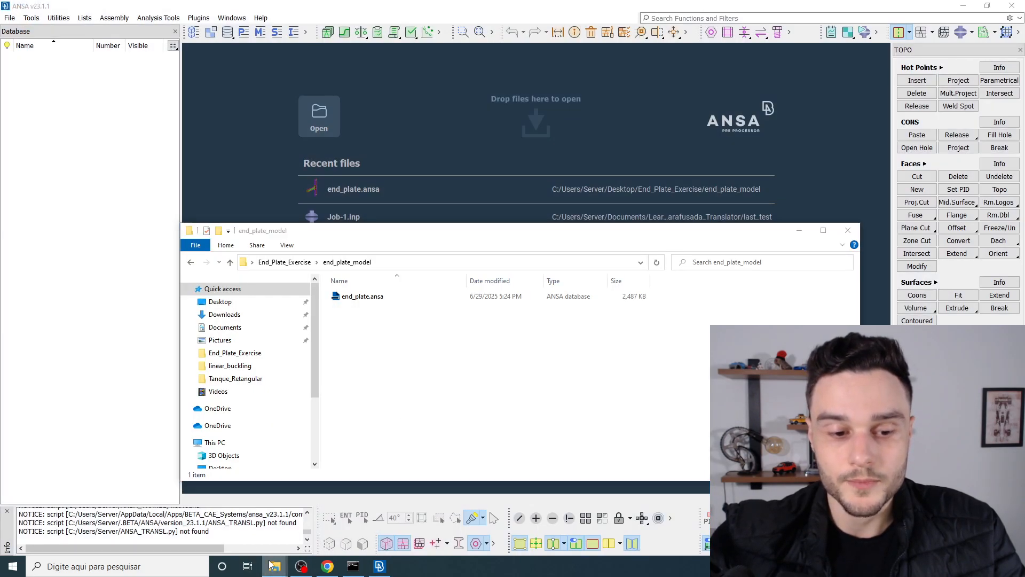
mouse_move(273, 566)
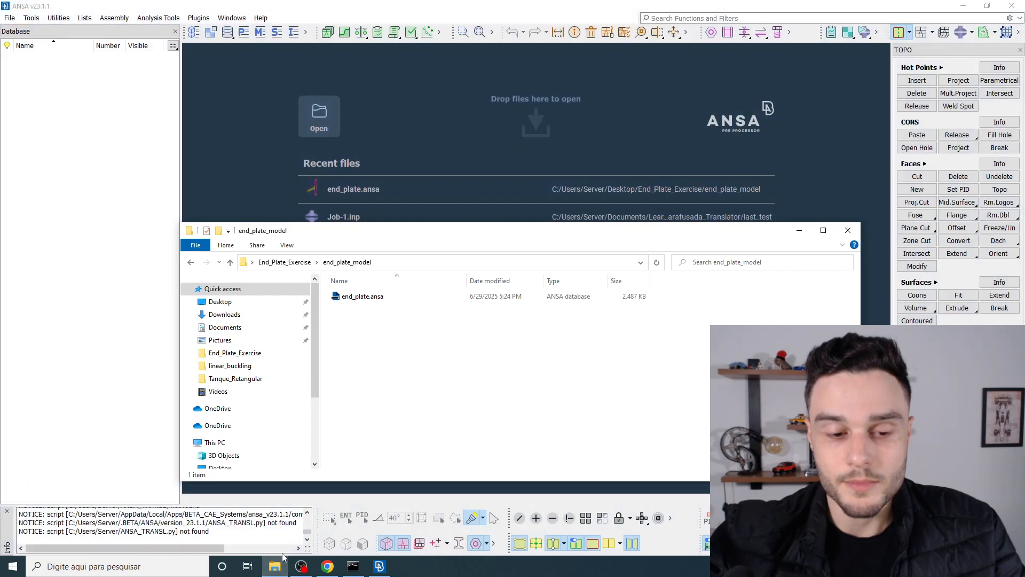
left_click(373, 300)
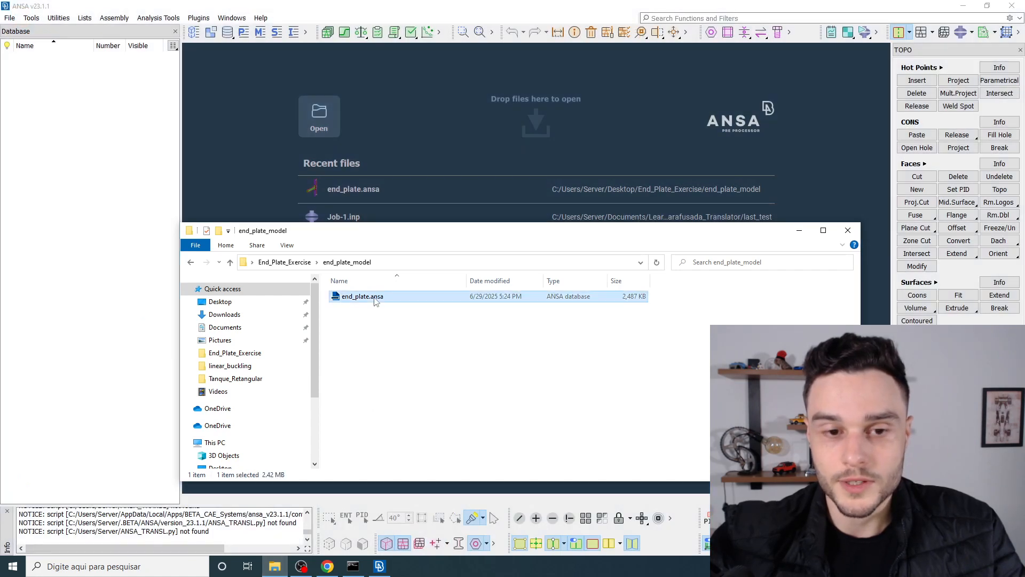
left_click_drag(358, 302, 482, 169)
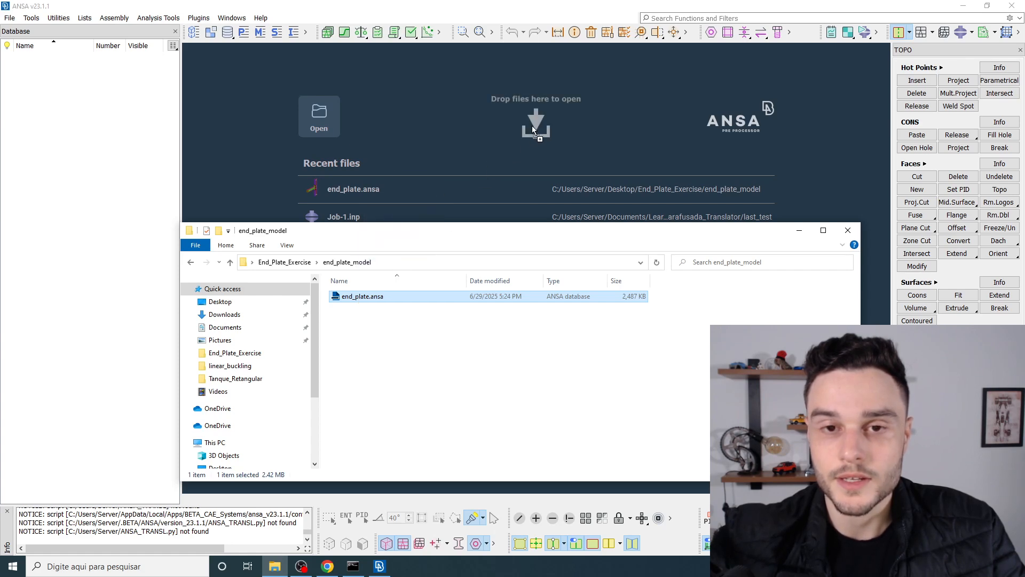
left_click_drag(538, 123, 538, 123)
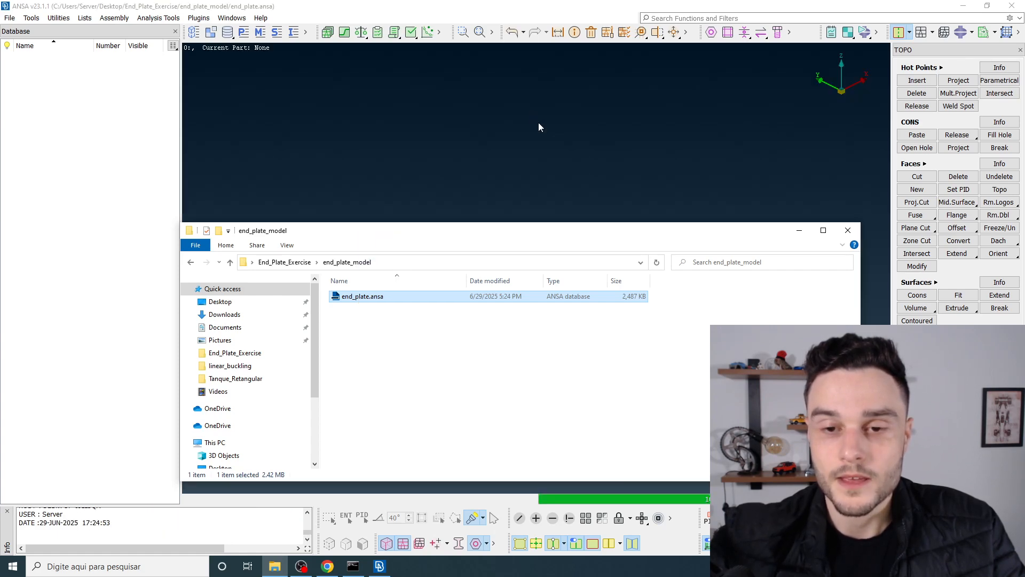
left_click(886, 278)
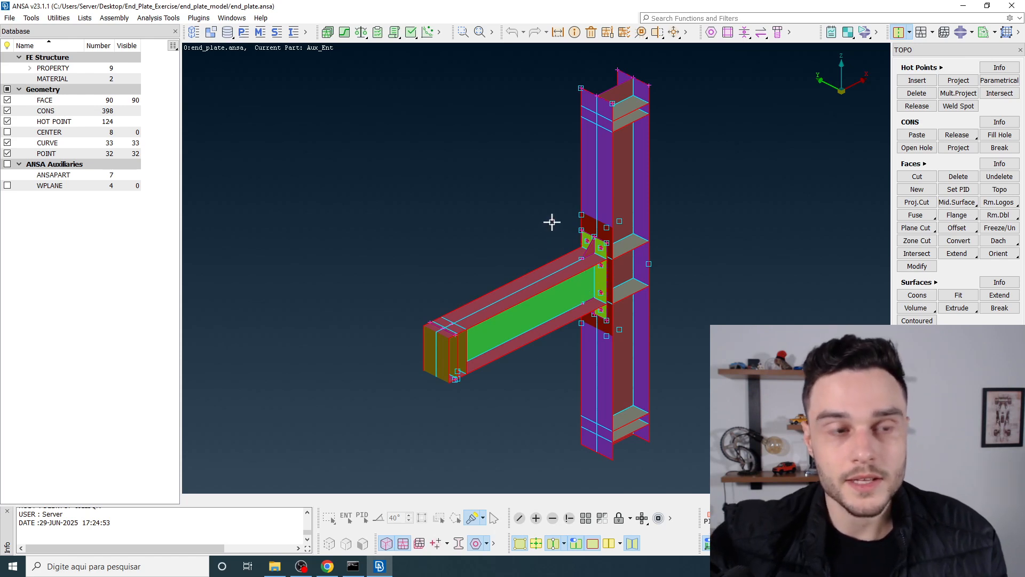
middle_click_drag(552, 222, 552, 238, "ctrl")
left_click_drag(551, 238, 549, 217, "ctrl")
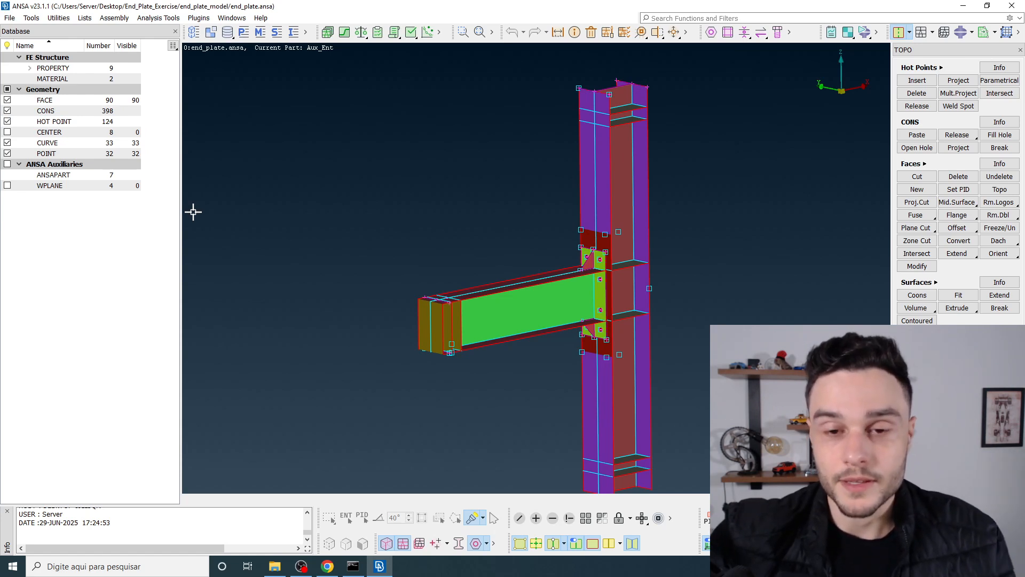
left_click_drag(636, 219, 616, 267, "ctrl")
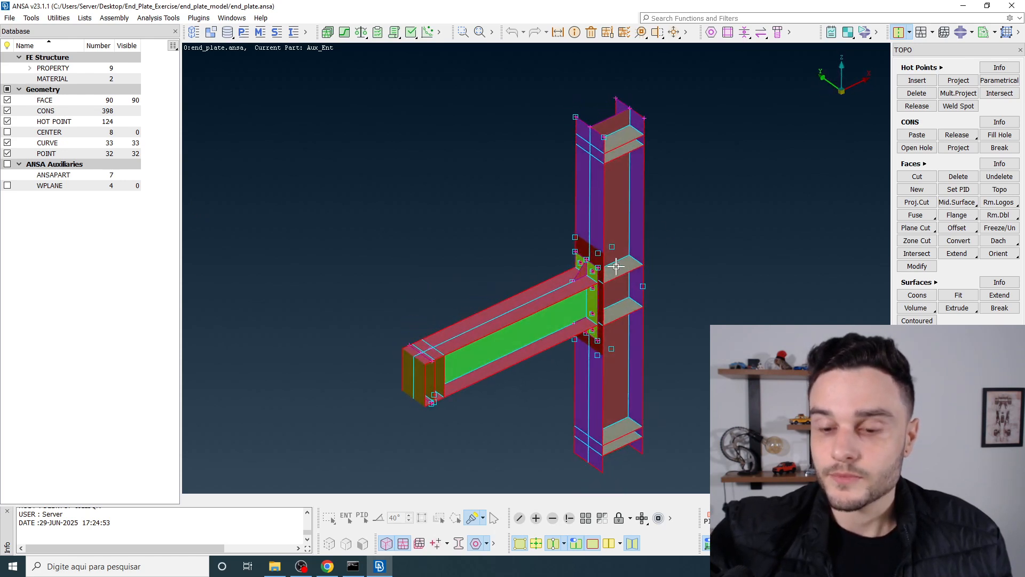
left_click(909, 33)
left_click(912, 47)
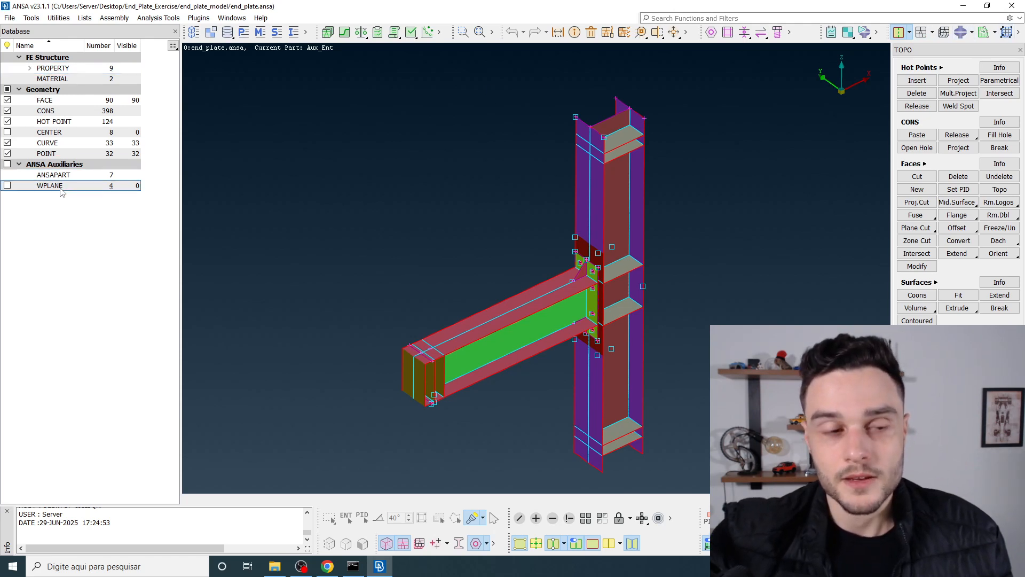
Step: List the model's SHELL_SECTION properties from the database, widening the name column and enlarging the list
double_click(53, 68)
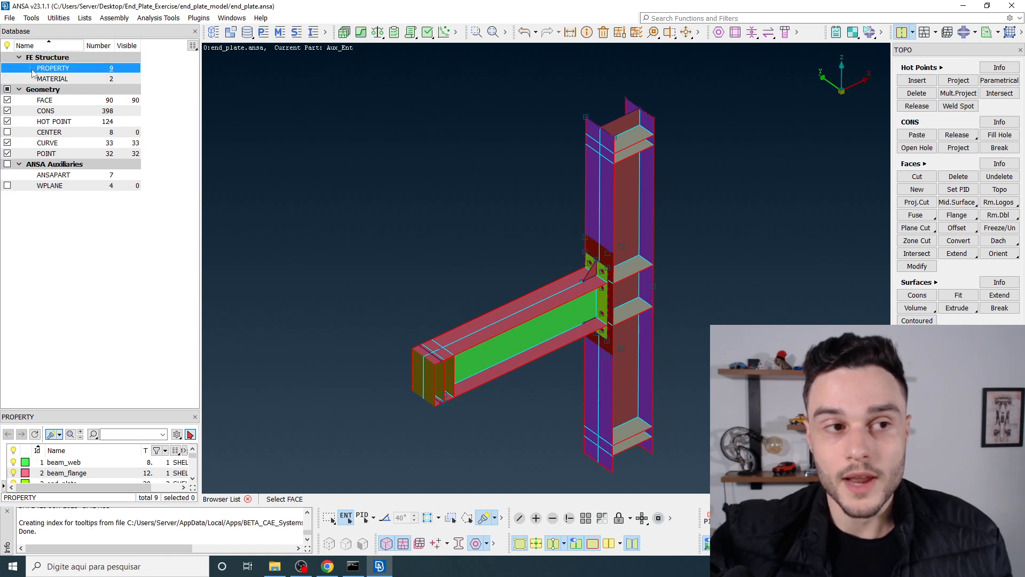
left_click(31, 68)
left_click_drag(85, 44, 112, 43)
left_click(80, 79)
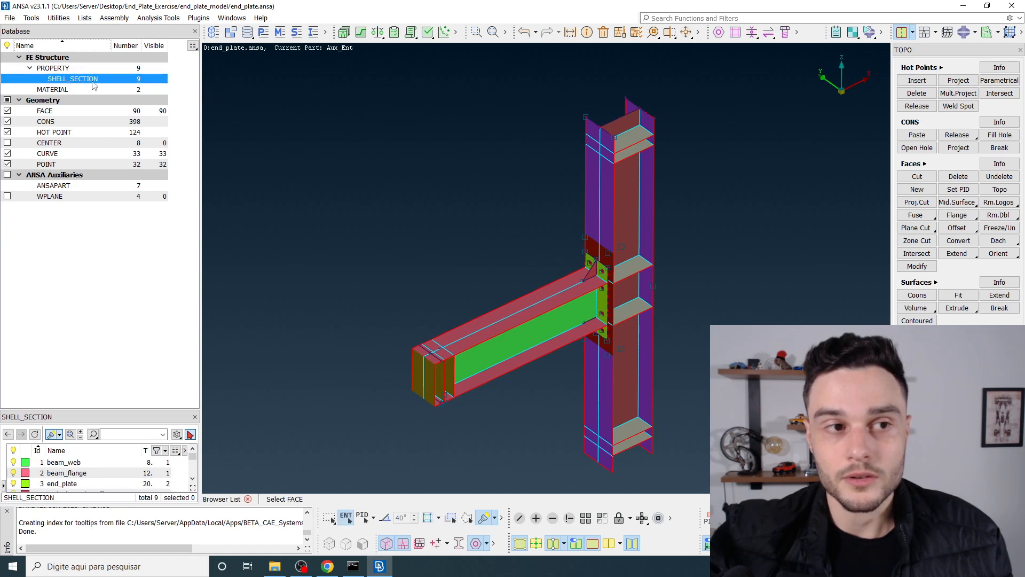
left_click_drag(91, 409, 107, 293)
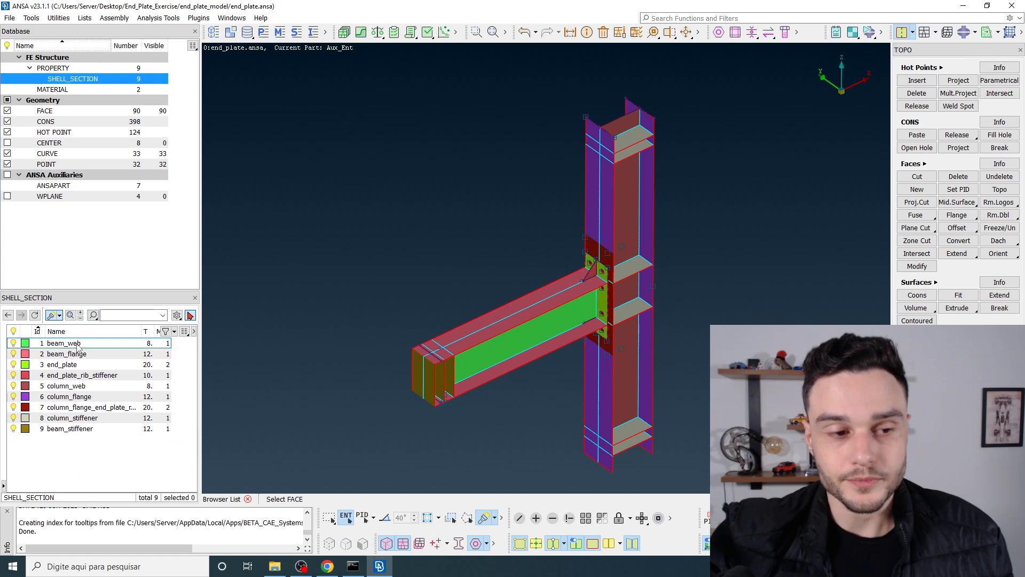
Step: Open the beam_web shell section to examine its property ID, material ID and thickness, and close it
left_click(78, 344)
double_click(78, 345)
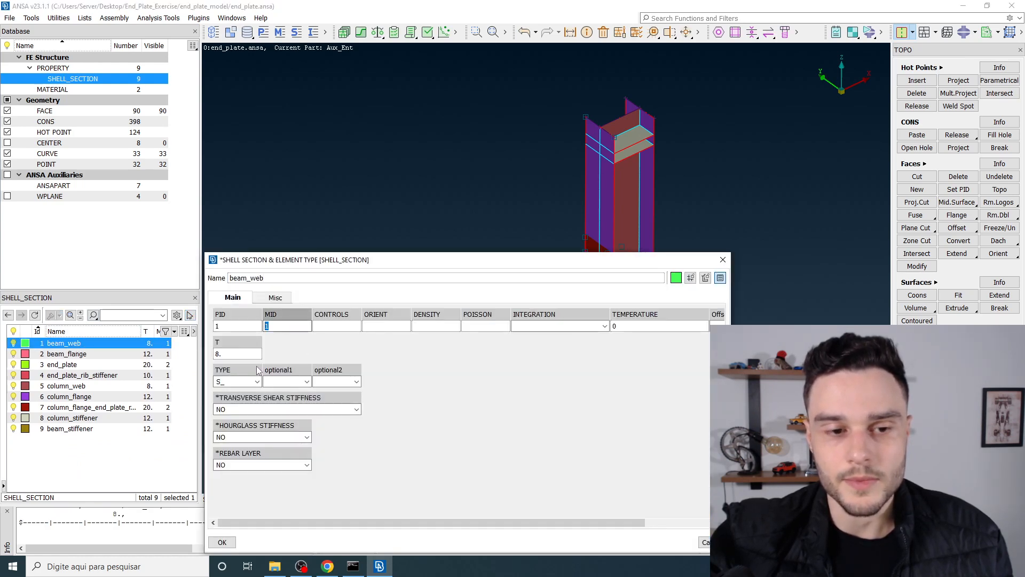
key("Tab")
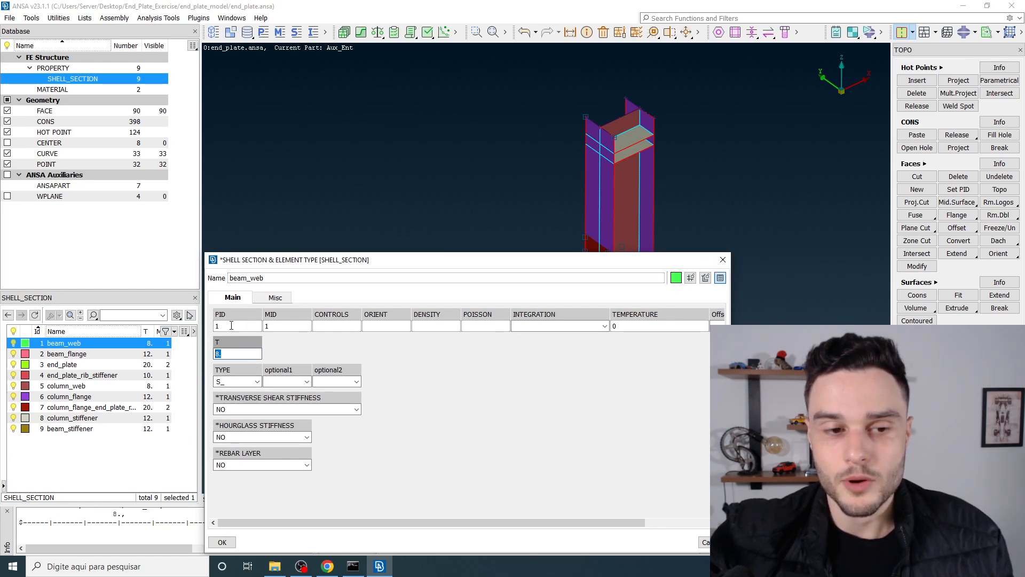
left_click(723, 259)
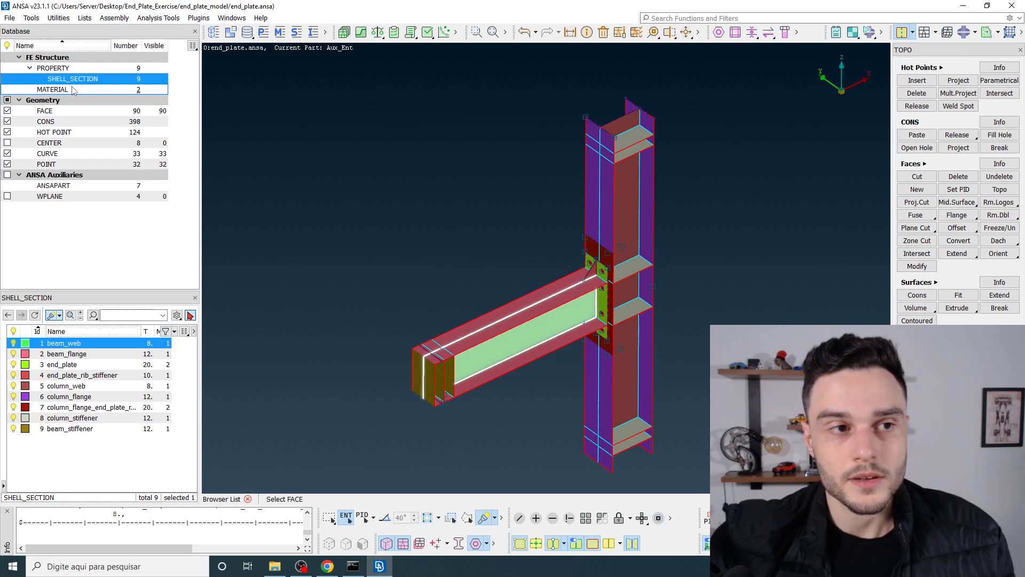
Step: List the materials and highlight the parts that use the thinner-plate steel and those that use steel_thicker_than_16mm
left_click(53, 89)
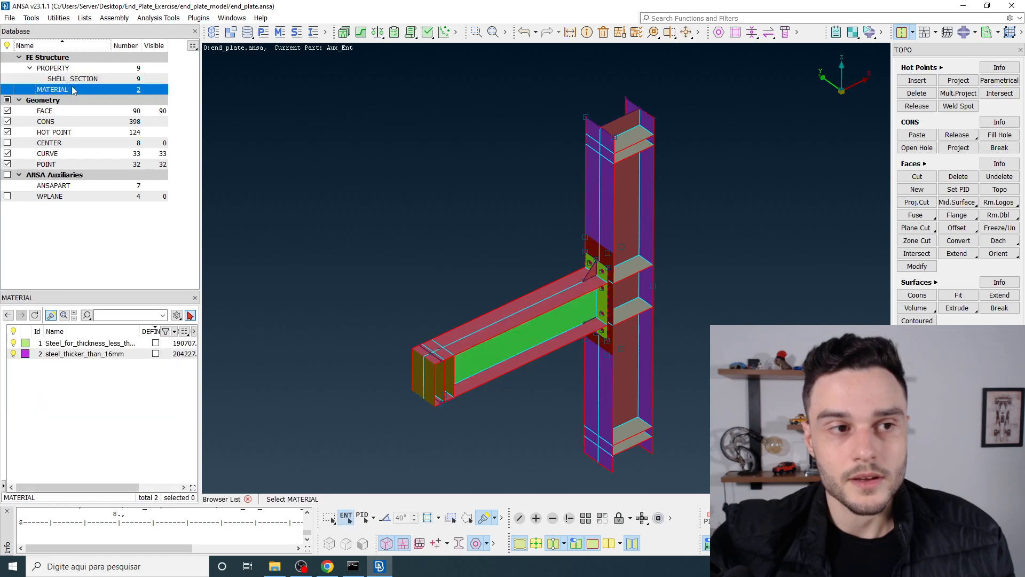
left_click(99, 347)
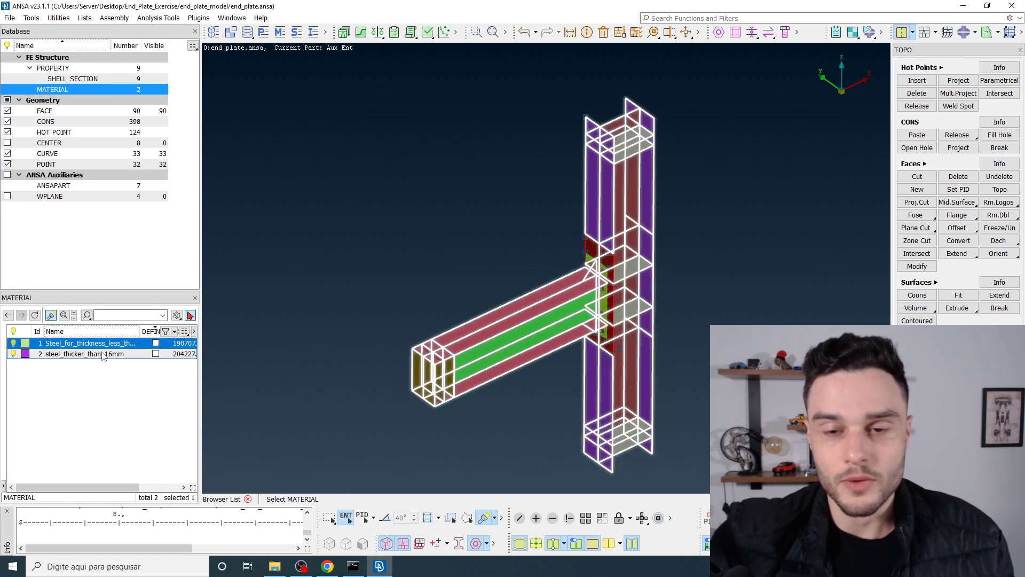
left_click(103, 354)
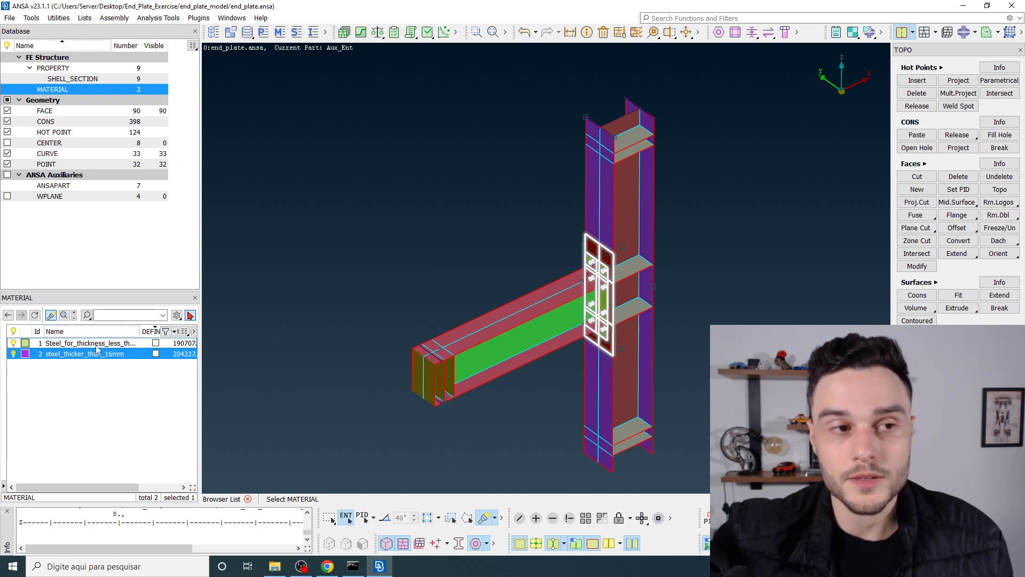
Step: List the model's faces, highlight all of them at once, and highlight individual faces of the beam's flange and web
left_click(57, 110)
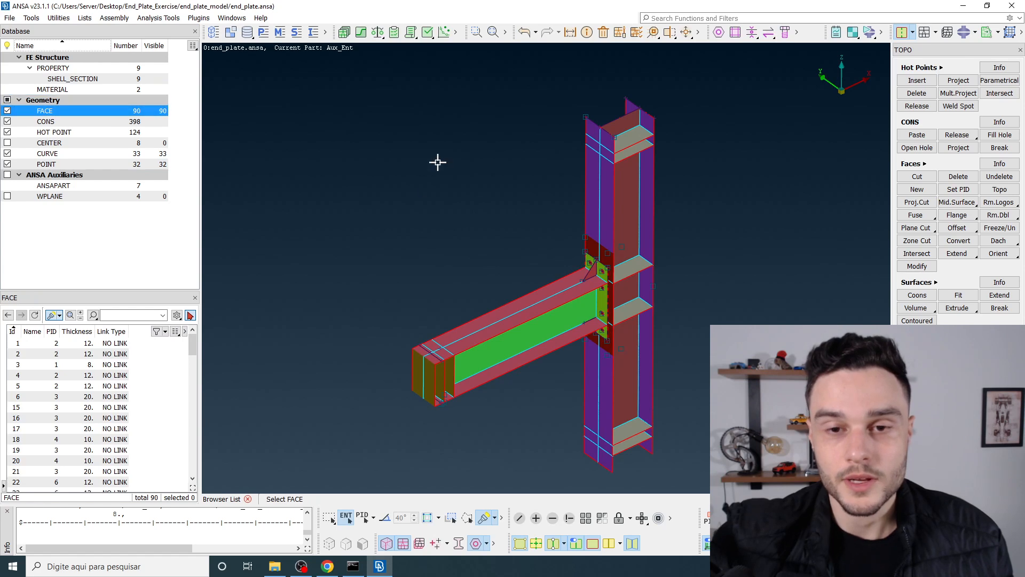
scroll(437, 160, "down", 3)
left_click_drag(350, 101, 735, 399)
scroll(434, 270, "up", 5)
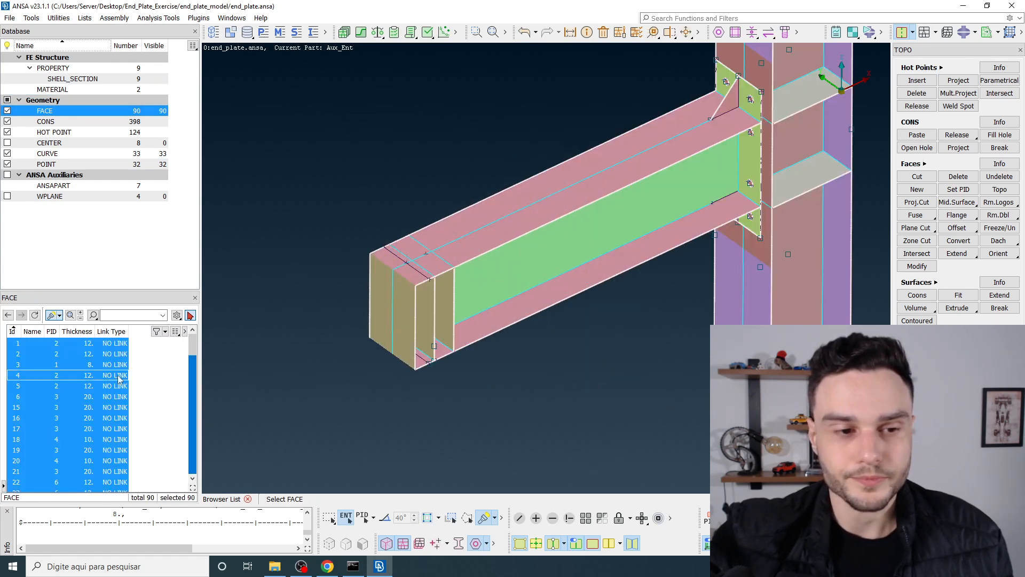
left_click(70, 111)
left_click(482, 230)
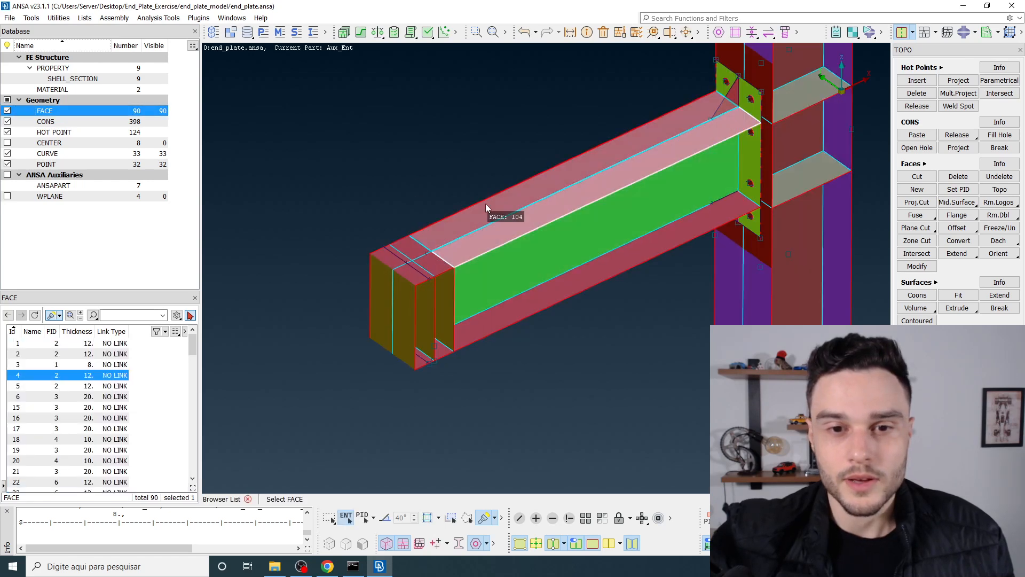
left_click(485, 203)
left_click(493, 280)
left_click_drag(499, 272, 471, 220, "ctrl")
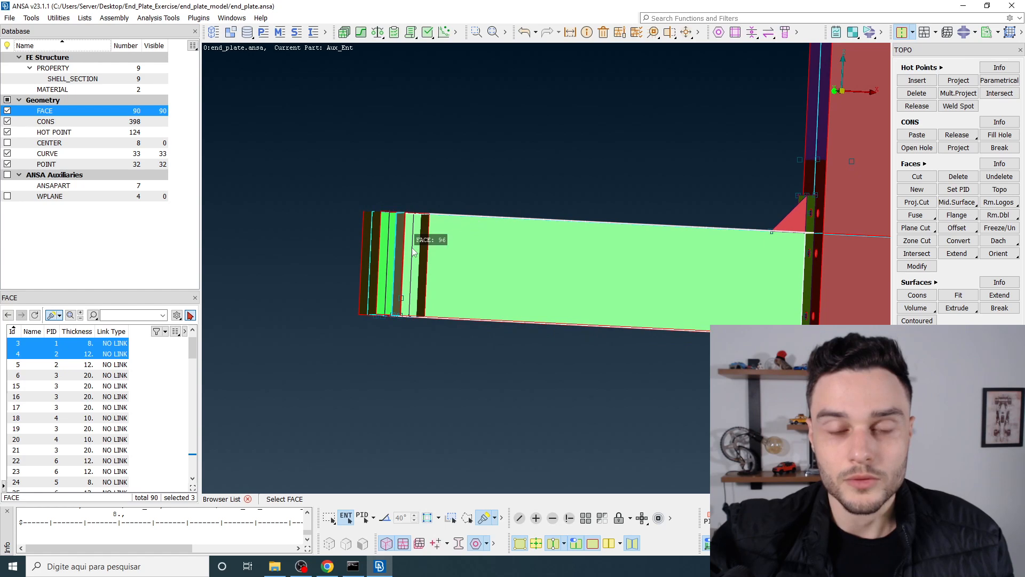
Step: Highlight the beam's web face on its own, examine how it meets the plates at the beam's free end, and clear the selection
scroll(414, 235, "up", 6)
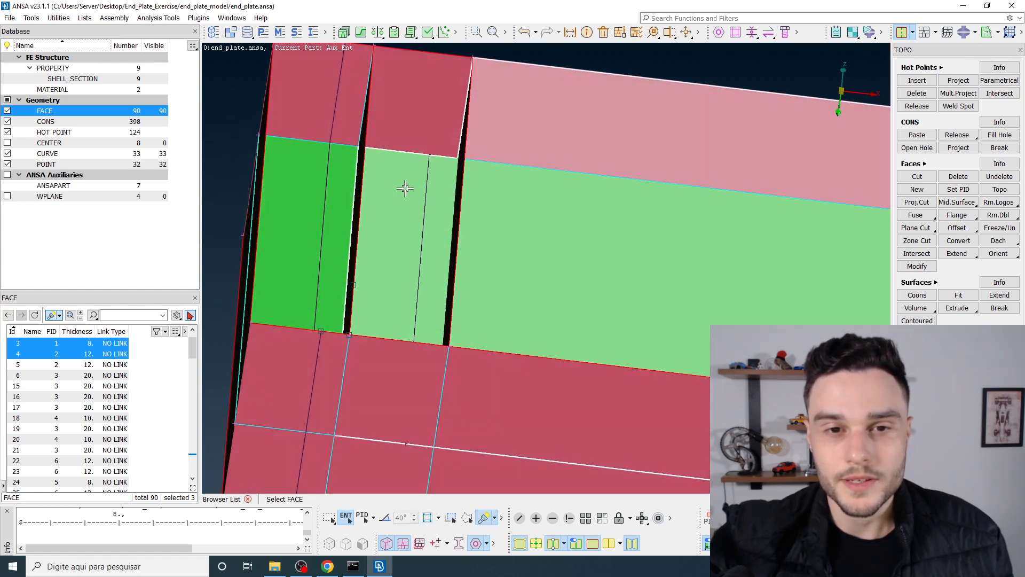
left_click_drag(404, 188, 372, 254, "ctrl")
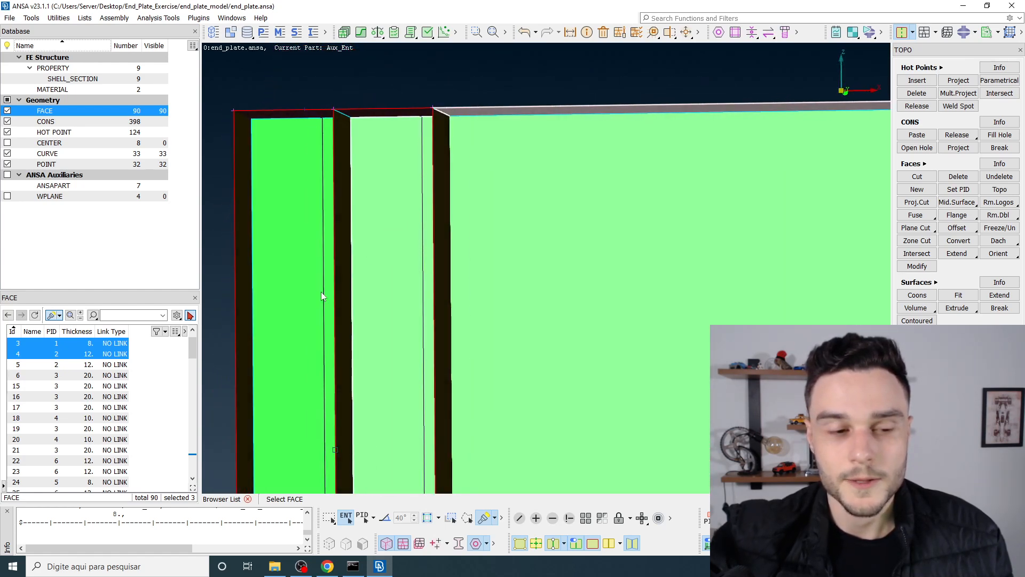
left_click(60, 114)
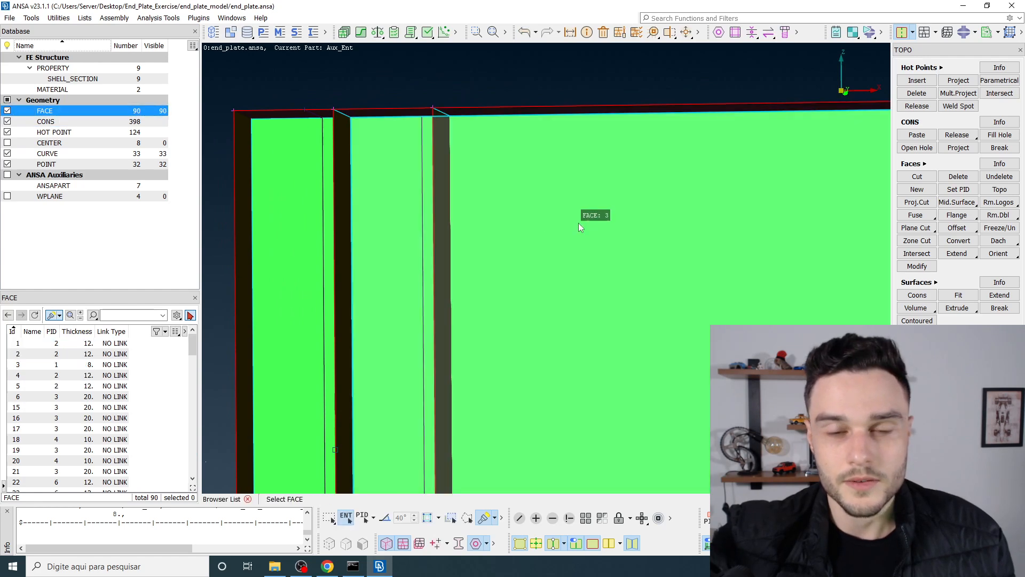
left_click(578, 224)
scroll(539, 233, "down", 4)
mouse_move(538, 233)
left_mouse_down("ctrl")
mouse_move(533, 206)
mouse_move(535, 222)
left_mouse_up("ctrl")
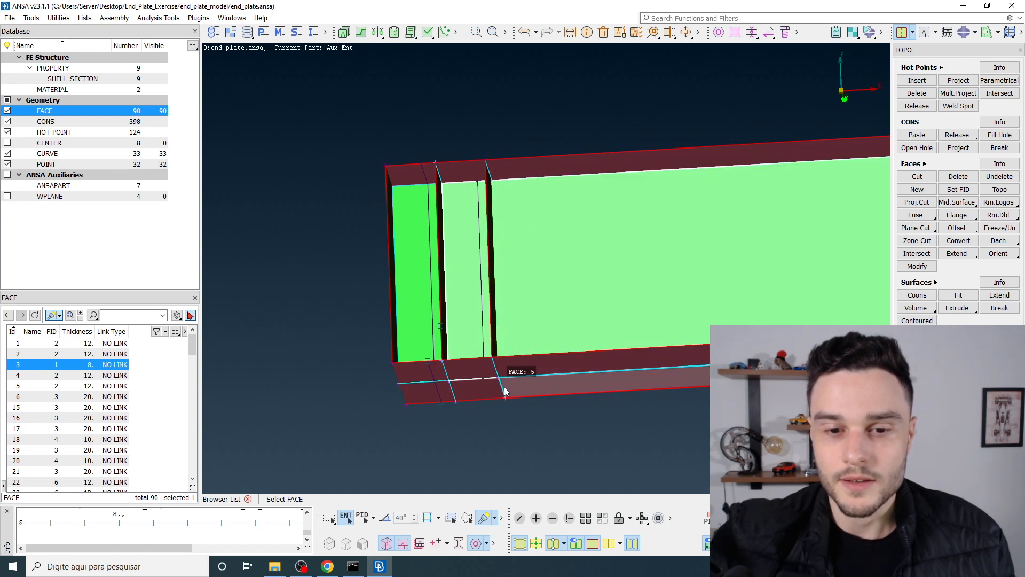
left_click_drag(507, 238, 493, 273, "ctrl")
left_click(336, 200)
scroll(366, 283, "down", 6)
left_click(149, 385)
left_click_drag(419, 294, 513, 341, "ctrl")
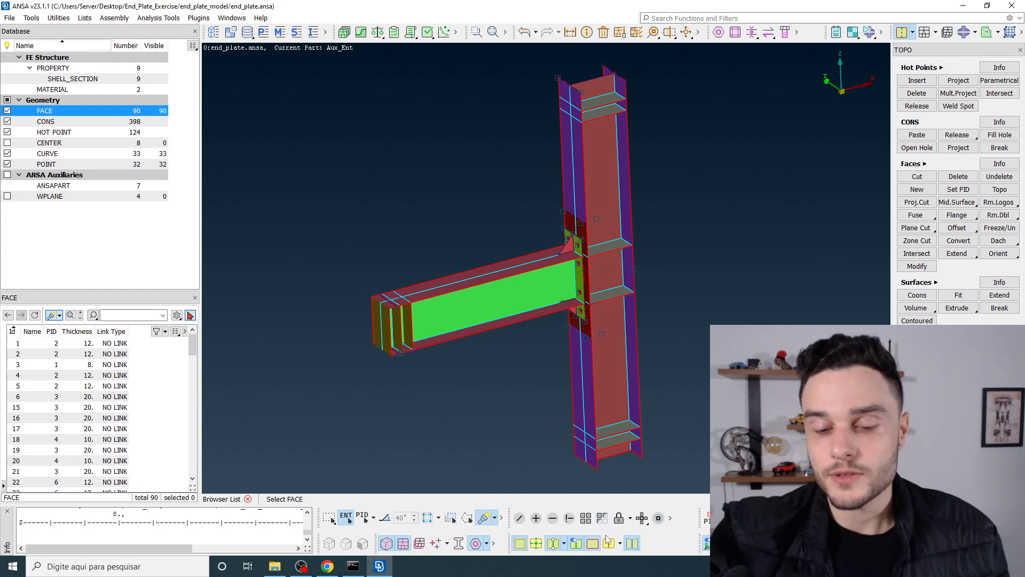
left_click_drag(462, 238, 457, 210, "ctrl")
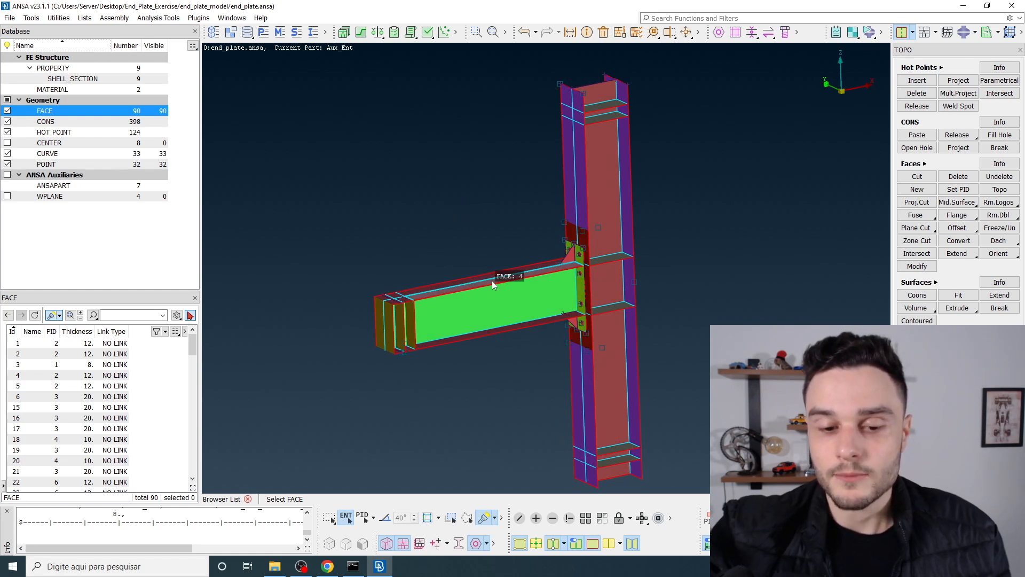
Step: Turn on the display of the yellow double CONS and inspect them at the beam's free end
left_click(610, 542)
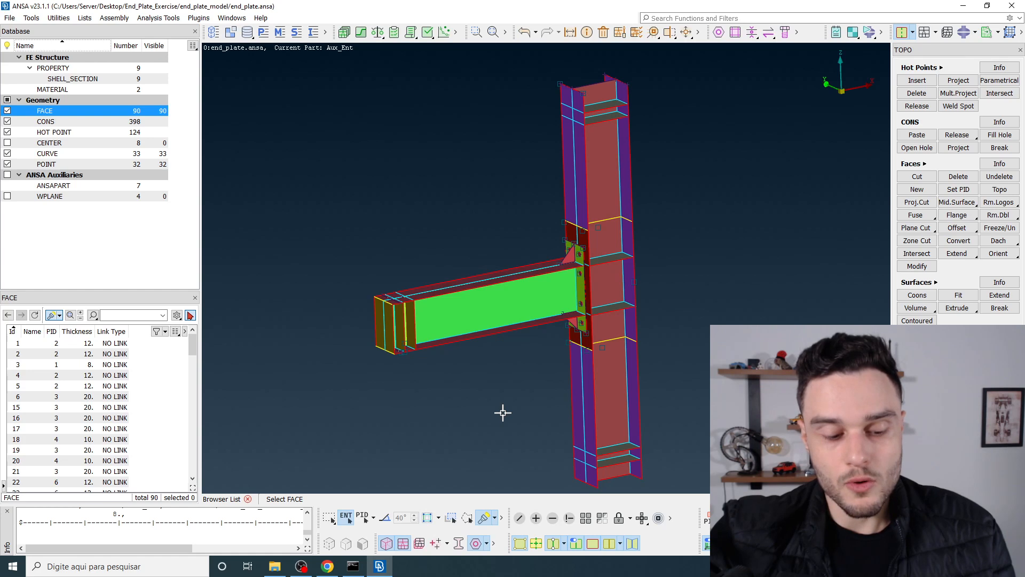
middle_click(497, 384)
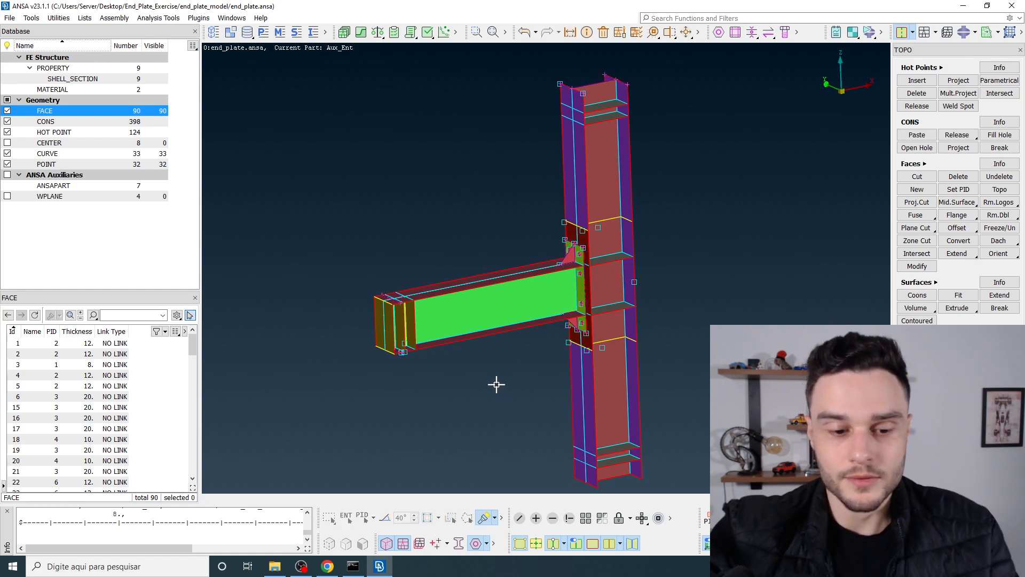
mouse_move(528, 244)
left_mouse_down("ctrl")
mouse_move(543, 213)
mouse_move(534, 226)
left_mouse_up("ctrl")
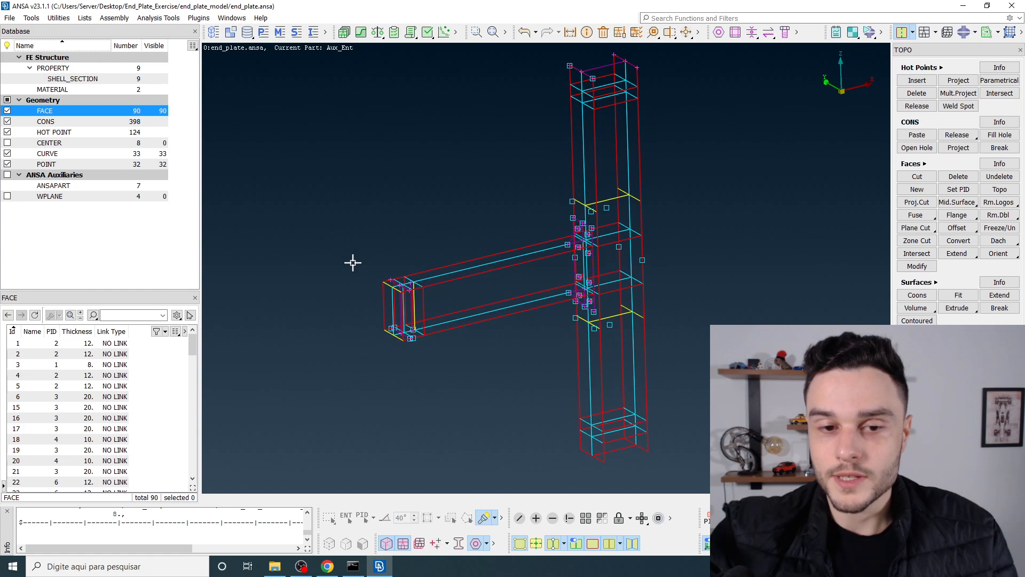
scroll(391, 315, "up", 5)
left_click_drag(478, 272, 426, 316, "ctrl")
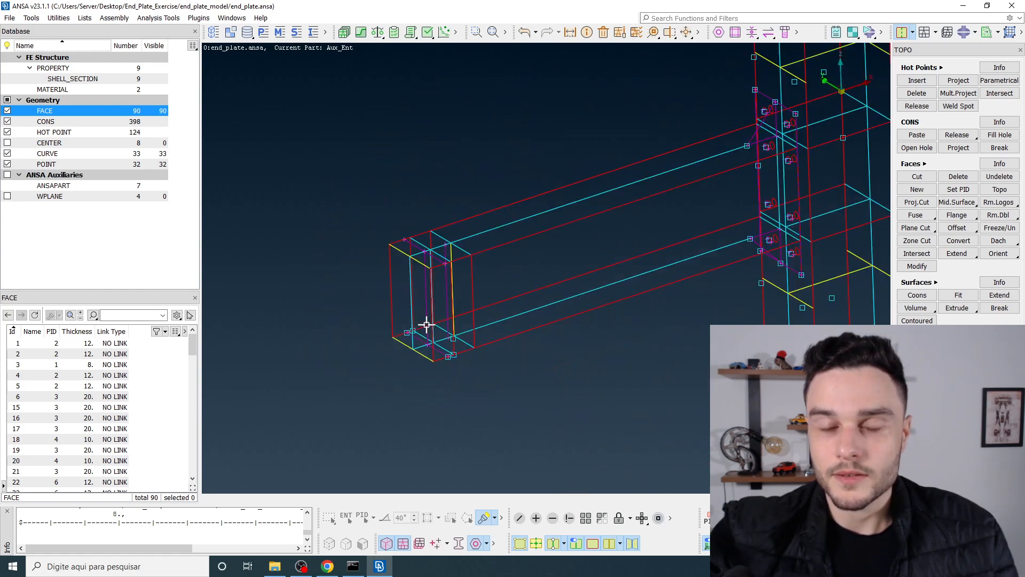
scroll(425, 317, "down", 5)
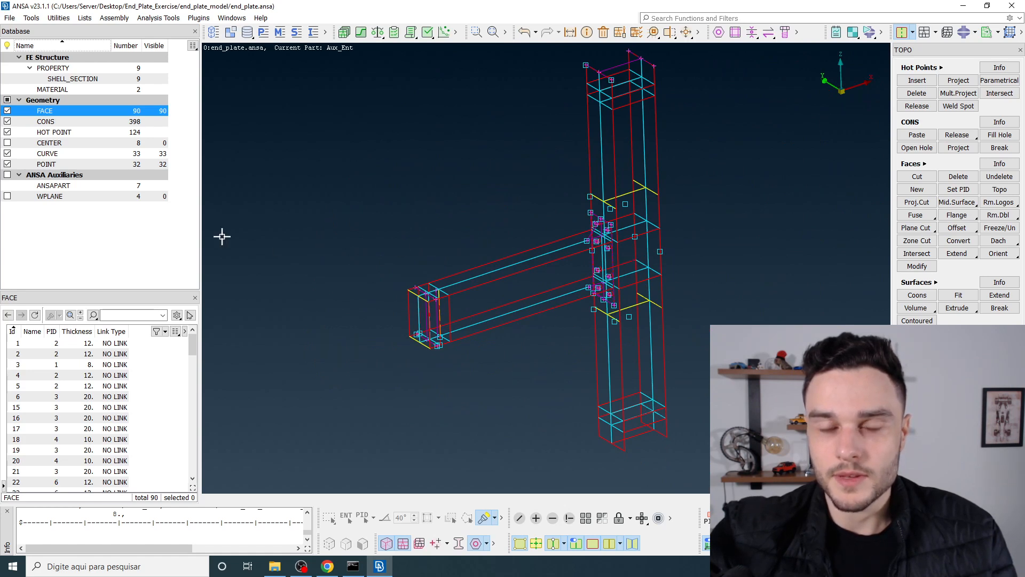
Step: Hide the model's points and curves and show the geometry as a wireframe
left_click(8, 164)
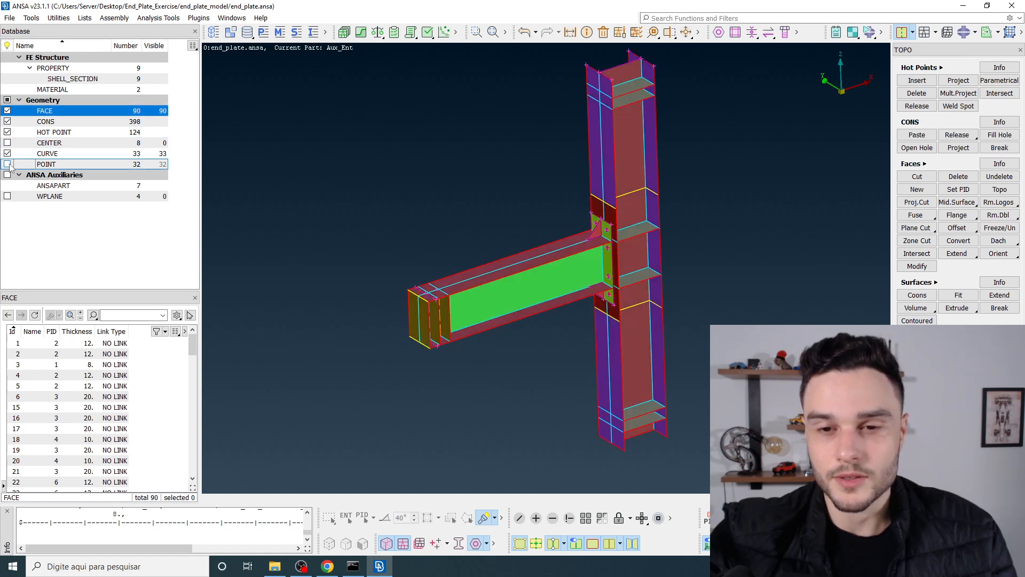
left_click(6, 154)
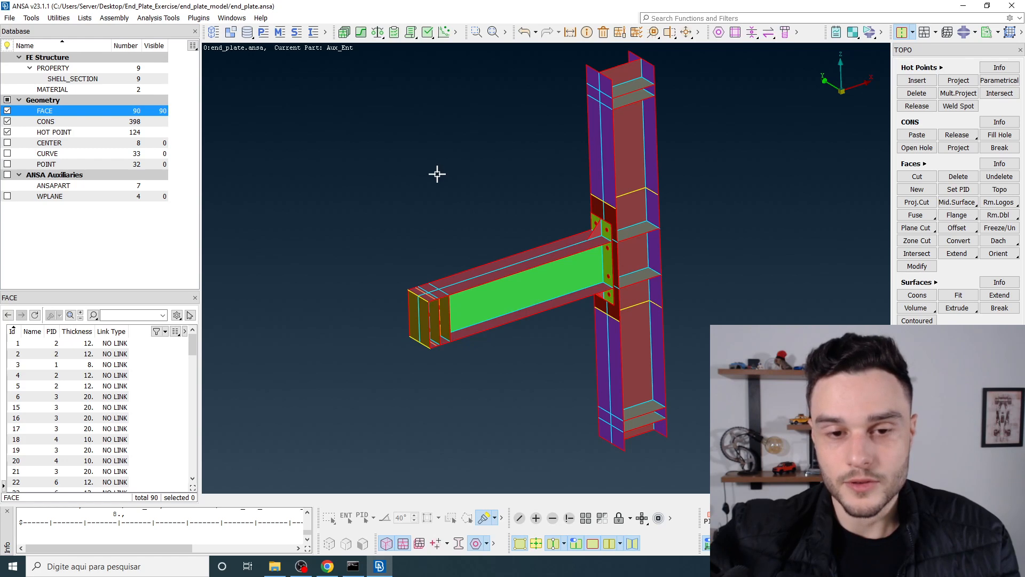
key("F1")
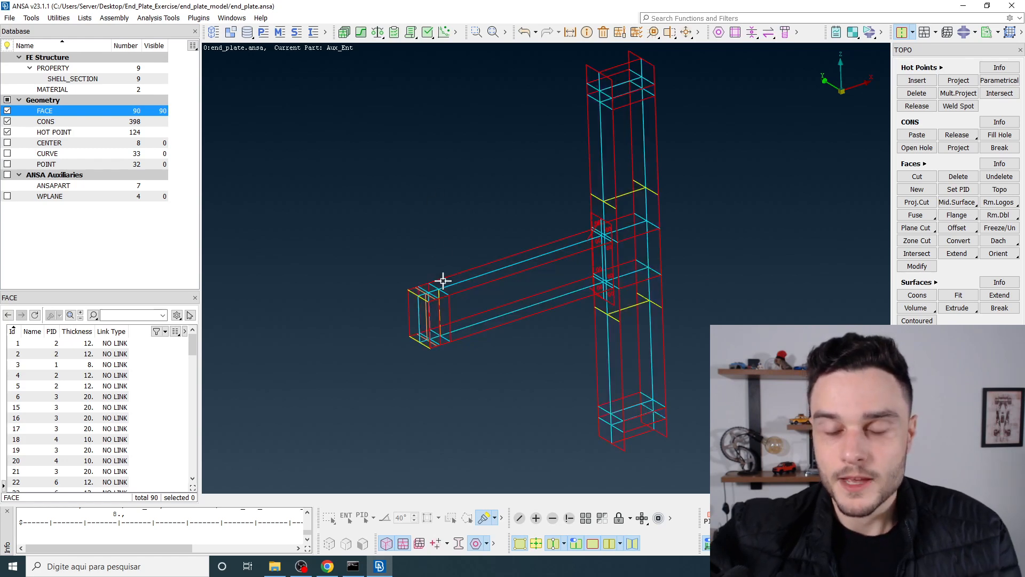
Step: Examine the colour-coded CONS along the beam flanges and around the column joint to compare how the faces connect
scroll(433, 309, "up", 4)
middle_click_drag(398, 257, 433, 294, "ctrl")
mouse_move(439, 270)
left_mouse_down("ctrl")
mouse_move(421, 231)
mouse_move(444, 283)
left_mouse_up("ctrl")
scroll(414, 311, "down", 3)
scroll(525, 251, "up", 3)
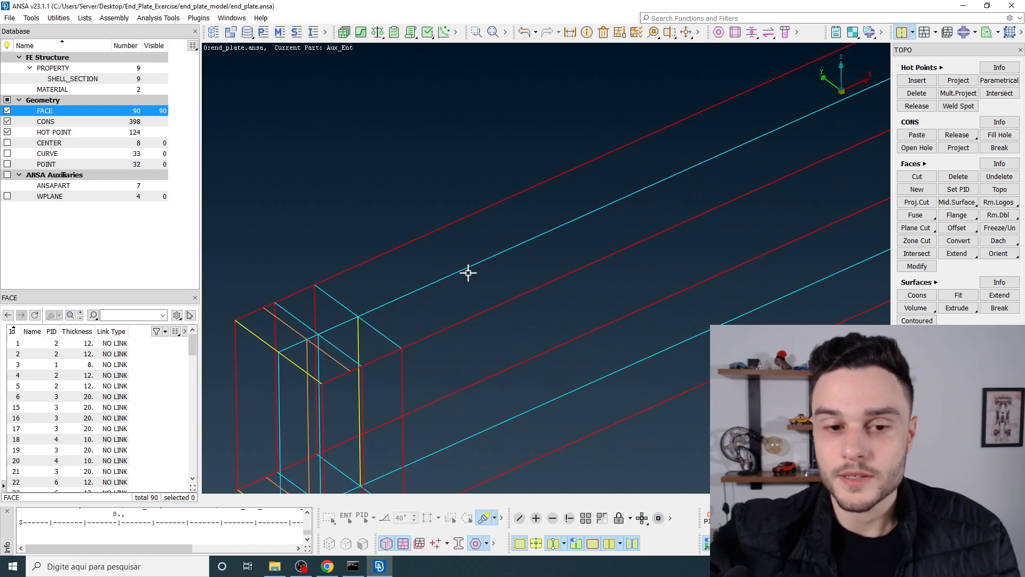
scroll(468, 273, "down", 3)
scroll(483, 293, "up", 3)
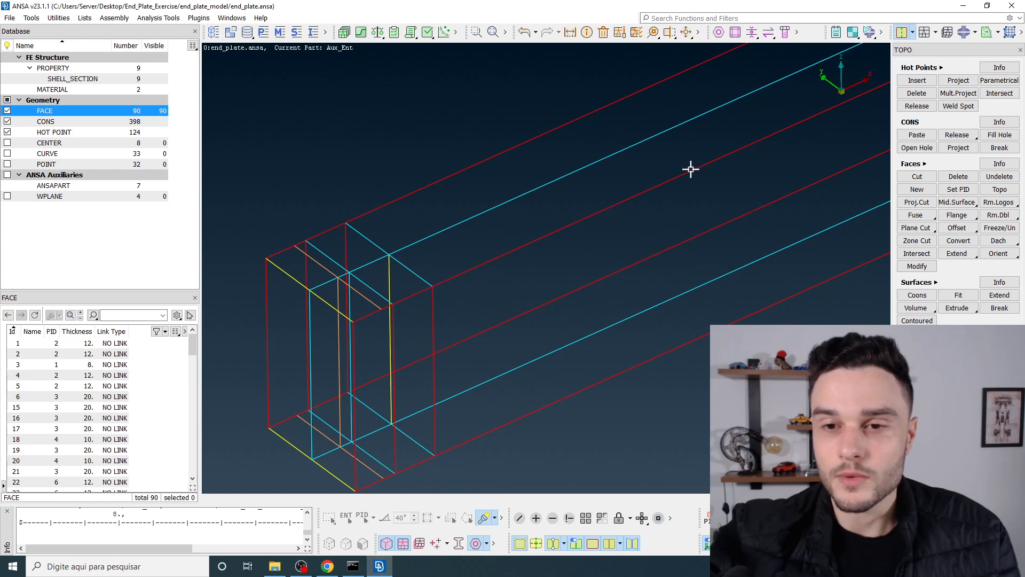
scroll(469, 277, "down", 3)
scroll(517, 238, "up", 3)
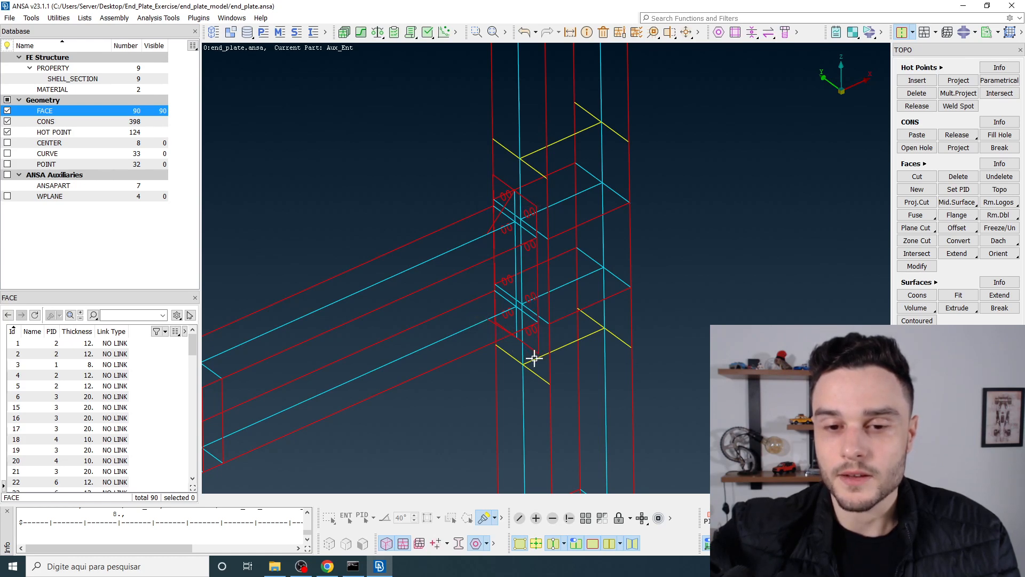
scroll(534, 357, "up", 2)
scroll(464, 355, "down", 4)
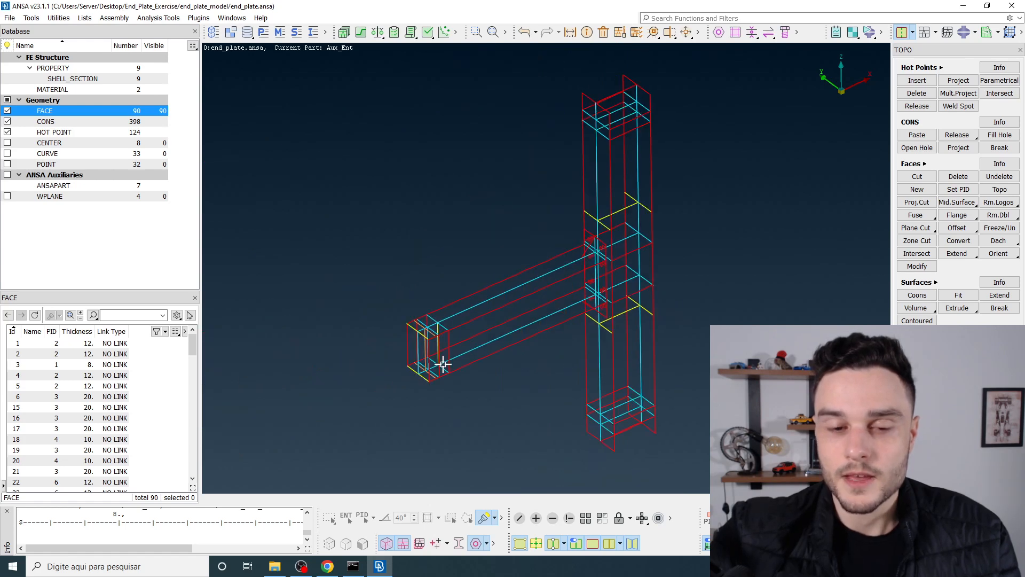
Step: Examine the edges of the three transverse plates at the beam's free end for missing connections to the web and flanges
scroll(429, 354, "up", 4)
left_click_drag(426, 349, 404, 228, "ctrl")
scroll(440, 271, "down", 3)
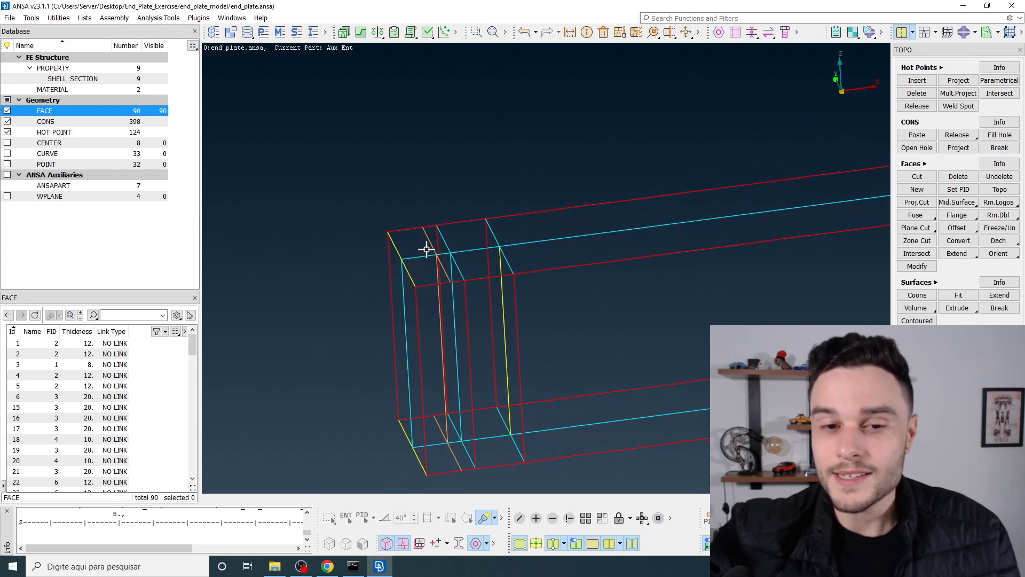
left_click_drag(433, 251, 423, 236, "ctrl")
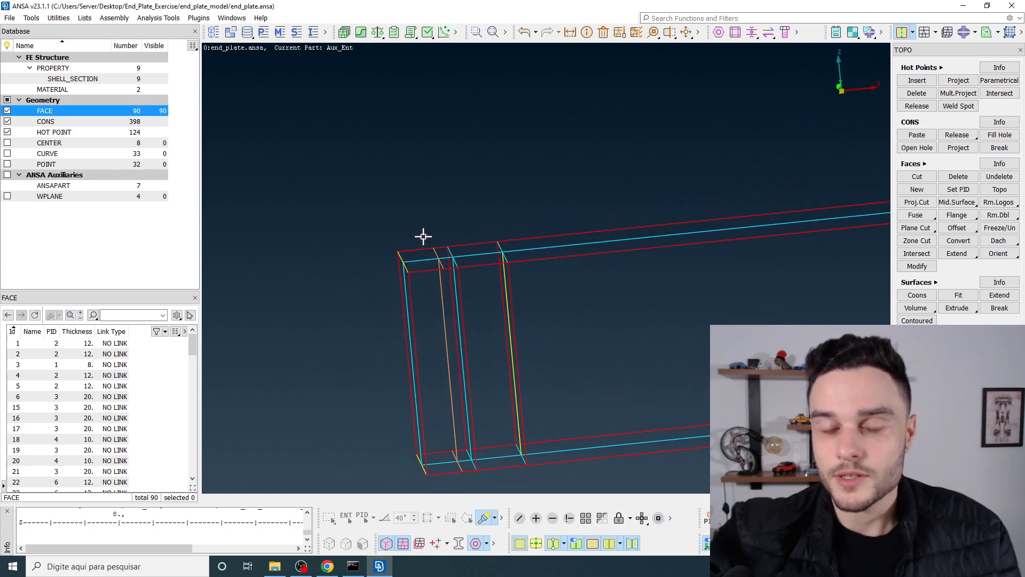
middle_click_drag(444, 282, 453, 252, "ctrl")
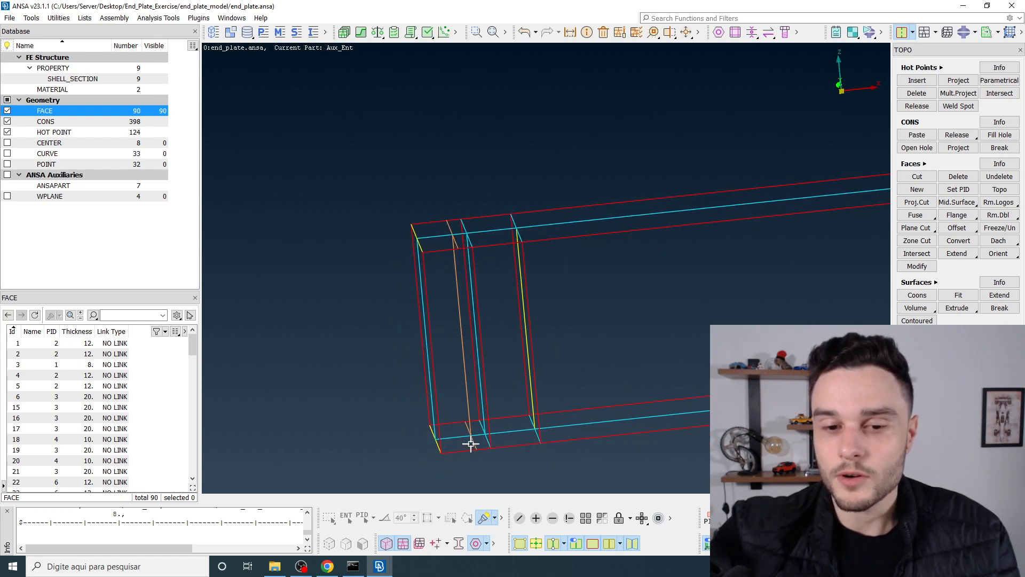
mouse_move(472, 434)
left_mouse_down("ctrl")
mouse_move(483, 415)
mouse_move(479, 446)
left_mouse_up("ctrl")
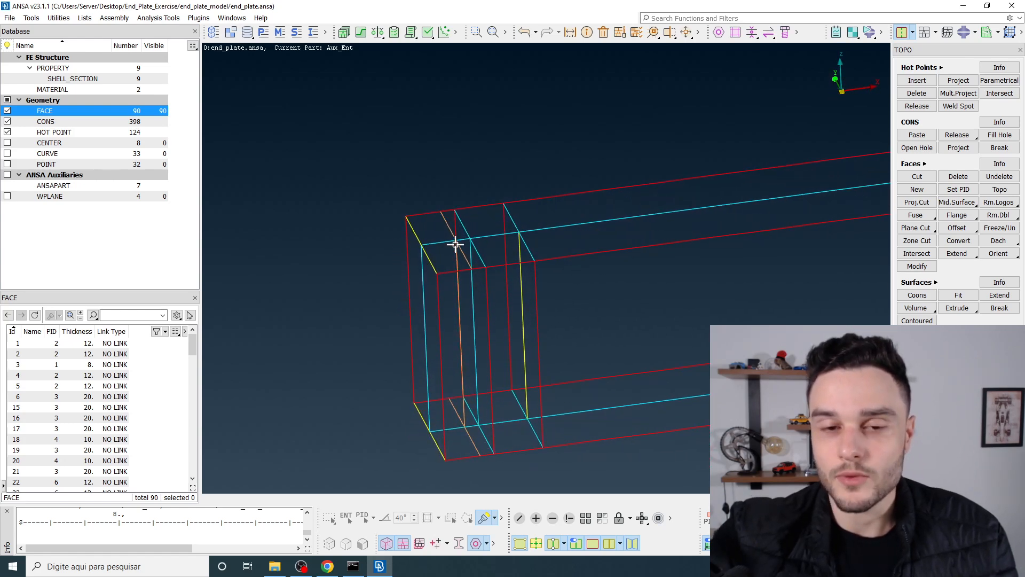
middle_click_drag(448, 251, 467, 256, "ctrl")
mouse_move(467, 256)
left_mouse_down("ctrl")
mouse_move(467, 234)
mouse_move(467, 261)
left_mouse_up("ctrl")
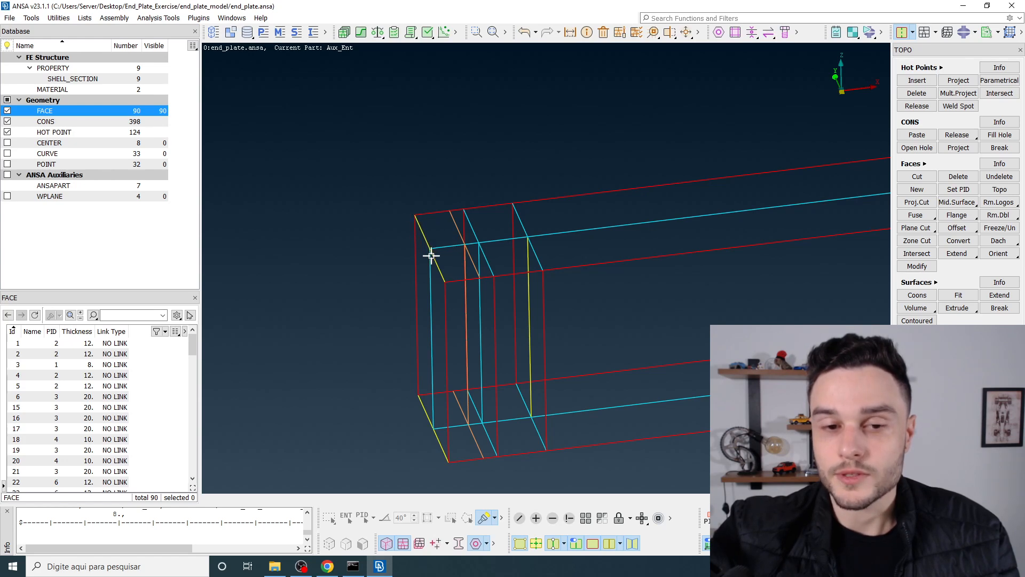
scroll(428, 231, "down", 8)
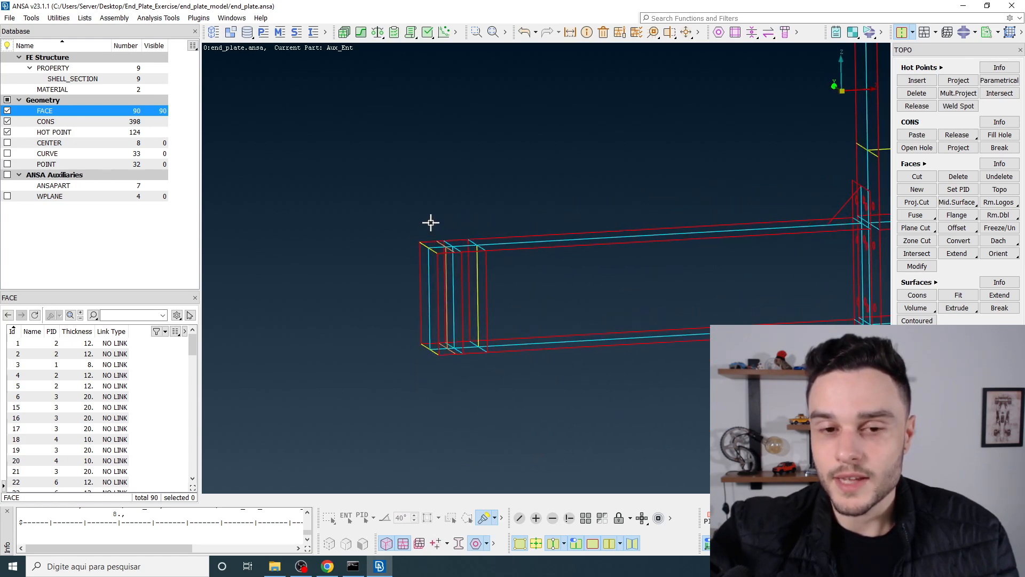
left_click_drag(443, 235, 480, 208, "ctrl")
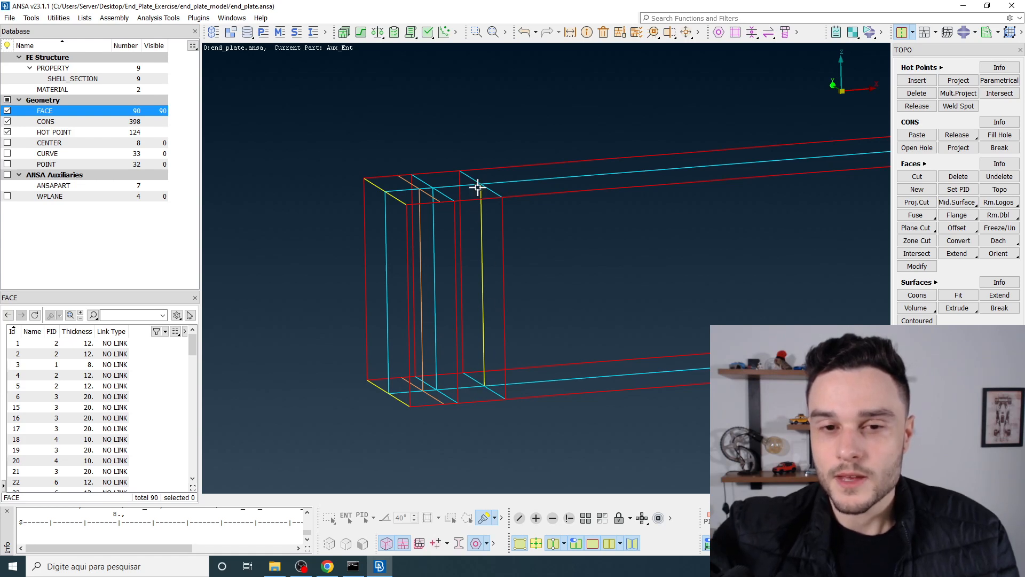
scroll(485, 235, "up", 3)
left_click_drag(485, 235, 495, 261, "ctrl")
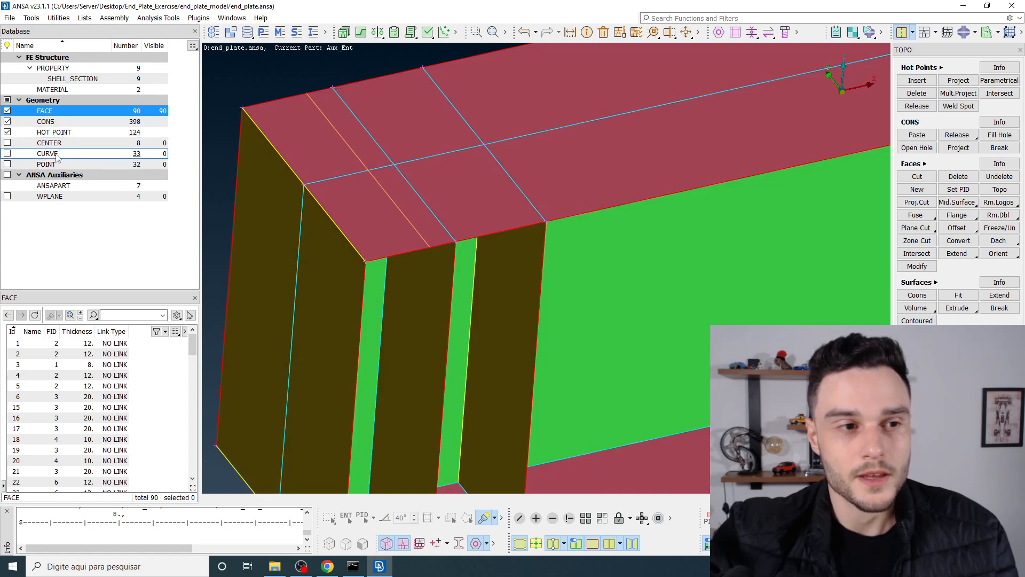
Step: Reactivate the face list and examine the web face around the transverse plate farthest from the beam's free end
left_click(50, 110)
scroll(465, 212, "down", 4)
left_click_drag(495, 220, 559, 201, "ctrl")
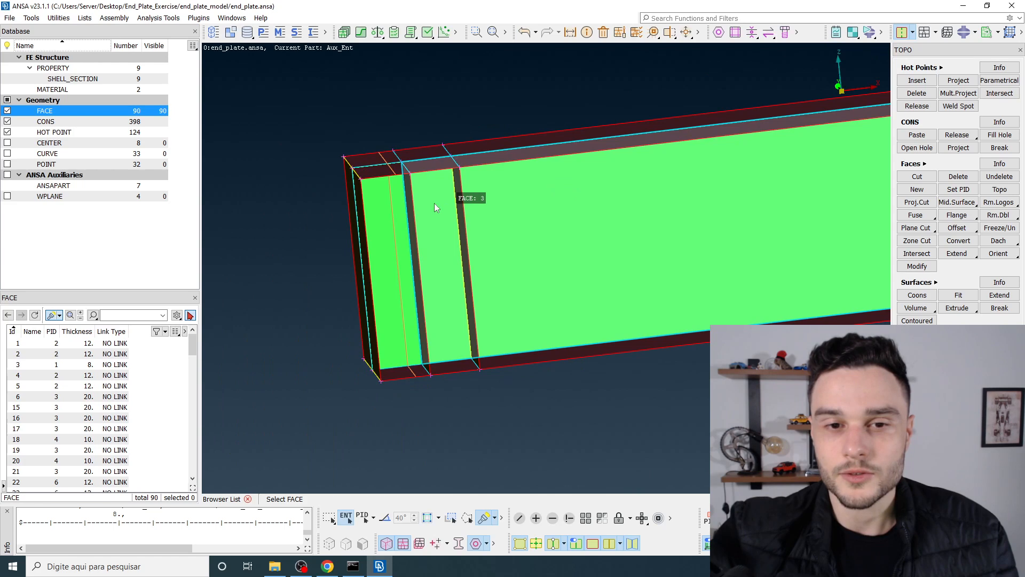
scroll(447, 209, "up", 3)
left_click_drag(448, 208, 389, 203, "ctrl")
scroll(509, 197, "down", 7)
scroll(519, 263, "up", 3)
left_click_drag(480, 192, 455, 227, "ctrl")
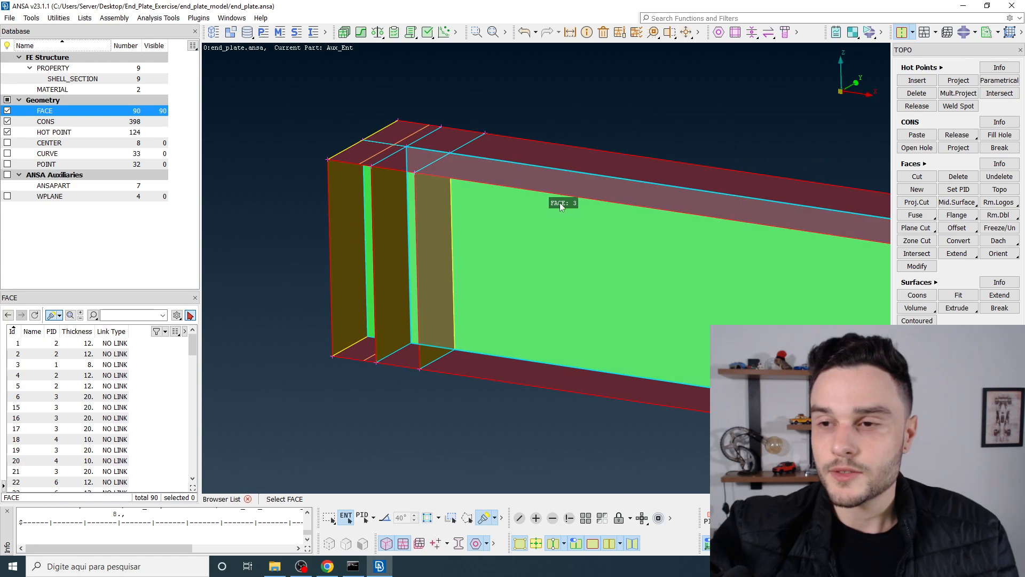
Step: Project the web-side edge of the transverse plate farthest from the beam's free end onto the beam web face, with Paste enabled
left_click(912, 32)
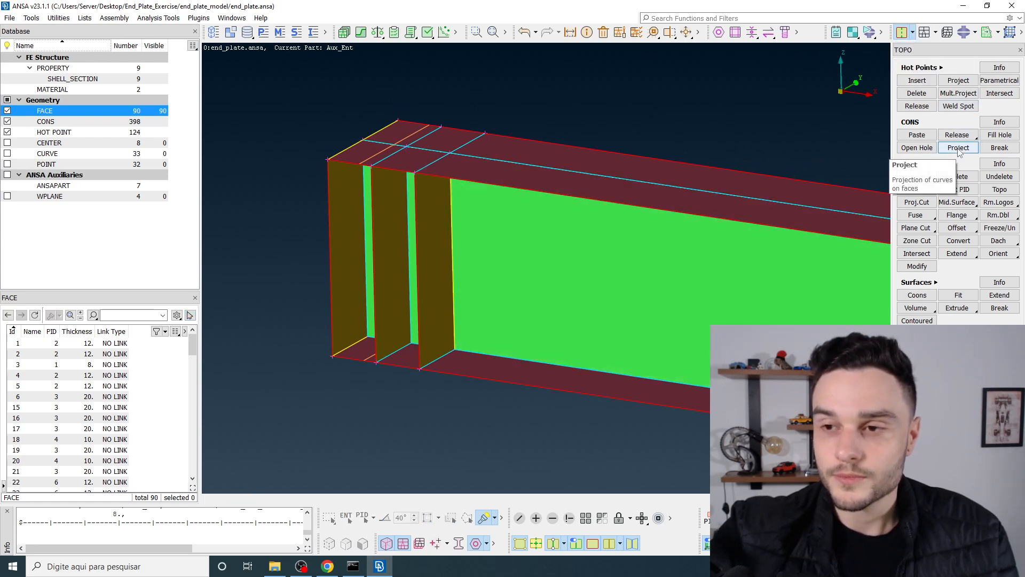
left_click(959, 150)
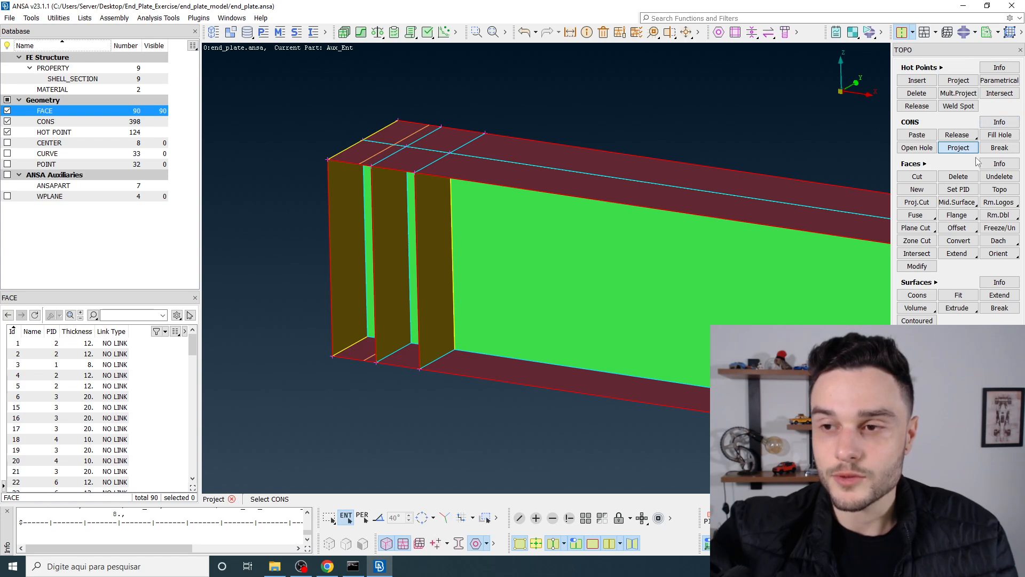
left_click(448, 228)
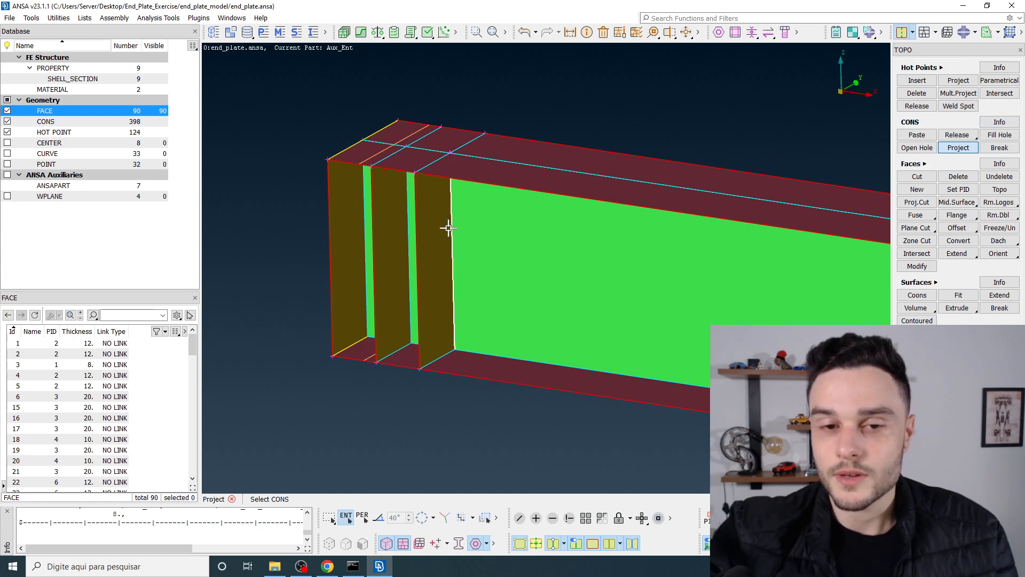
middle_click(448, 228)
left_click(553, 216)
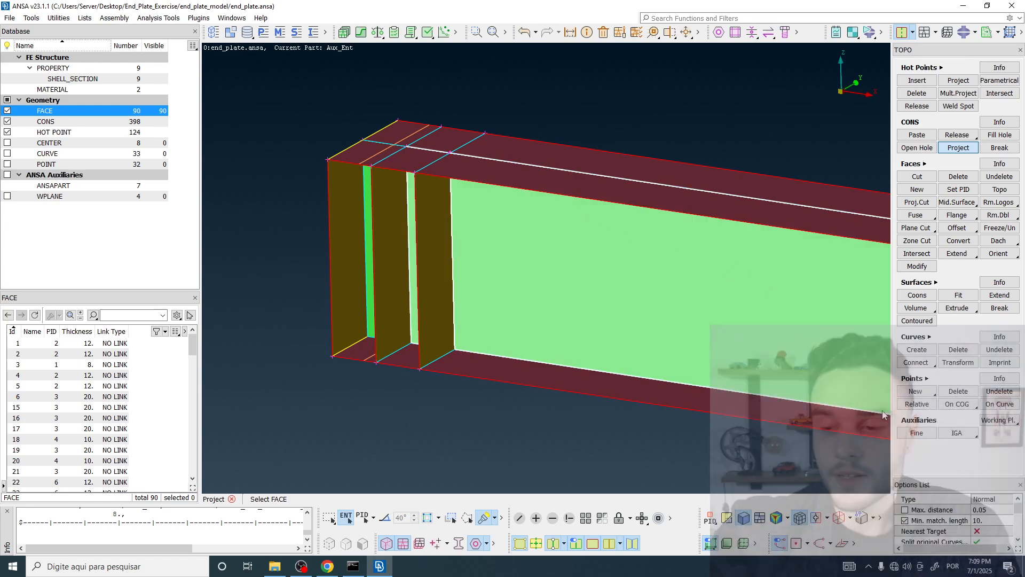
left_click_drag(943, 475, 975, 347)
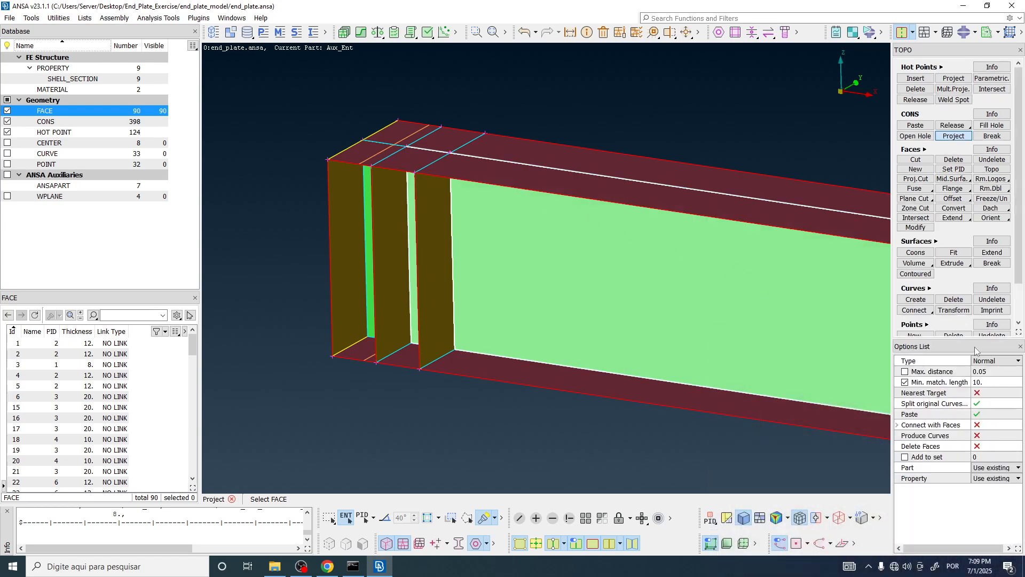
left_click(984, 414)
middle_click(523, 103)
scroll(459, 220, "up", 3)
scroll(459, 220, "down", 3)
left_click_drag(437, 342, 437, 343, "ctrl")
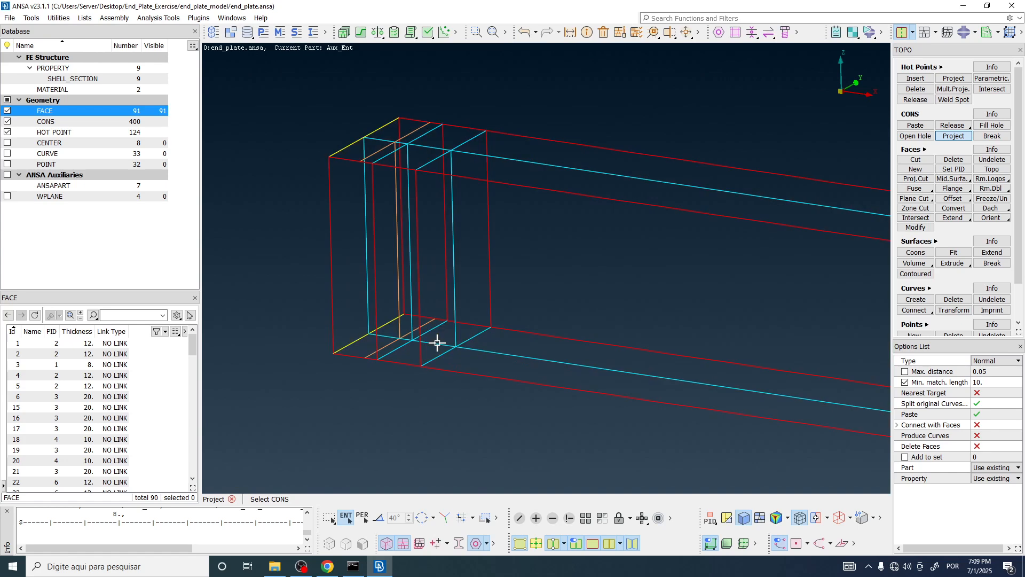
left_click_drag(453, 240, 456, 182, "ctrl")
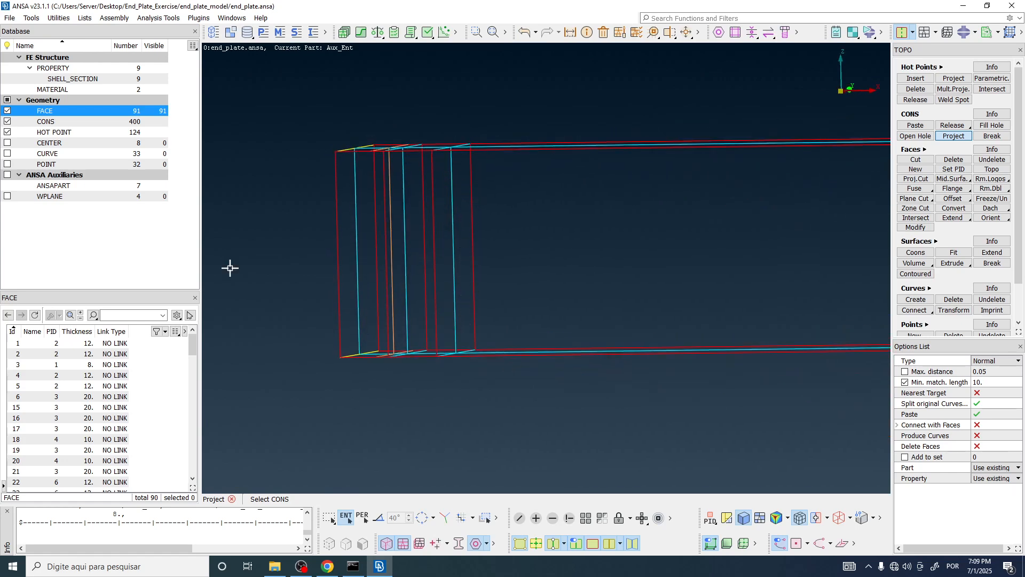
Step: List the faces and select the beam web faces on either side of the transverse plate farthest from the free end
double_click(47, 113)
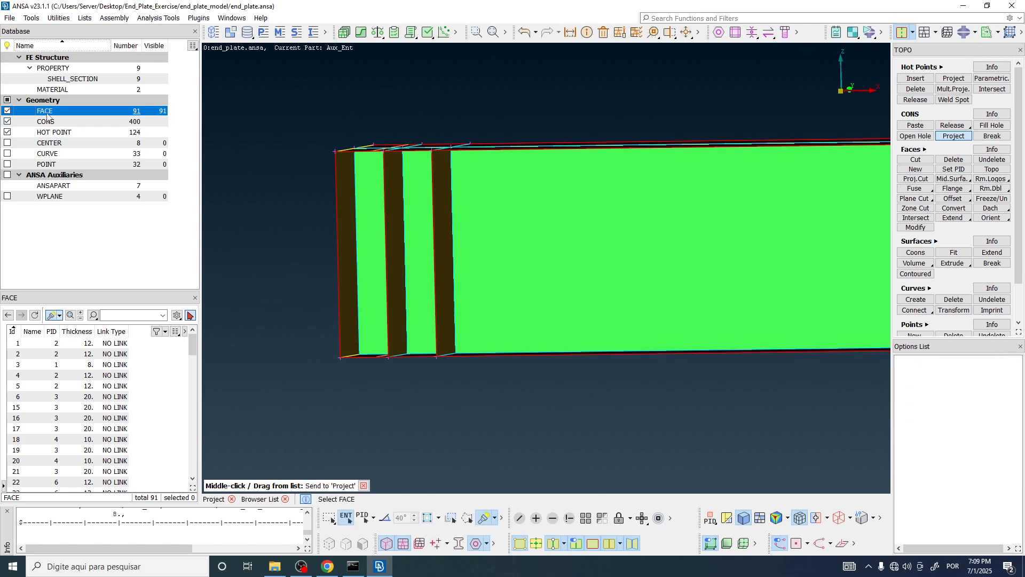
left_click(485, 204)
left_click_drag(483, 205, 451, 179, "ctrl")
left_click(434, 207)
left_click(189, 406)
left_click(427, 223)
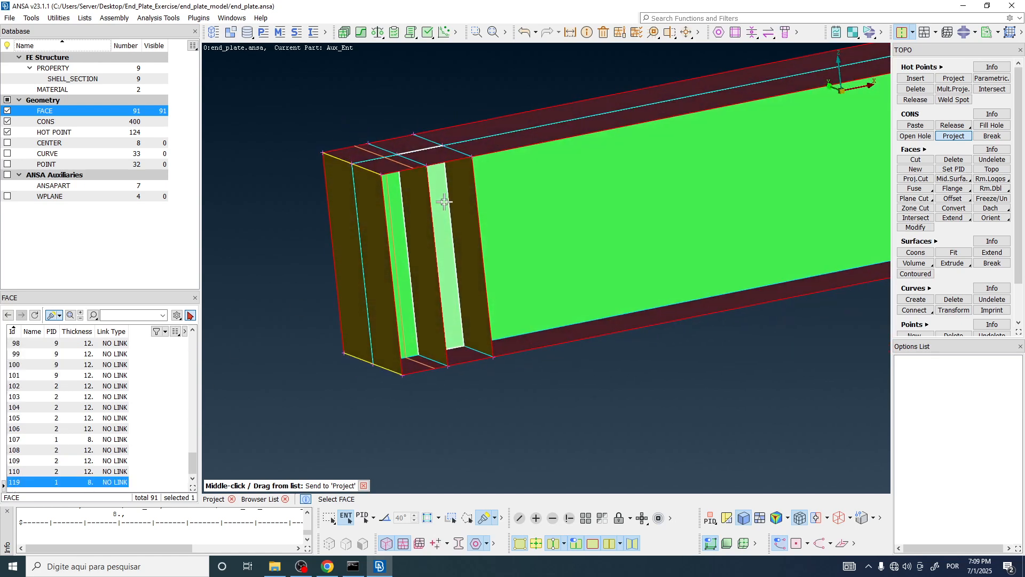
Step: Identify the CONS joining that transverse plate to the beam web and the faces meeting there, finally ending the projection
left_click(41, 122)
left_click(448, 191)
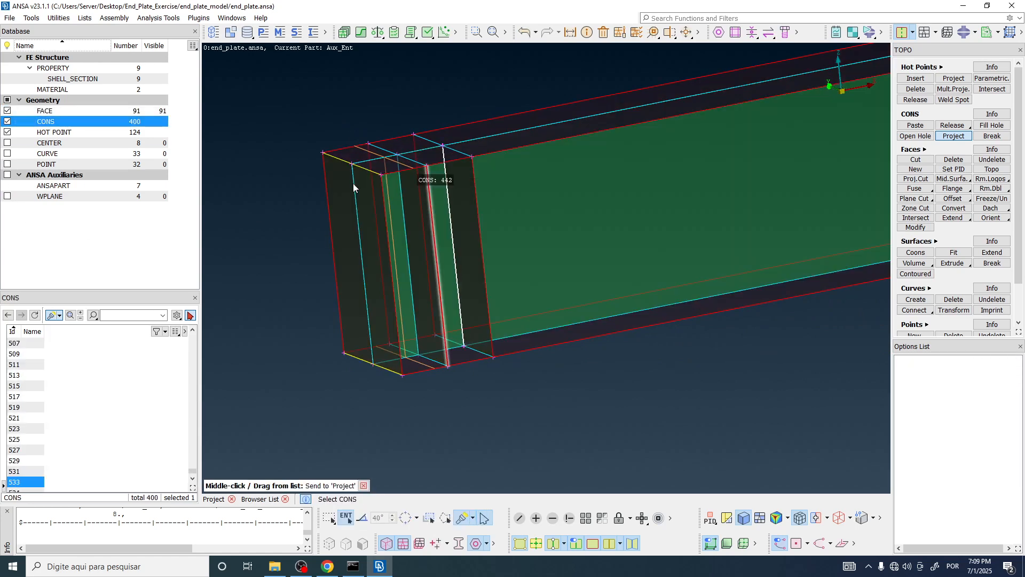
left_click(49, 111)
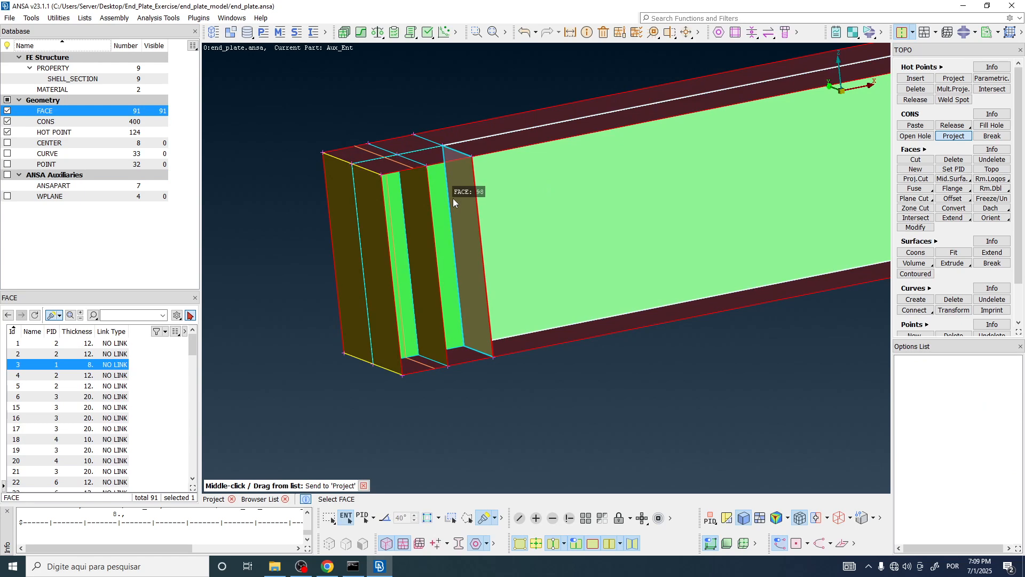
left_click(450, 198)
left_click_drag(439, 193, 280, 210, "ctrl")
left_click(420, 203)
left_click(118, 261)
scroll(460, 259, "down", 5)
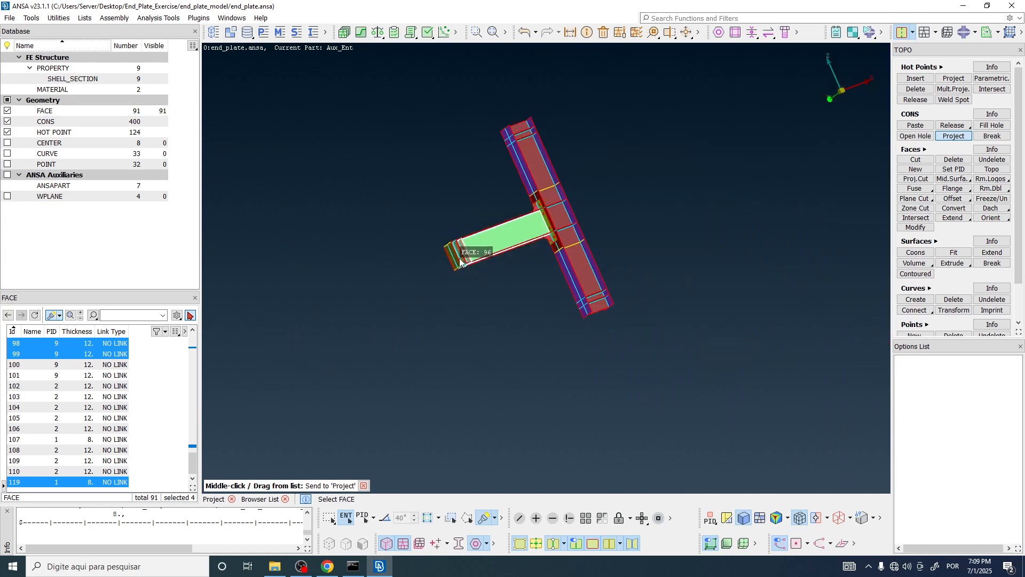
middle_click(401, 254)
scroll(452, 234, "up", 4)
left_click_drag(451, 234, 532, 247, "ctrl")
key("Escape")
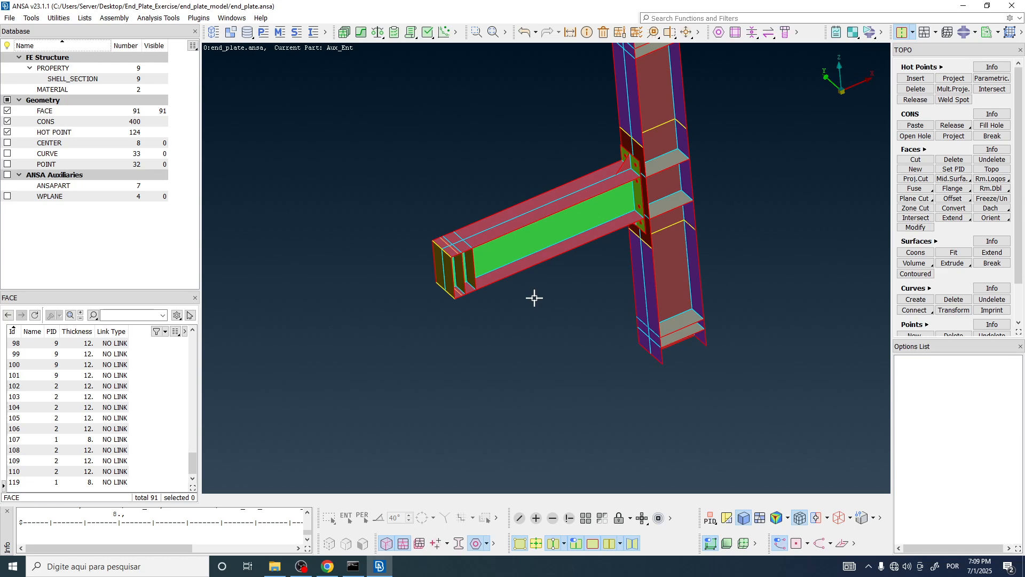
left_click_drag(534, 252, 563, 229, "ctrl")
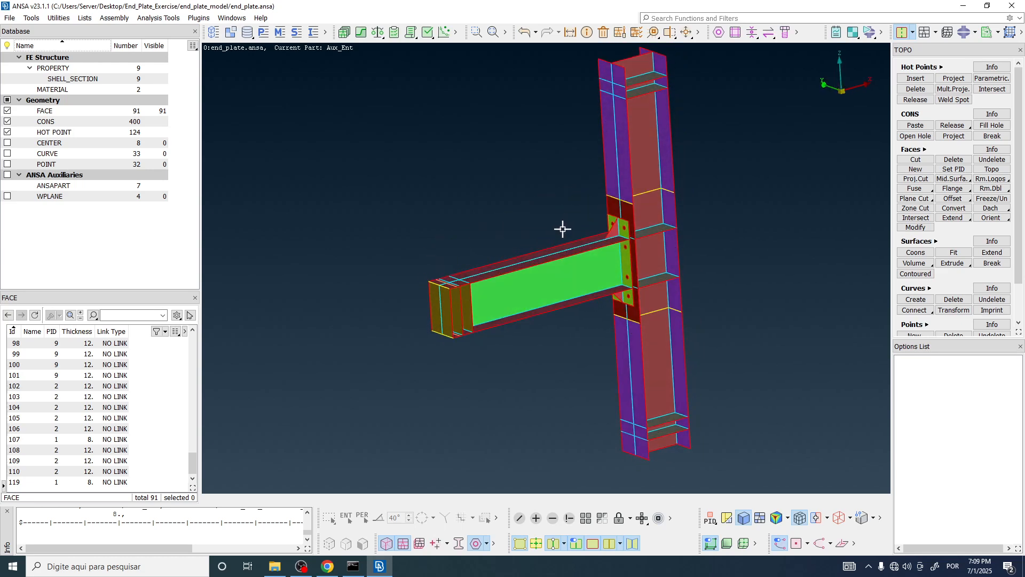
Step: Show the geometry in wireframe and examine the CONS colours around the transverse plates at the beam's free end
key("F11")
scroll(439, 291, "up", 6)
left_click_drag(451, 299, 476, 273, "ctrl")
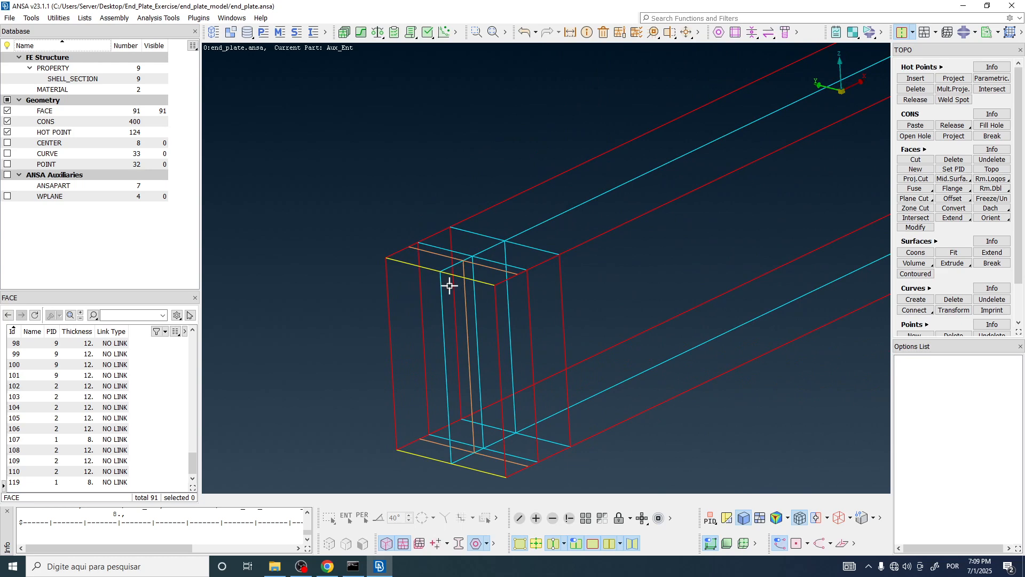
scroll(450, 279, "up", 3)
scroll(403, 277, "down", 3)
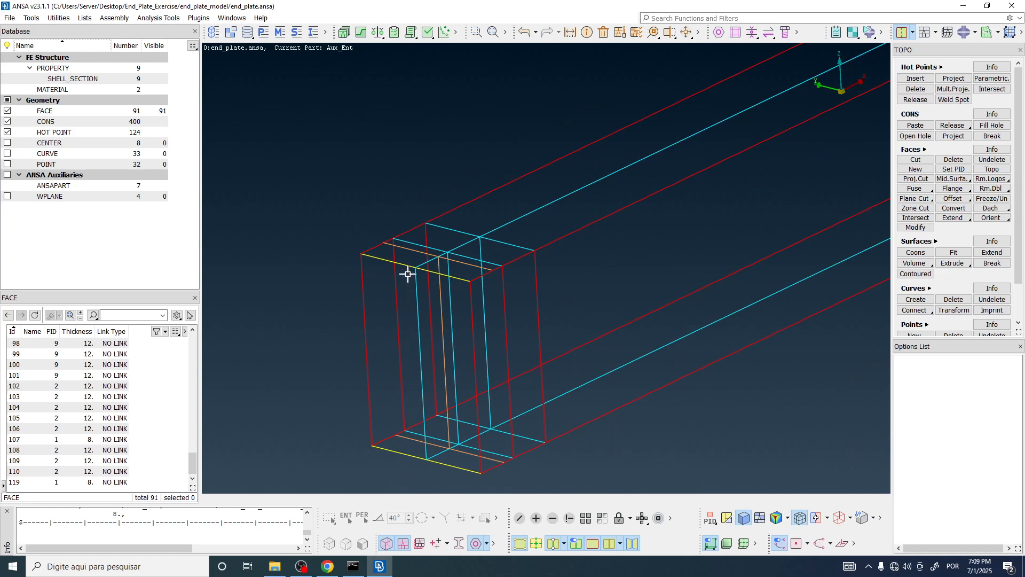
scroll(409, 304, "down", 3)
scroll(433, 290, "up", 3)
scroll(453, 292, "down", 2)
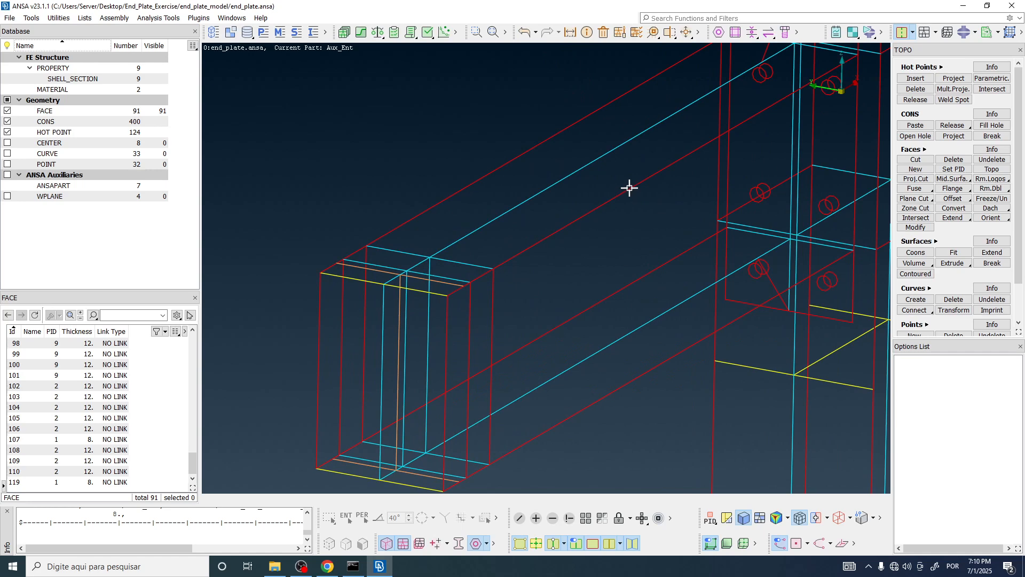
Step: Examine the colour-coded wireframe CONS along the beam and over the full column height
scroll(624, 191, "down", 5)
scroll(569, 229, "up", 2)
scroll(476, 256, "up", 3)
scroll(492, 251, "down", 3)
scroll(502, 230, "up", 3)
scroll(510, 299, "down", 3)
scroll(508, 261, "up", 5)
left_click_drag(508, 261, 511, 235, "ctrl")
scroll(401, 142, "down", 5)
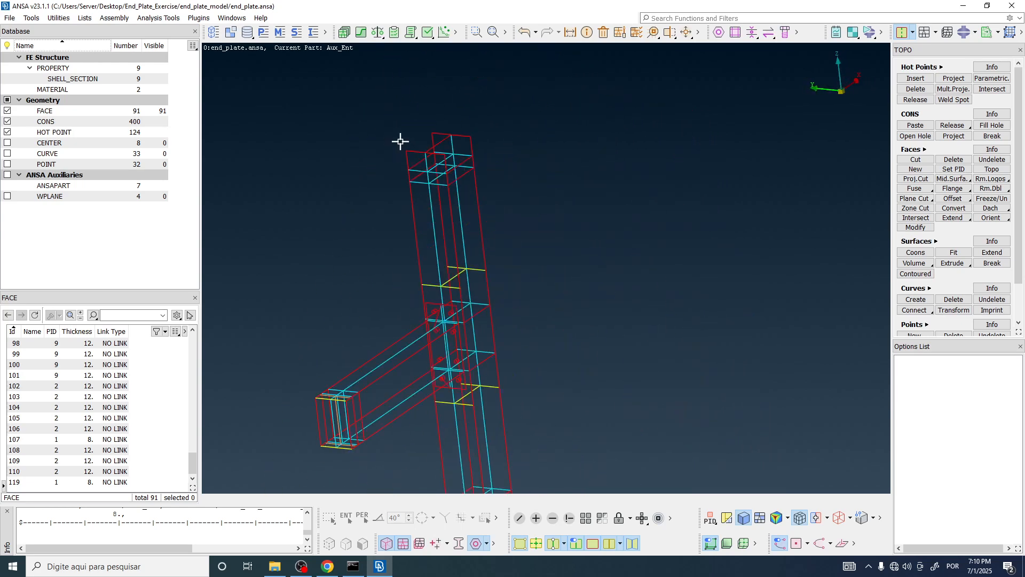
Step: Examine the yellow CONS across the column flanges and web below the end plate, in wireframe and shaded display
scroll(430, 283, "up", 5)
left_click_drag(424, 270, 441, 286, "ctrl")
scroll(487, 341, "down", 5)
scroll(479, 276, "up", 4)
left_click_drag(480, 262, 449, 219, "ctrl")
scroll(481, 377, "up", 4)
middle_click_drag(480, 378, 483, 306, "ctrl")
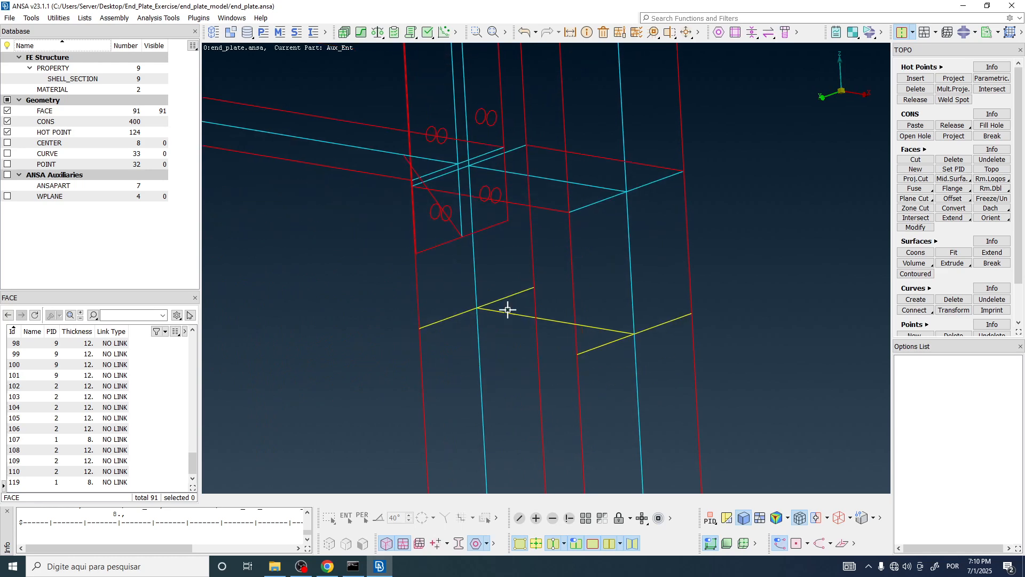
scroll(480, 320, "up", 4)
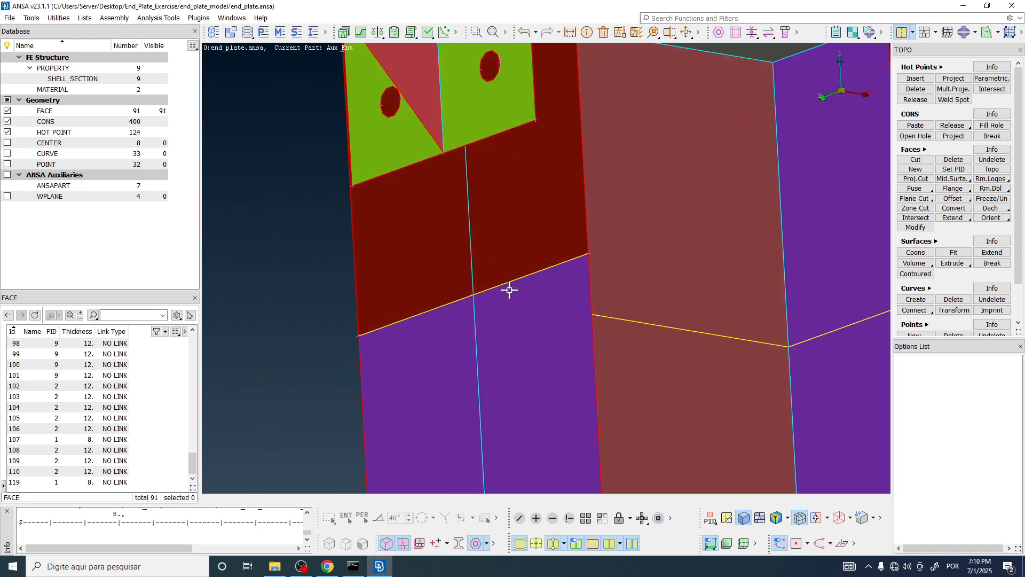
Step: Inspect the shaded beam-to-column joint, list the CONS and highlight them across the model
scroll(569, 288, "down", 10)
mouse_move(569, 288)
left_mouse_down("ctrl")
mouse_move(574, 307)
mouse_move(555, 275)
mouse_move(586, 282)
mouse_move(595, 343)
left_mouse_up("ctrl")
scroll(574, 306, "up", 6)
scroll(586, 283, "down", 3)
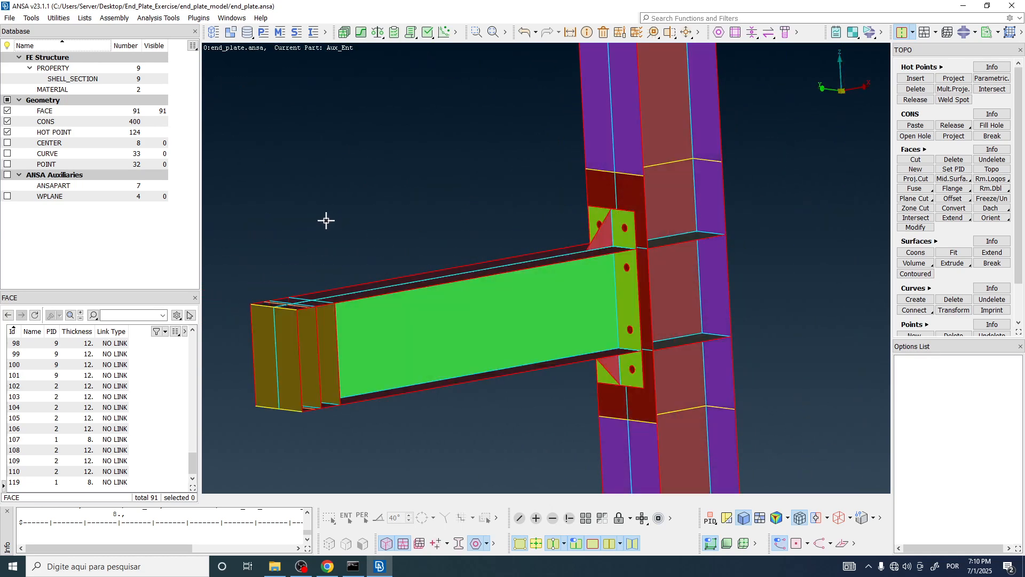
scroll(530, 246, "down", 3)
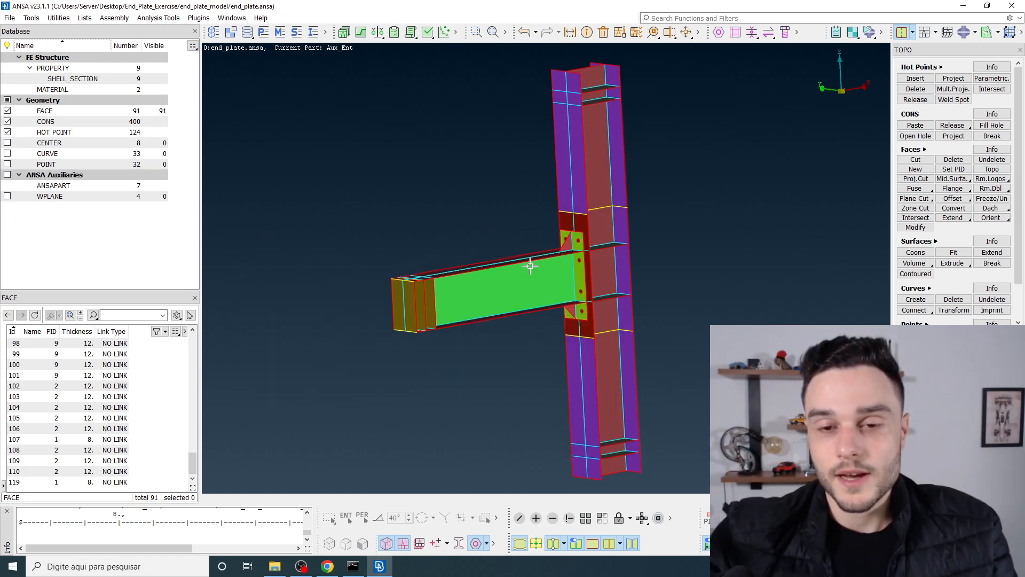
left_click_drag(530, 245, 531, 272, "ctrl")
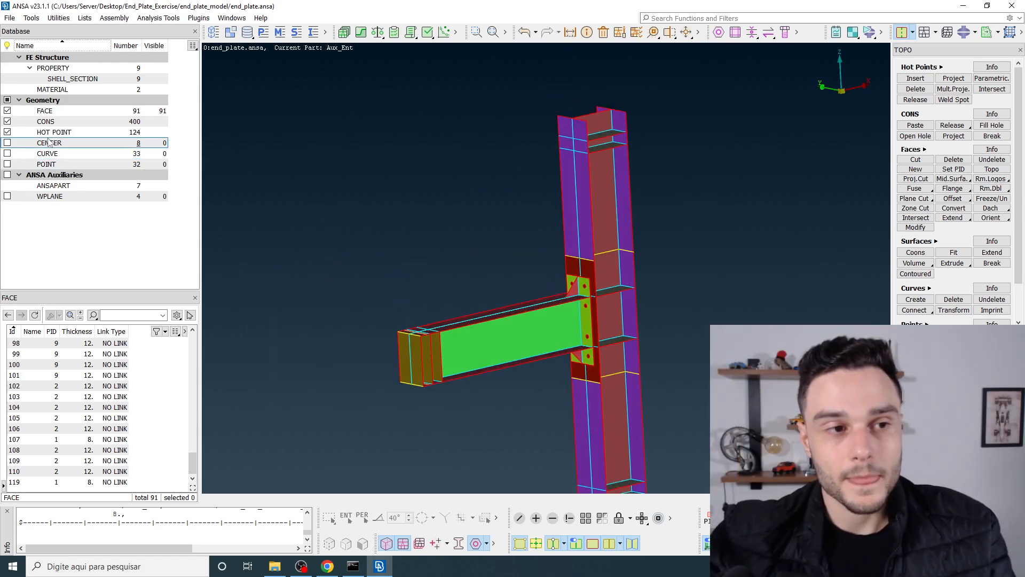
left_click(45, 121)
scroll(336, 68, "down", 2)
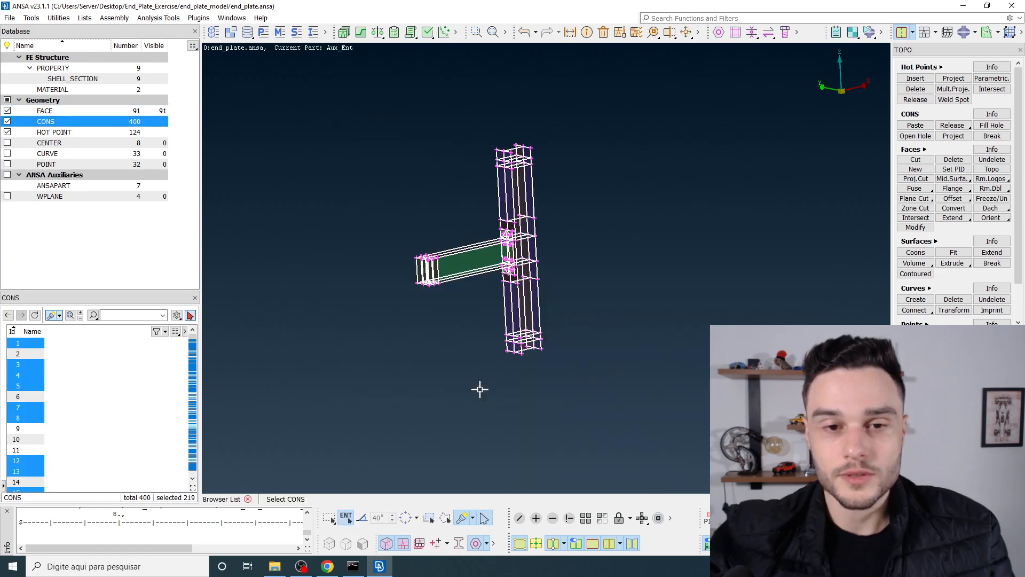
Step: List and highlight all hot points, and examine them at the beam's free end, the end plate and the column
left_click(54, 132)
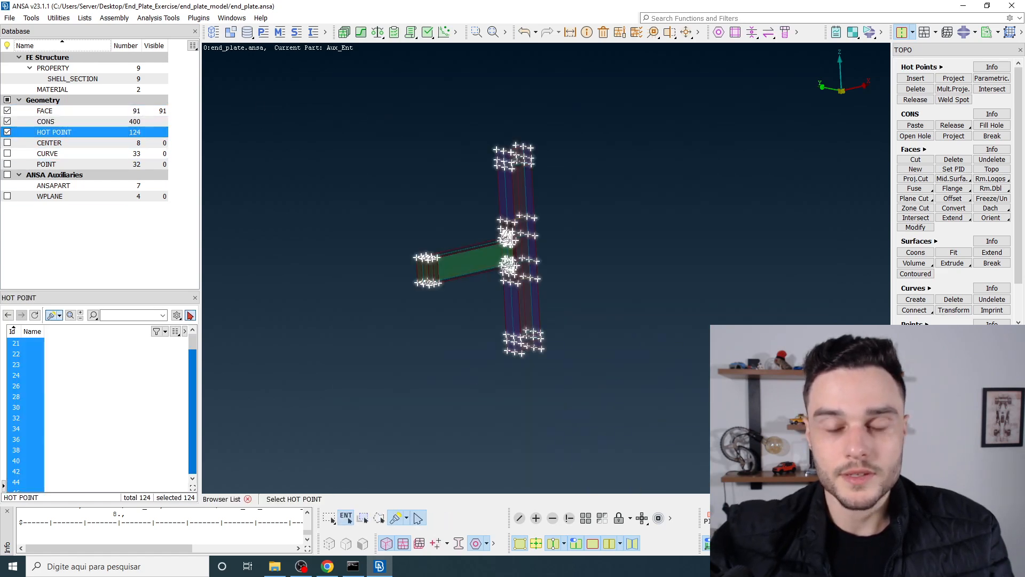
scroll(454, 267, "up", 4)
scroll(430, 289, "up", 1)
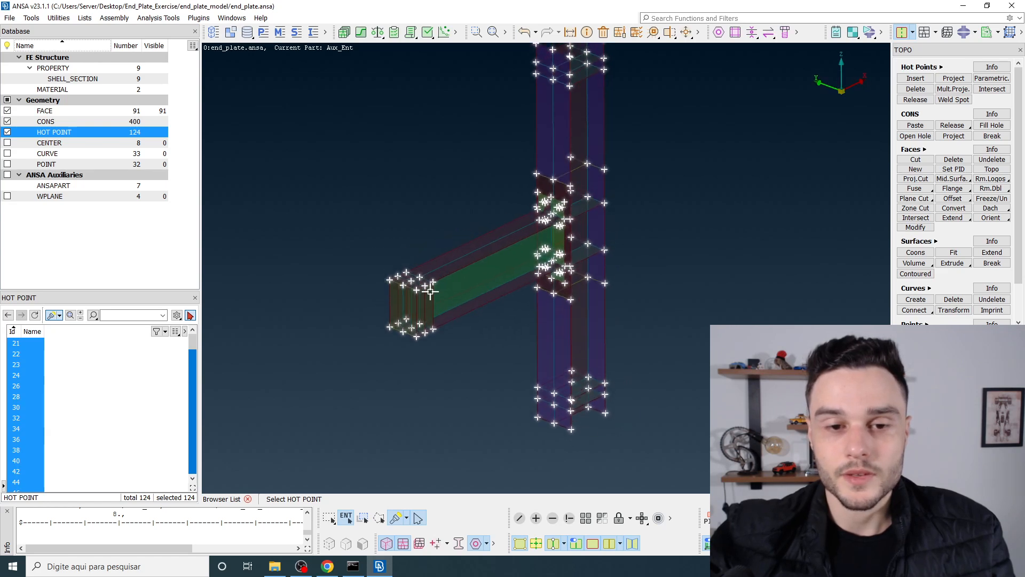
scroll(433, 273, "up", 3)
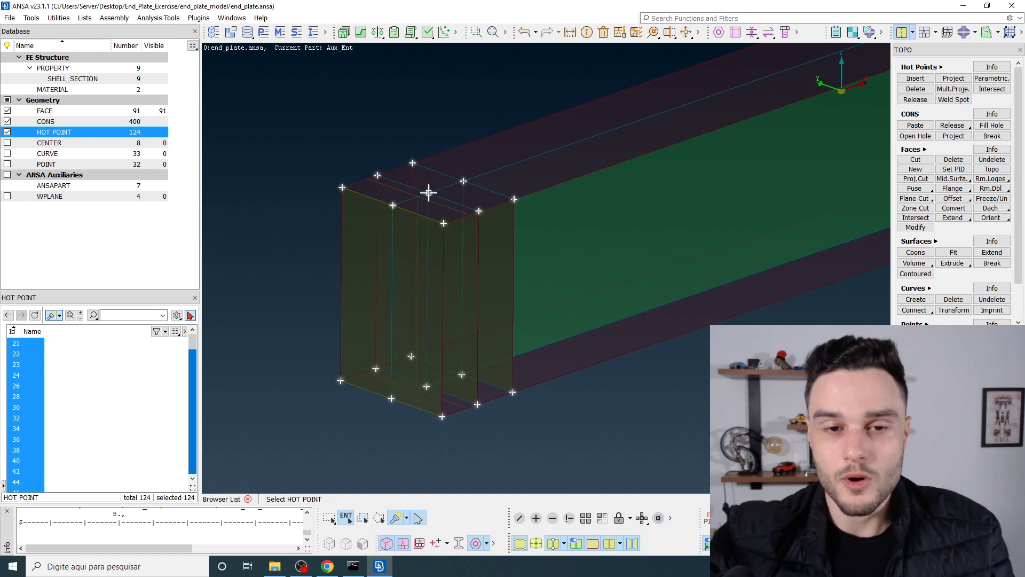
scroll(359, 376, "down", 3)
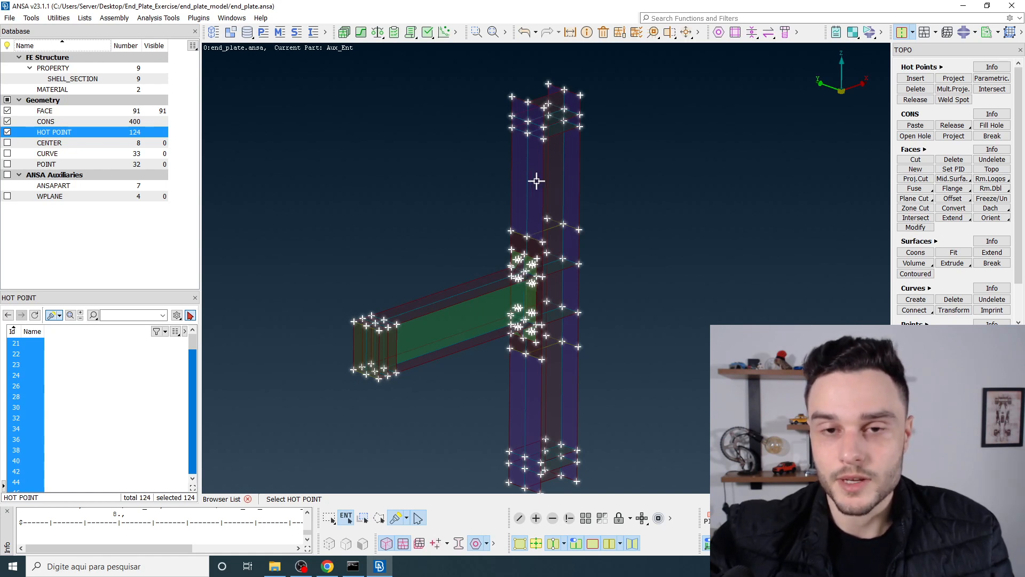
middle_click_drag(528, 169, 526, 190, "ctrl")
mouse_move(526, 190)
left_mouse_down("ctrl")
mouse_move(515, 183)
mouse_move(520, 165)
mouse_move(513, 178)
left_mouse_up("ctrl")
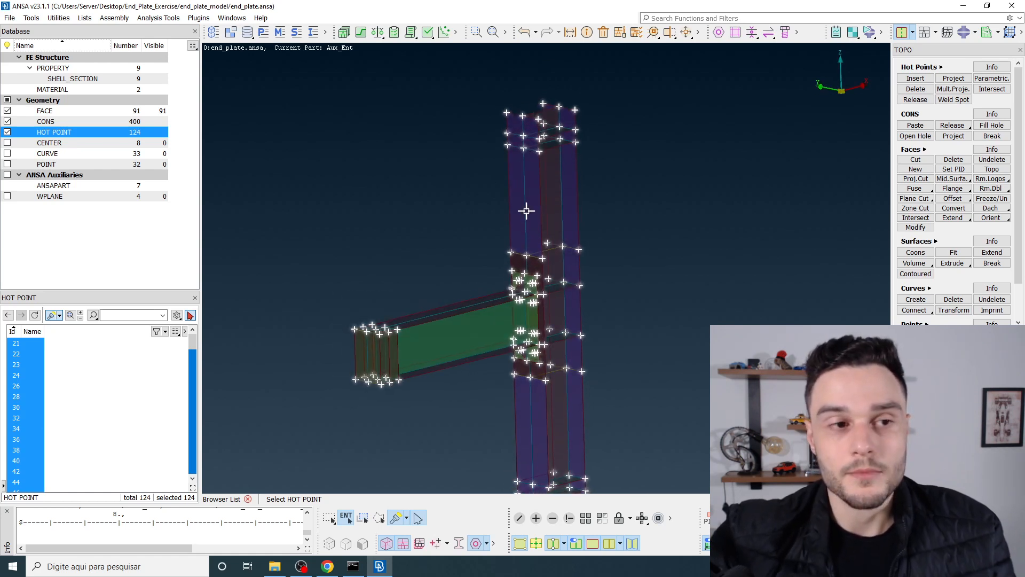
middle_click_drag(526, 211, 528, 223, "ctrl")
mouse_move(528, 223)
left_mouse_down("ctrl")
mouse_move(525, 201)
mouse_move(527, 222)
left_mouse_up("ctrl")
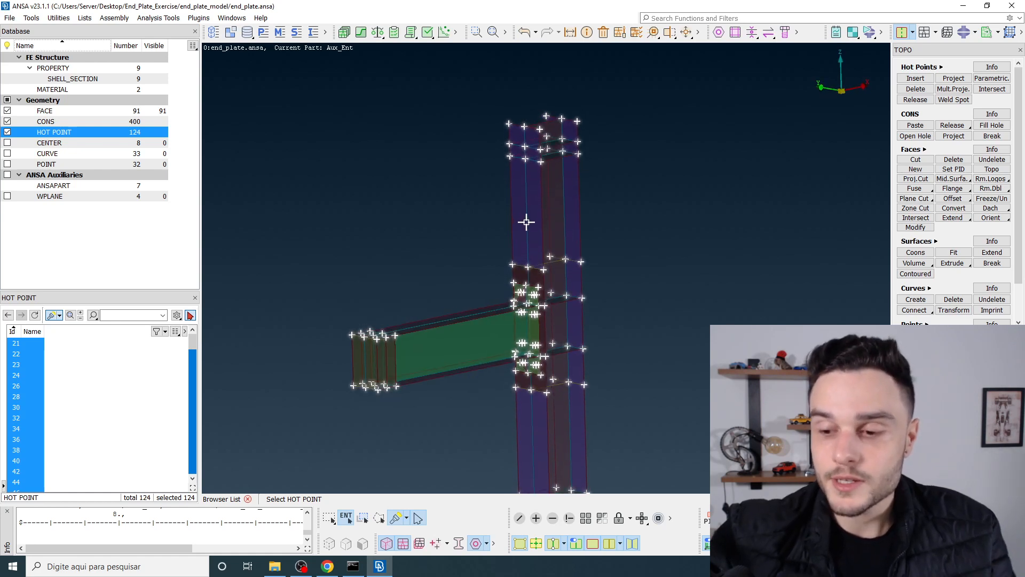
left_click_drag(524, 229, 521, 193, "ctrl")
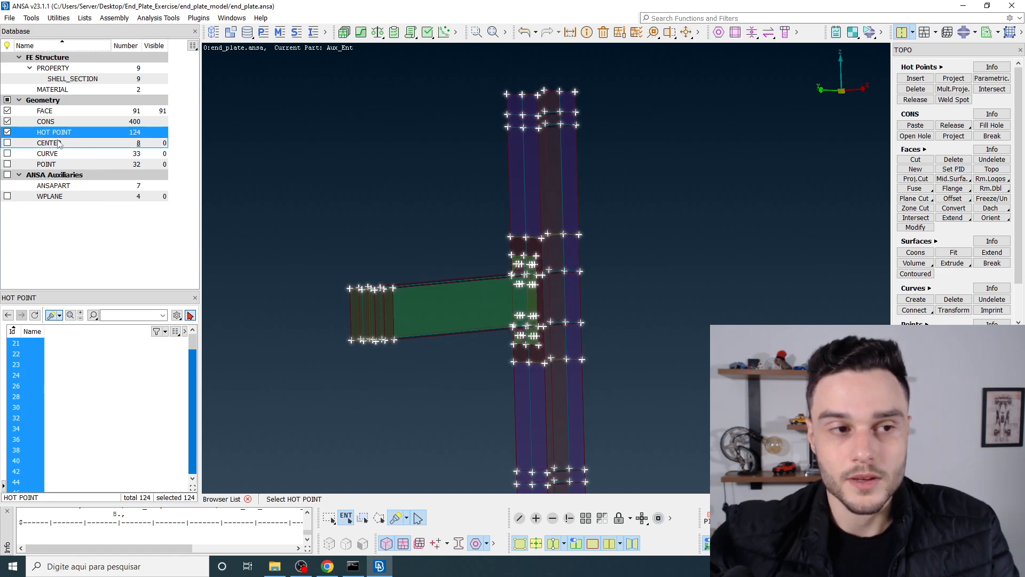
left_click_drag(315, 292, 403, 331, "ctrl")
scroll(403, 330, "up", 6)
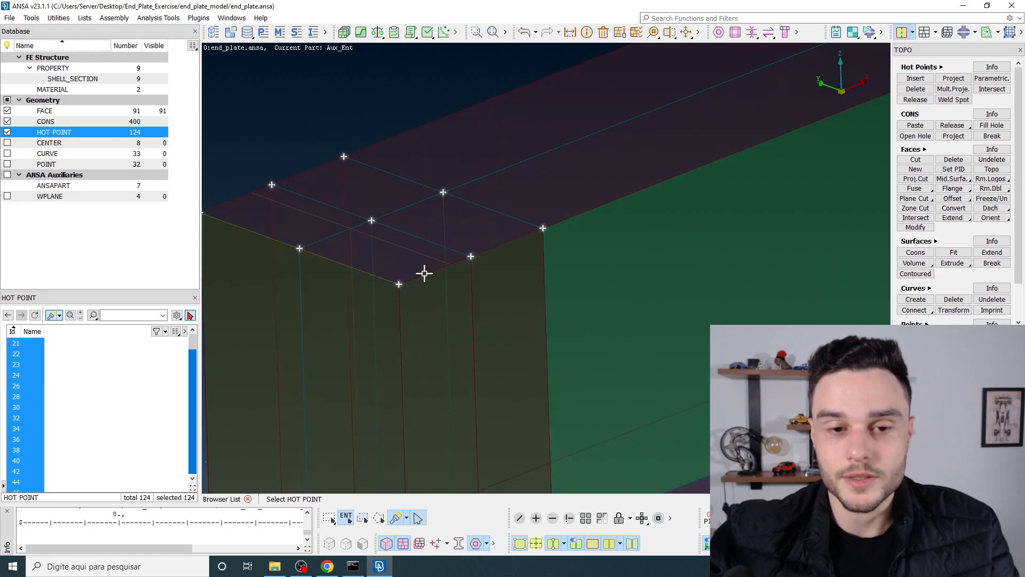
scroll(383, 228, "down", 5)
Step: List the centers, curves and points in turn, and look at the bolt holes in the end plate
left_click(40, 144)
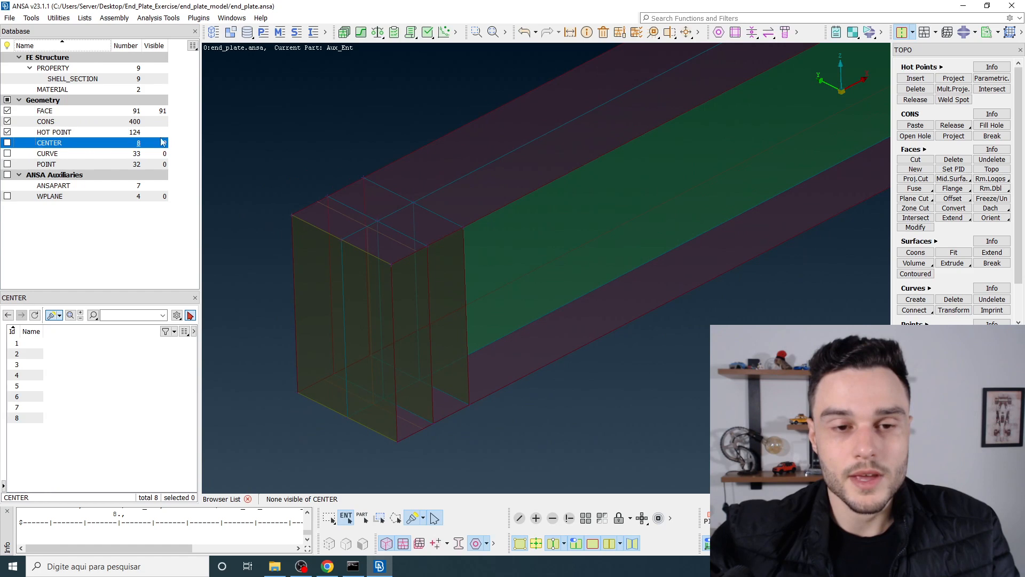
scroll(375, 291, "down", 8)
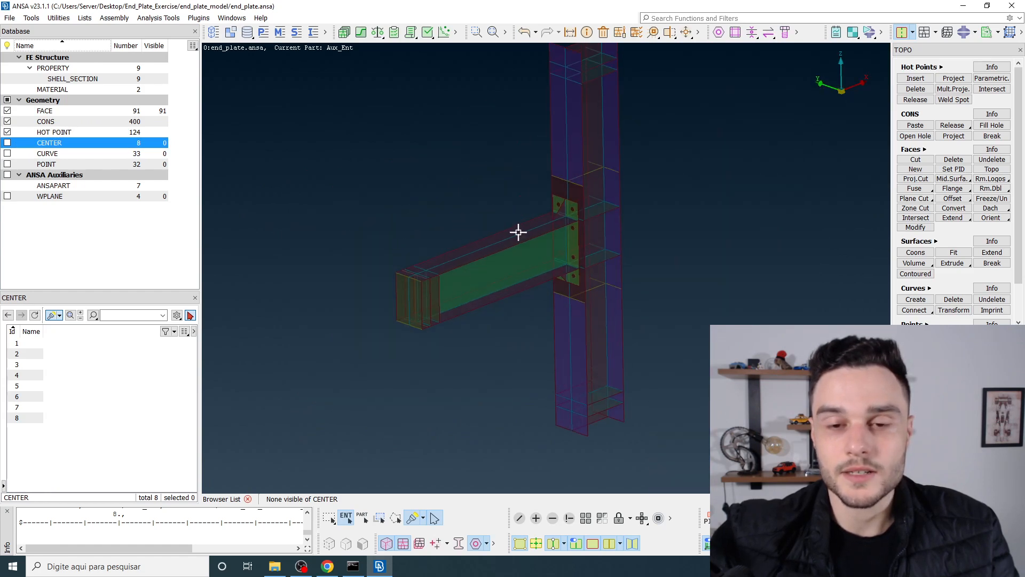
scroll(566, 209, "up", 6)
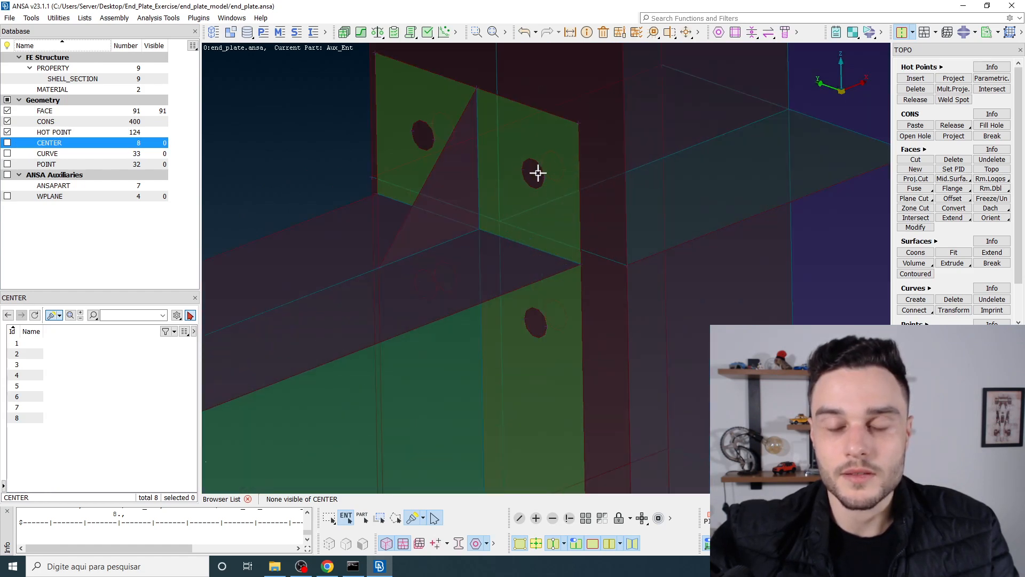
scroll(537, 173, "down", 6)
left_click(50, 153)
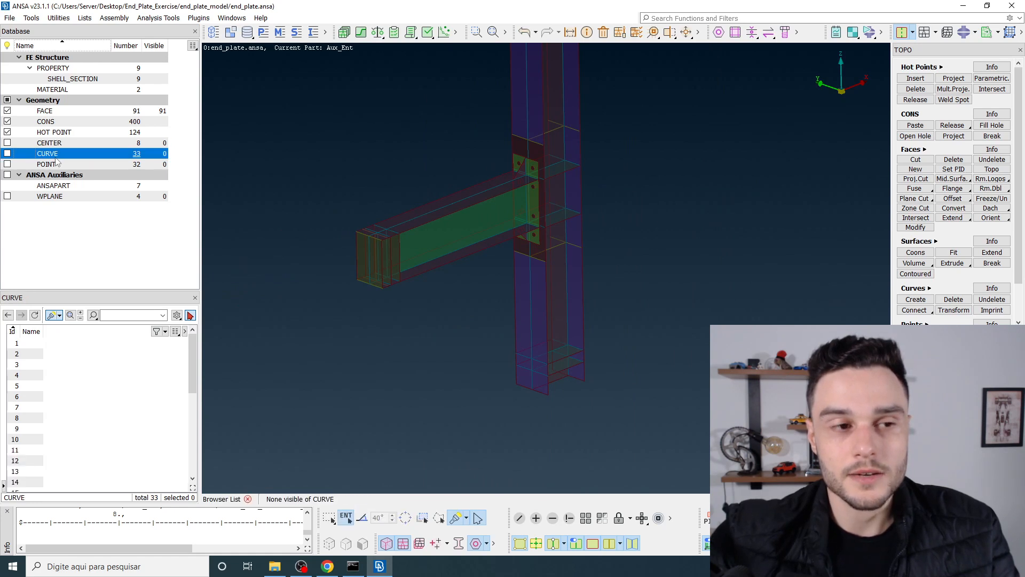
left_click(47, 164)
Step: List the ANSA parts, highlight each one from beam to beam_stiffener, and list the working planes
left_click(58, 185)
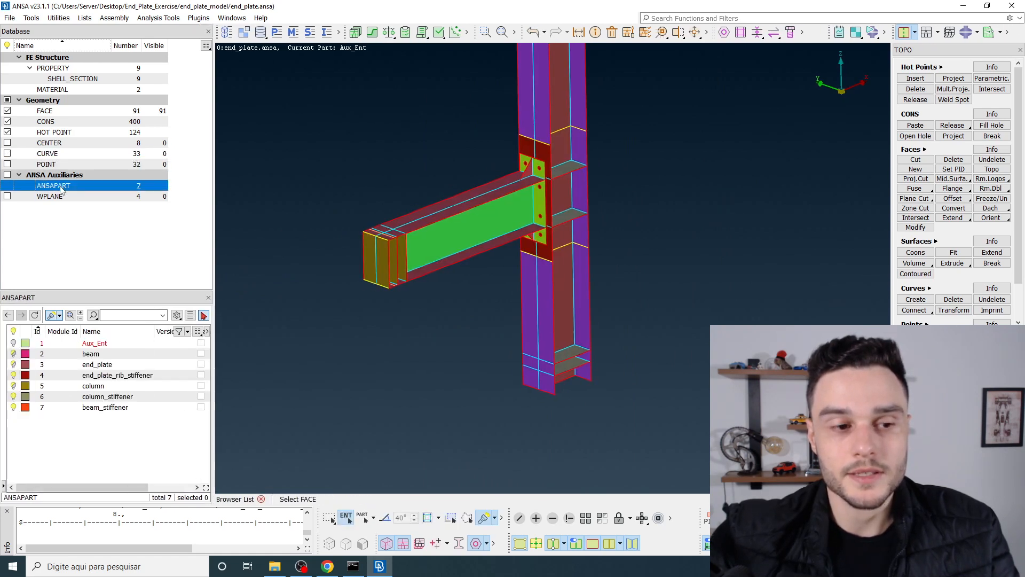
left_click(98, 354)
left_click(100, 364)
left_click(104, 375)
left_click(105, 385)
left_click(108, 396)
left_click(111, 408)
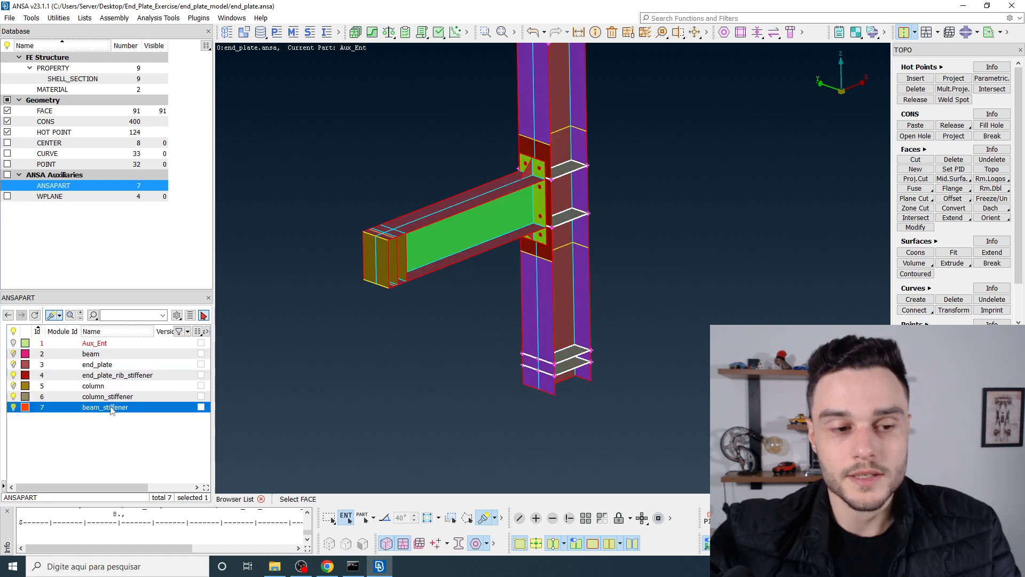
left_click(50, 196)
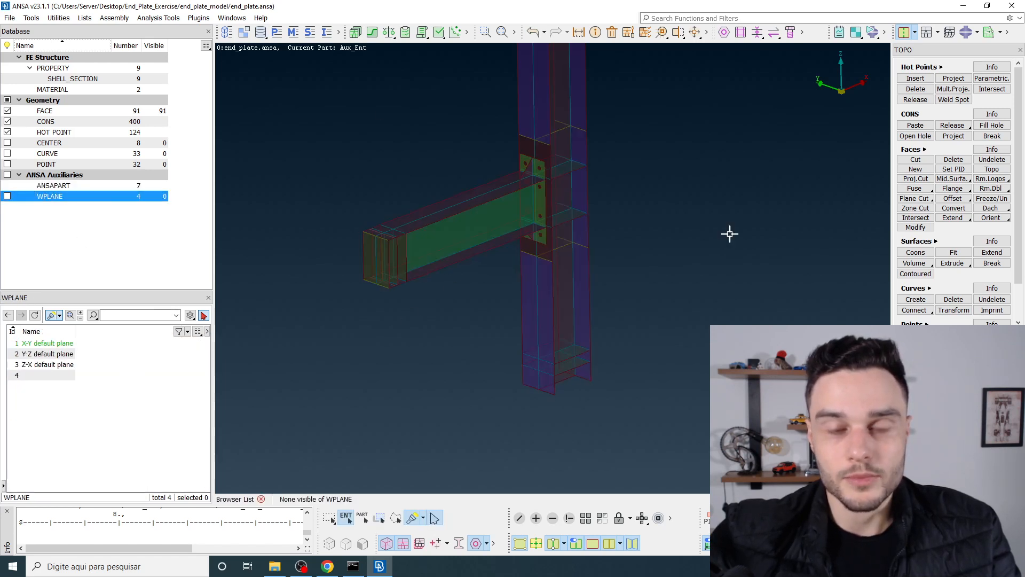
middle_click_drag(551, 242, 551, 325, "ctrl")
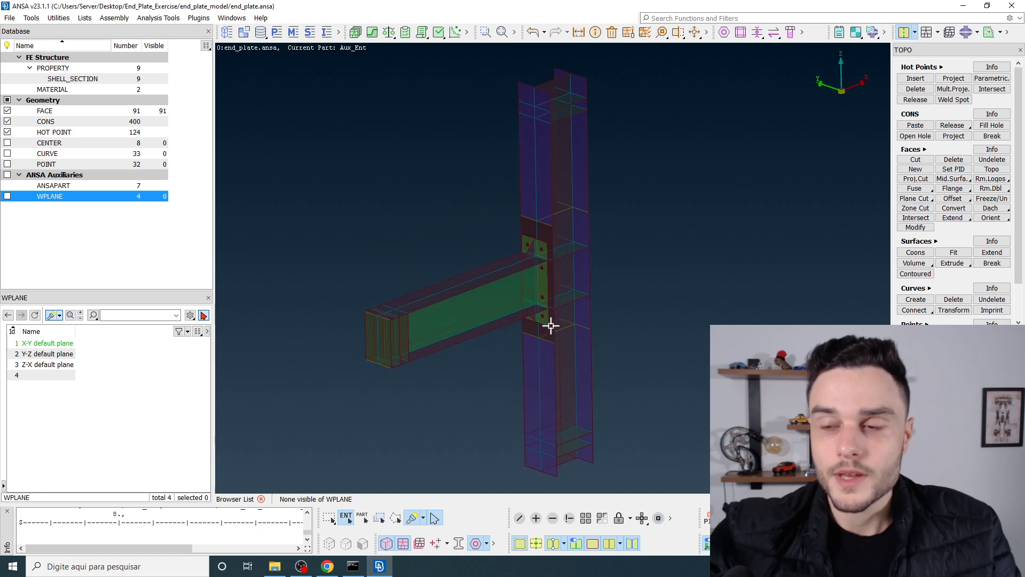
Step: Switch the model from the topology module to the Classic Mesh module
left_click(701, 180)
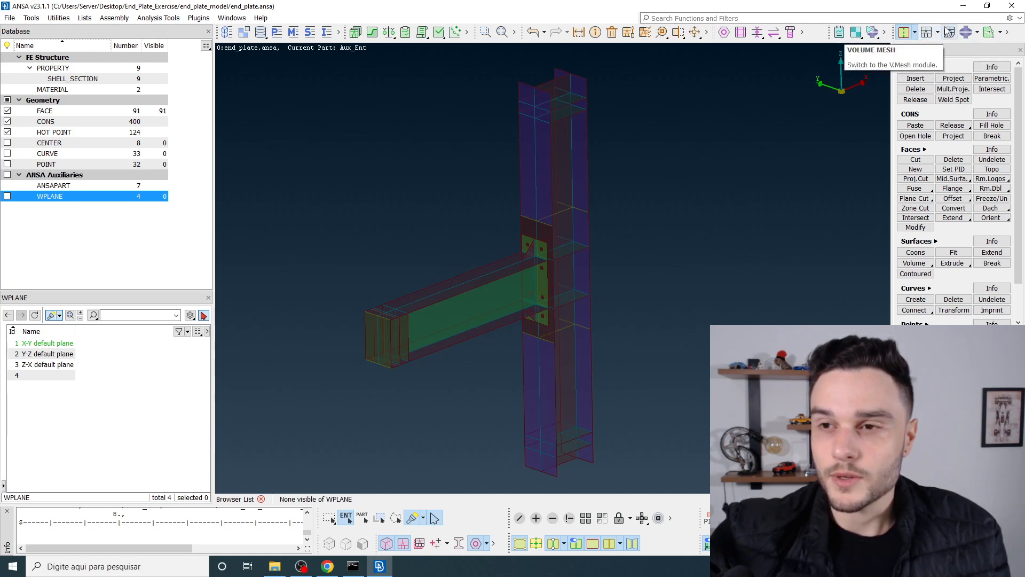
left_click(938, 33)
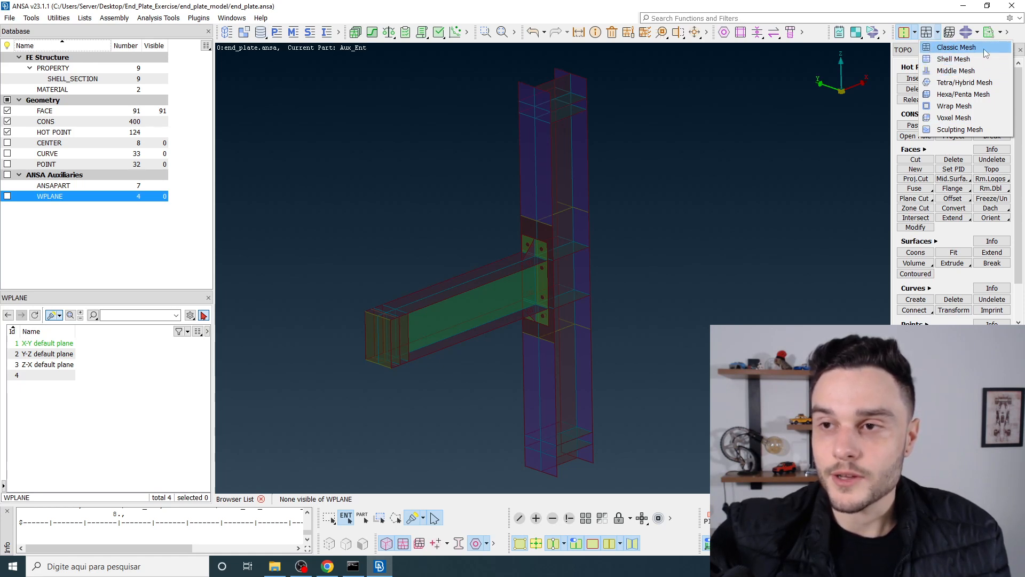
left_click(862, 135)
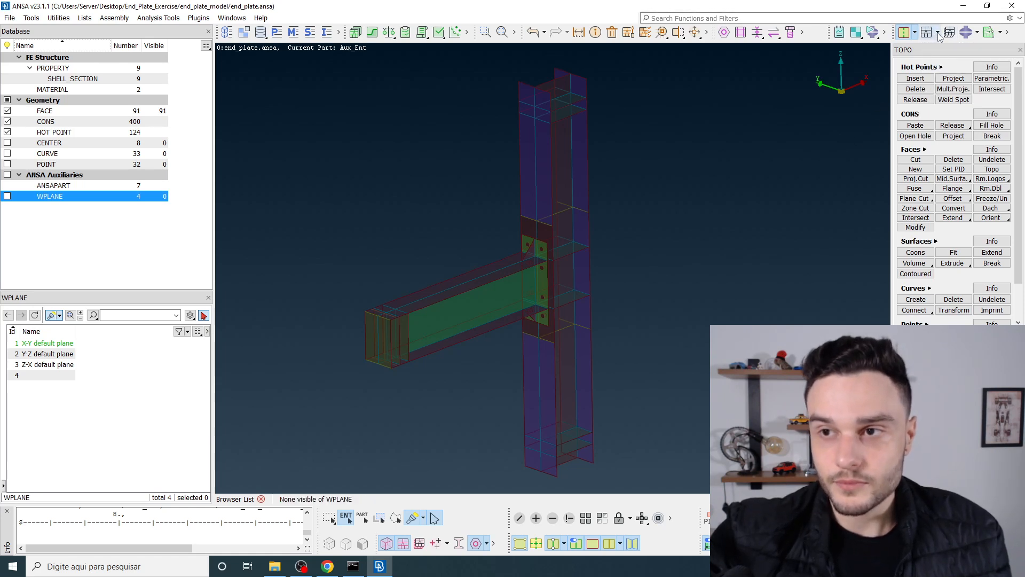
left_click(938, 33)
left_click(917, 64)
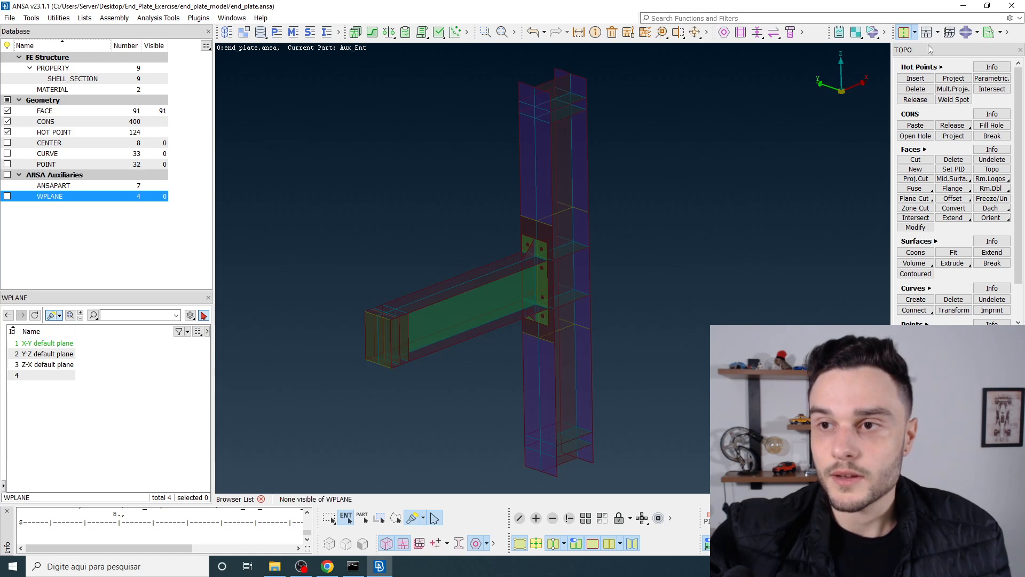
left_click(938, 34)
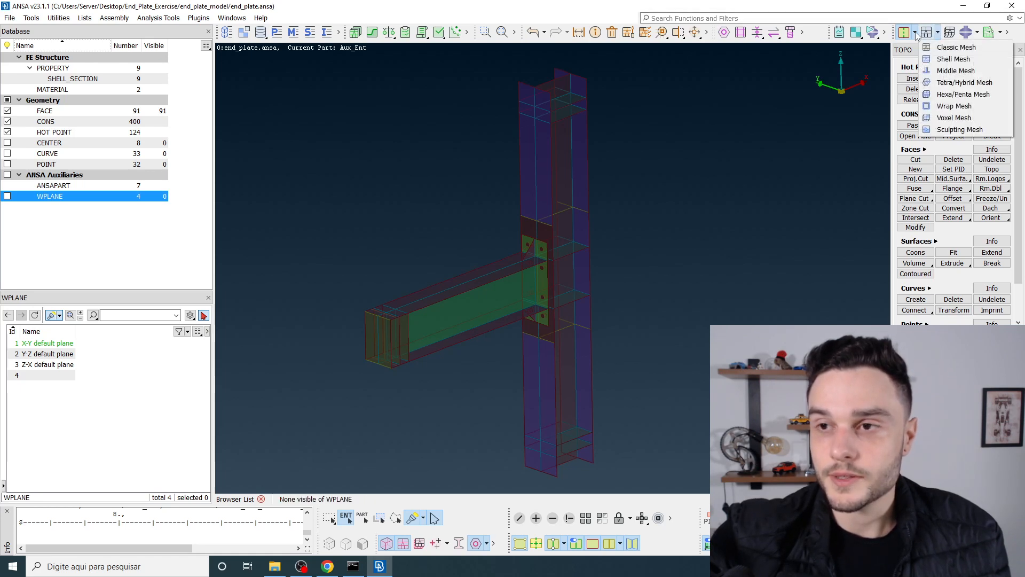
left_click(842, 132)
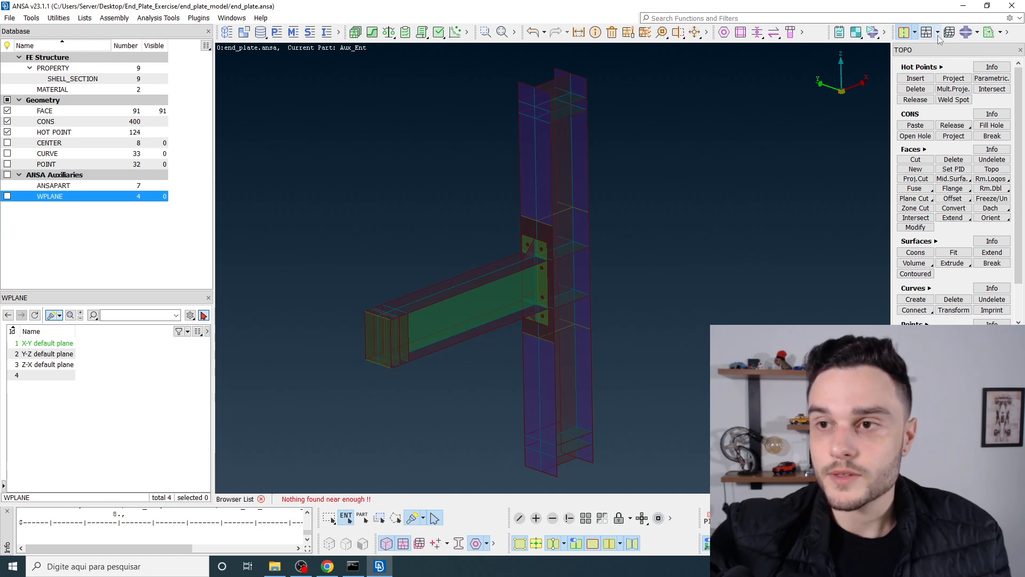
left_click(938, 34)
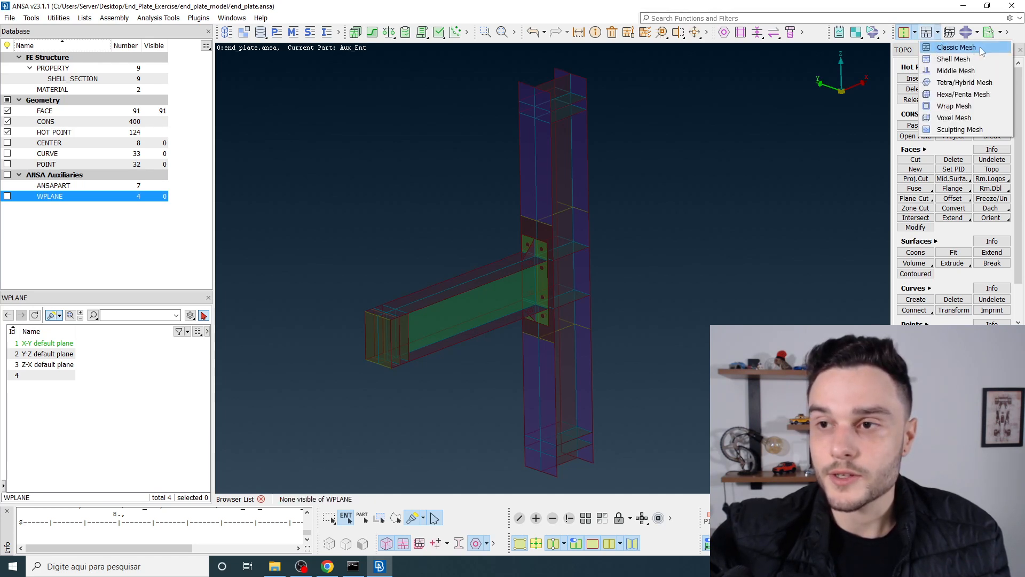
left_click(955, 48)
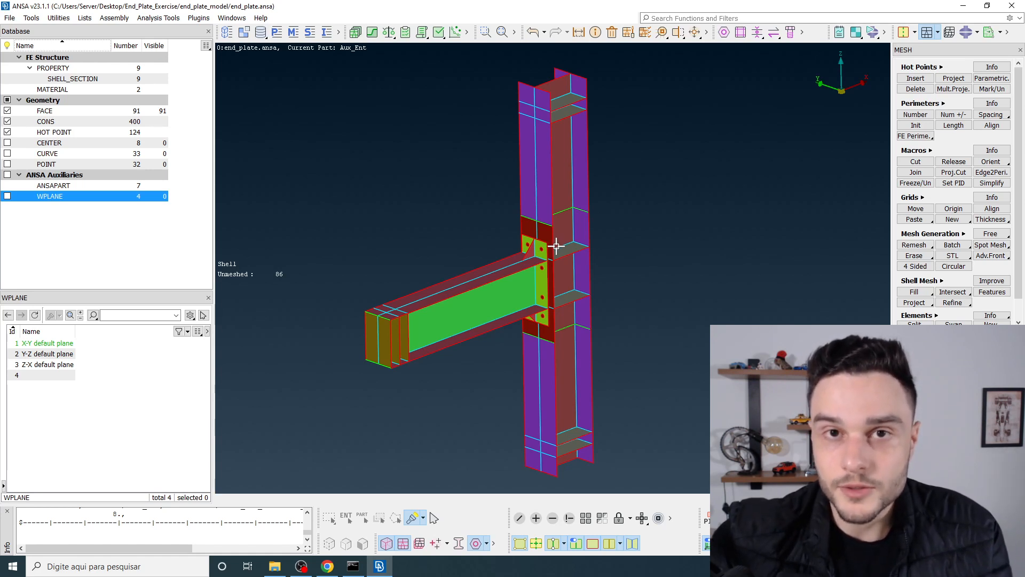
Step: Inspect the unmeshed beam-to-column model, then examine the perimeter nodes and hot points closely at the beam's free end
left_click_drag(537, 256, 536, 271, "ctrl")
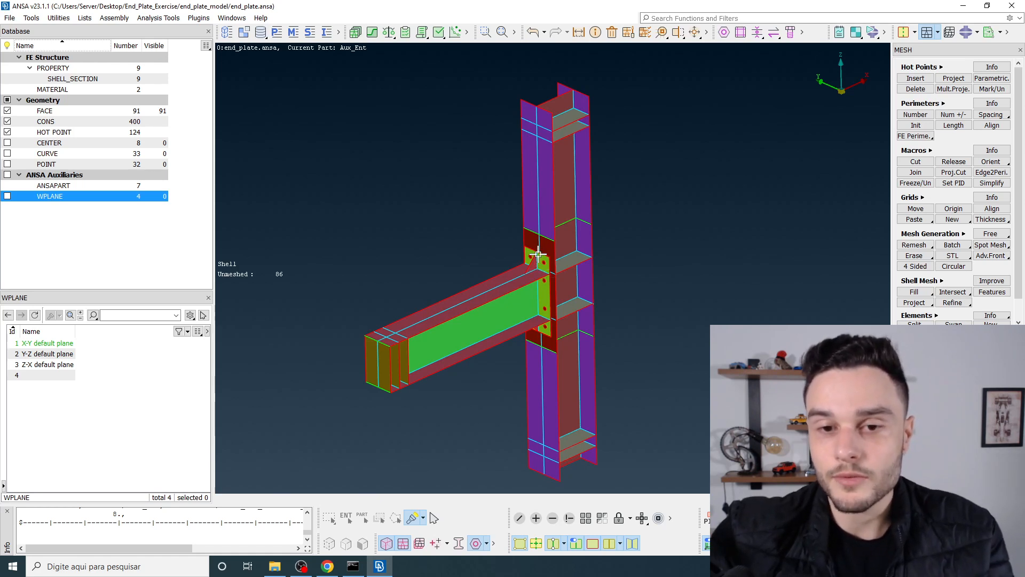
mouse_move(540, 273)
left_mouse_down("ctrl")
mouse_move(533, 243)
mouse_move(546, 282)
left_mouse_up("ctrl")
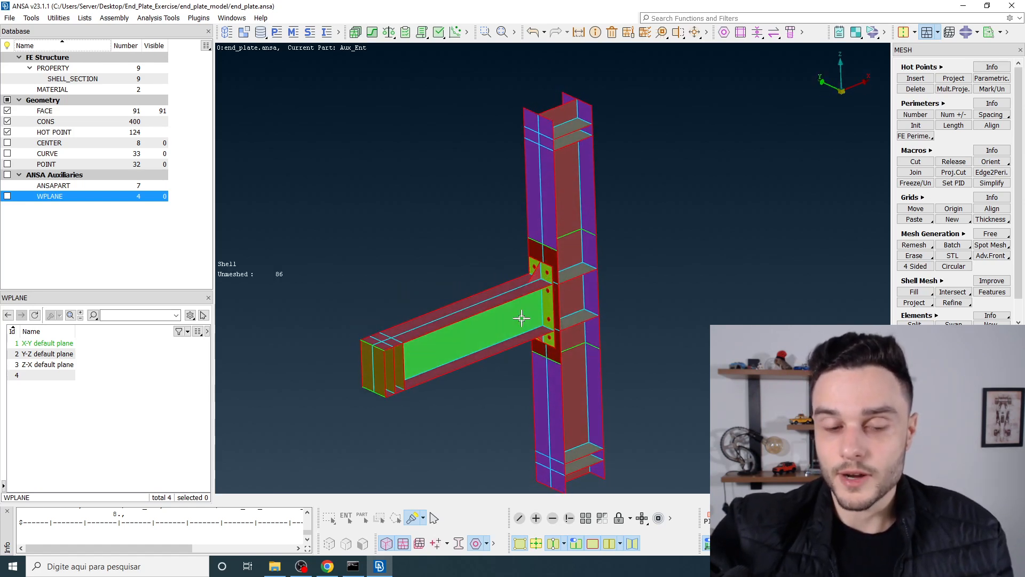
left_click_drag(539, 275, 551, 283, "ctrl")
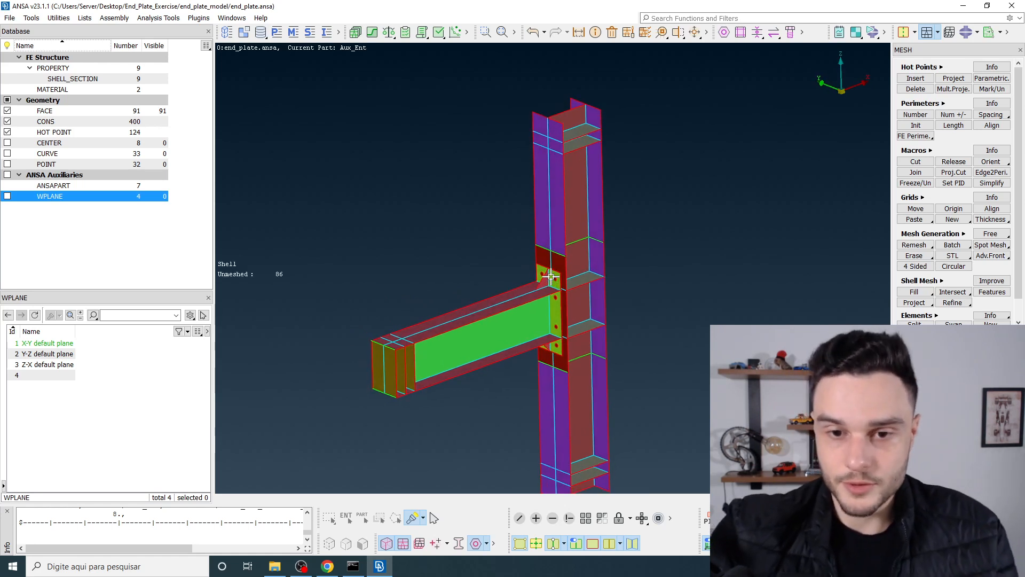
left_click_drag(551, 278, 550, 287, "ctrl")
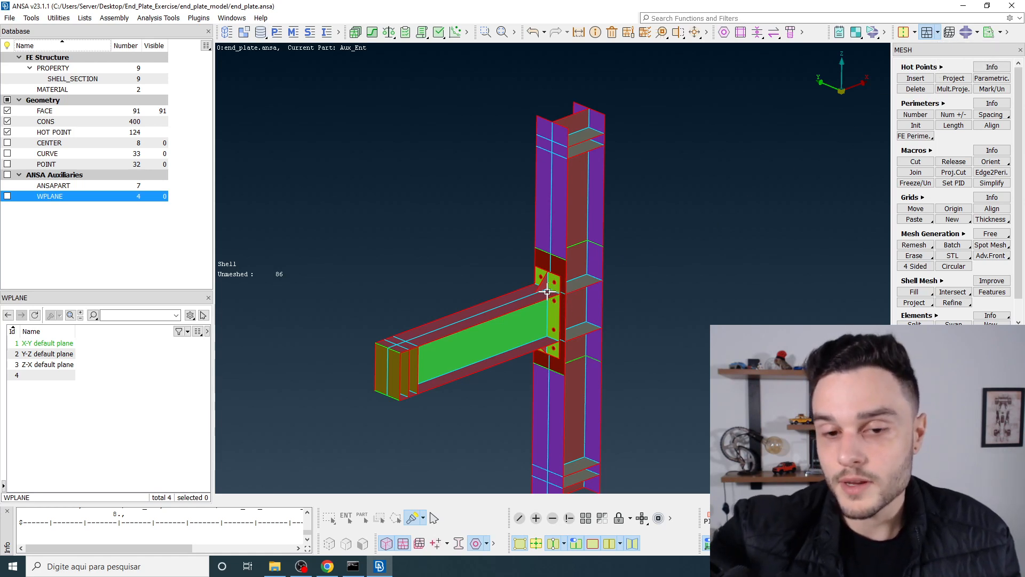
left_click_drag(551, 290, 679, 235, "ctrl")
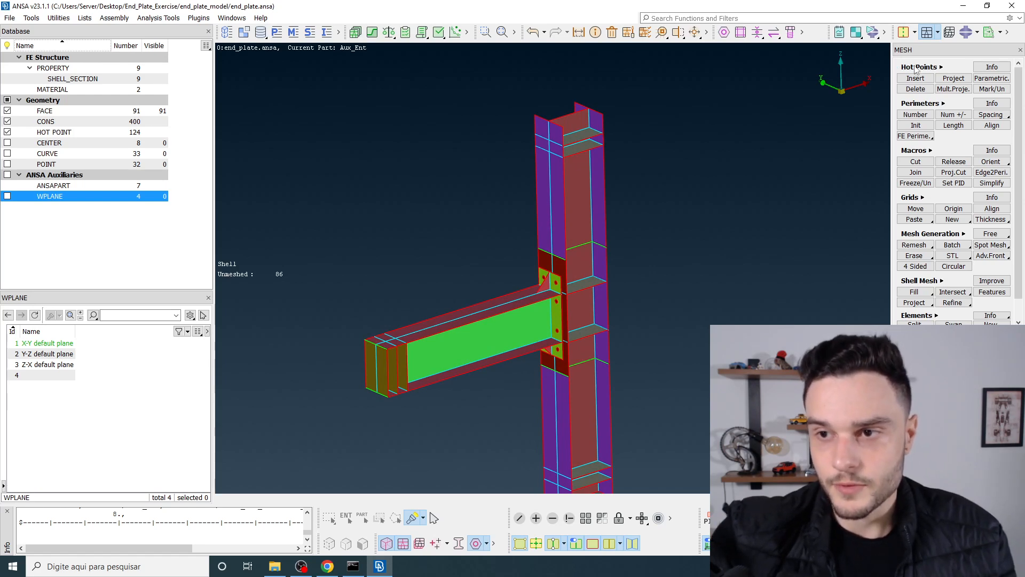
scroll(394, 350, "up", 3)
scroll(544, 286, "up", 2)
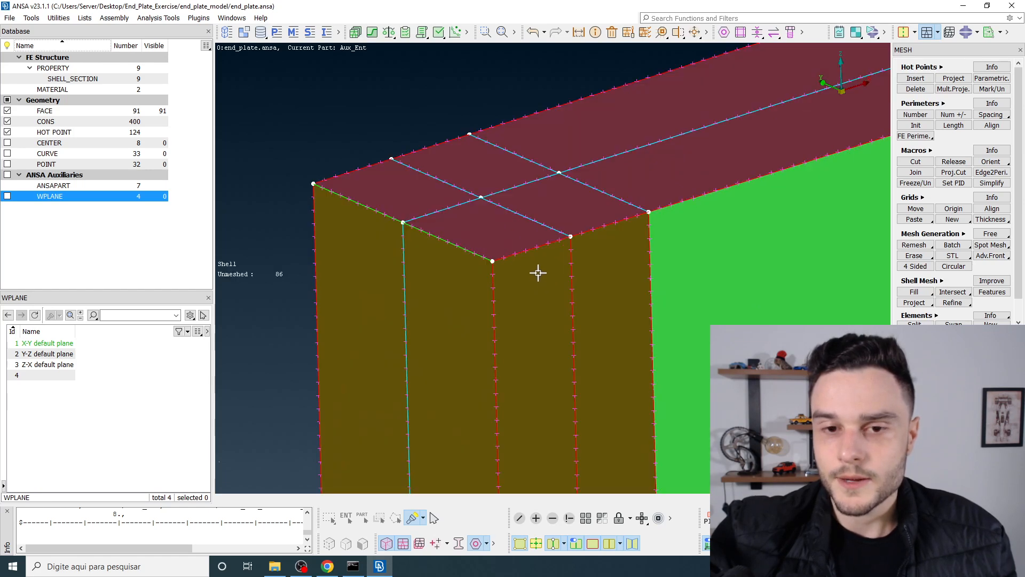
scroll(393, 243, "down", 3)
scroll(436, 232, "up", 4)
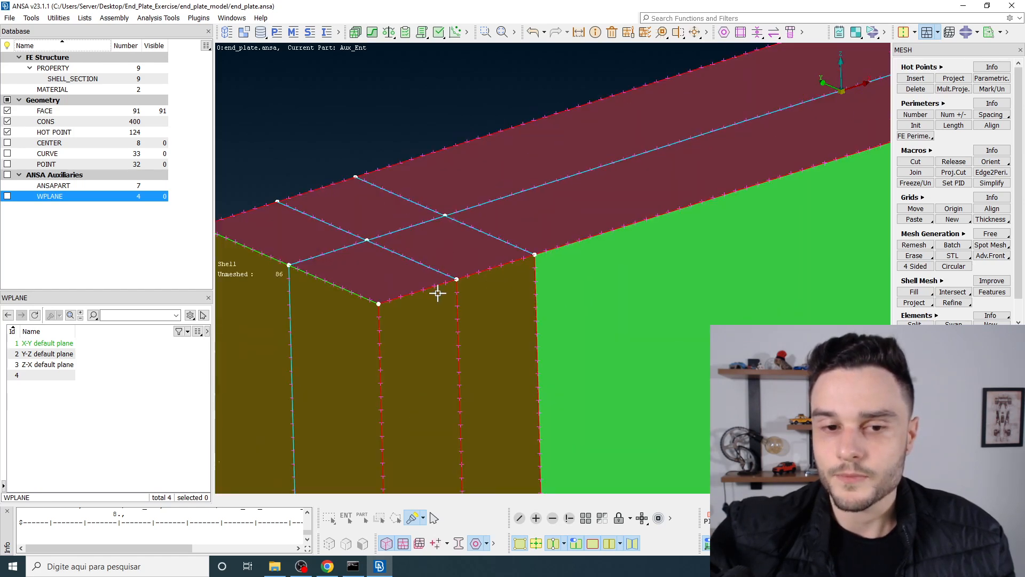
scroll(545, 262, "down", 3)
scroll(443, 293, "up", 6)
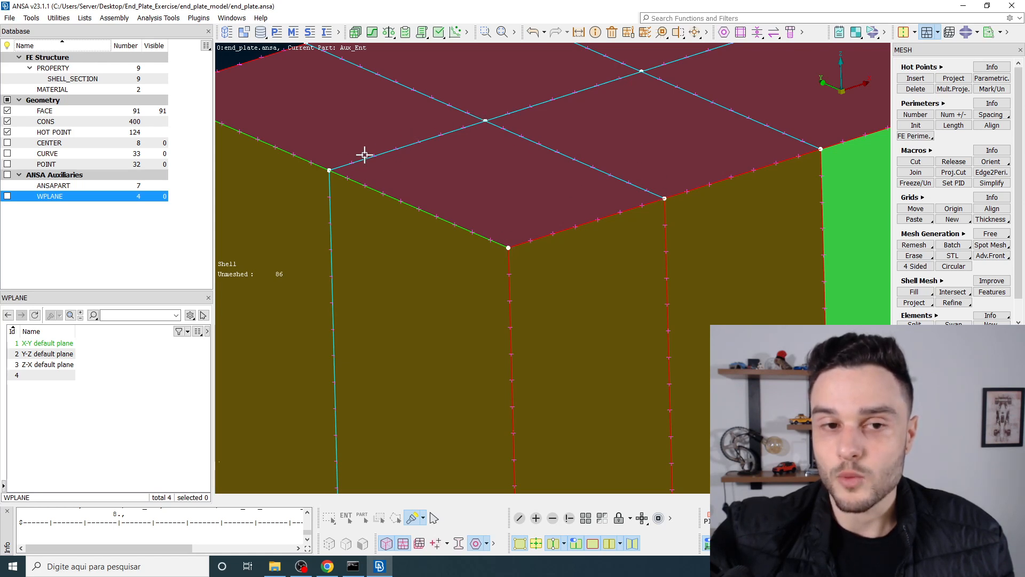
Step: Compare the beam's free end in the topology module with its display in the mesh module
left_click(915, 32)
left_click(922, 47)
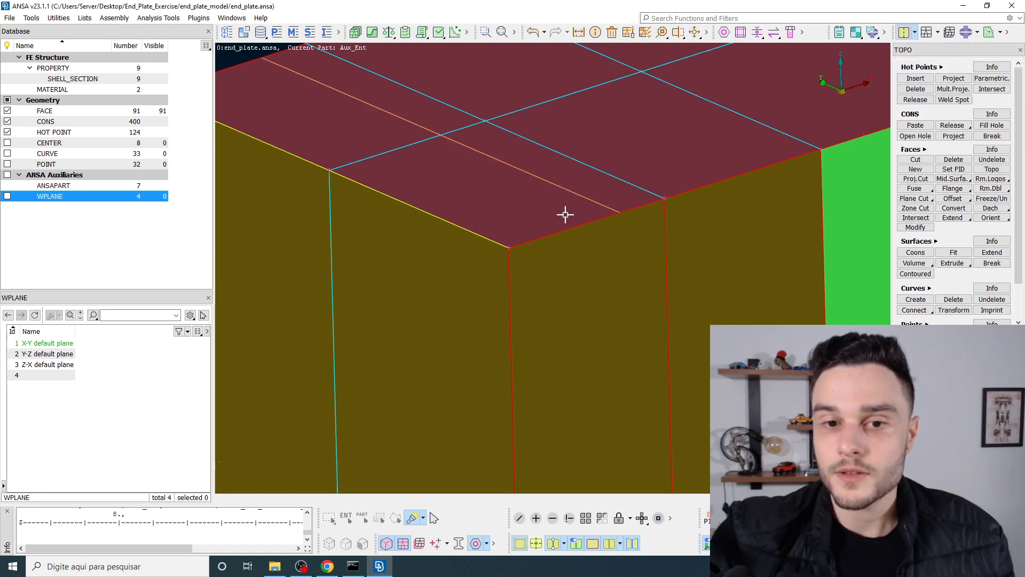
scroll(517, 238, "up", 2)
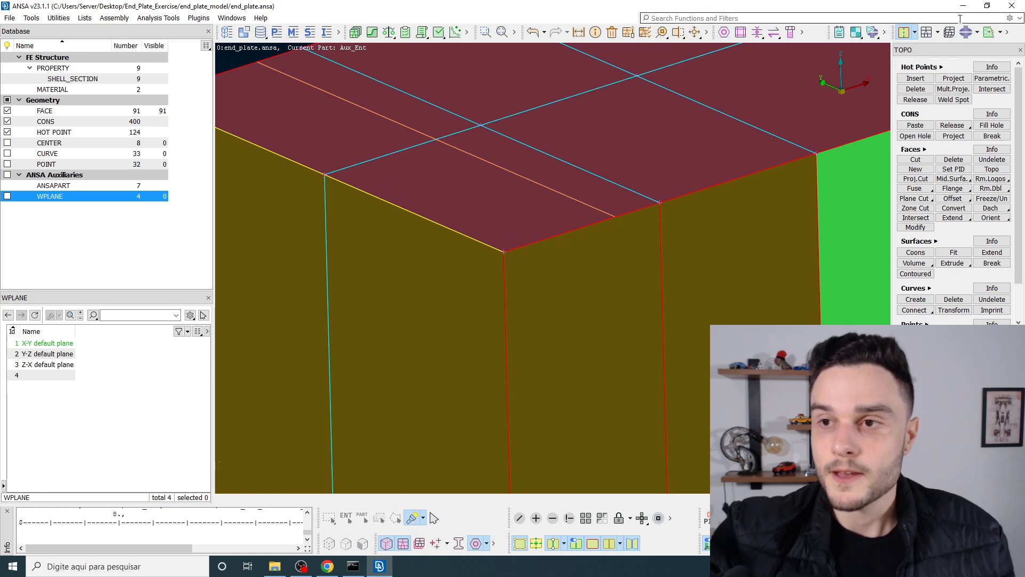
left_click(937, 33)
left_click(952, 59)
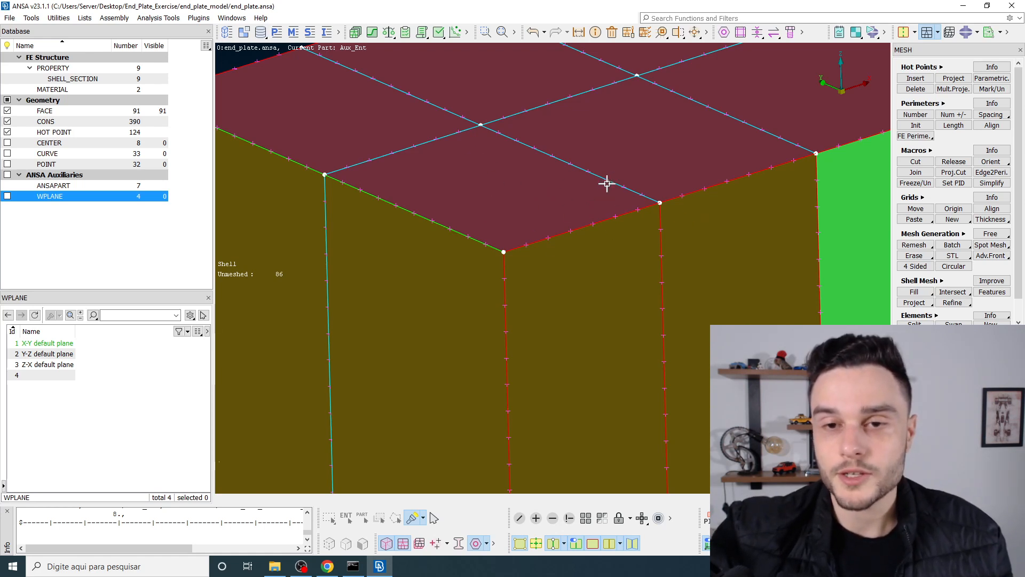
Step: Measure the distance between two adjacent perimeter nodes on the top flange edge at the beam's free end
scroll(606, 180, "down", 3)
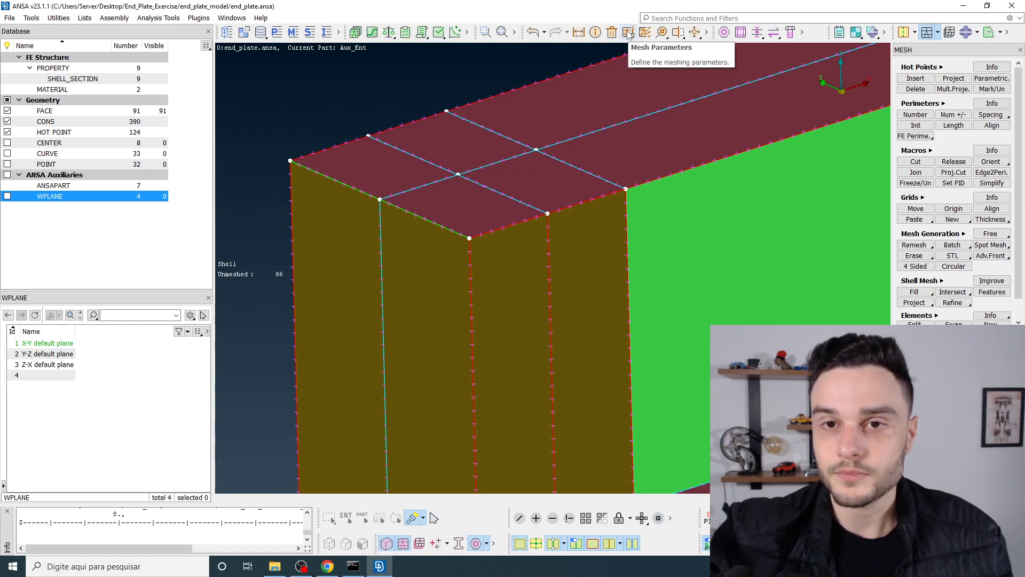
scroll(486, 238, "up", 5)
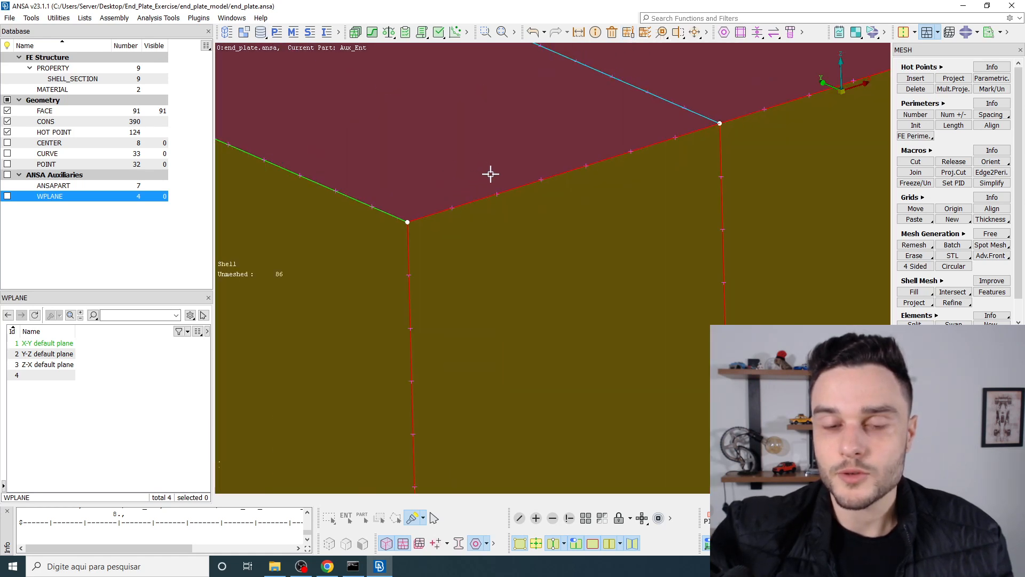
scroll(541, 183, "down", 3)
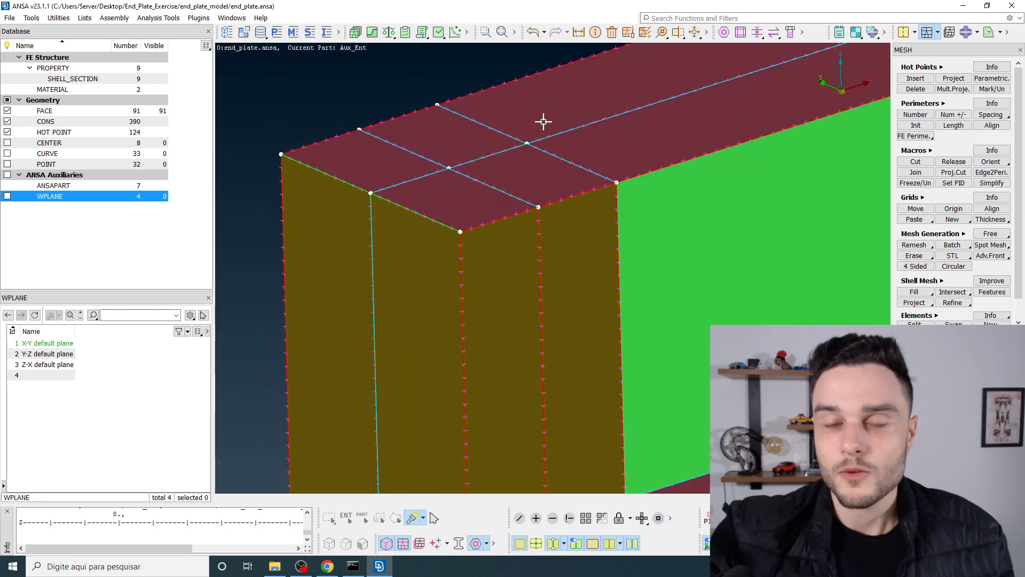
left_click(579, 32)
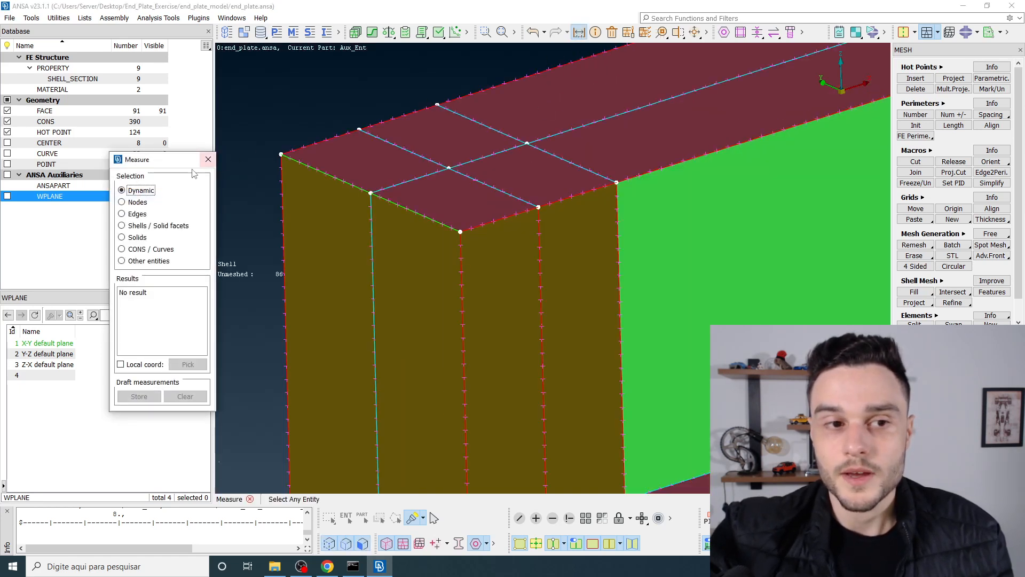
left_click_drag(187, 161, 228, 118)
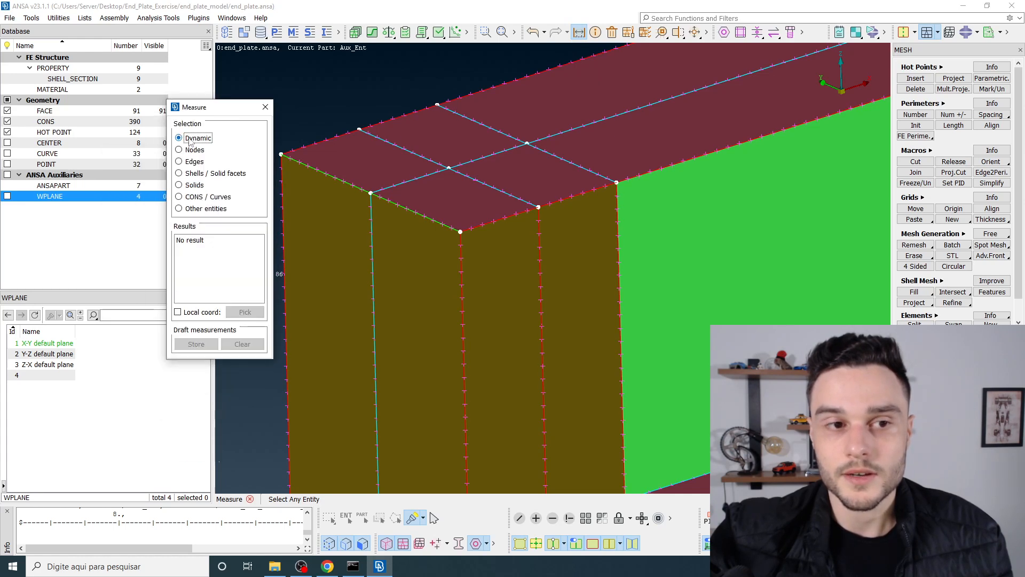
mouse_move(420, 199)
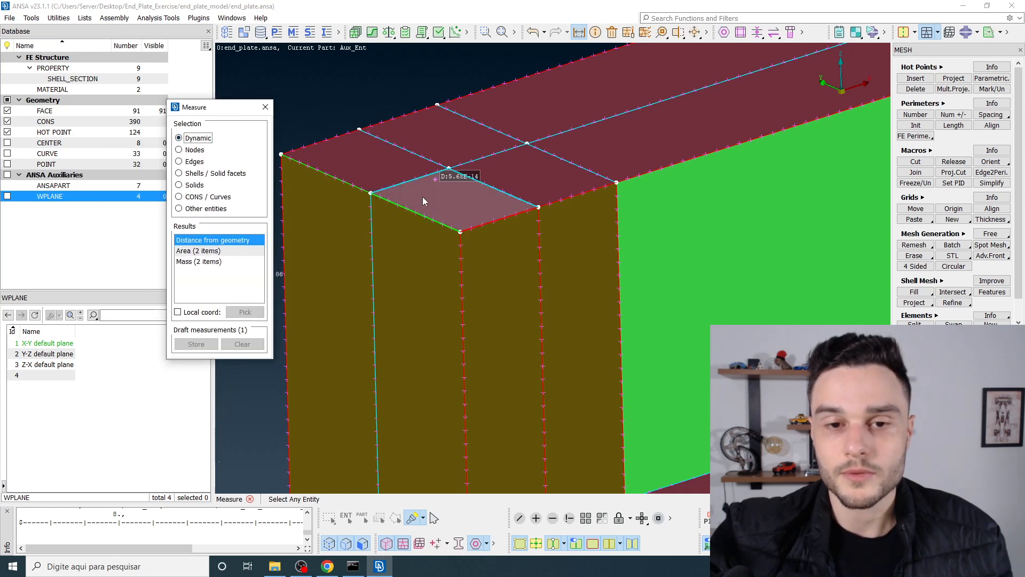
scroll(461, 224, "up", 4)
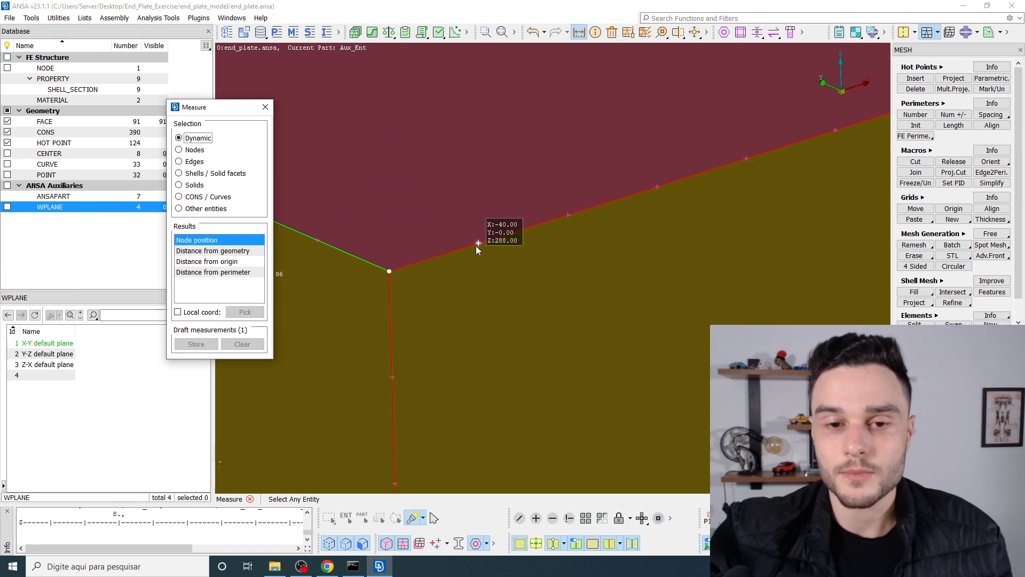
left_click(477, 245)
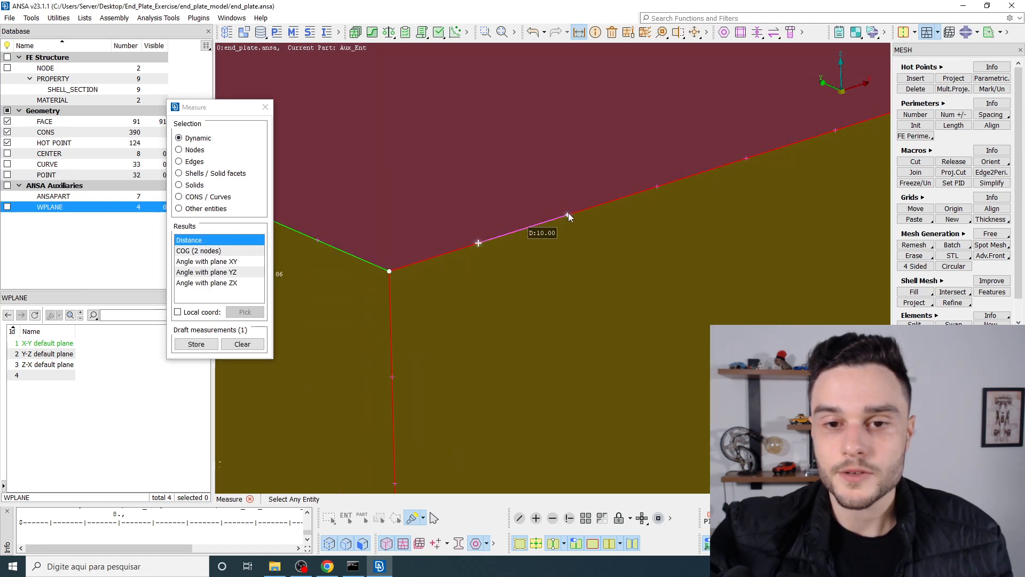
left_click(567, 214)
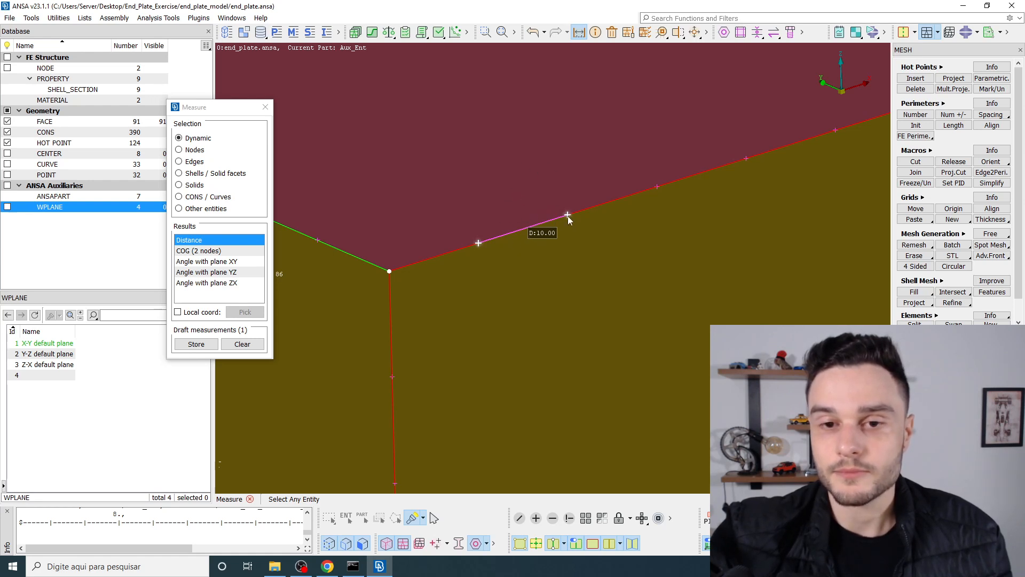
Step: Examine the measured node spacing against the whole beam, and close the measurement
scroll(552, 217, "down", 6)
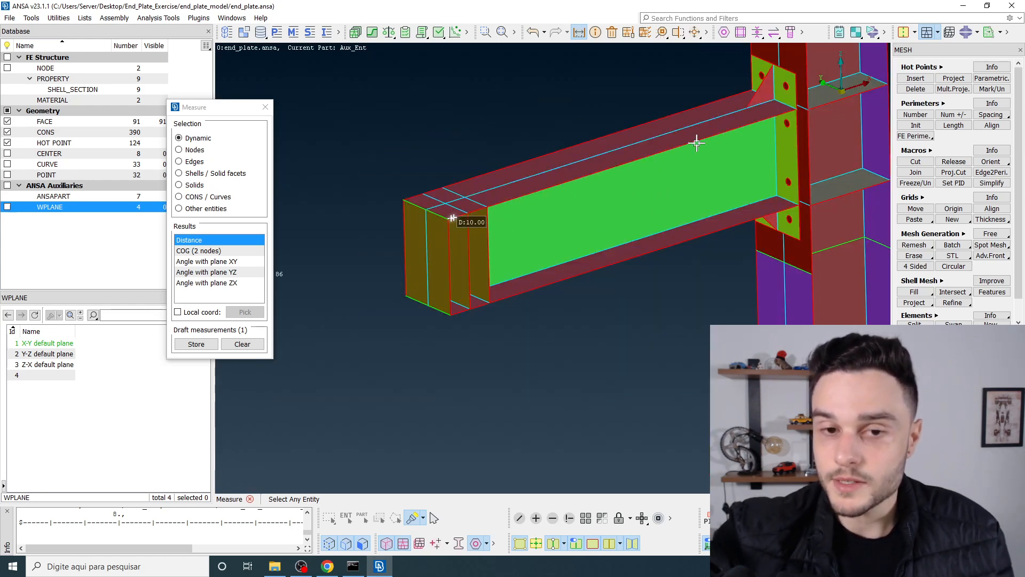
scroll(453, 221, "up", 6)
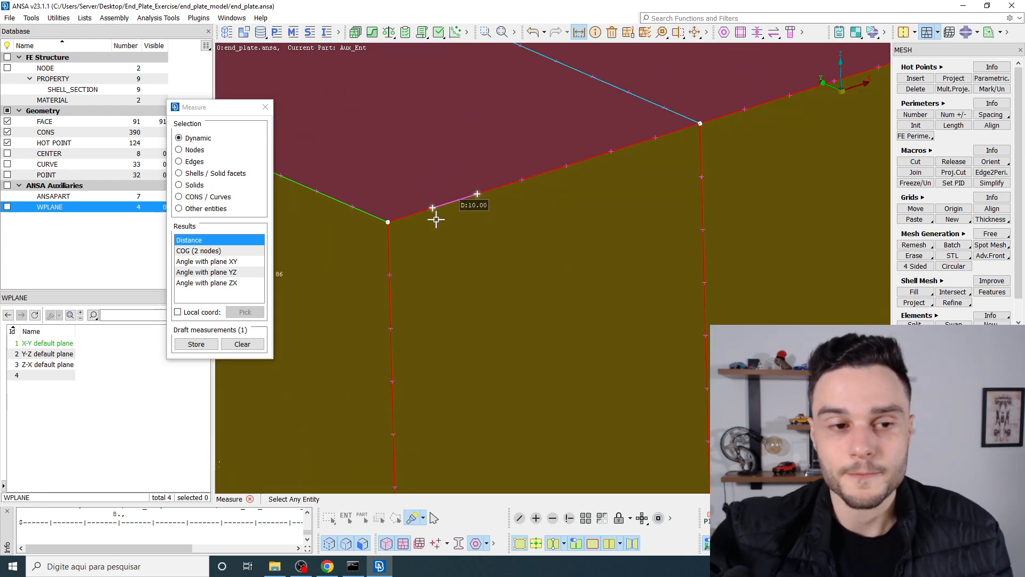
scroll(433, 213, "down", 6)
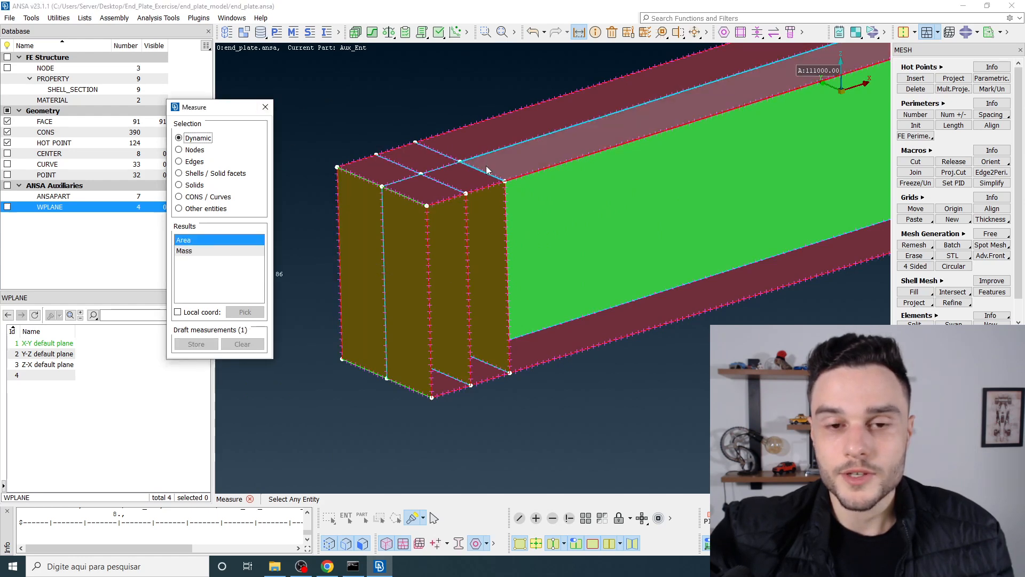
left_click(263, 108)
scroll(384, 270, "down", 4)
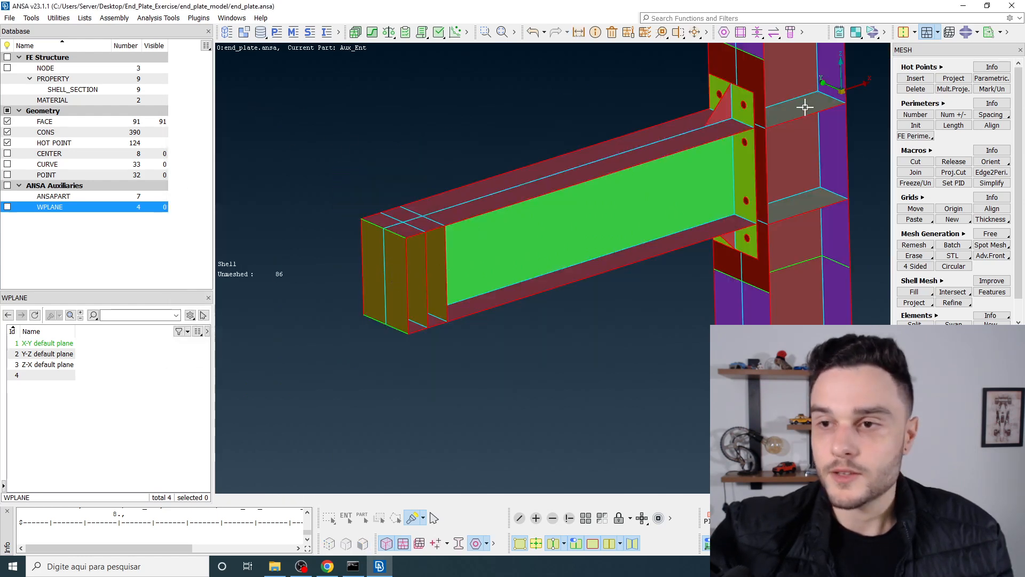
Step: Start the perimeter Length function in Macros mode and select all faces of the beam-to-column model
left_click(953, 126)
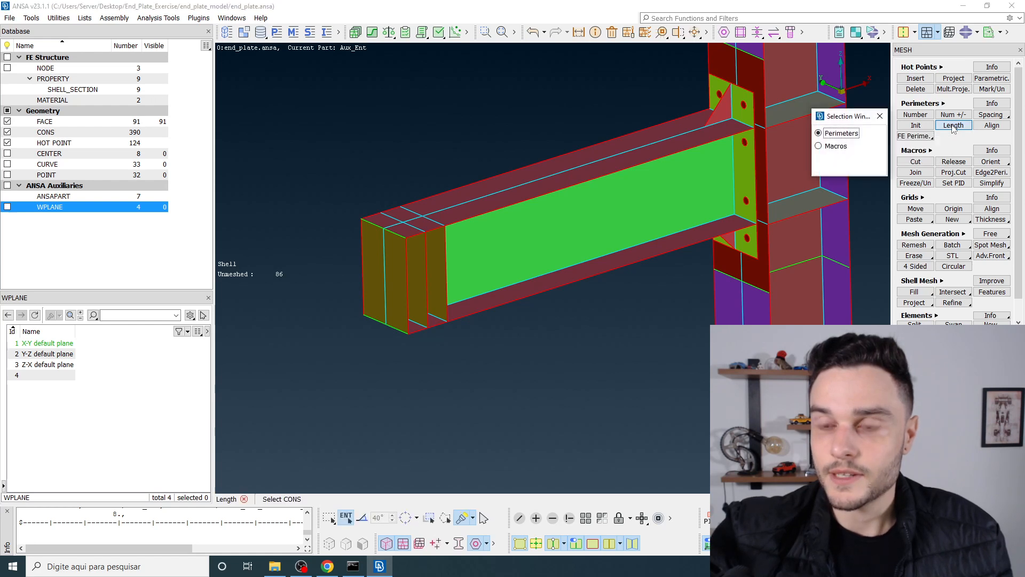
left_click_drag(847, 121, 458, 137)
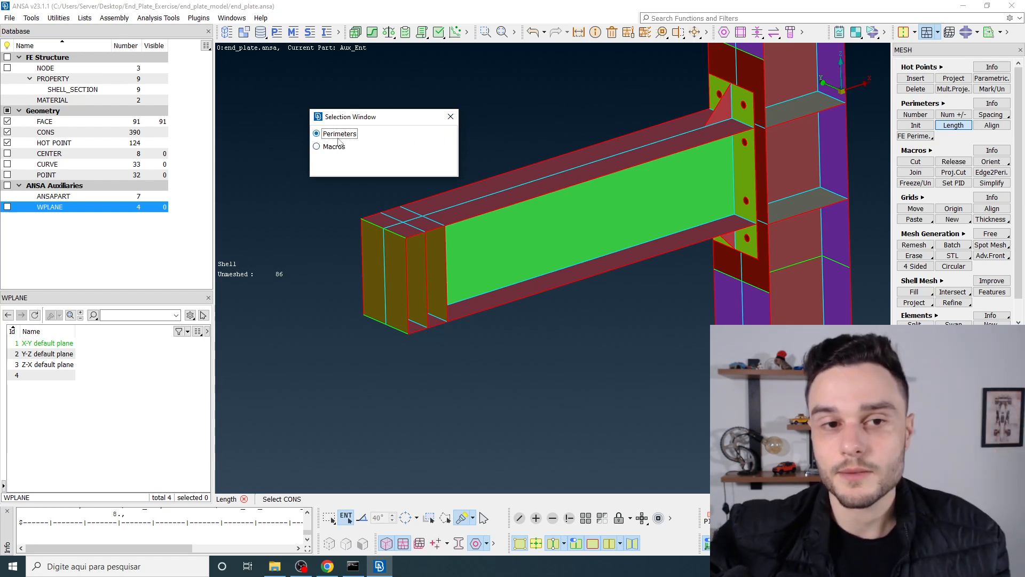
left_click_drag(355, 120, 321, 108)
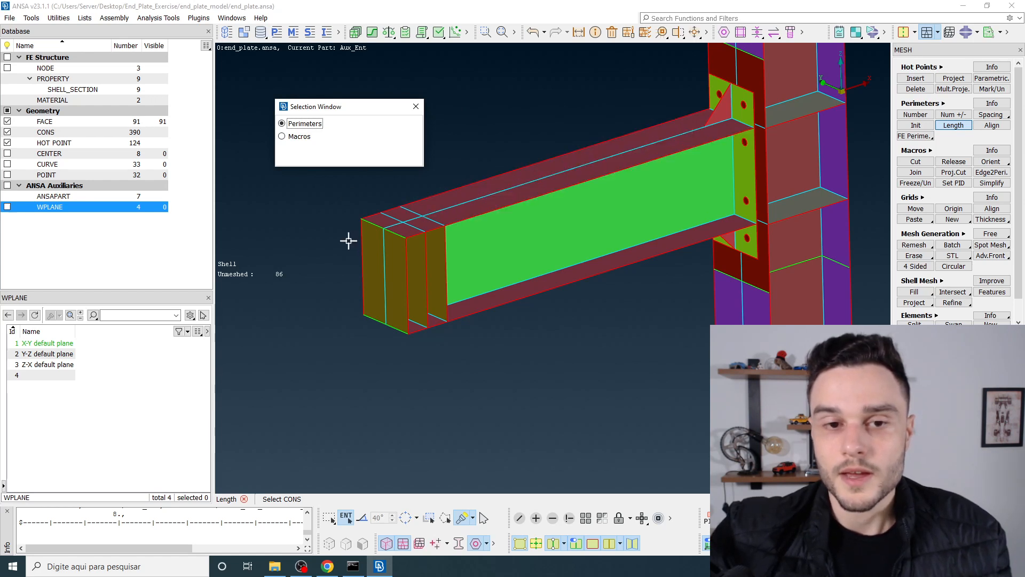
left_click(297, 138)
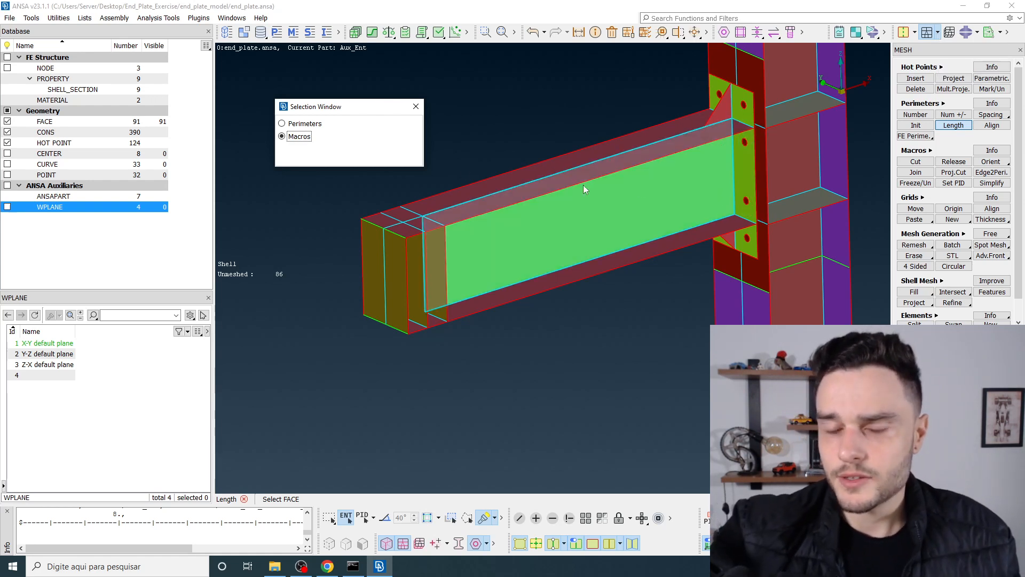
left_click_drag(328, 109, 309, 103)
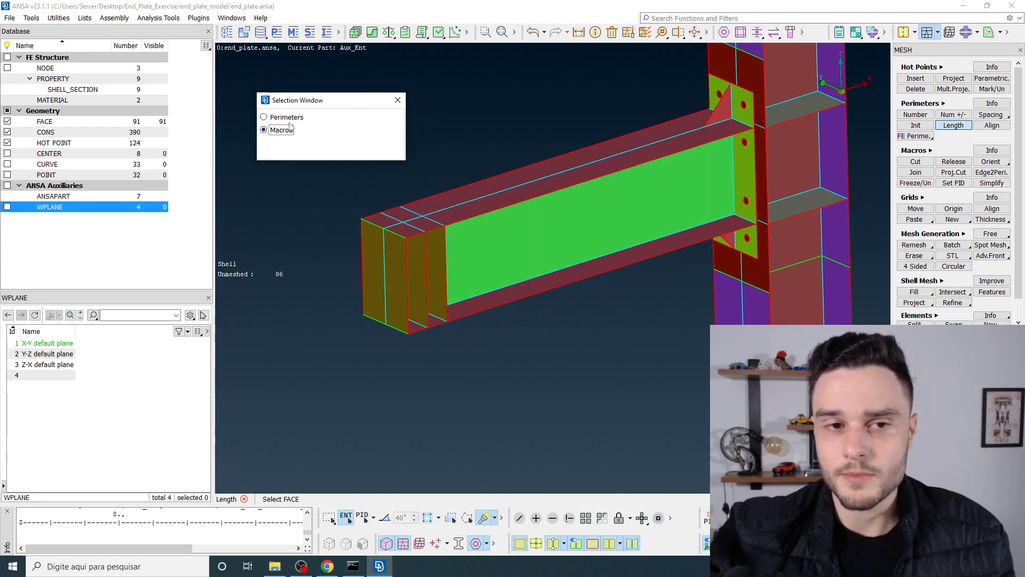
scroll(593, 228, "down", 5)
left_click_drag(488, 92, 756, 350)
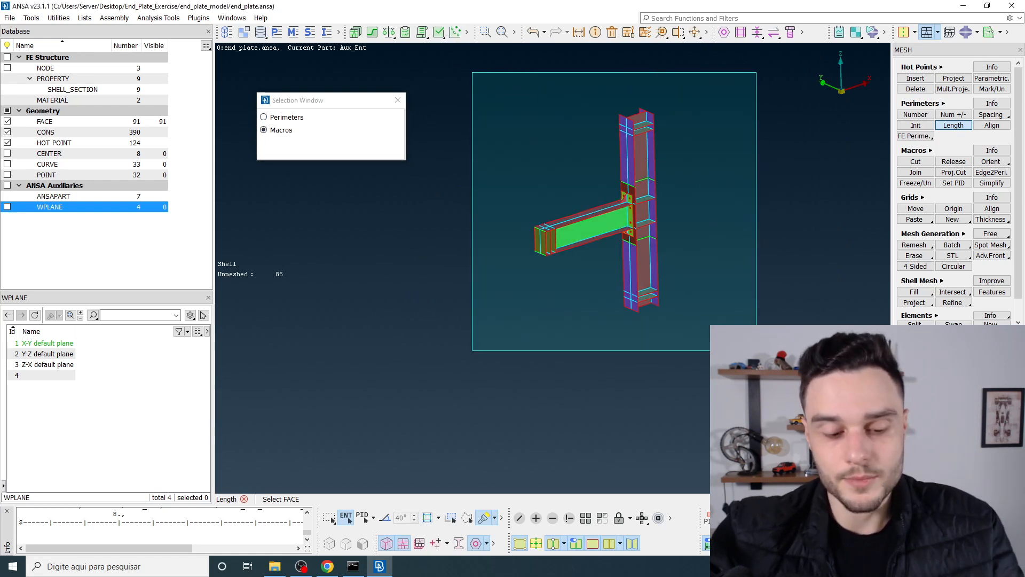
left_click_drag(756, 350, 756, 351)
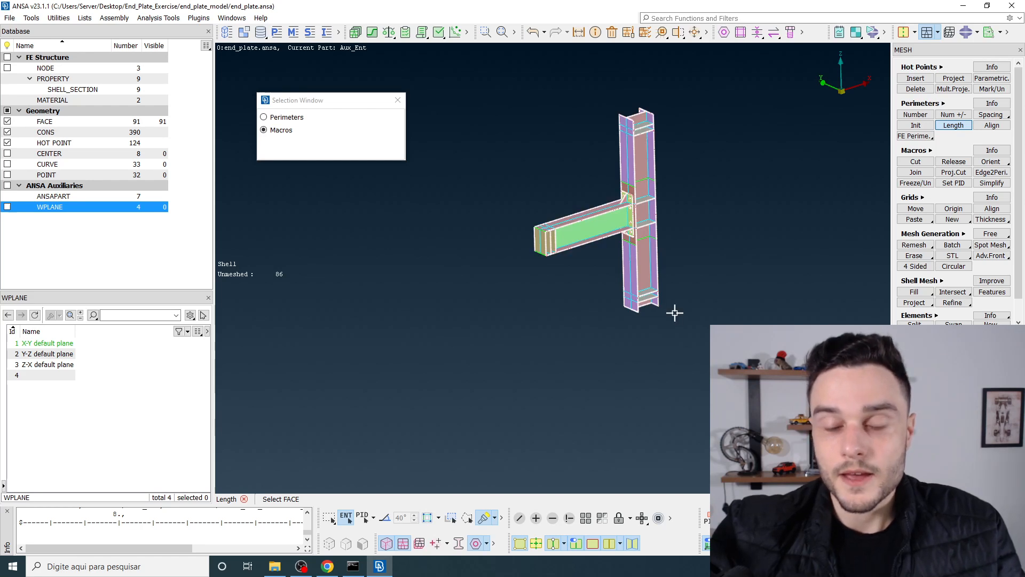
middle_click(568, 191)
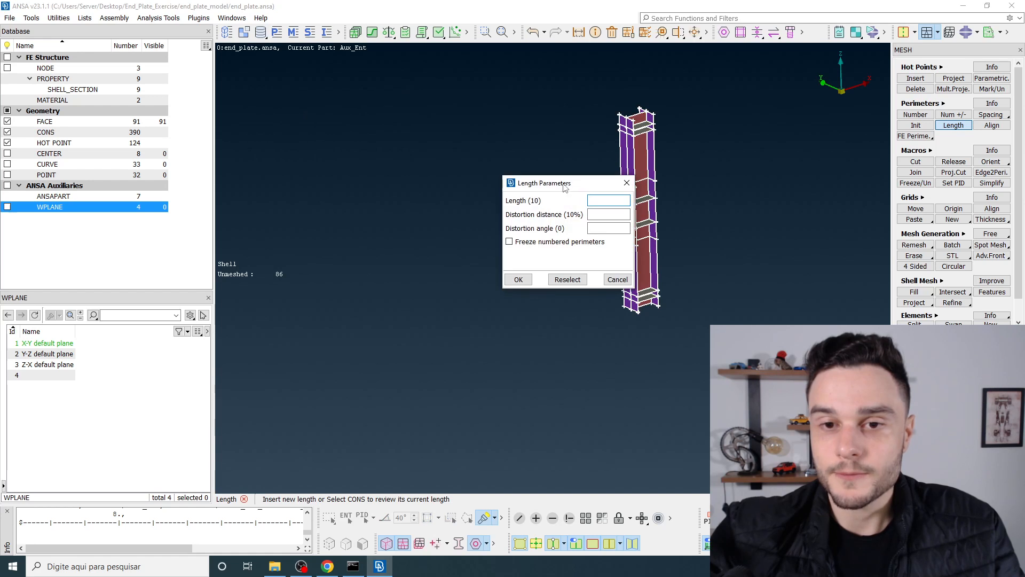
Step: Apply an element length of 5 to the perimeters of the selected faces and end the Length function
left_click_drag(566, 187, 357, 97)
left_click(389, 111)
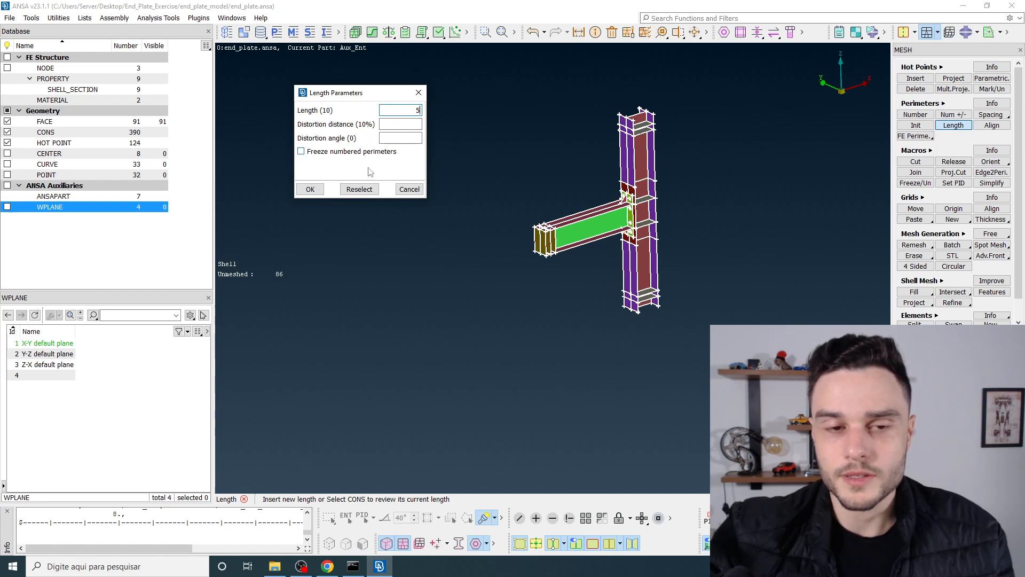
left_click(310, 189)
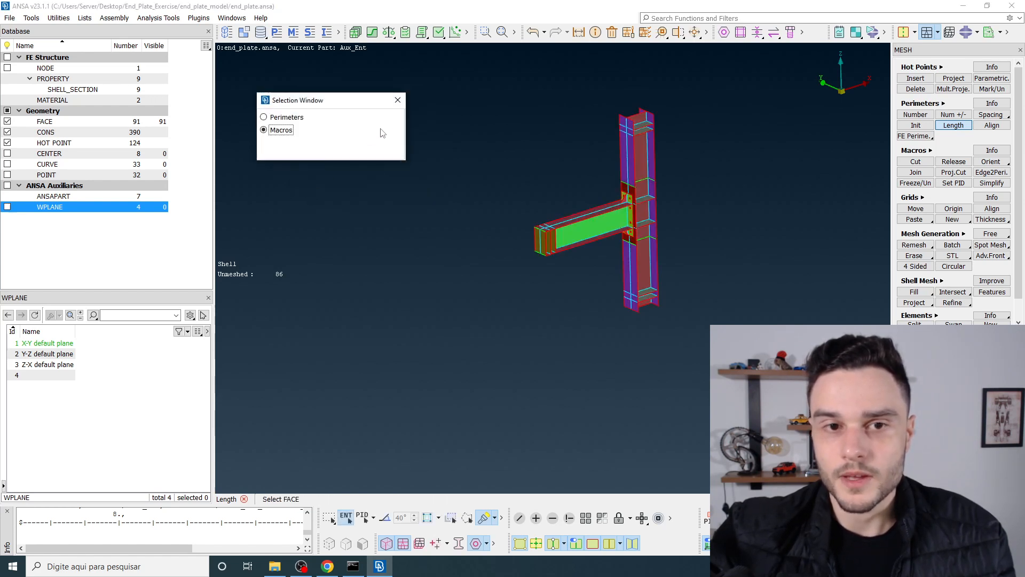
left_click(397, 101)
Step: Measure the distance between two adjacent perimeter nodes on the top flange edge near the beam's free-end corner
scroll(537, 222, "up", 10)
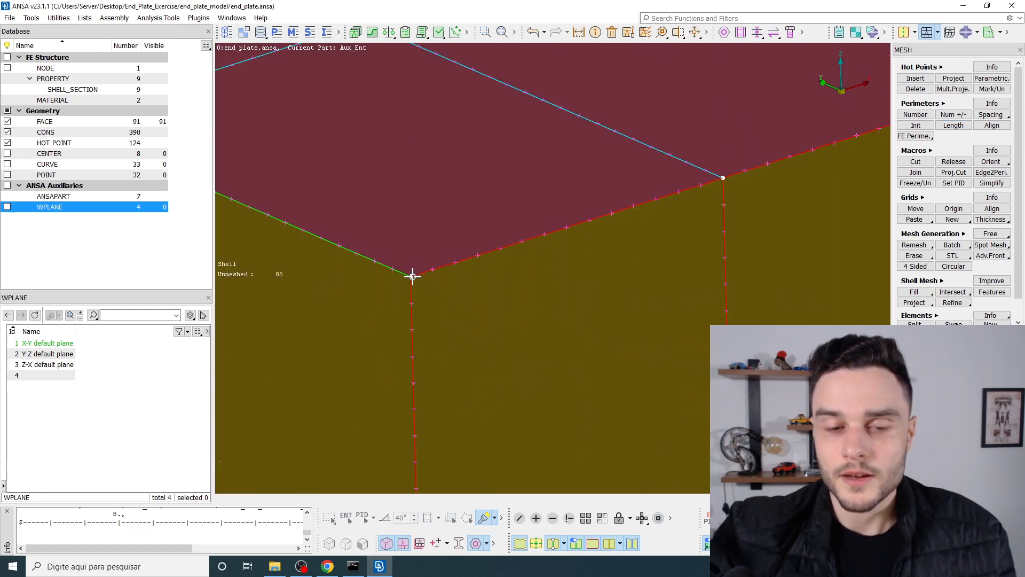
left_click(579, 32)
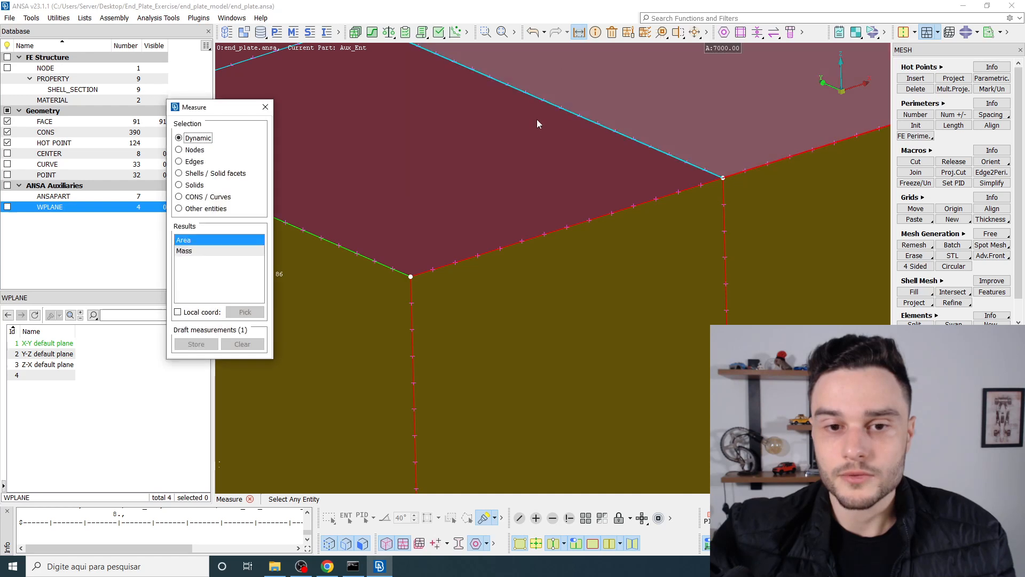
left_click(457, 262)
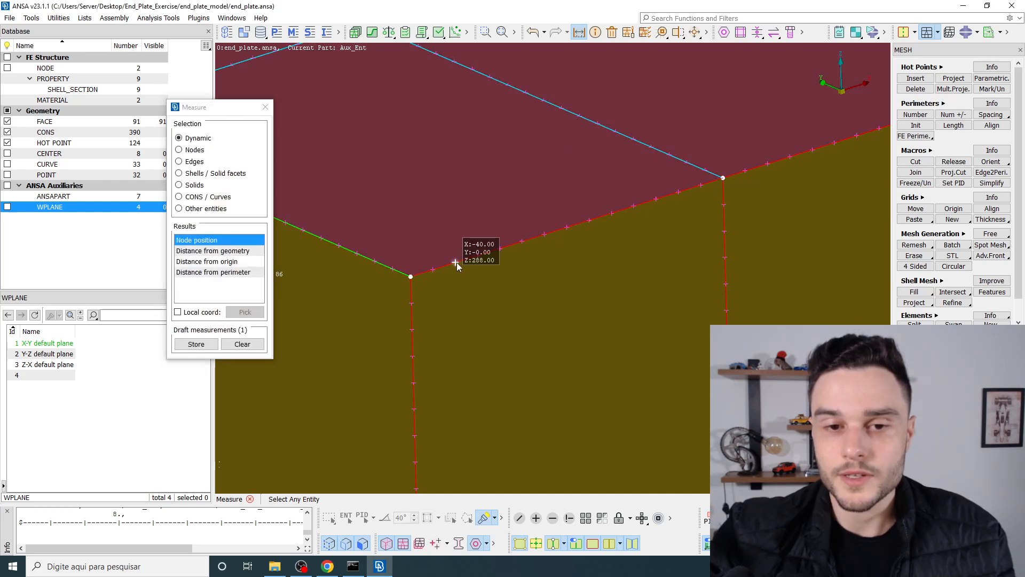
left_click(478, 259)
scroll(462, 272, "up", 4)
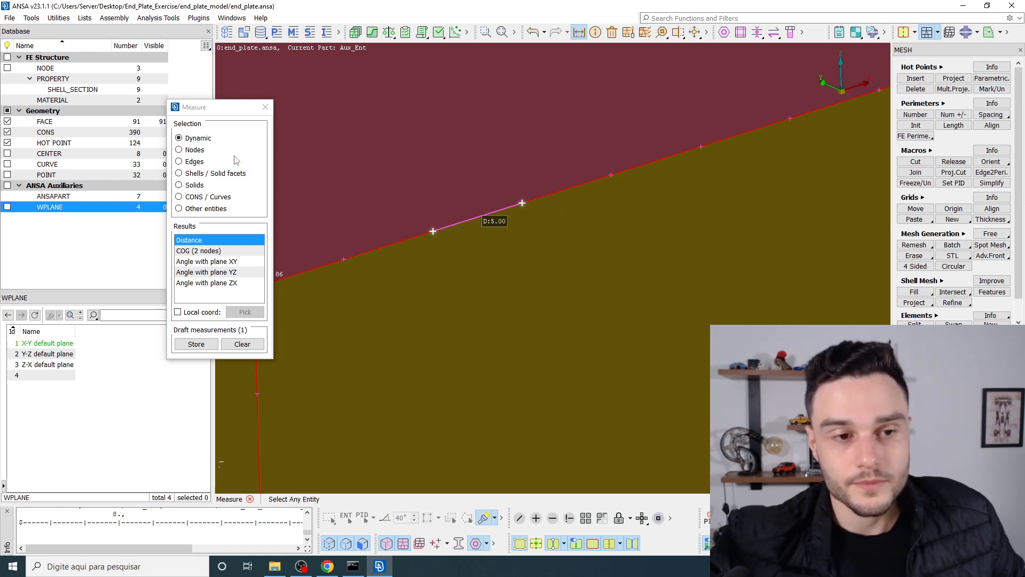
left_click(265, 112)
left_click(265, 107)
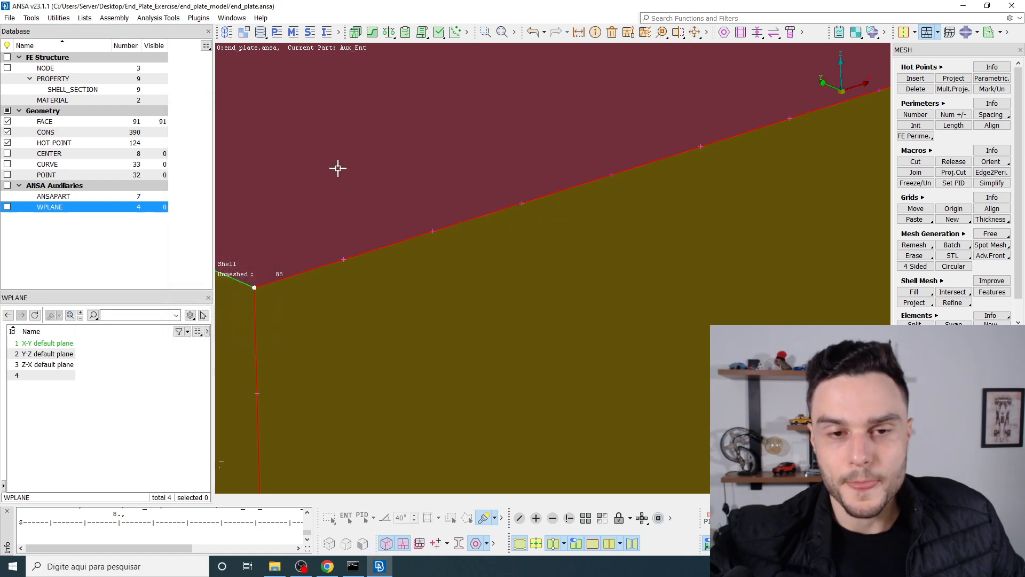
Step: Examine the perimeter node distribution between the hot points at the beam's free end, both close up and from afar
scroll(442, 264, "down", 5)
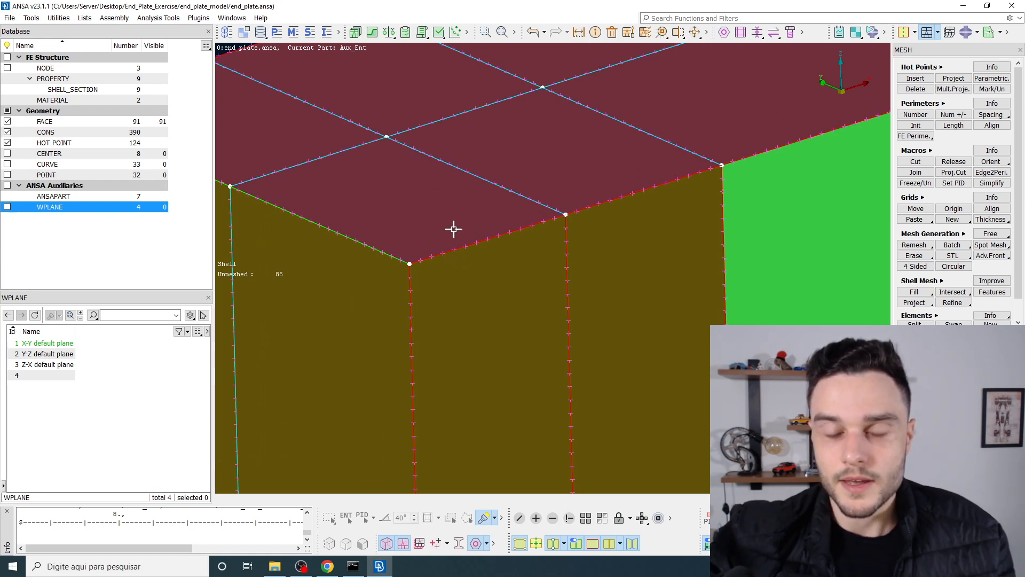
scroll(403, 270, "up", 3)
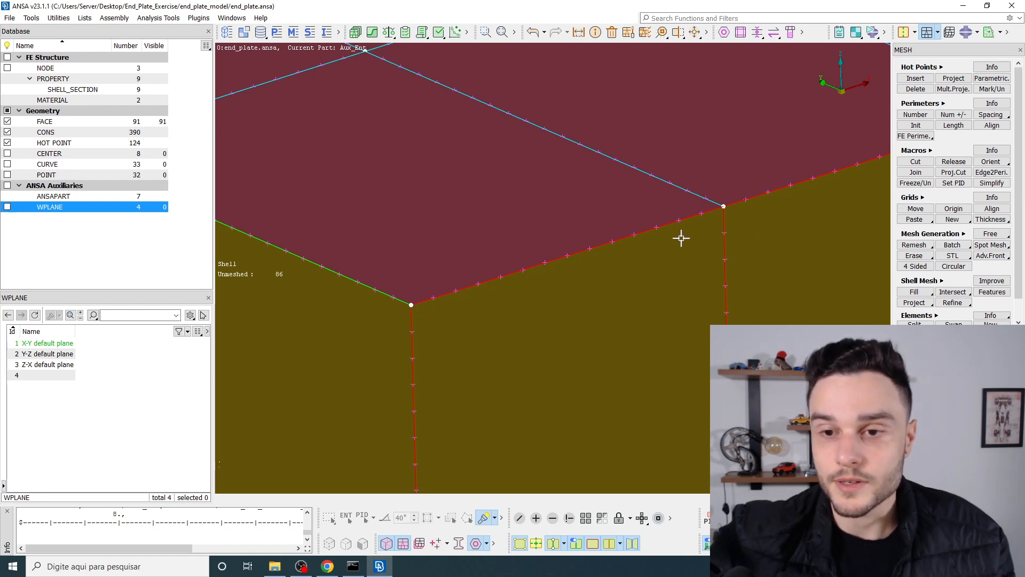
scroll(446, 210, "down", 5)
scroll(487, 241, "up", 5)
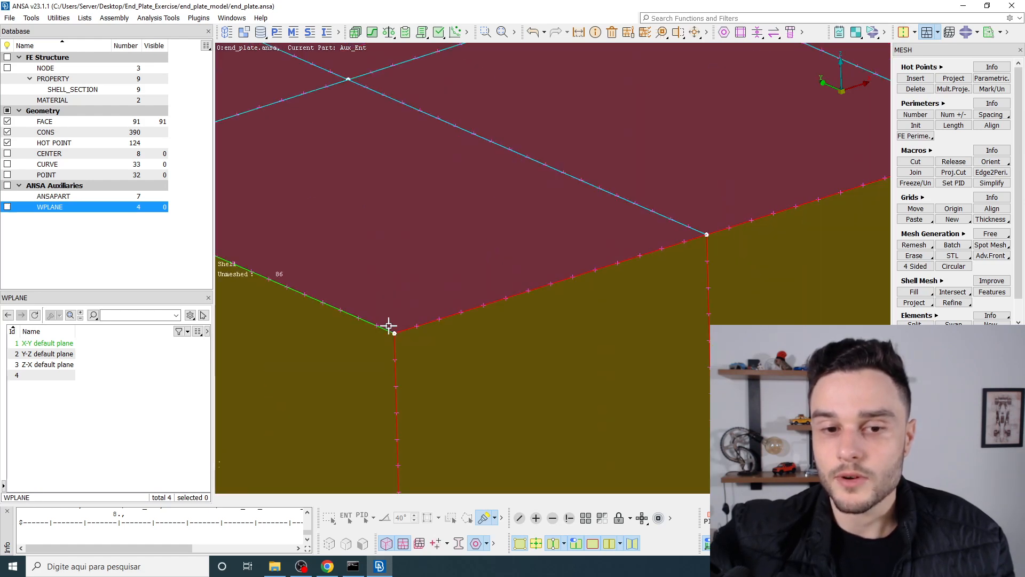
scroll(528, 245, "down", 4)
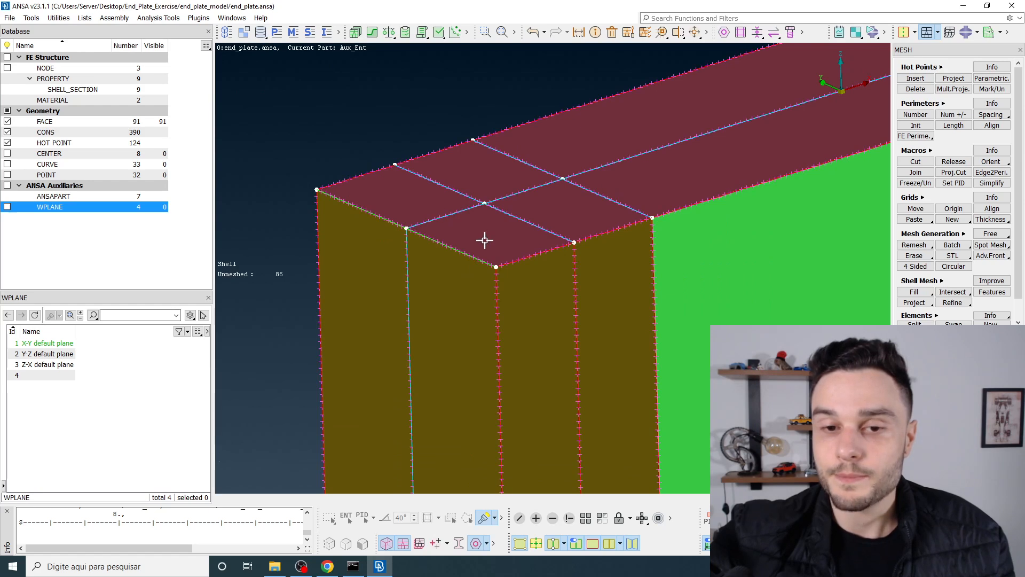
scroll(437, 233, "down", 3)
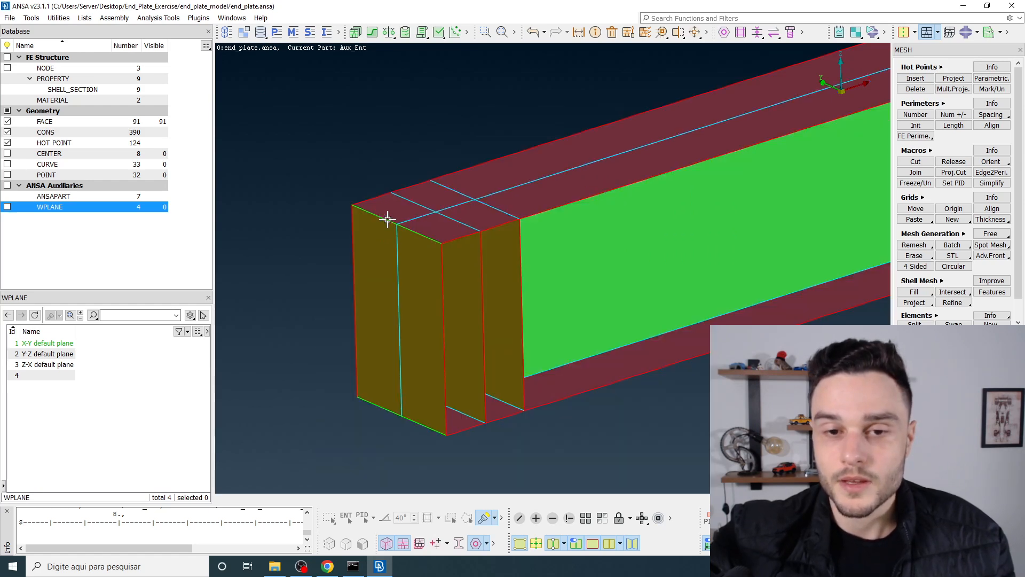
scroll(388, 219, "up", 5)
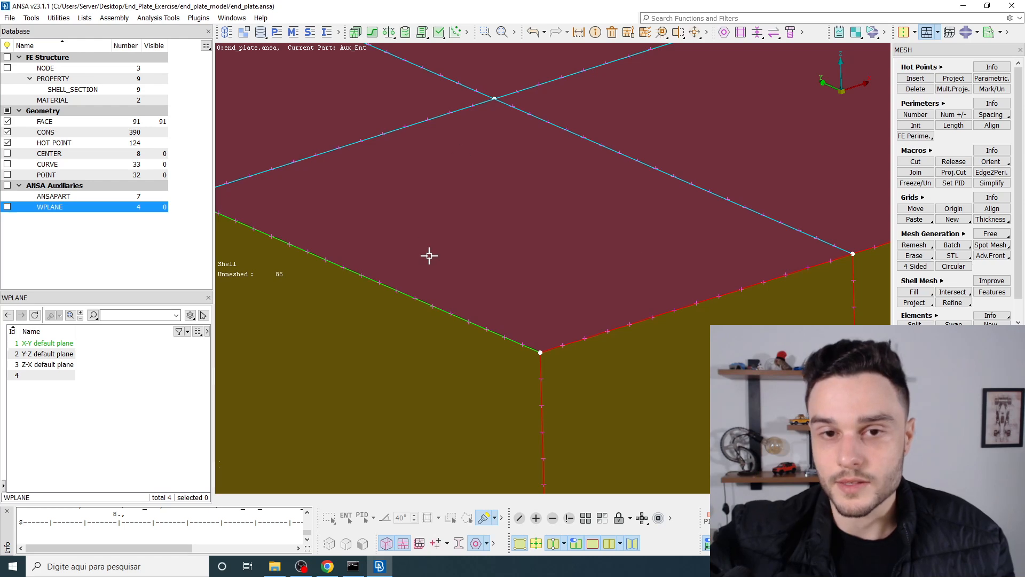
scroll(448, 231, "down", 6)
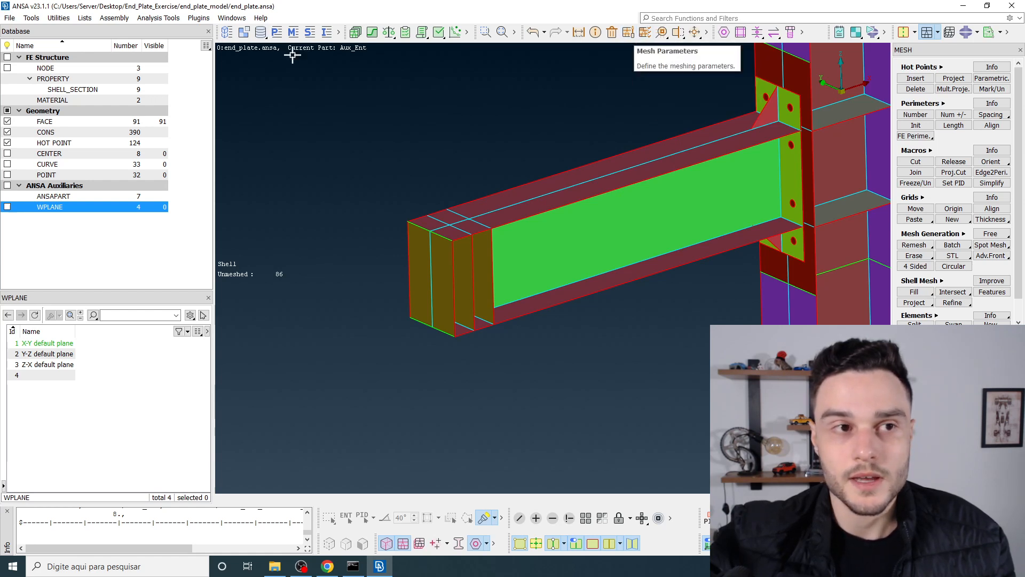
Step: Find the Mesh Parameters function by searching for "mesh para" and open its settings
left_click(108, 19)
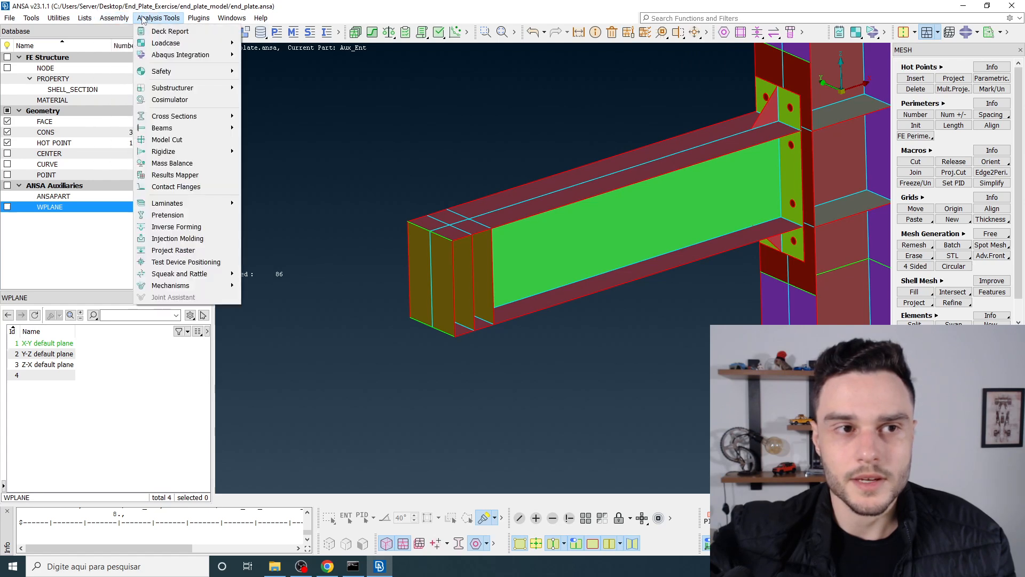
left_click(199, 18)
left_click(198, 18)
left_click(200, 21)
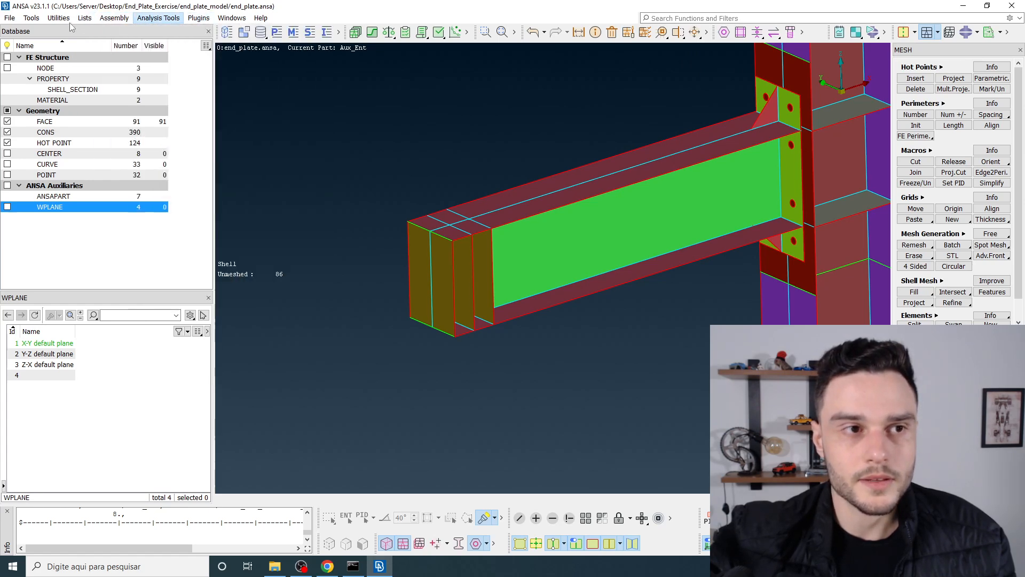
left_click(54, 19)
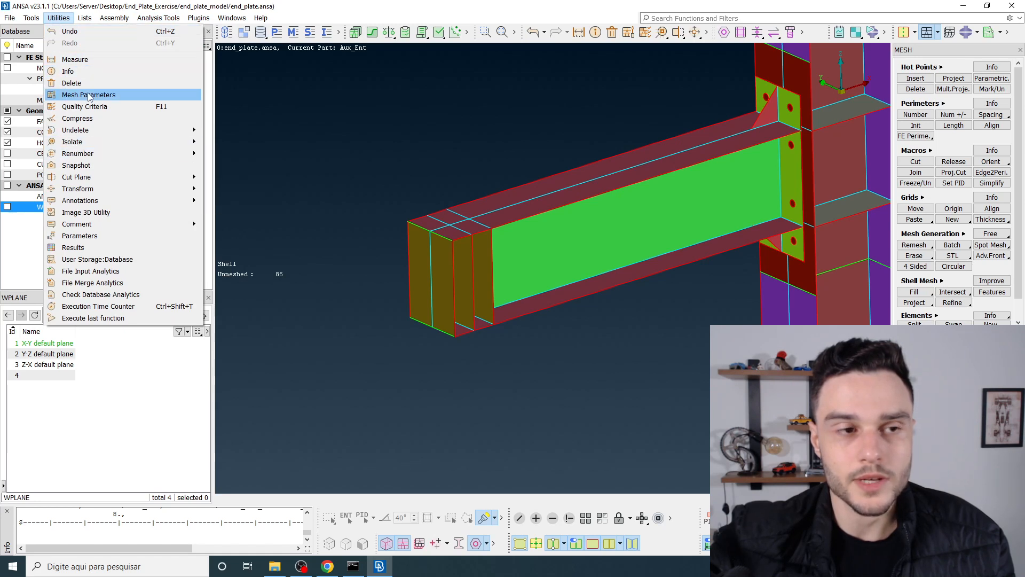
left_click(683, 18)
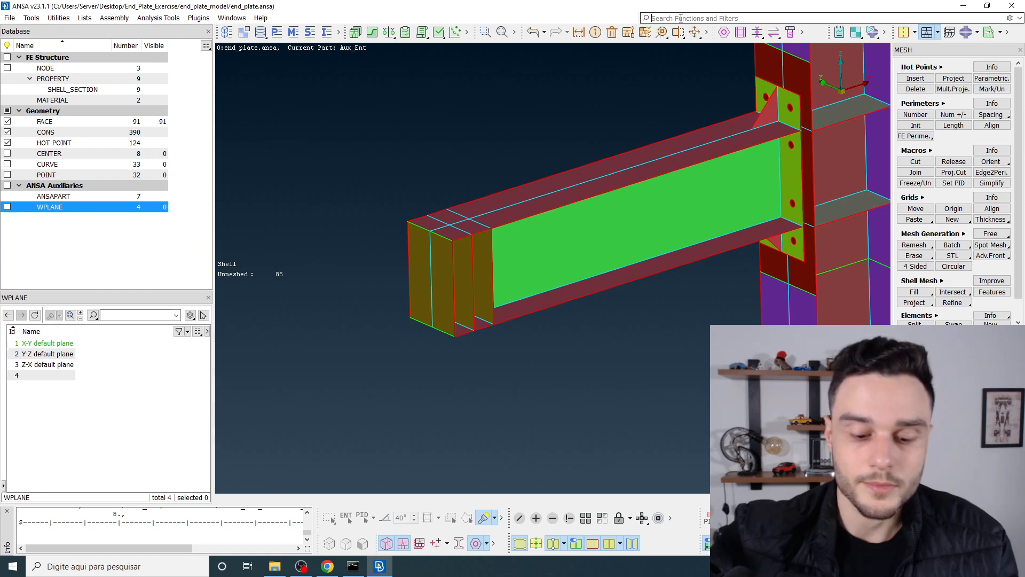
type("mesh ")
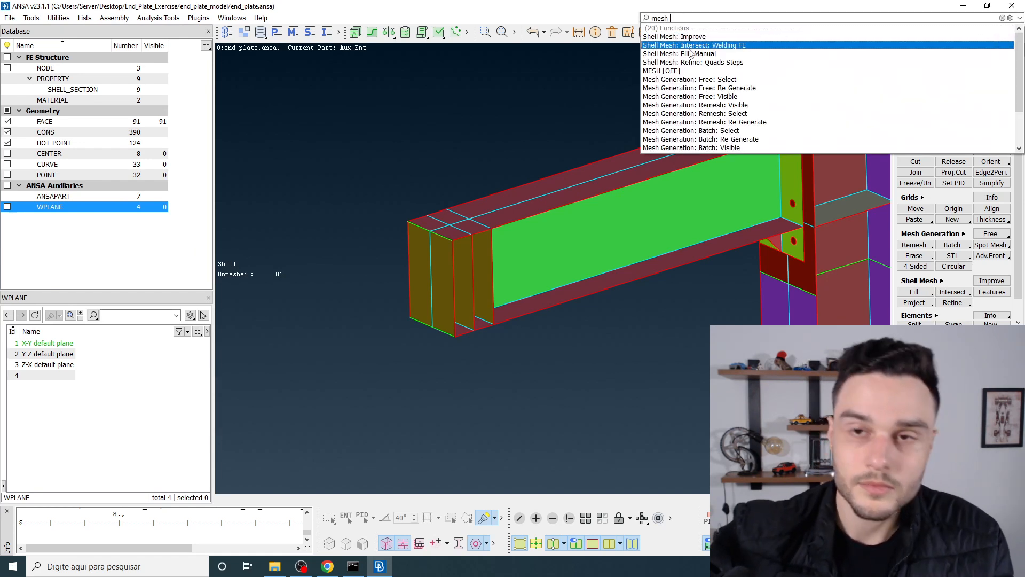
type("para")
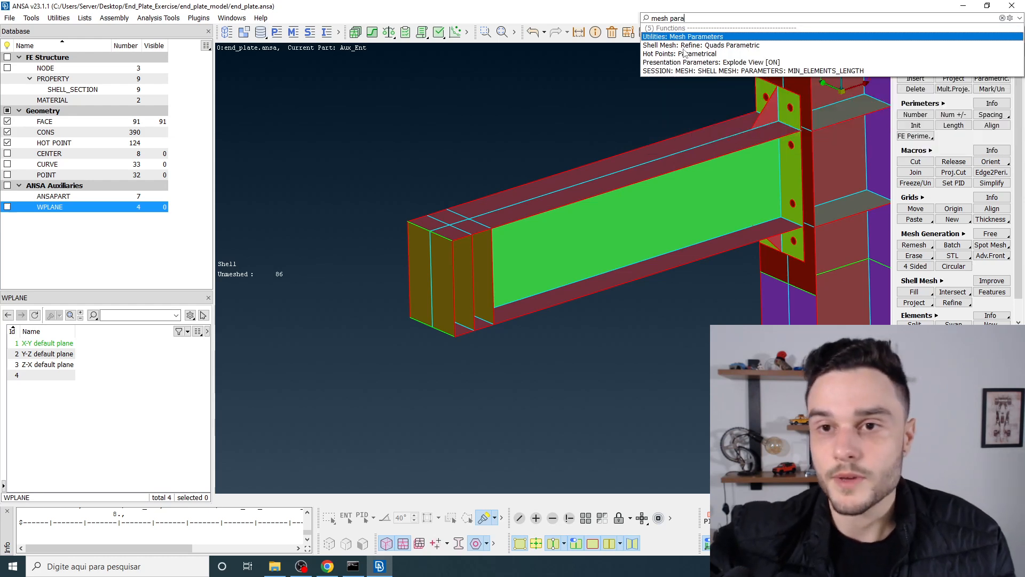
left_click(684, 37)
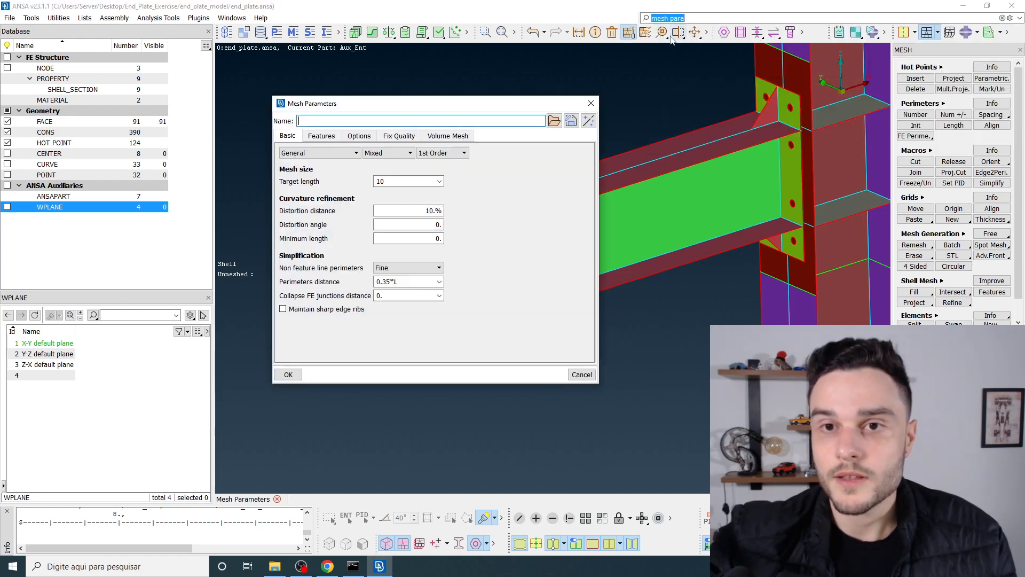
left_click_drag(449, 103, 420, 83)
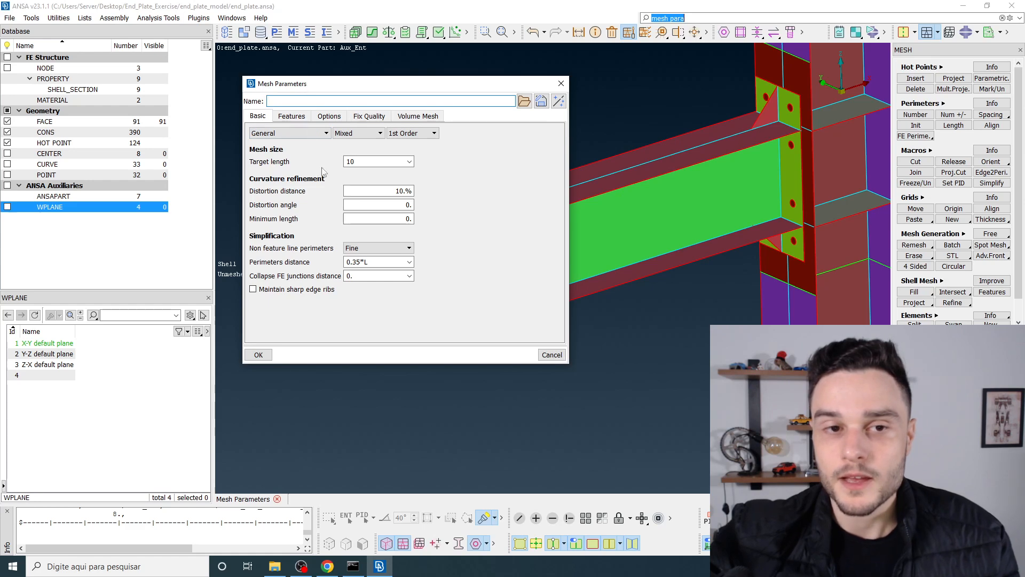
Step: Review the feature, option, fix quality and volume mesh settings in the mesh parameters
left_click(290, 118)
left_click(326, 120)
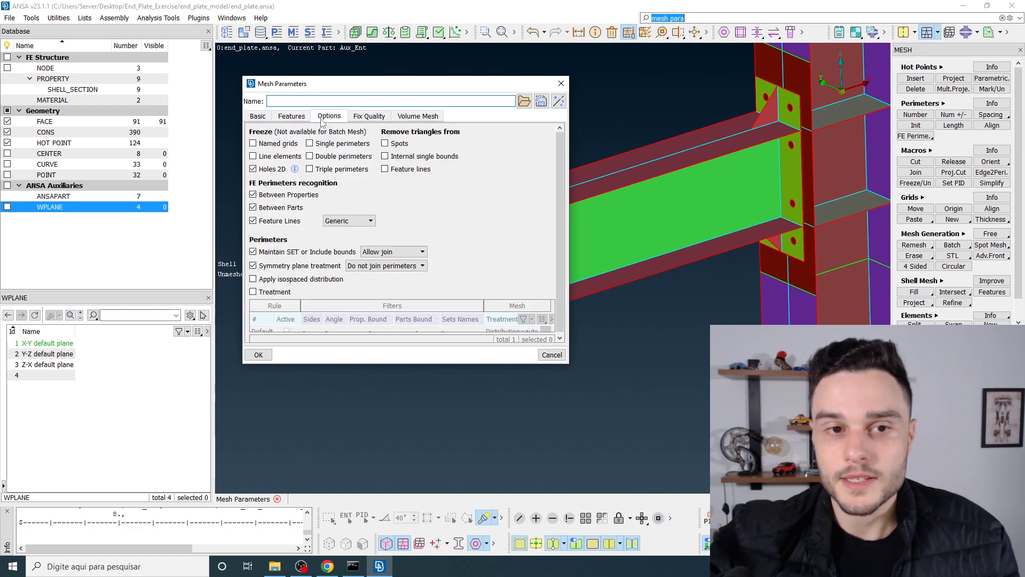
left_click(363, 117)
left_click(411, 117)
left_click(369, 117)
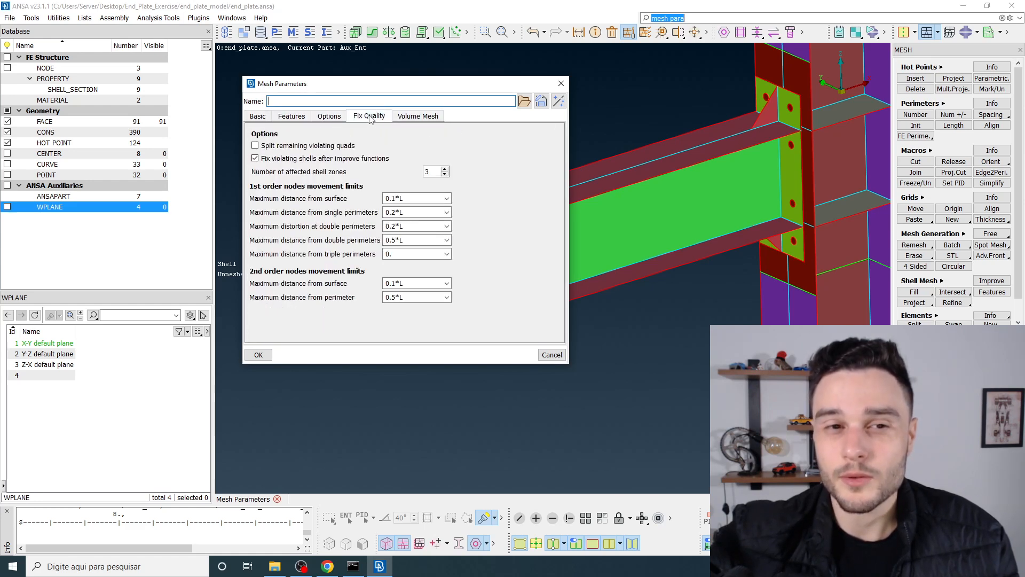
left_click(339, 118)
left_click(291, 119)
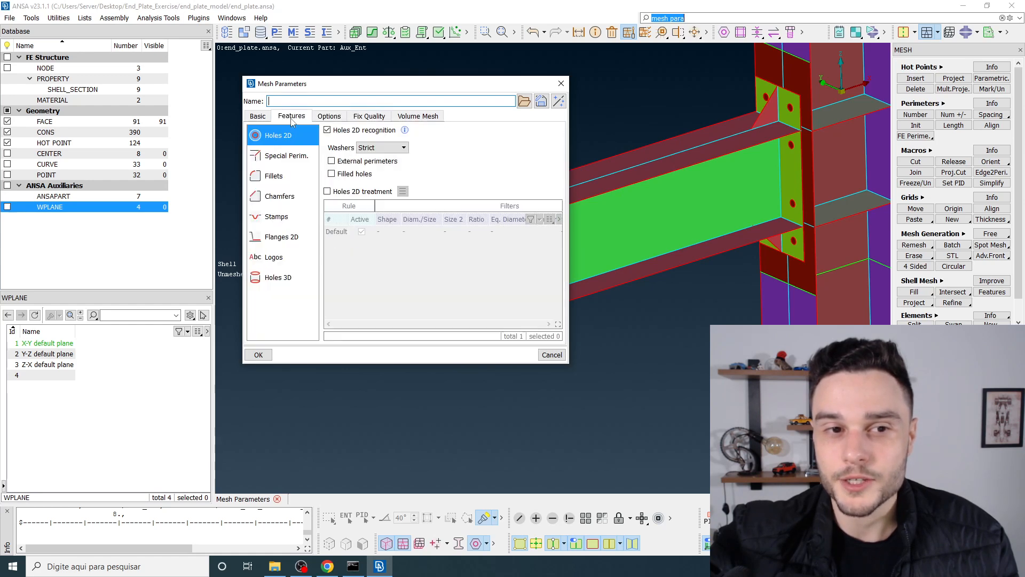
Step: Set the target length to 5 in the basic mesh parameters
left_click(257, 117)
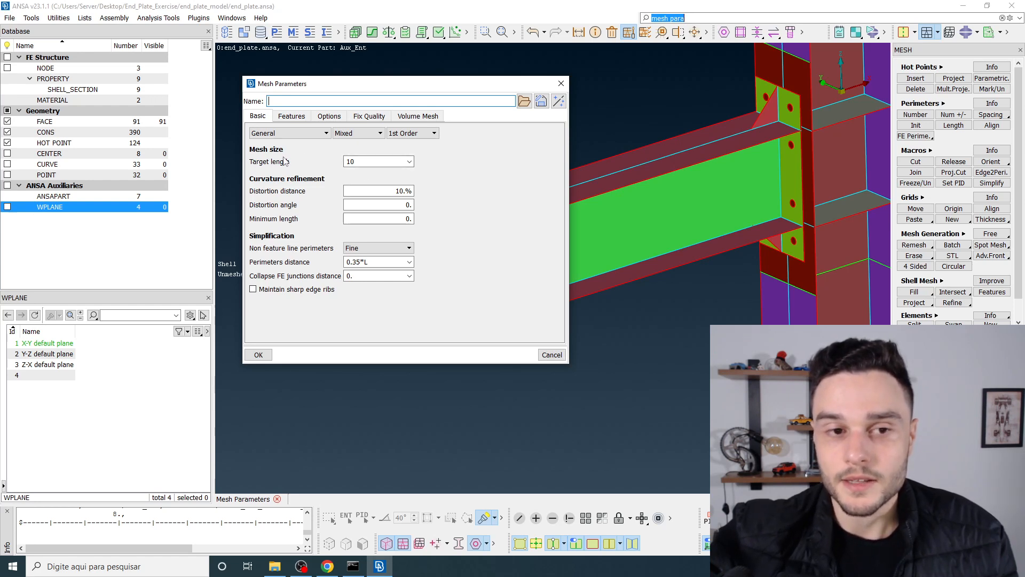
left_click_drag(367, 161, 312, 159)
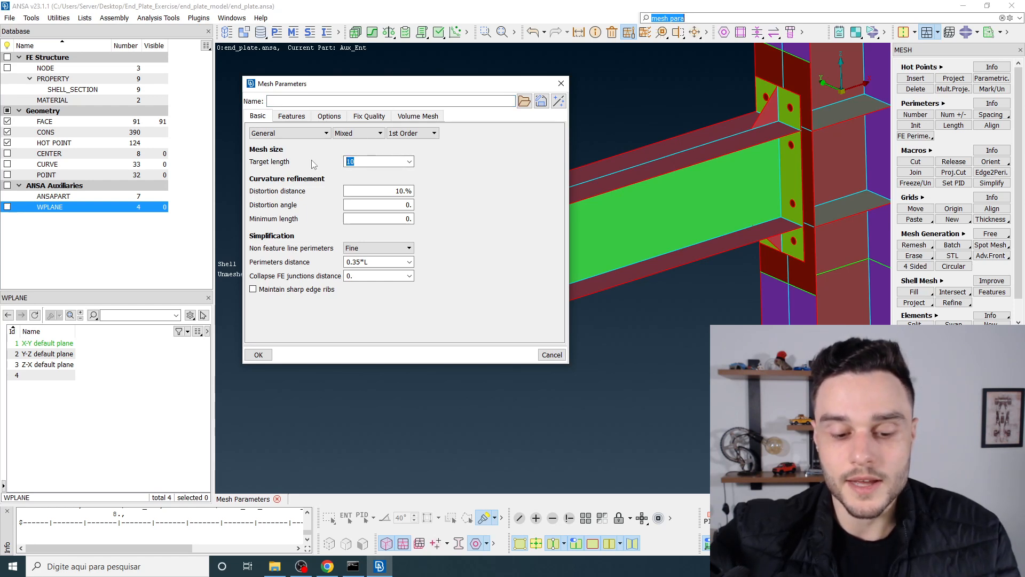
type("5")
scroll(655, 172, "up", 5)
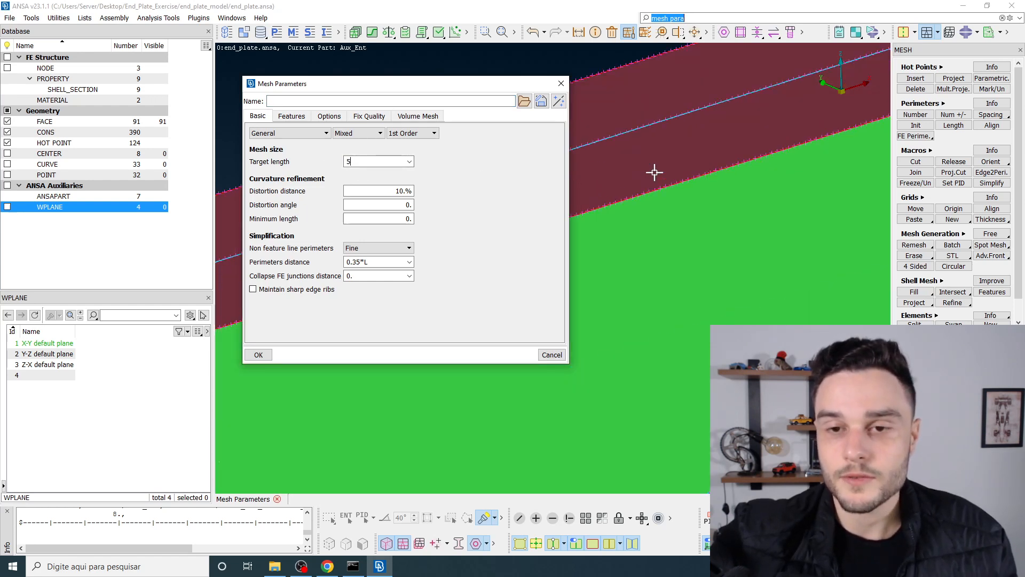
scroll(625, 146, "down", 3)
scroll(647, 165, "up", 4)
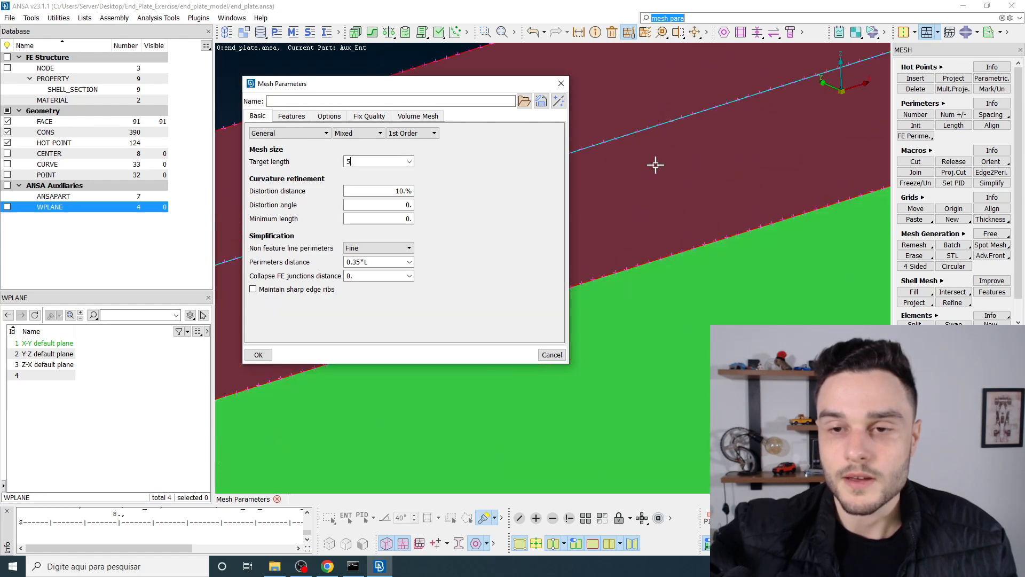
scroll(701, 192, "down", 5)
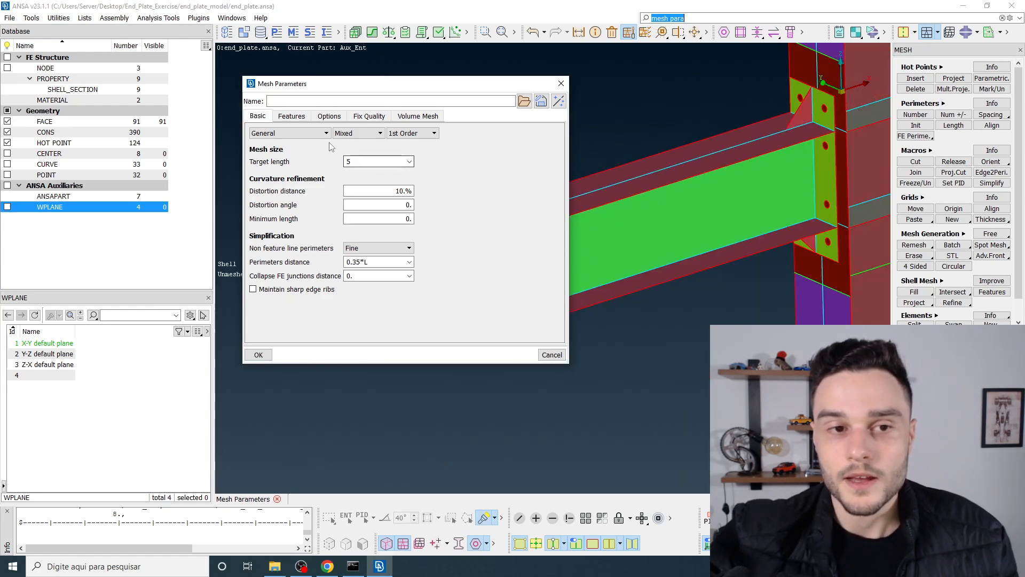
Step: Review the available mesh types in the basic mesh parameters, including General, CFD Mesh, STL Mesh and Solids Structural Mesh
left_click(351, 133)
left_click(351, 135)
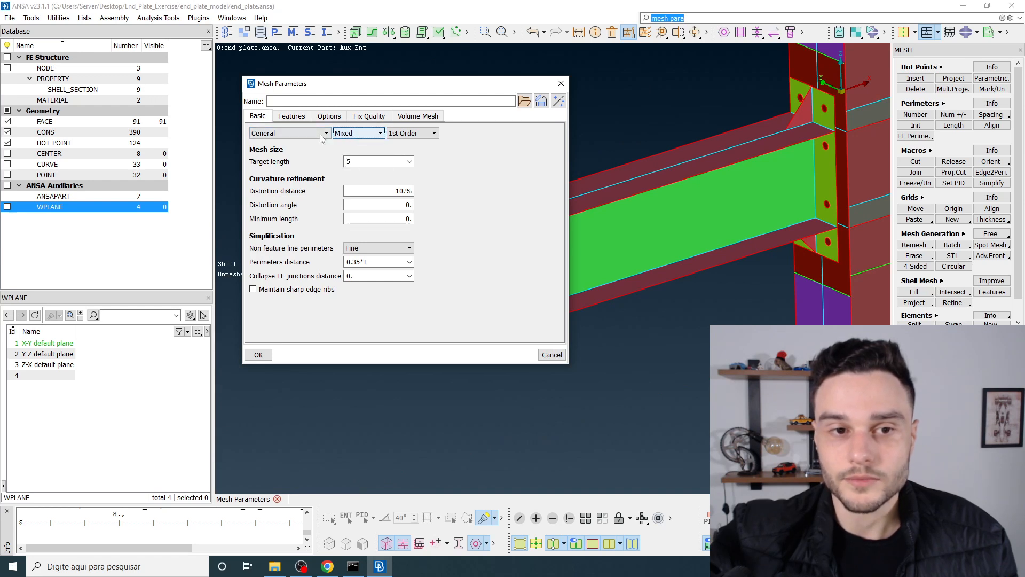
left_click(283, 134)
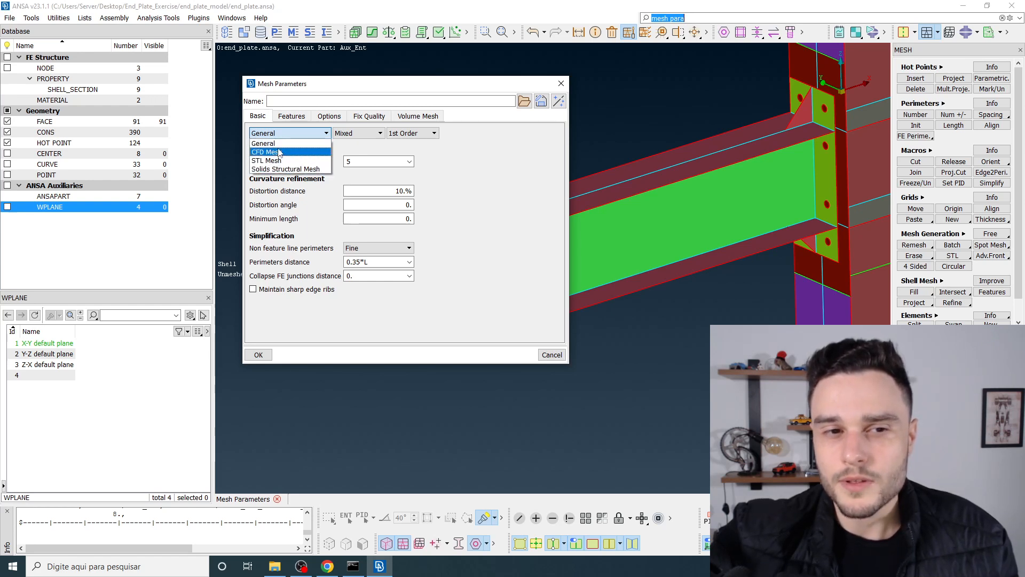
left_click(352, 148)
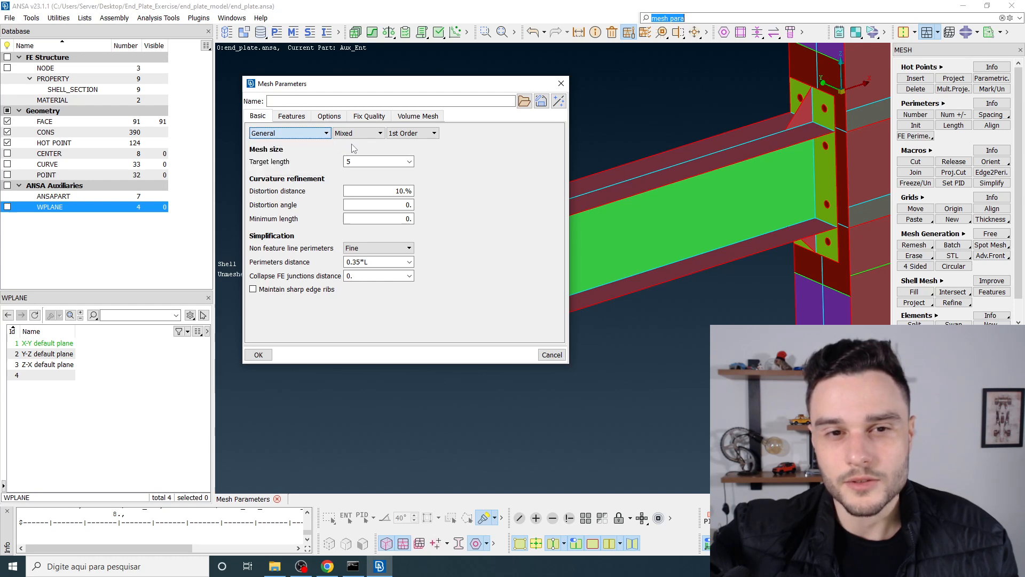
left_click(288, 133)
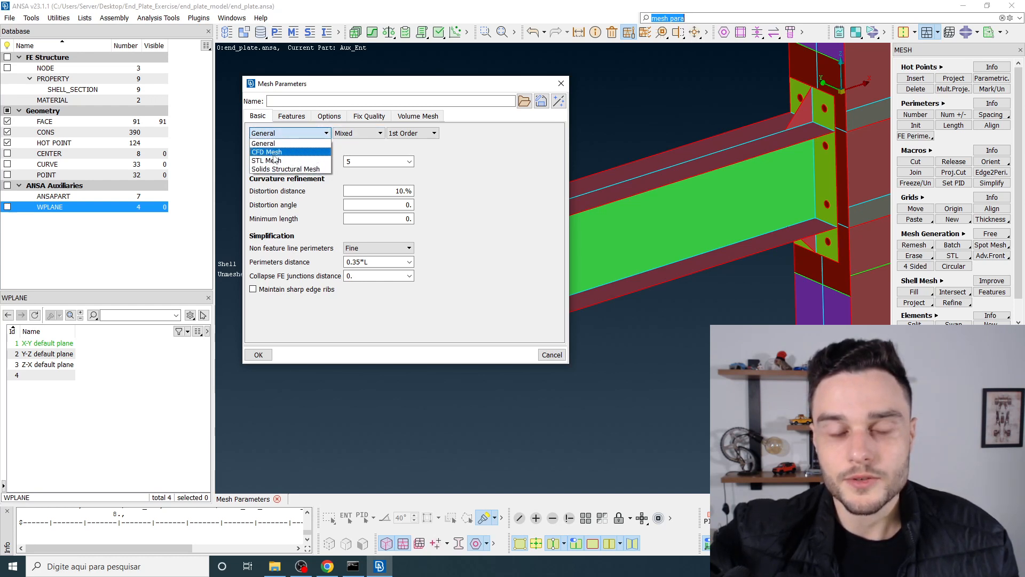
left_click(441, 227)
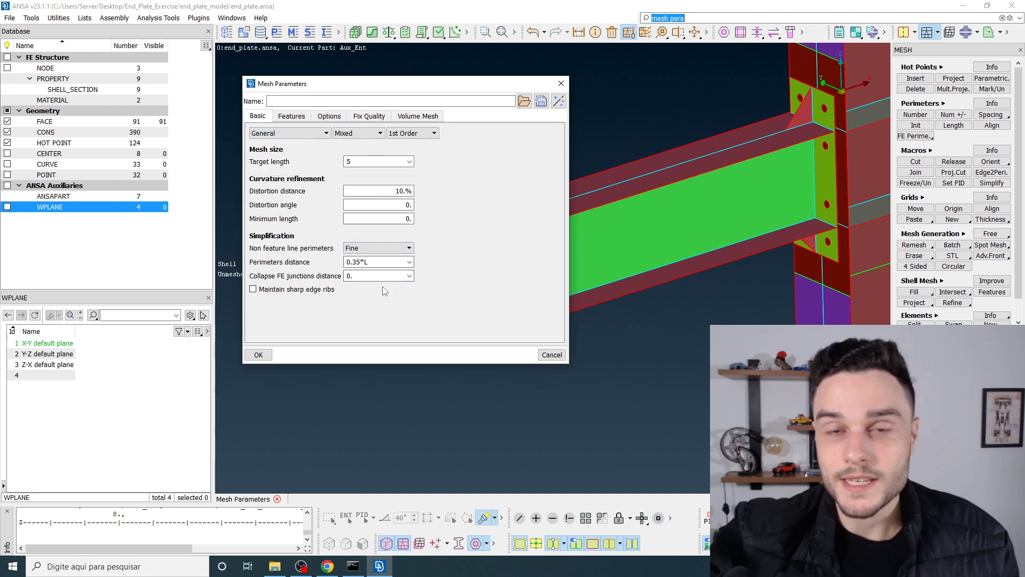
left_click(271, 136)
left_click(260, 135)
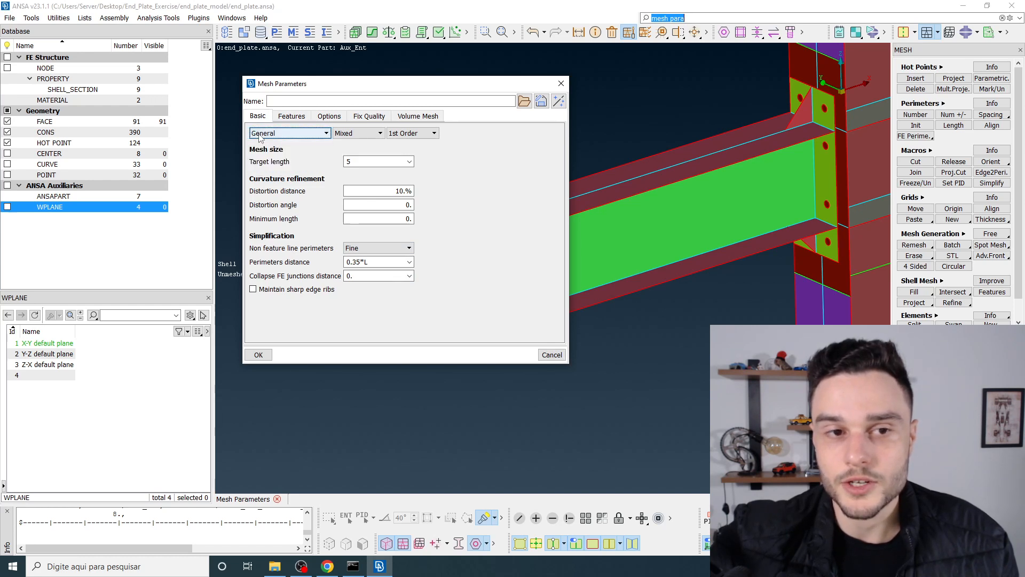
Step: Review the Mixed, Quad, Tria and Ortho Tria element types in the basic mesh parameters, with the dialog moved clear of the beam
left_click(373, 134)
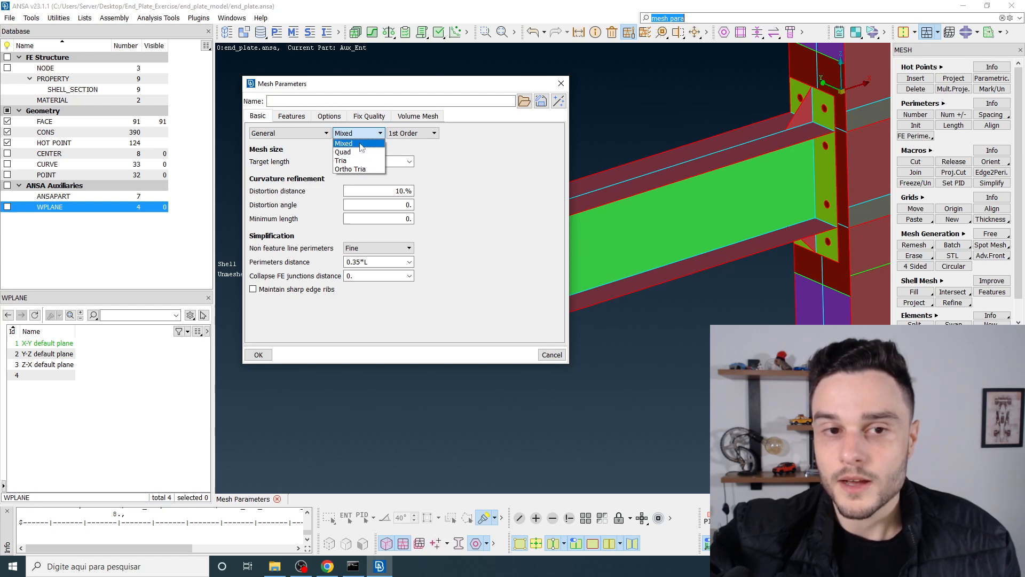
left_click(507, 171)
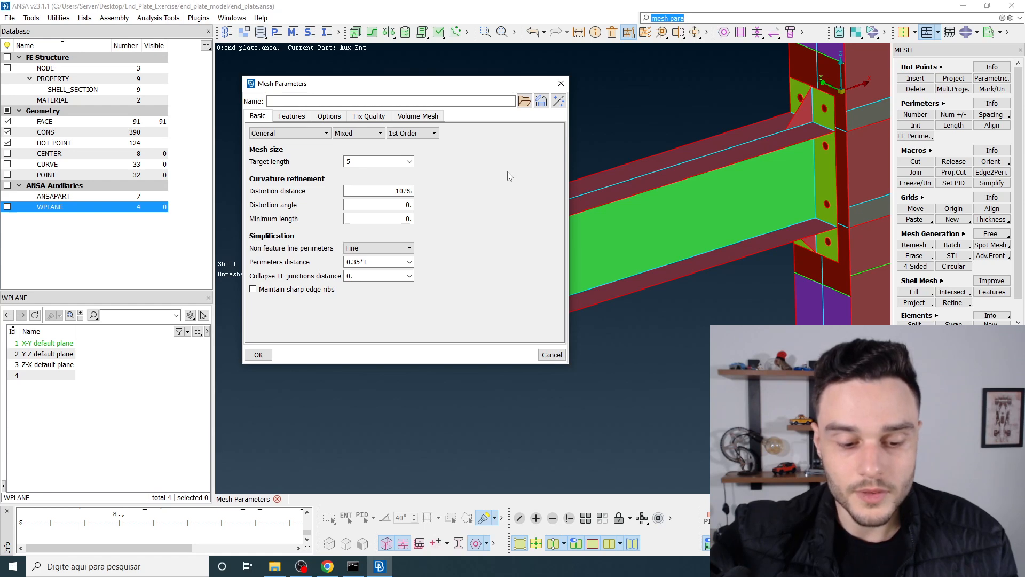
left_click_drag(436, 86, 386, 96)
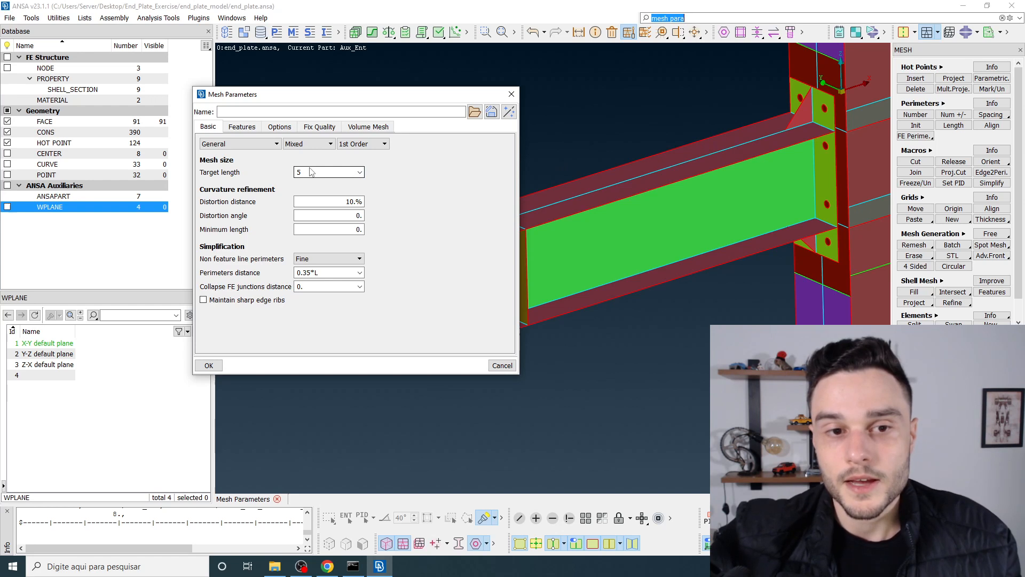
left_click(314, 144)
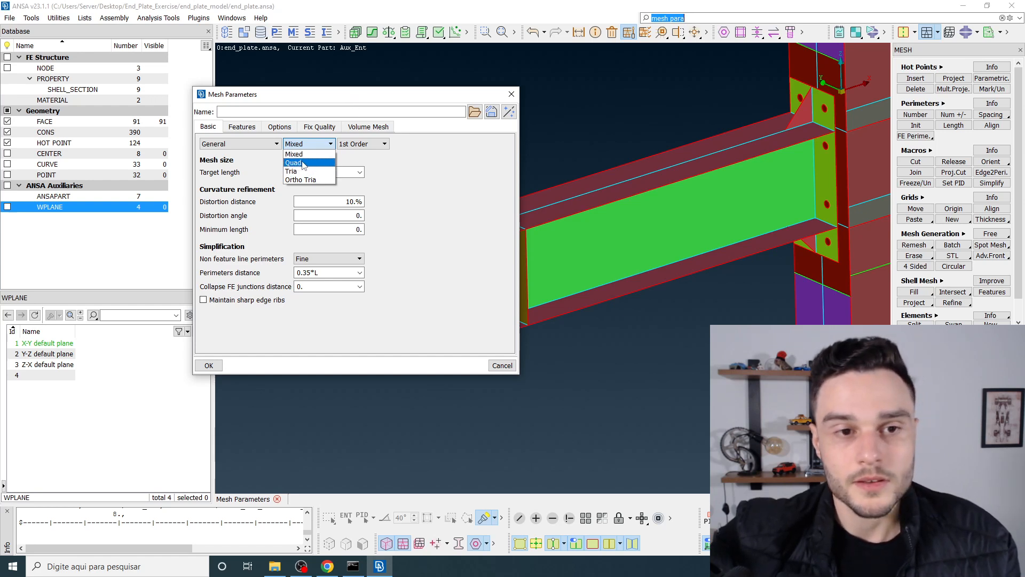
left_click(376, 170)
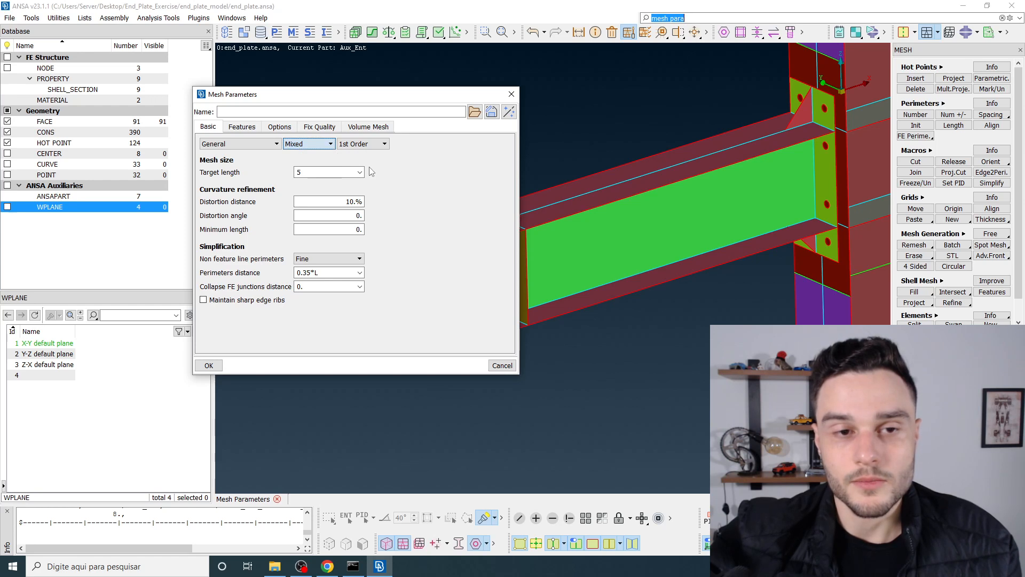
left_click(319, 149)
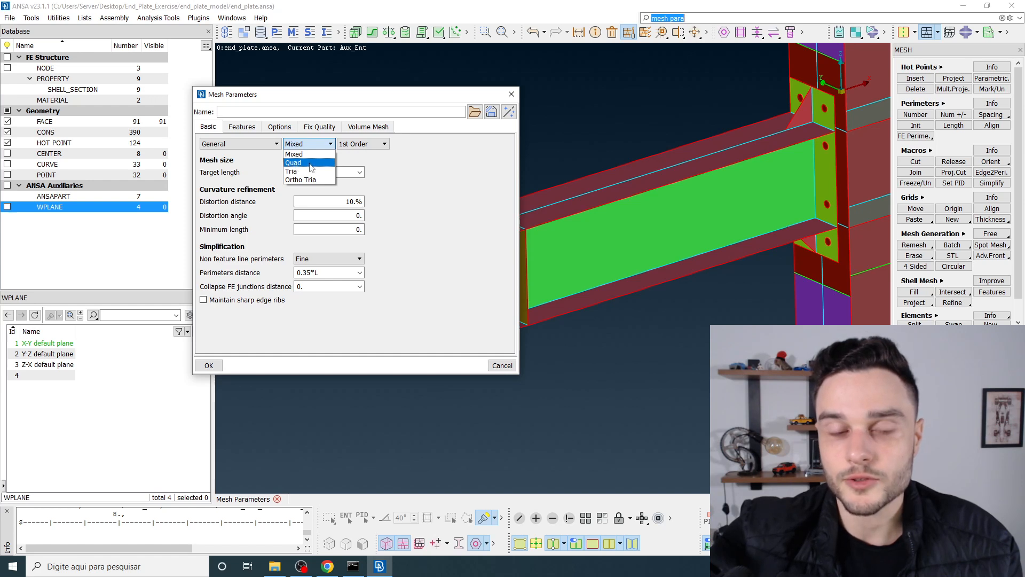
left_click(413, 176)
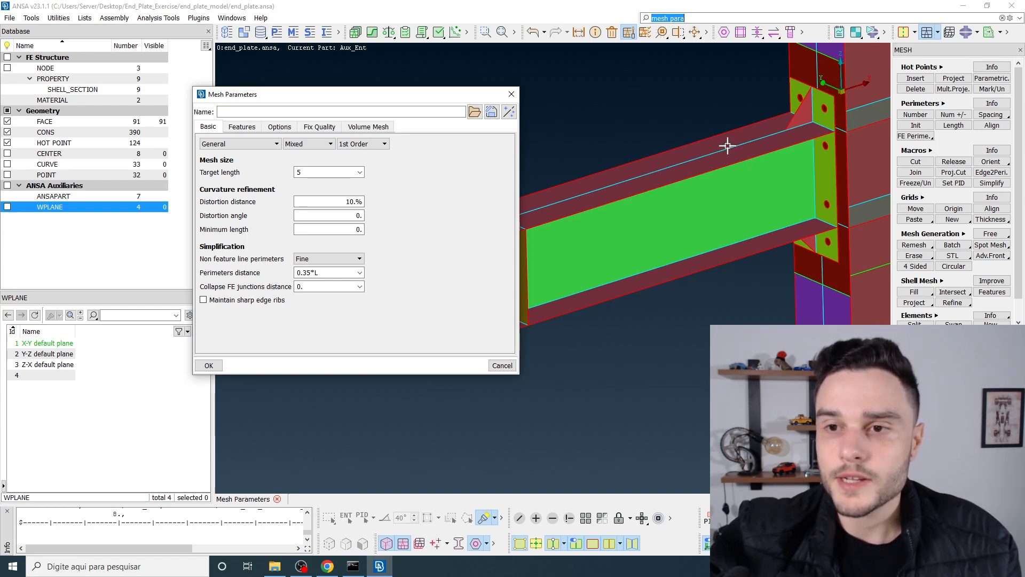
Step: Examine the end-plate connection and the perimeter nodes around its bolt holes and stiffener, close up and from afar
scroll(662, 262, "down", 2)
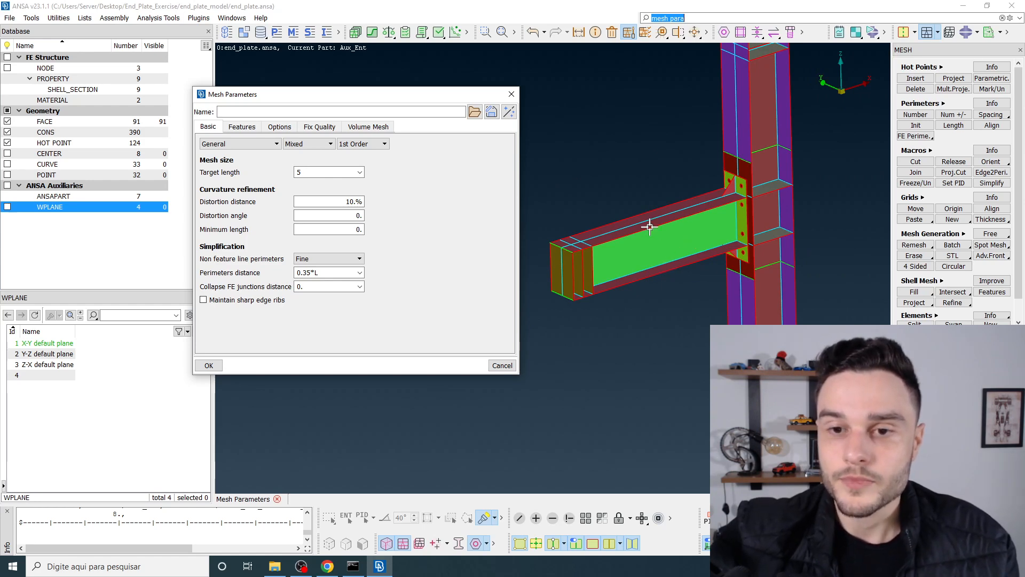
scroll(647, 223, "up", 2)
scroll(649, 213, "down", 2)
scroll(689, 197, "up", 5)
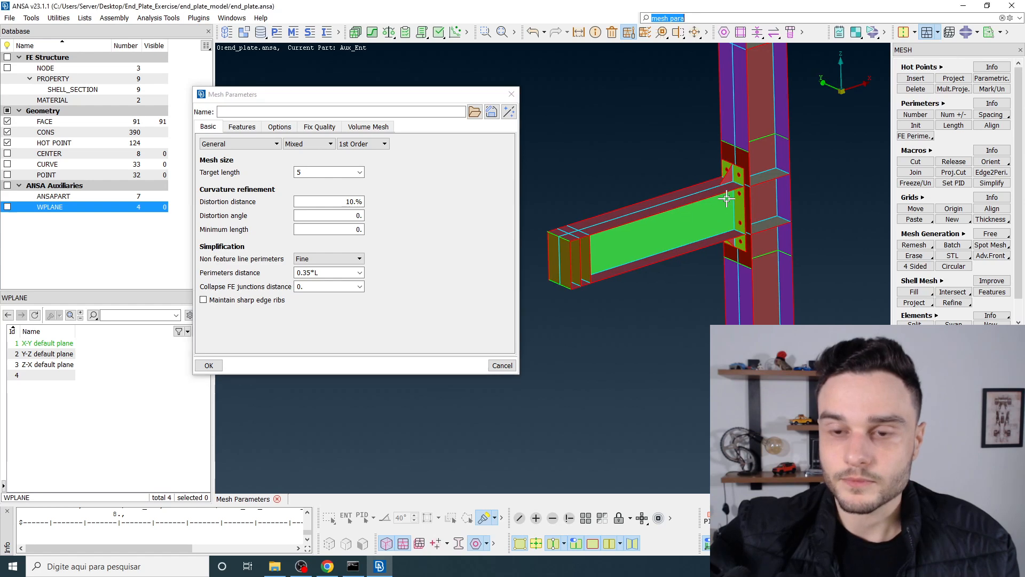
scroll(702, 195, "up", 3)
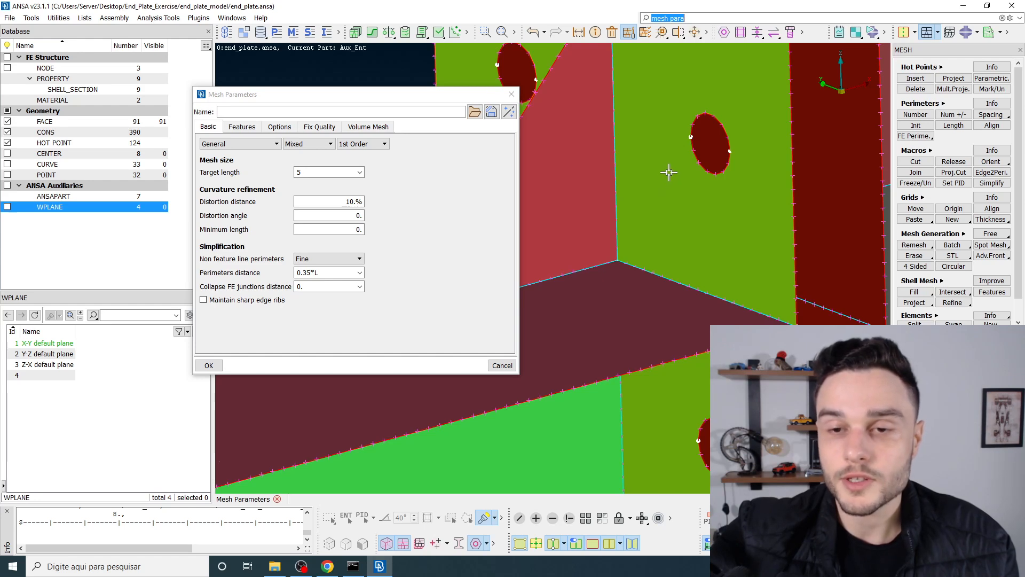
scroll(683, 177, "down", 3)
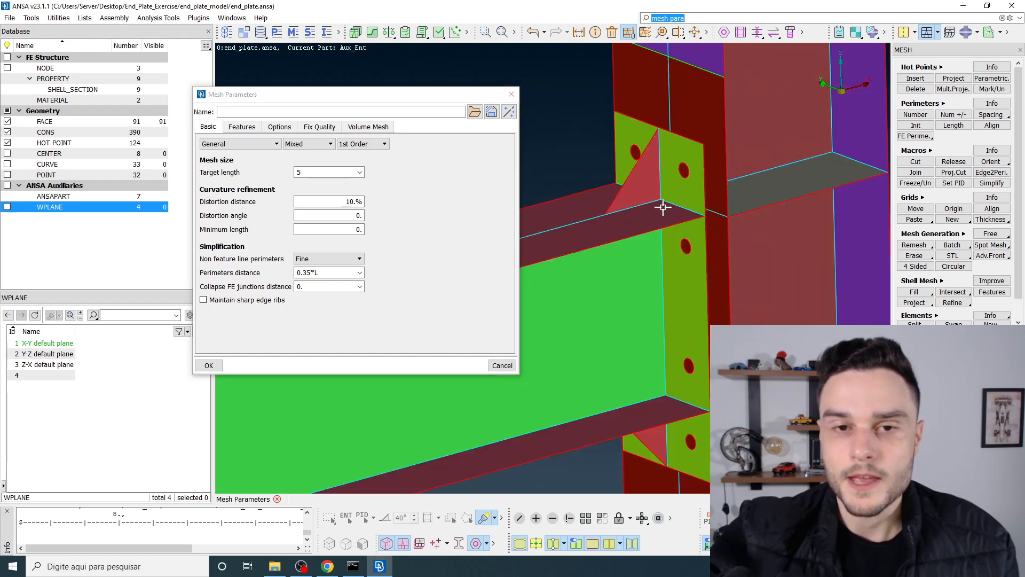
Step: Open the OpenBoard whiteboard and dismiss its welcome hints to get an empty board
left_click(13, 566)
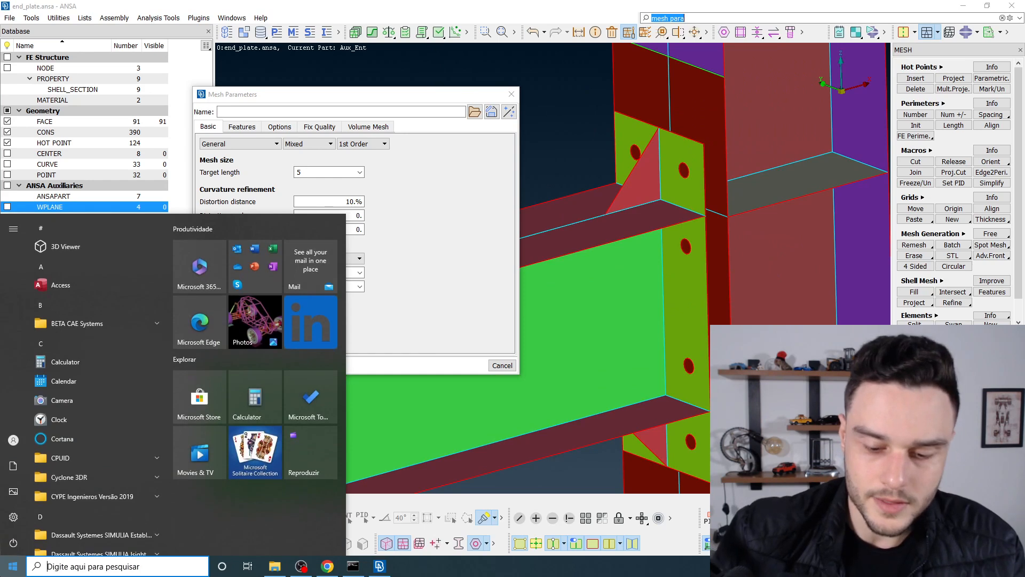
type("ope")
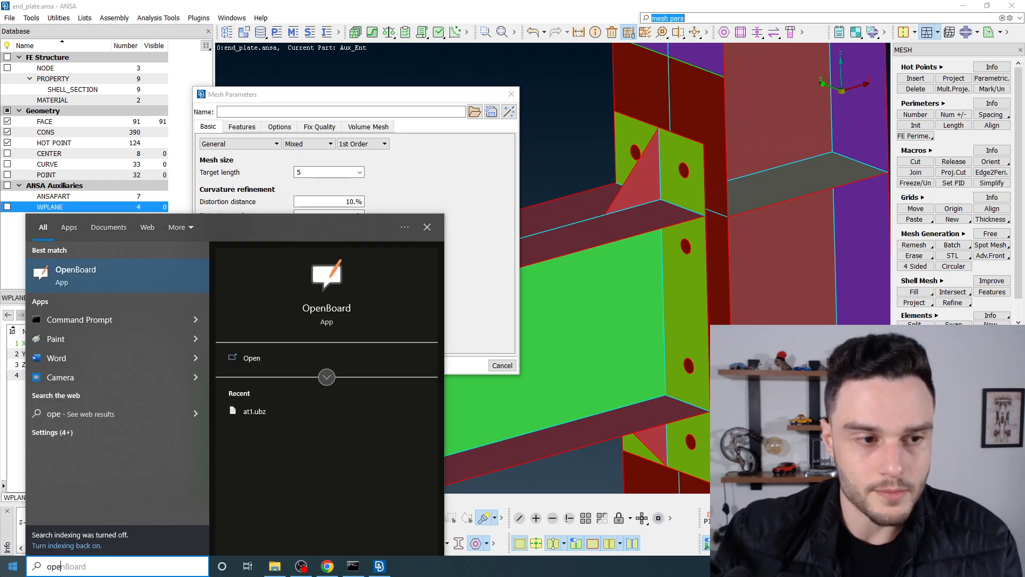
key("Escape")
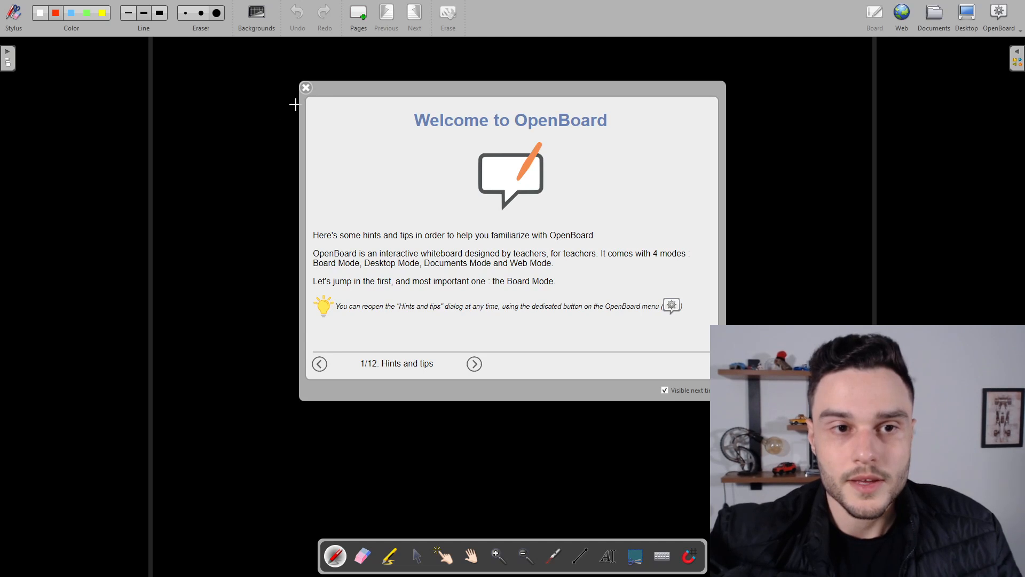
left_click(306, 87)
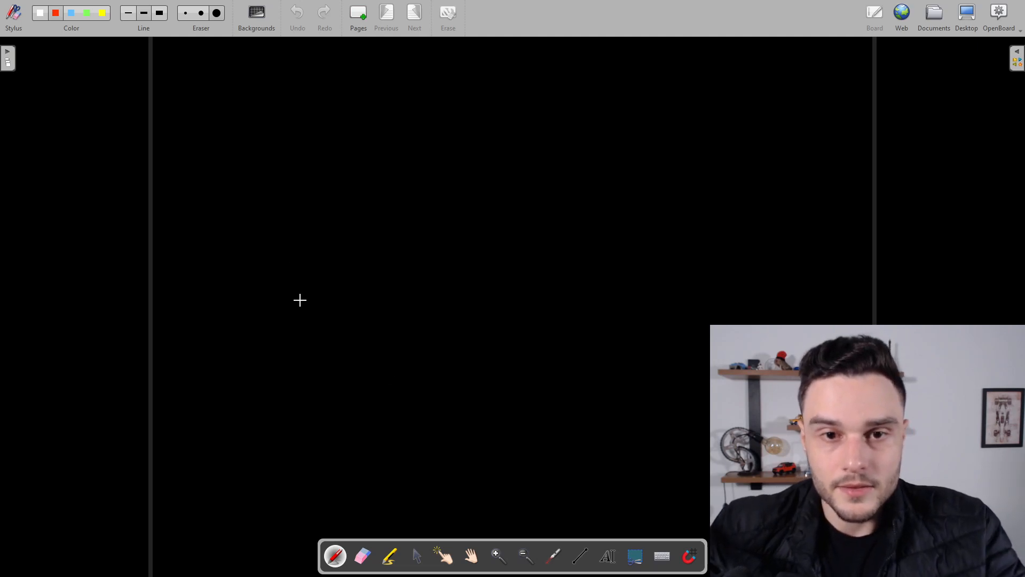
Step: Sketch three adjoining four-sided elements in red around one shared node and mark that node with a dot
left_click_drag(357, 185, 328, 205)
left_click_drag(319, 157, 328, 206)
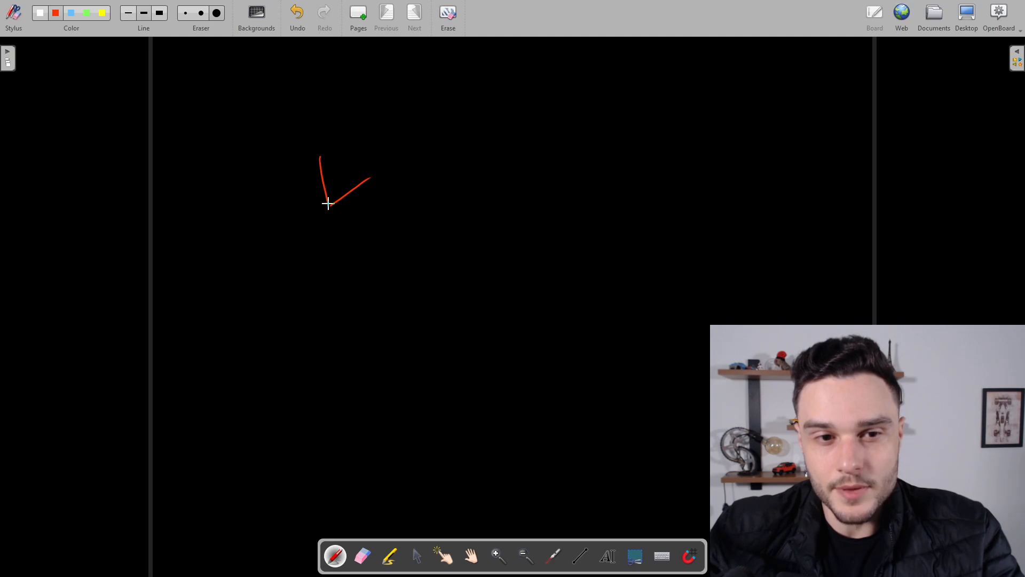
mouse_move(320, 157)
left_mouse_down()
mouse_move(366, 149)
mouse_move(371, 179)
left_mouse_up()
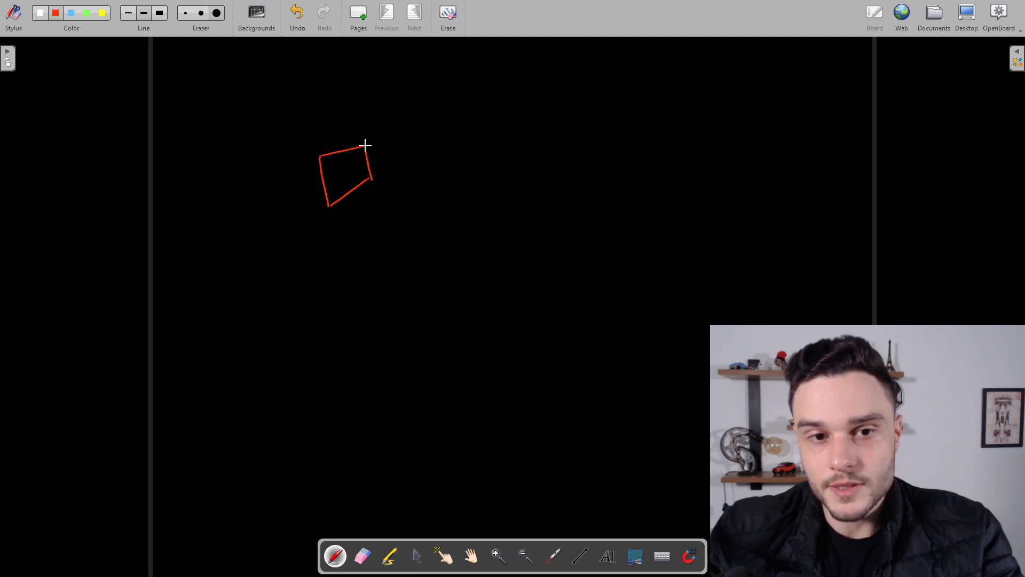
mouse_move(366, 145)
left_mouse_down()
mouse_move(429, 166)
mouse_move(390, 215)
left_mouse_up()
mouse_move(370, 178)
left_mouse_down()
mouse_move(390, 216)
mouse_move(348, 244)
left_mouse_up()
left_click_drag(329, 206, 348, 246)
left_click(370, 179)
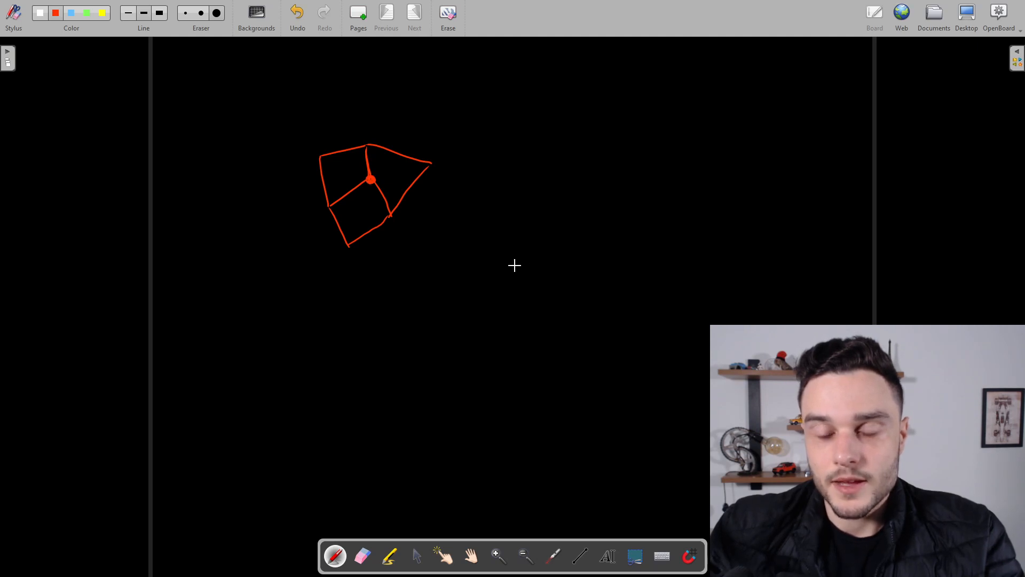
Step: Sketch a two-by-two grid of four-sided elements below the first sketch and mark its central node with a dot
mouse_move(484, 258)
left_mouse_down()
mouse_move(431, 261)
mouse_move(486, 294)
mouse_move(486, 272)
mouse_move(523, 260)
left_mouse_up()
left_click_drag(490, 301, 505, 300)
mouse_move(524, 258)
left_mouse_down()
mouse_move(506, 301)
mouse_move(432, 302)
mouse_move(483, 341)
left_mouse_up()
mouse_move(485, 302)
left_mouse_down()
mouse_move(496, 340)
mouse_move(544, 343)
left_mouse_up()
left_click_drag(535, 300, 543, 350)
left_click_drag(487, 300, 492, 302)
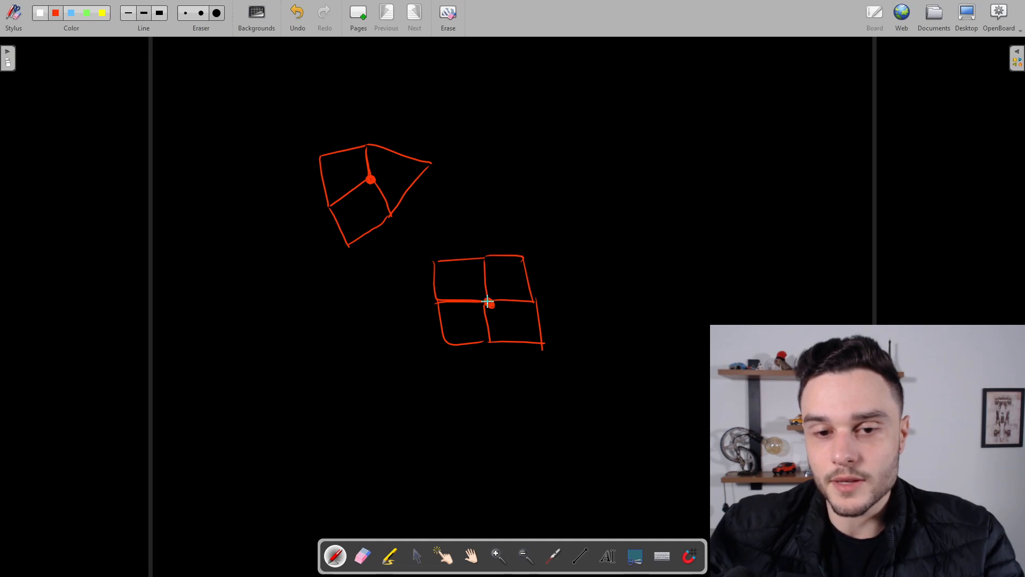
Step: Emphasize the shared node of the three-element sketch and retrace the edges of the element on its upper side
left_click(370, 180)
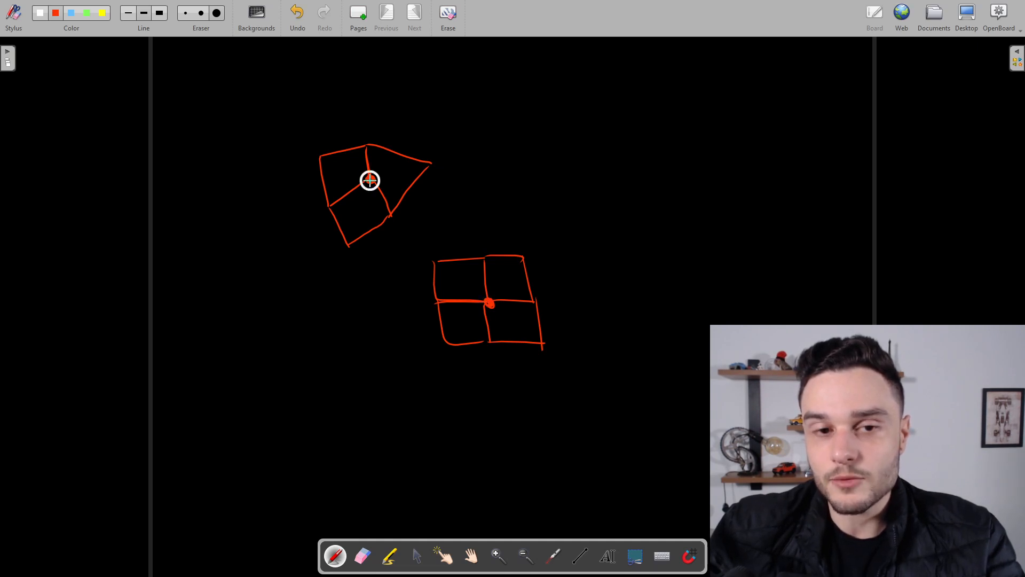
mouse_move(376, 175)
left_mouse_down()
mouse_move(368, 151)
mouse_move(429, 158)
left_mouse_up()
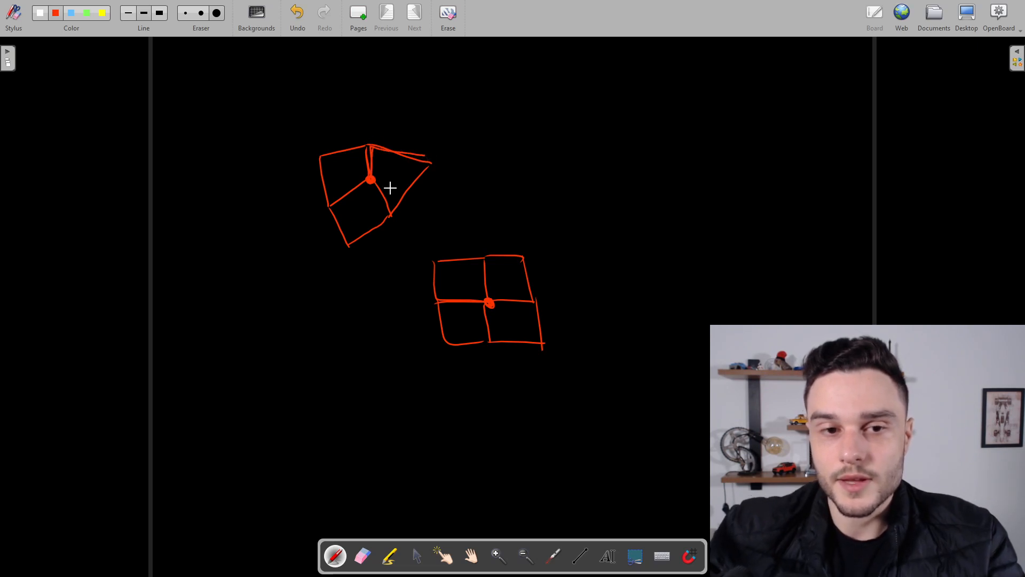
left_click_drag(376, 184, 378, 193)
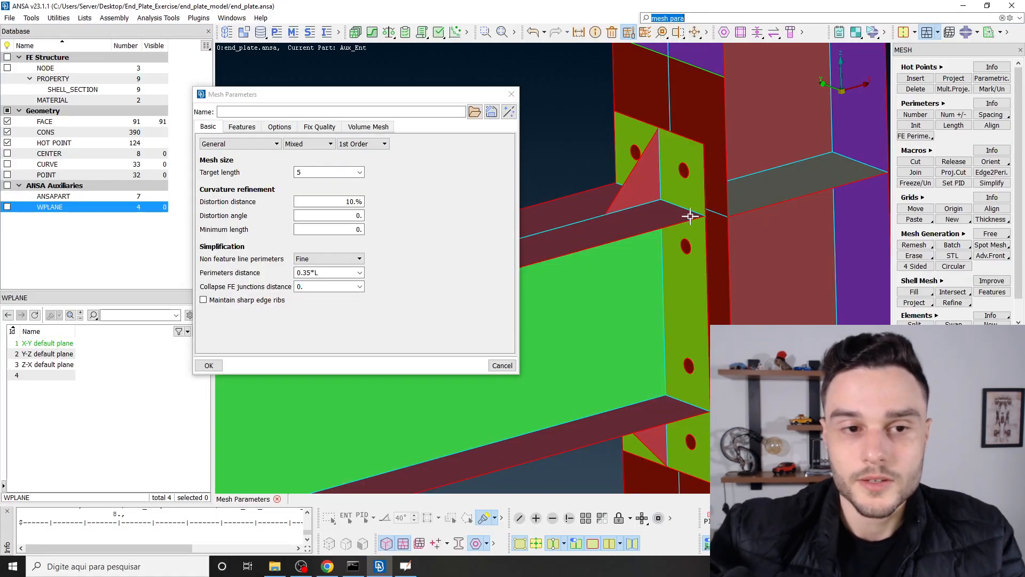
Step: Return to ANSA and check the element type choices again, including Tria and Ortho Tria
left_click(331, 144)
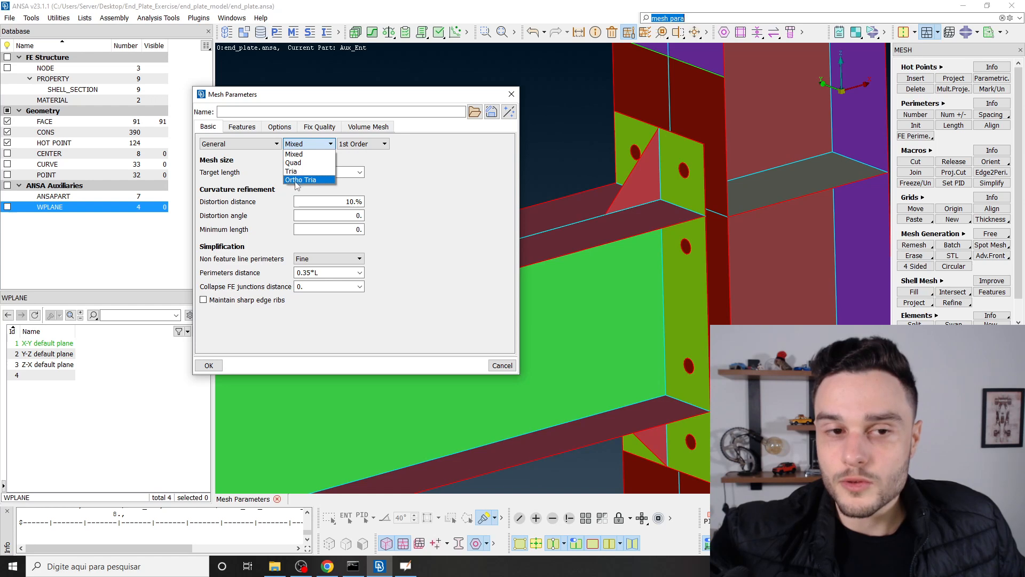
left_click(395, 187)
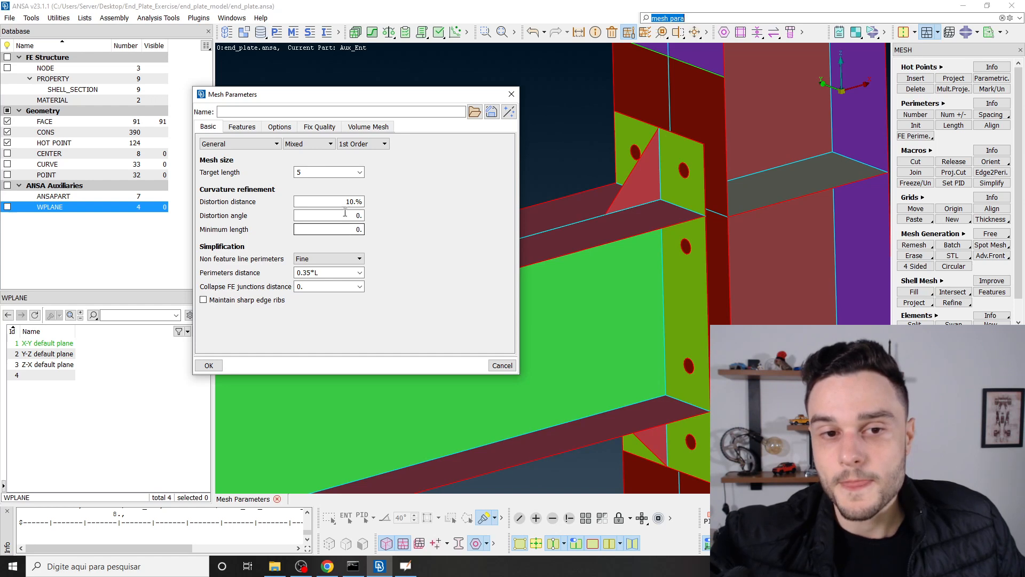
Step: Select Mixed as the element type in the mesh parameters and inspect the model around the end-plate joint
left_click(312, 144)
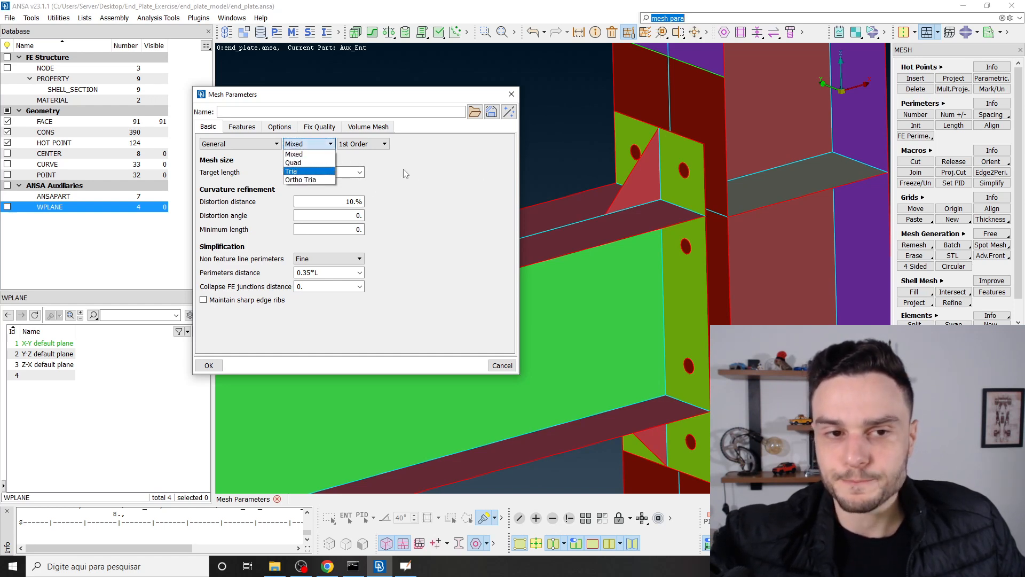
left_click(295, 155)
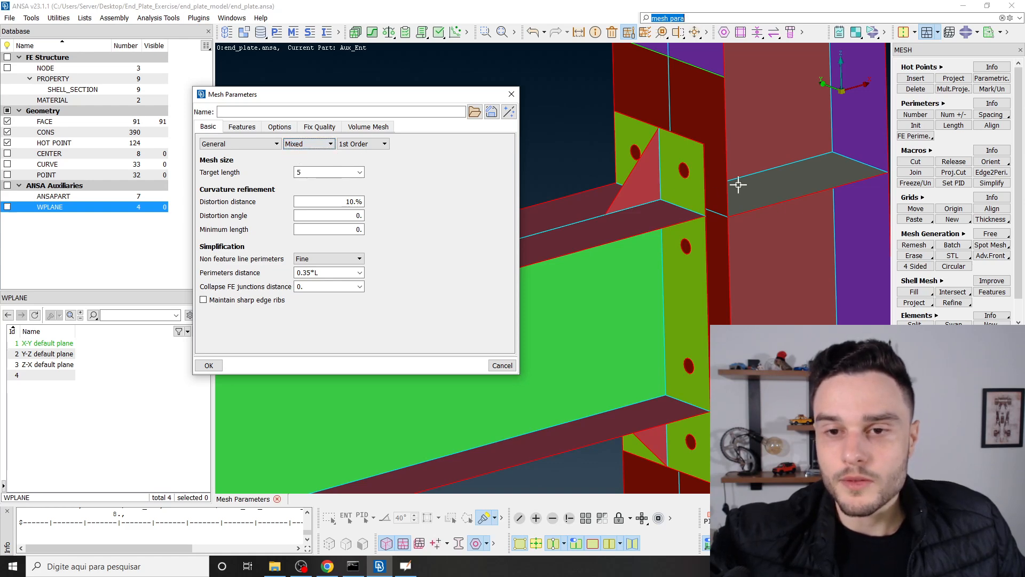
scroll(747, 191, "down", 5)
scroll(747, 191, "up", 3)
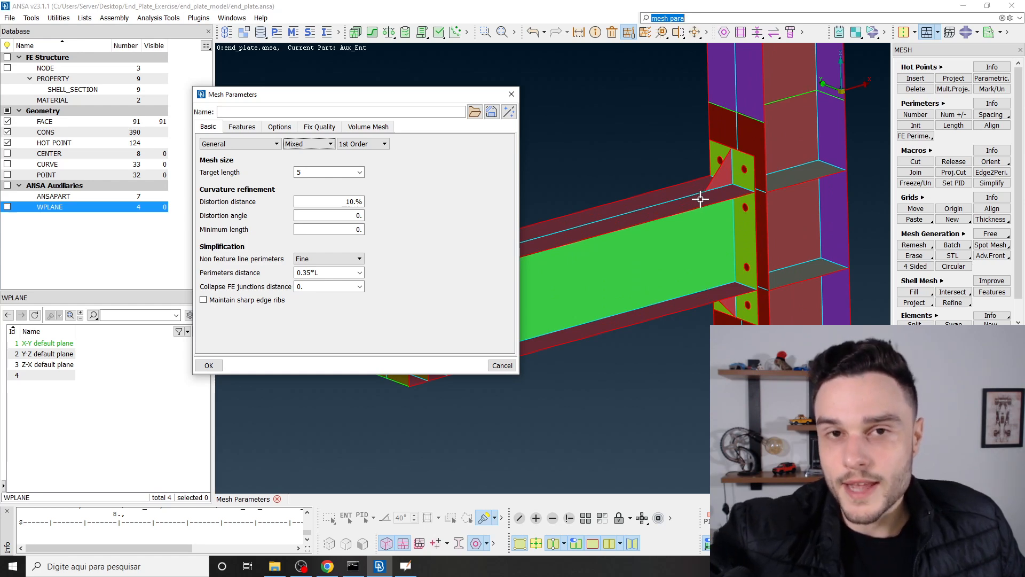
scroll(732, 193, "up", 4)
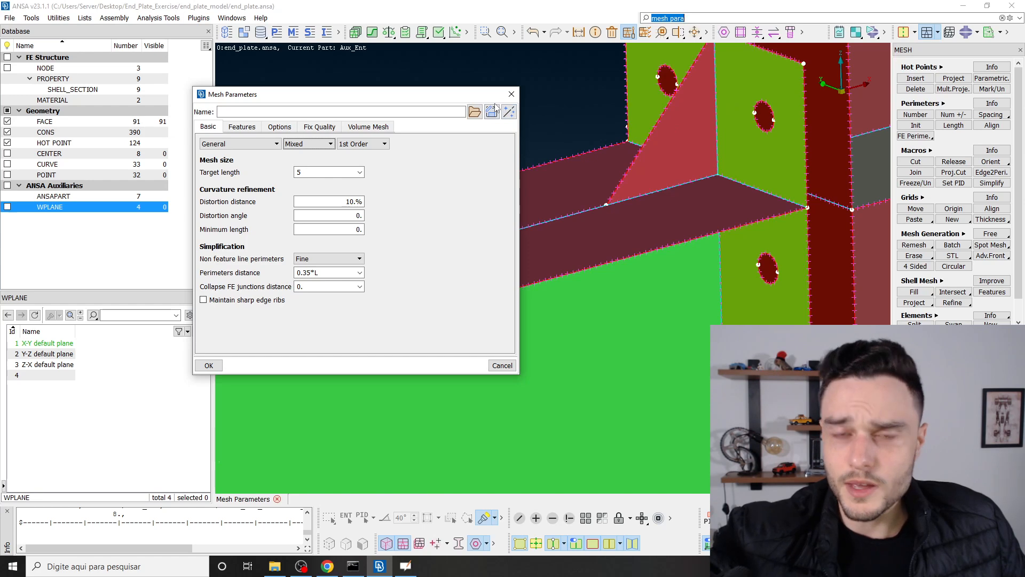
left_click_drag(466, 99, 469, 84)
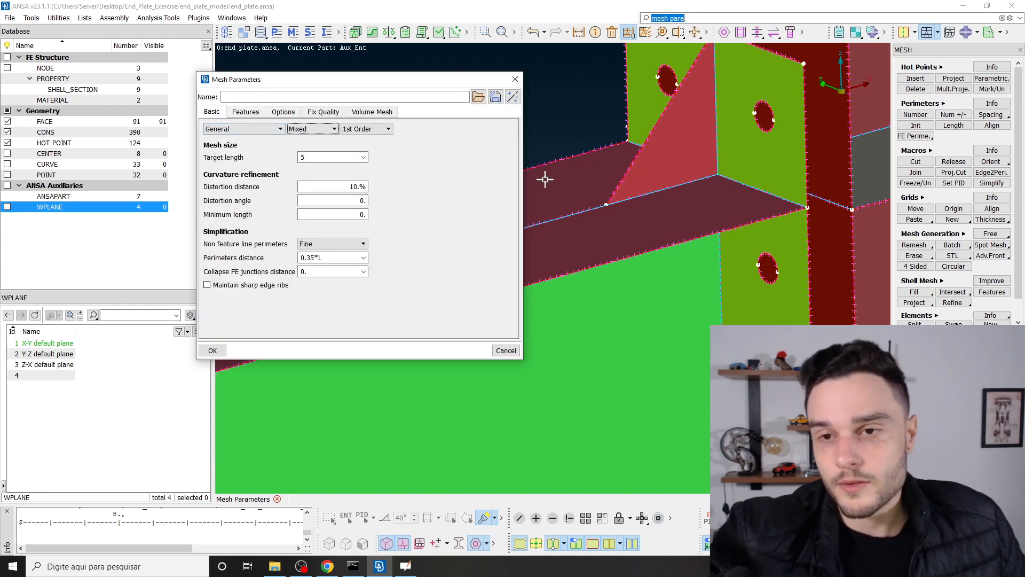
scroll(594, 130, "down", 3)
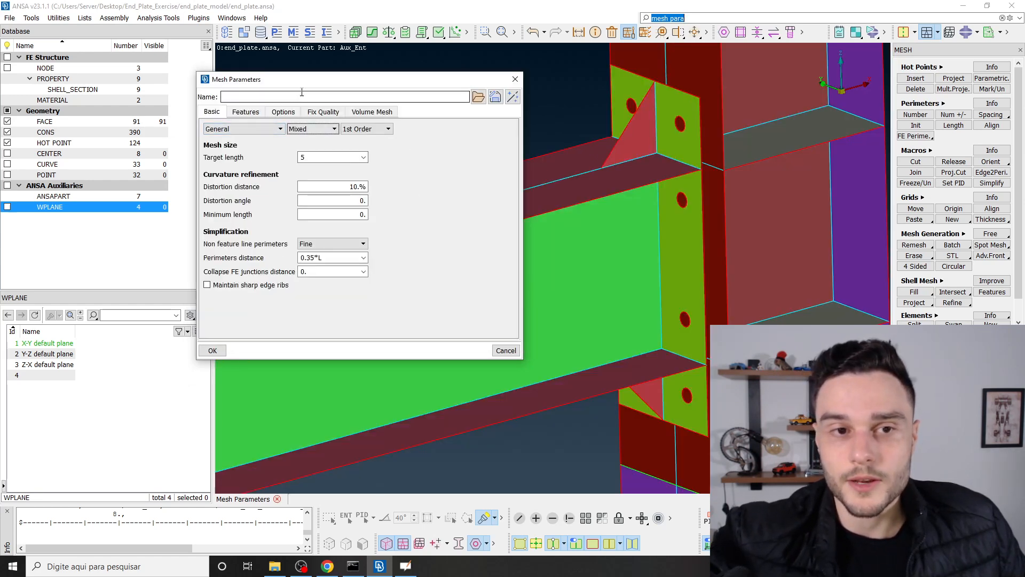
Step: Check the available element order choices, 1st Order and 2nd Order, in the mesh parameters
left_click(365, 129)
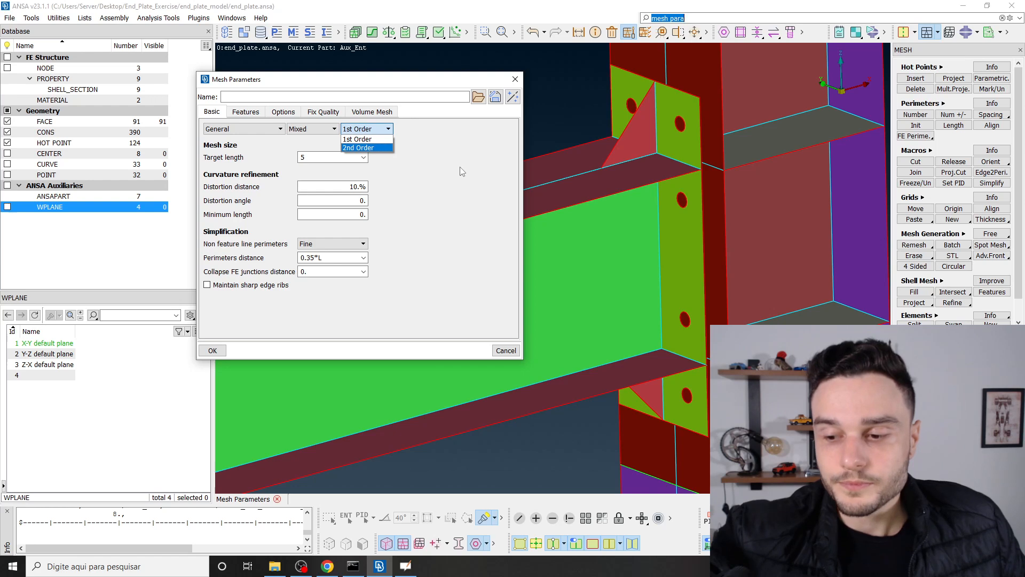
left_click(462, 172)
left_click(368, 130)
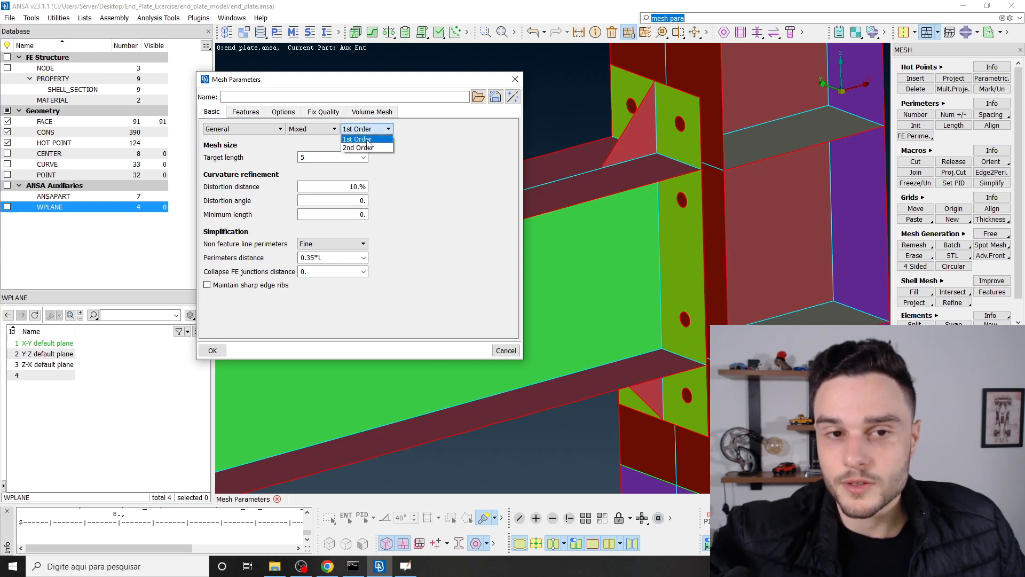
left_click(434, 170)
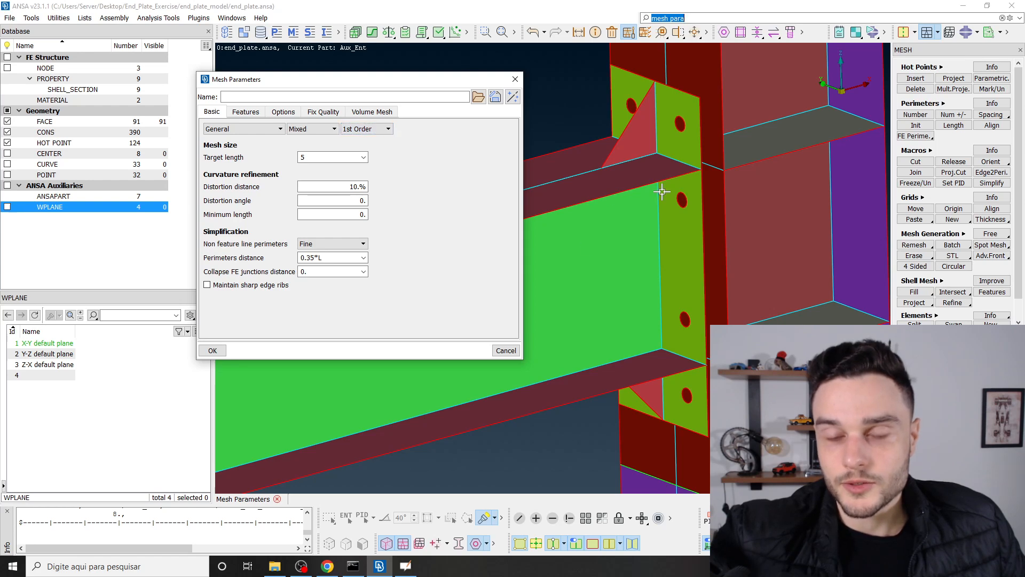
scroll(662, 191, "down", 3)
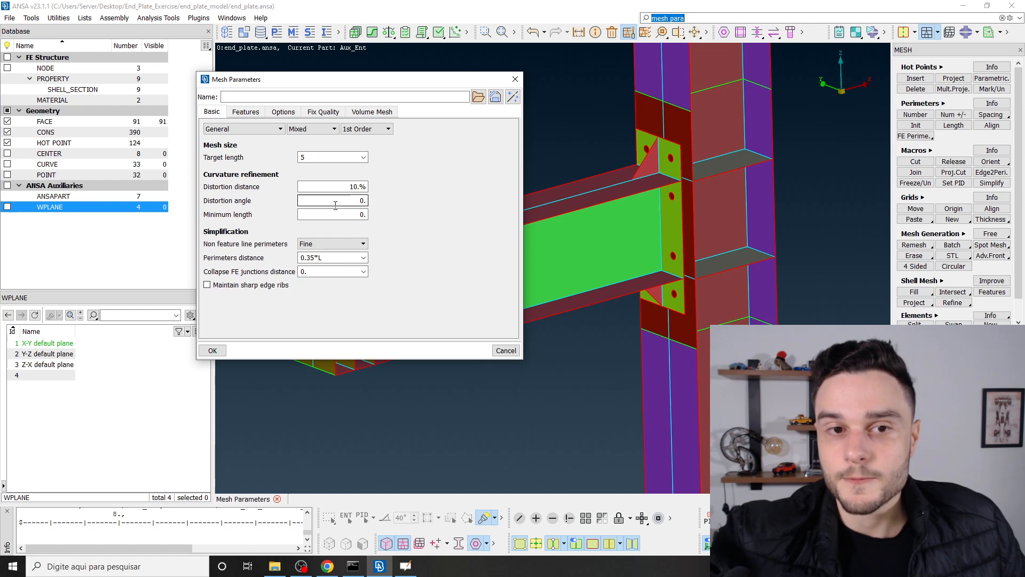
left_click(370, 129)
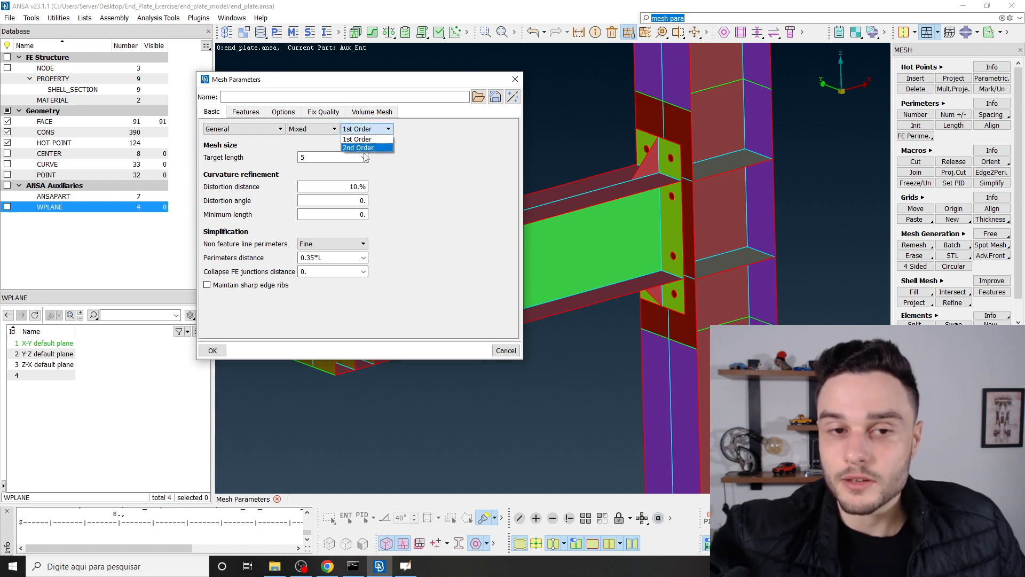
left_click(466, 172)
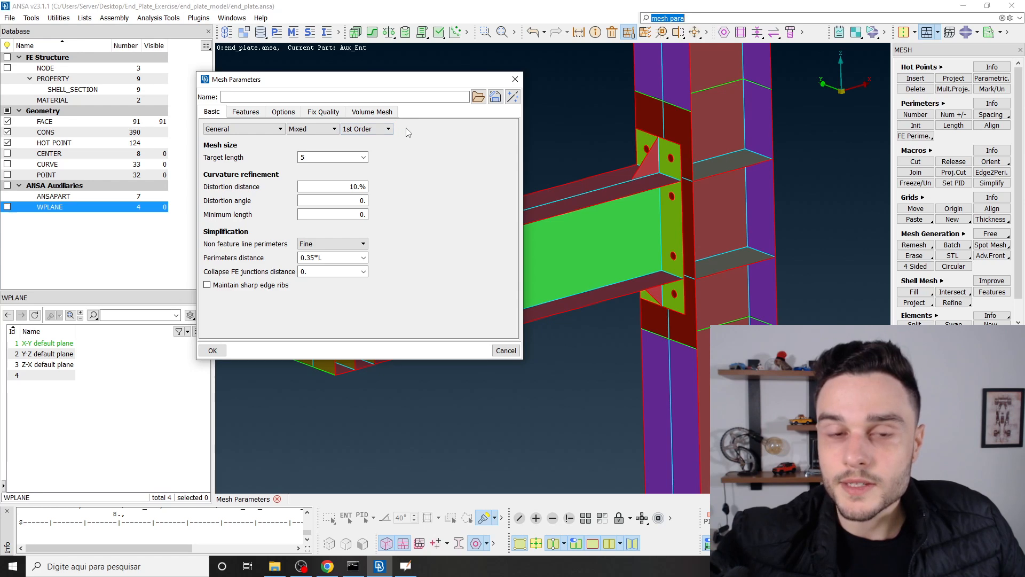
Step: Confirm the mesh parameters with Mixed, 1st Order elements and a target length of 5
left_click_drag(438, 84, 411, 88)
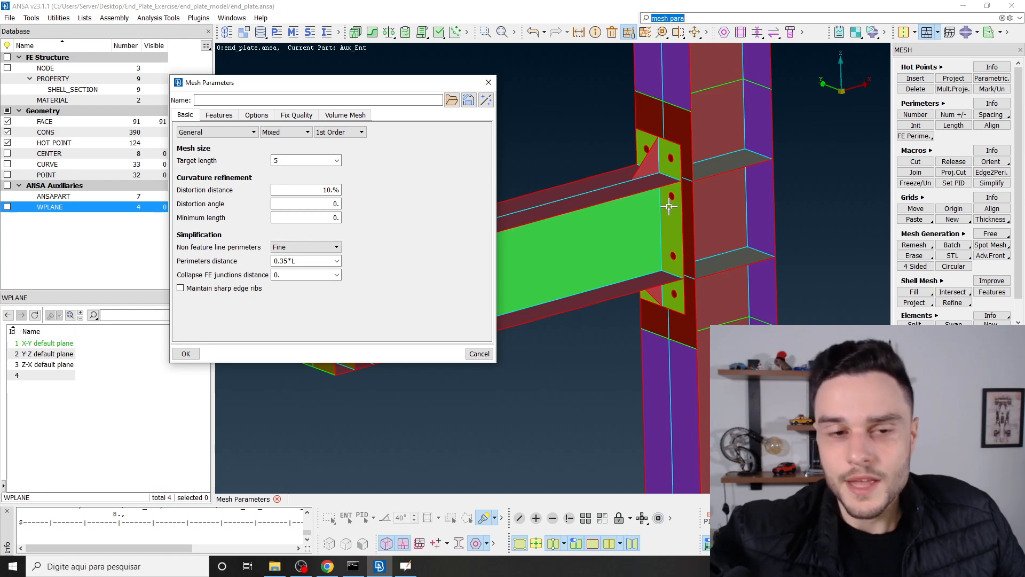
left_click_drag(387, 90, 337, 100)
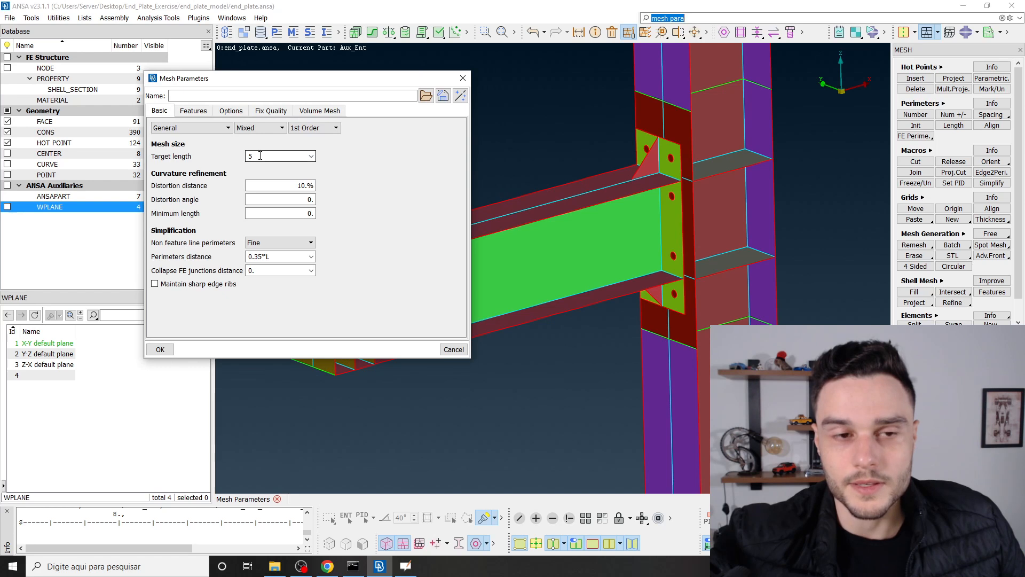
left_click(314, 127)
left_click(238, 131)
left_click(240, 138)
left_click(247, 157)
type("5")
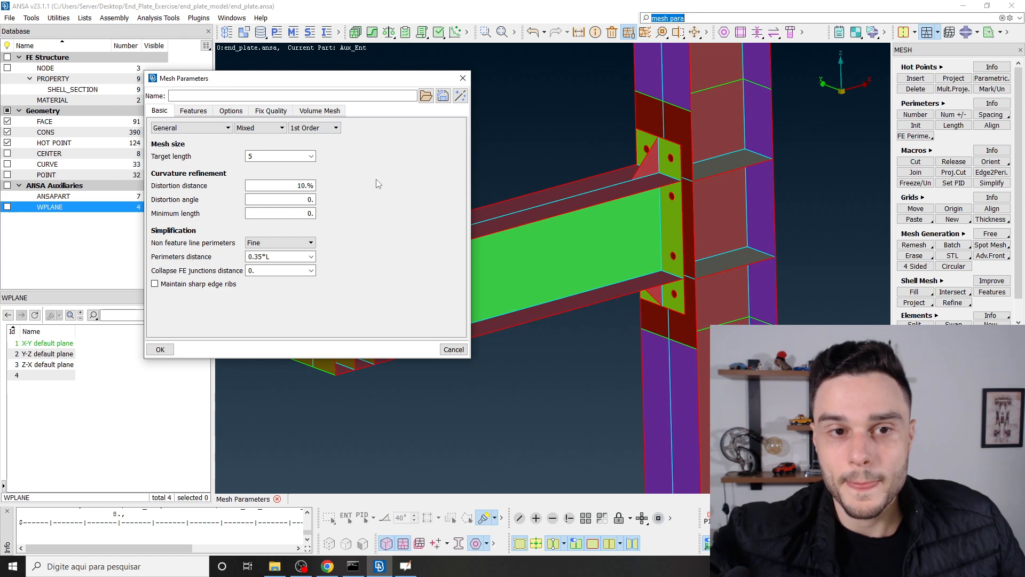
left_click(167, 349)
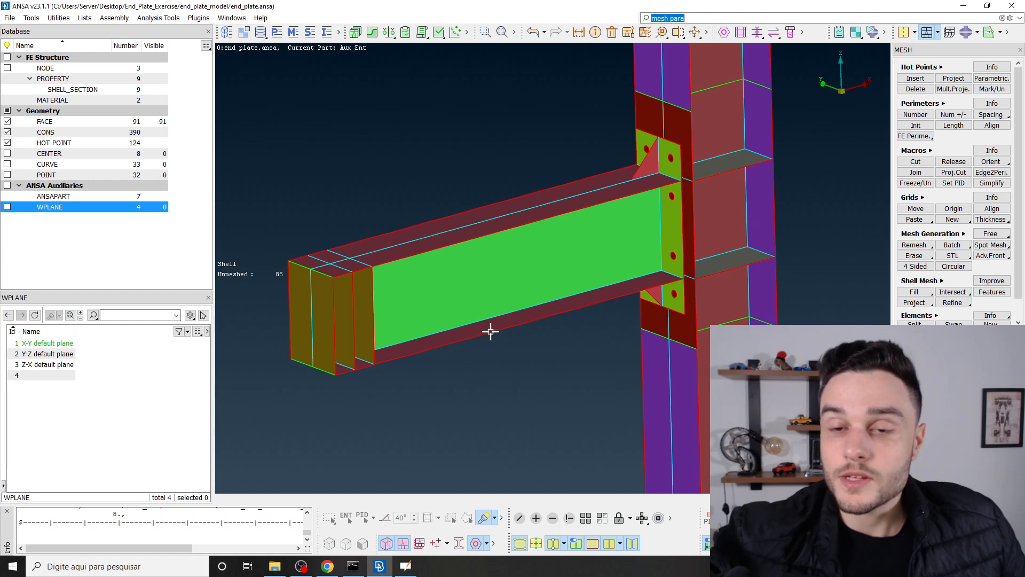
Step: Clear the function search and review the shell quality criteria, including aspect ratio, without changing them
scroll(490, 332, "down", 3)
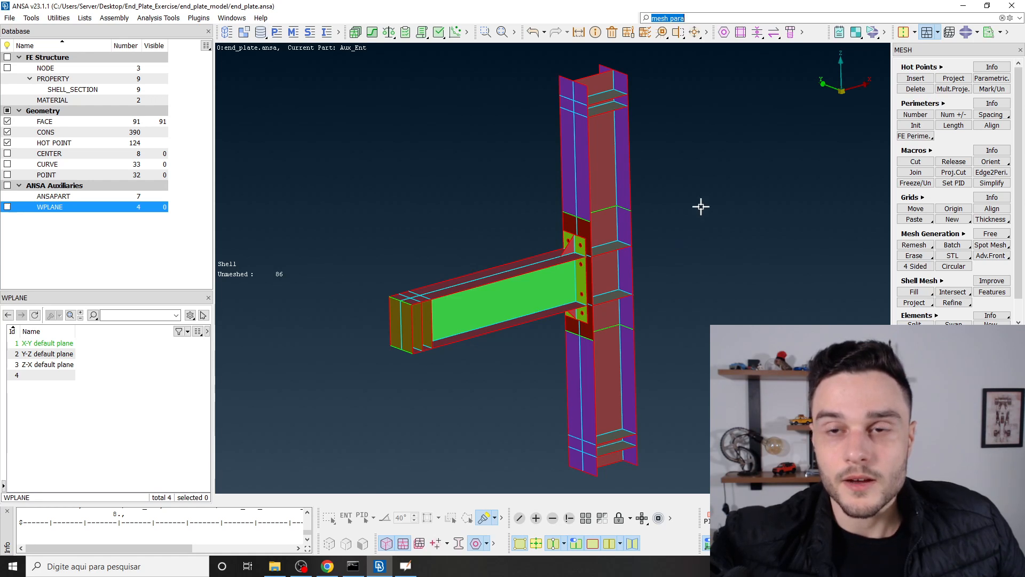
key("BackSpace")
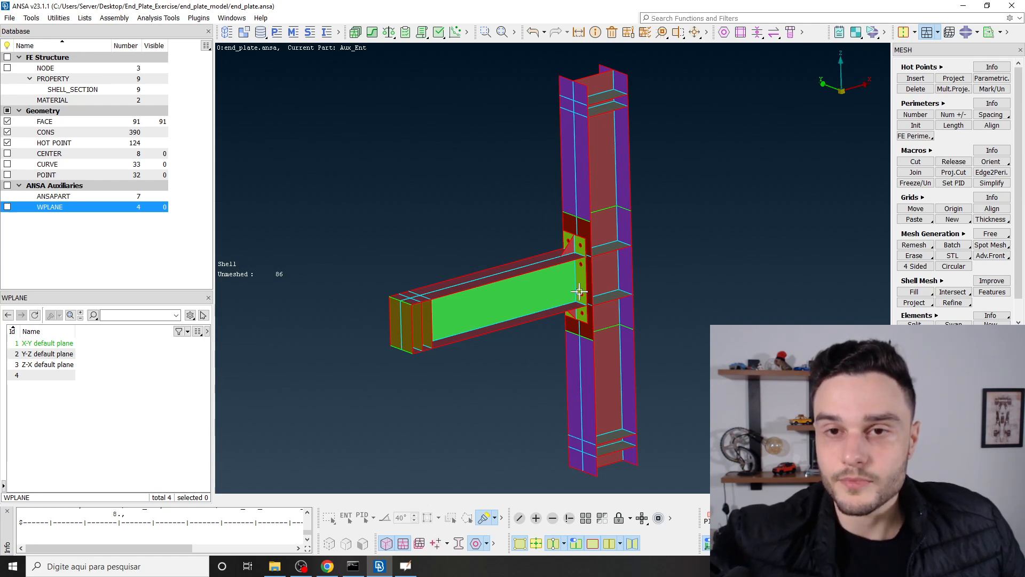
left_click(646, 33)
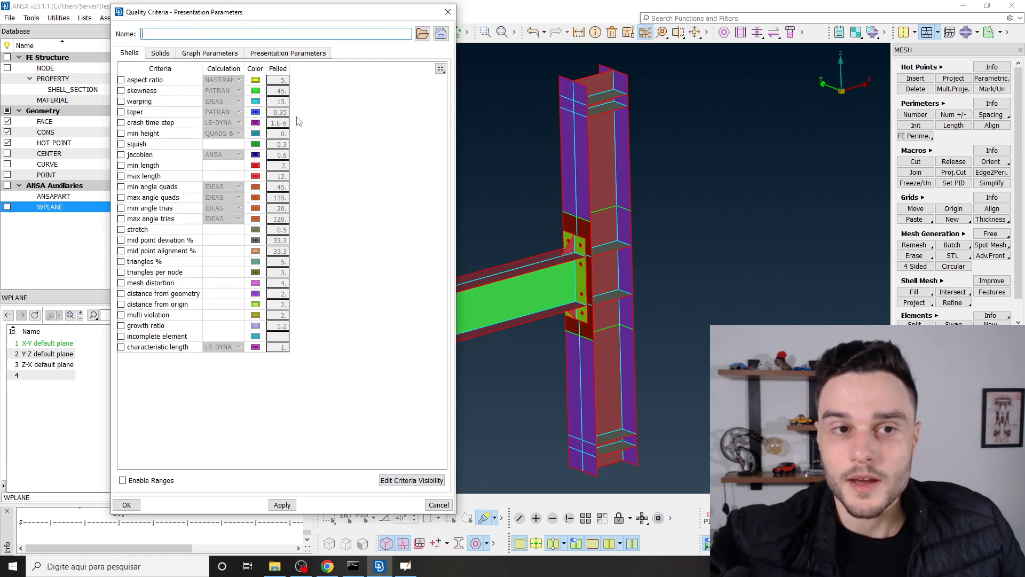
left_click_drag(266, 5, 370, 54)
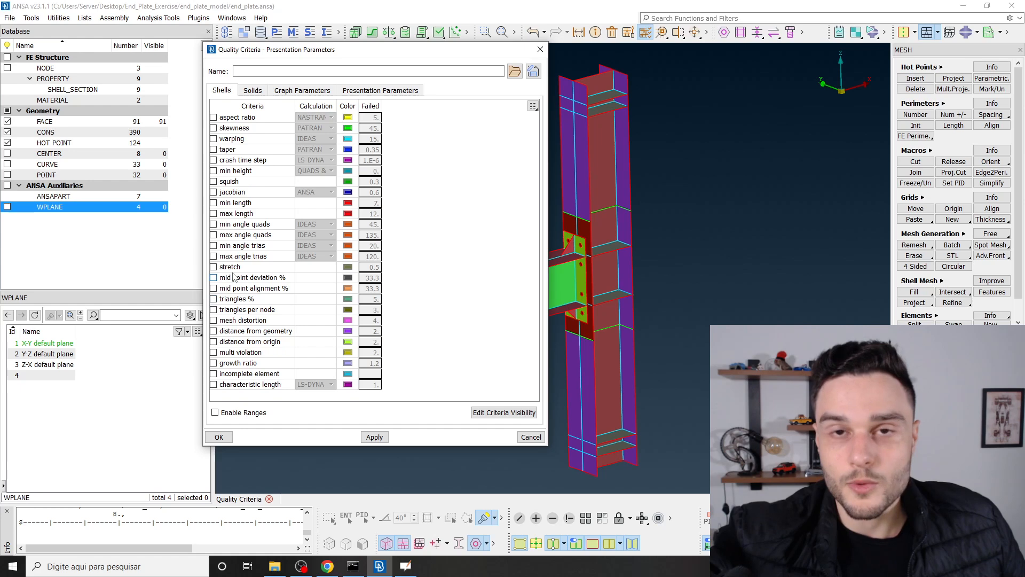
mouse_move(233, 277)
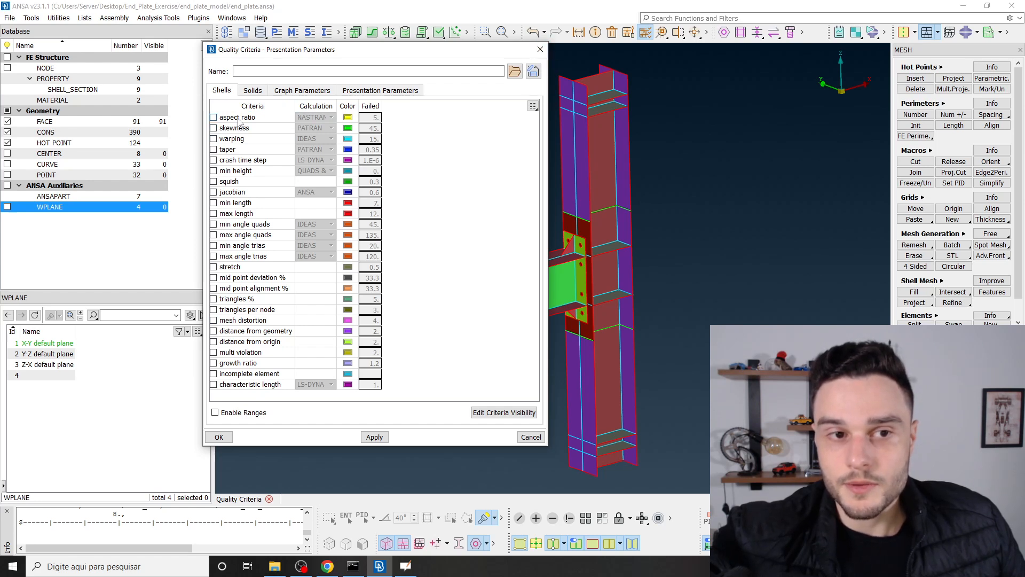
mouse_move(238, 122)
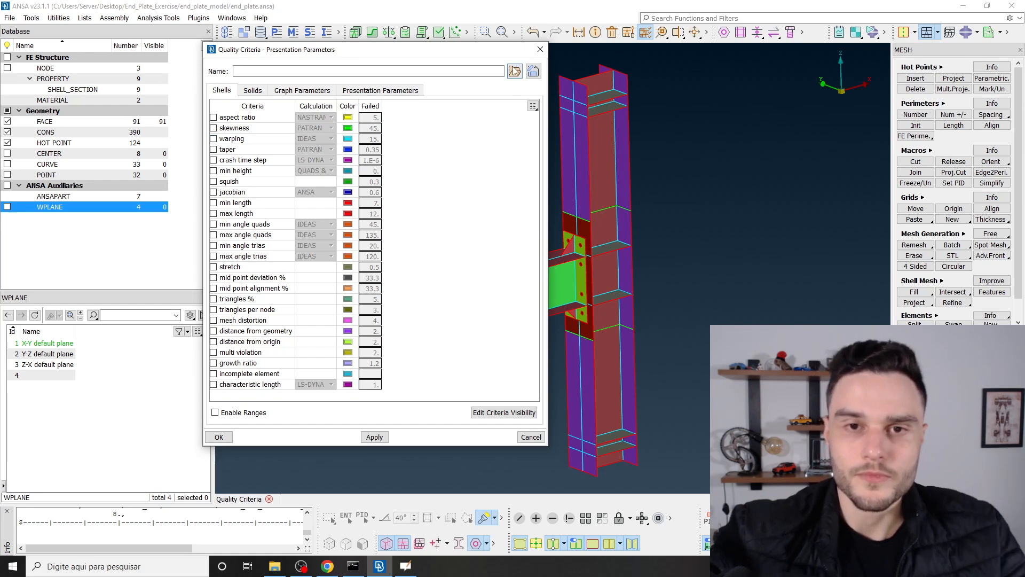
left_click(538, 50)
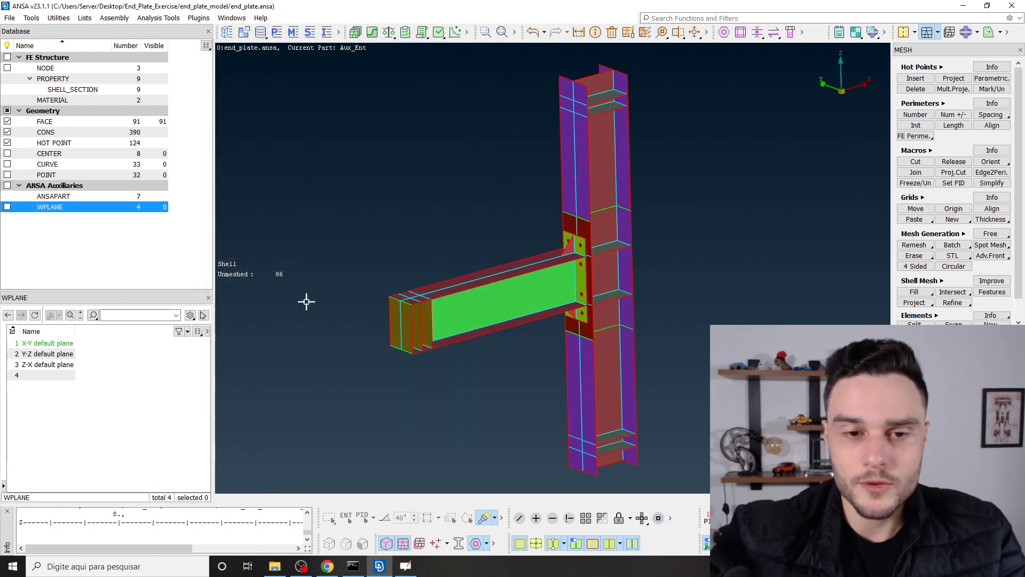
Step: Launch a second ANSA v23.1.1 session from Windows with the ANSA layout
left_click(12, 567)
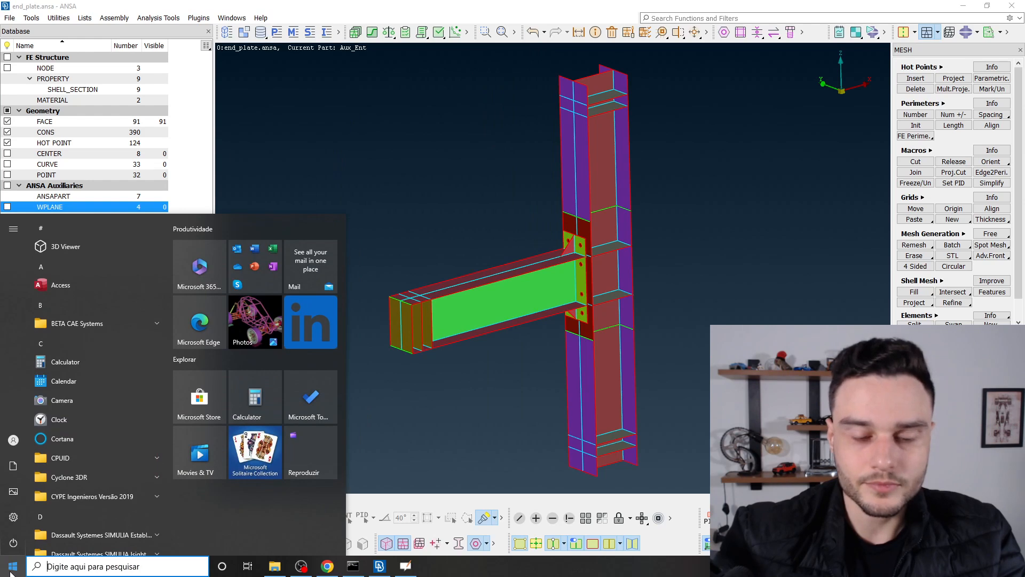
type("ansa")
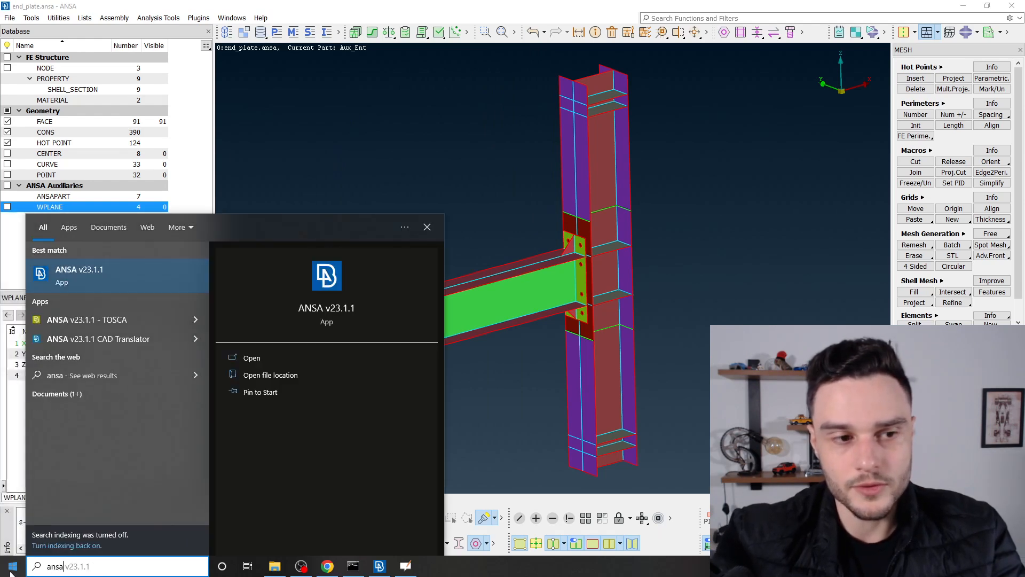
left_click(129, 277)
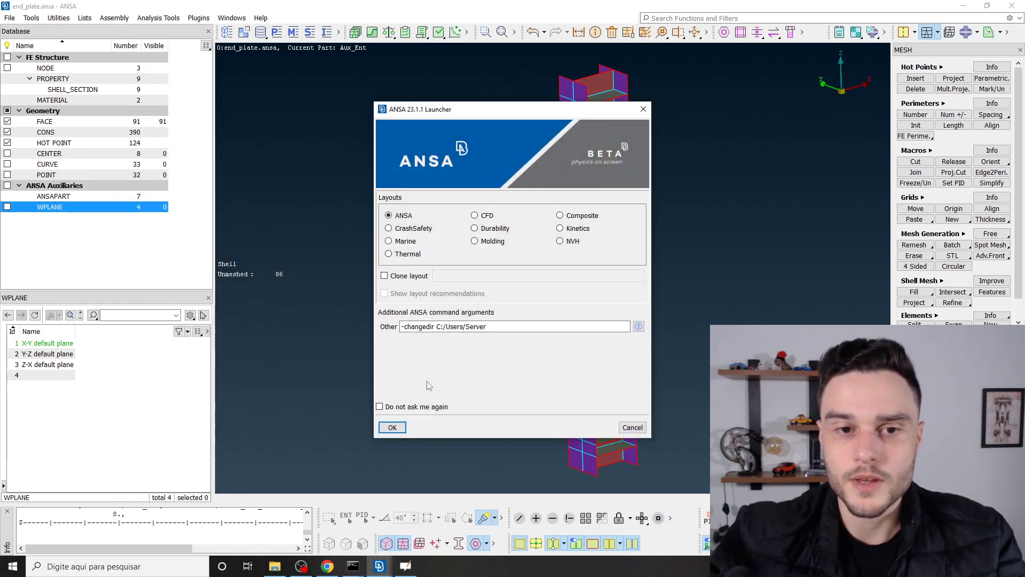
left_click(392, 427)
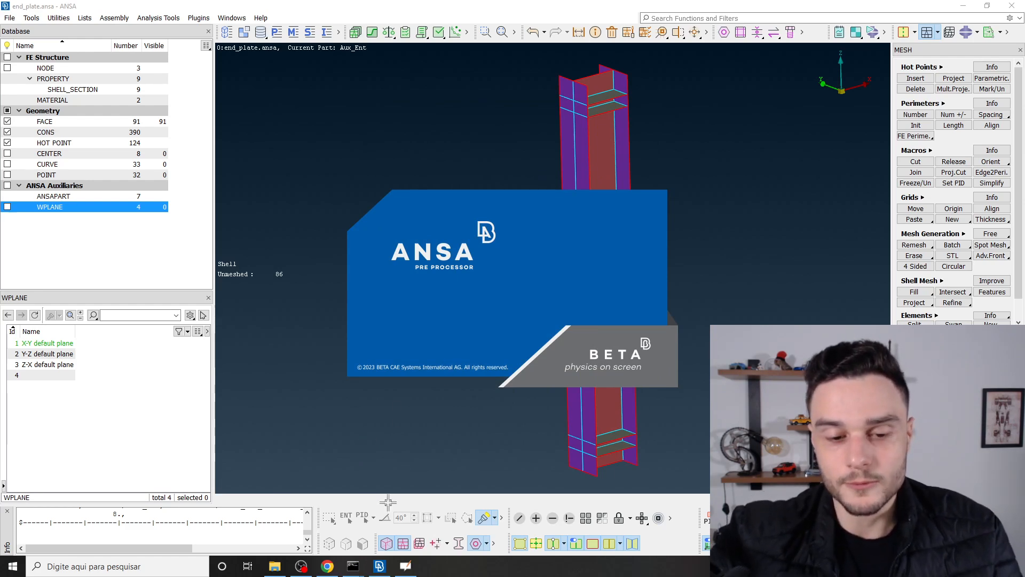
Step: Locate the 5mm_2mm_Durability.ansa_qual file in the End_Plate_Exercise folder in File Explorer and dismiss the new ANSA session's Release Highlights
left_click(274, 566)
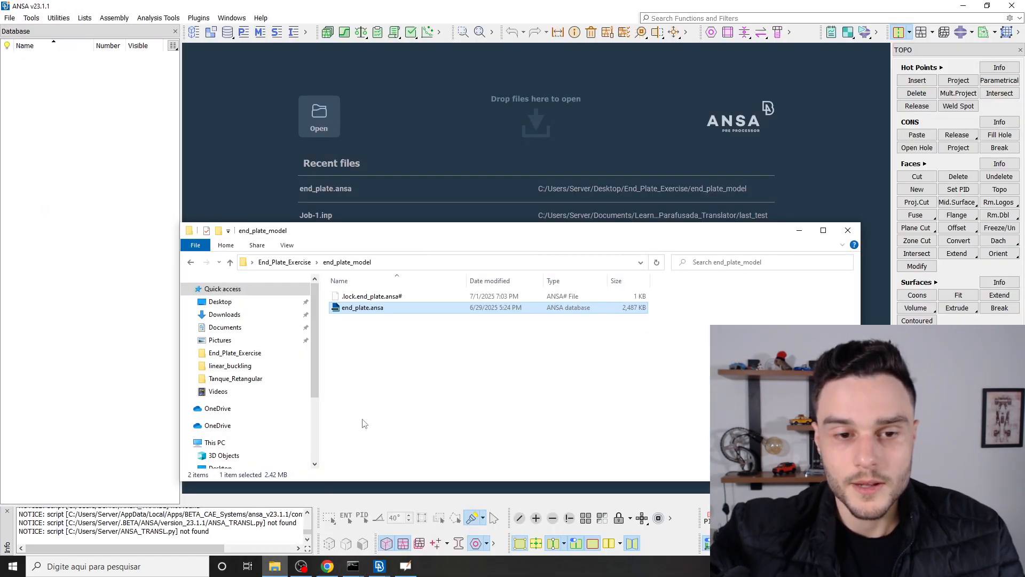
left_click(293, 262)
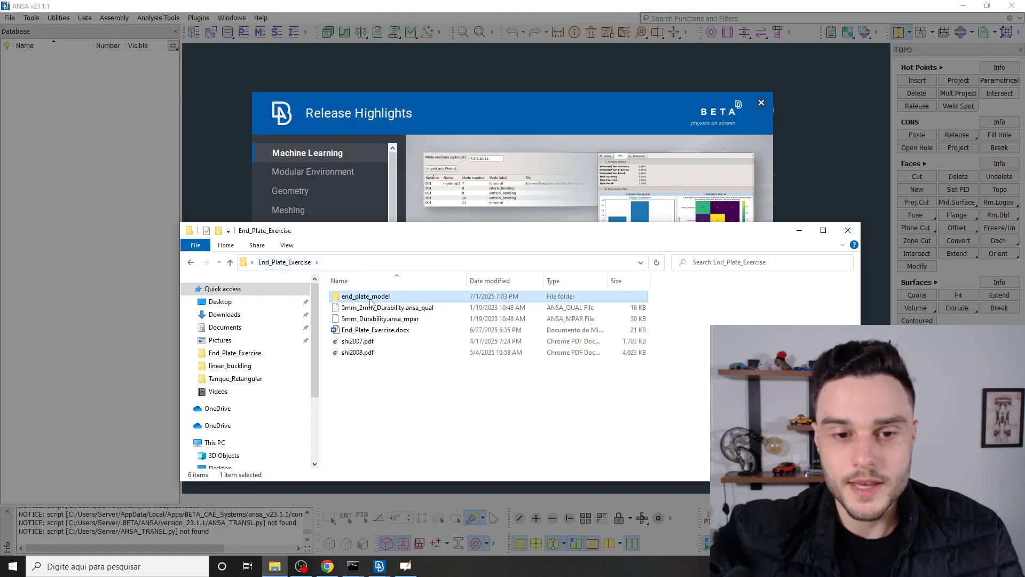
left_click(411, 308)
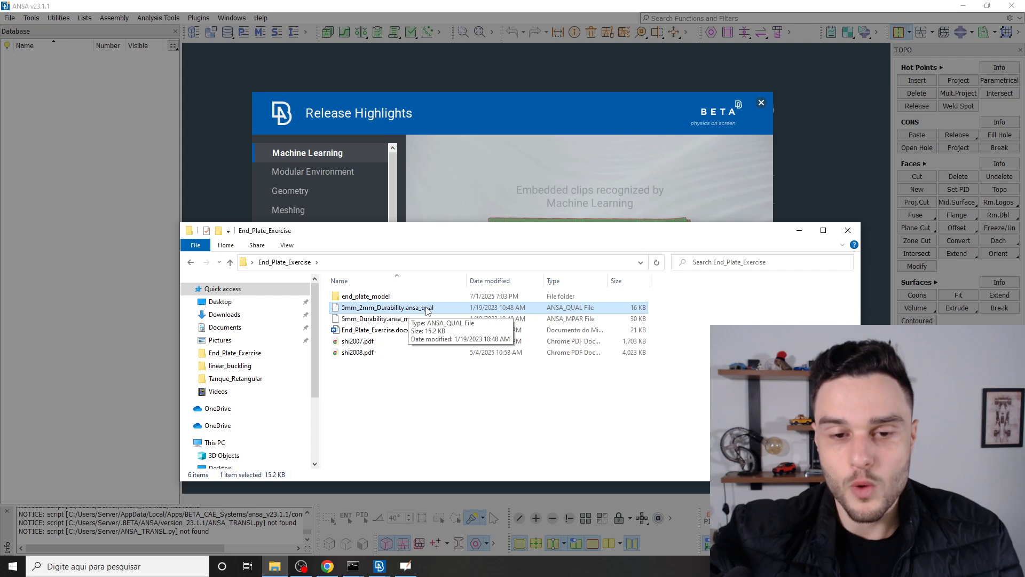
left_click(761, 105)
key("alt+Tab")
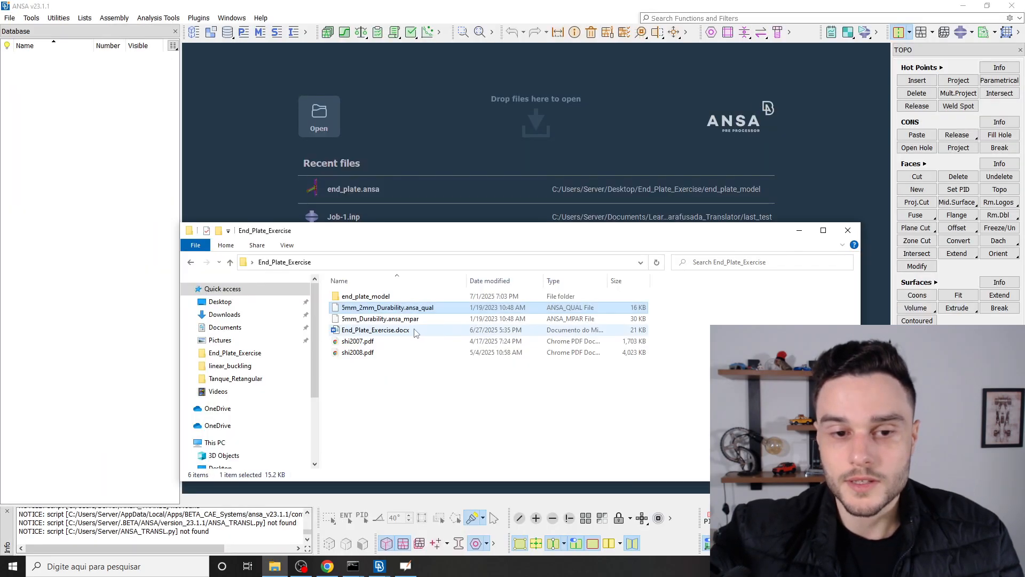
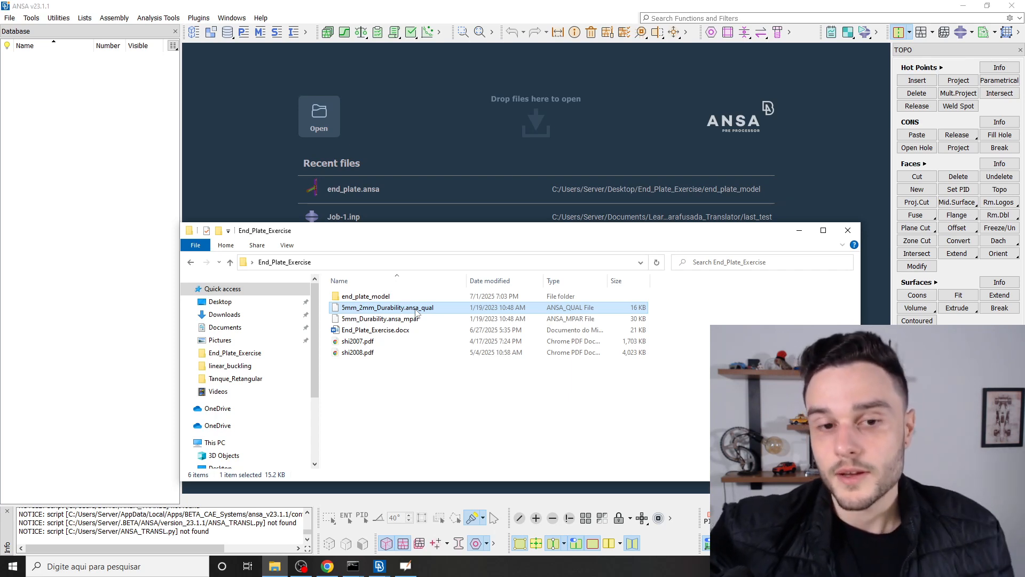
Step: Reselect the 5mm_2mm_Durability.ansa_qual file and switch back to the ANSA session containing end_plate.ansa
key("Escape")
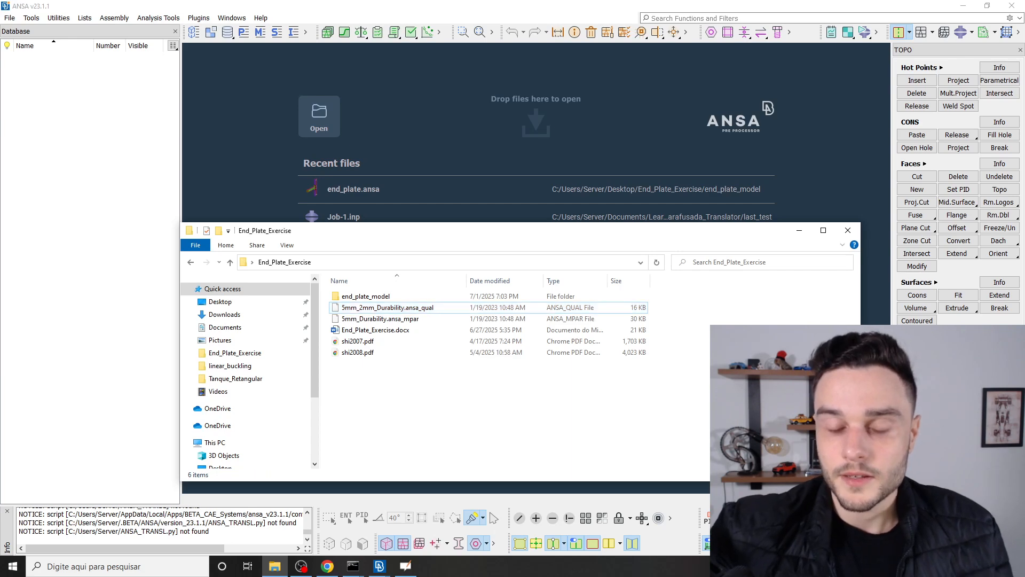
left_click(411, 308)
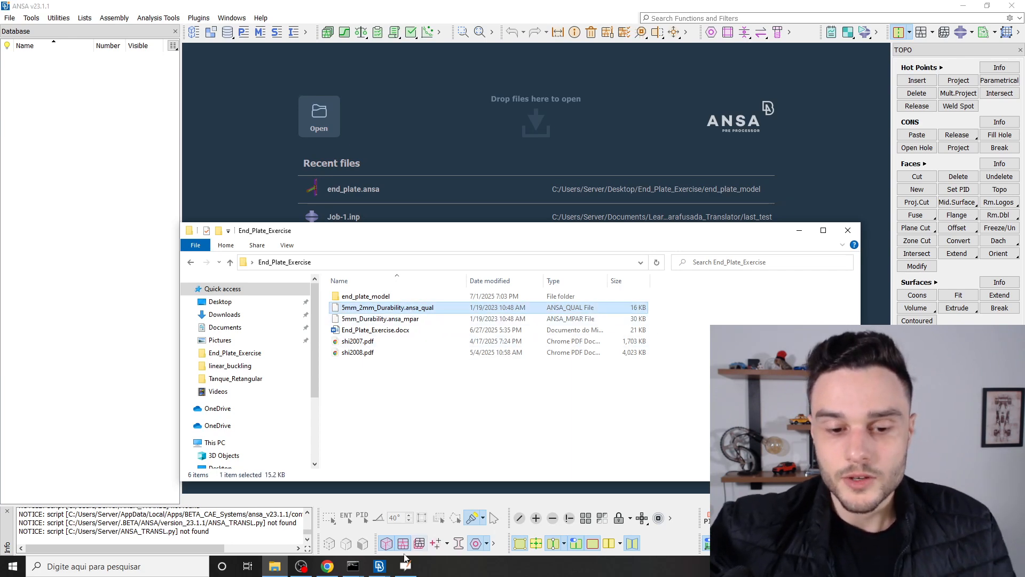
left_click(381, 567)
left_click(321, 525)
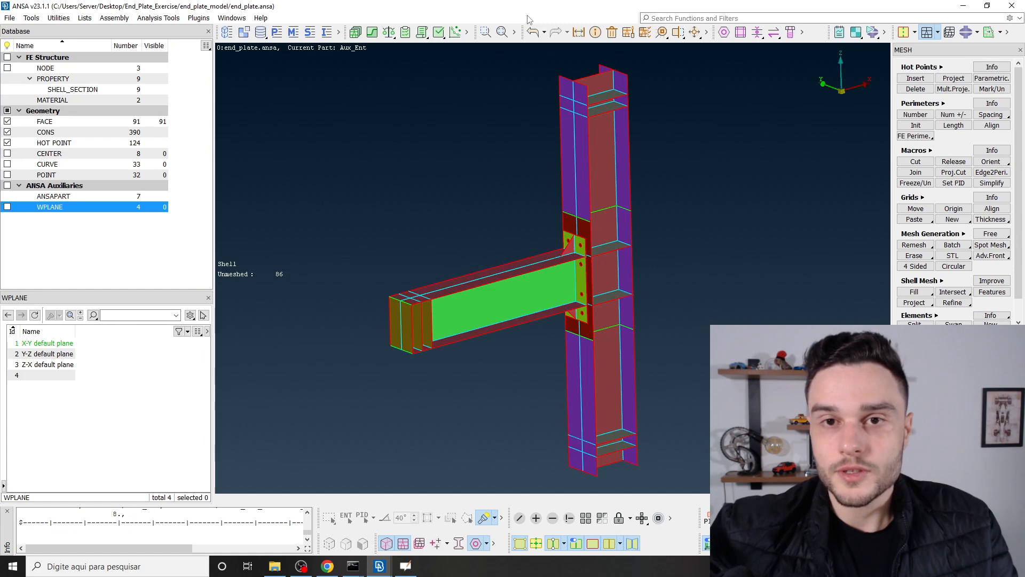
left_click(645, 32)
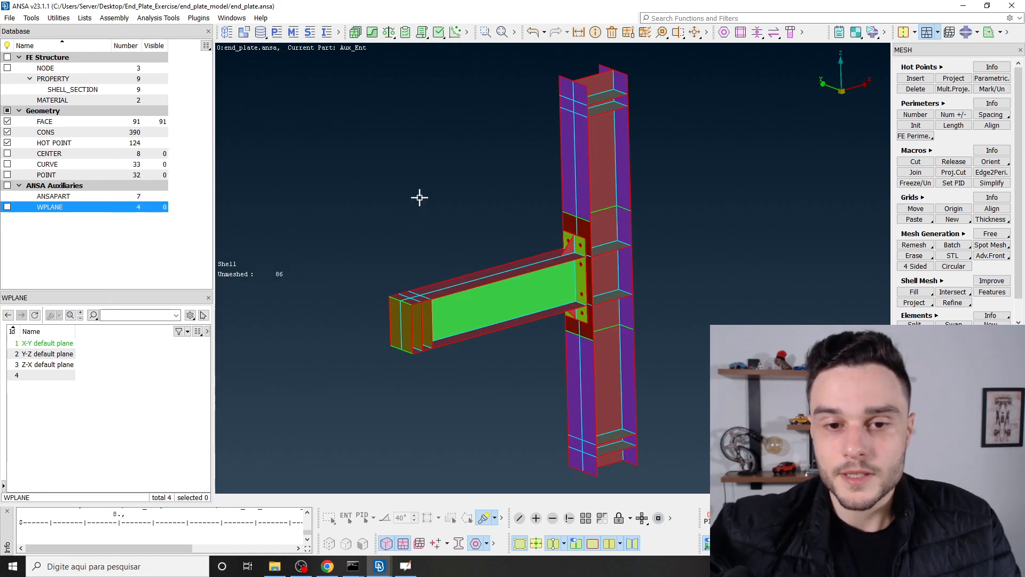
scroll(522, 248, "up", 3)
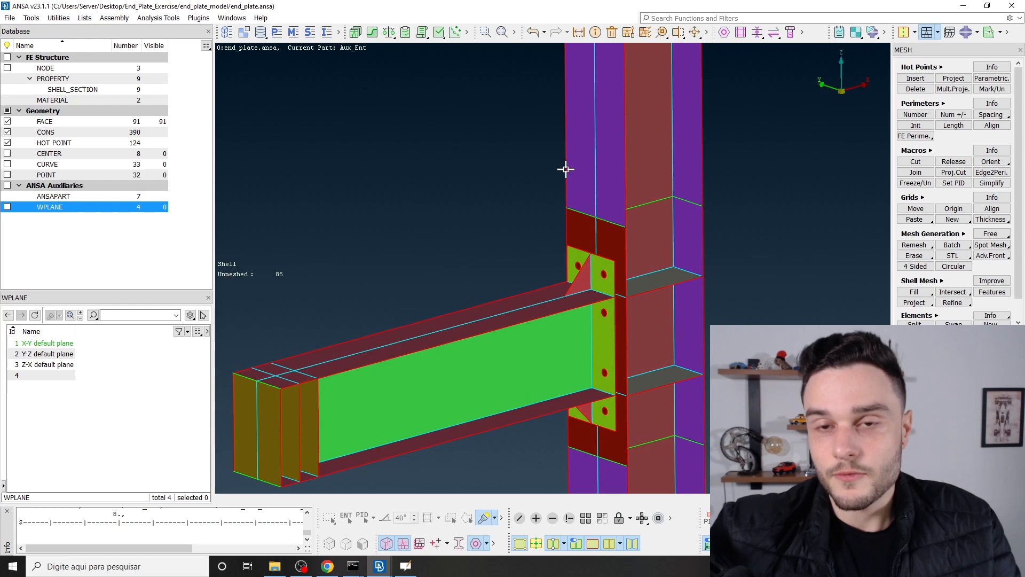
left_click(646, 32)
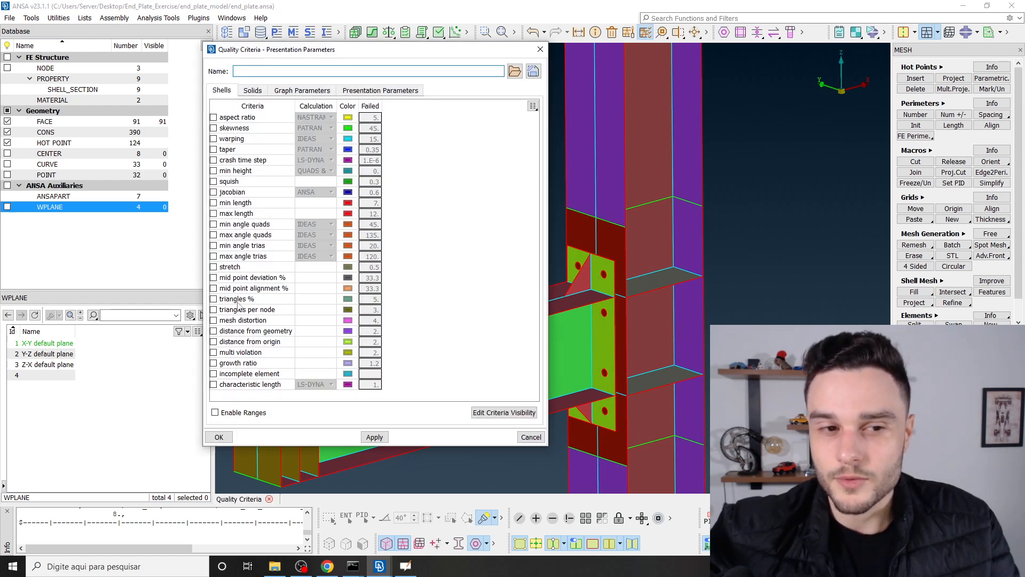
left_click(540, 49)
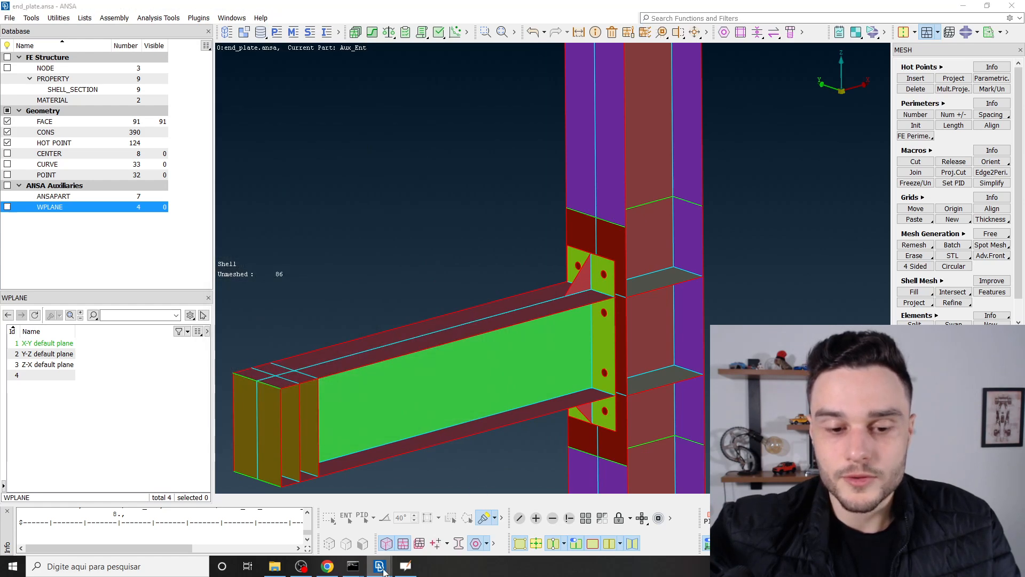
Step: Switch to the empty ANSA v23.1.1 session and copy the End_Plate_Exercise folder path from File Explorer
mouse_move(384, 570)
left_click(455, 485)
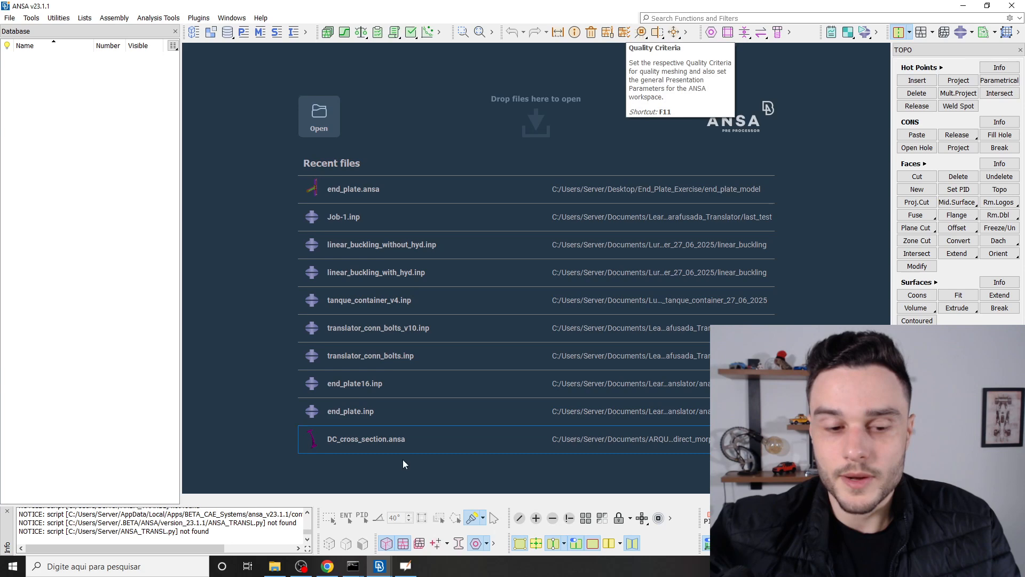
left_click(274, 566)
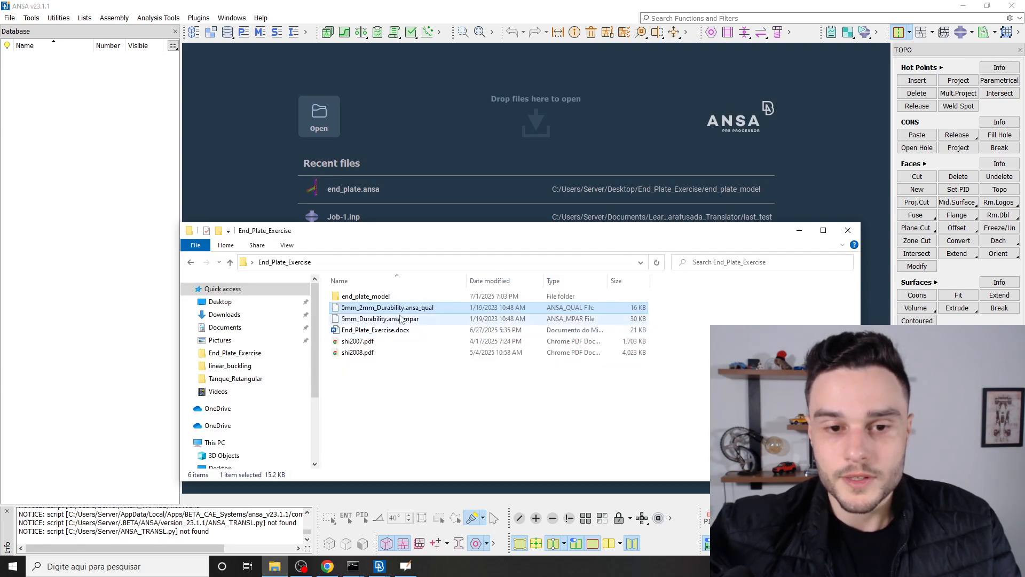
left_click(540, 266)
key("ctrl+c")
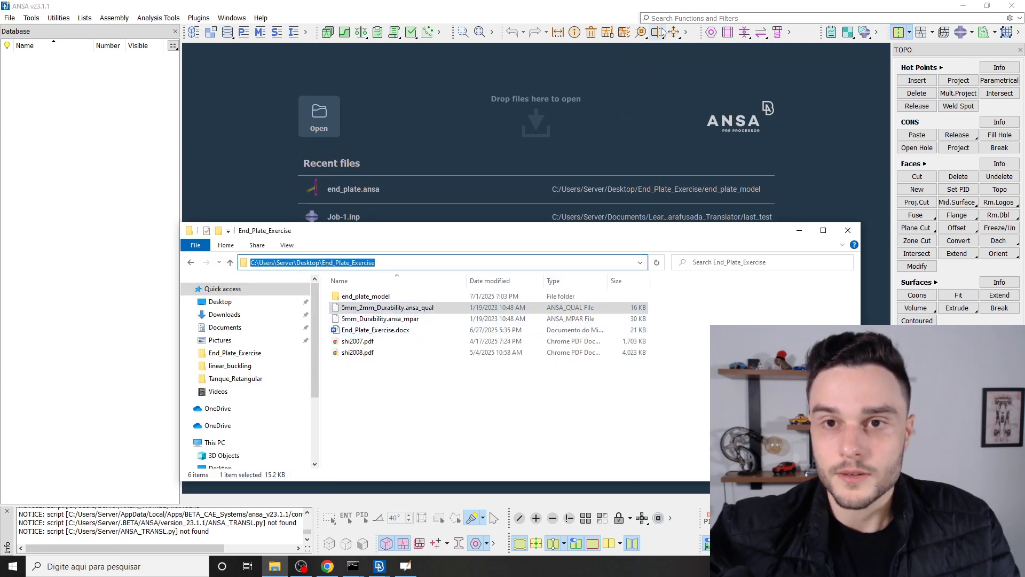
Step: Load 5mm_2mm_Durability.ansa_qual from the End_Plate_Exercise folder into the empty session's quality criteria
left_click(624, 32)
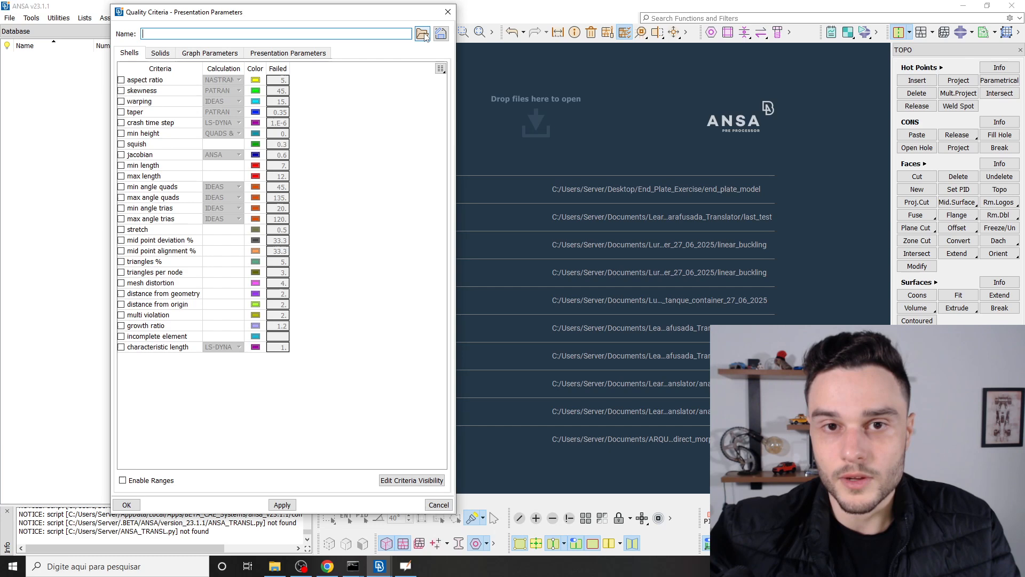
left_click(423, 33)
key("ctrl+v")
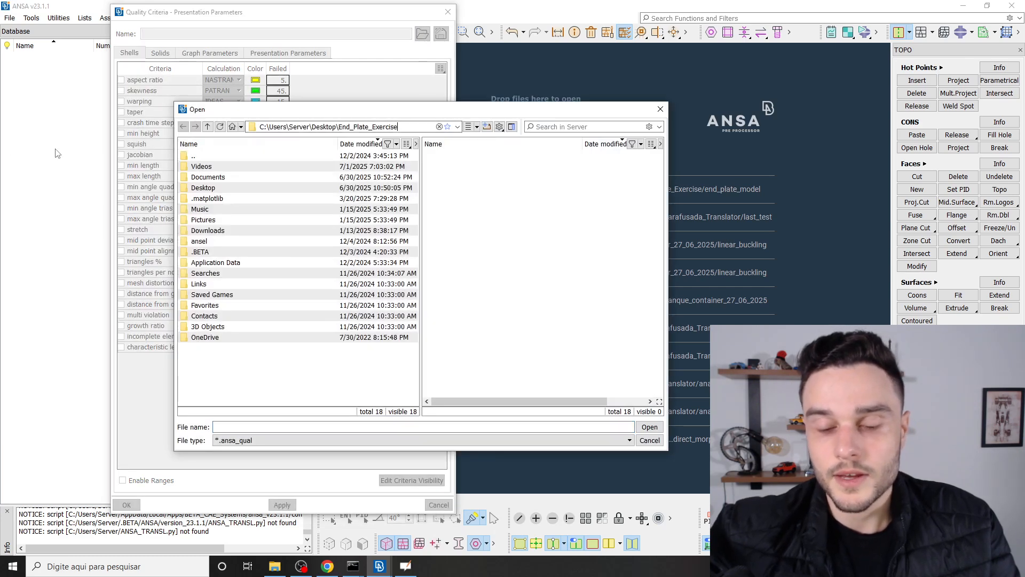
key("Return")
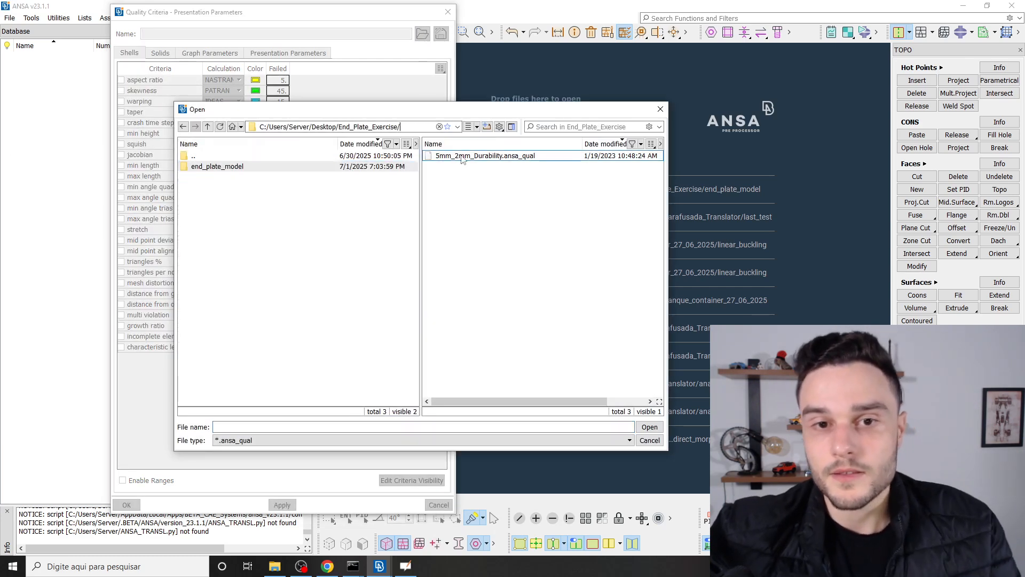
left_click(506, 157)
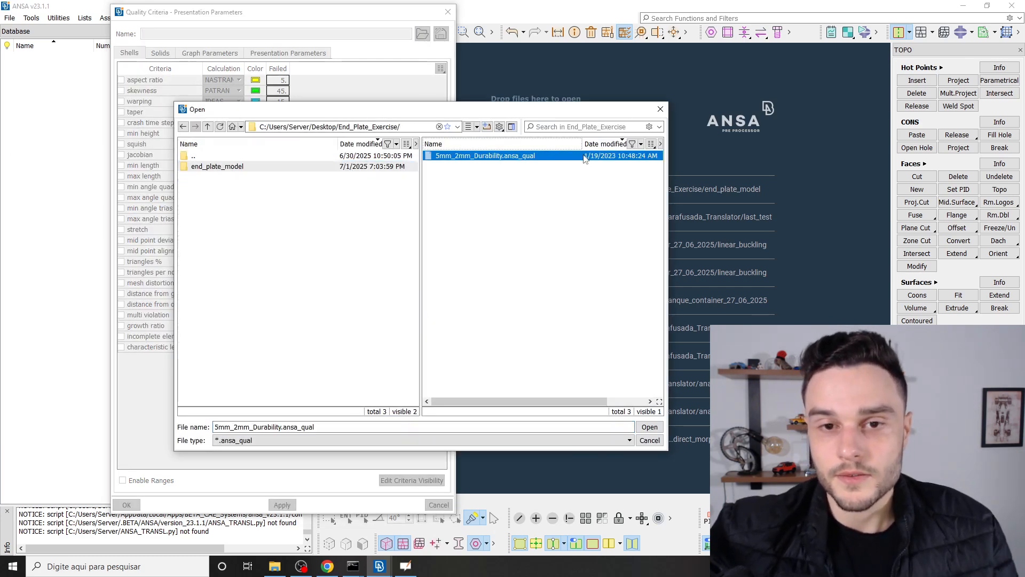
double_click(534, 156)
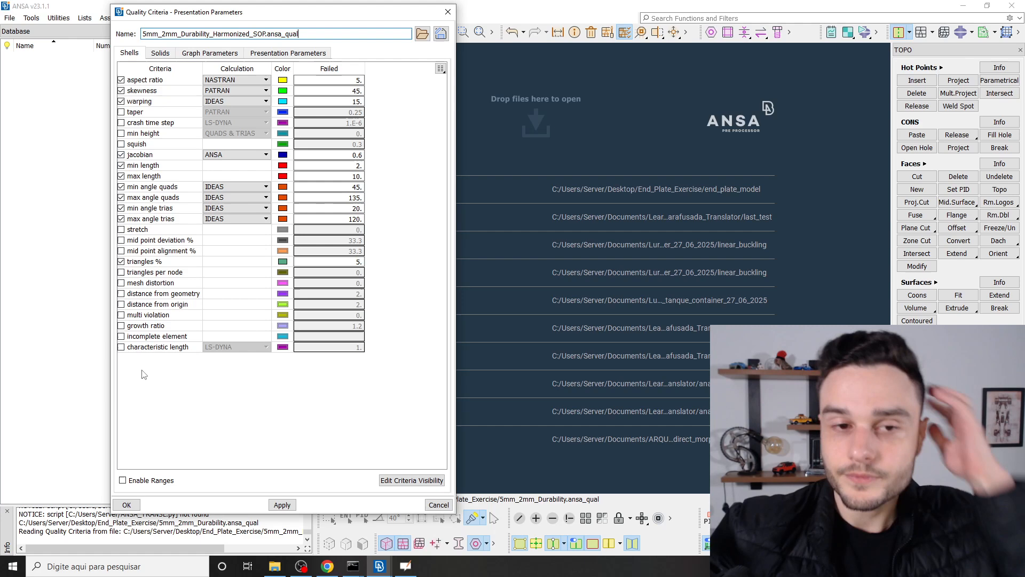
Step: Return to the end_plate.ansa session and open its shell quality criteria, checking them against the durability criteria in the other session
mouse_move(377, 571)
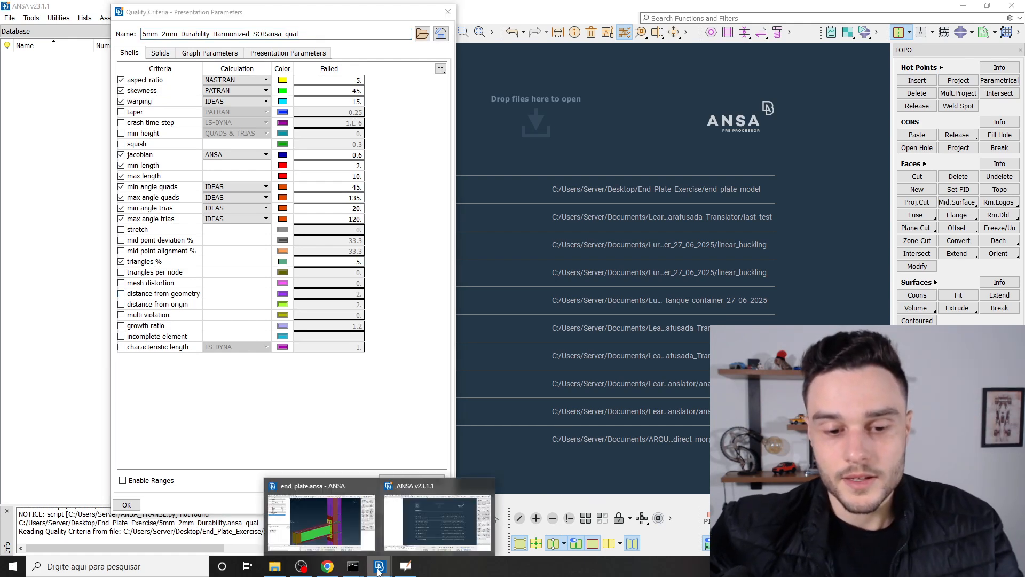
left_click(337, 498)
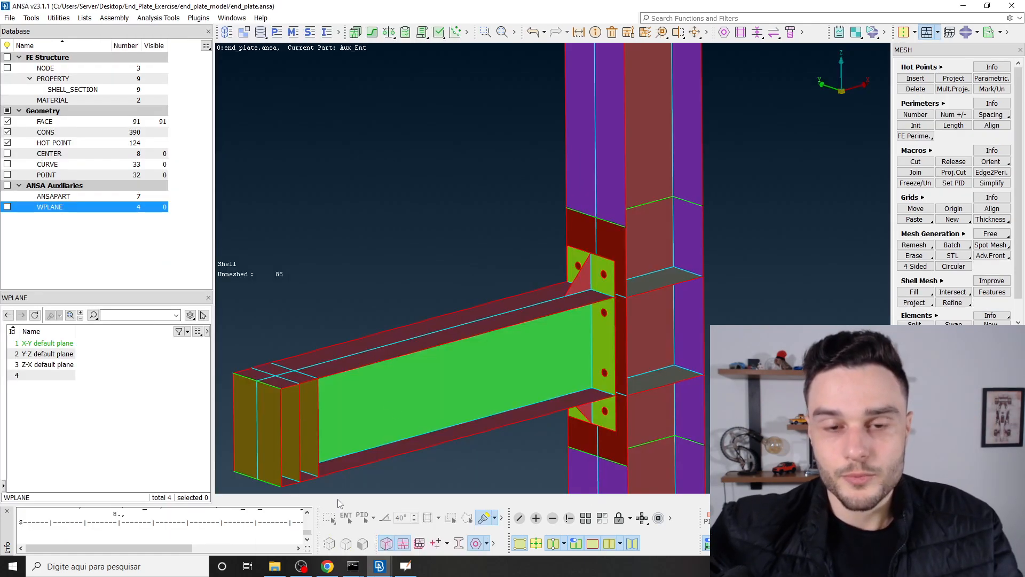
left_click(645, 33)
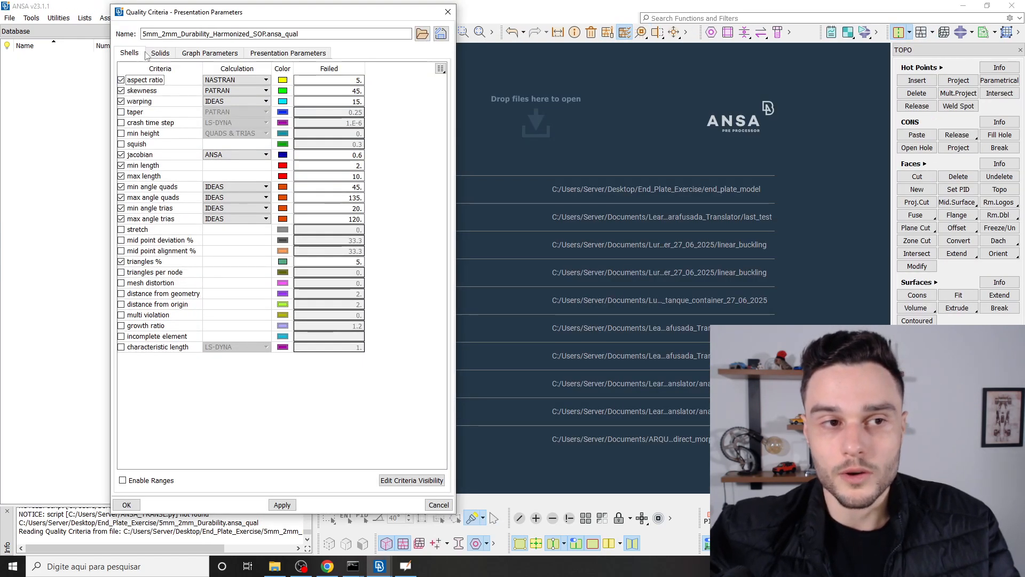
key("alt+Tab")
left_click_drag(326, 49, 343, 41)
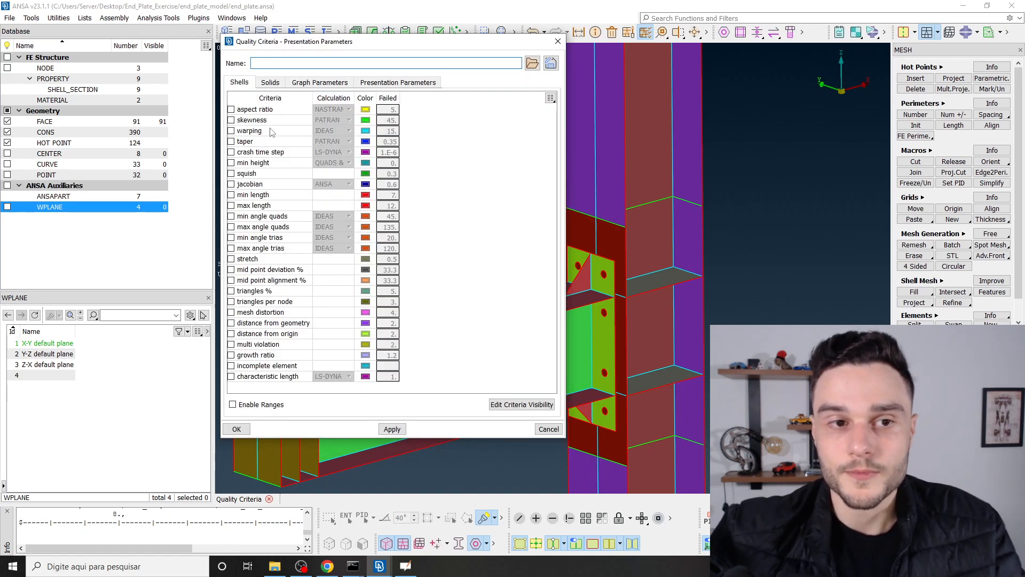
Step: Enable the aspect ratio shell criterion in end_plate.ansa with the NASTRAN calculation and a failed limit of 5
left_click(231, 110)
left_click(336, 110)
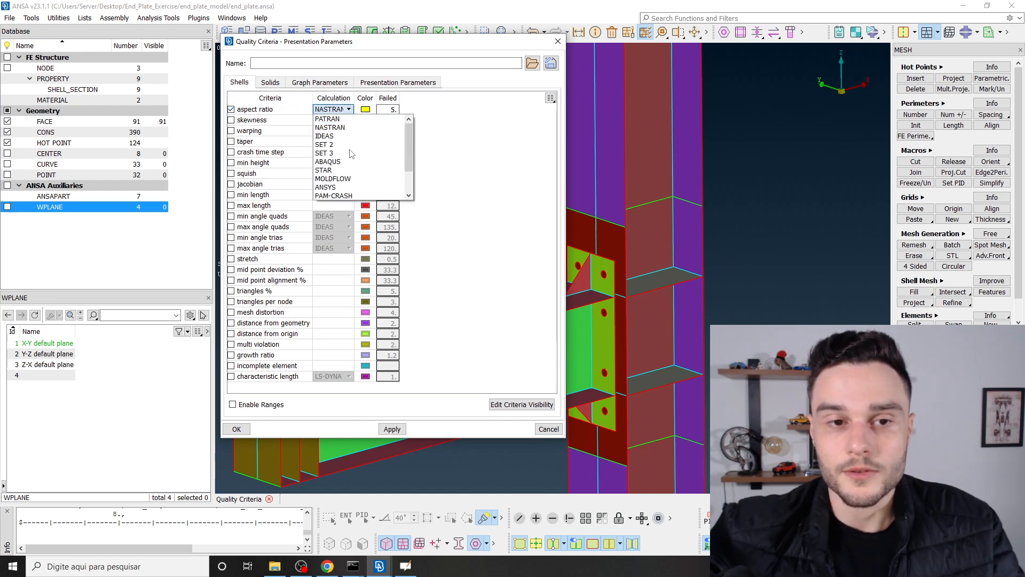
left_click(346, 129)
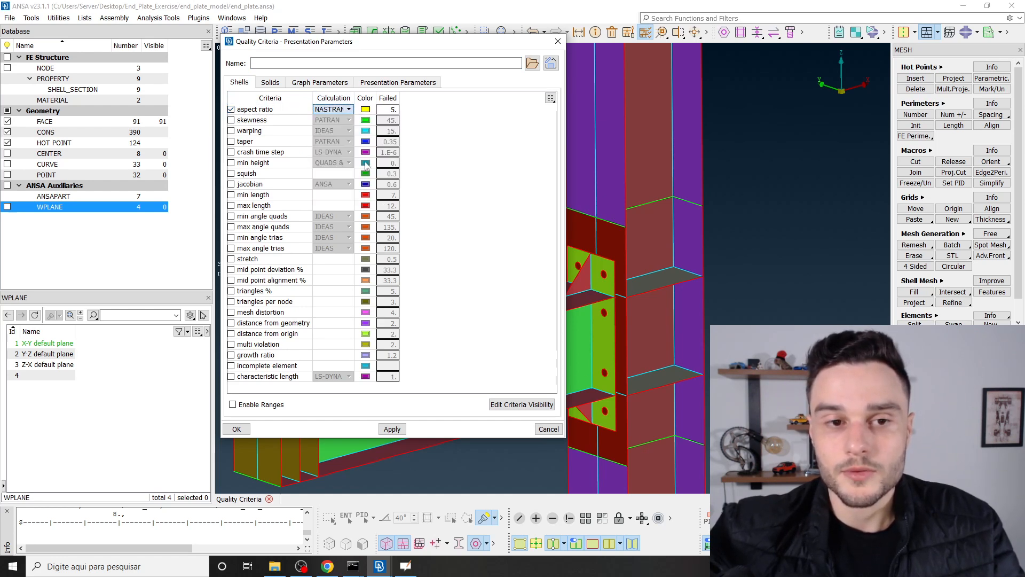
left_click(341, 110)
left_click(341, 110)
left_click(340, 110)
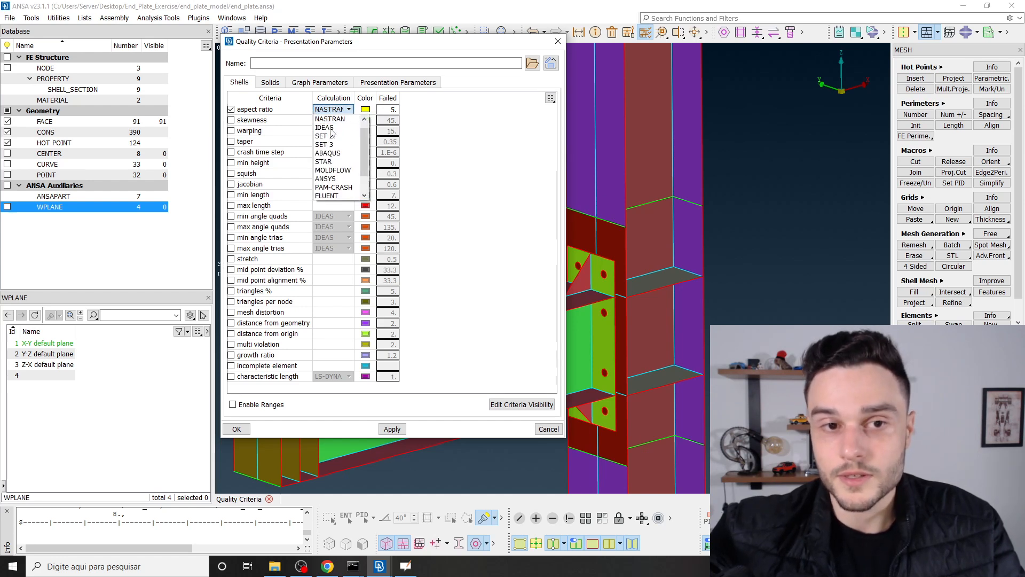
left_click(451, 133)
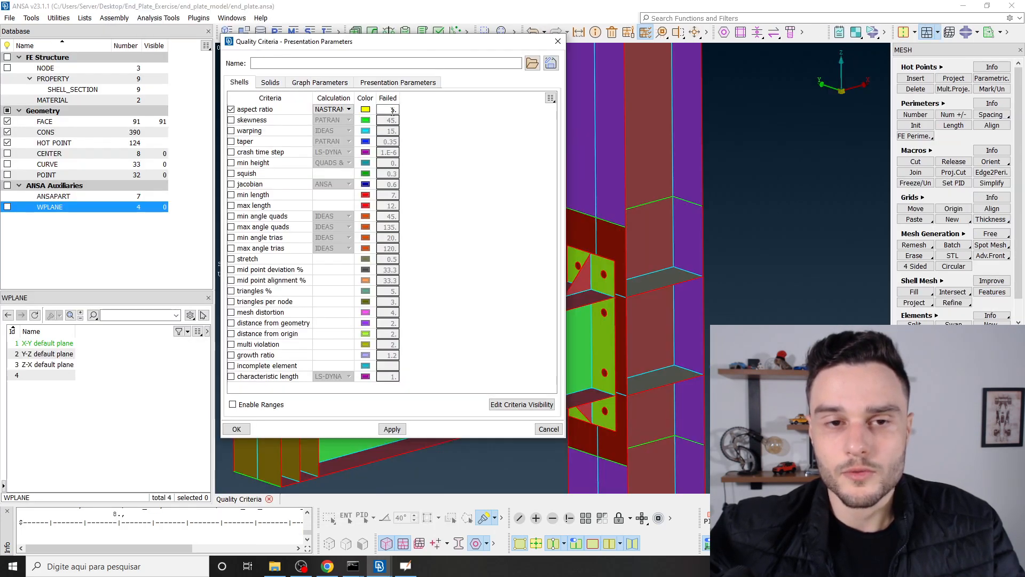
double_click(392, 109)
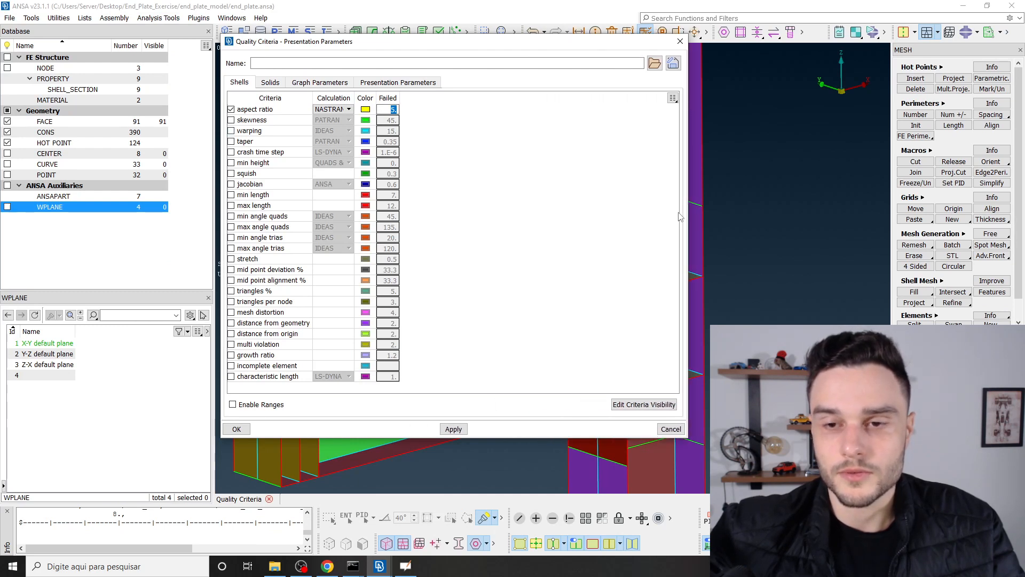
left_click_drag(693, 191, 575, 191)
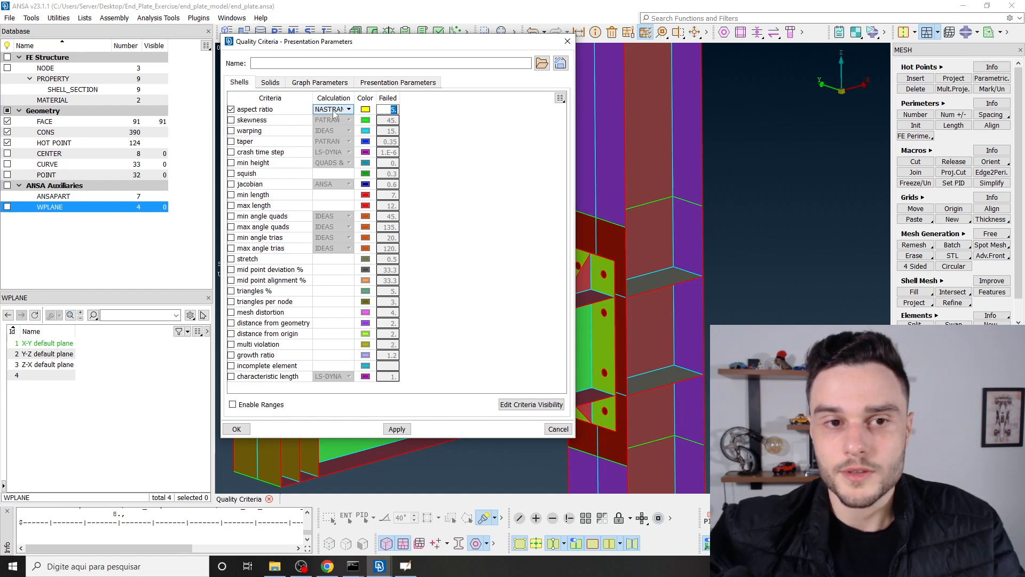
mouse_move(334, 114)
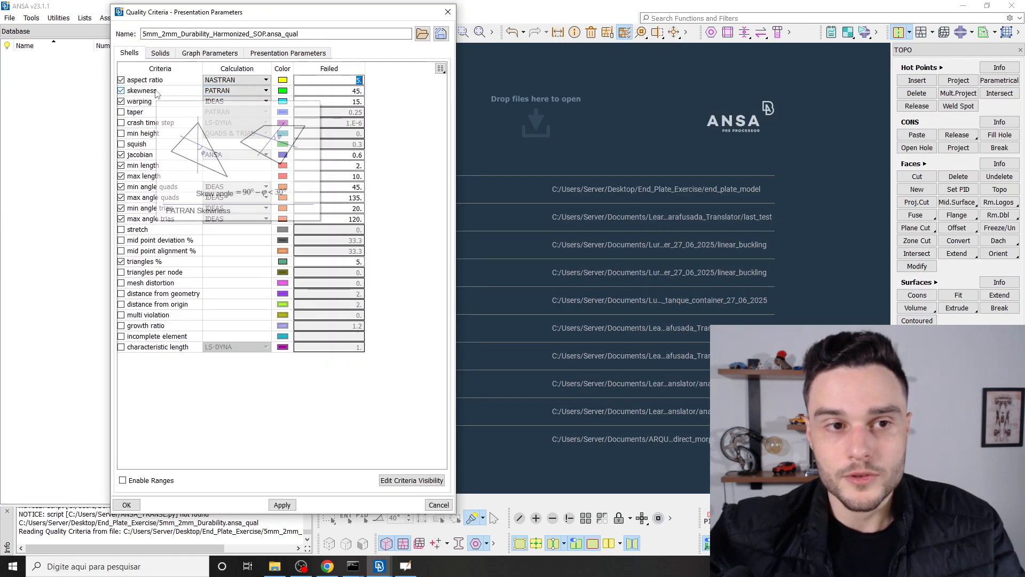
Step: Enable the skewness criterion with the PATRAN calculation and a failed limit of 45, matching the reference criteria in the other session
key("alt+Tab")
left_click(231, 120)
key("alt+Tab")
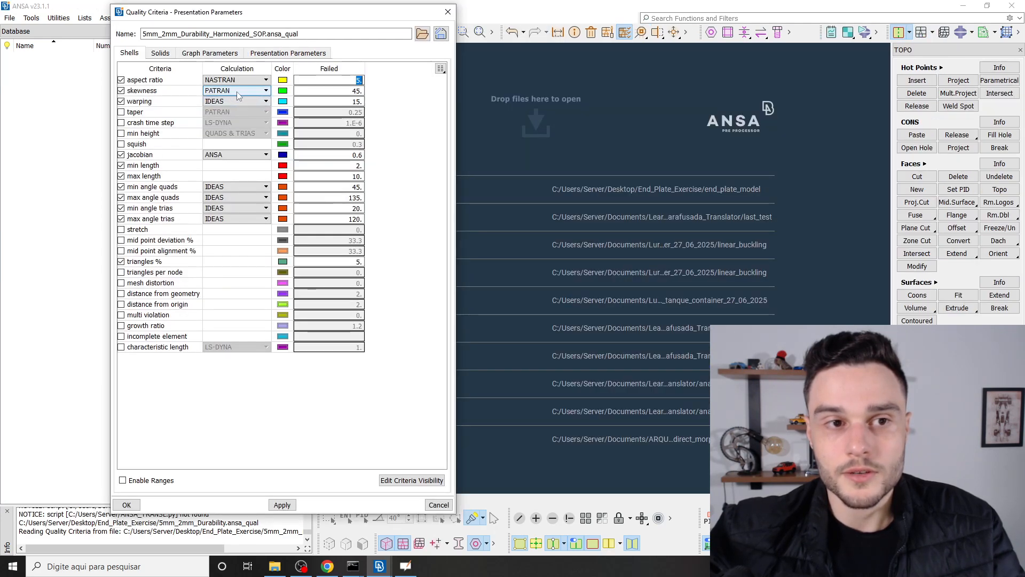
key("alt+Tab")
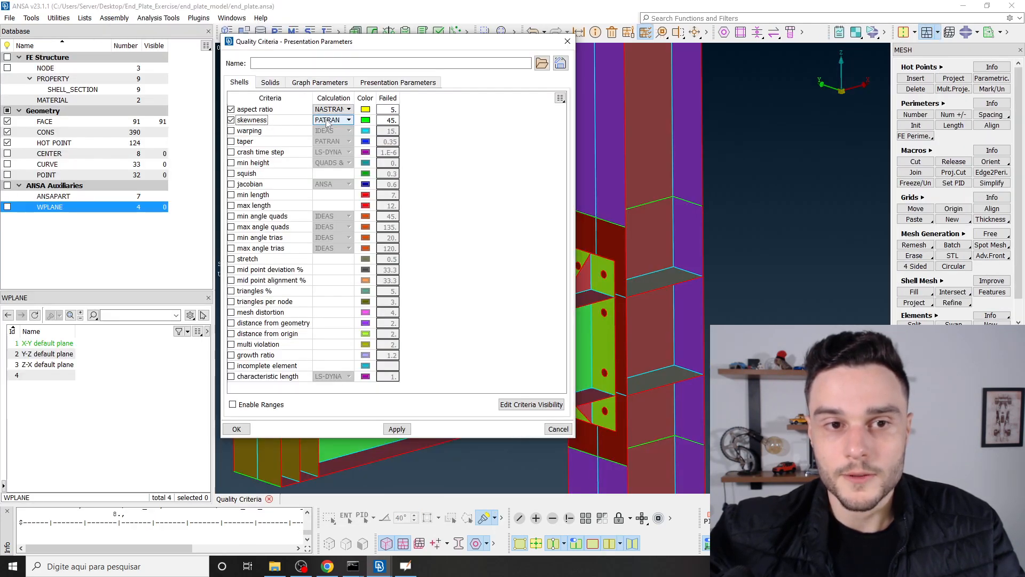
key("alt+Tab")
key("alt+Tab")
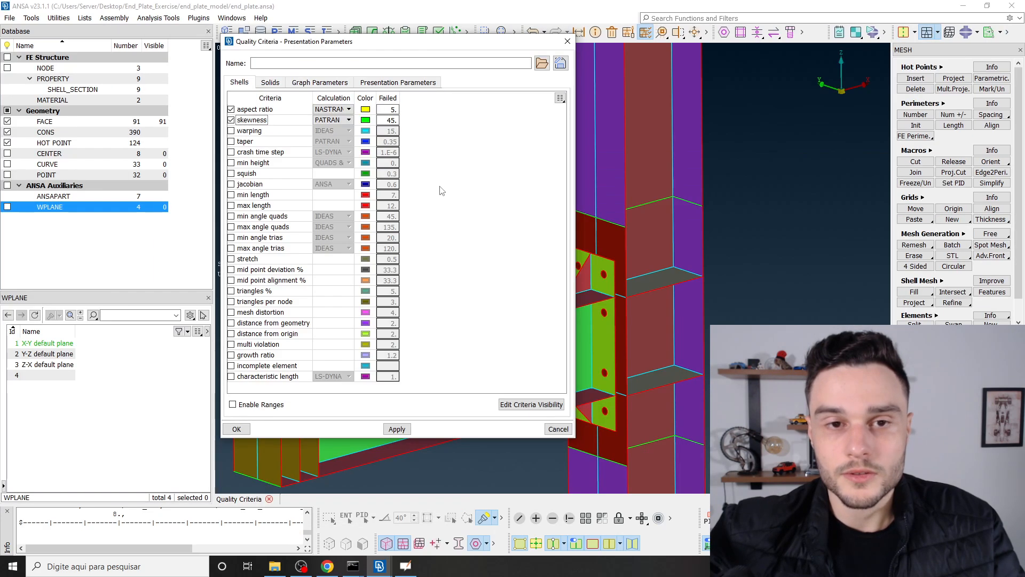
double_click(391, 120)
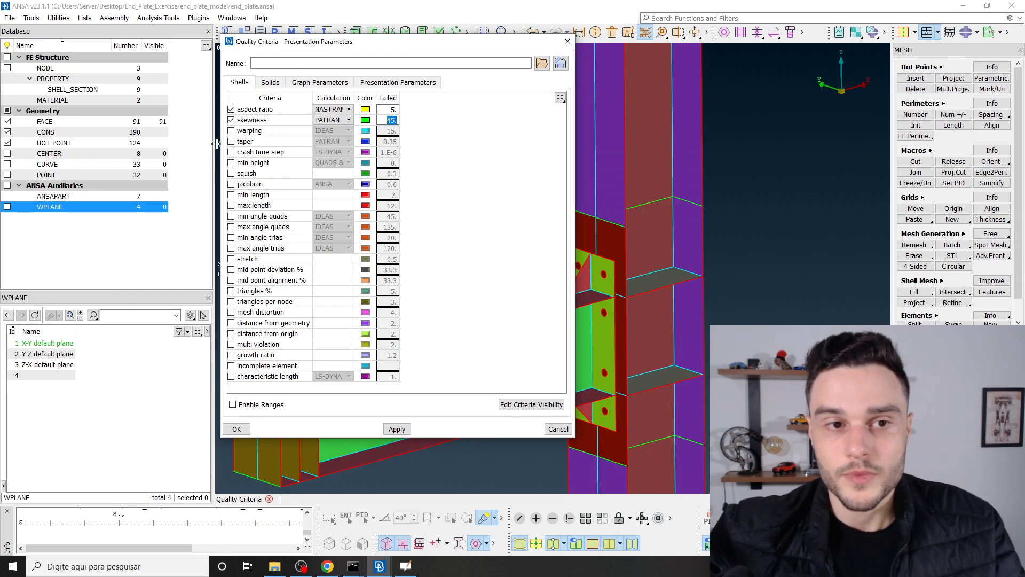
Step: Enable the warping criterion with the IDEAS calculation and a failed limit of 15, matching the reference criteria
key("alt+Tab")
key("alt+Tab")
left_click(233, 130)
key("alt+Tab")
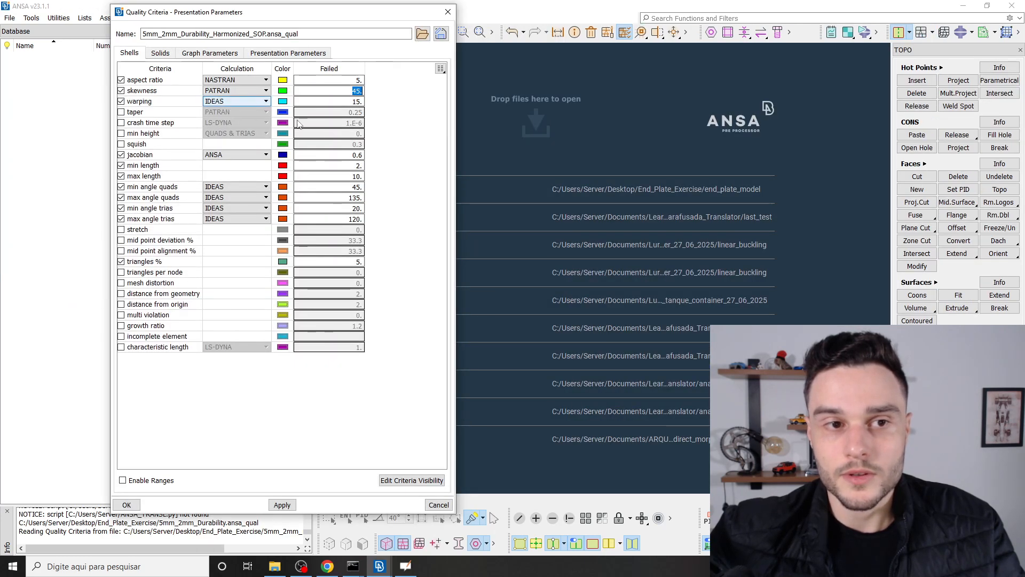
key("alt+Tab")
double_click(392, 130)
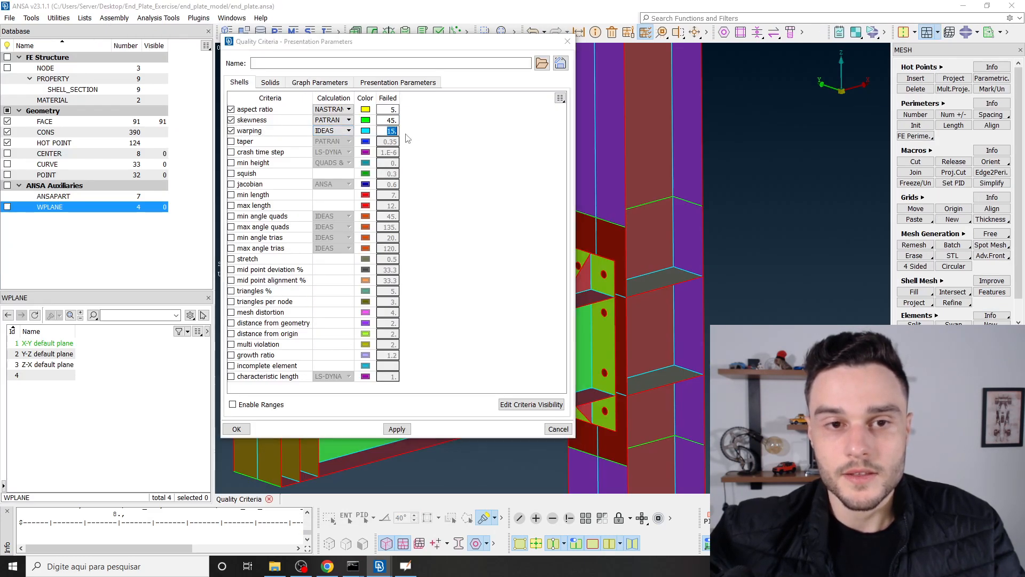
key("alt+Tab")
key("alt+Tab")
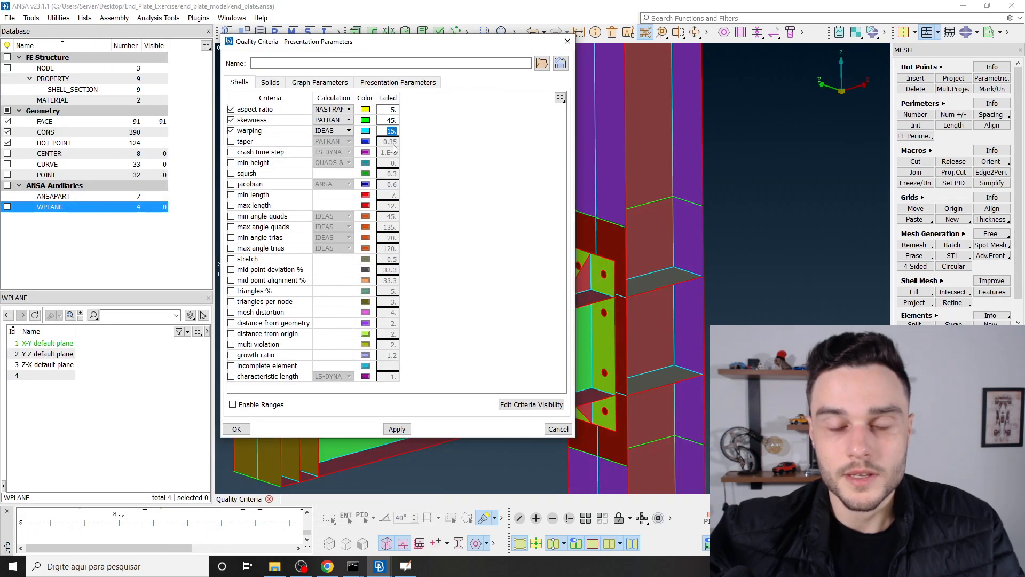
Step: Enable the jacobian criterion with the ANSA calculation and a failed limit of 0.6, matching the reference criteria
key("alt+Tab")
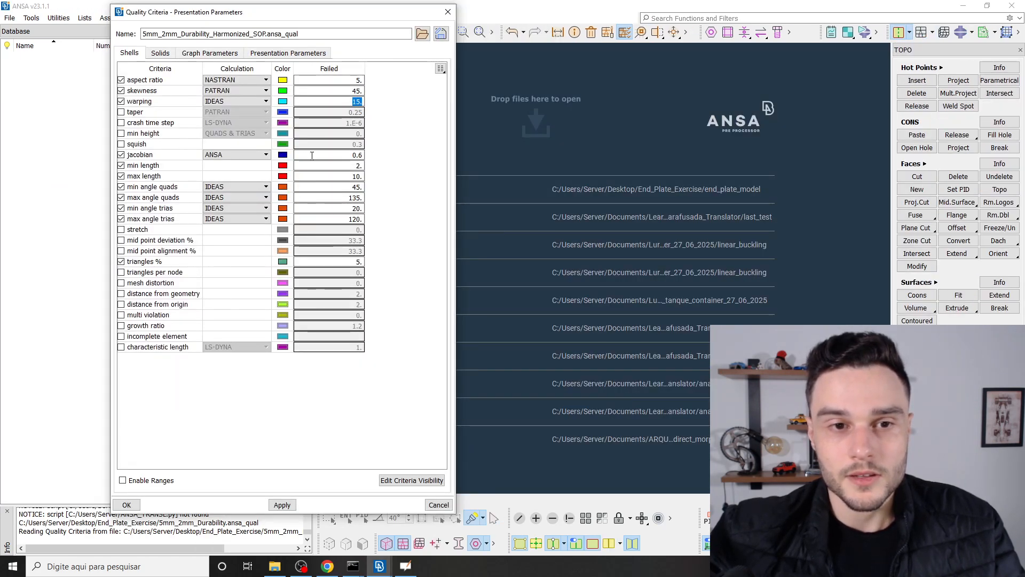
key("alt+Tab")
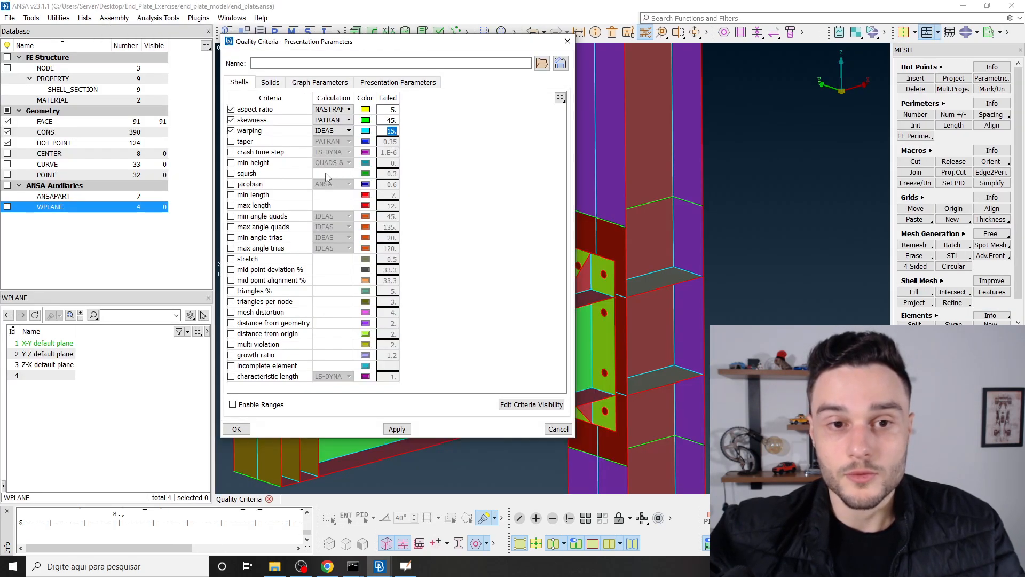
left_click(249, 184)
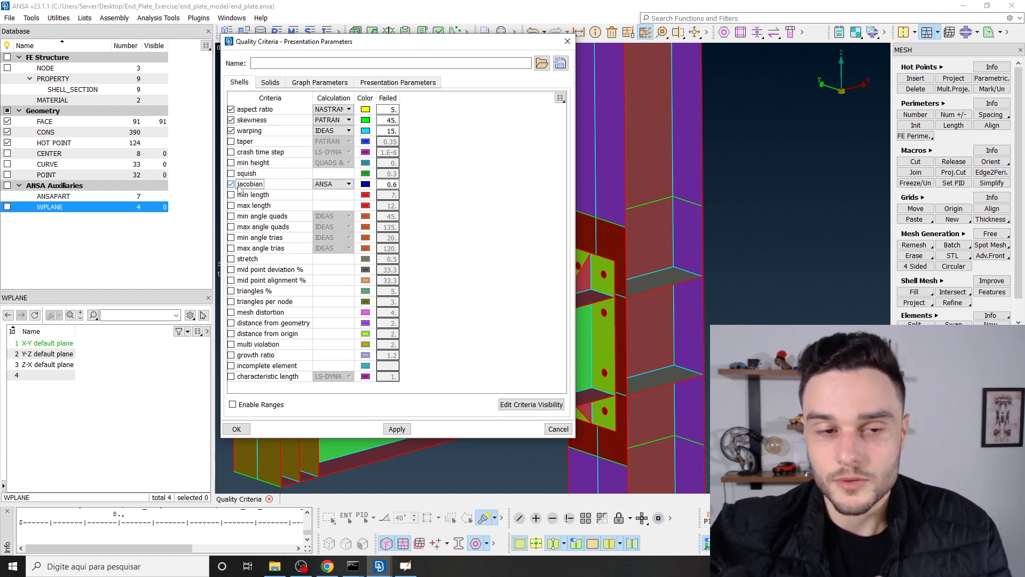
mouse_move(249, 190)
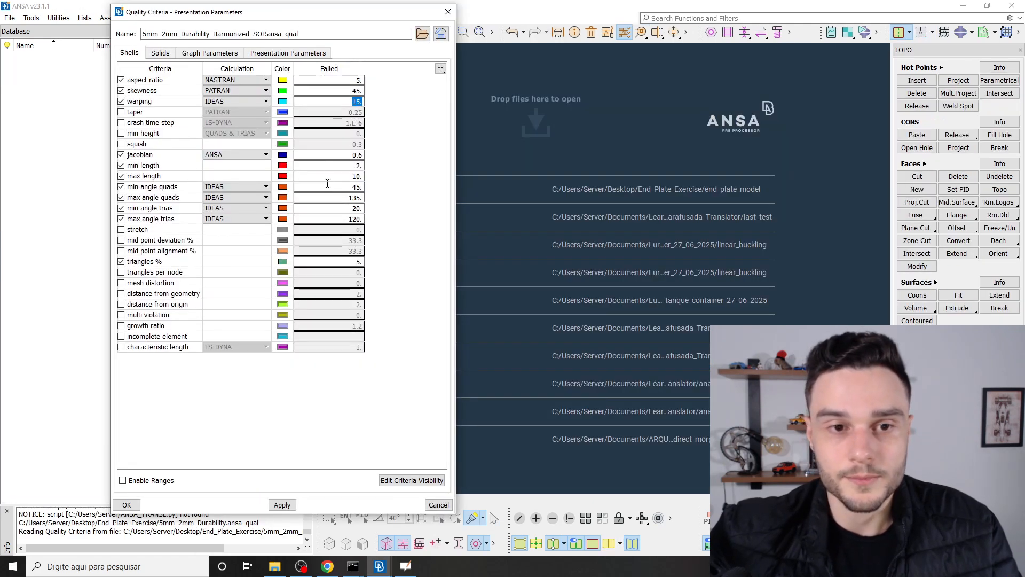
left_click(321, 156)
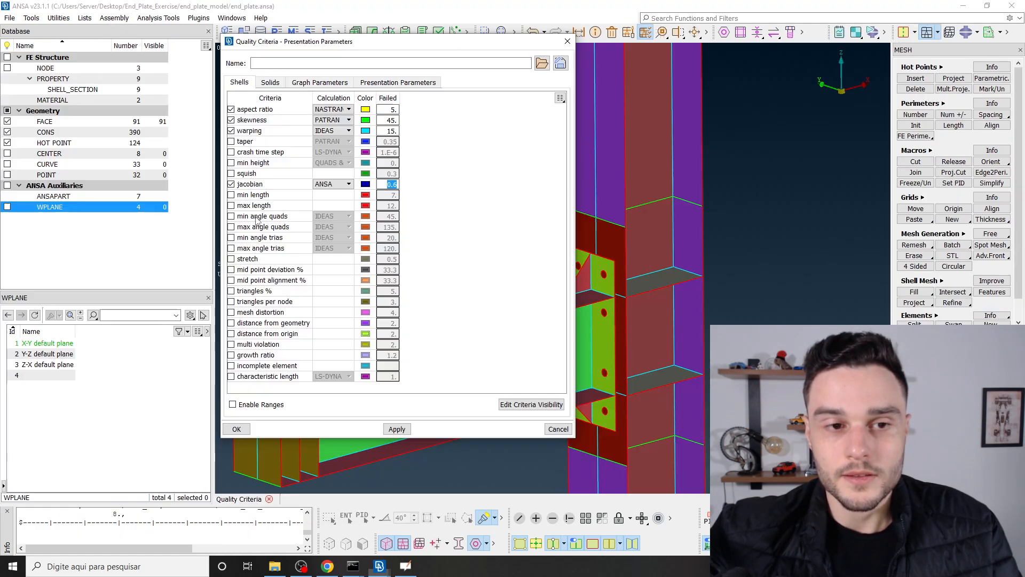
Step: Enable the min length and max length shell criteria with failed limits of 2 and 10
left_click(230, 194)
left_click(230, 205)
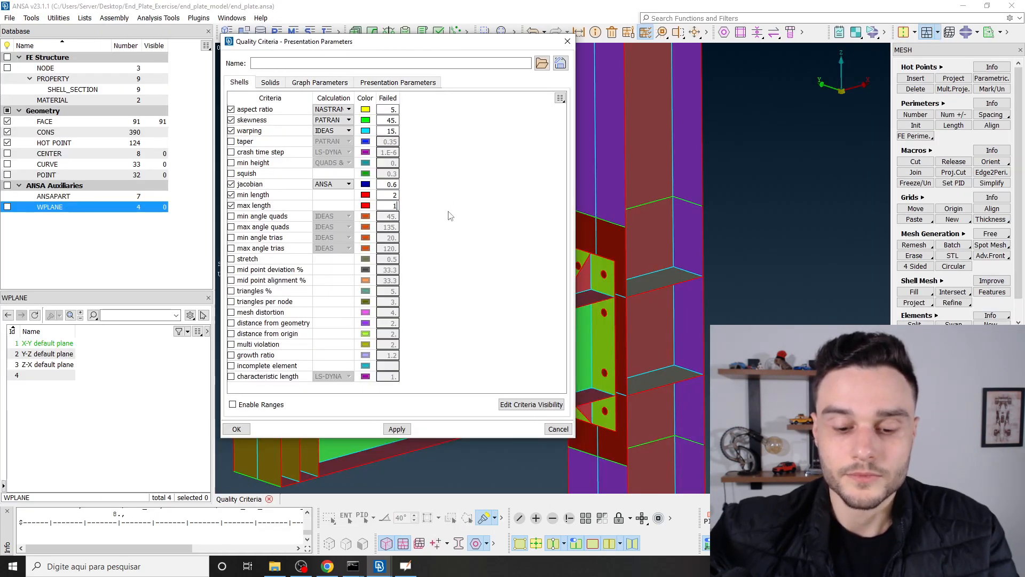
type("0")
left_click_drag(391, 195, 410, 196)
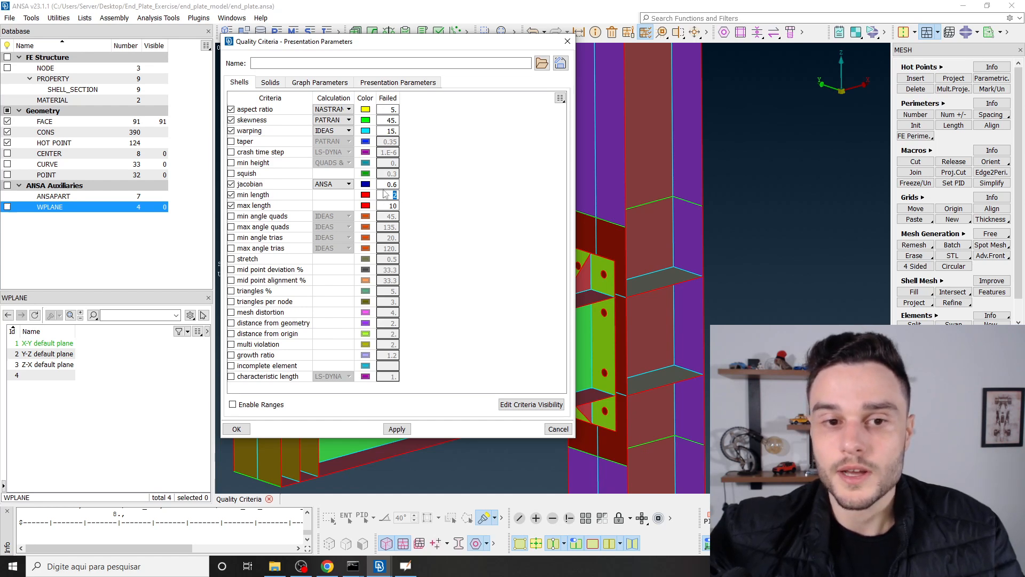
Step: Enable the min and max angle criteria for quads and trias with the IDEAS calculation, checking their limits against the reference session
left_click(231, 216)
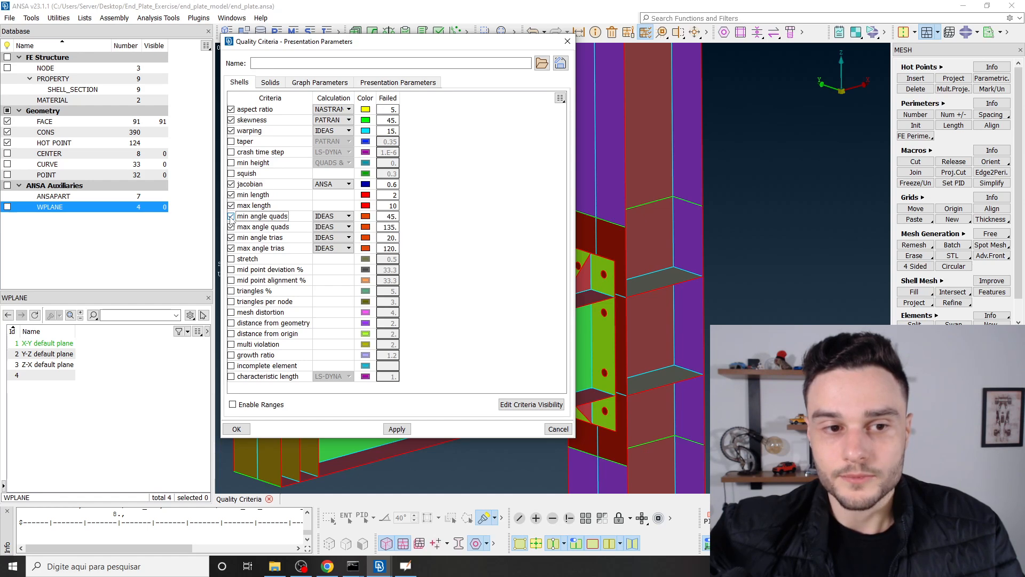
key("alt+Tab")
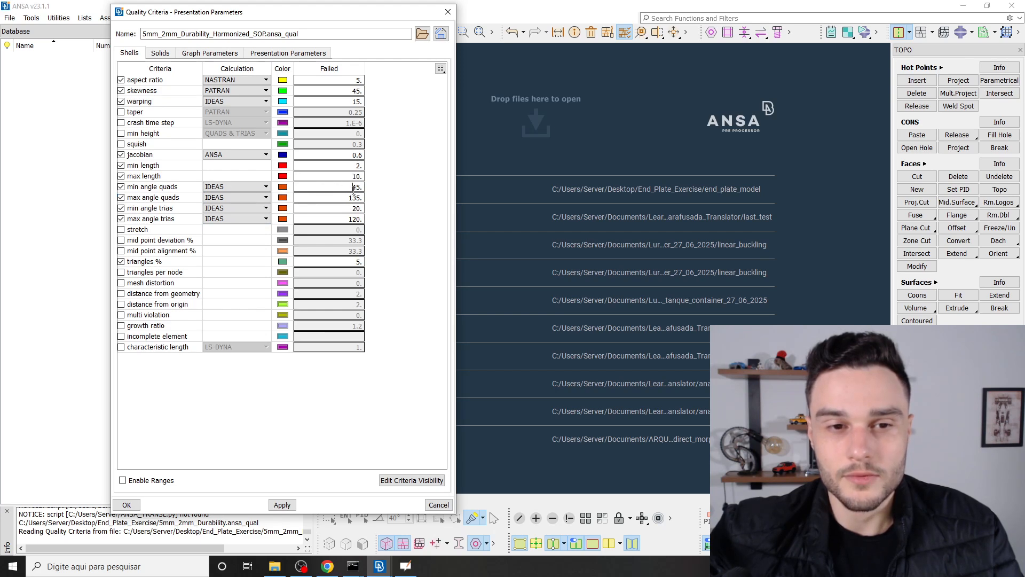
key("alt+Tab")
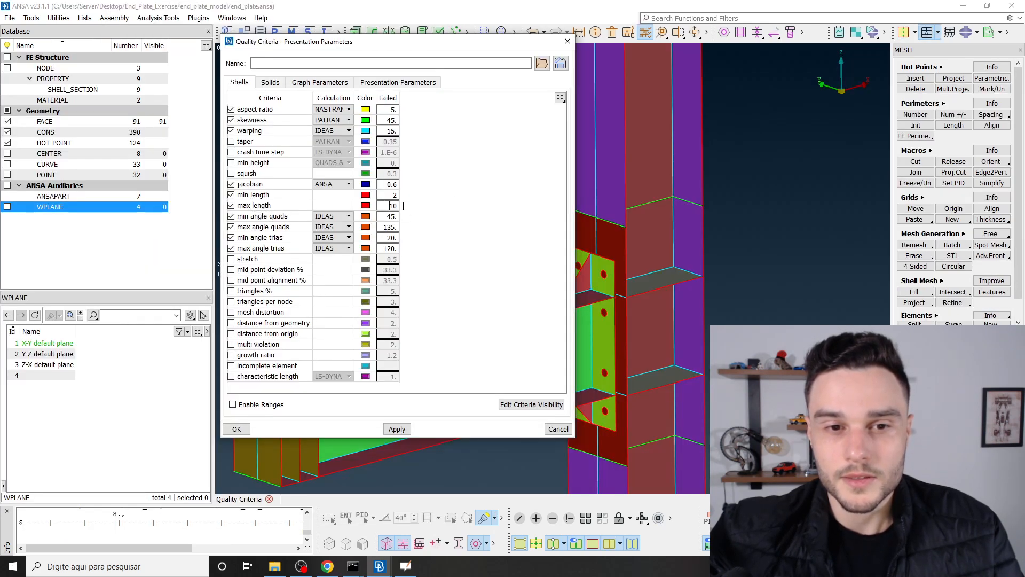
key("alt+Tab")
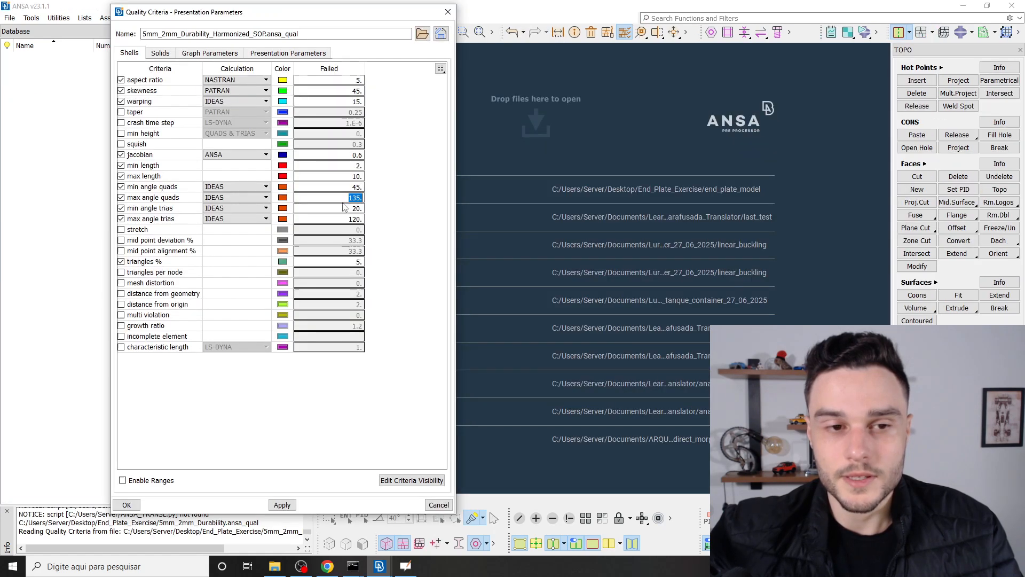
key("alt+Tab")
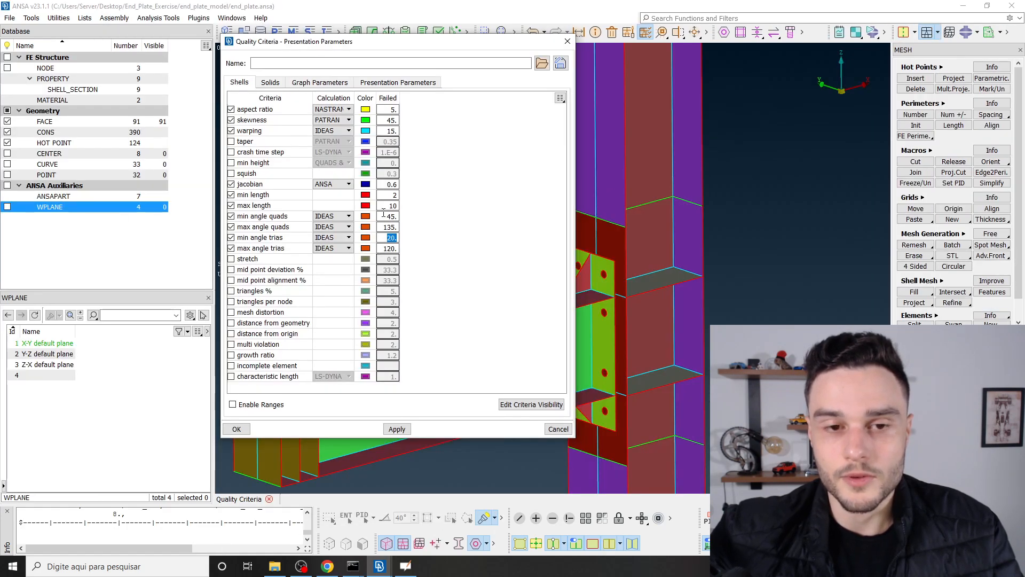
mouse_move(246, 219)
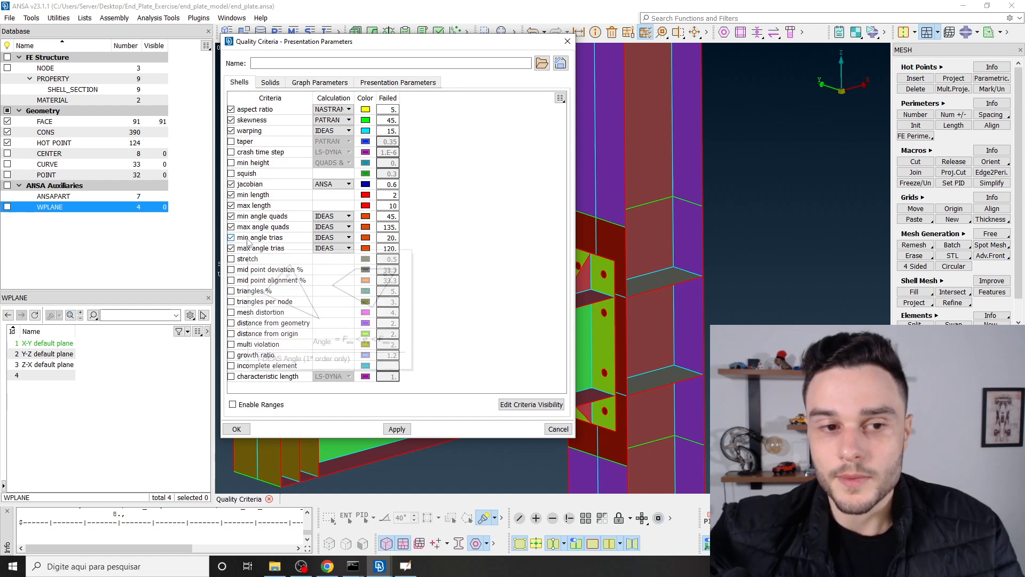
mouse_move(249, 251)
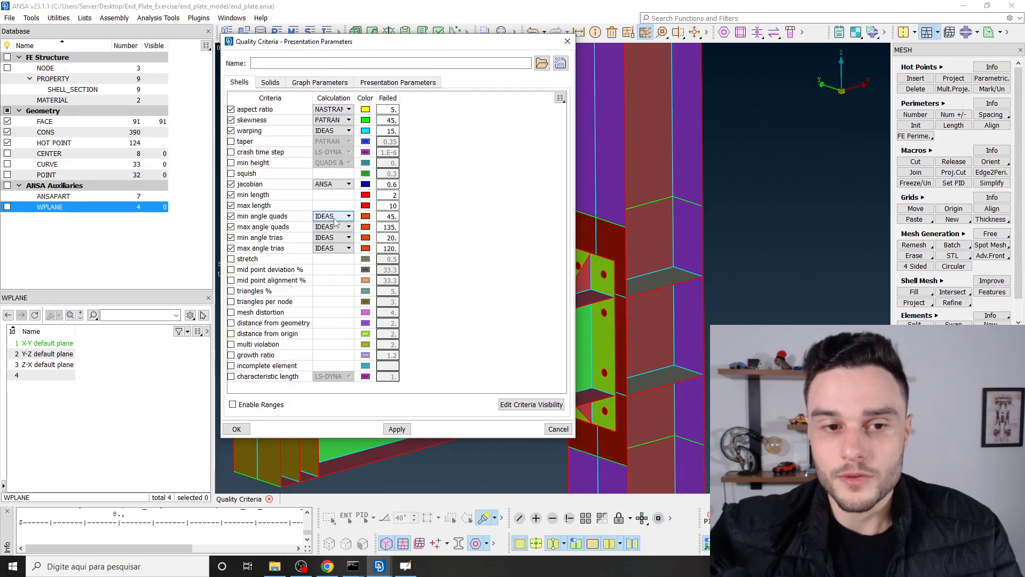
Step: Enable the triangles % criterion with a failed limit of 5
mouse_move(335, 222)
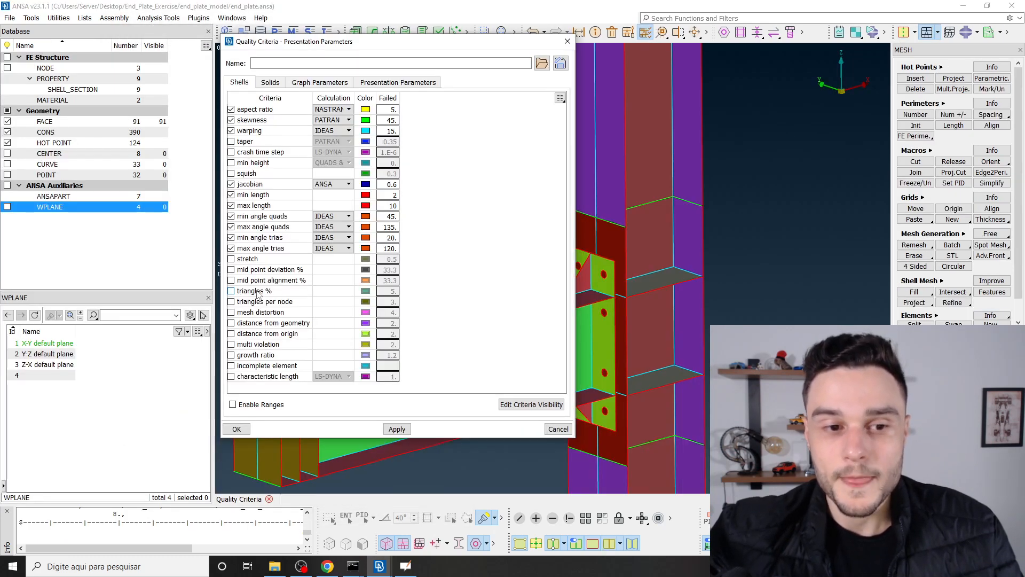
left_click(256, 291)
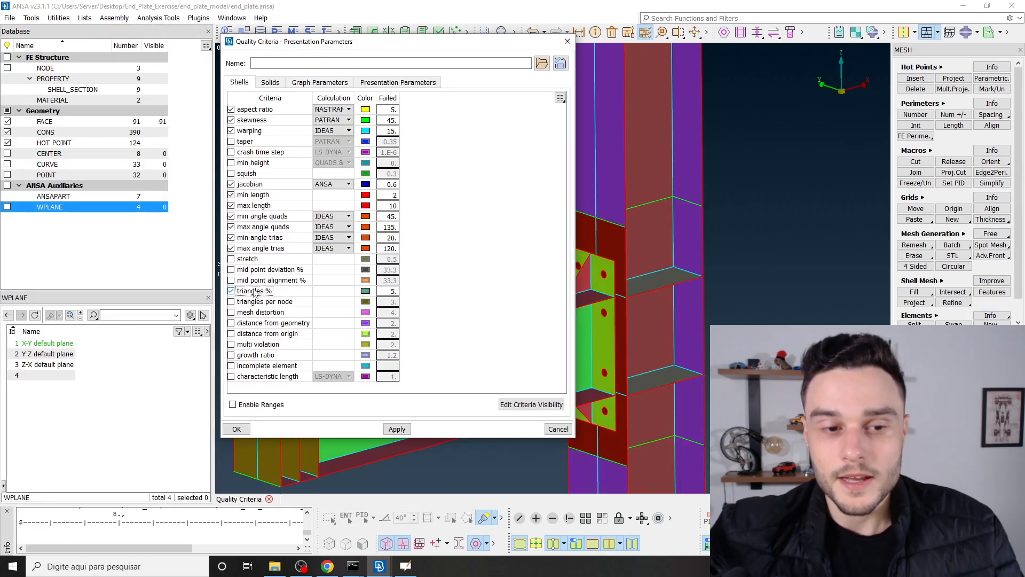
double_click(391, 291)
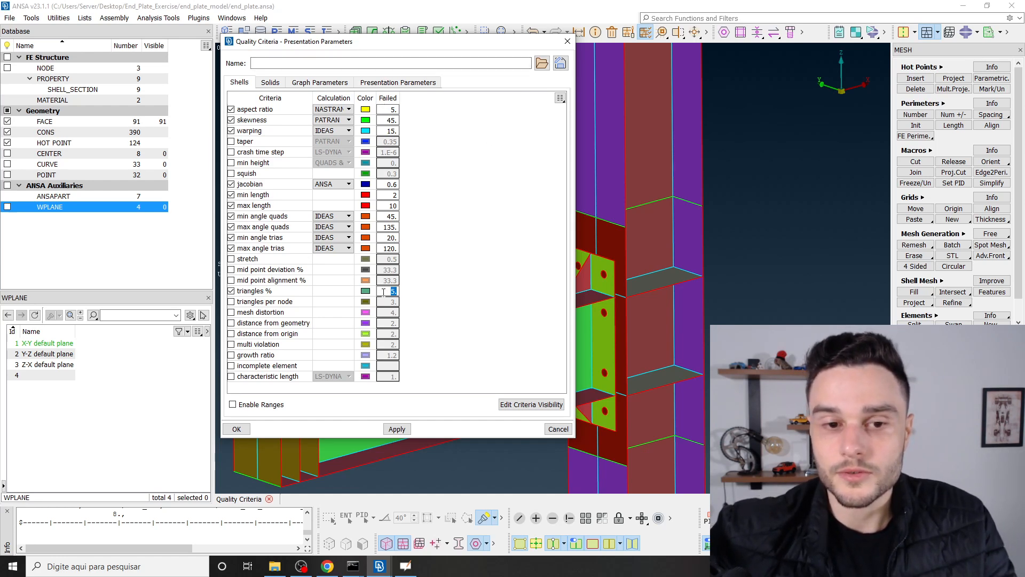
Step: Save the quality criteria as 5mm_quality_criteria.ansa_qual in the end_plate_model folder
left_click(559, 63)
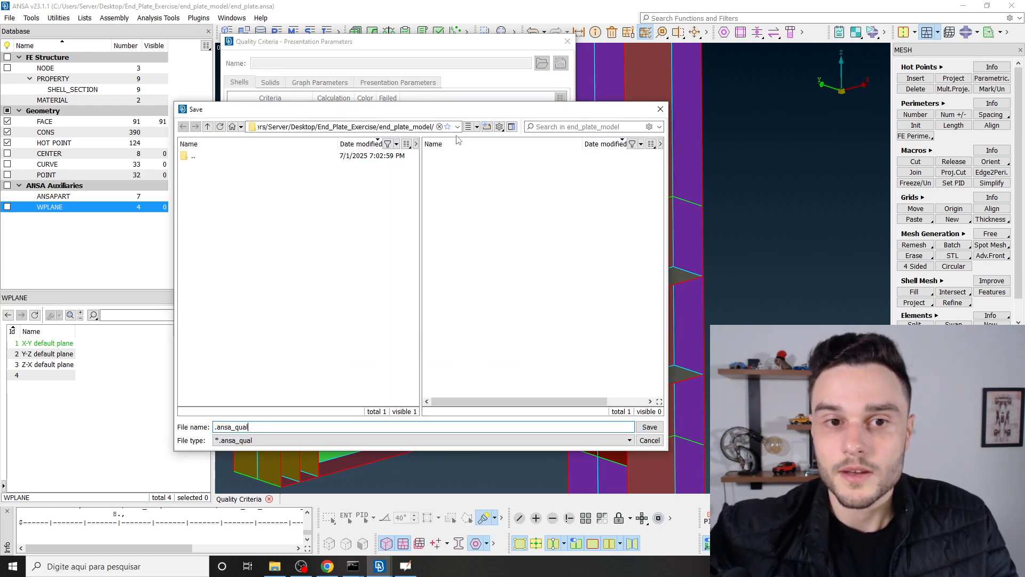
left_click(214, 426)
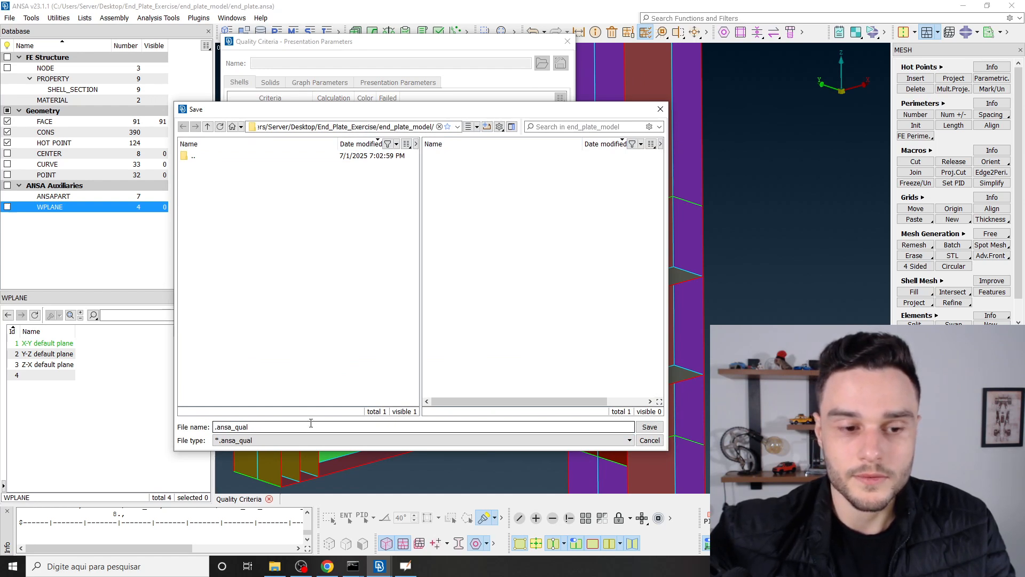
type("5mm_")
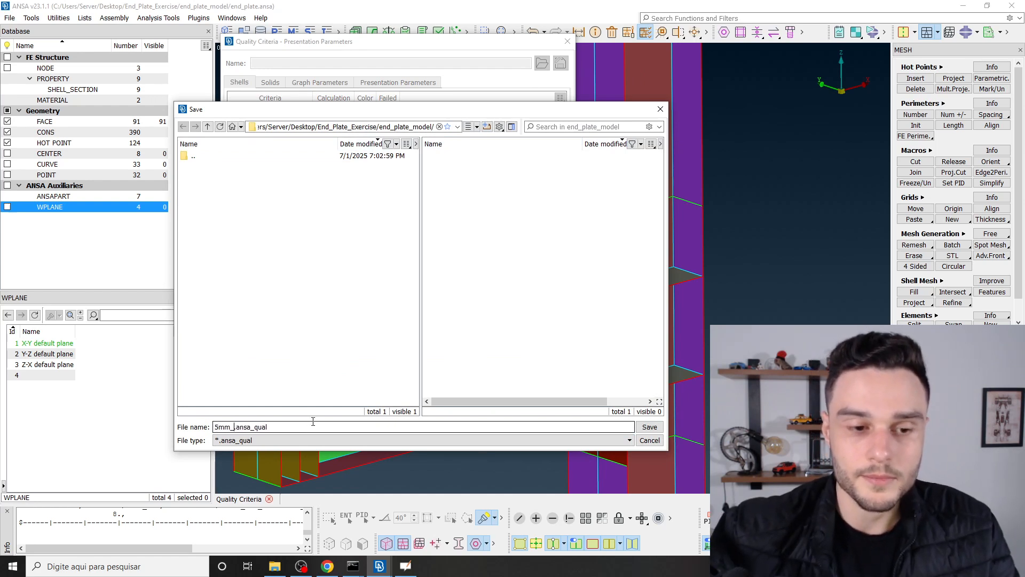
type("quality_criteria")
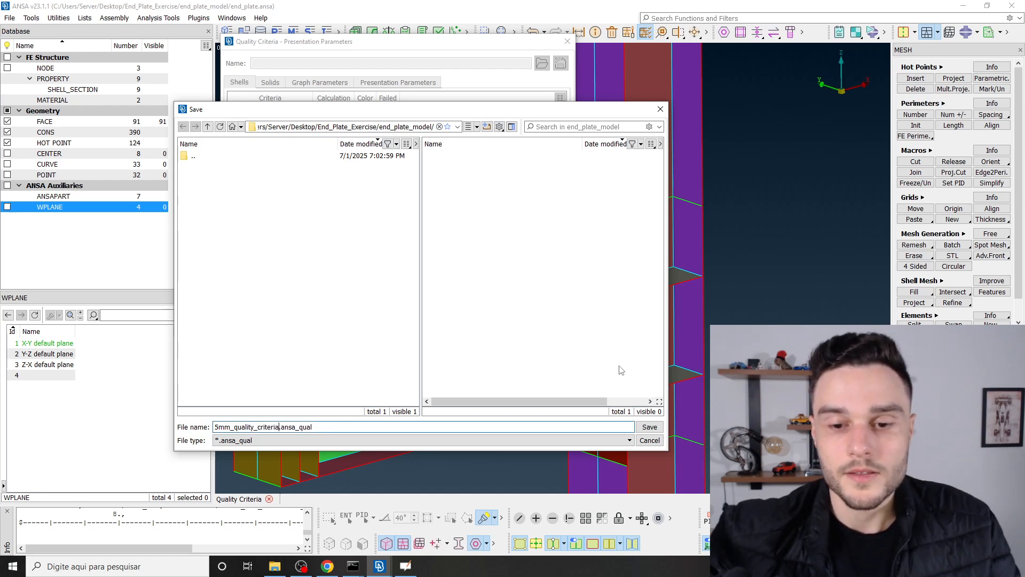
left_click(651, 427)
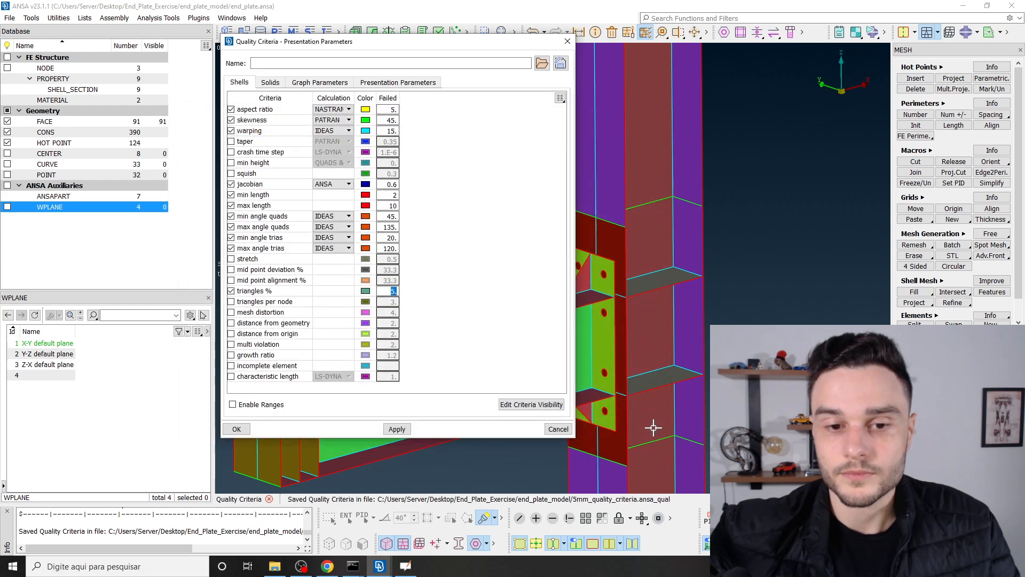
Step: Check for the saved 5mm_quality_criteria.ansa_qual file in the end_plate_model folder and look at the option for loading criteria files
left_click(274, 566)
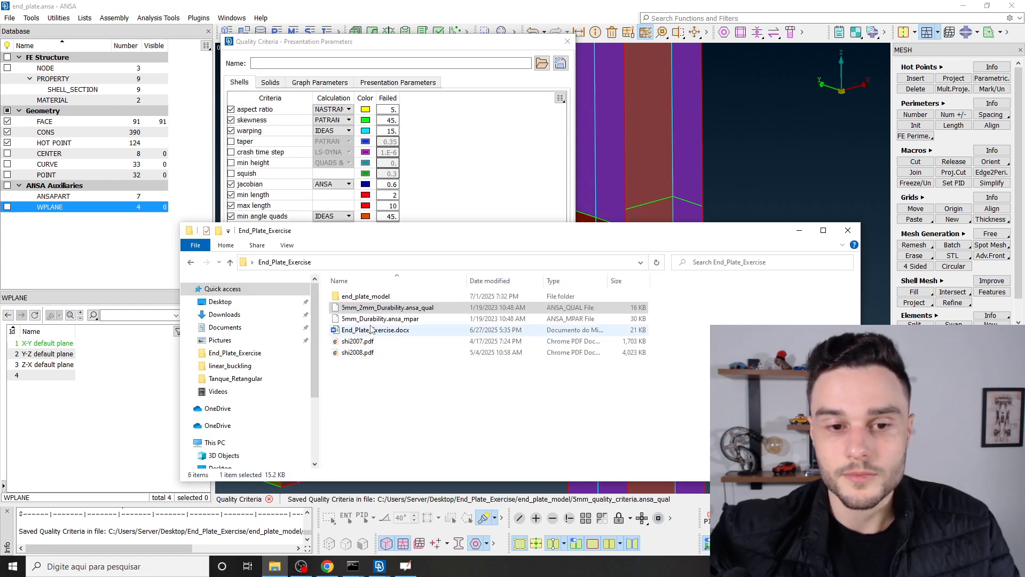
double_click(366, 295)
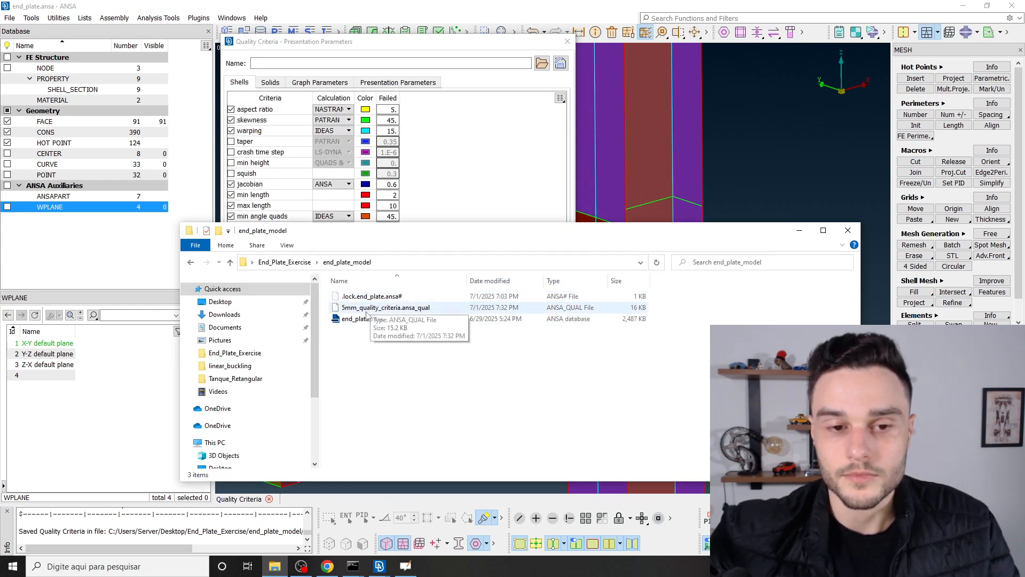
left_click(366, 311)
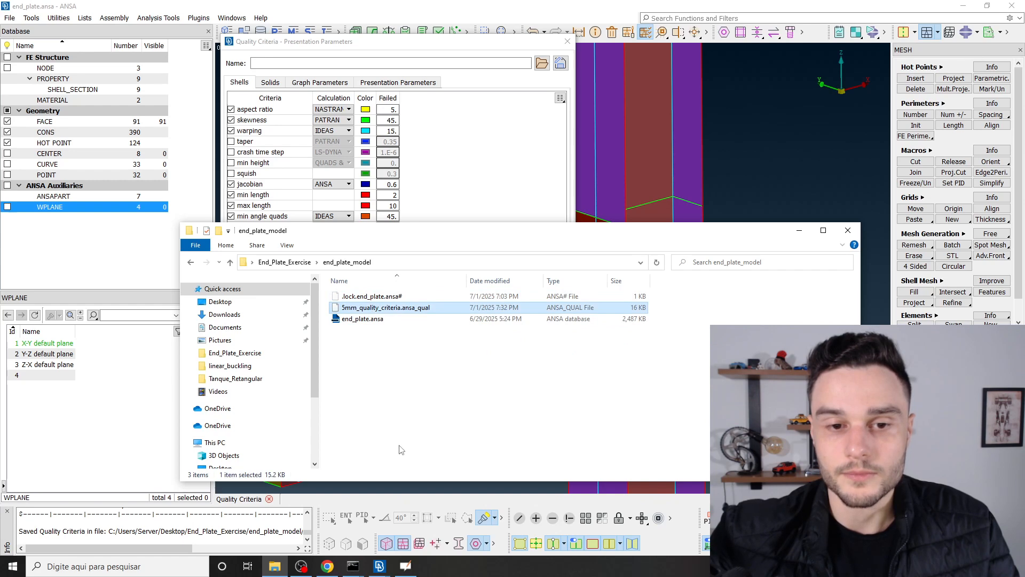
left_click(799, 230)
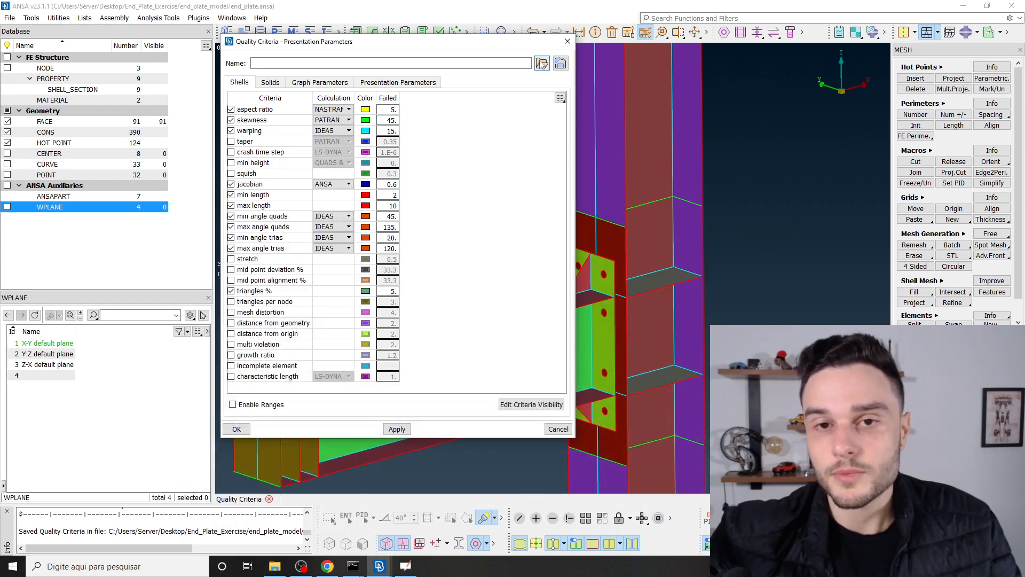
left_click(542, 64)
left_click(661, 106)
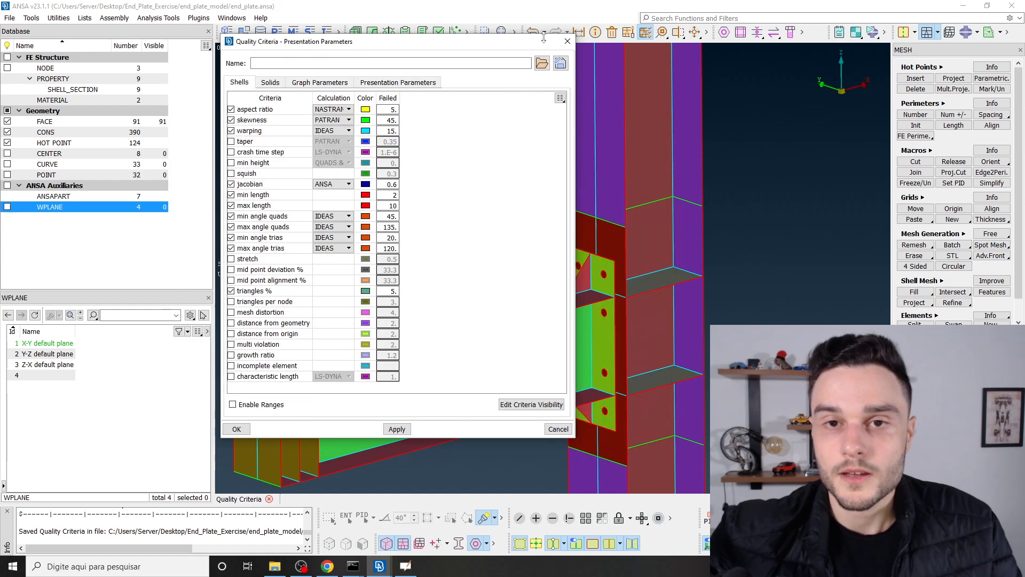
Step: Review the failed limits of the enabled shell criteria, apply them to the model and close the quality criteria settings
left_click(403, 430)
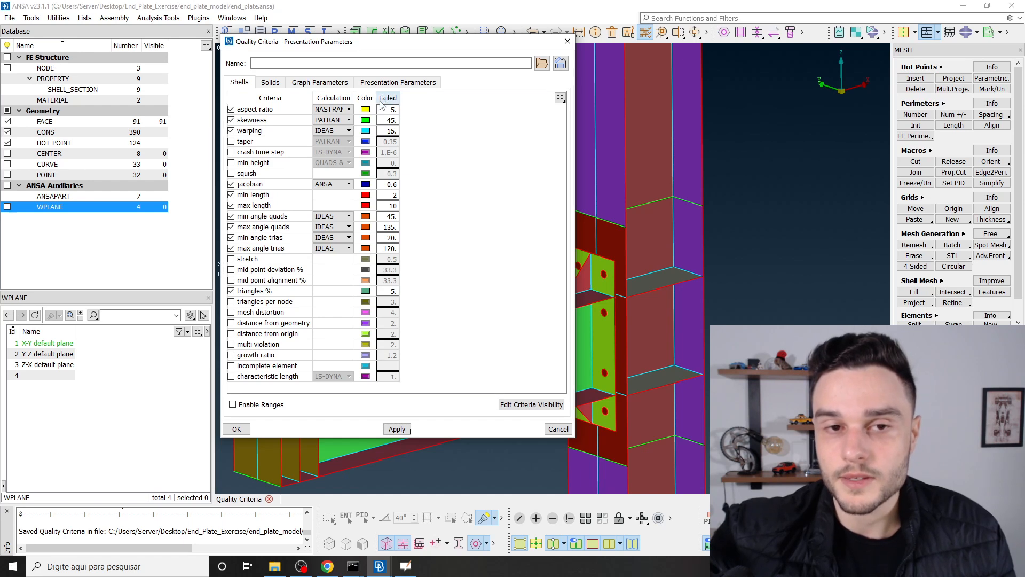
key("Tab")
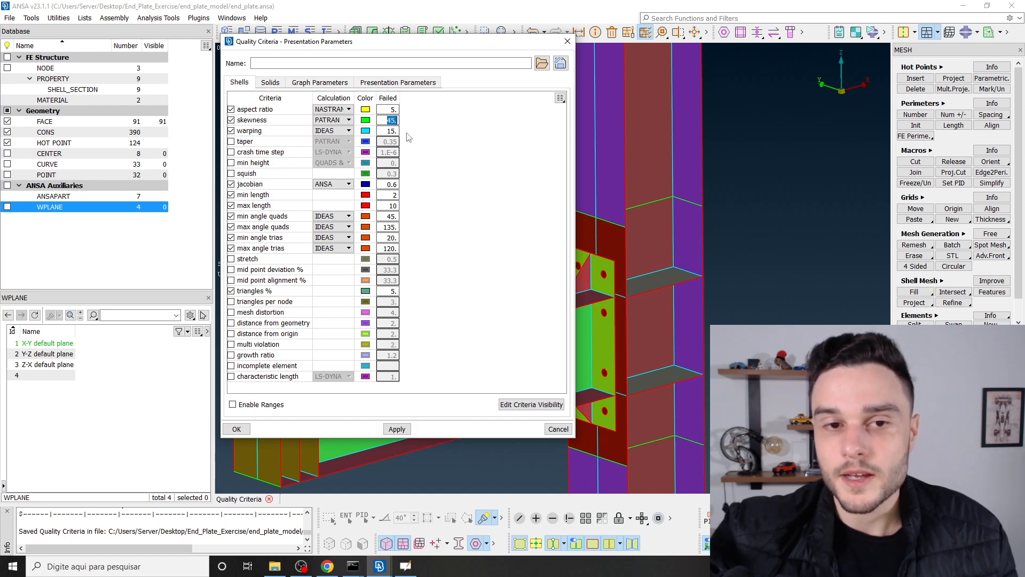
key("Tab")
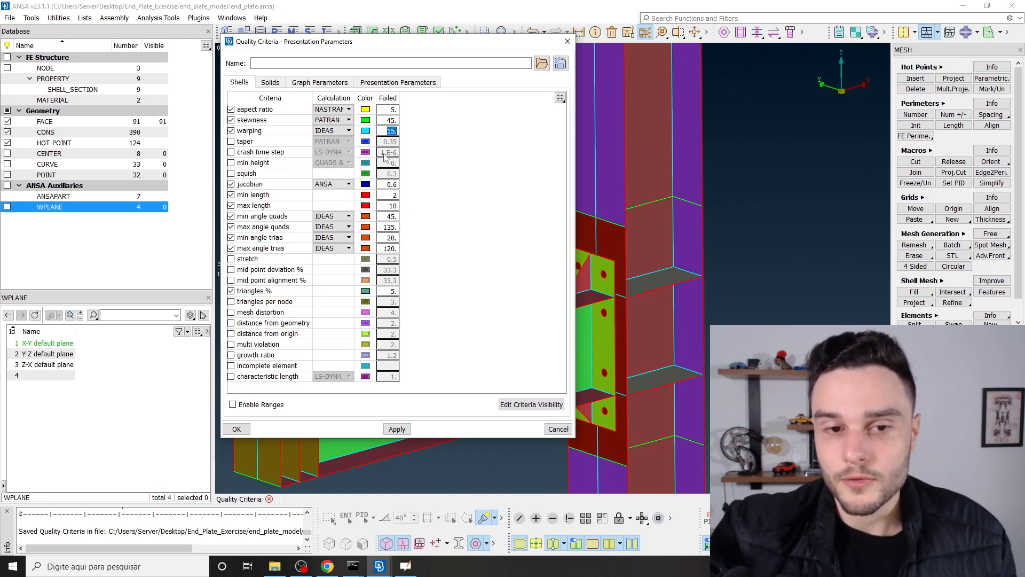
left_click(387, 120)
left_click(380, 131)
left_click(390, 184)
left_click(393, 205)
left_click(394, 195)
left_click(392, 216)
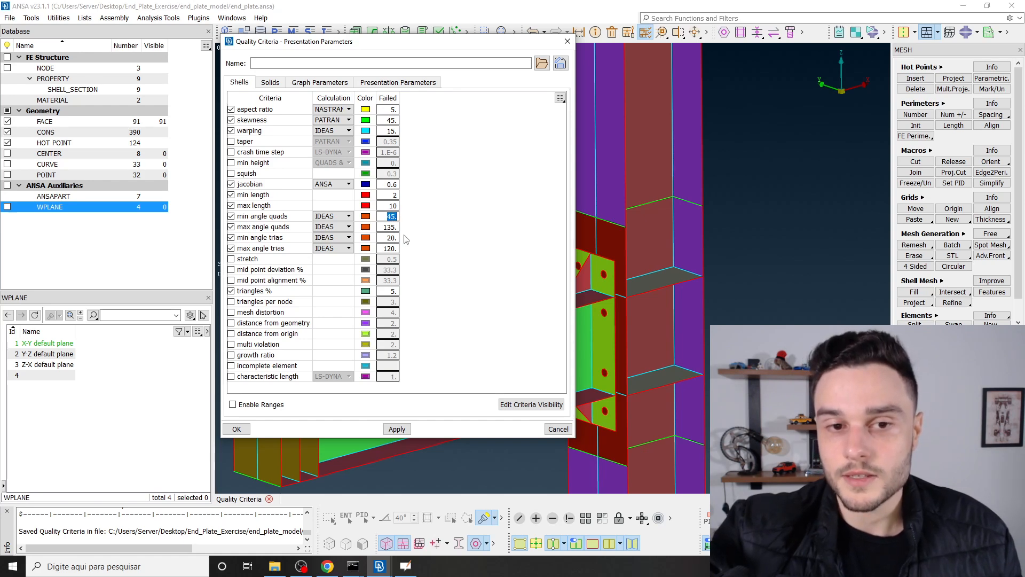
left_click(395, 429)
left_click(236, 429)
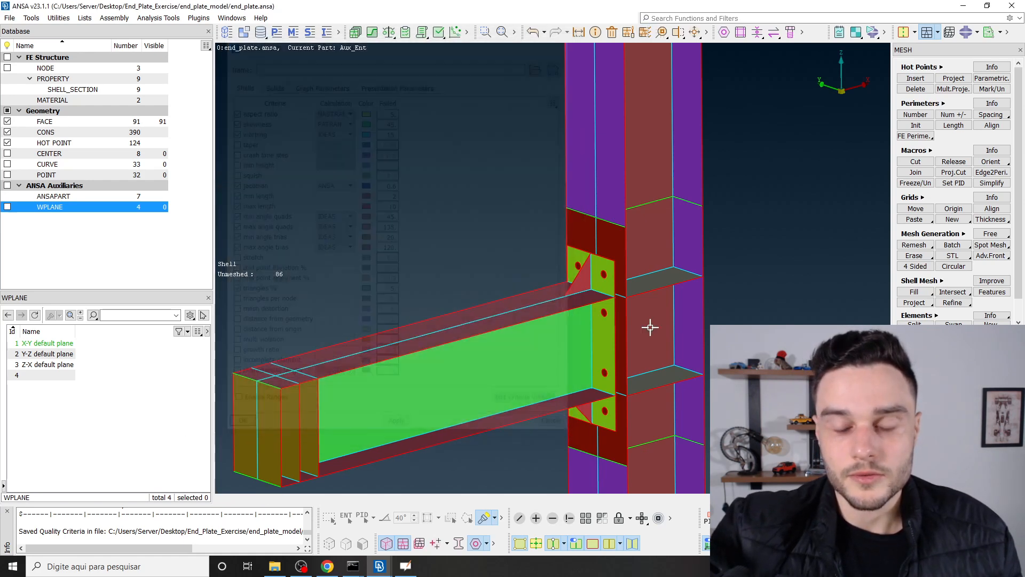
Step: View the whole beam-to-column assembly and save the end_plate.ansa database under its existing name
scroll(528, 226, "down", 3)
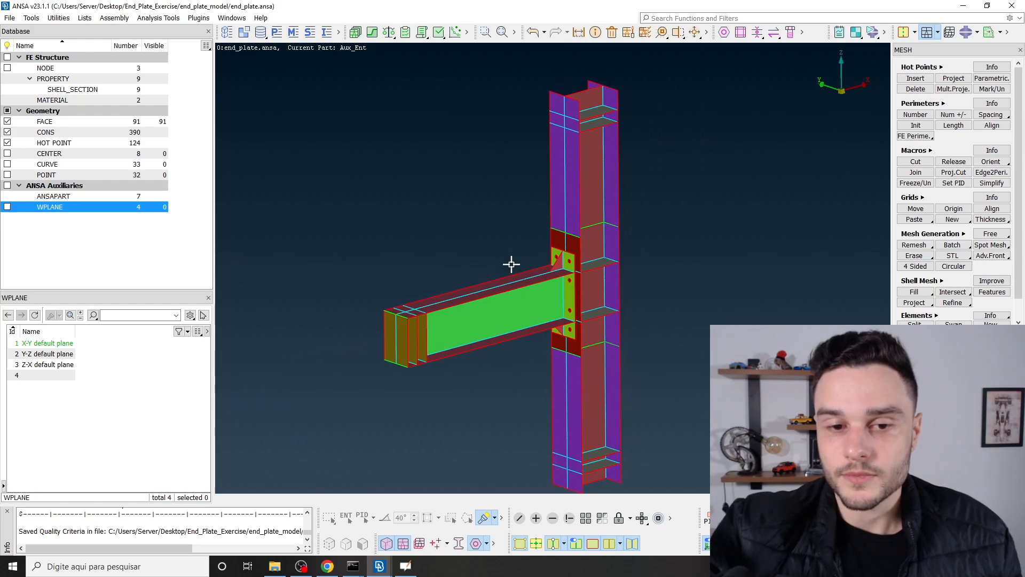
left_click_drag(508, 266, 511, 274, "ctrl")
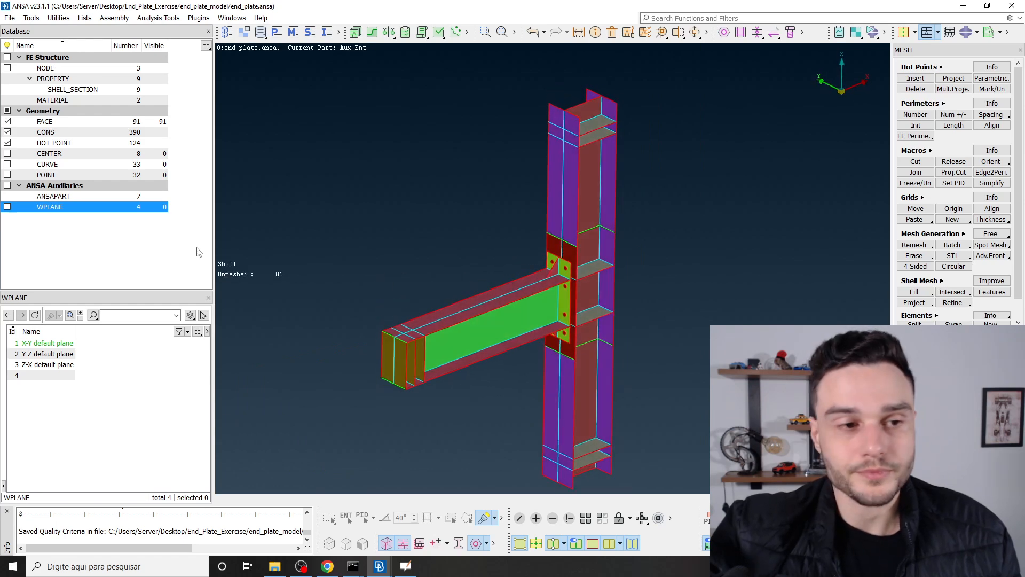
left_click(156, 241)
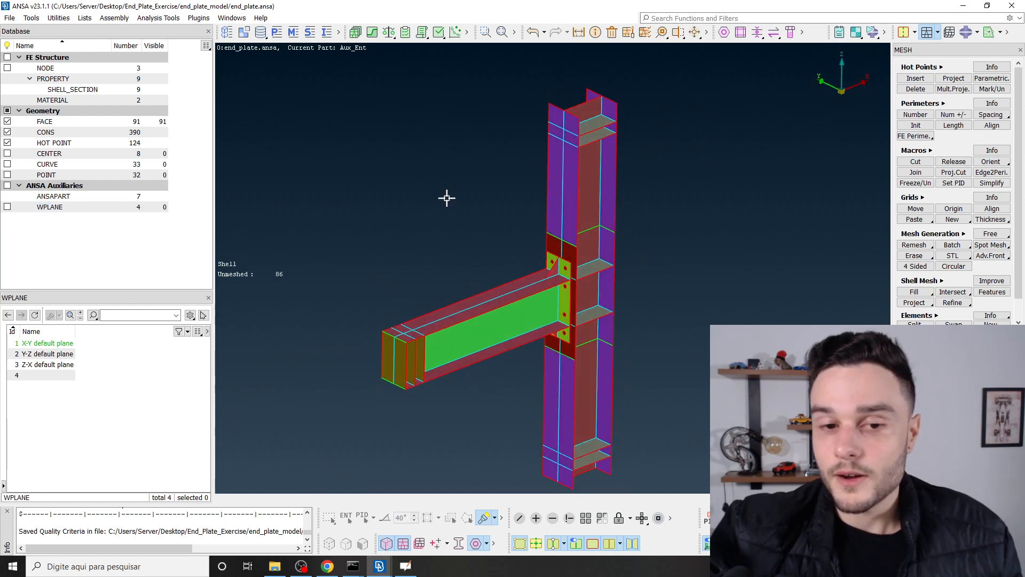
left_click(9, 18)
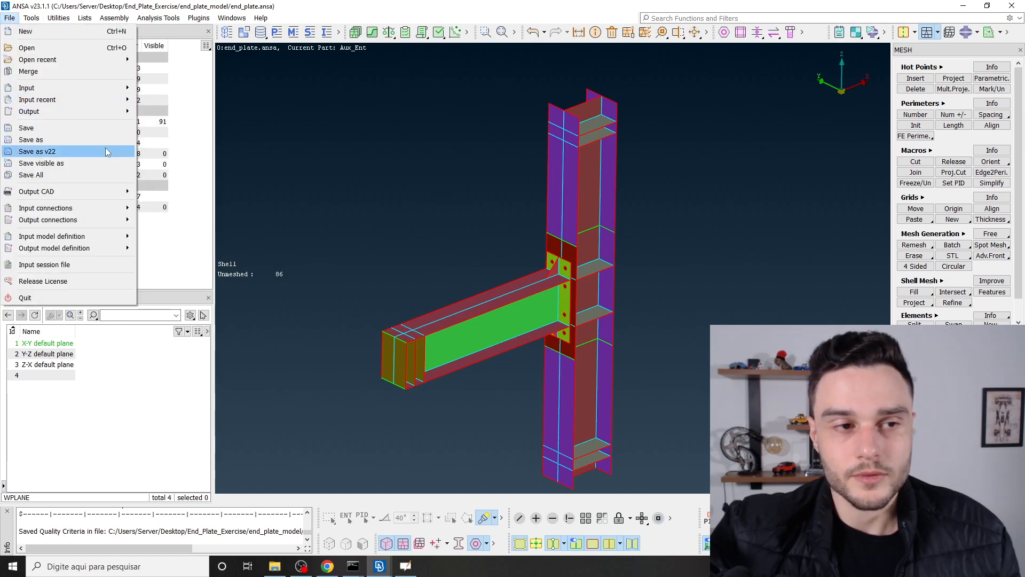
left_click(46, 128)
Step: Widen the mesh tools area so the function names are readable and reveal the additional Mesh Generation functions
scroll(555, 176, "up", 5)
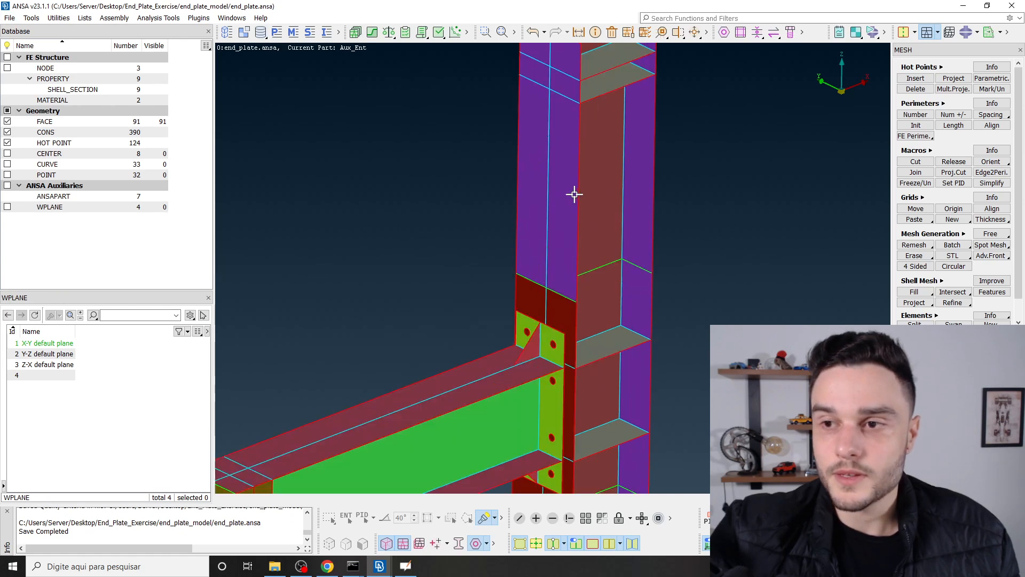
scroll(554, 180, "down", 5)
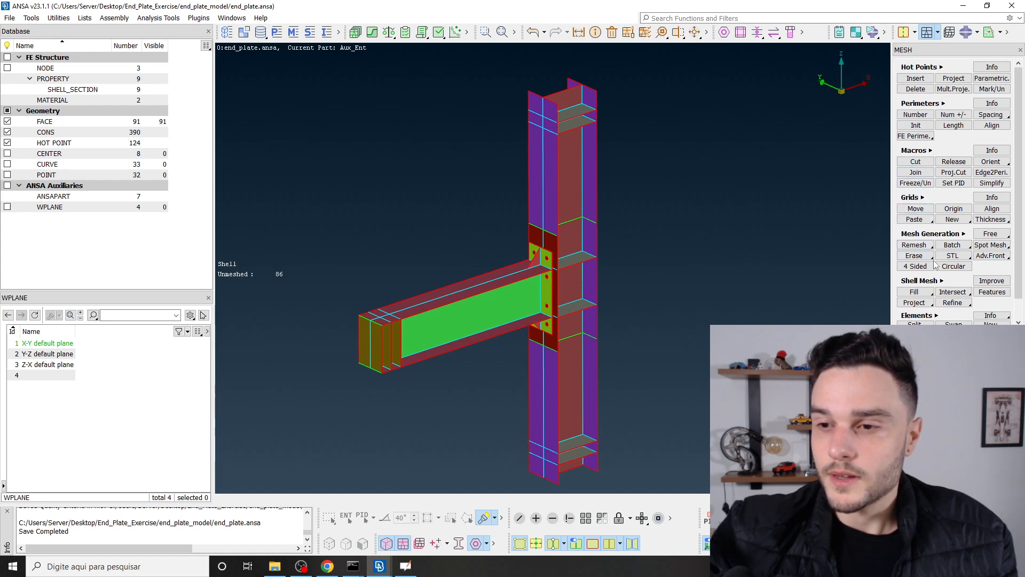
left_click_drag(889, 194, 841, 194)
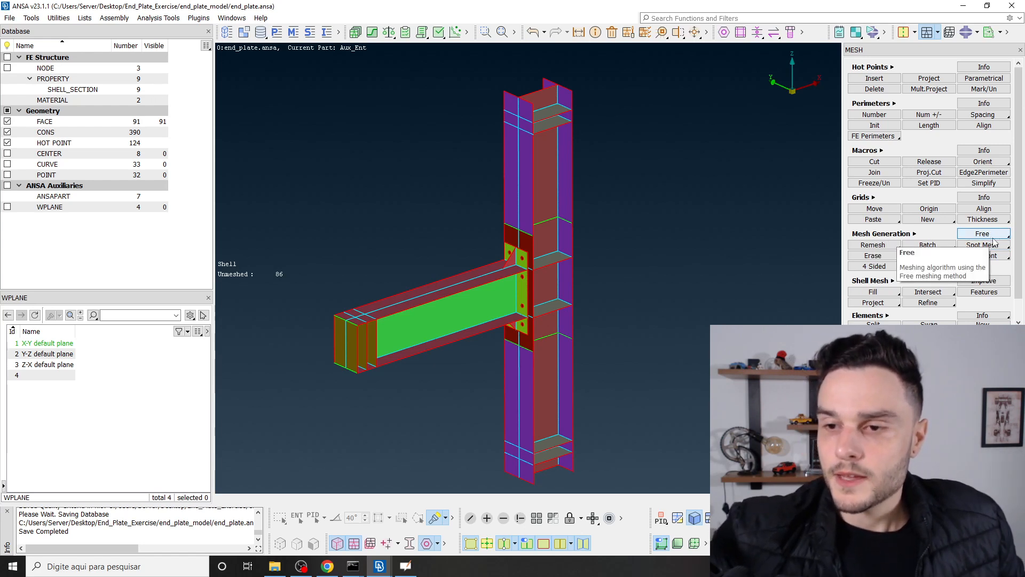
left_click(904, 237)
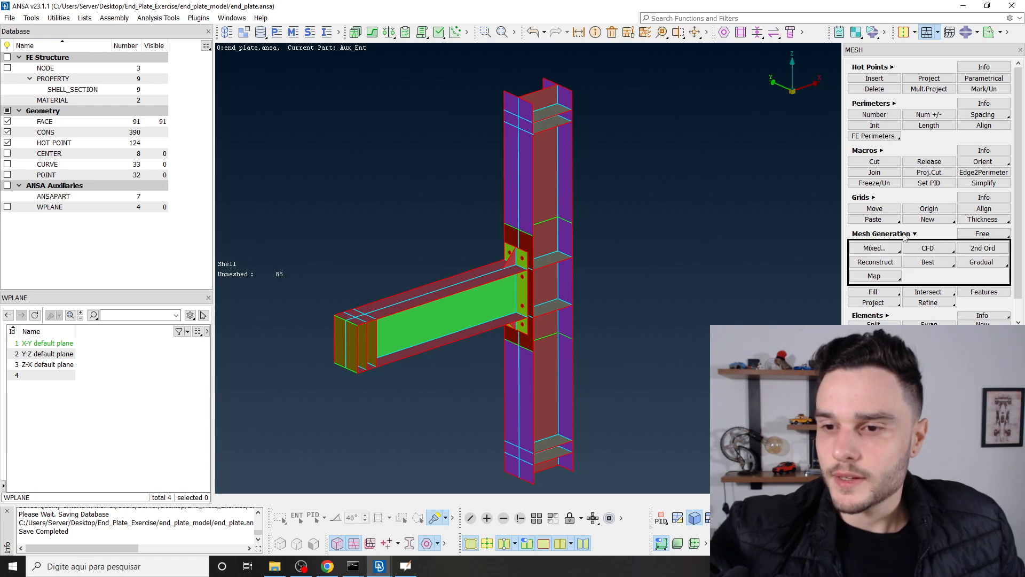
Step: Compare the standard Mesh Generation functions with the additional ones, such as Best, and leave the additional set shown
left_click(905, 237)
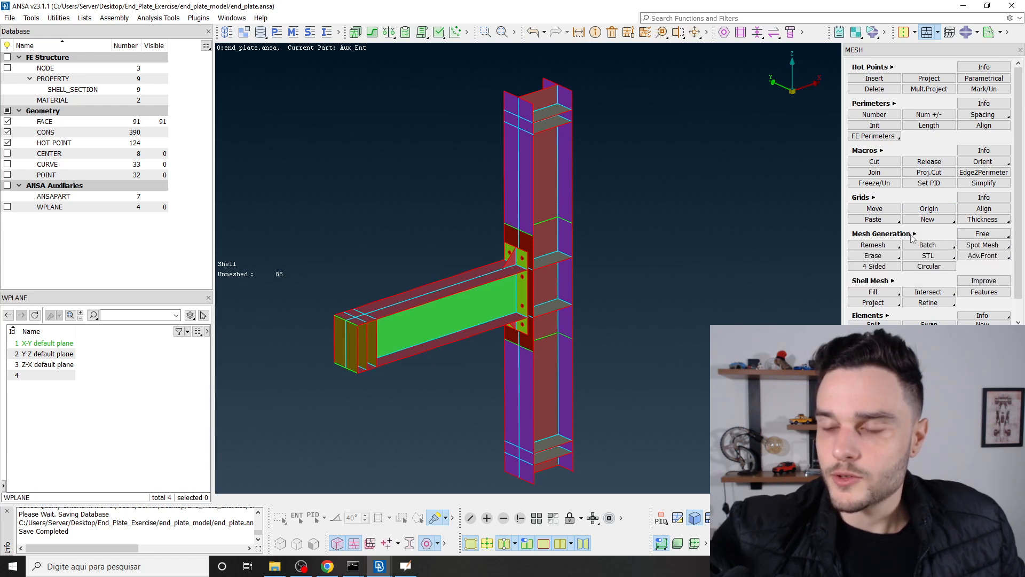
left_click(911, 237)
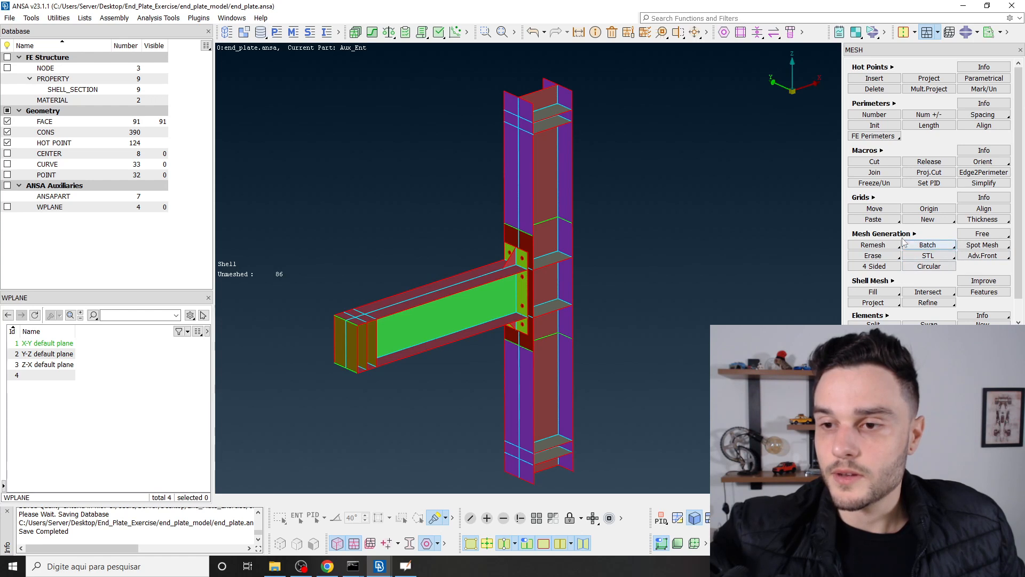
mouse_move(911, 235)
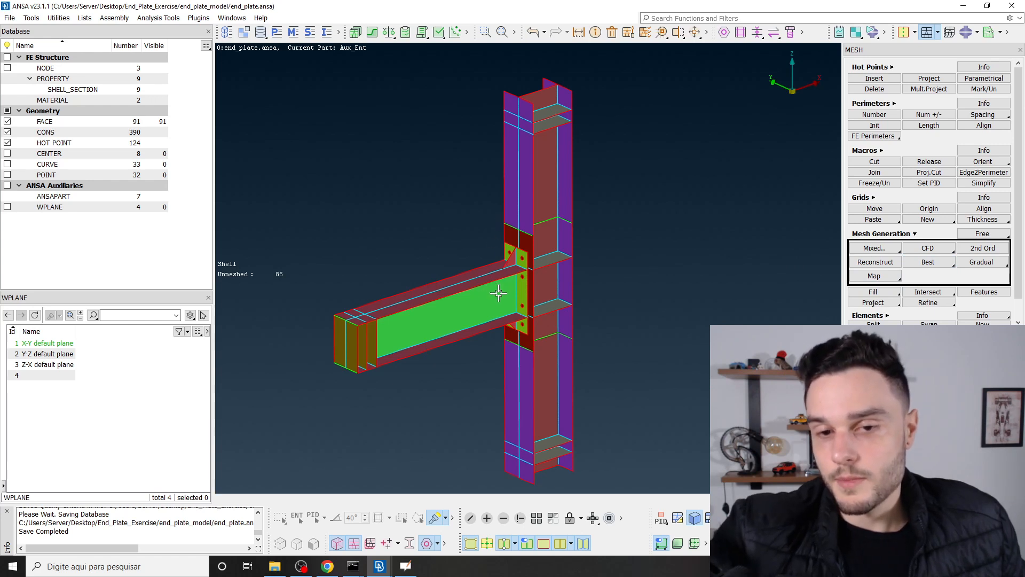
scroll(497, 290, "up", 3)
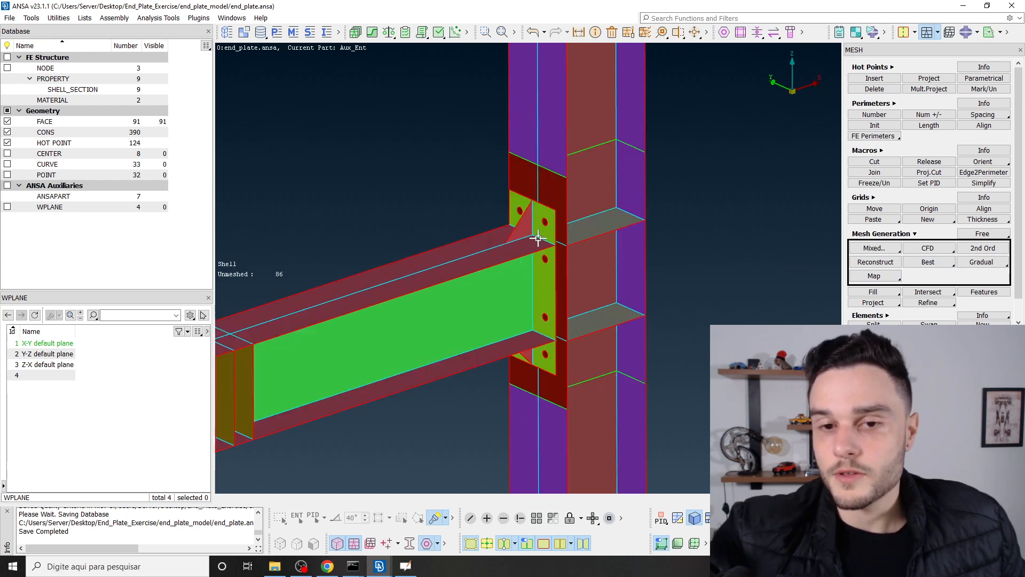
scroll(645, 222, "down", 3)
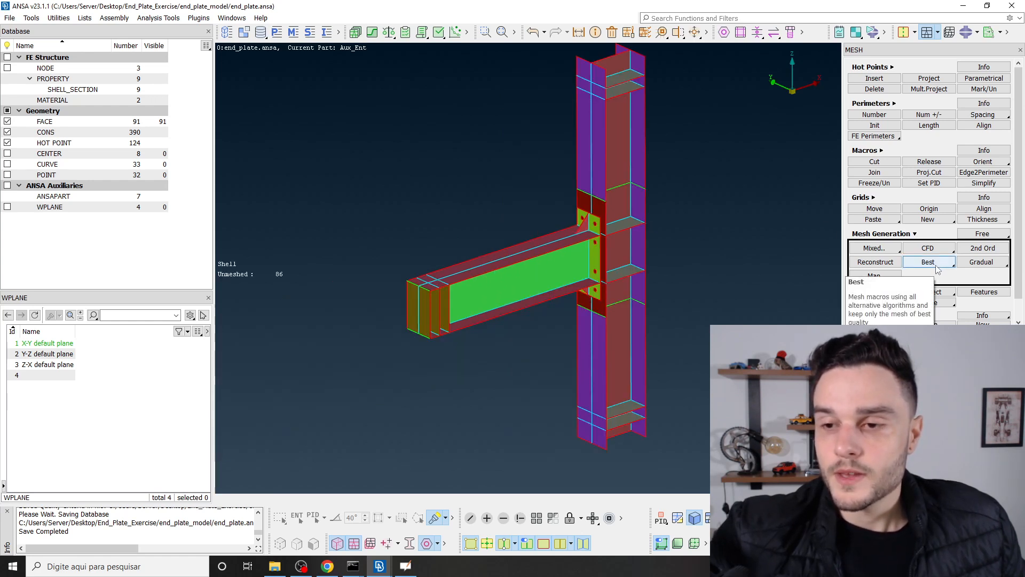
left_click(891, 236)
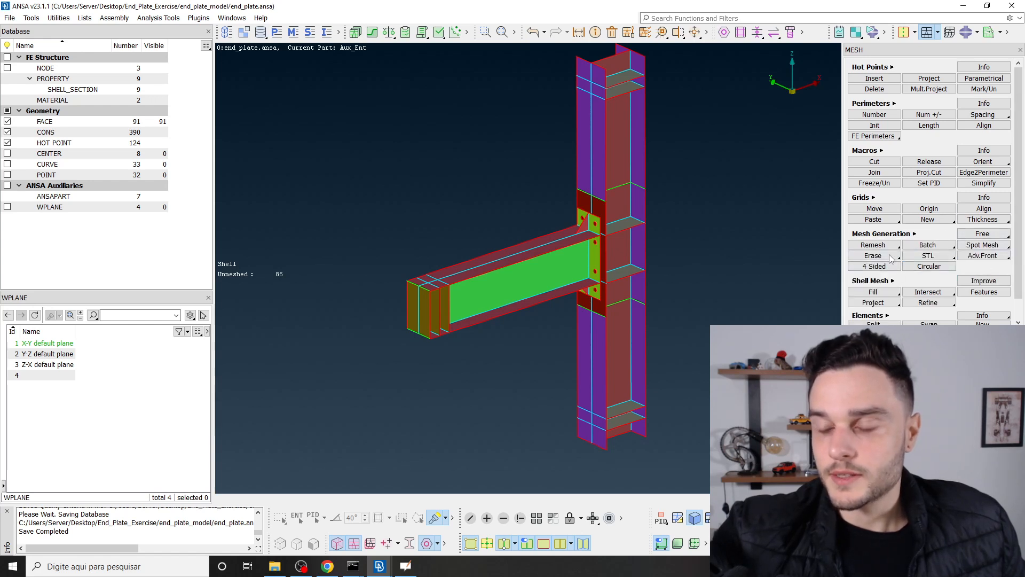
left_click(896, 236)
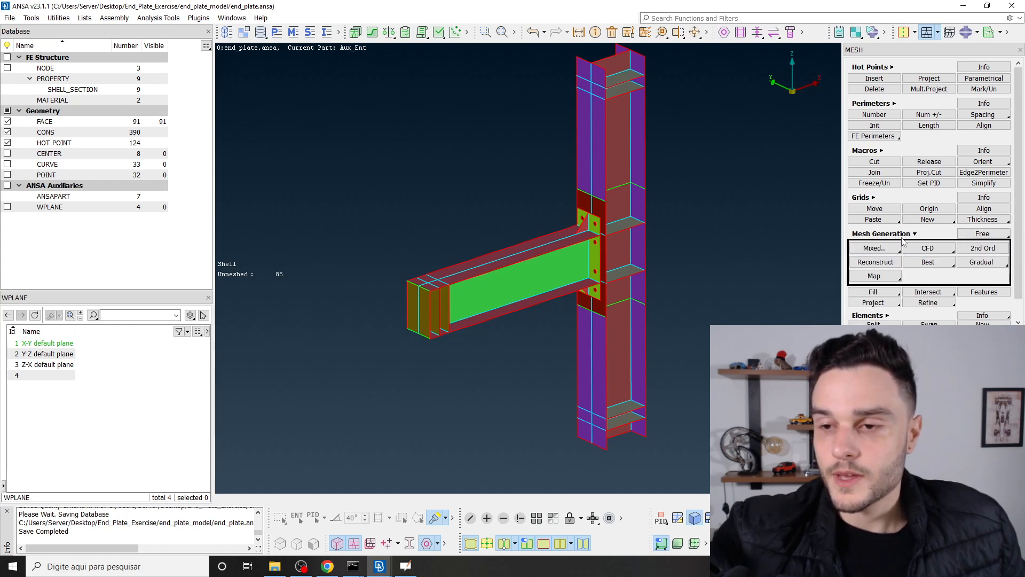
Step: Mesh one half of the outermost plate at the beam's free end using Best on selected faces with mixed elements
right_click(931, 263)
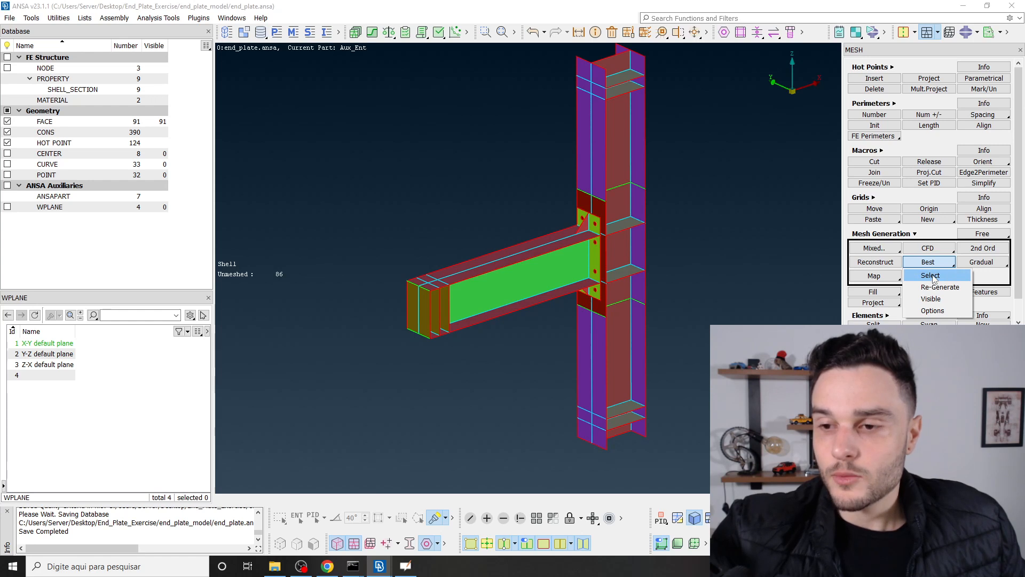
left_click(932, 276)
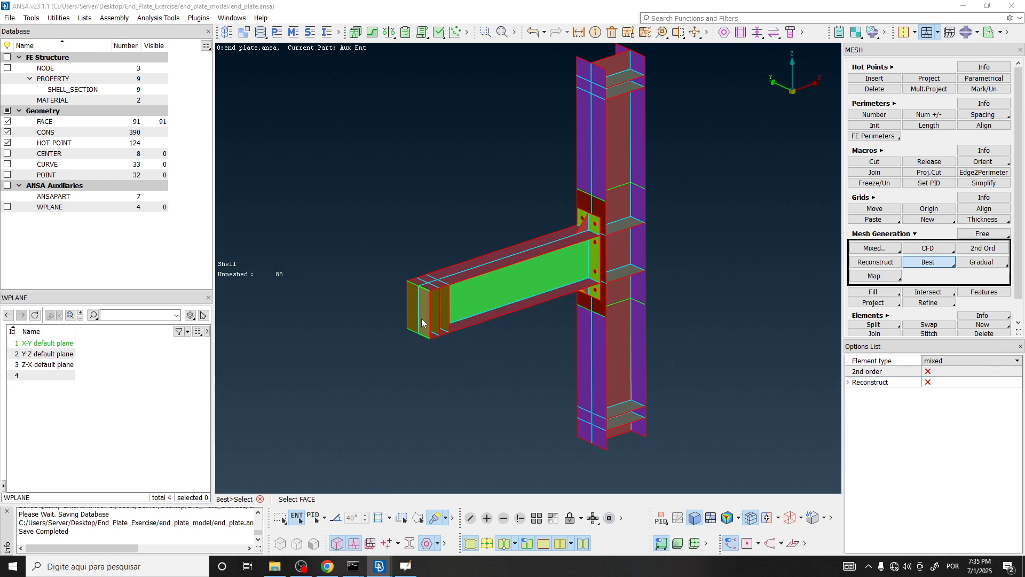
scroll(422, 323, "up", 10)
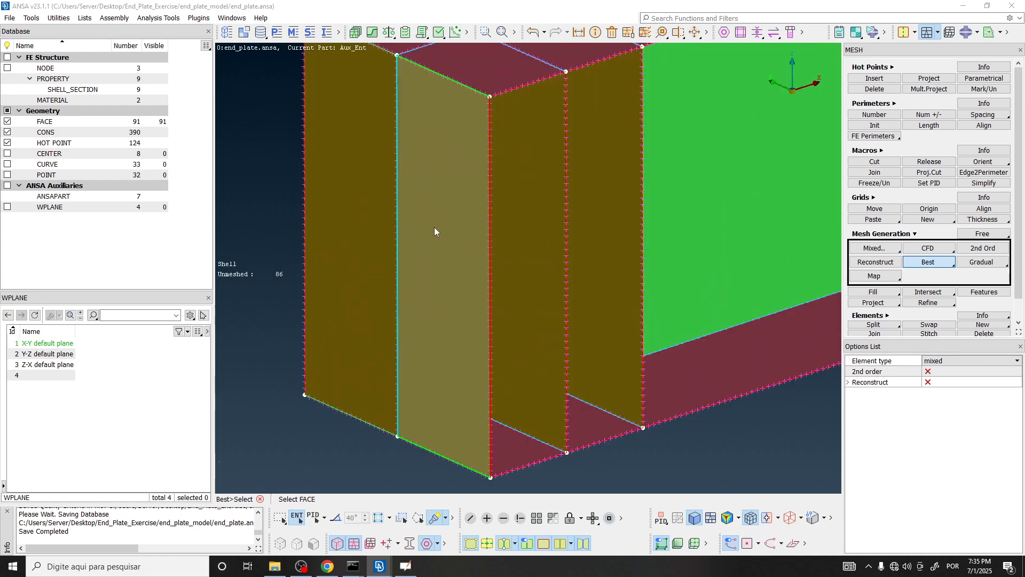
left_click(438, 219)
middle_click(437, 219)
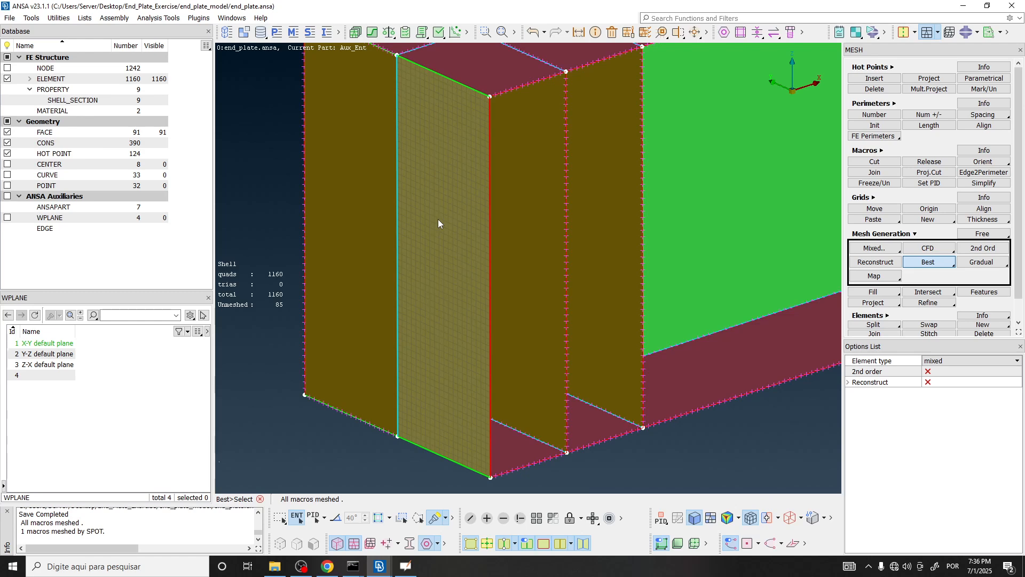
Step: Check the trial mesh on the end face, then select all faces of the assembly and mesh them with Best
scroll(472, 191, "down", 3)
scroll(446, 133, "up", 9)
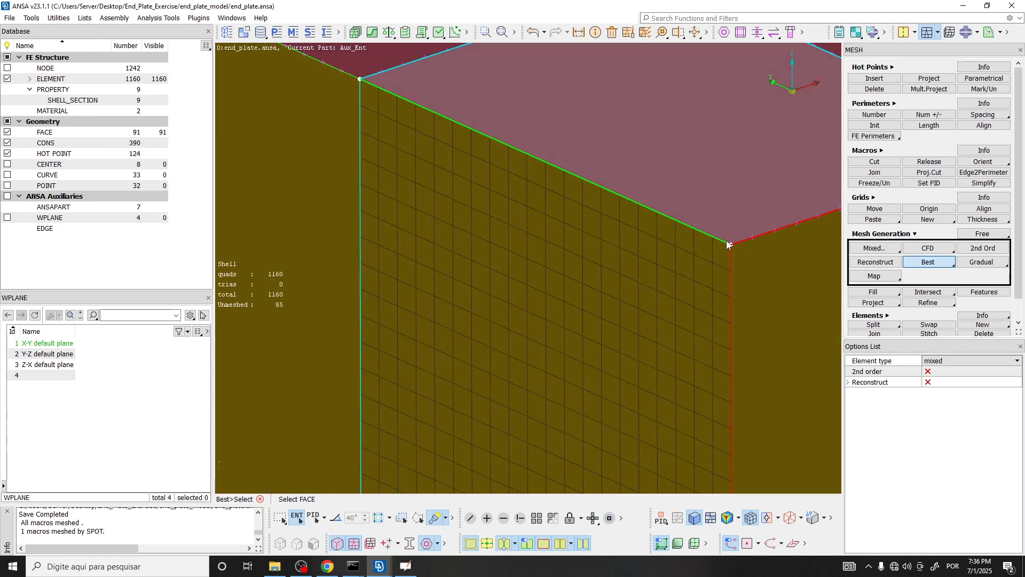
scroll(422, 192, "down", 8)
scroll(406, 255, "down", 2)
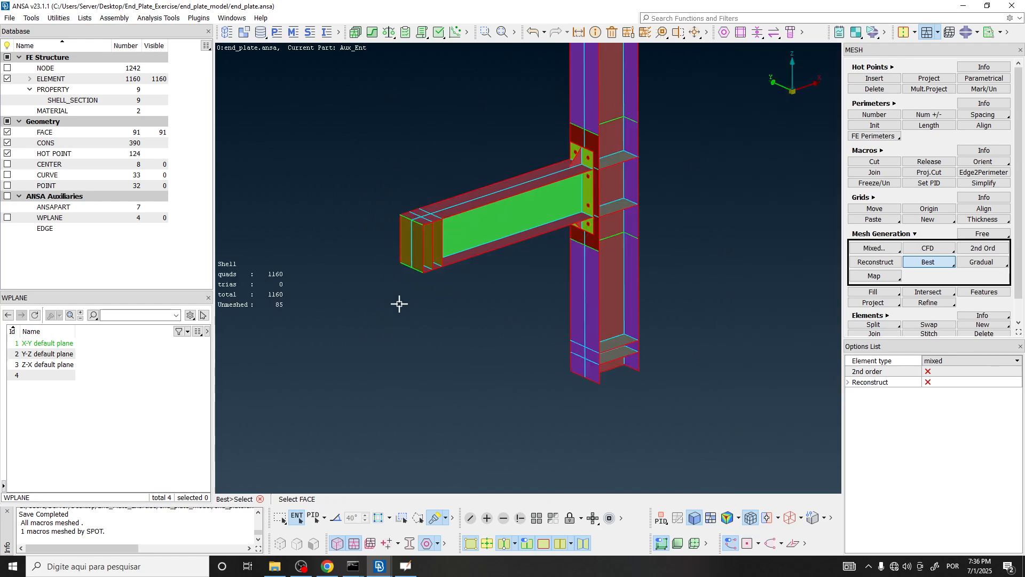
scroll(401, 243, "up", 5)
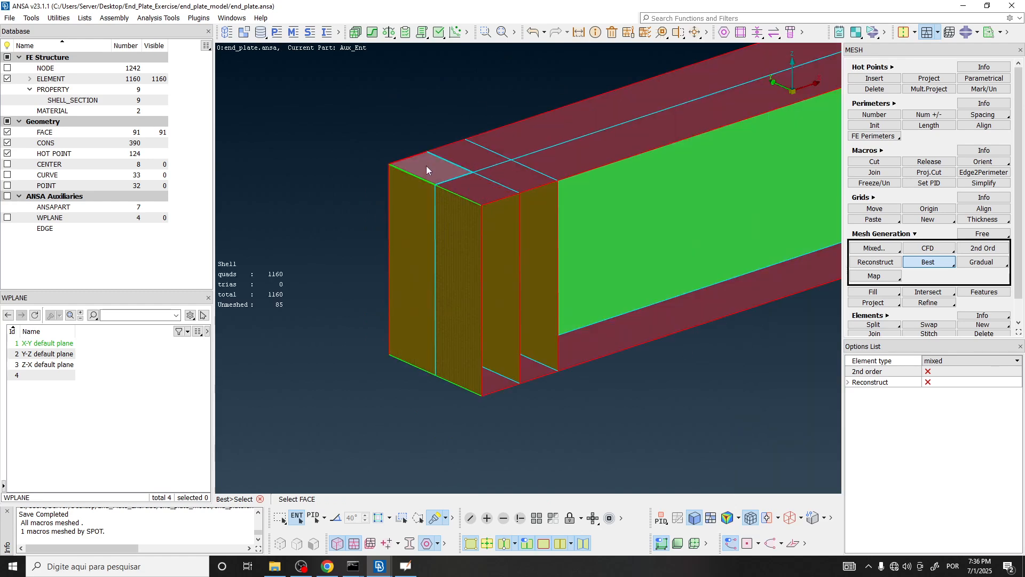
scroll(395, 253, "down", 5)
left_click_drag(350, 99, 697, 401)
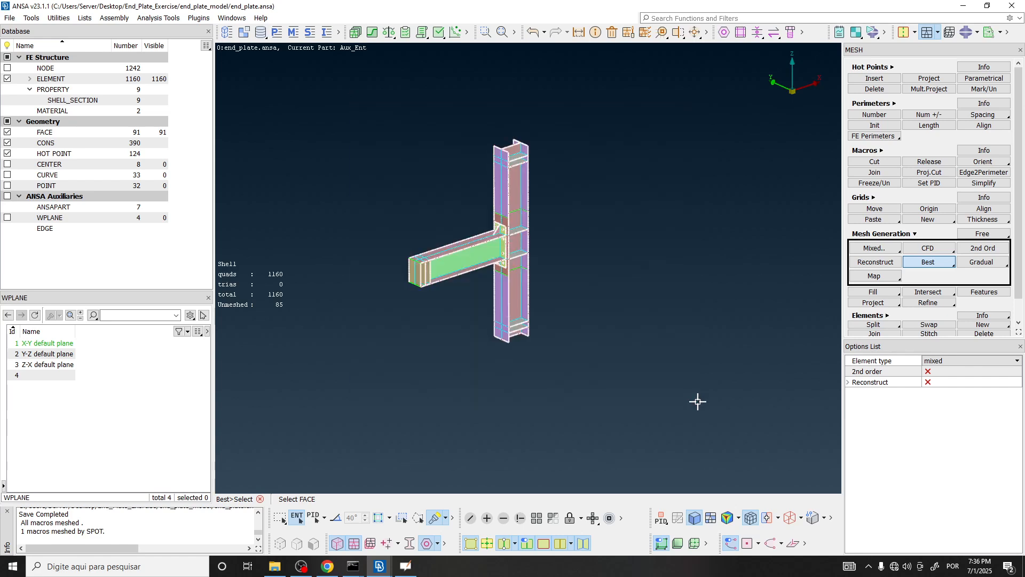
middle_click(460, 271)
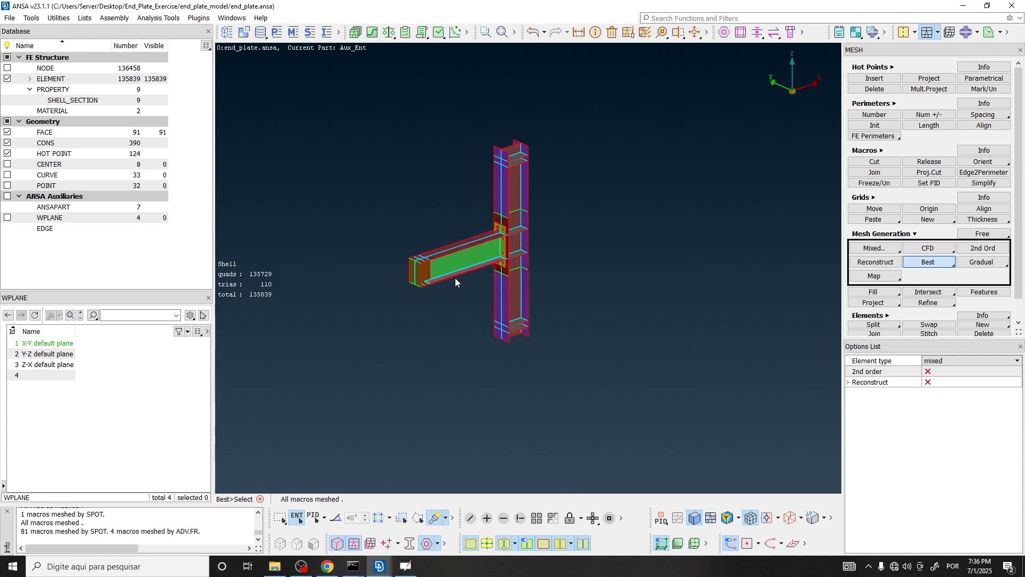
Step: Inspect the generated mesh at the beam's free end, around the end-plate bolt holes and where the stiffener meets the column flange
scroll(455, 278, "up", 10)
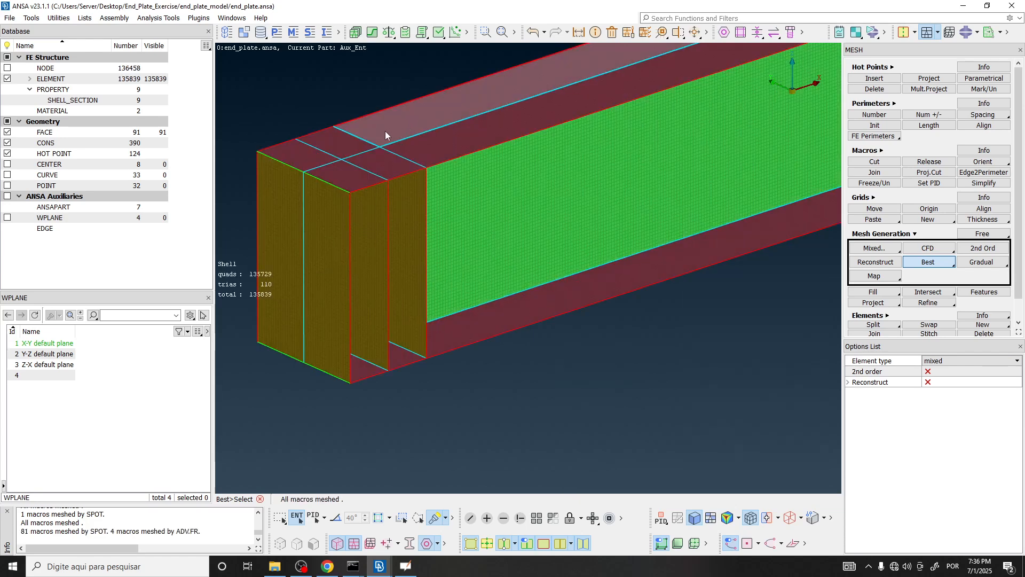
scroll(373, 138, "up", 5)
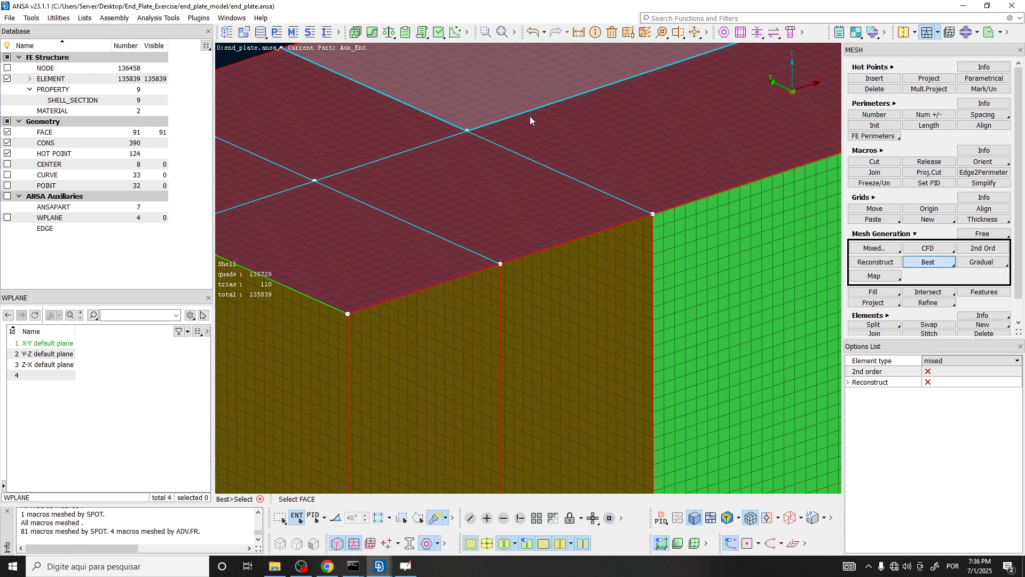
scroll(530, 119, "down", 10)
scroll(608, 172, "up", 8)
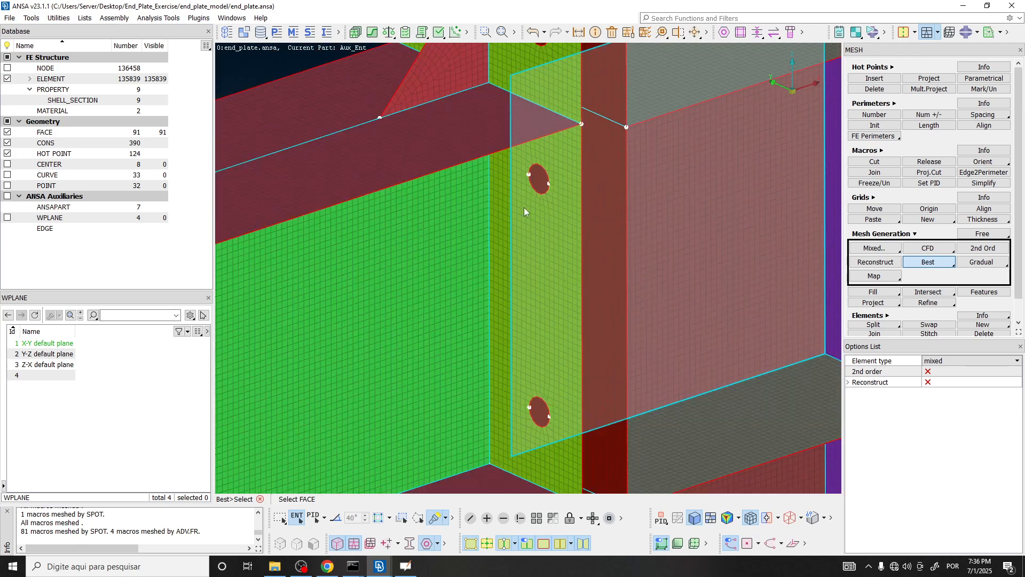
scroll(524, 211, "down", 6)
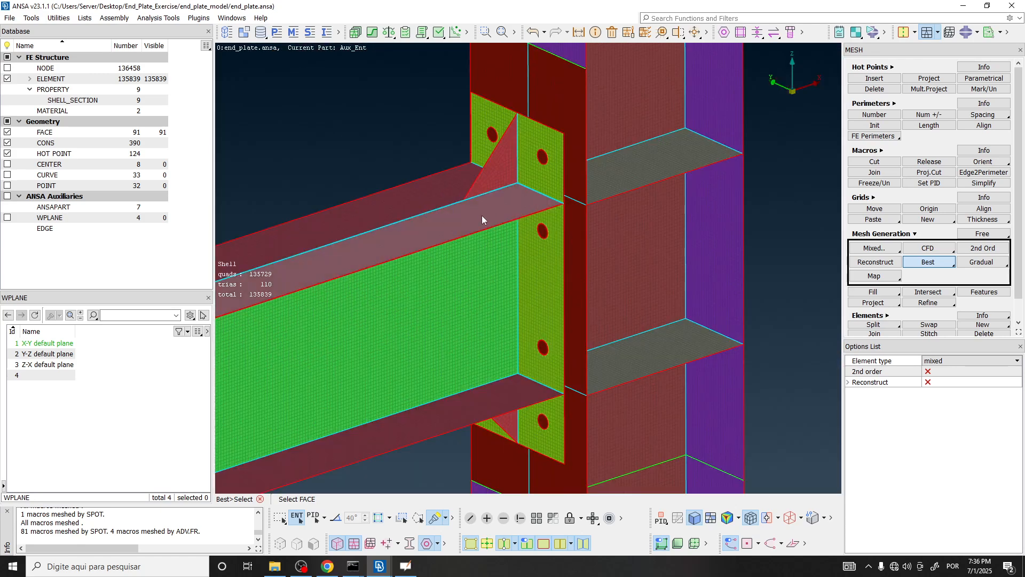
scroll(495, 261, "down", 3)
scroll(568, 217, "up", 8)
scroll(565, 216, "down", 6)
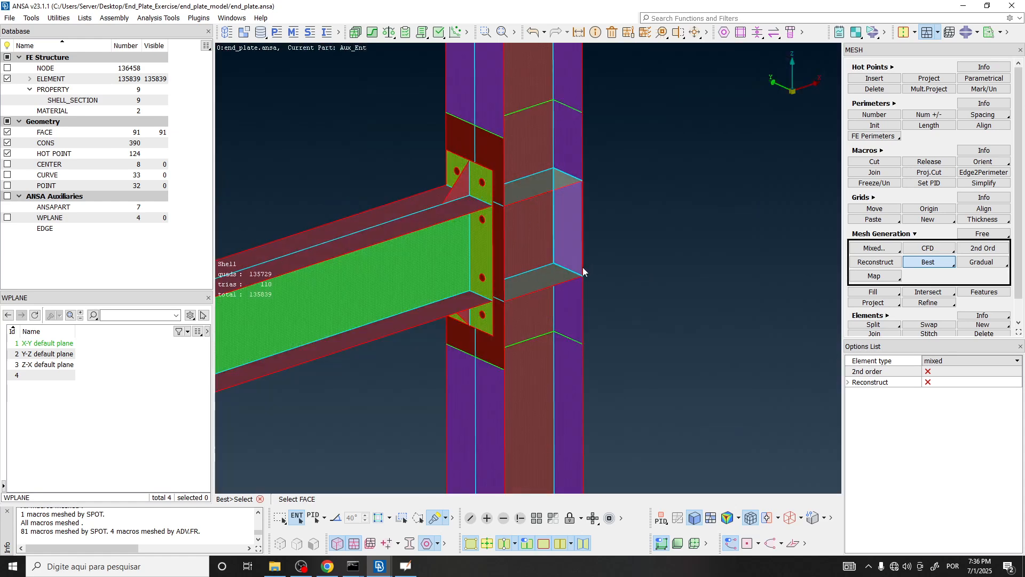
scroll(575, 281, "up", 5)
scroll(591, 257, "up", 4)
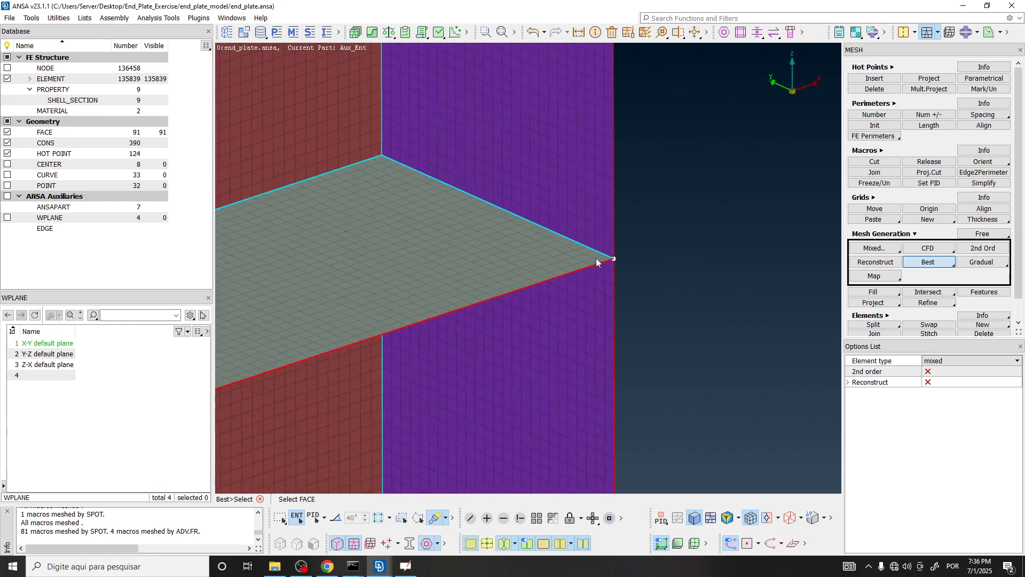
scroll(593, 242, "up", 2)
scroll(594, 243, "down", 3)
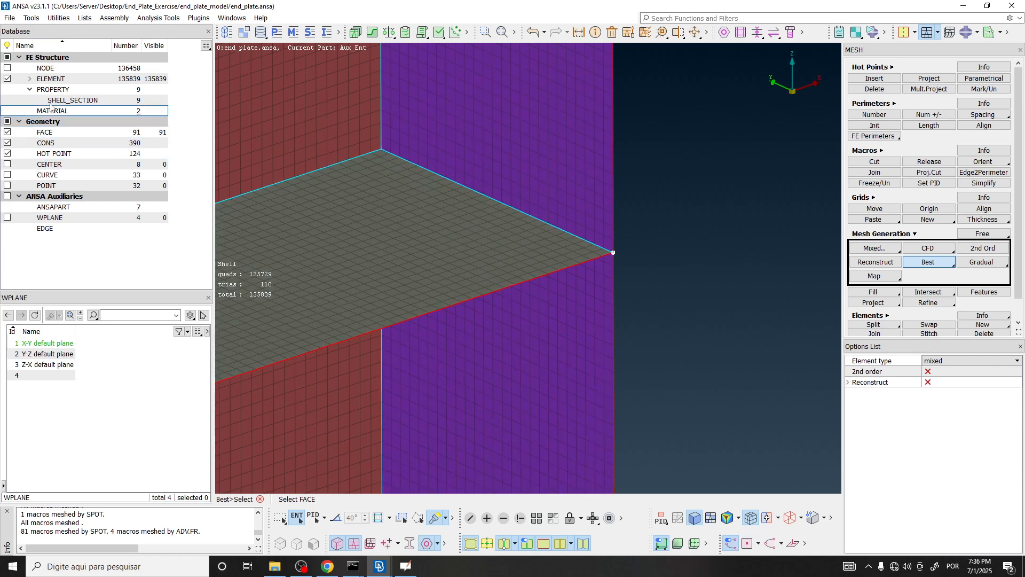
Step: Open the node list and pick a node on the stiffener-to-column-flange edge to check how the meshes connect there
left_click(56, 69)
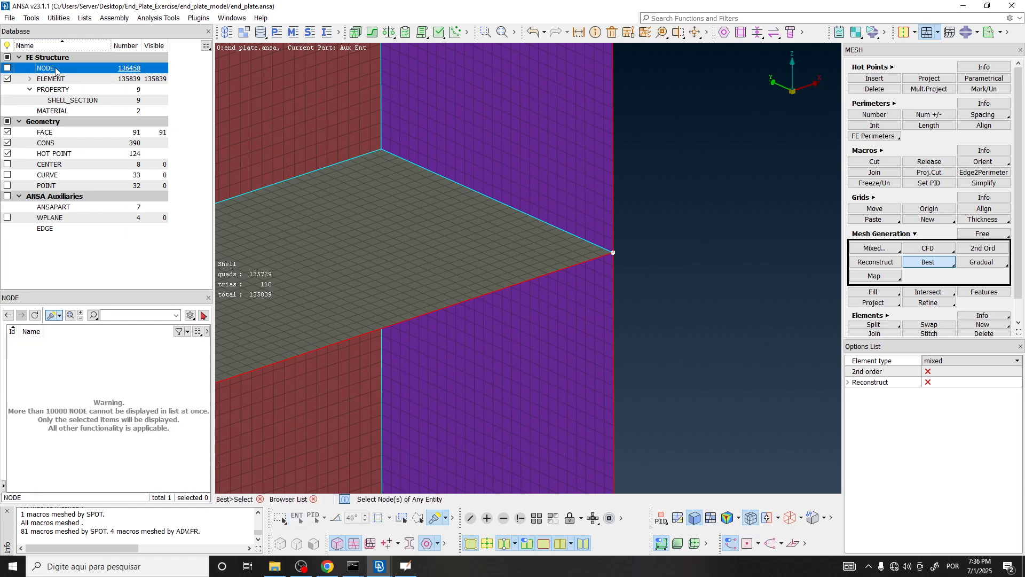
scroll(556, 228, "up", 5)
left_click(559, 220)
scroll(555, 222, "down", 3)
scroll(553, 229, "up", 3)
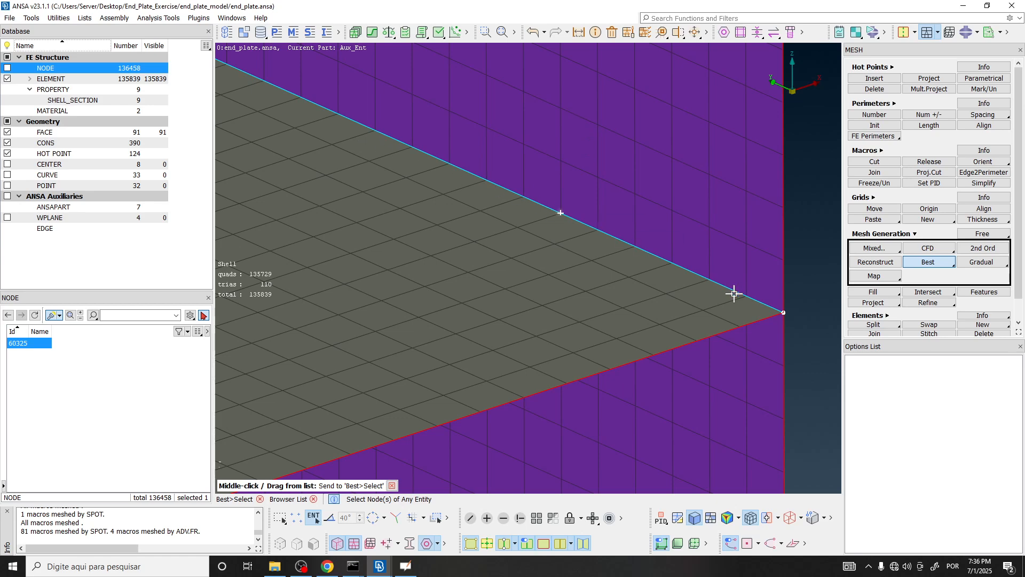
scroll(731, 293, "down", 2)
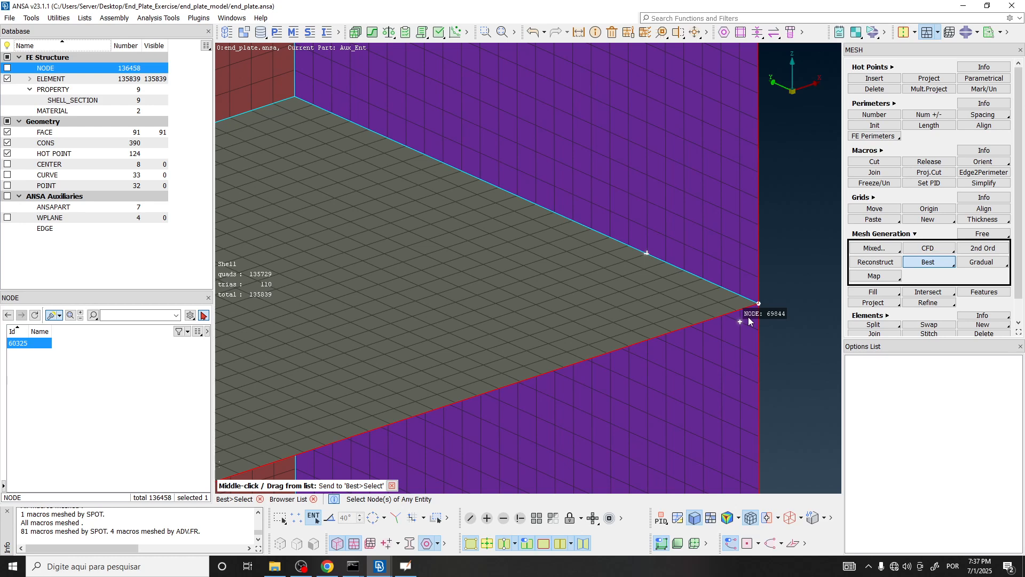
scroll(749, 320, "down", 6)
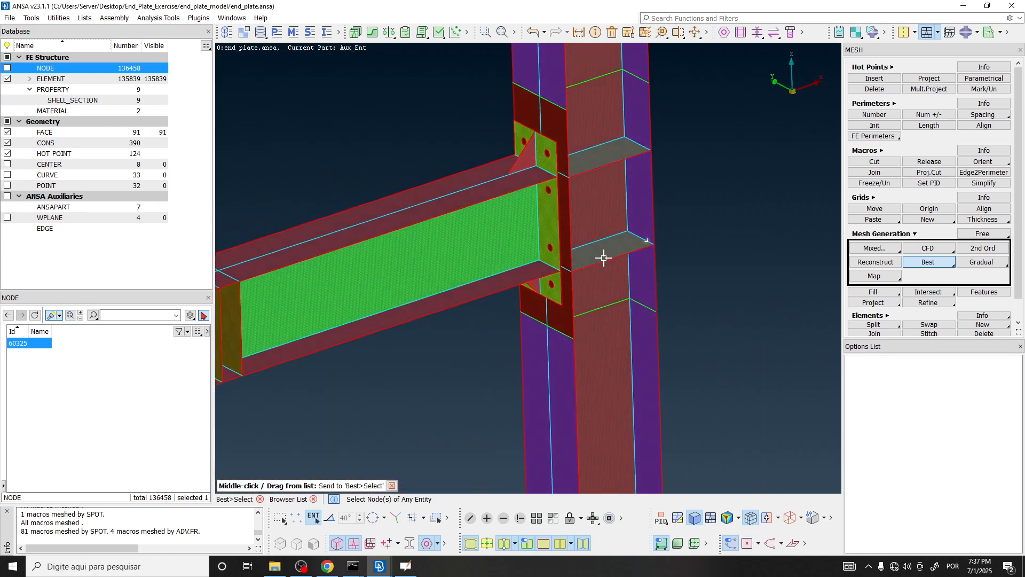
scroll(604, 259, "up", 6)
scroll(700, 235, "down", 2)
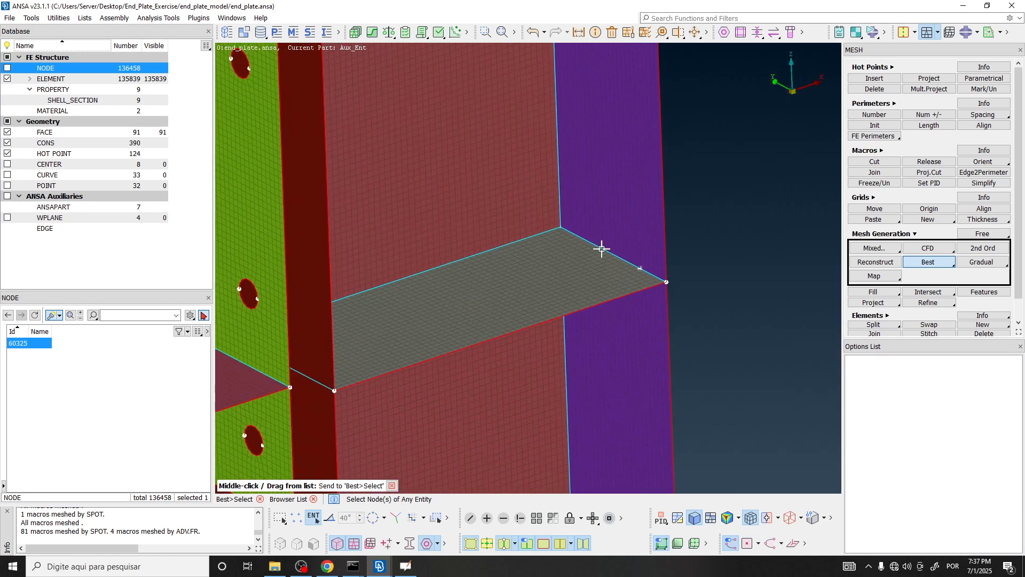
scroll(607, 225, "up", 3)
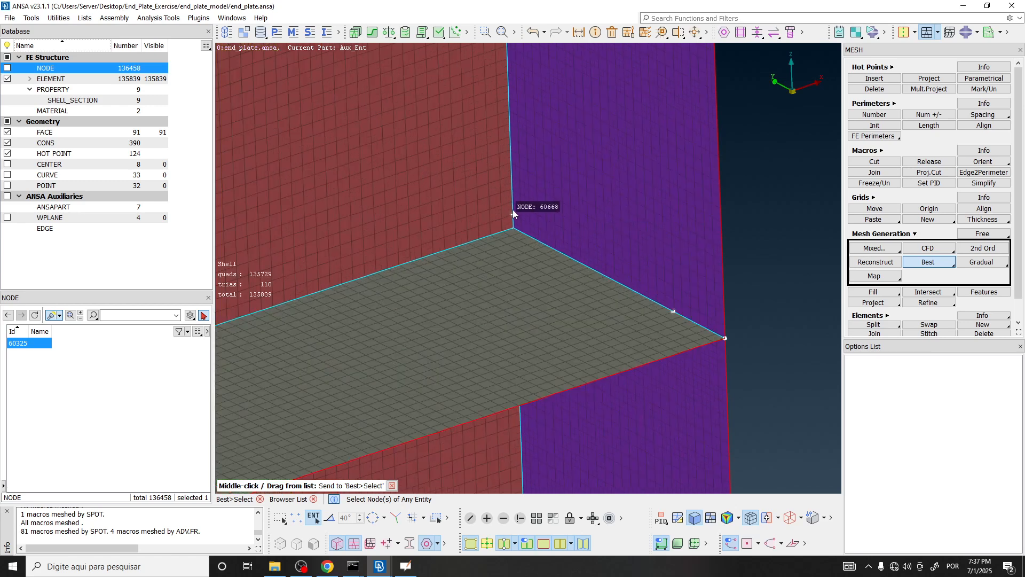
Step: Examine the element layout around the upper end-plate bolt hole beside the triangular rib
scroll(722, 165, "down", 5)
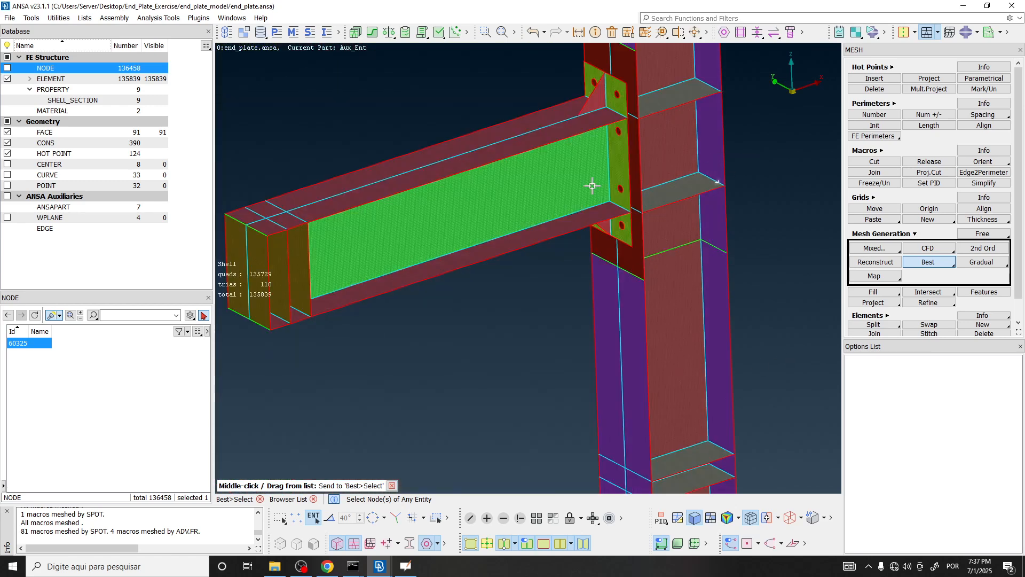
scroll(623, 233, "up", 1)
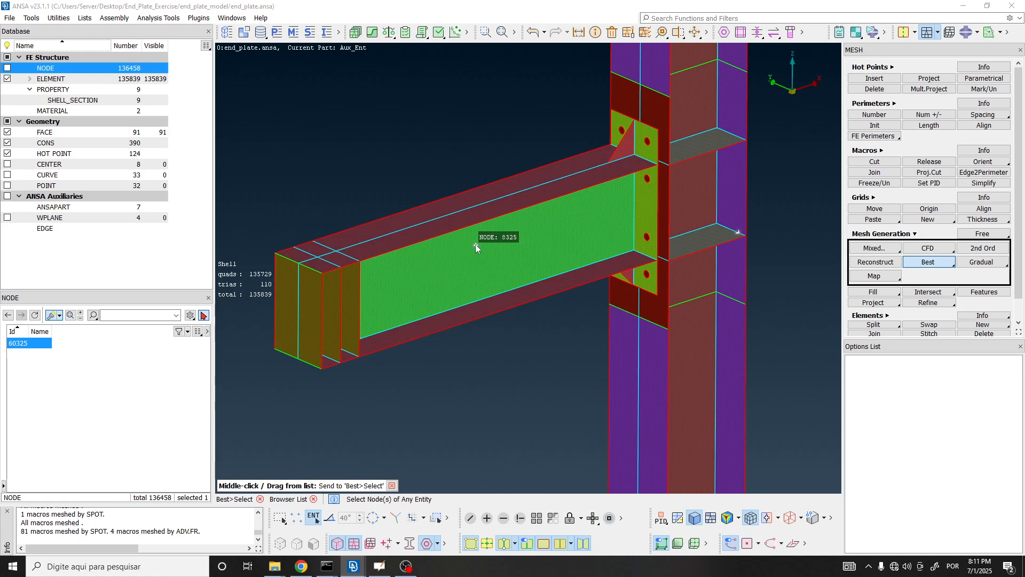
scroll(649, 140, "up", 6)
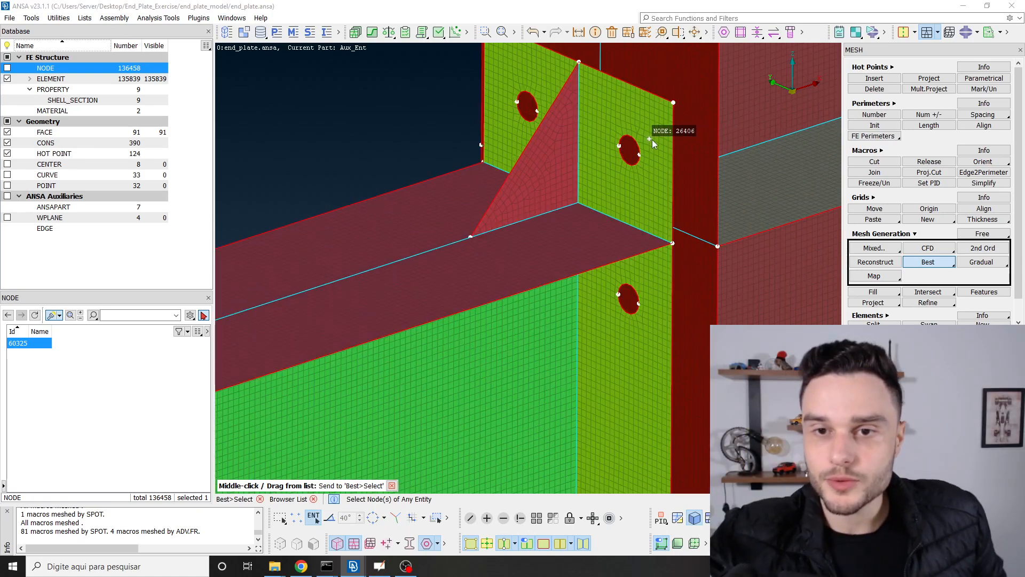
scroll(632, 139, "up", 3)
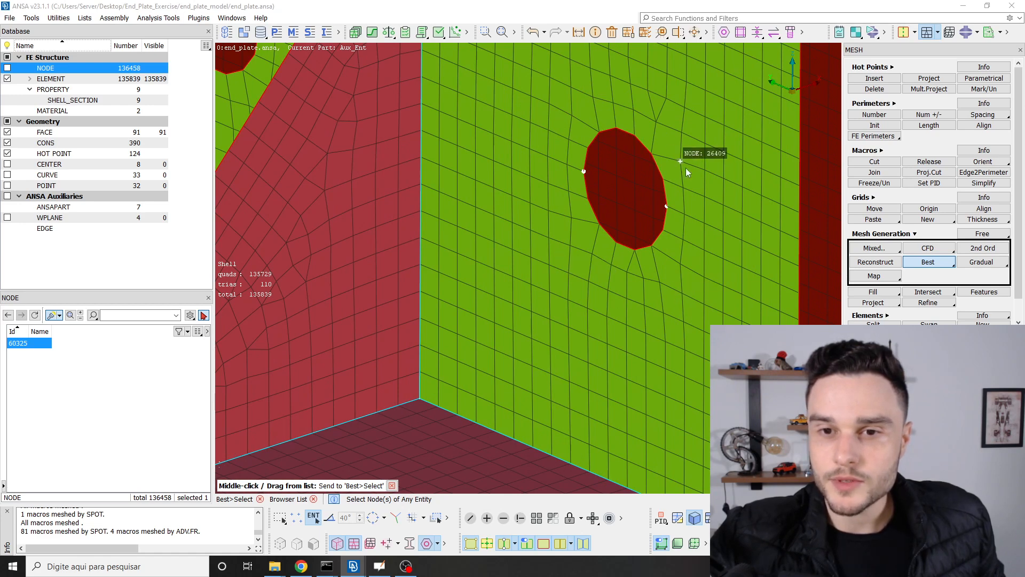
scroll(682, 191, "down", 5)
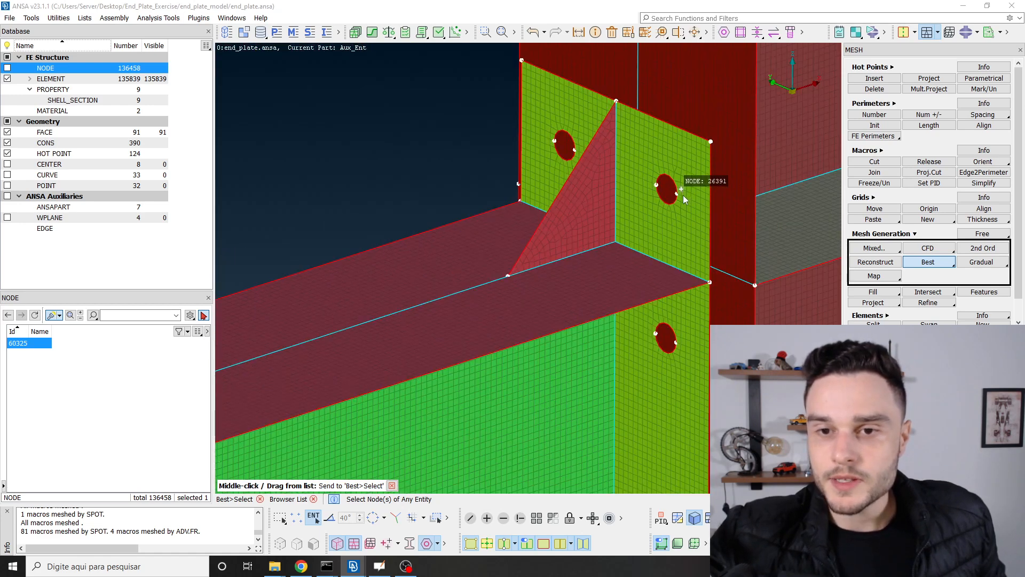
scroll(678, 187, "up", 5)
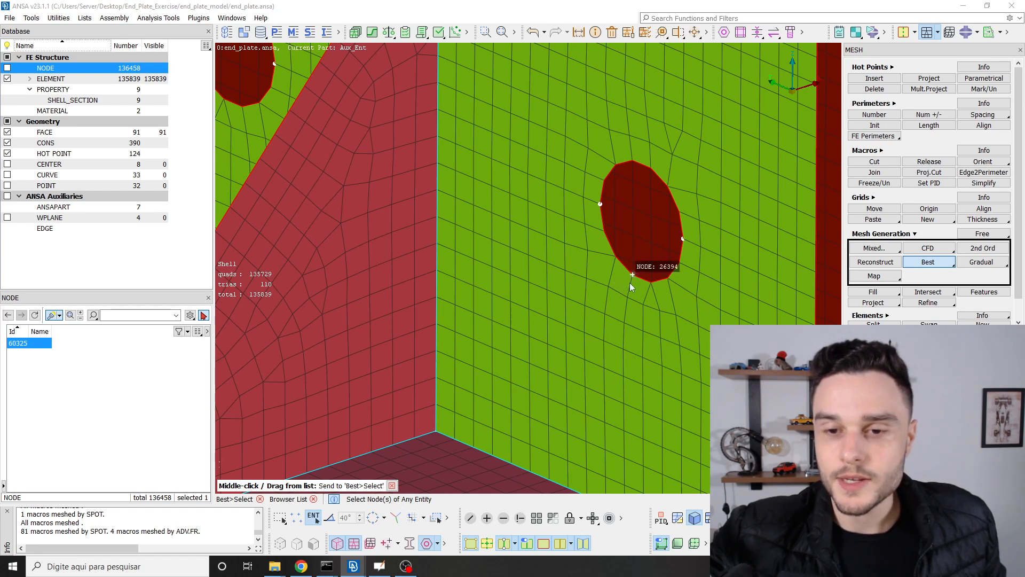
Step: Examine the mesh over the whole end-plate connection and around the upper bolt hole, and end the node picking and Best selection
scroll(639, 149, "down", 4)
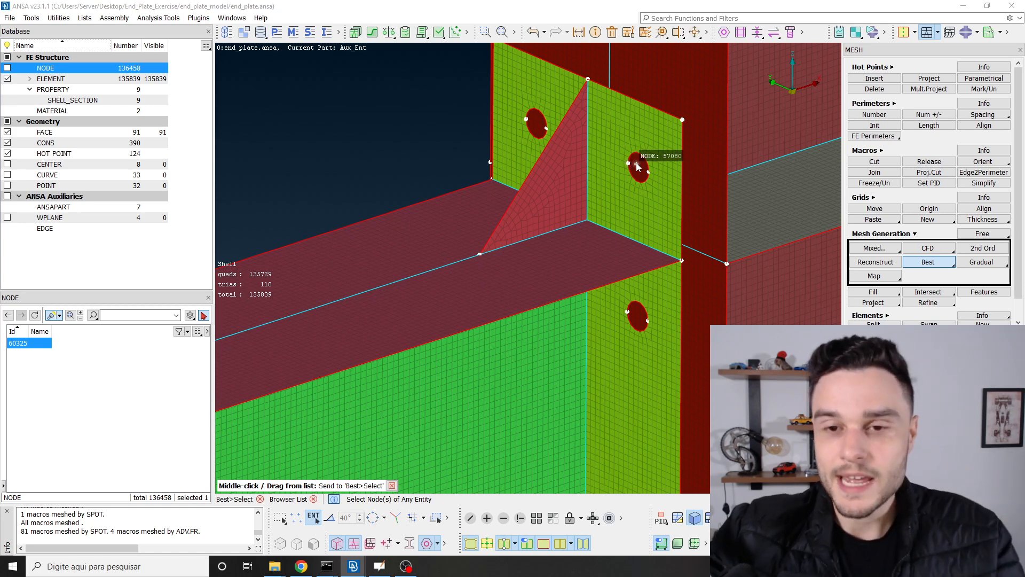
scroll(616, 98, "down", 5)
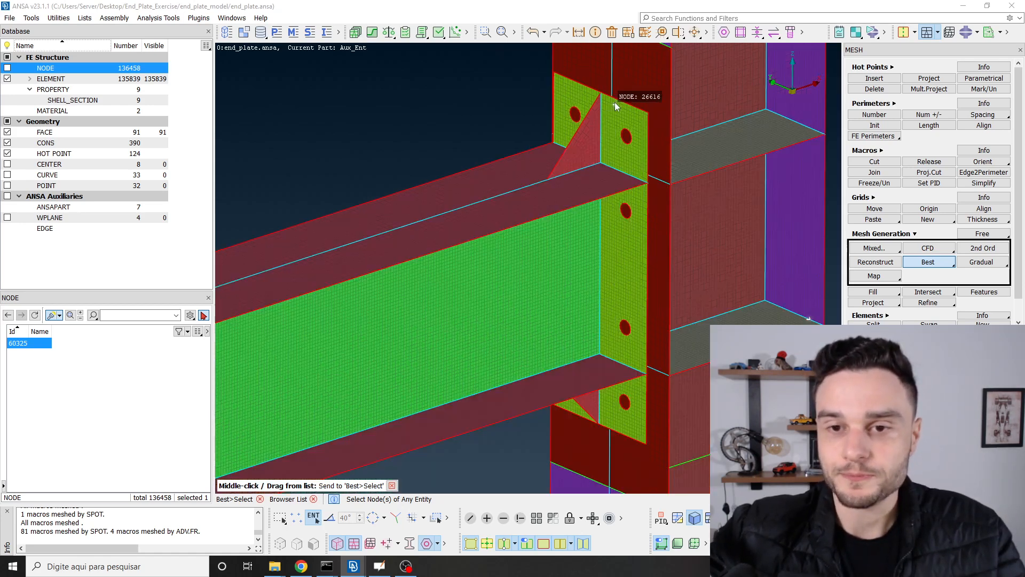
scroll(626, 165, "up", 5)
mouse_move(627, 184)
left_mouse_down("ctrl")
mouse_move(539, 149)
mouse_move(616, 197)
mouse_move(521, 175)
mouse_move(626, 181)
left_mouse_up("ctrl")
scroll(632, 208, "down", 6)
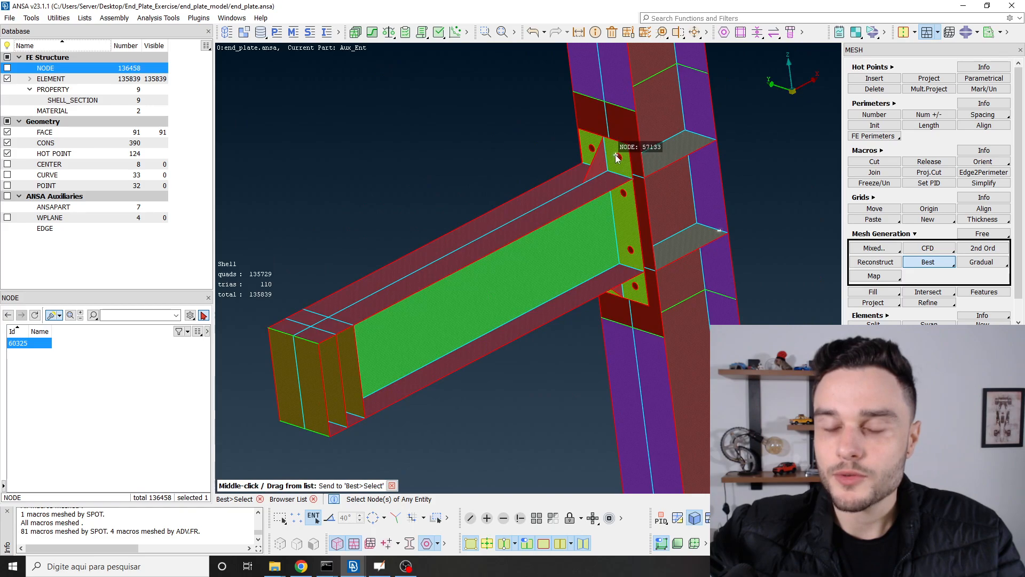
scroll(624, 168, "up", 6)
left_click_drag(630, 164, 641, 208, "ctrl")
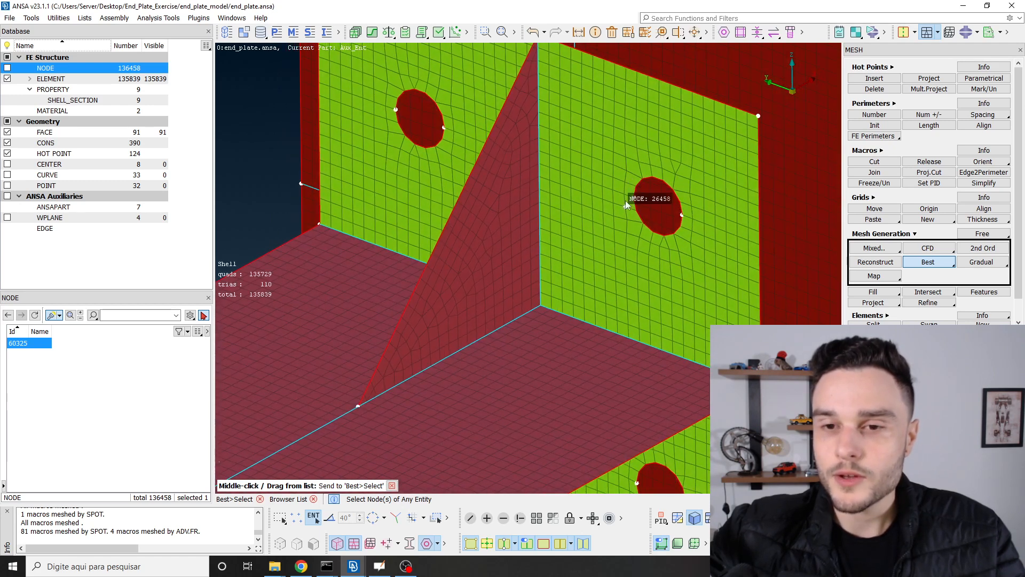
scroll(678, 209, "up", 5)
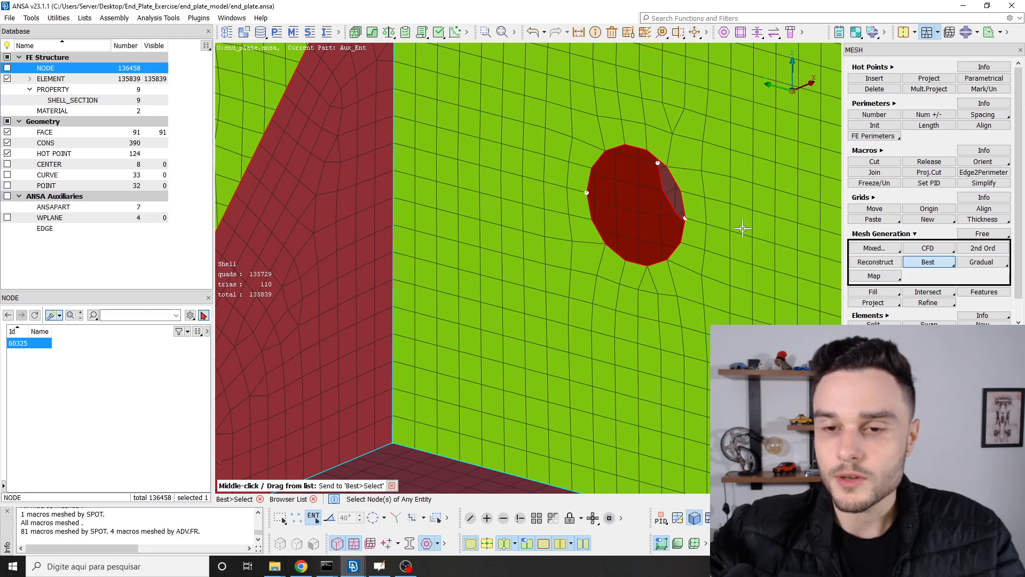
scroll(538, 183, "down", 5)
key("Escape")
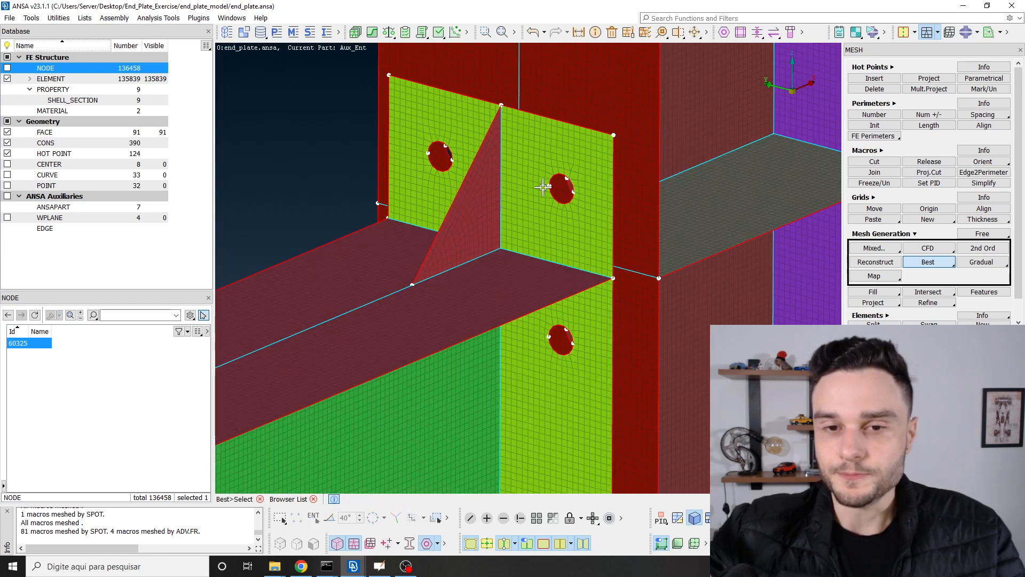
Step: Examine the hot points on the upper bolt hole's rim and how the surrounding elements attach to it
scroll(544, 188, "up", 5)
left_click_drag(544, 188, 544, 198, "ctrl")
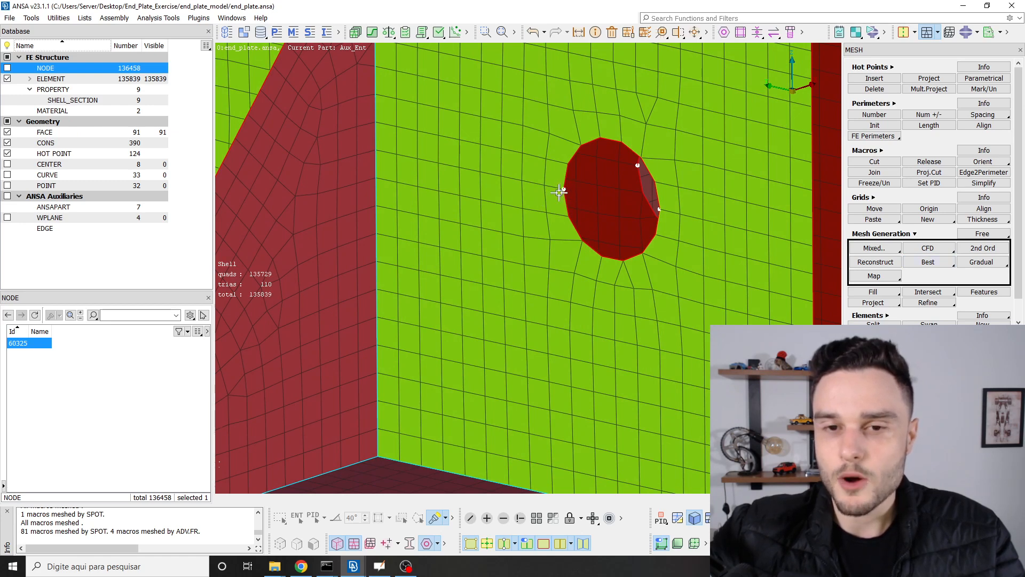
left_click(563, 190)
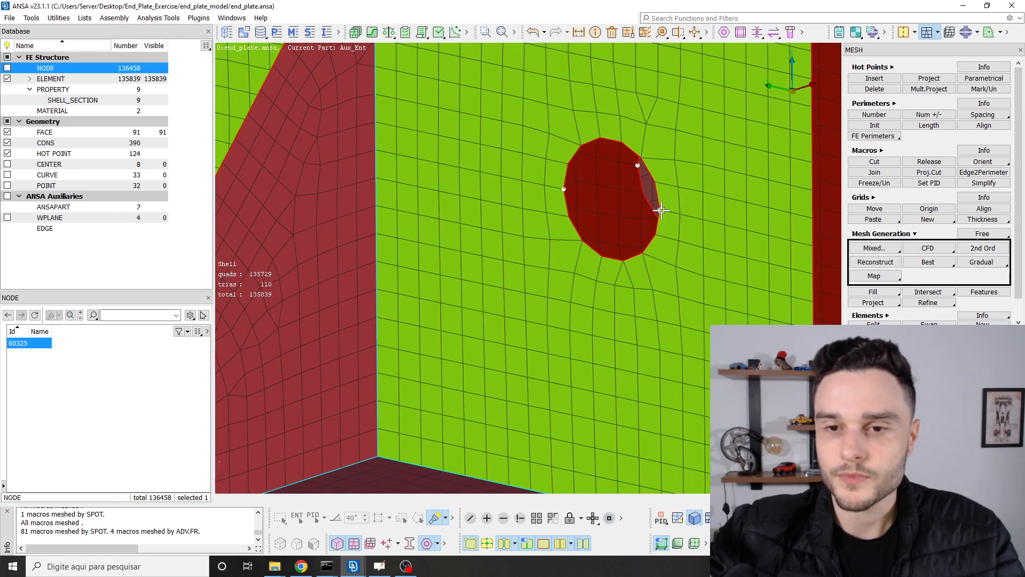
scroll(659, 209, "down", 3)
mouse_move(656, 209)
left_mouse_down("ctrl")
mouse_move(648, 194)
mouse_move(658, 200)
left_mouse_up("ctrl")
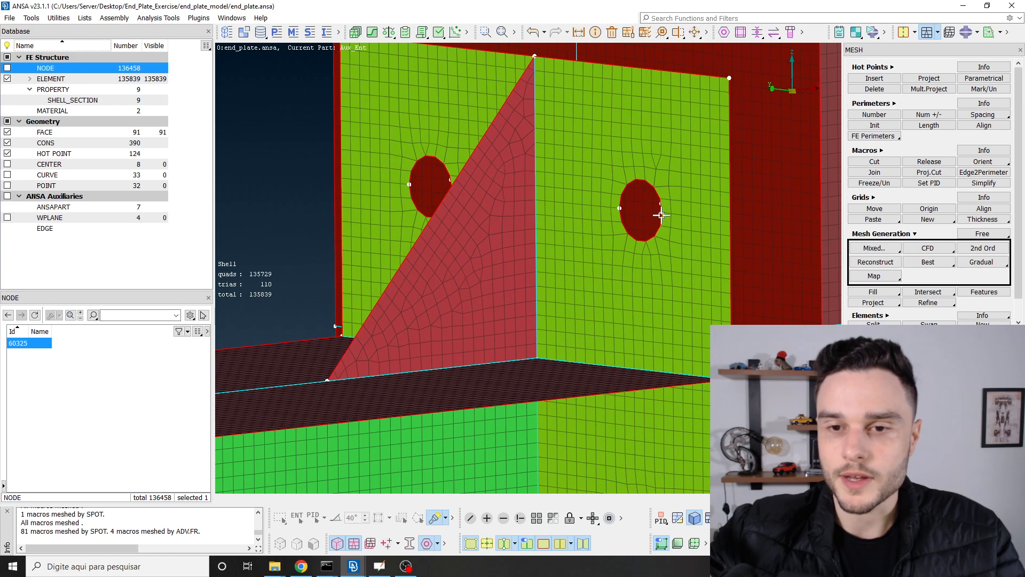
scroll(662, 215, "up", 5)
left_click_drag(658, 209, 613, 186, "ctrl")
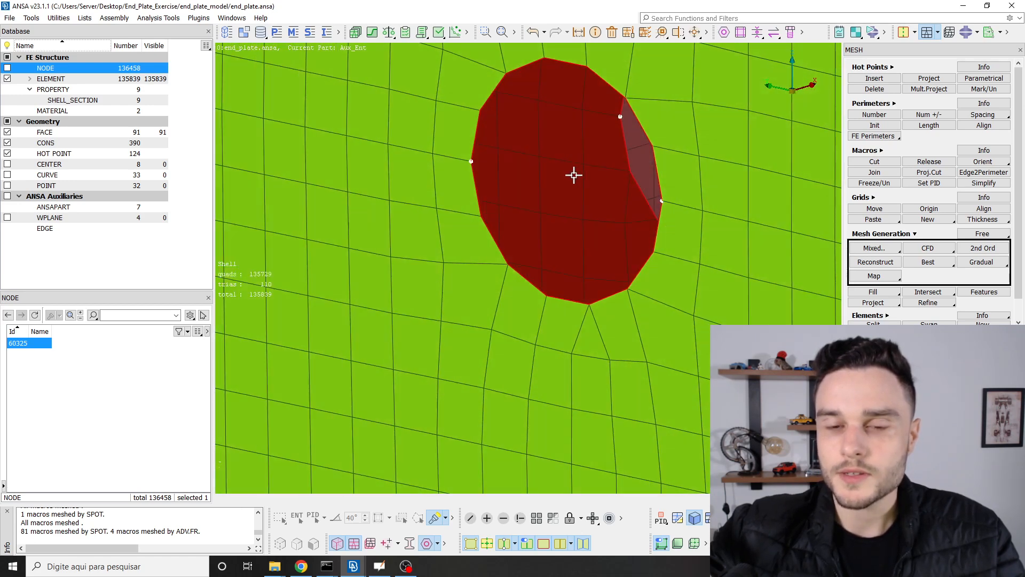
scroll(573, 175, "down", 3)
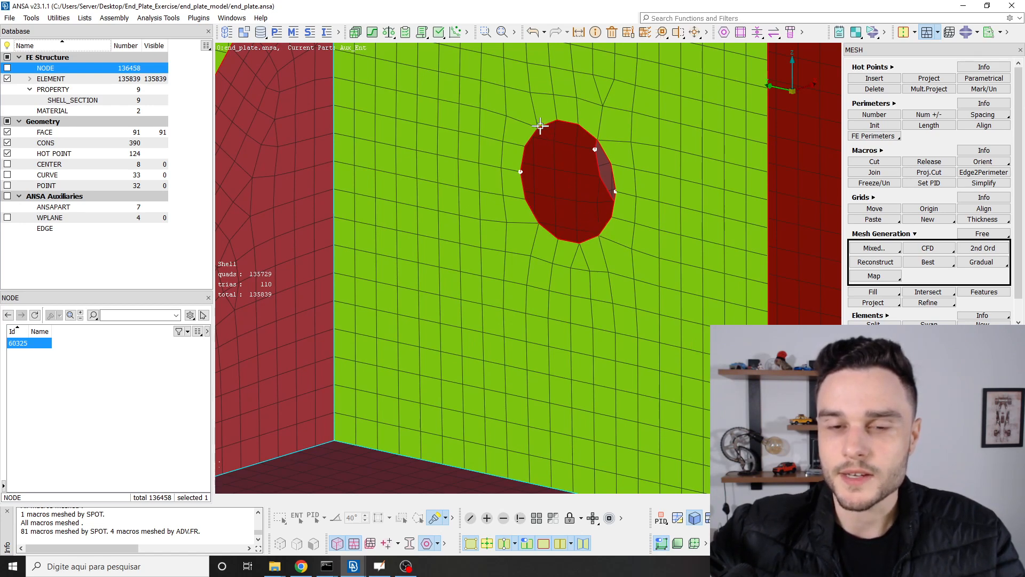
scroll(610, 233, "down", 3)
scroll(608, 205, "up", 3)
left_click_drag(606, 206, 588, 174, "ctrl")
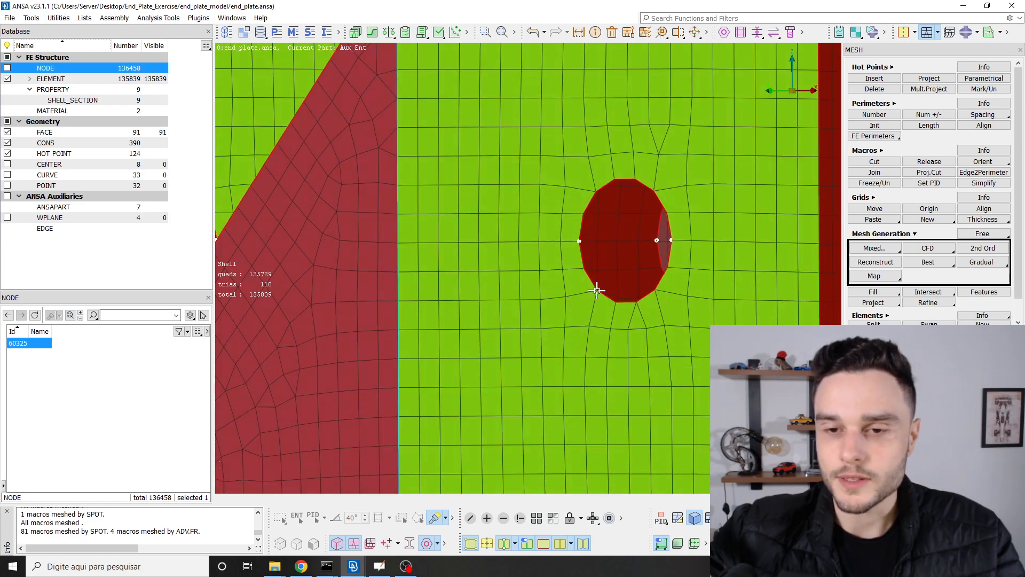
Step: Inspect the elements close to the hot point on the upper bolt hole's rib-side edge
scroll(595, 286, "down", 3)
left_click_drag(593, 285, 585, 306, "ctrl")
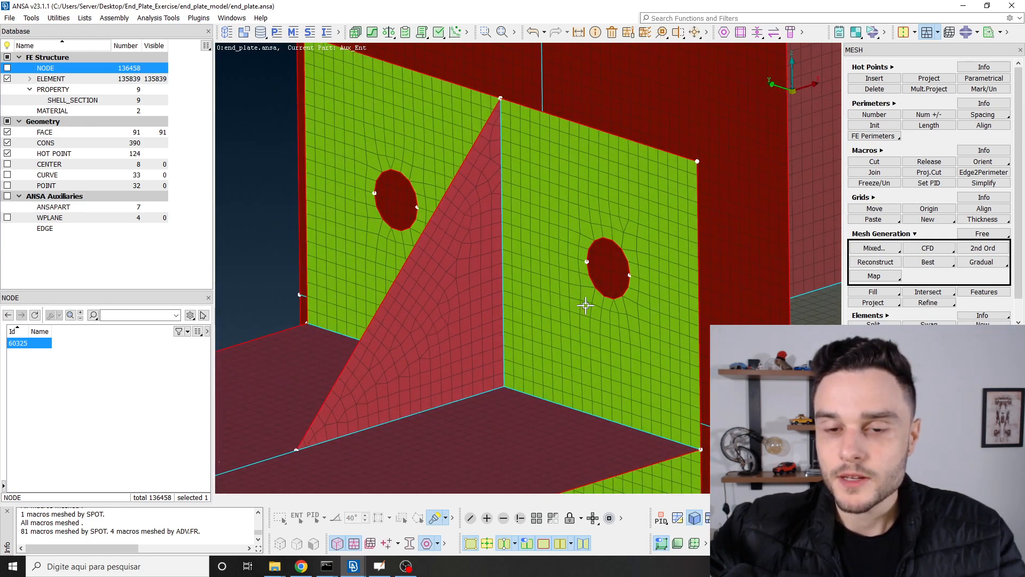
scroll(590, 266, "up", 3)
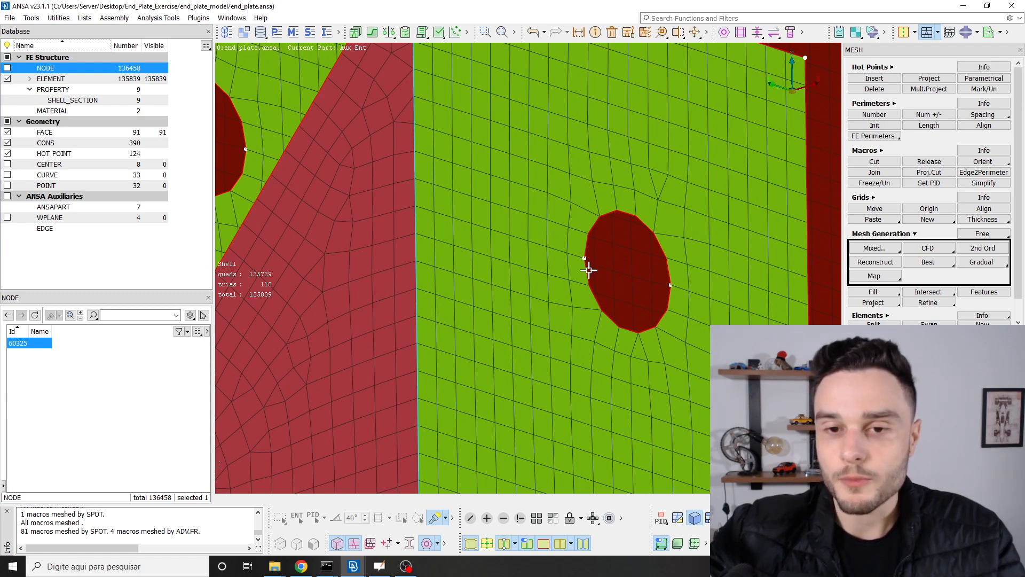
scroll(584, 267, "up", 3)
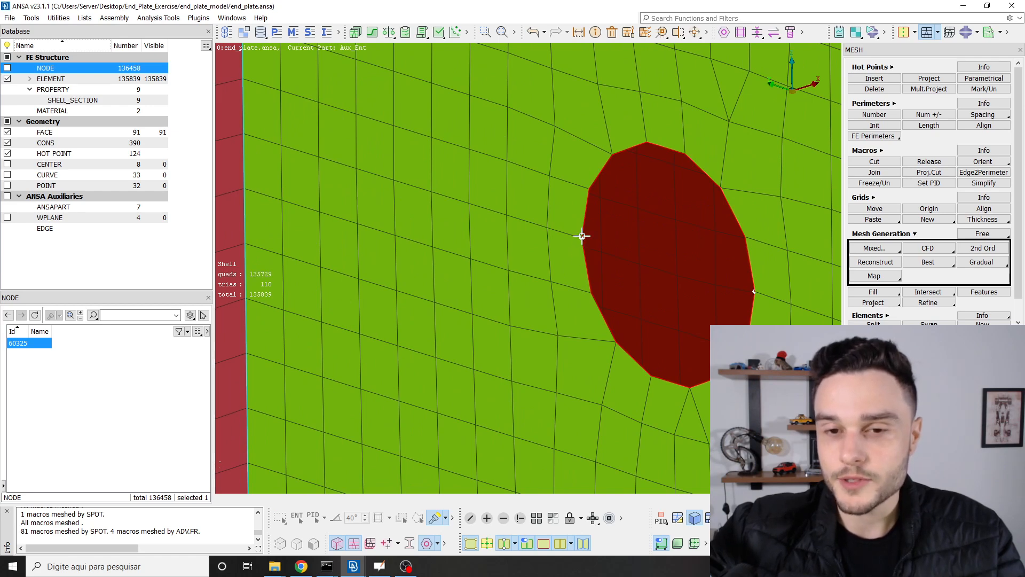
scroll(586, 242, "up", 3)
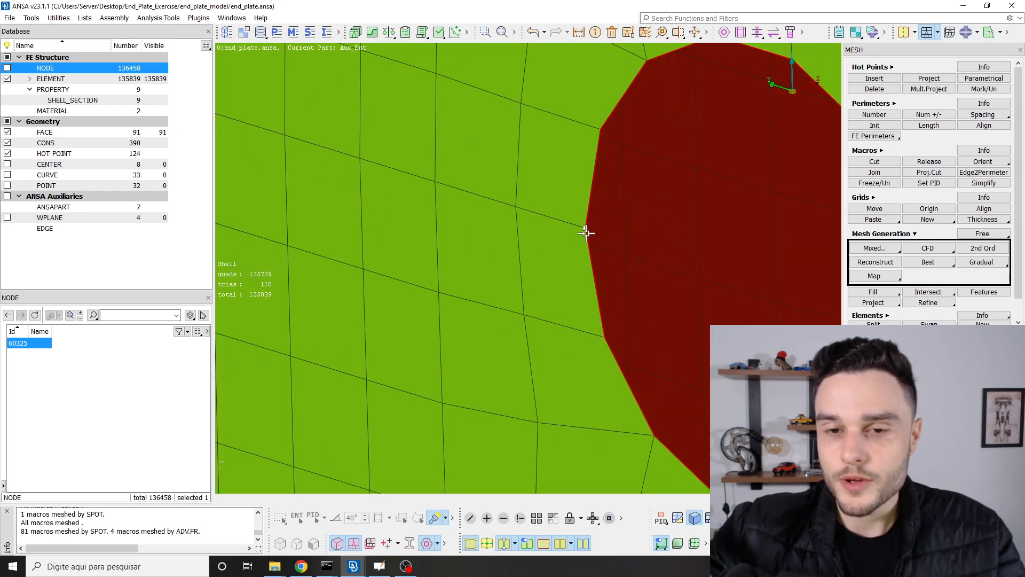
scroll(587, 228, "down", 6)
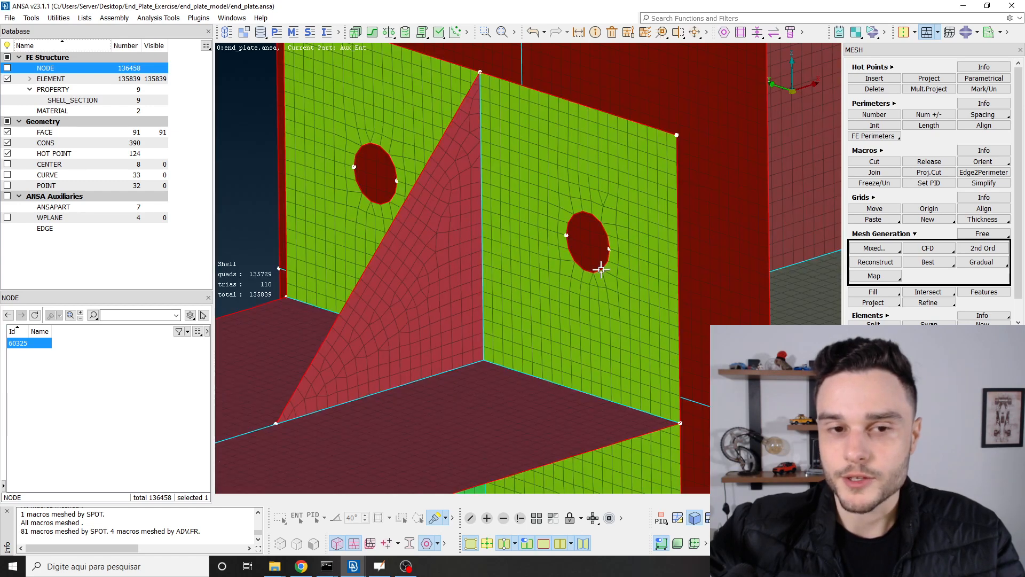
Step: Compare the element layout around the bolt hole below the beam's top flange with the two upper end-plate holes
scroll(606, 267, "down", 3)
mouse_move(607, 261)
left_mouse_down("ctrl")
mouse_move(613, 247)
mouse_move(614, 263)
left_mouse_up("ctrl")
scroll(596, 215, "down", 3)
scroll(597, 237, "up", 5)
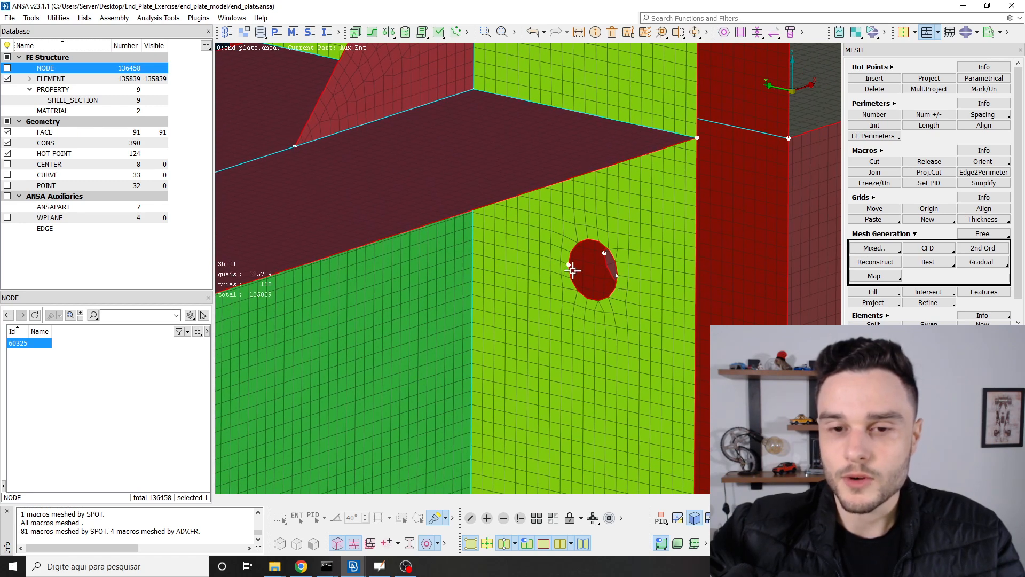
scroll(572, 271, "down", 3)
scroll(556, 373, "up", 5)
left_click_drag(525, 126, 533, 201, "ctrl")
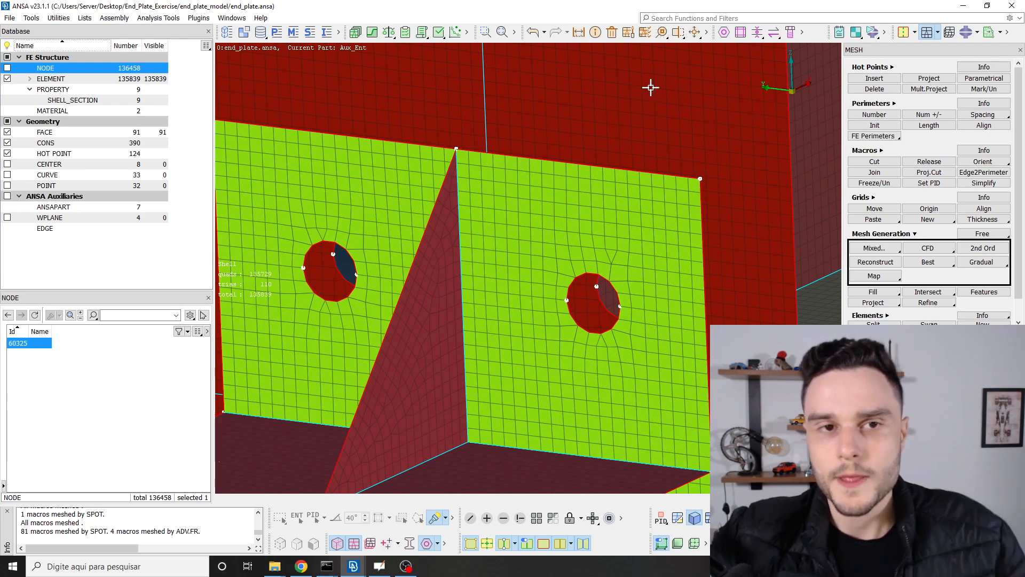
Step: Open the Feature Manager and bring up its feature recognition parameters
left_click(372, 33)
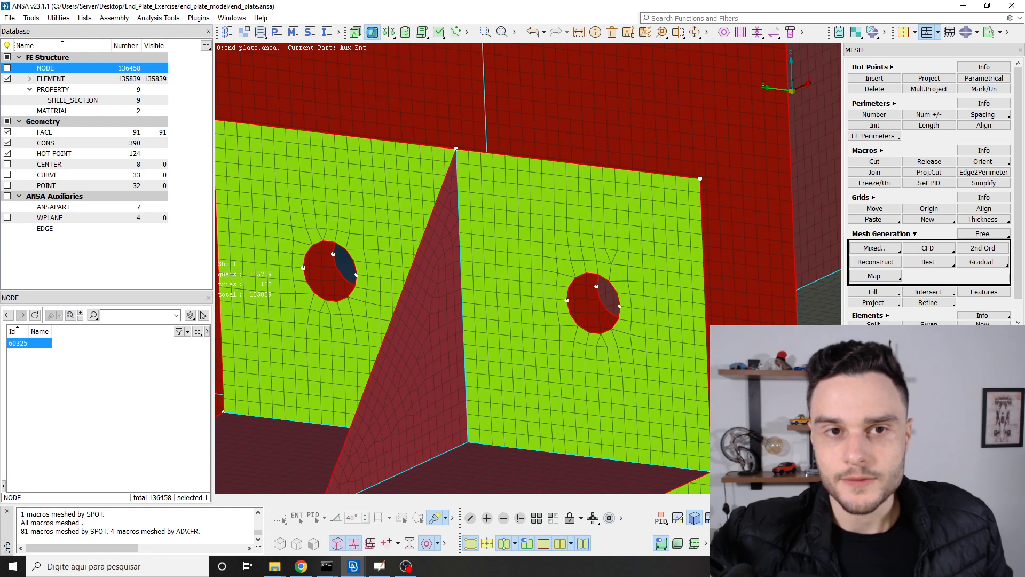
left_click_drag(374, 123, 424, 64)
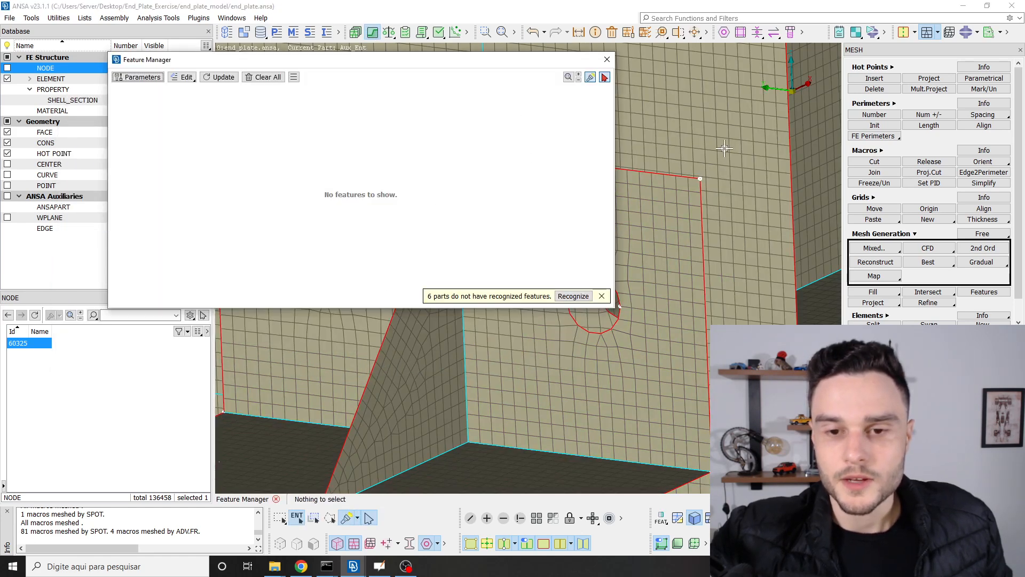
scroll(723, 148, "down", 7)
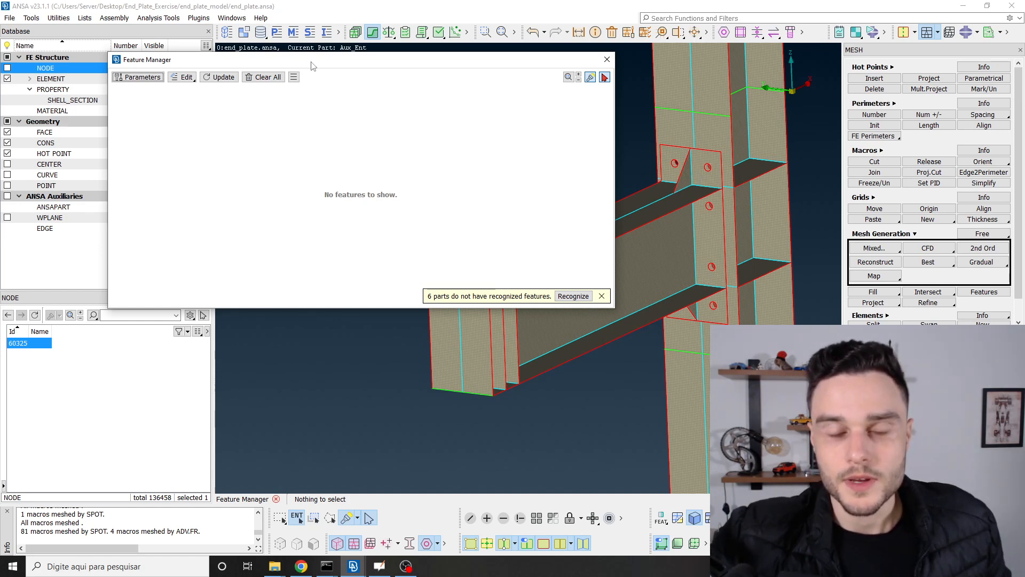
left_click(141, 77)
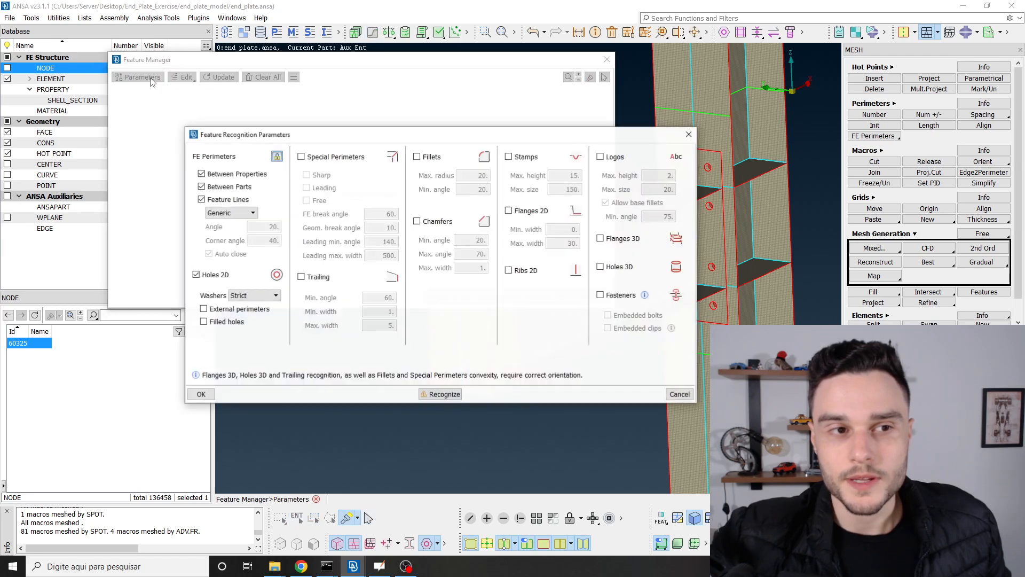
left_click_drag(254, 138, 195, 43)
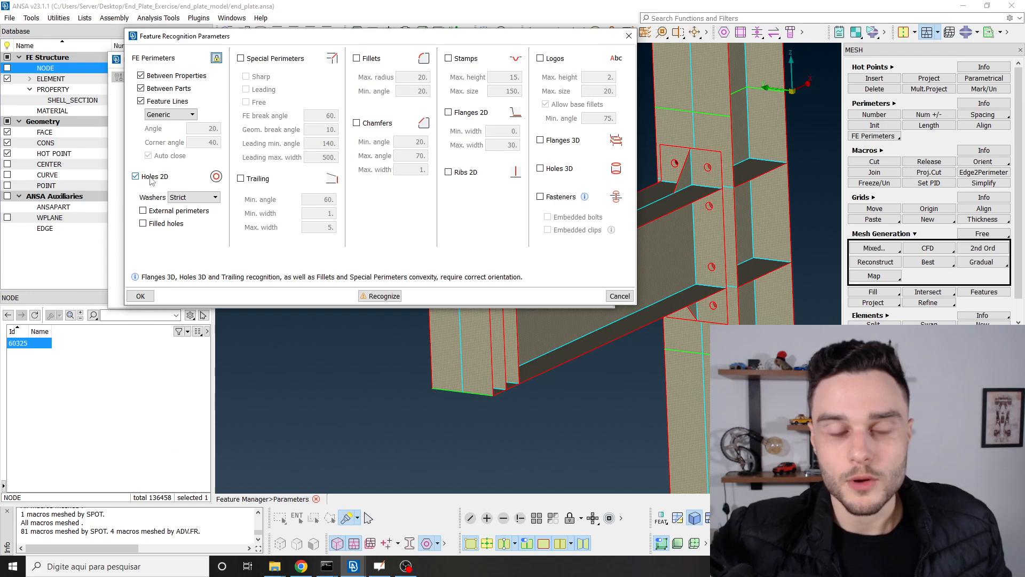
Step: Run feature recognition on the model with Holes 2D enabled and washers set to Strict
scroll(713, 222, "up", 5)
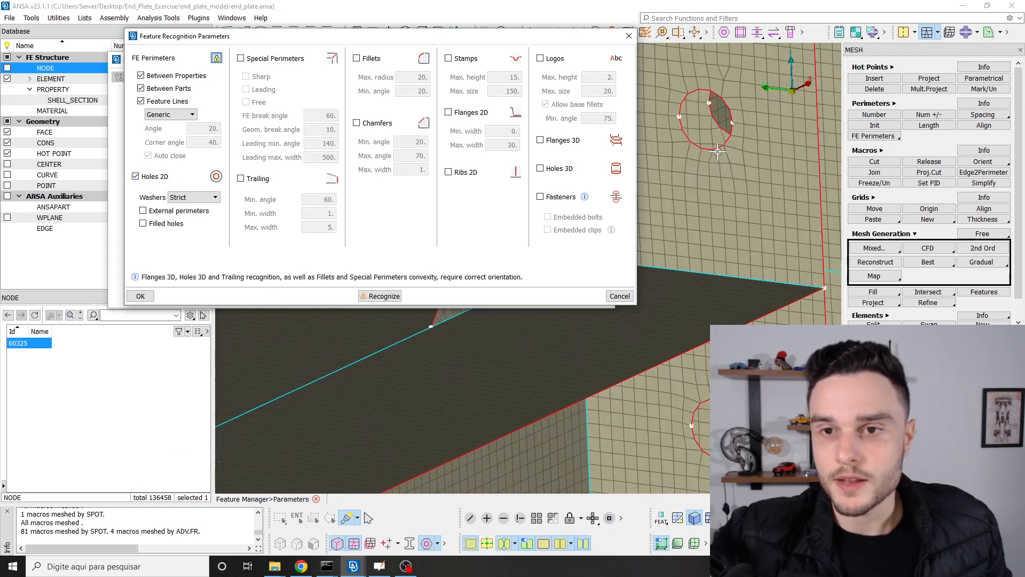
scroll(702, 174, "down", 2)
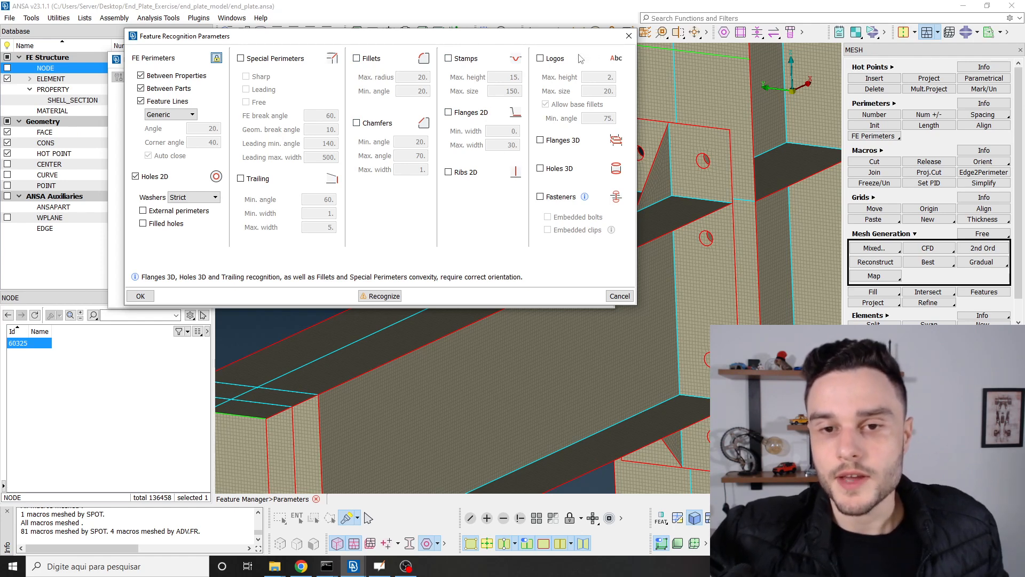
scroll(731, 171, "down", 3)
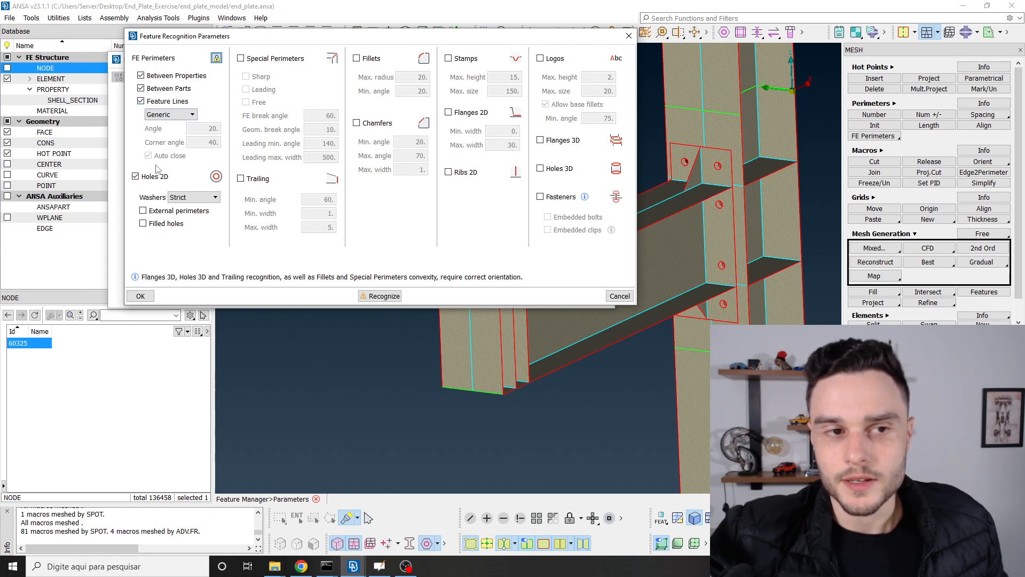
scroll(752, 231, "down", 3)
scroll(728, 230, "up", 3)
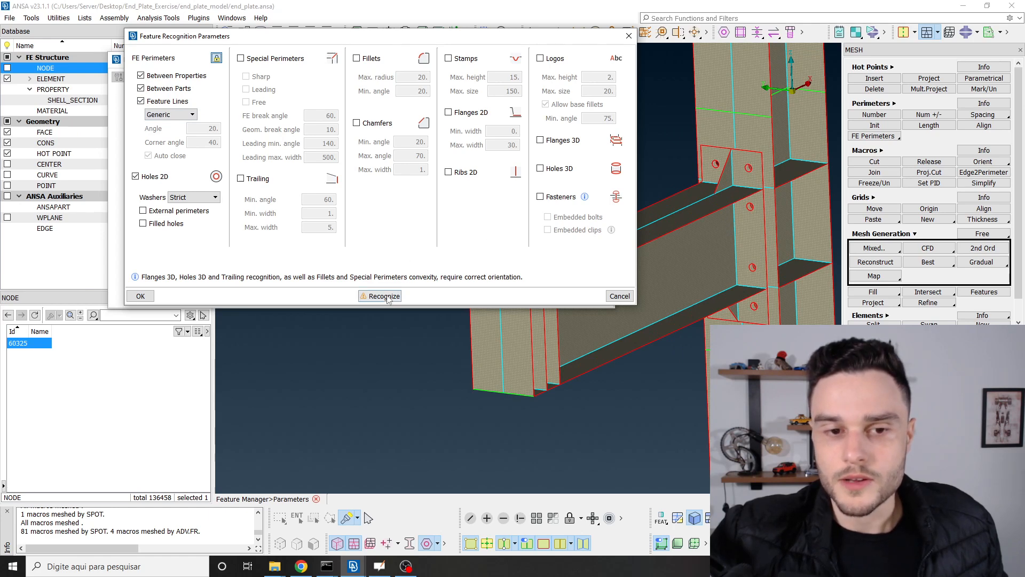
scroll(758, 165, "up", 5)
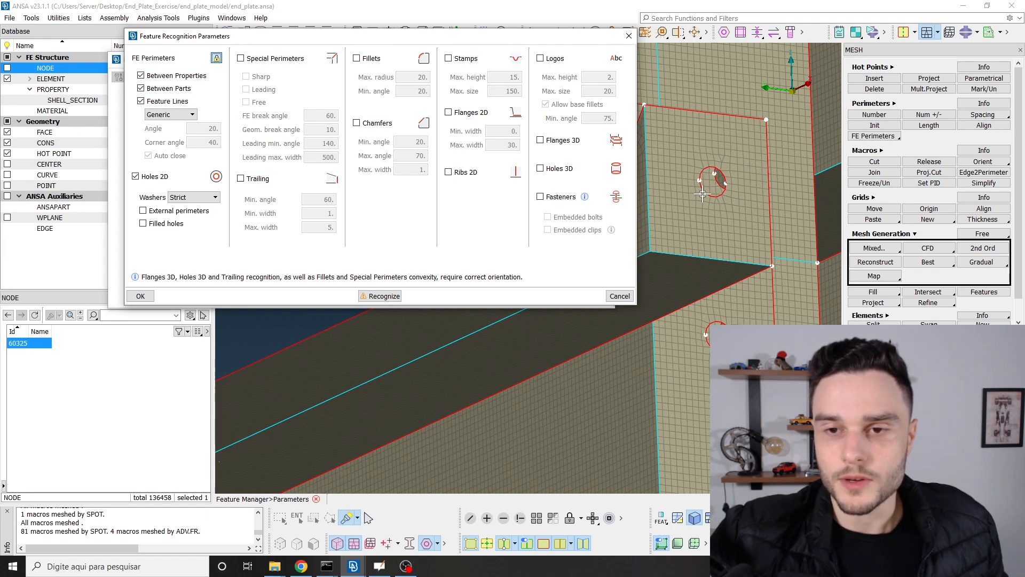
left_click(378, 296)
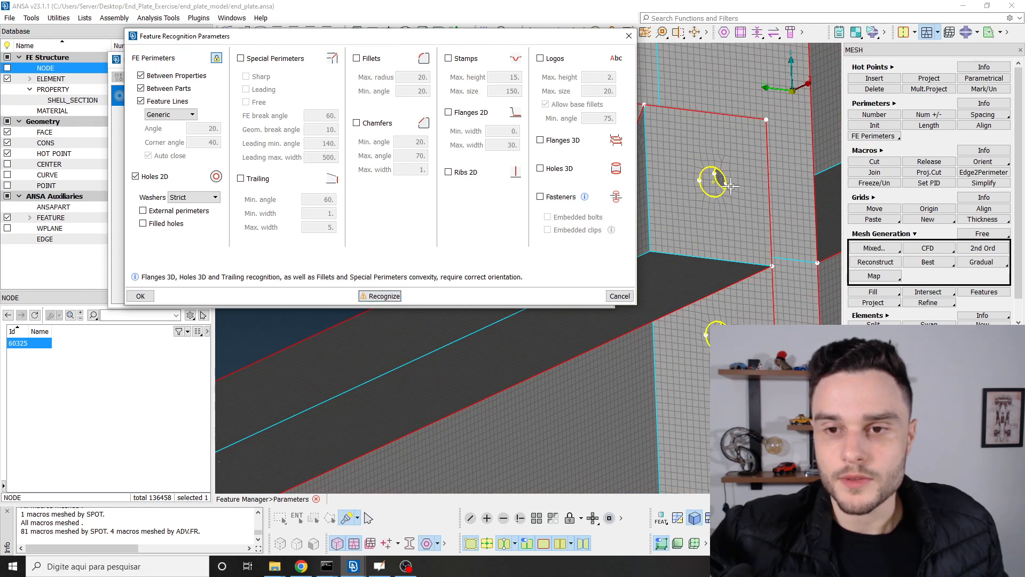
Step: Check the recognized end-plate bolt holes, accepting the recognition parameters, and select hole 1 in the Holes 2D list
scroll(697, 122, "down", 4)
scroll(696, 123, "up", 3)
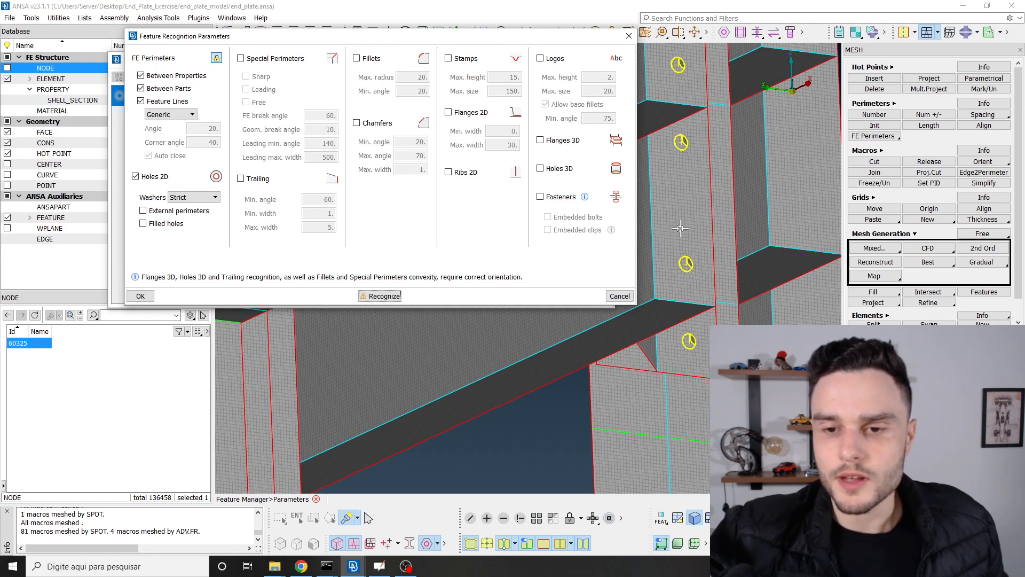
scroll(686, 291, "up", 2)
scroll(674, 180, "up", 2)
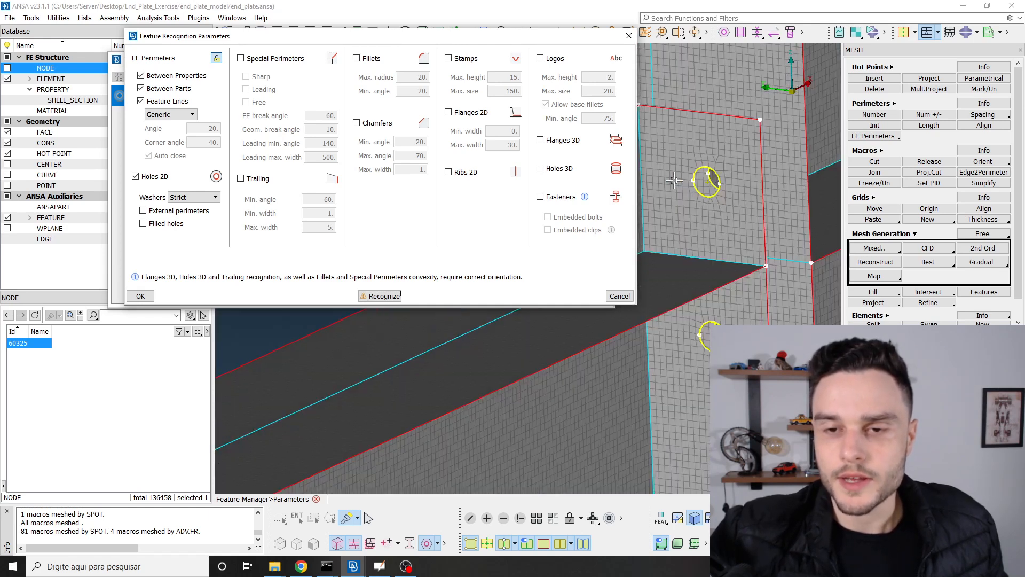
scroll(686, 171, "down", 3)
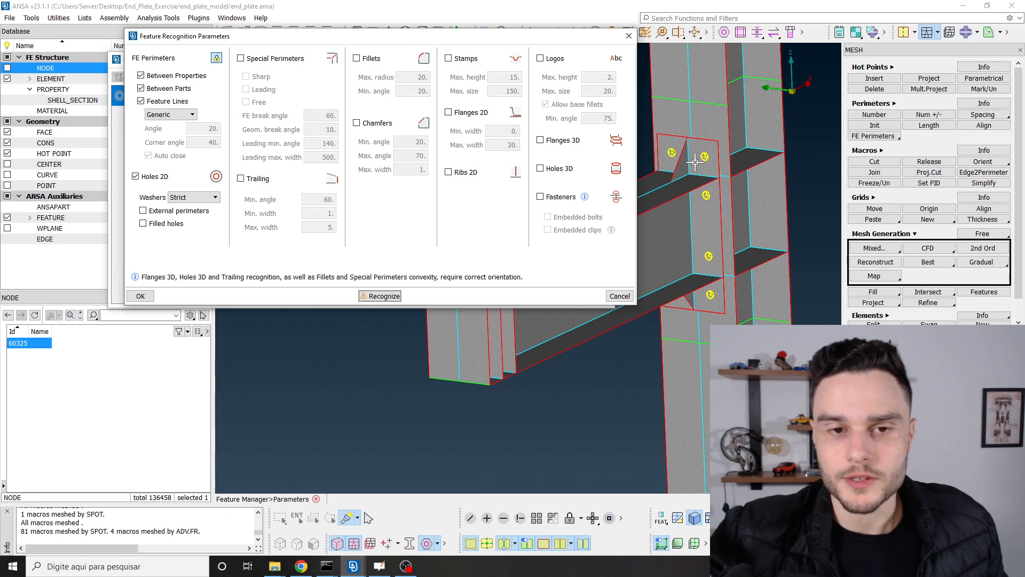
left_click(142, 296)
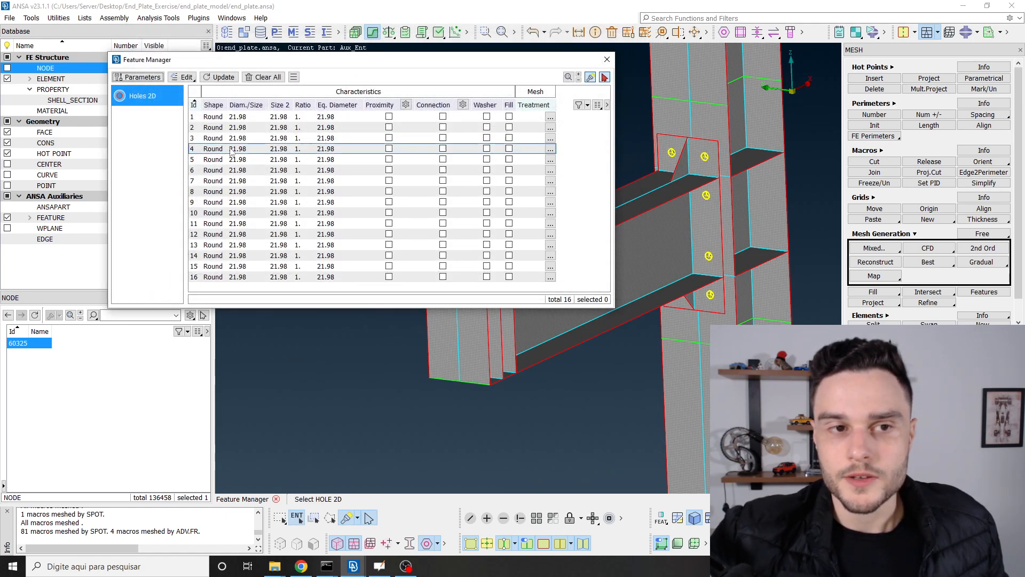
left_click(255, 117)
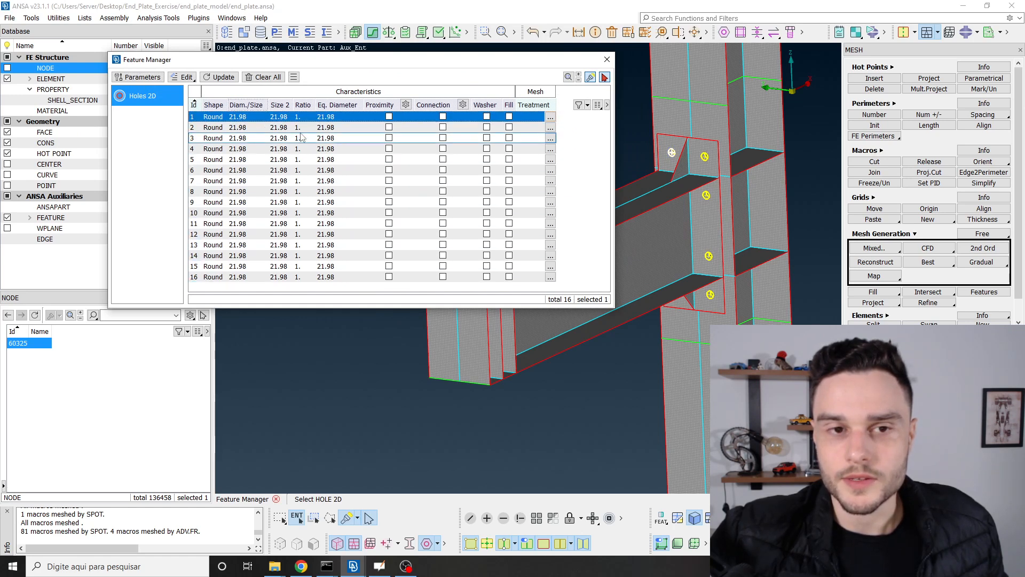
Step: Step through holes 1 to 5 in the Holes 2D list and back to match each entry with its bolt hole in the model
left_click_drag(372, 72, 373, 66)
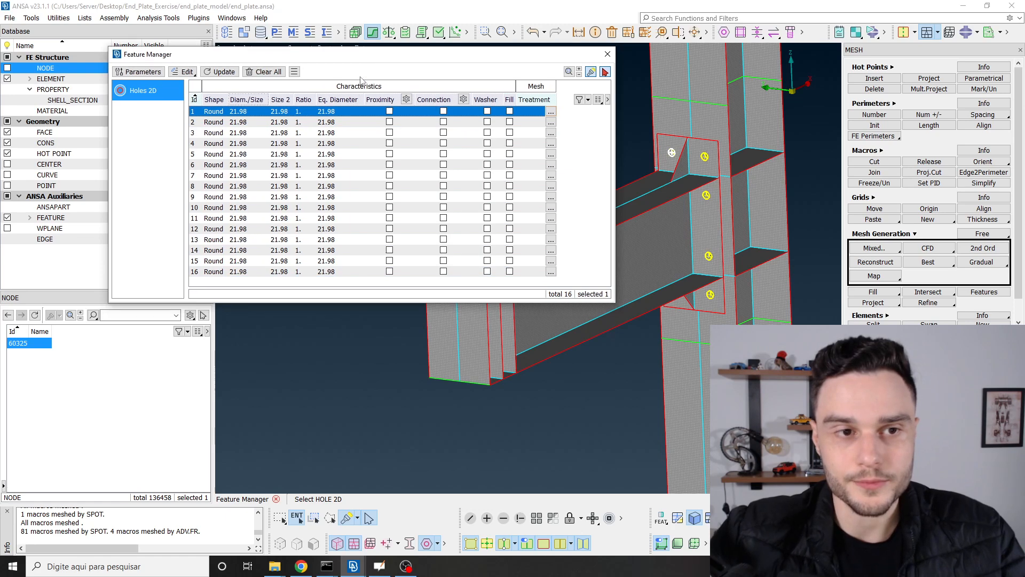
left_click(311, 120)
key("Up")
key("Down")
key("Down")
key("Down")
key("Down")
key("Down")
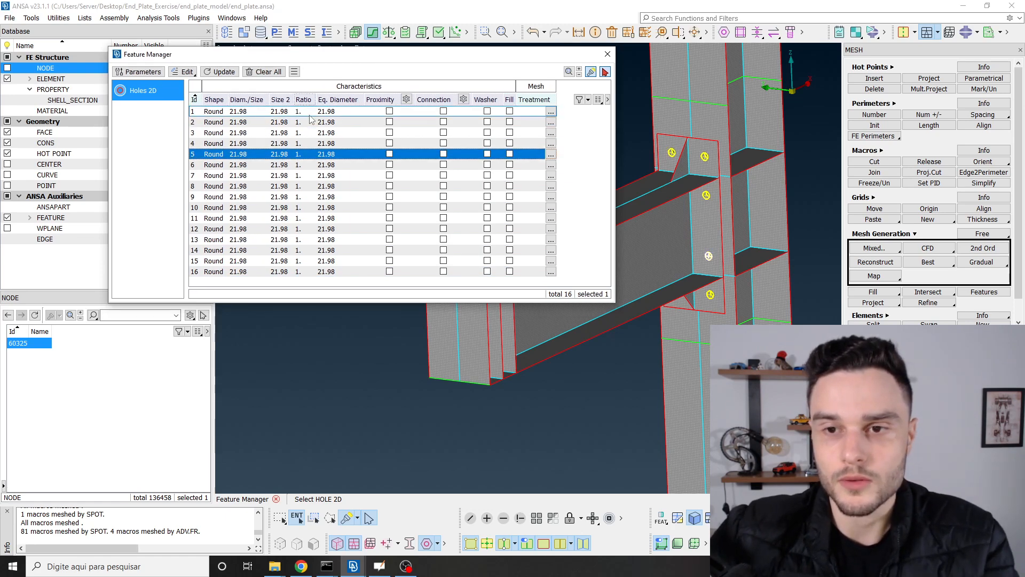
key("Up")
key("Up")
key("Up")
key("Up")
key("Up")
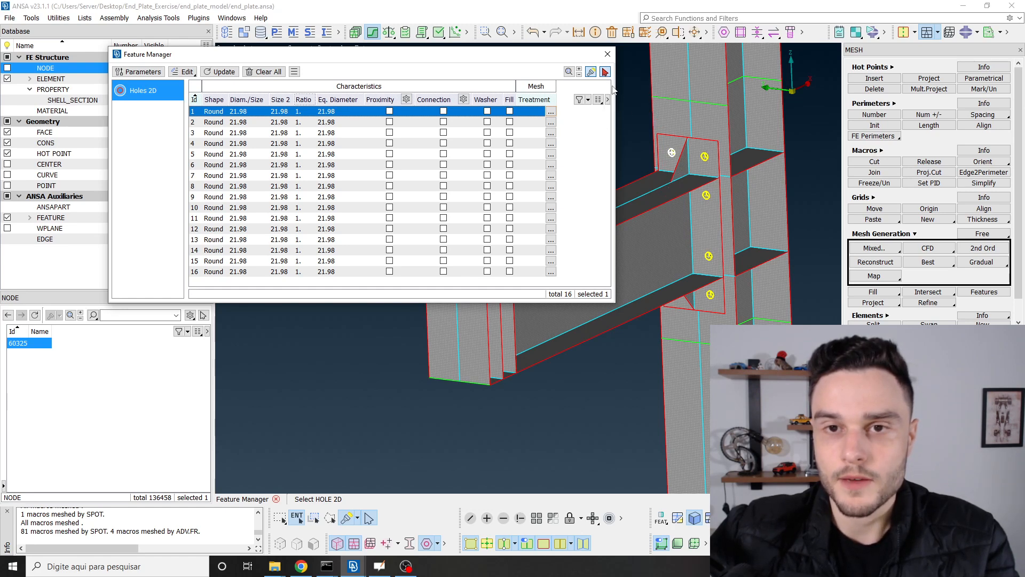
Step: Deactivate hole selection and highlighting in the model, and step through holes 2 to 5 in the Holes 2D list and back
left_click(605, 71)
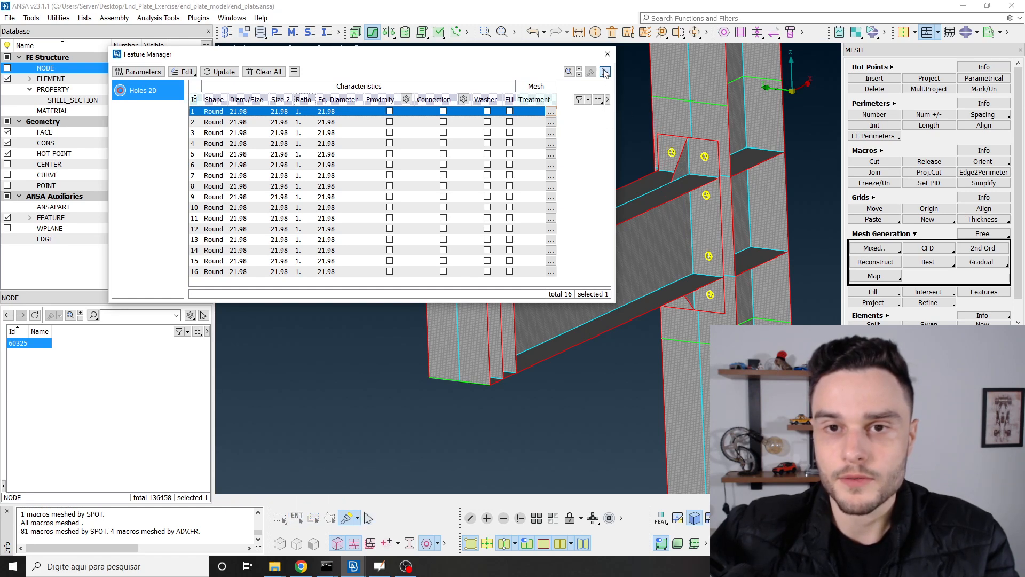
left_click(333, 123)
key("Down")
key("Down")
key("Down")
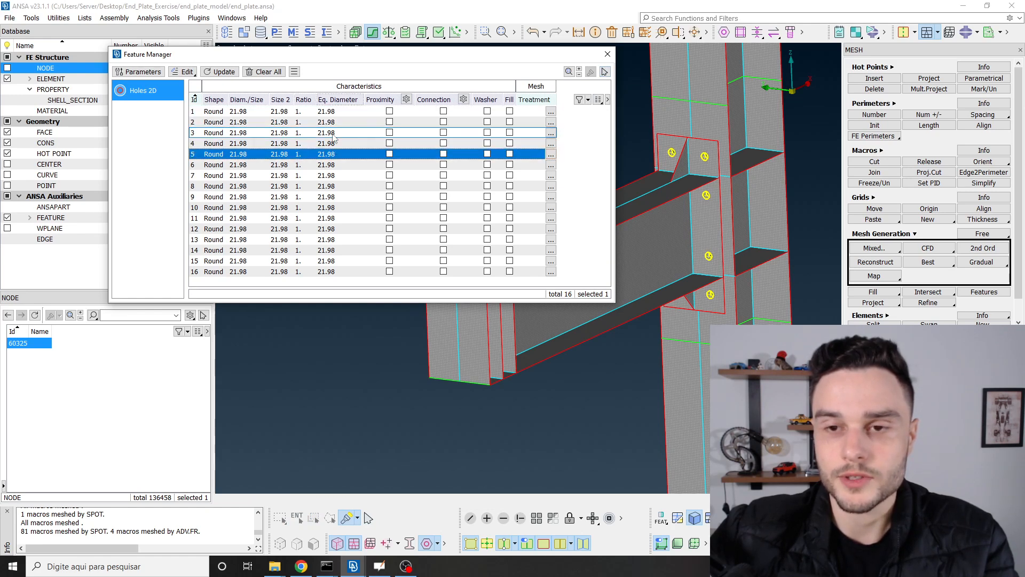
key("Up")
key("Up")
key("Up")
left_click_drag(447, 60, 462, 97)
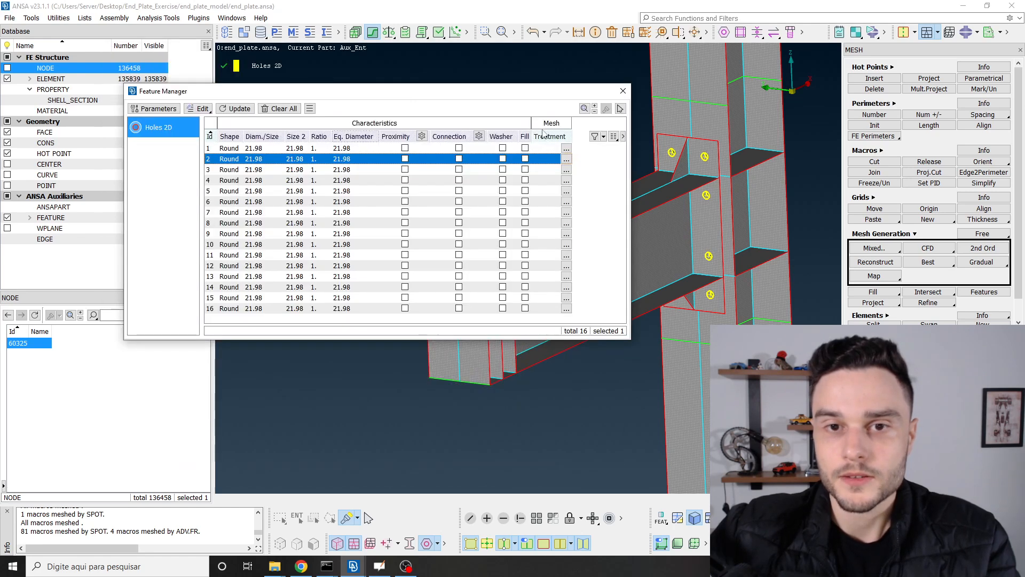
Step: Reactivate hole selection in the model and examine the mesh around hole 2 on the end plate up close
left_click(619, 109)
scroll(699, 152, "up", 6)
left_click_drag(699, 152, 705, 122, "ctrl")
scroll(705, 121, "down", 6)
middle_click_drag(717, 141, 712, 162, "ctrl")
left_click_drag(712, 162, 706, 152, "ctrl")
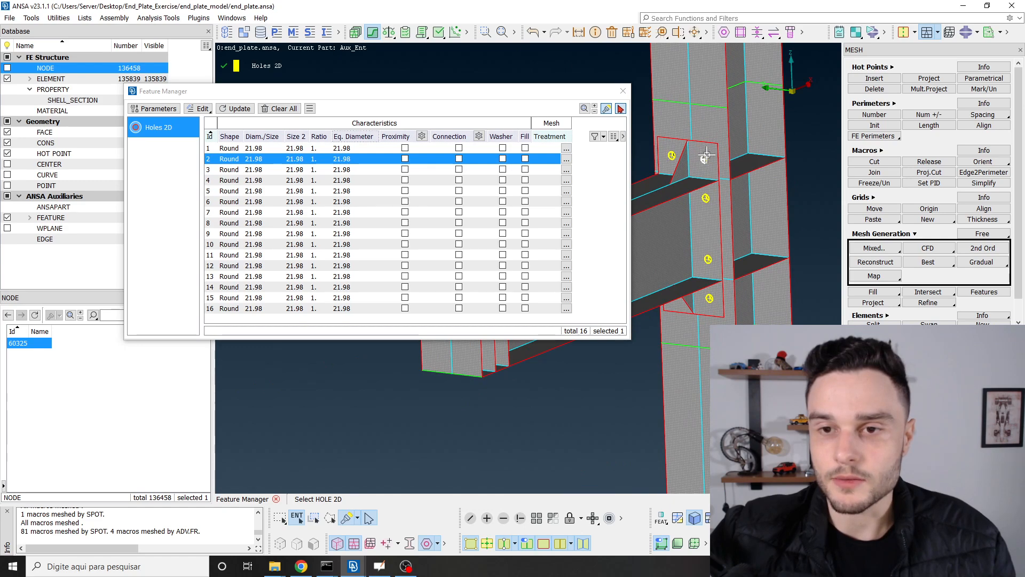
scroll(705, 155, "up", 5)
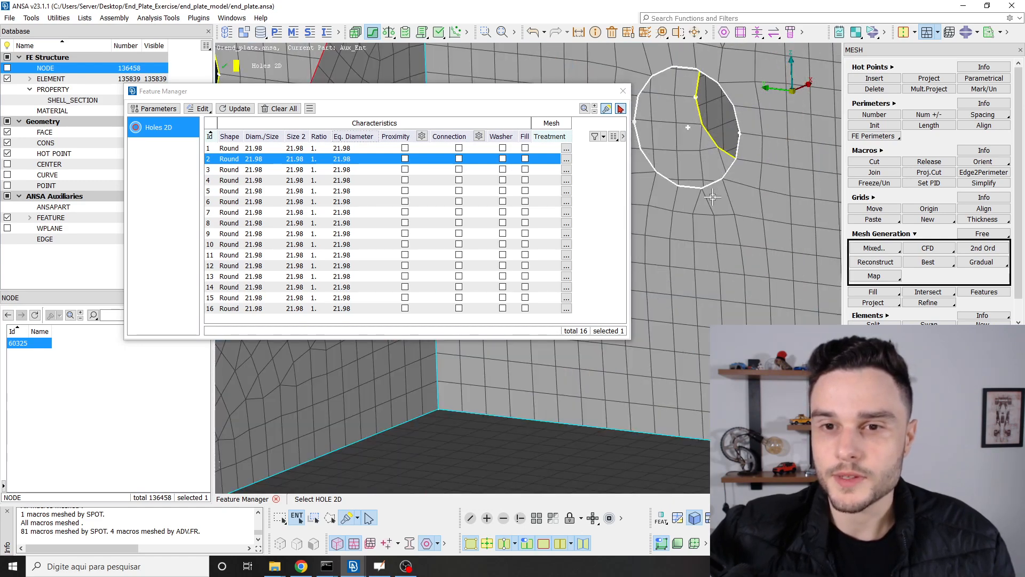
Step: Start a new mesh treatment for hole 2 in the 2D holes list
scroll(706, 197, "down", 5)
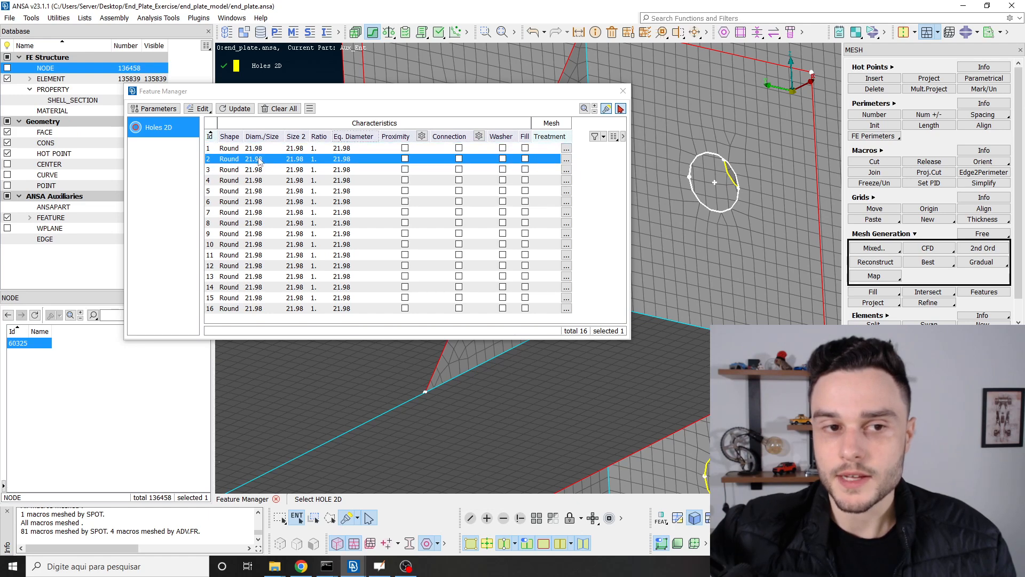
scroll(781, 202, "down", 3)
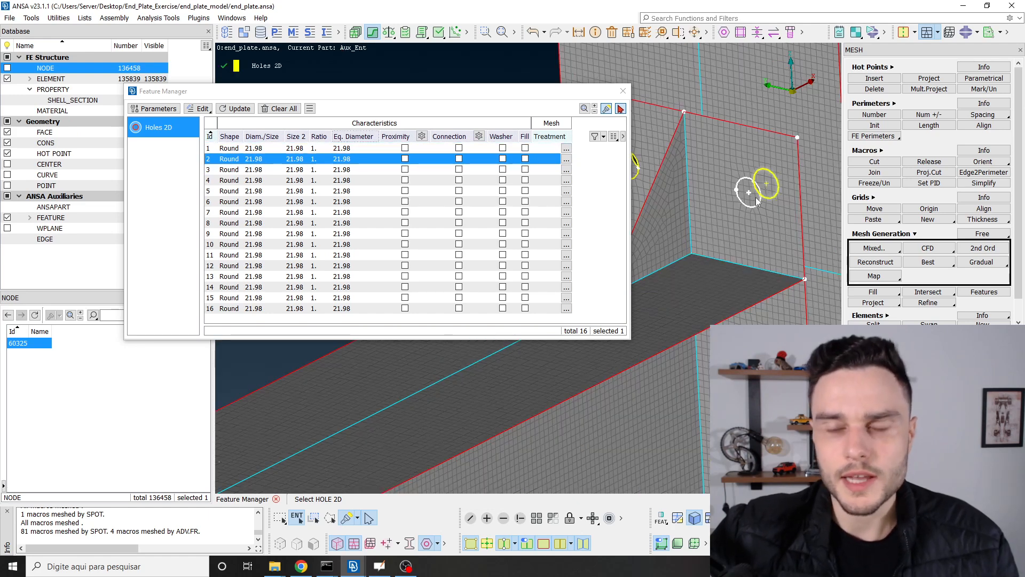
mouse_move(751, 203)
left_mouse_down("ctrl")
mouse_move(746, 187)
mouse_move(743, 217)
left_mouse_up("ctrl")
scroll(760, 183, "up", 3)
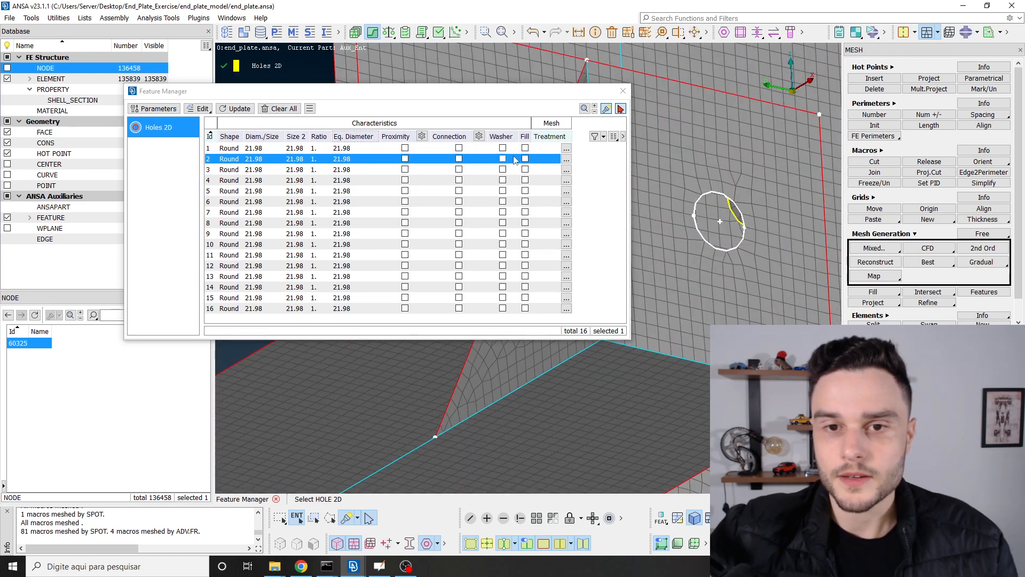
left_click(566, 160)
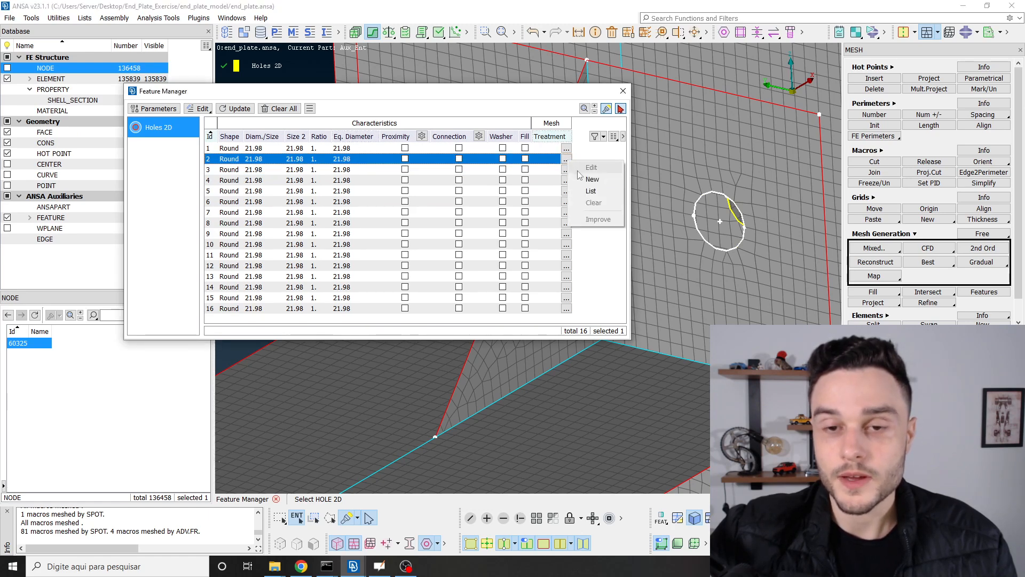
left_click(591, 180)
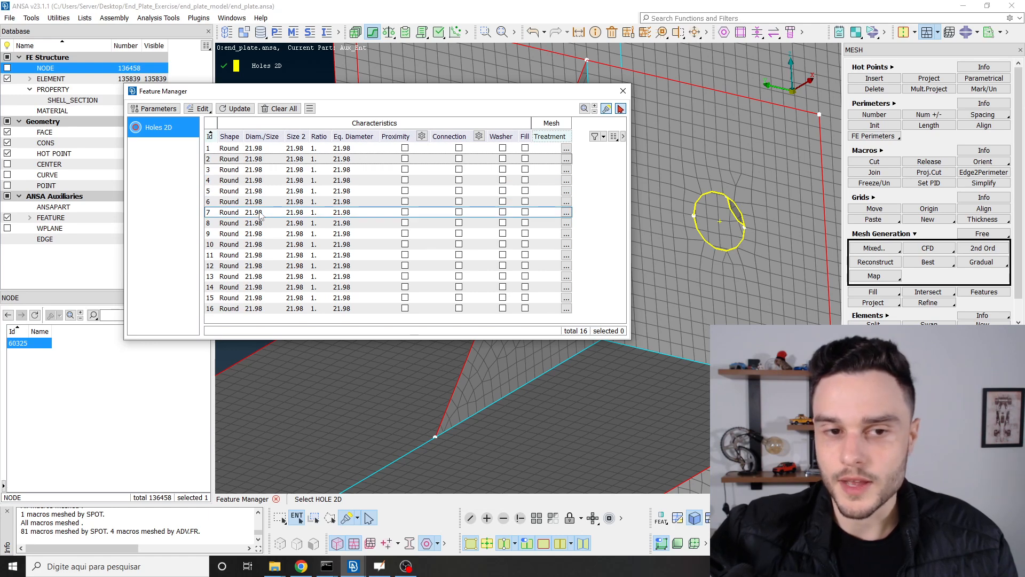
left_click(566, 160)
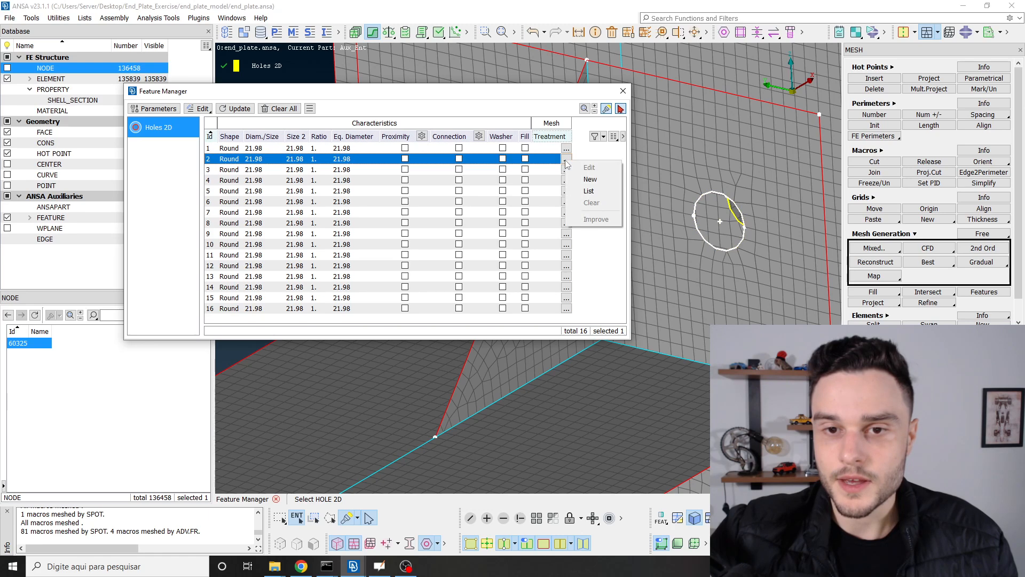
left_click(595, 182)
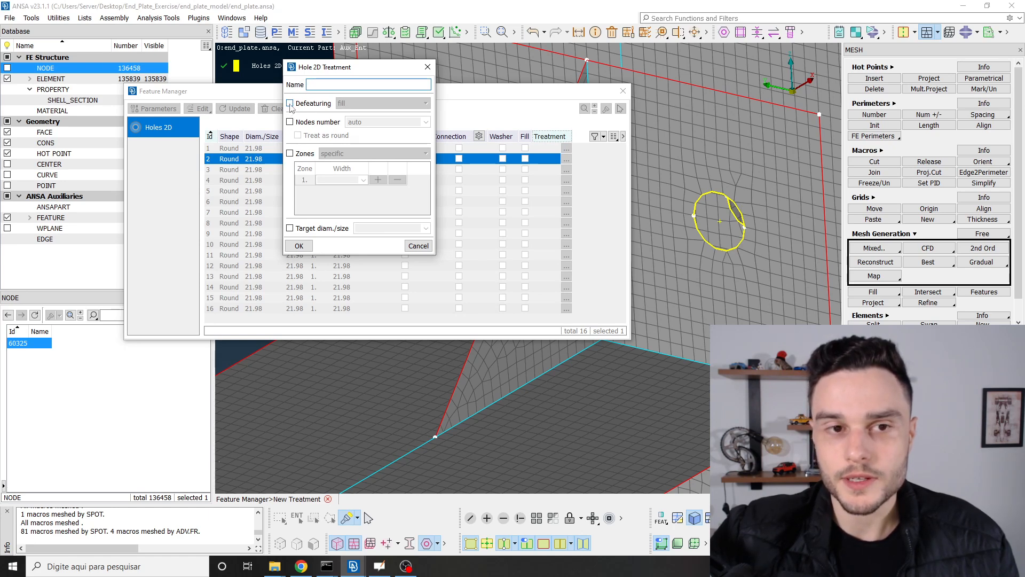
left_click(291, 104)
left_click(360, 104)
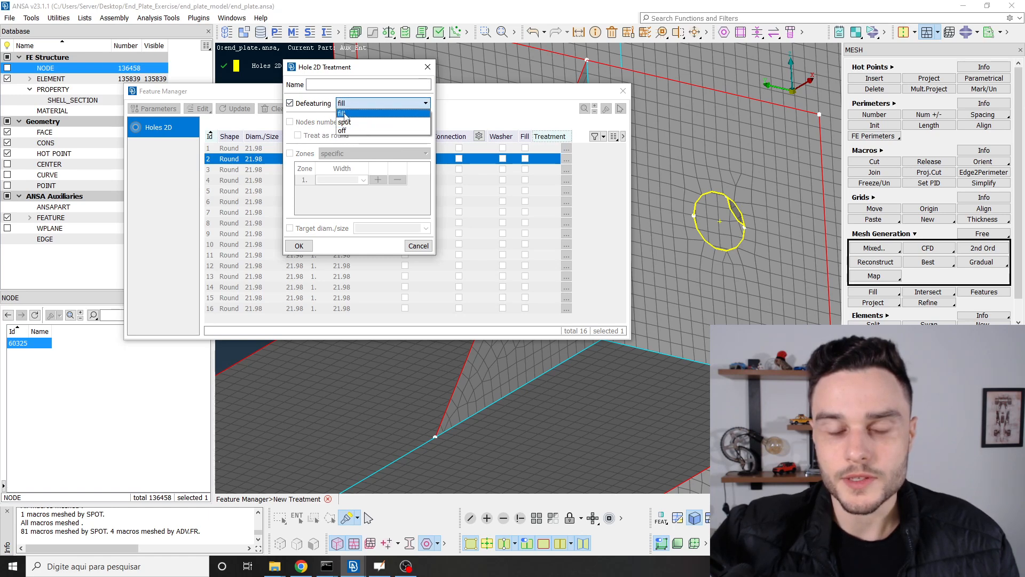
left_click(344, 114)
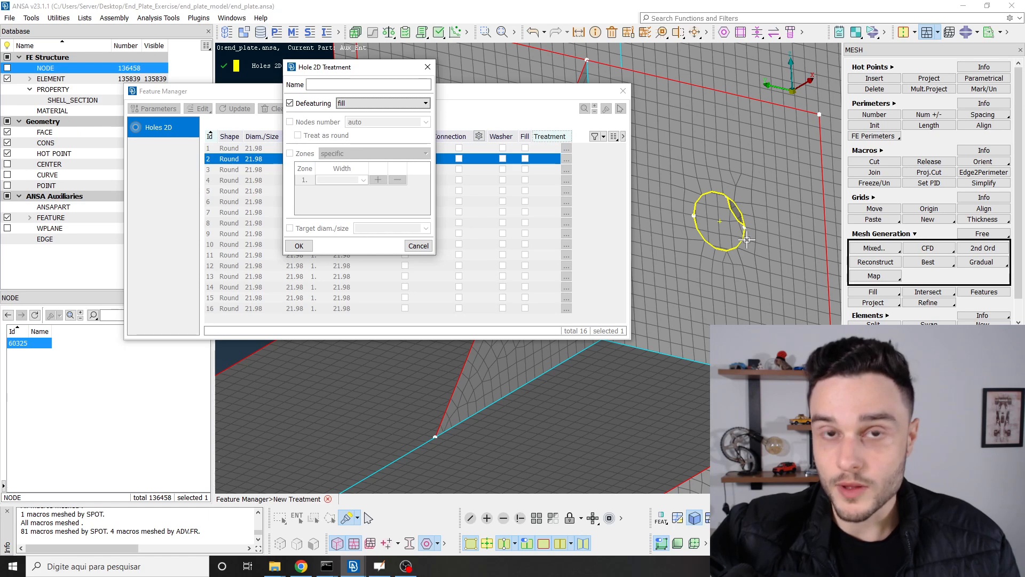
left_click(290, 104)
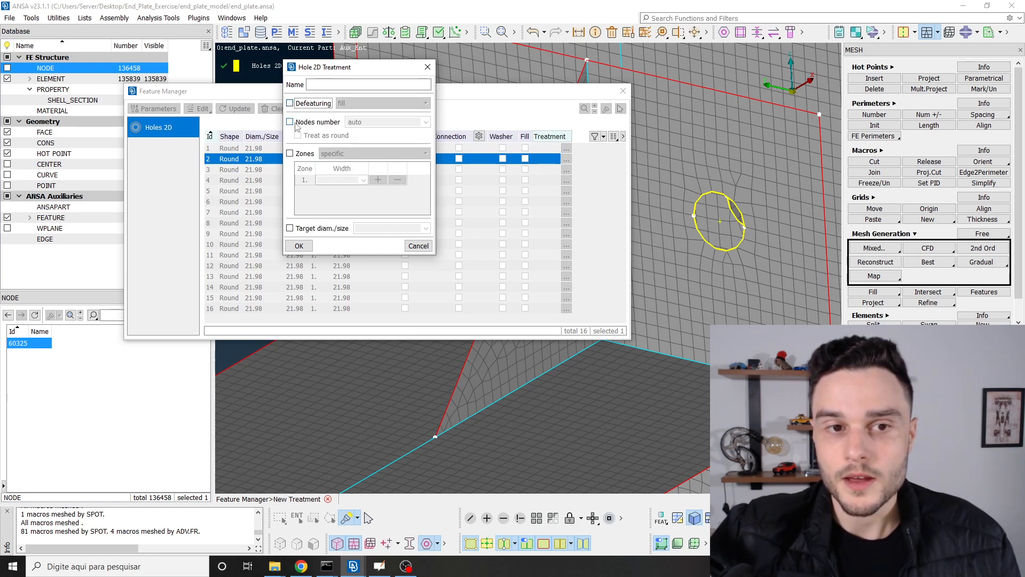
Step: Enable the nodes number setting in the hole treatment, keeping it on auto
mouse_move(292, 125)
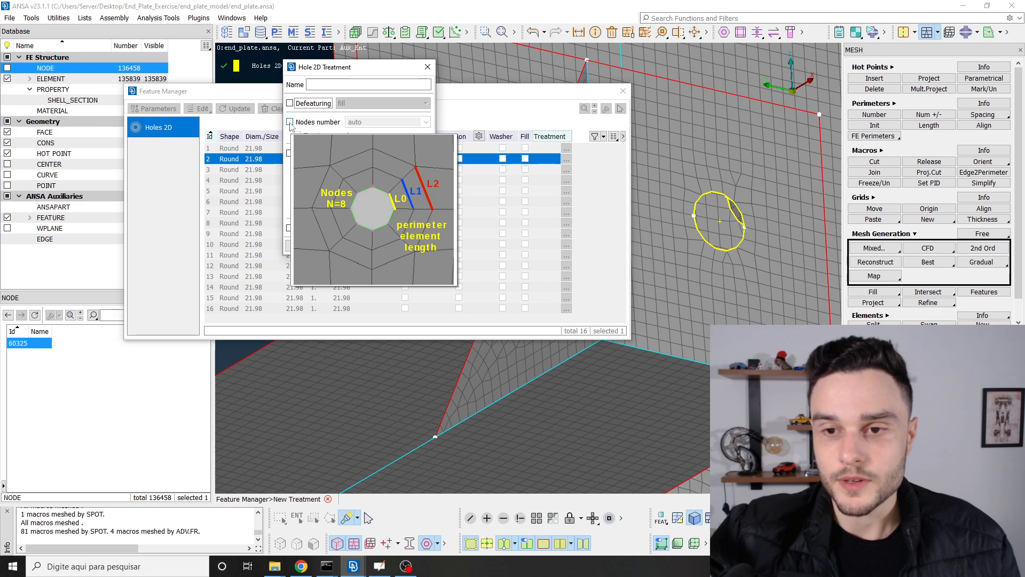
left_click(290, 122)
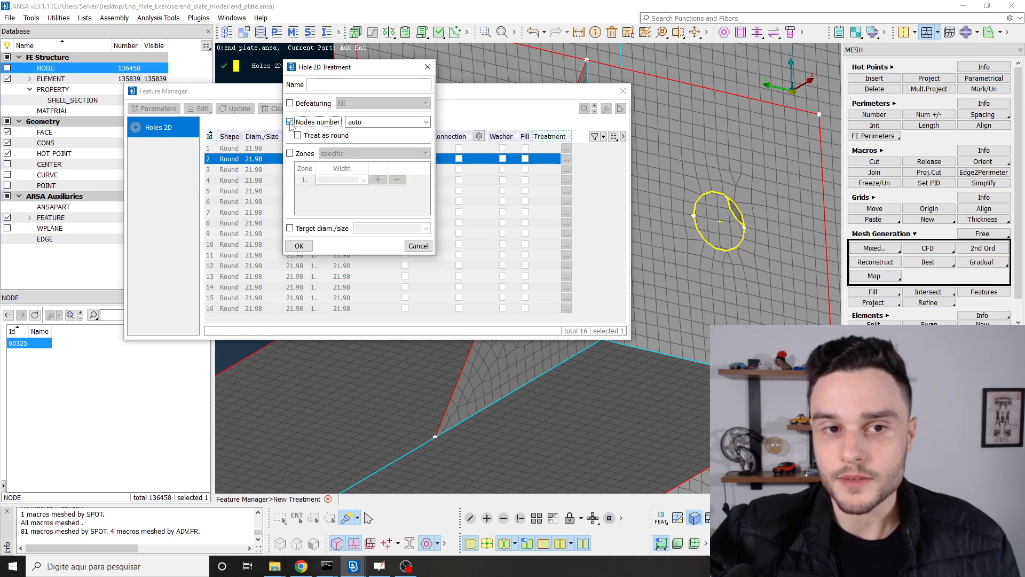
mouse_move(359, 121)
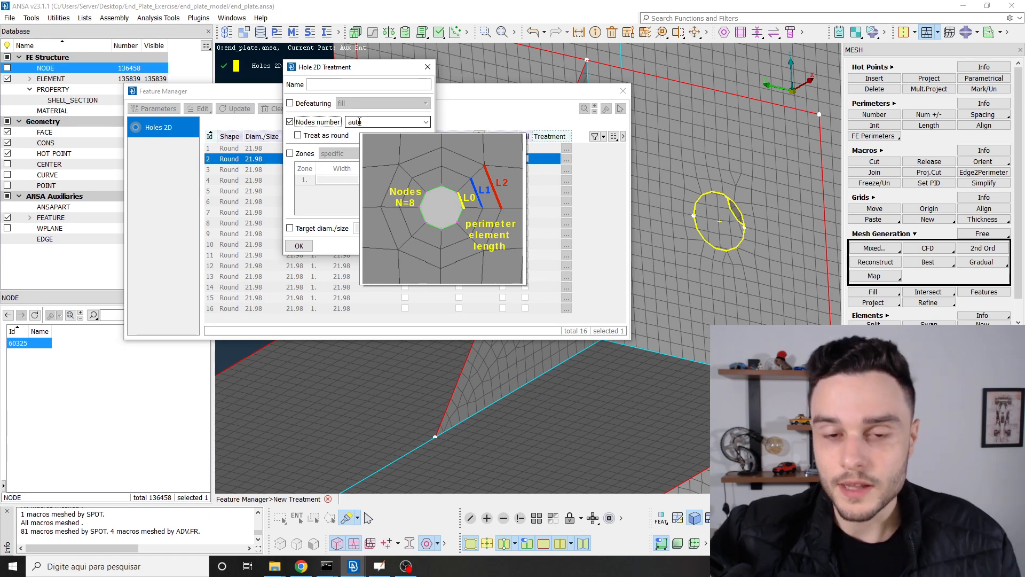
left_click(359, 122)
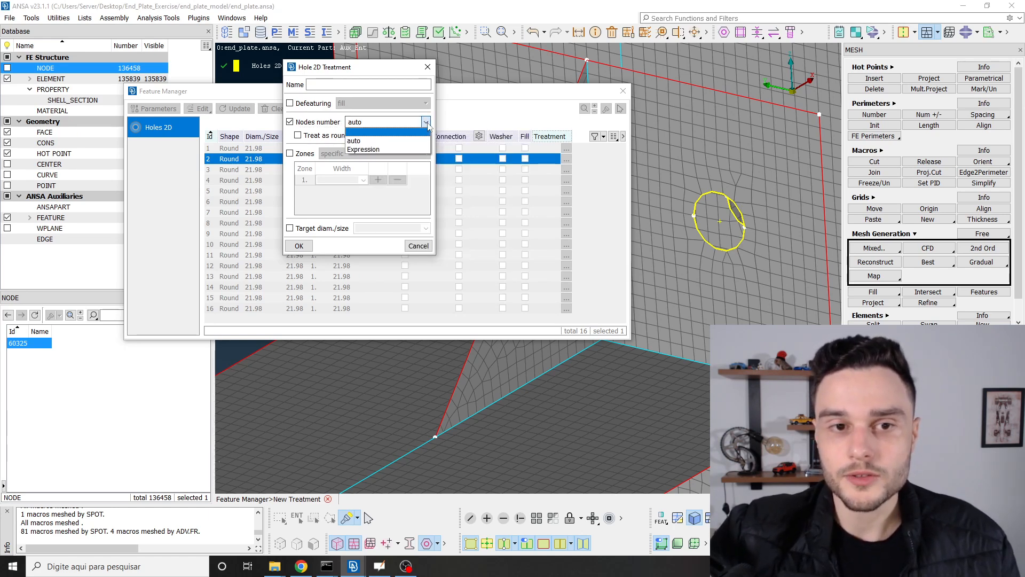
left_click(370, 150)
left_click_drag(320, 82, 251, 82)
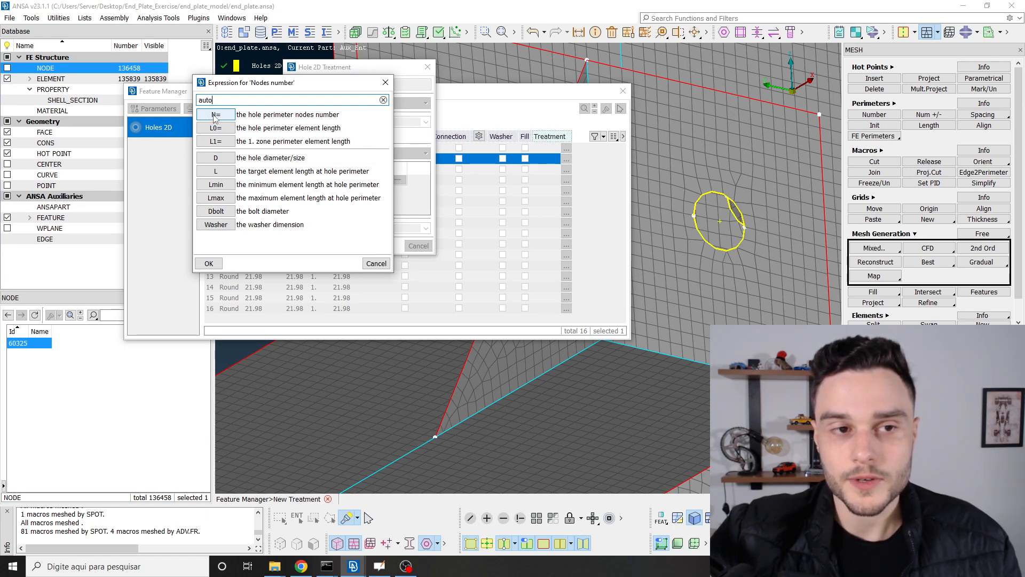
left_click_drag(236, 87, 199, 107)
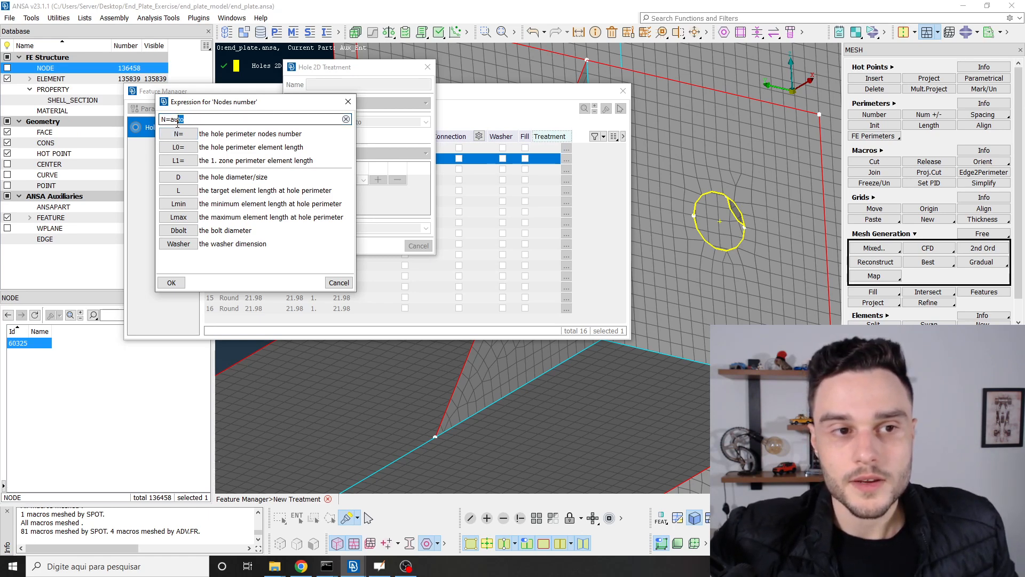
left_click_drag(176, 124, 171, 123)
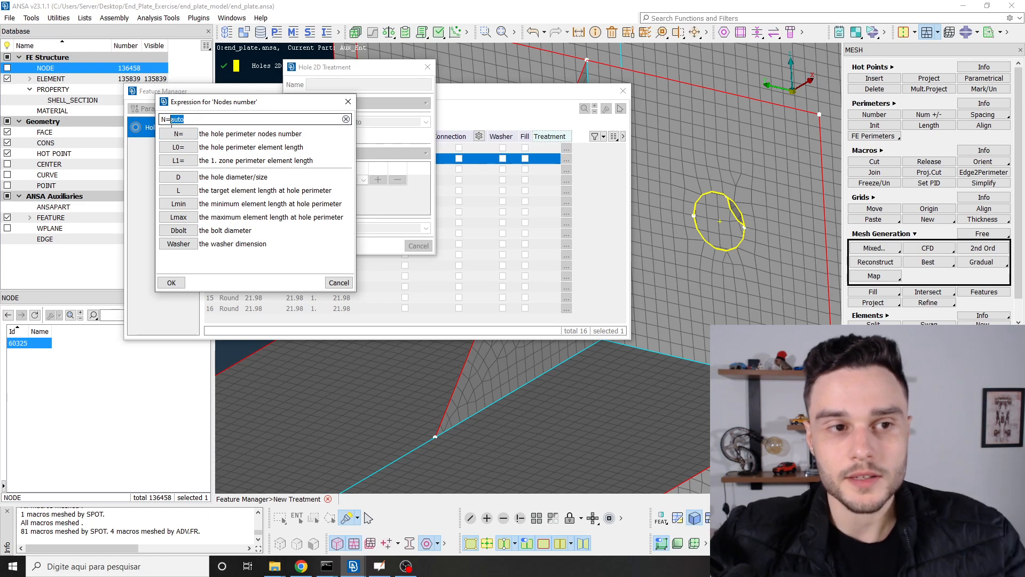
type("10")
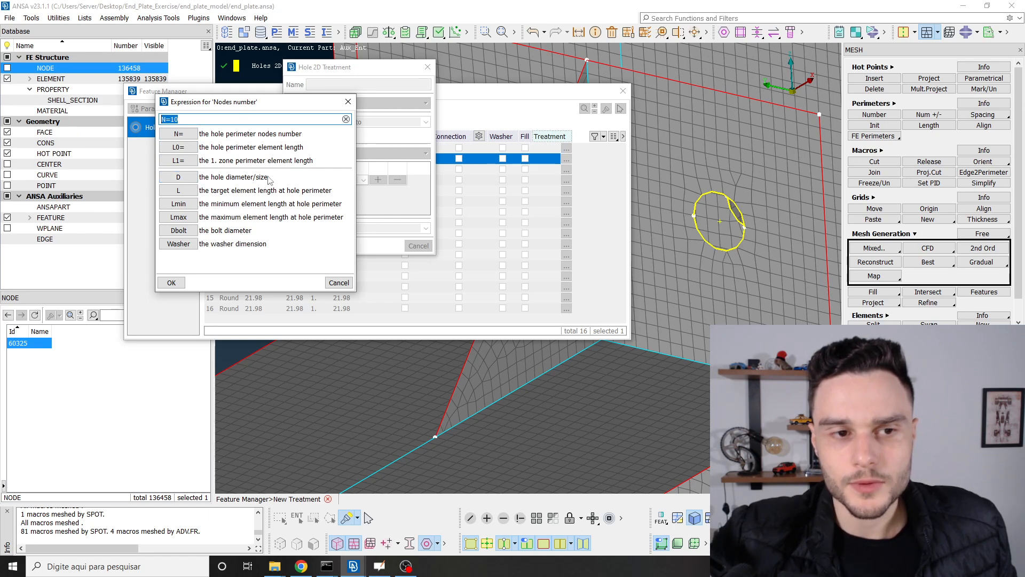
left_click(344, 285)
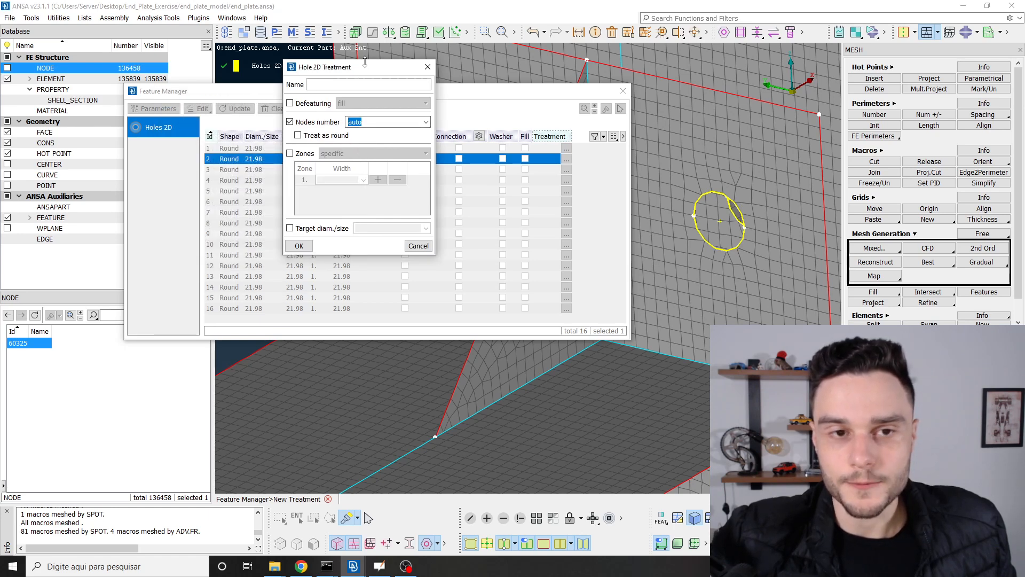
Step: Enable specific zones in the hole treatment and set the zone 1 width to 5
left_click_drag(365, 73, 303, 60)
mouse_move(279, 115)
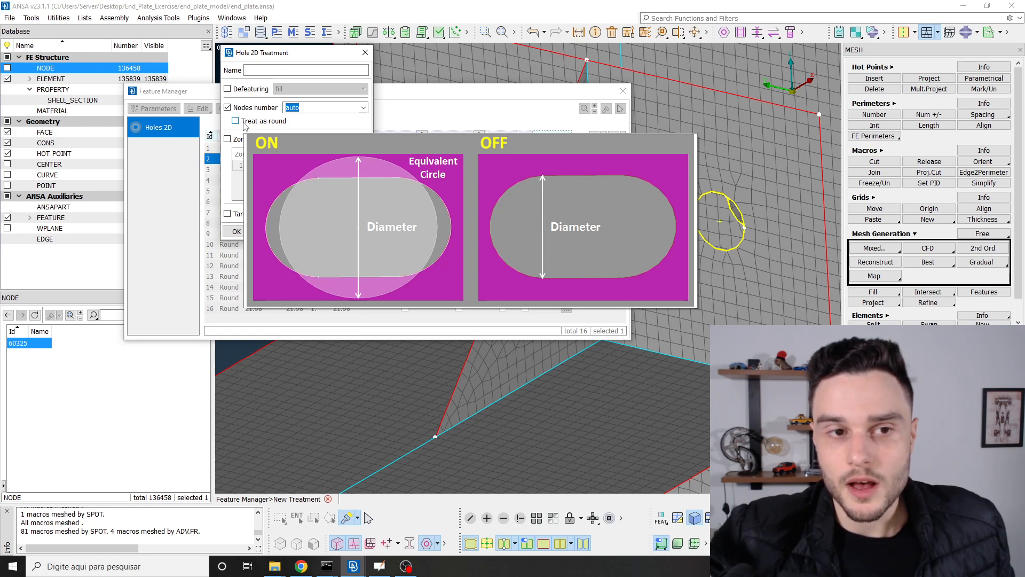
mouse_move(227, 140)
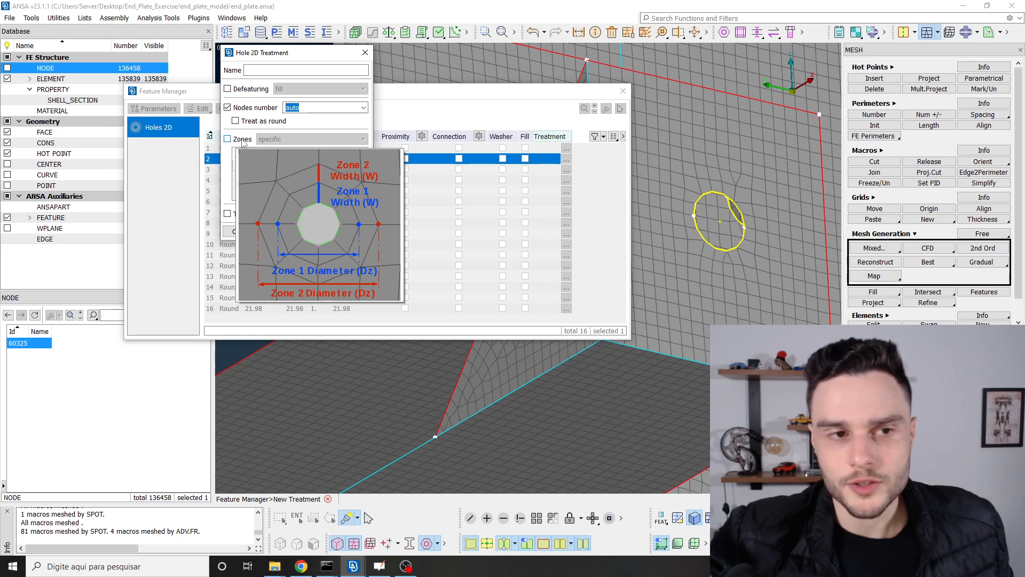
left_click(242, 139)
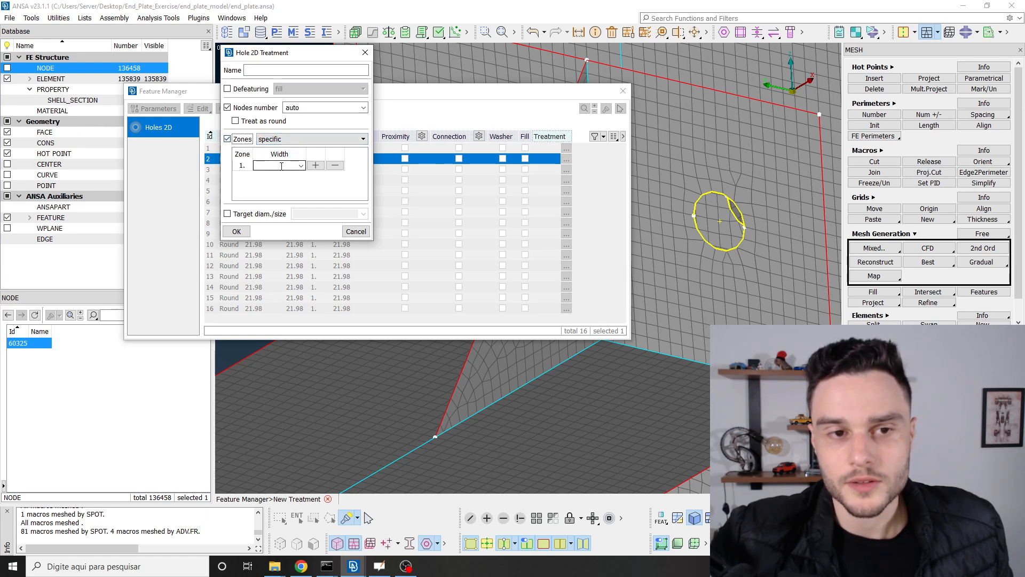
left_click(281, 166)
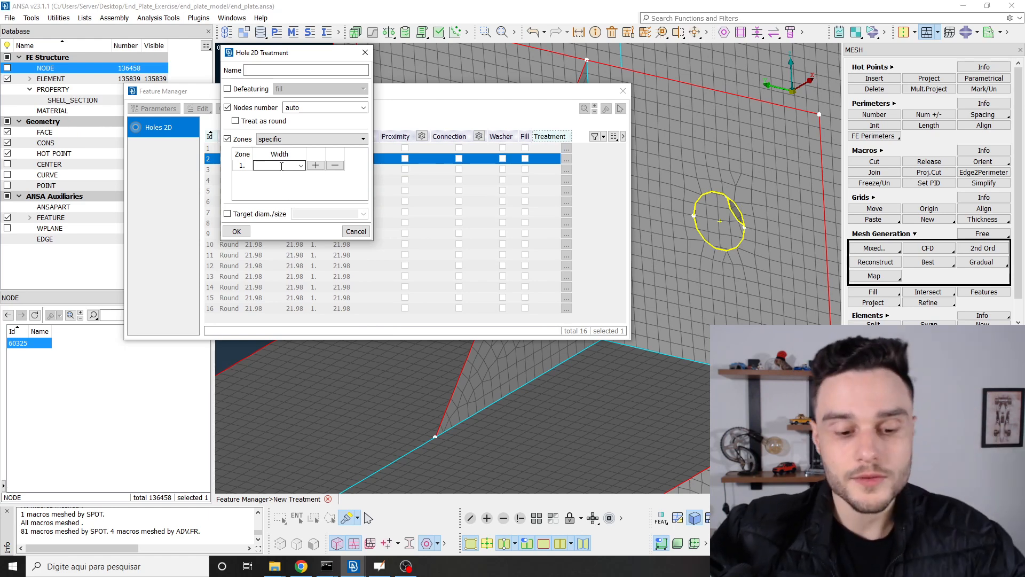
type("5")
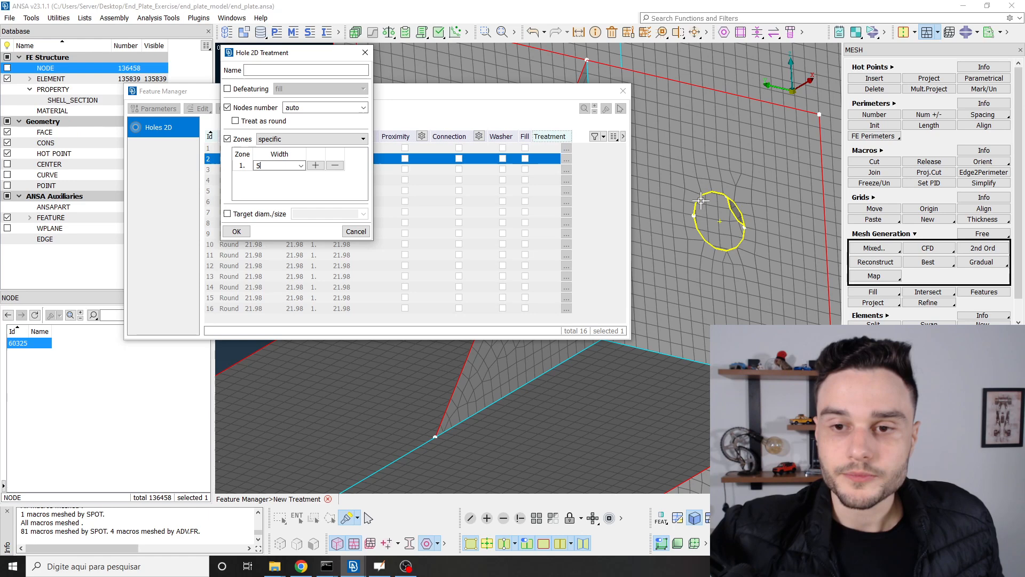
scroll(700, 196, "up", 3)
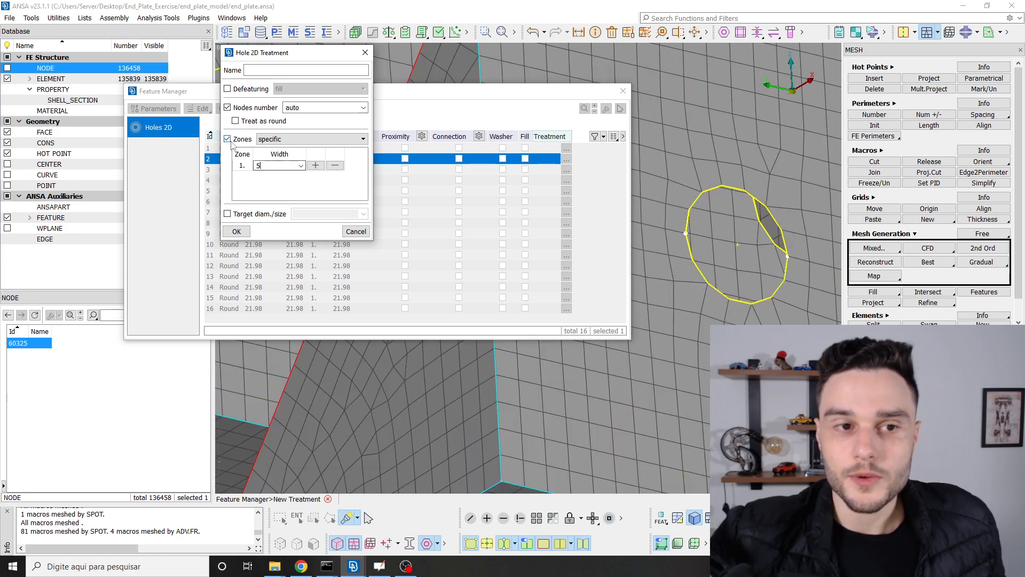
mouse_move(233, 144)
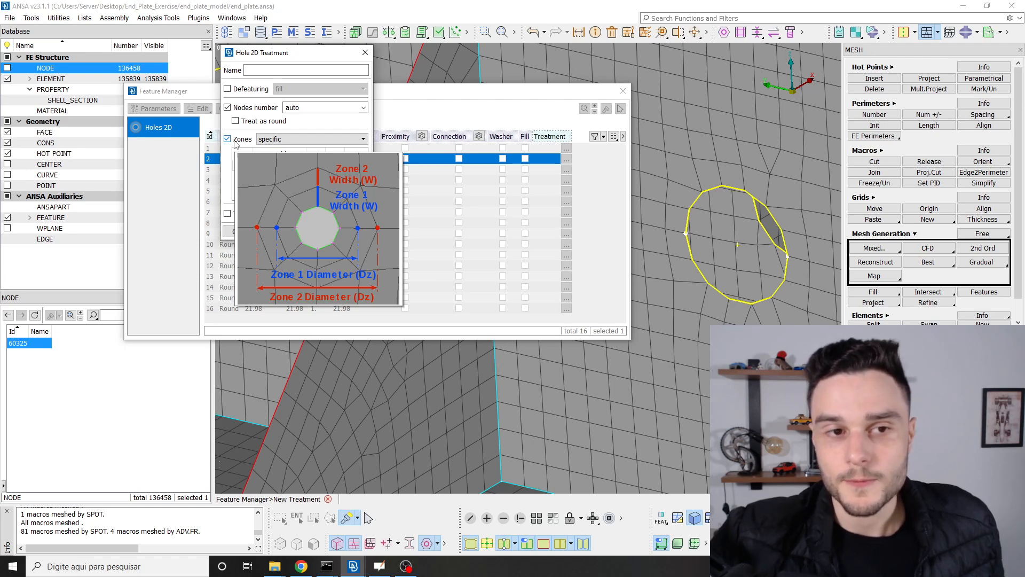
left_click(276, 165)
type("5")
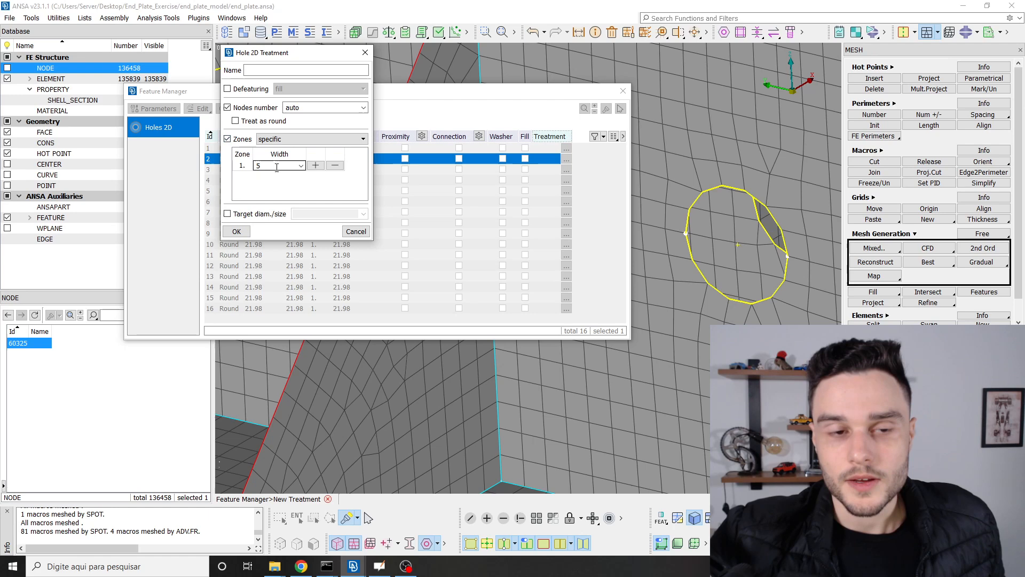
Step: Add a second zone around the hole with a width of 6
left_click(316, 166)
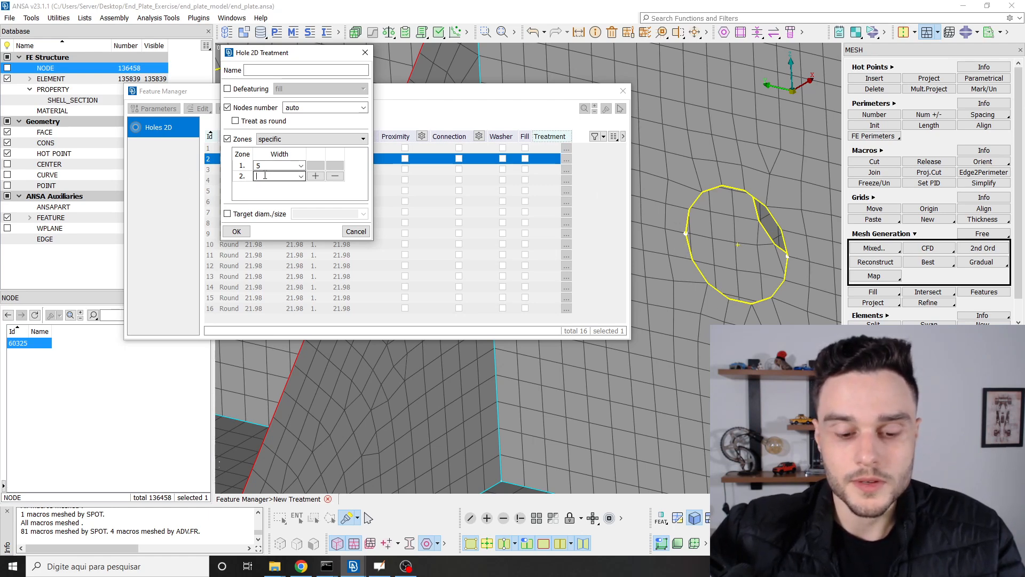
type("6")
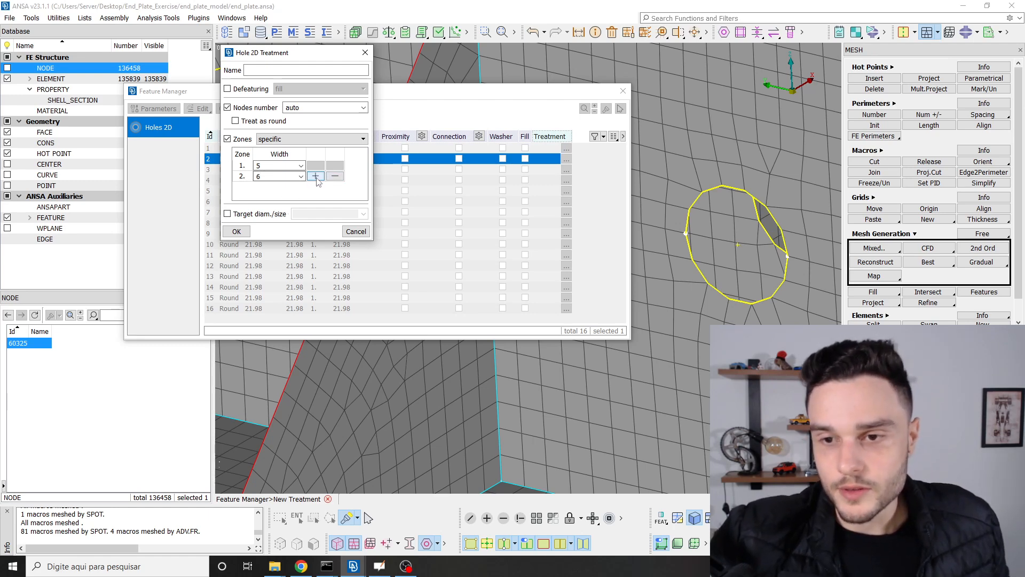
left_click(271, 175)
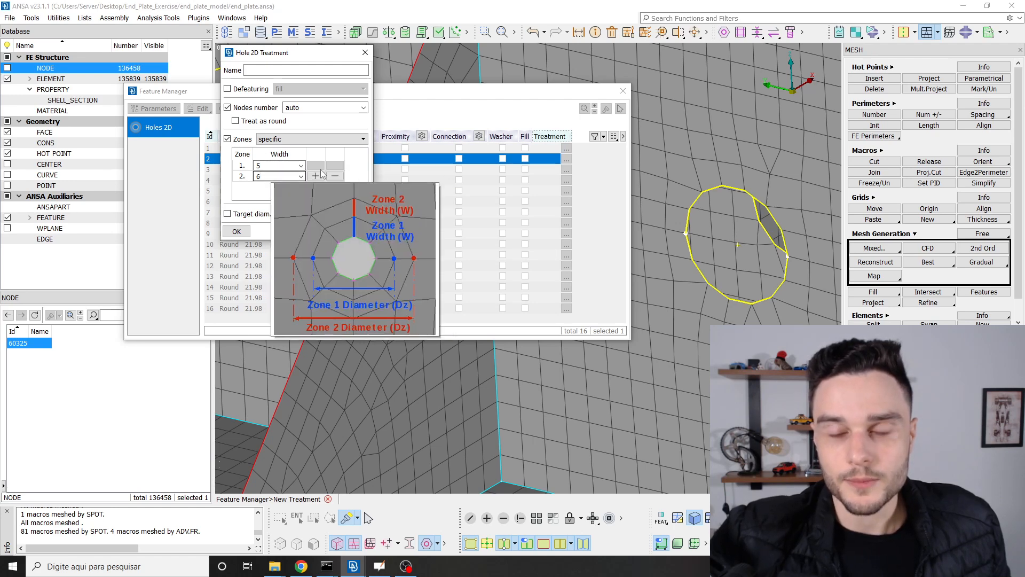
scroll(689, 141, "down", 5)
scroll(689, 141, "up", 3)
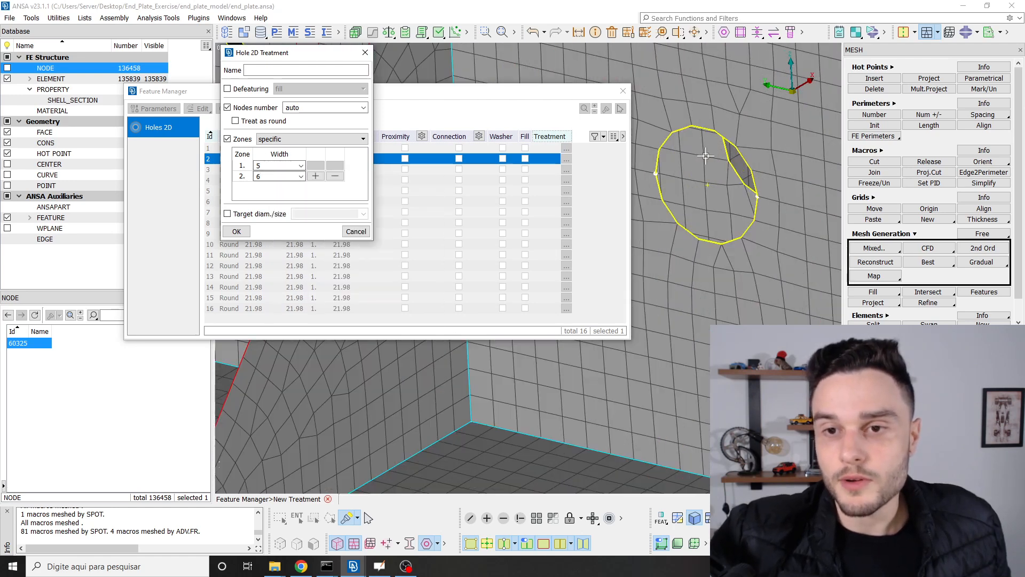
scroll(739, 243, "down", 1)
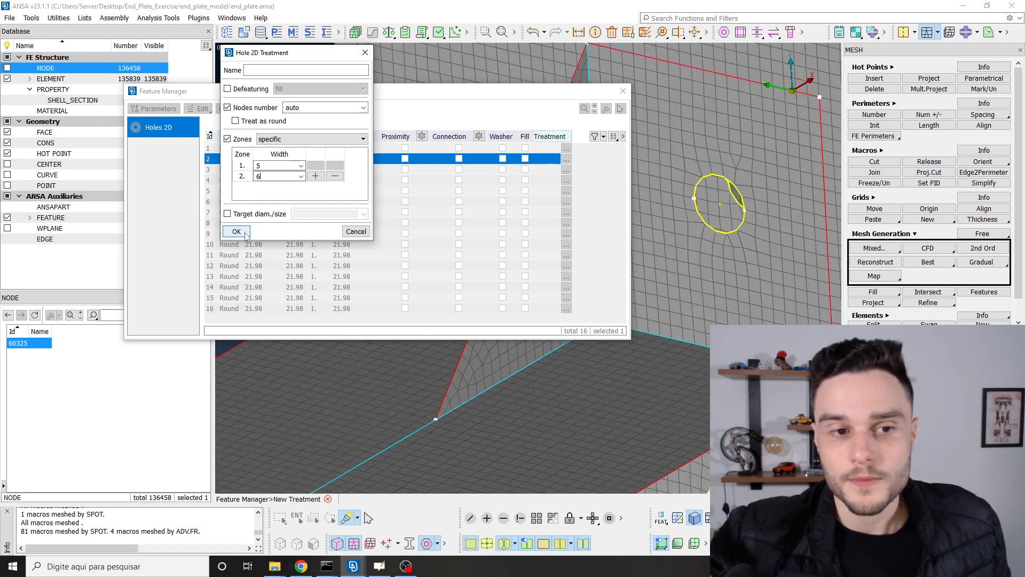
Step: Enable the target diameter for the hole treatment and set it to 22
mouse_move(241, 221)
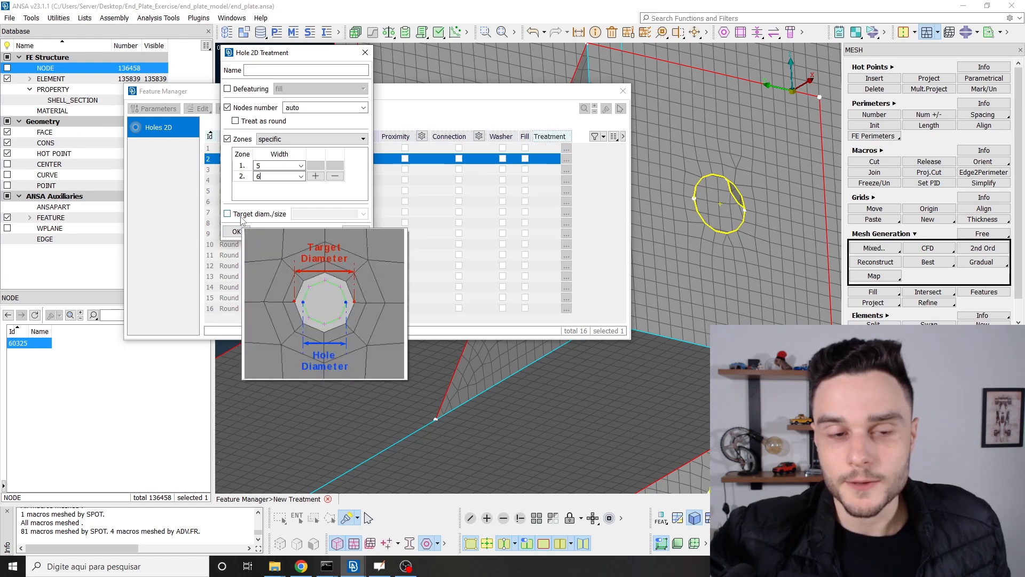
left_click(243, 215)
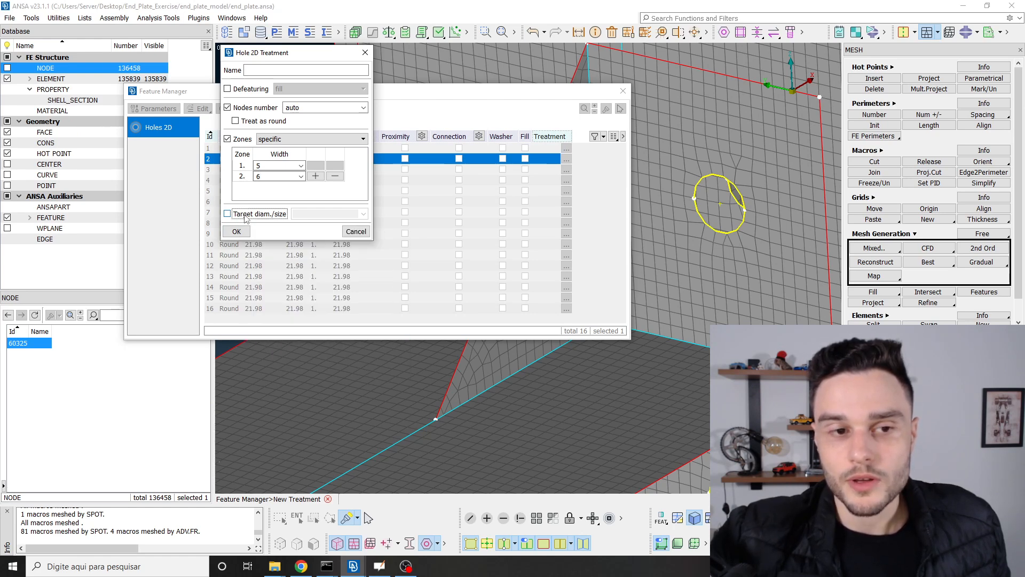
type("22")
key("Return")
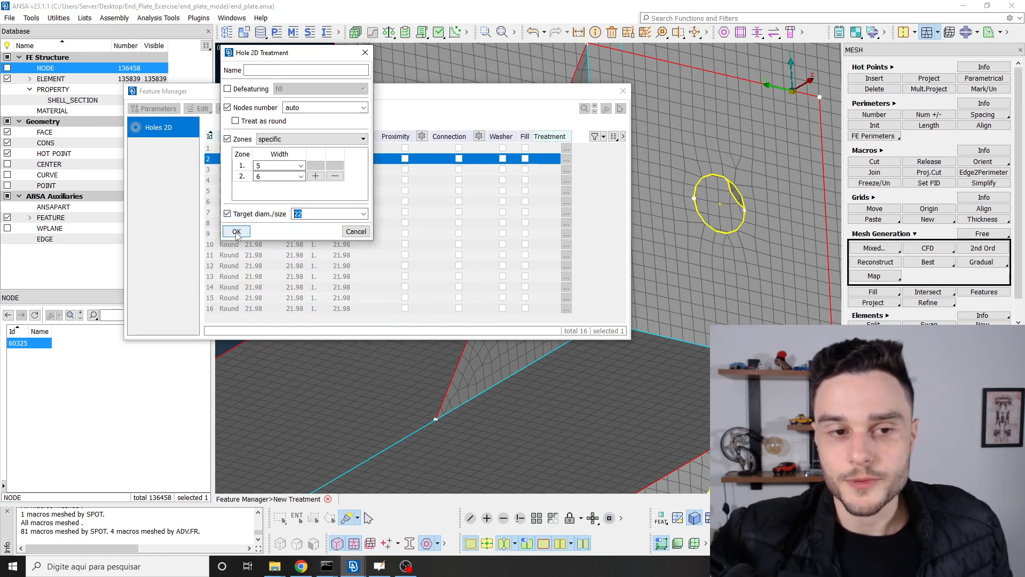
Step: Disable the target diameter in the hole treatment and apply the treatment to the selected hole
left_click(228, 213)
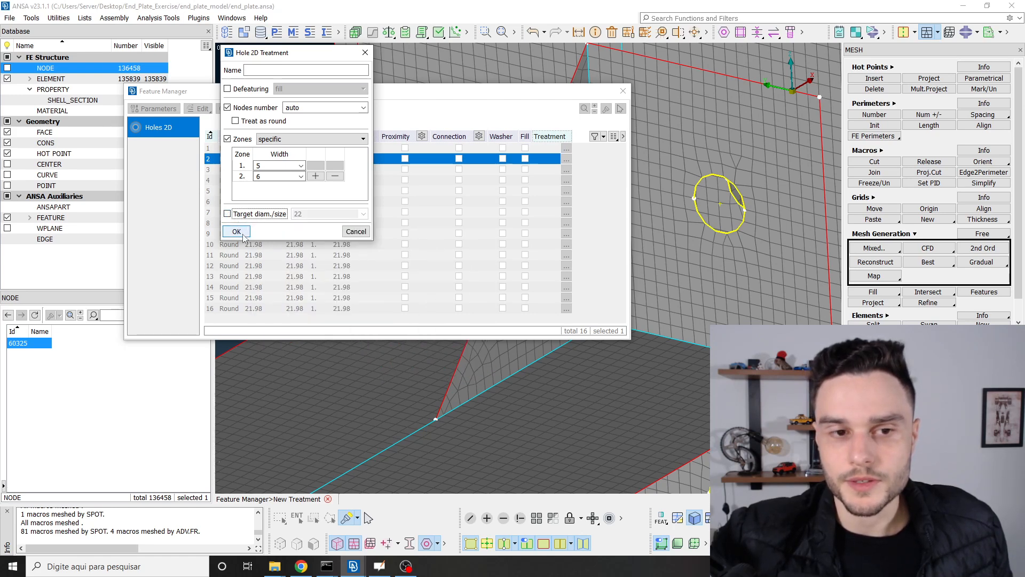
left_click(243, 234)
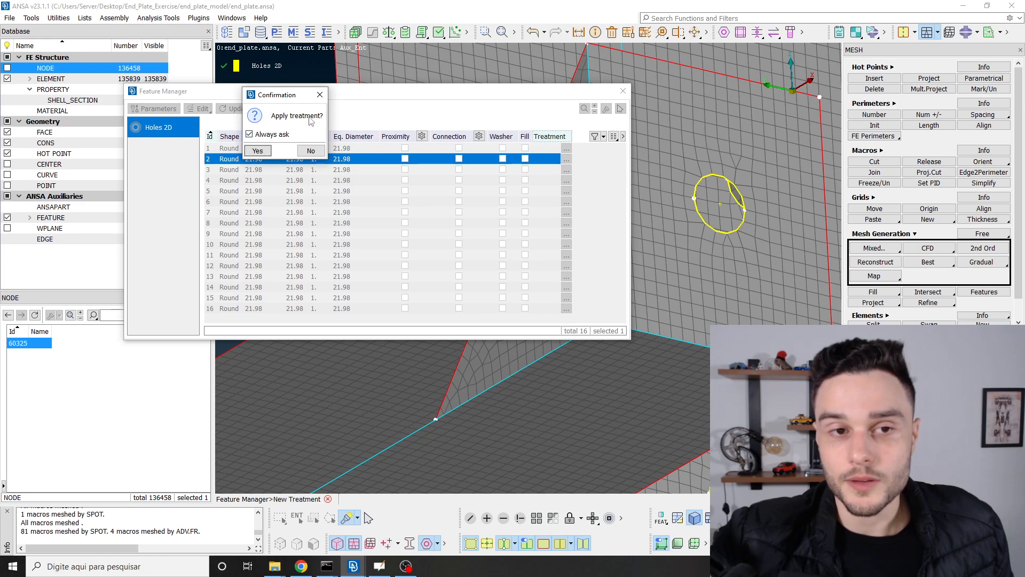
left_click(260, 152)
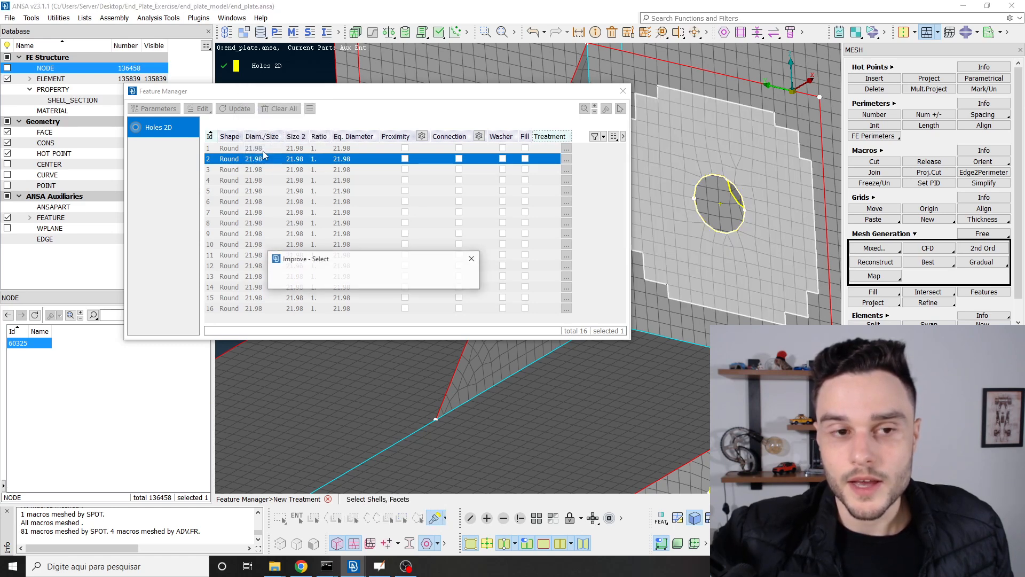
Step: Keep Reshape as the improvement method for the mesh area around the hole and proceed to editing the perimeters
left_click_drag(328, 259, 285, 162)
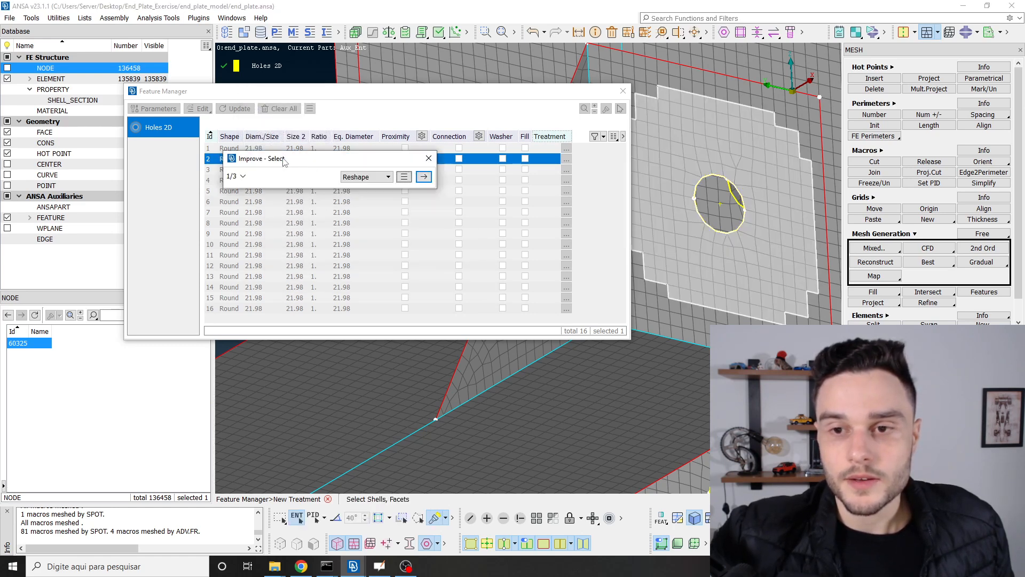
scroll(685, 221, "down", 3)
scroll(686, 221, "up", 5)
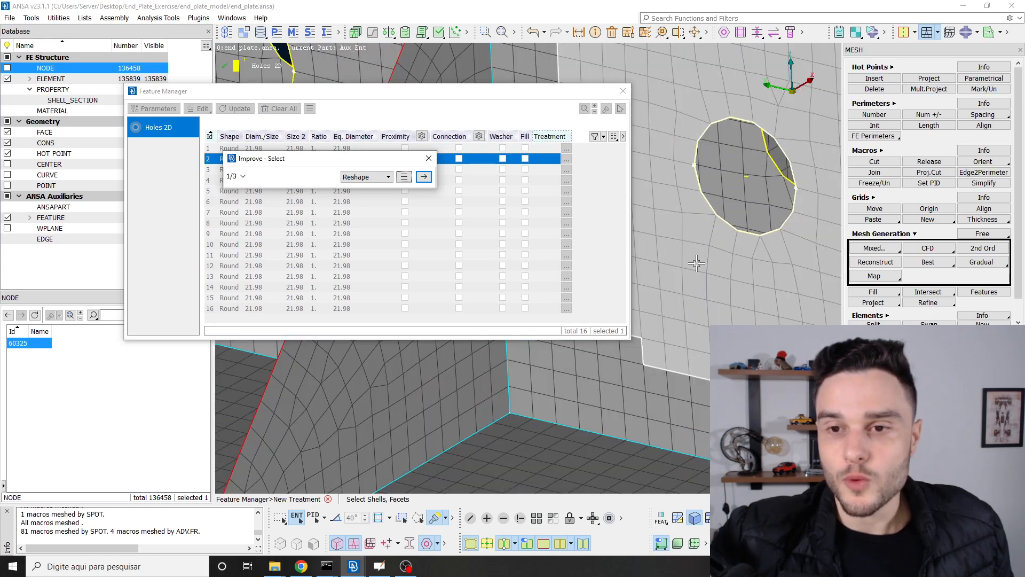
scroll(696, 263, "down", 2)
scroll(696, 262, "down", 3)
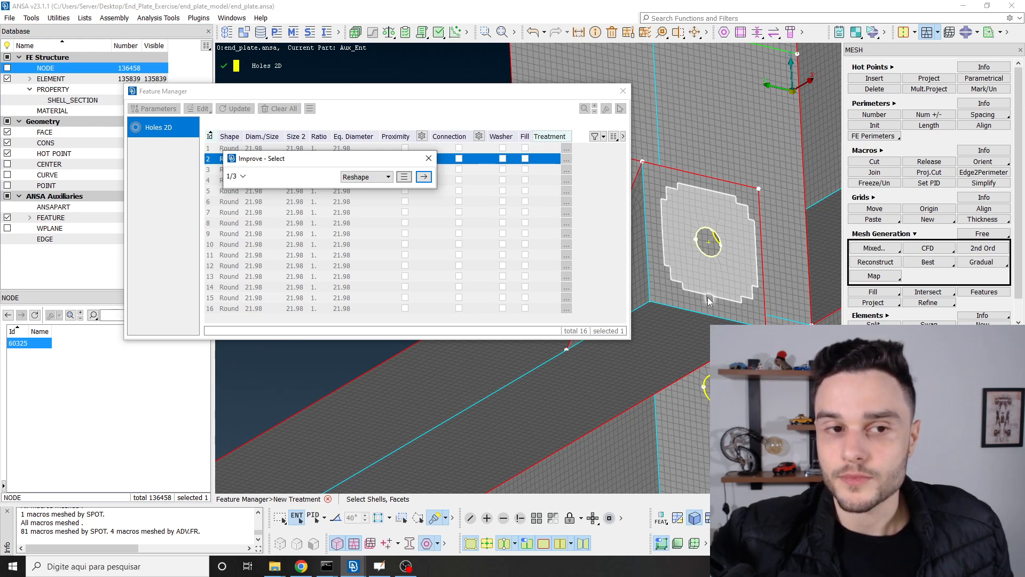
scroll(714, 262, "up", 2)
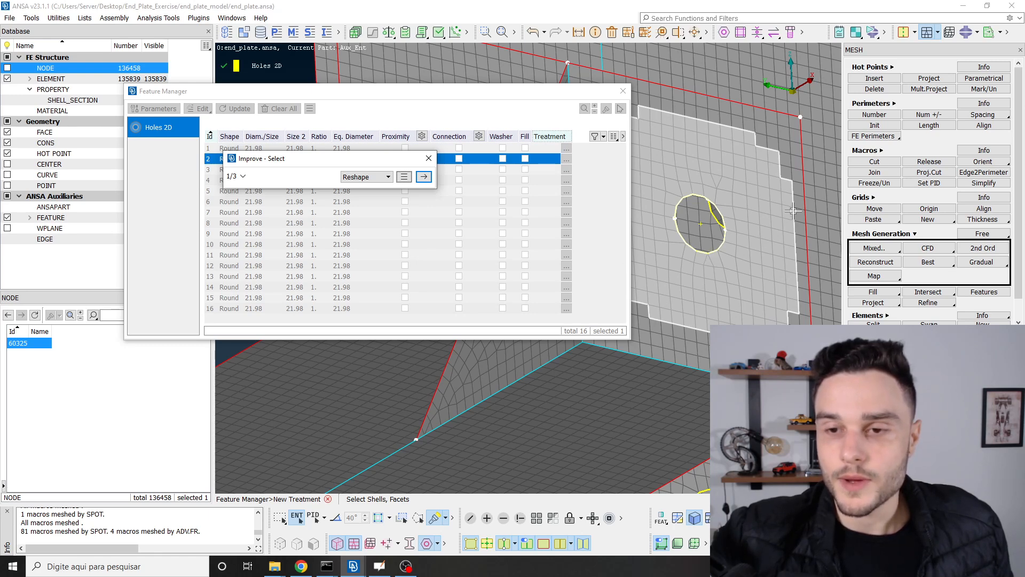
left_click_drag(261, 159, 276, 185)
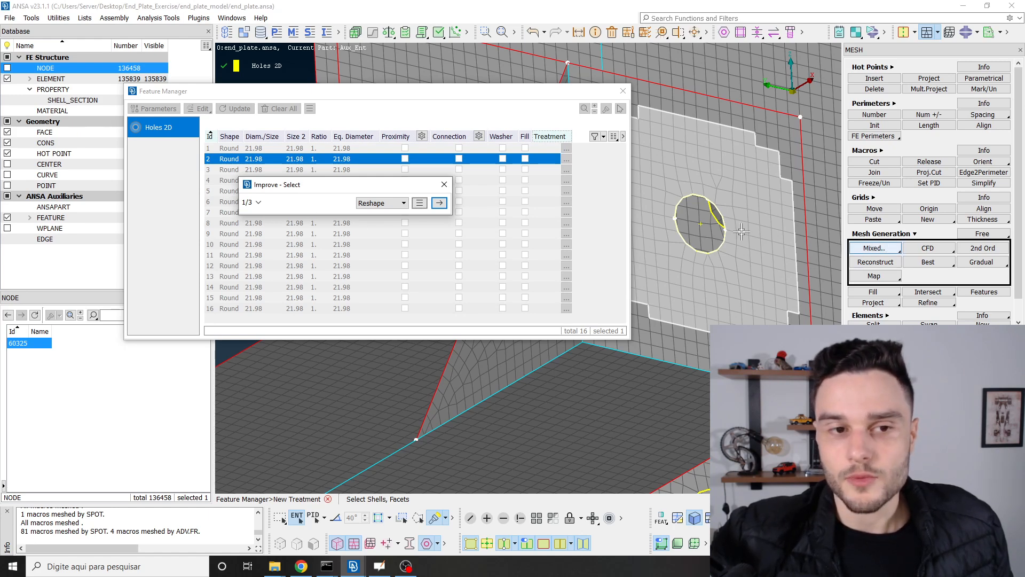
left_click_drag(281, 188, 262, 145)
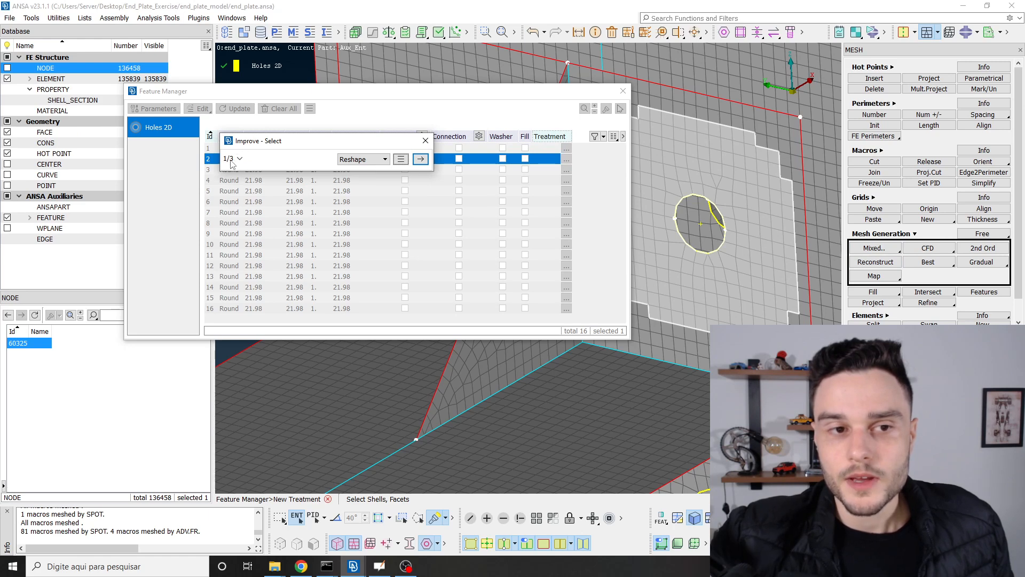
left_click(355, 160)
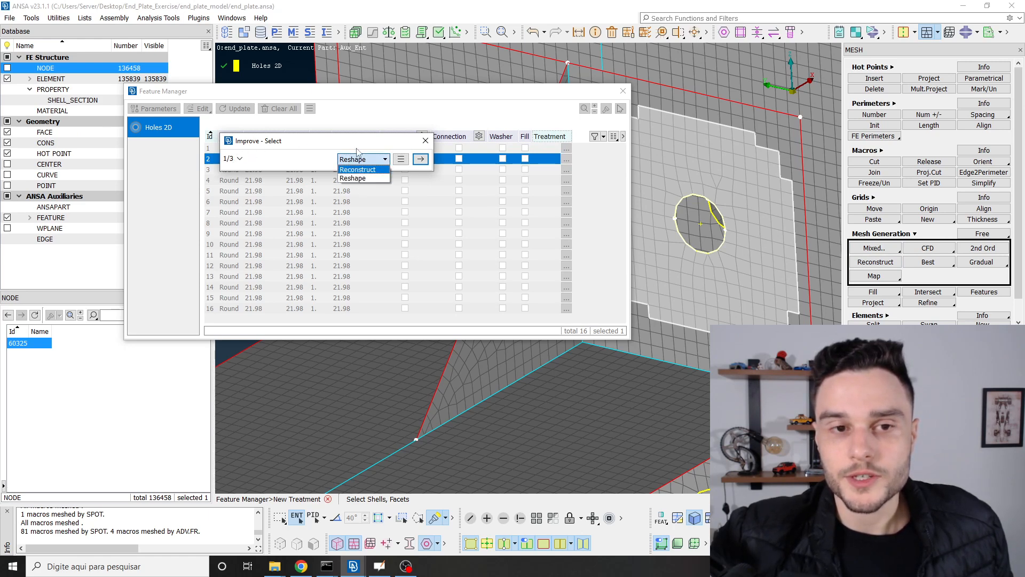
left_click(354, 179)
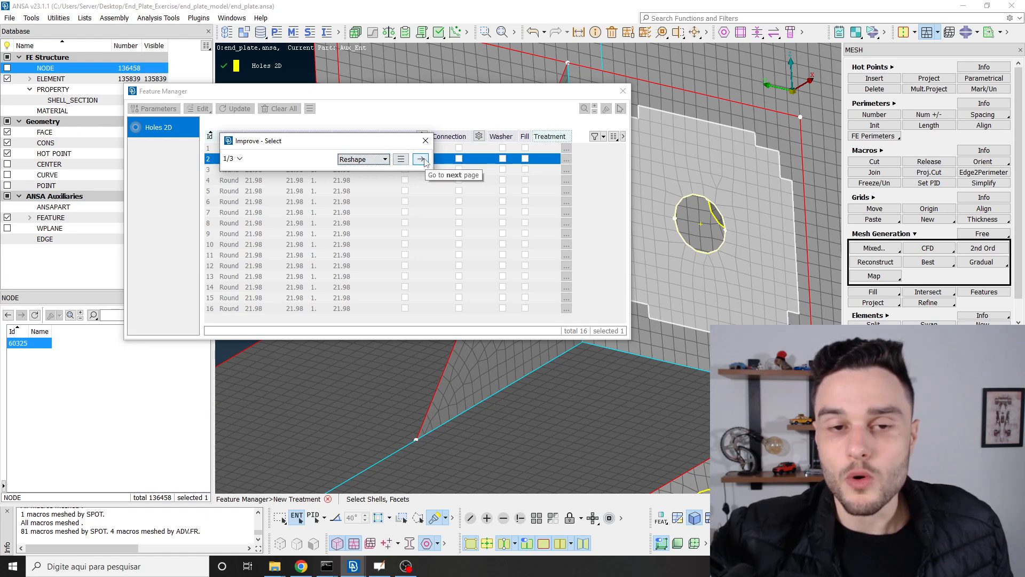
left_click(422, 160)
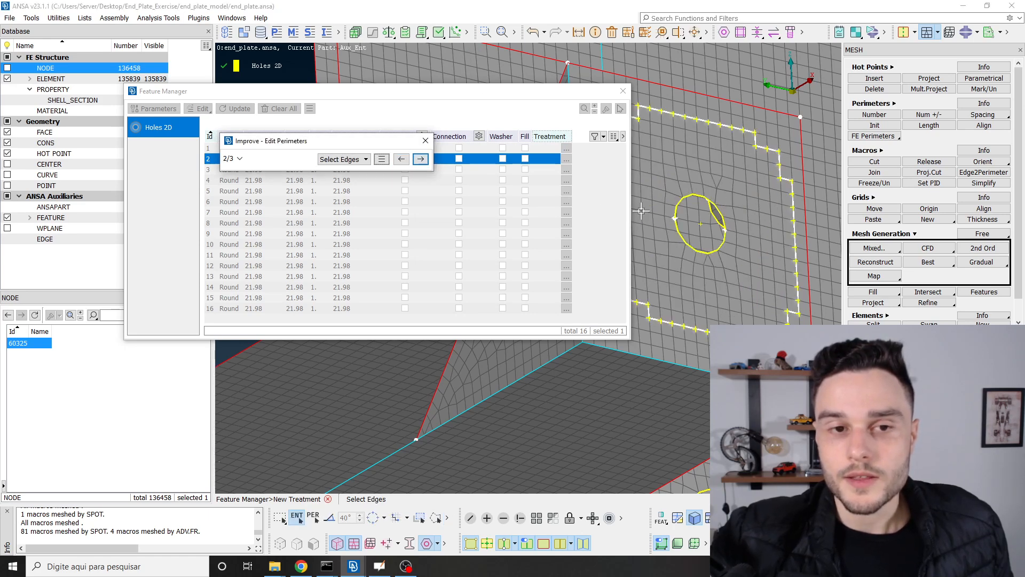
Step: Examine the boundary edges of the reshape area around the hole and the options for allowing bounds deselection
scroll(715, 210, "down", 3)
scroll(686, 229, "up", 6)
scroll(686, 229, "down", 3)
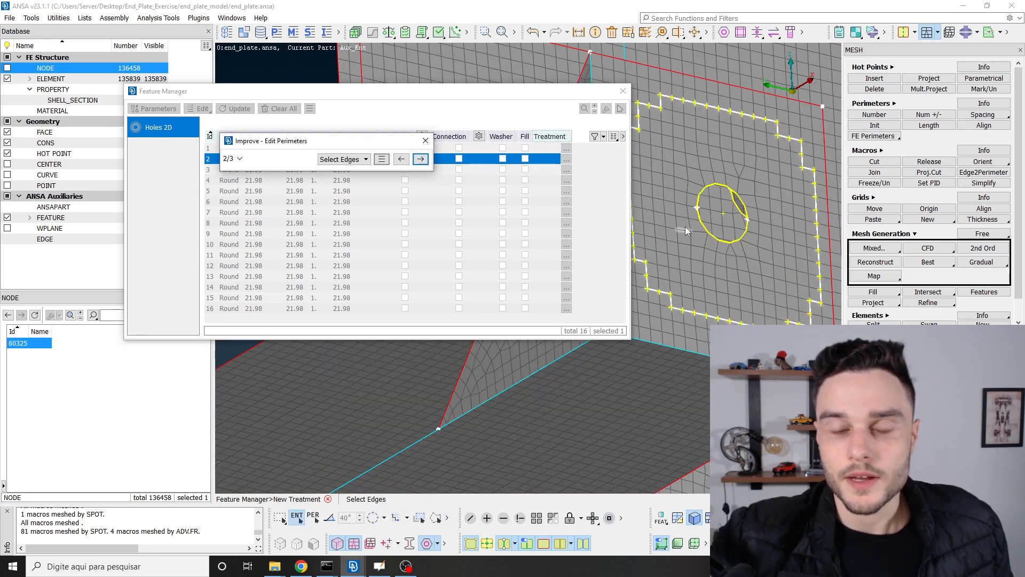
scroll(696, 229, "up", 5)
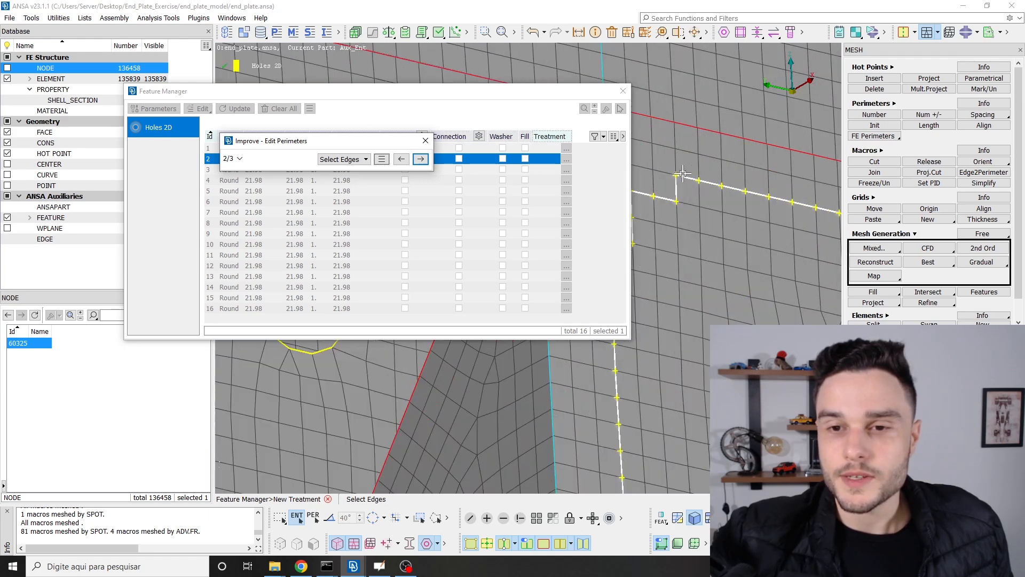
scroll(729, 176, "down", 5)
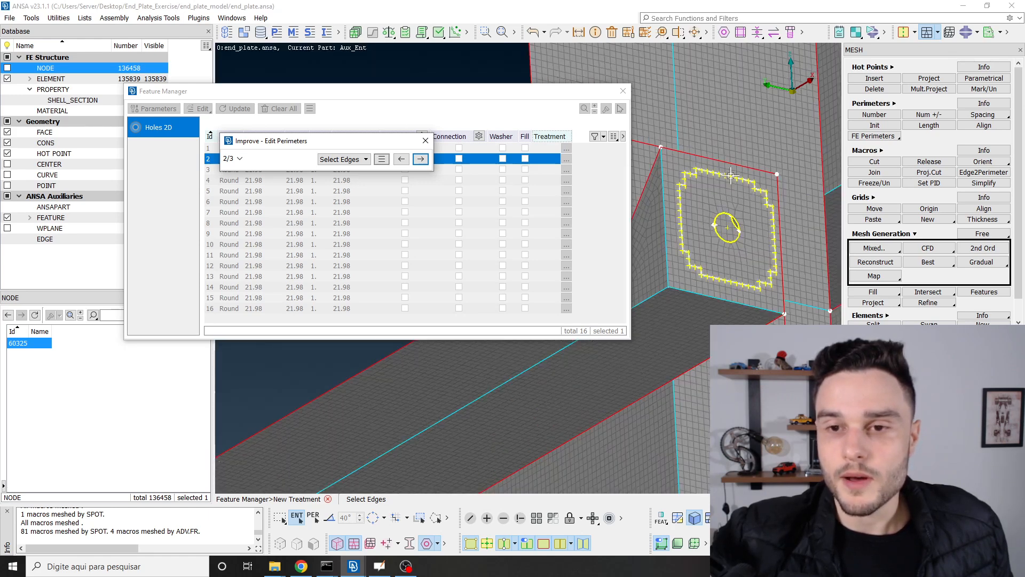
scroll(764, 197, "up", 3)
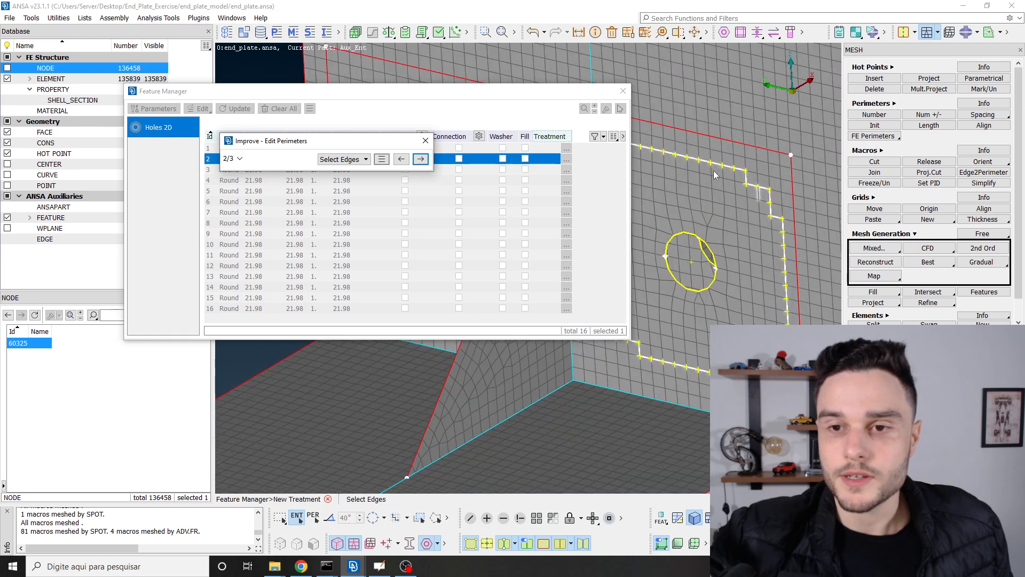
scroll(736, 180, "up", 3)
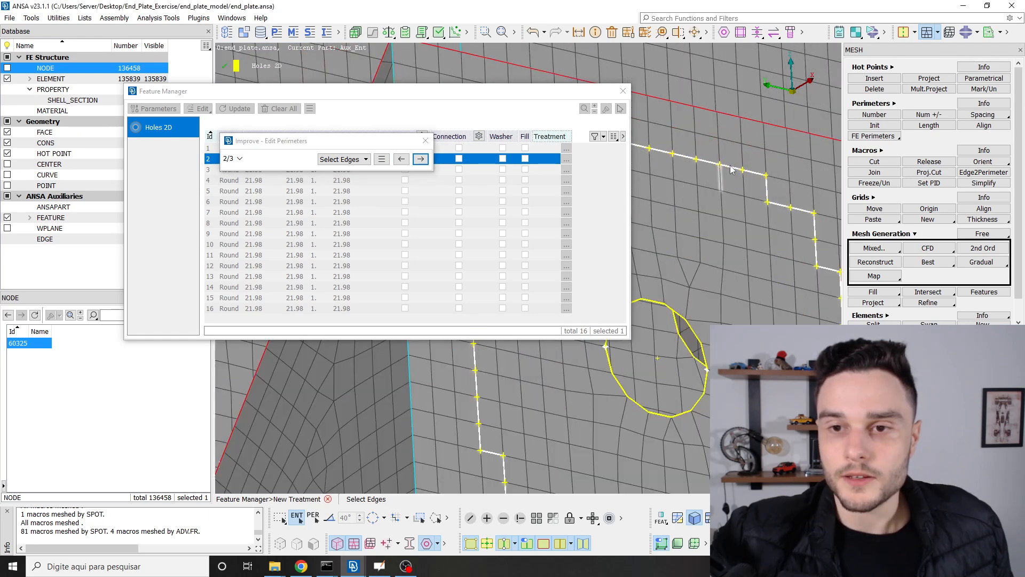
left_click(381, 160)
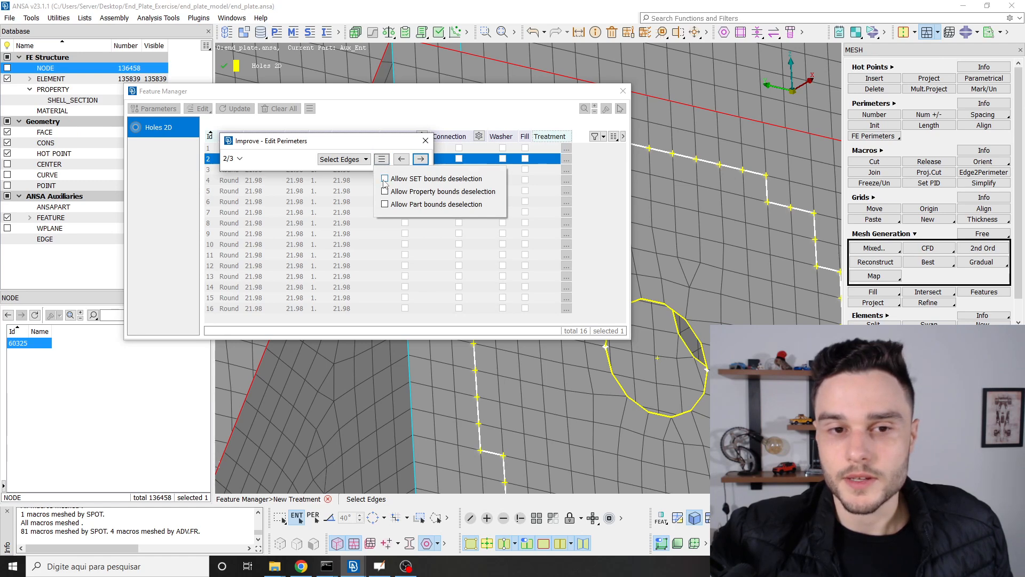
left_click(382, 159)
left_click(382, 160)
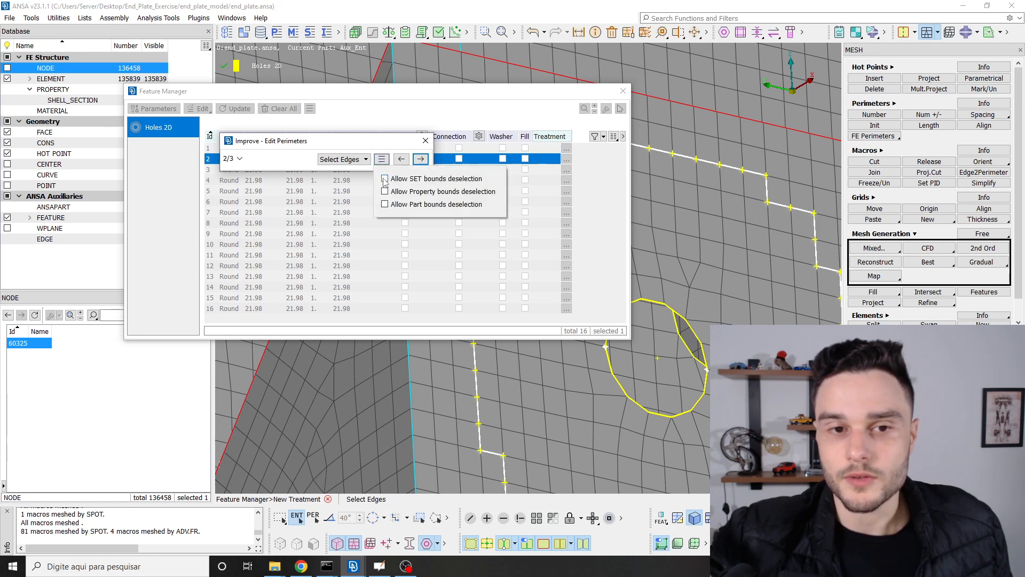
left_click(382, 159)
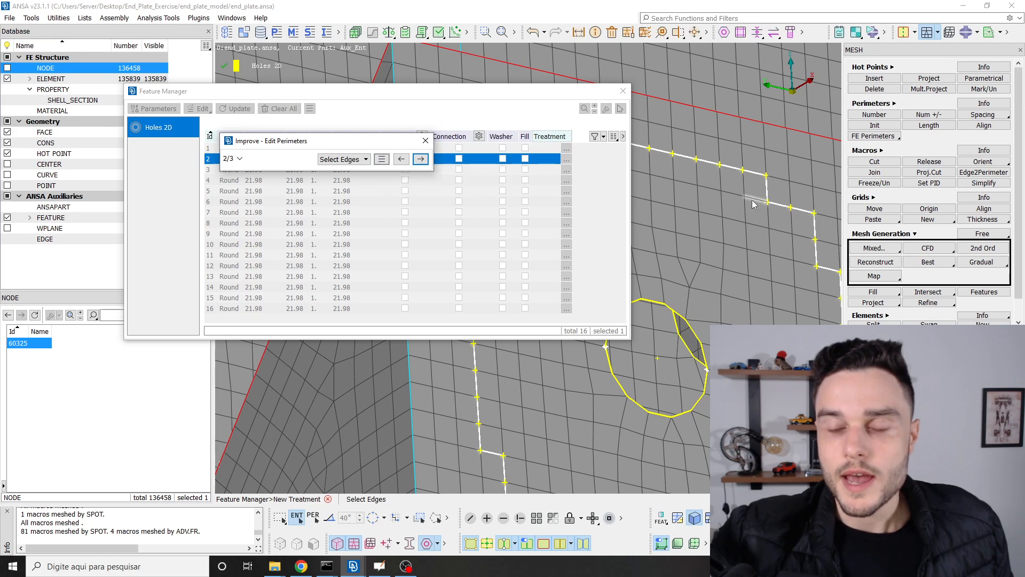
Step: Select a single mesh edge inside the upper corner of the reshape area and complete the reshape around the hole
scroll(735, 156, "down", 4)
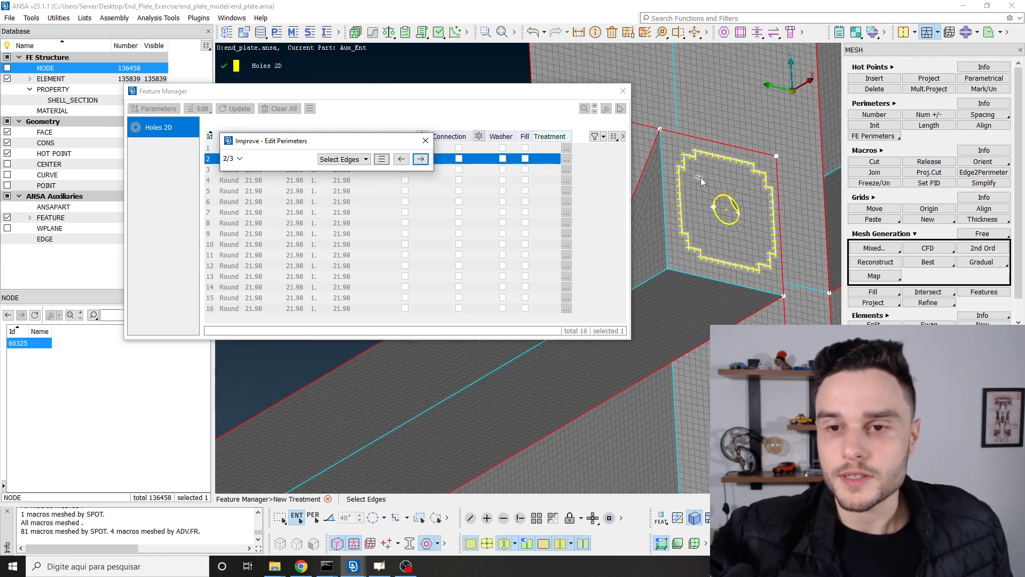
scroll(700, 176, "up", 4)
left_click(709, 104)
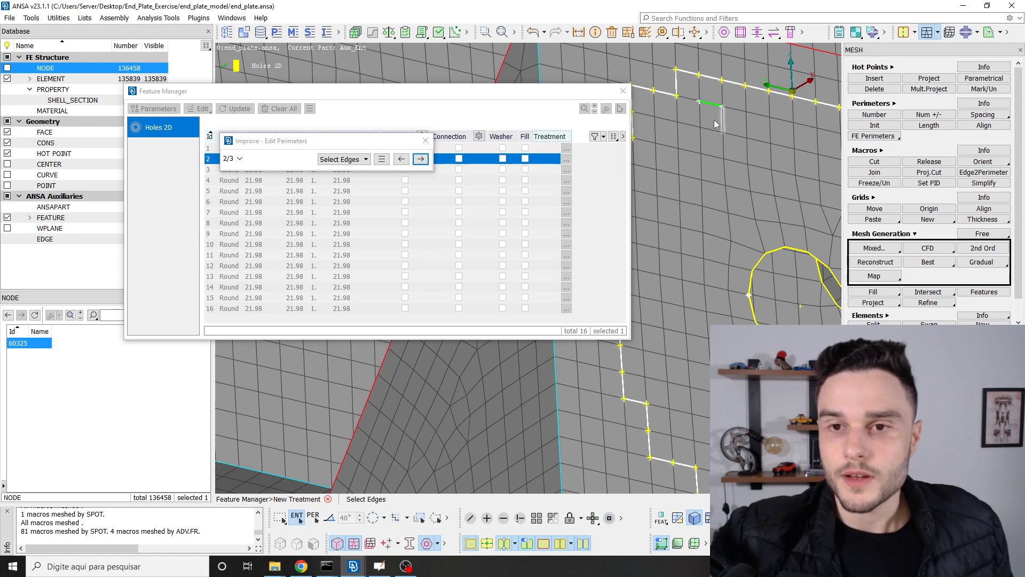
scroll(697, 120, "down", 4)
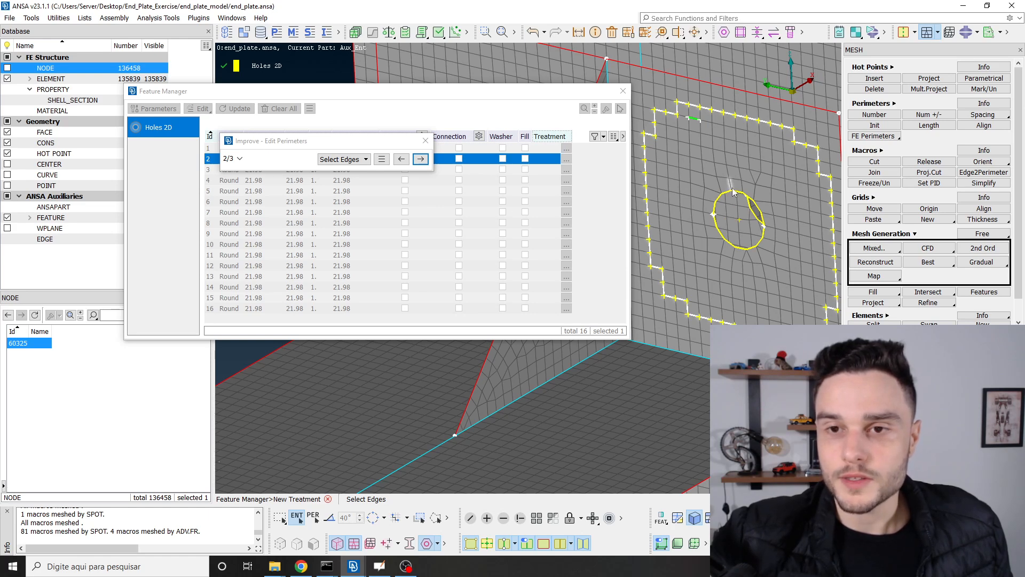
scroll(690, 122, "up", 4)
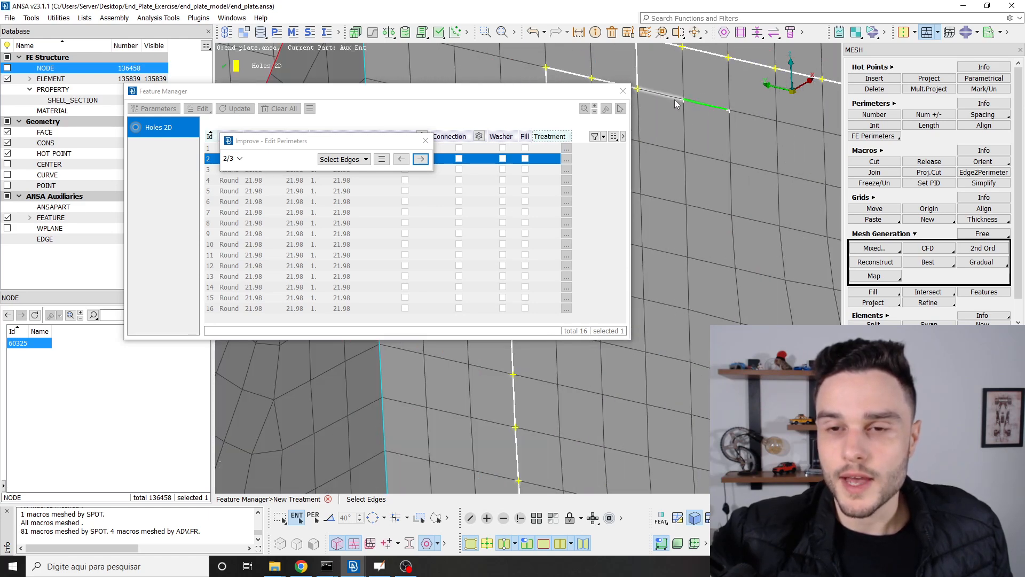
scroll(675, 103, "down", 4)
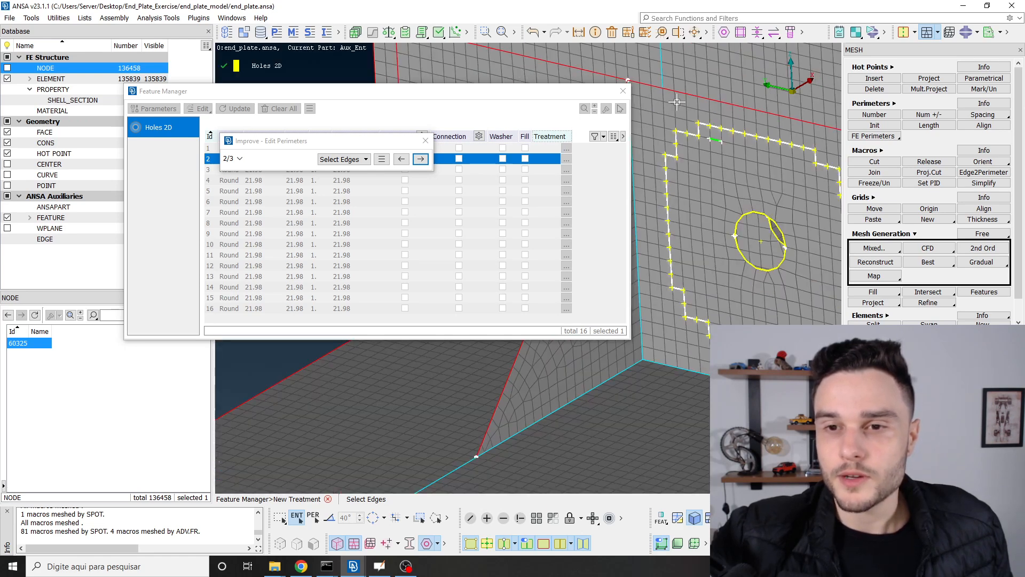
scroll(676, 102, "up", 3)
scroll(715, 142, "down", 3)
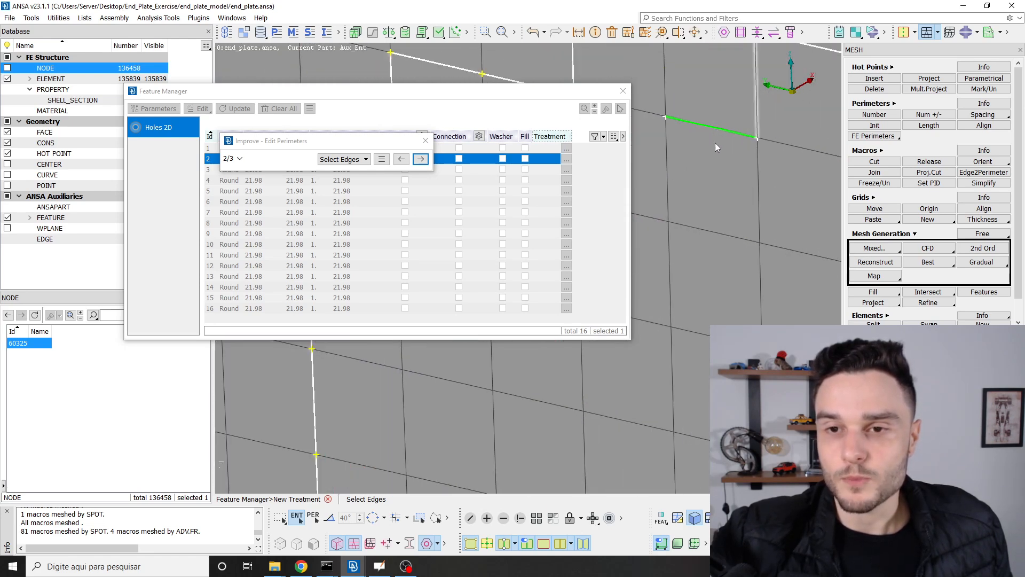
scroll(666, 152, "down", 3)
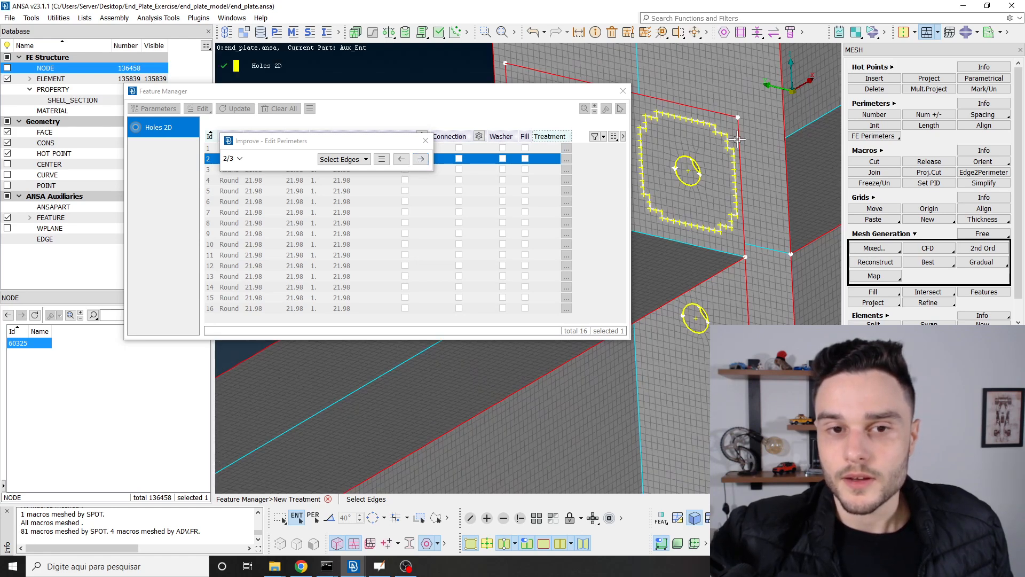
middle_click(737, 139)
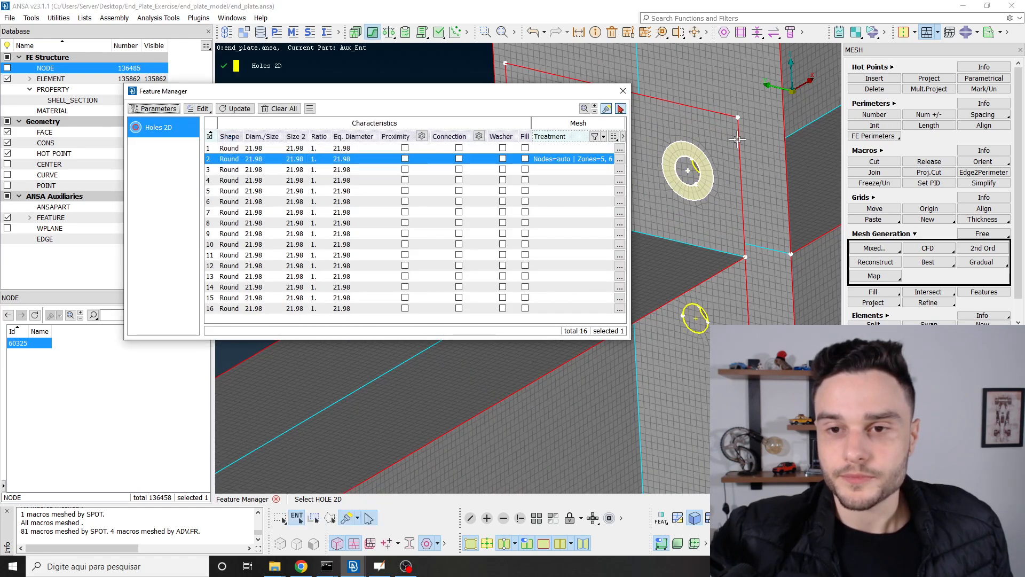
Step: Examine the two-zone washer mesh around the treated hole and its transition to the surrounding plate mesh
scroll(738, 139, "up", 5)
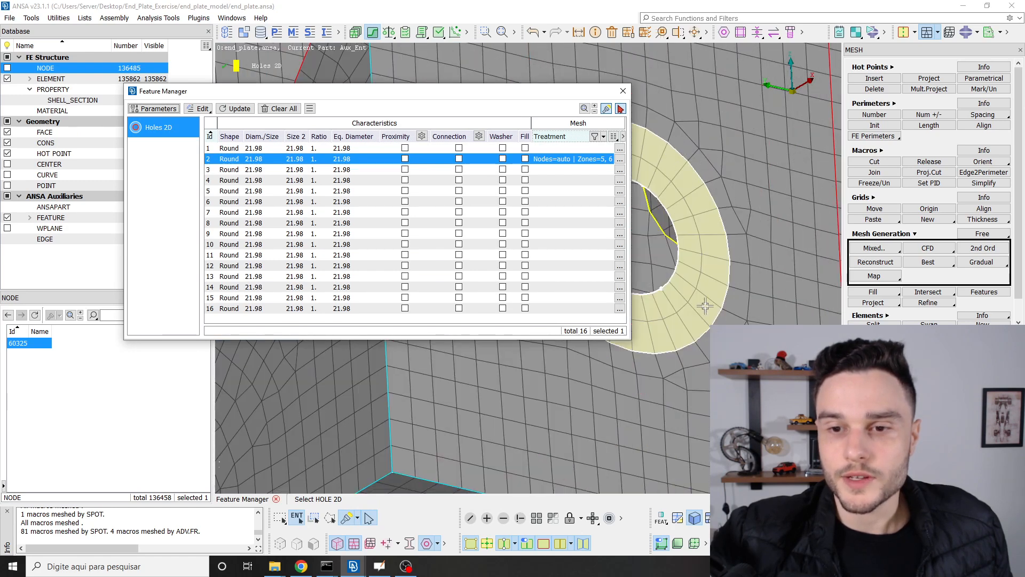
scroll(787, 185, "down", 5)
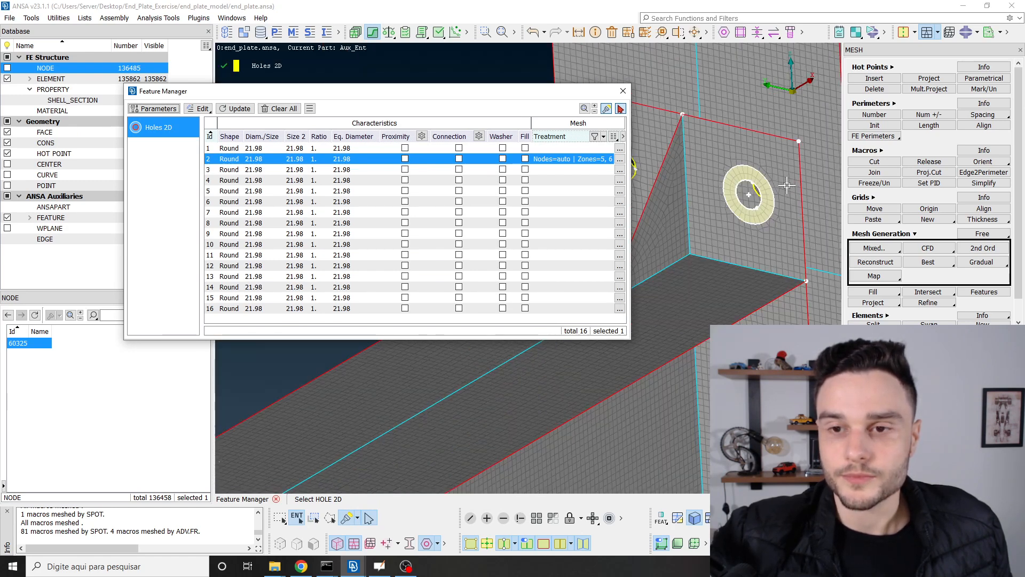
scroll(753, 186, "up", 4)
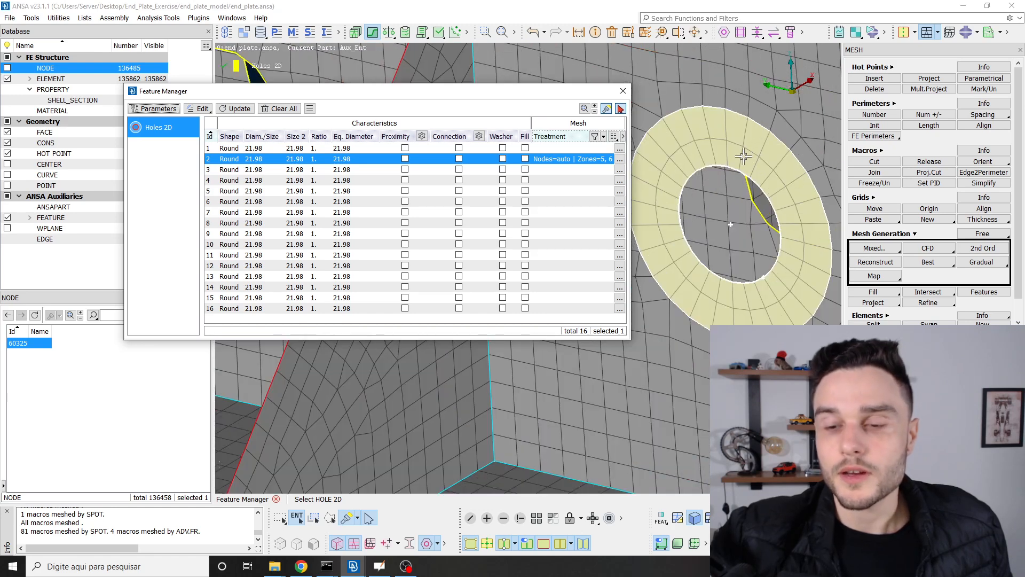
scroll(740, 157, "down", 3)
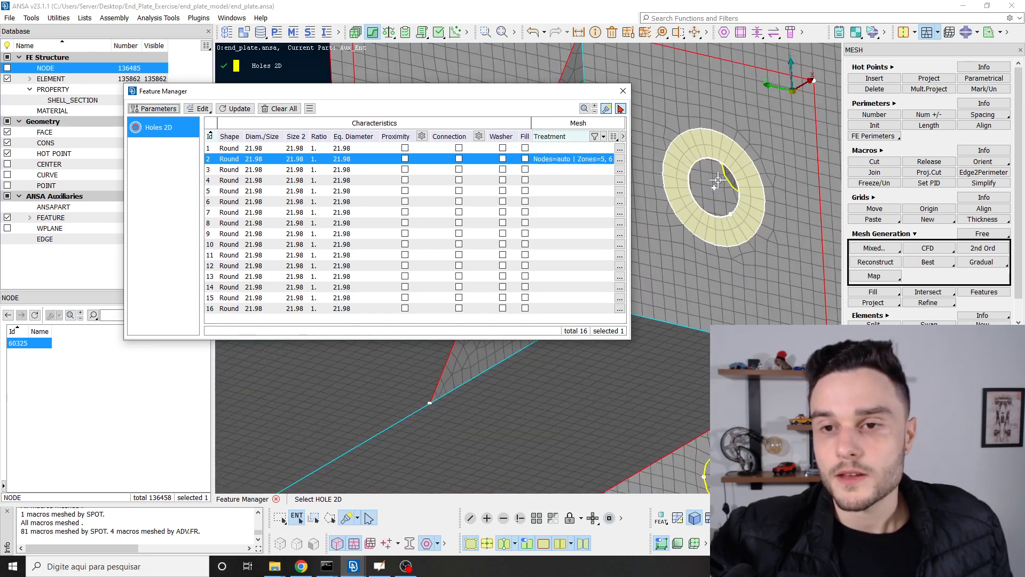
scroll(739, 178, "down", 3)
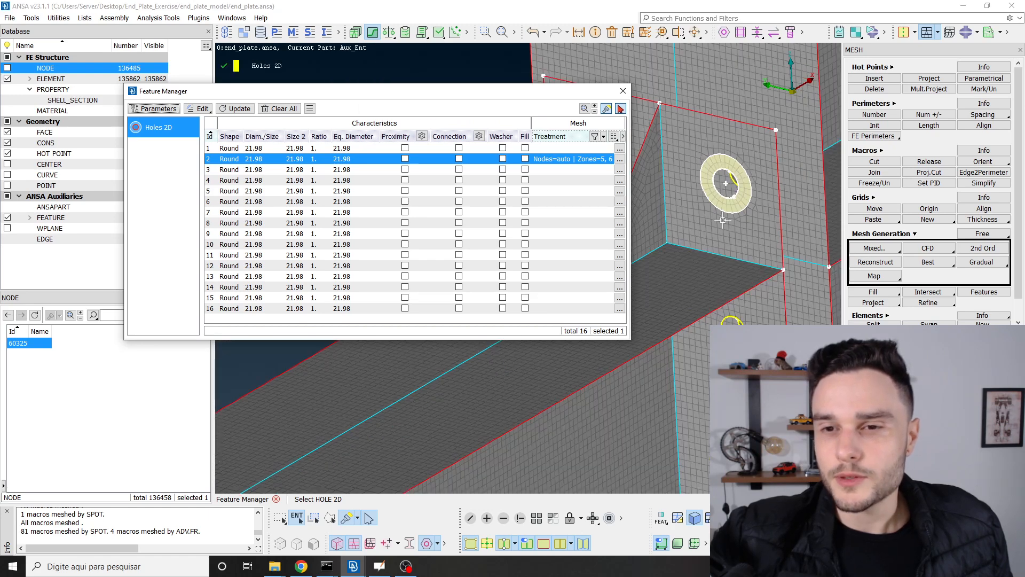
scroll(729, 218, "up", 5)
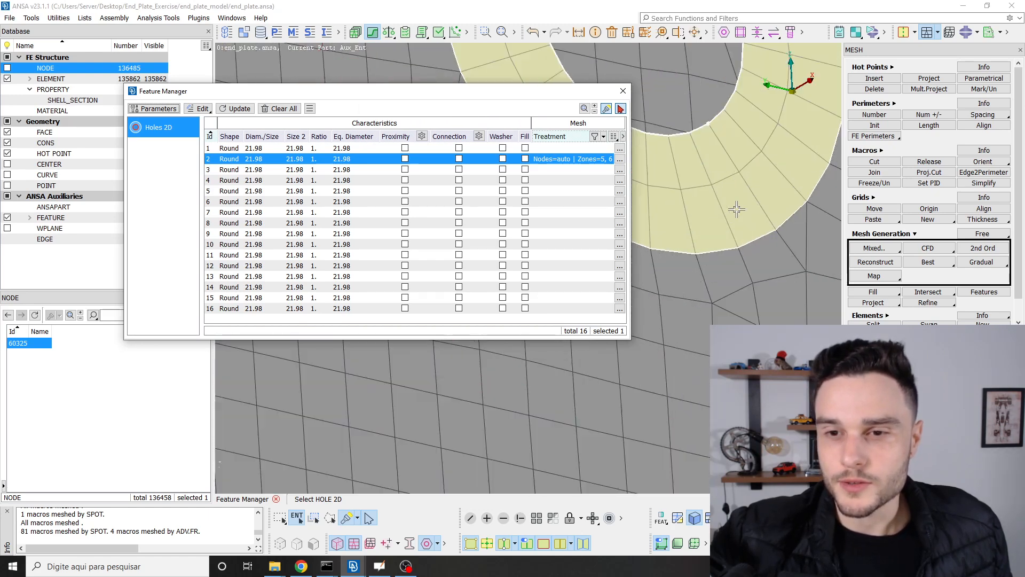
scroll(740, 217, "down", 5)
scroll(740, 217, "up", 5)
scroll(737, 181, "down", 5)
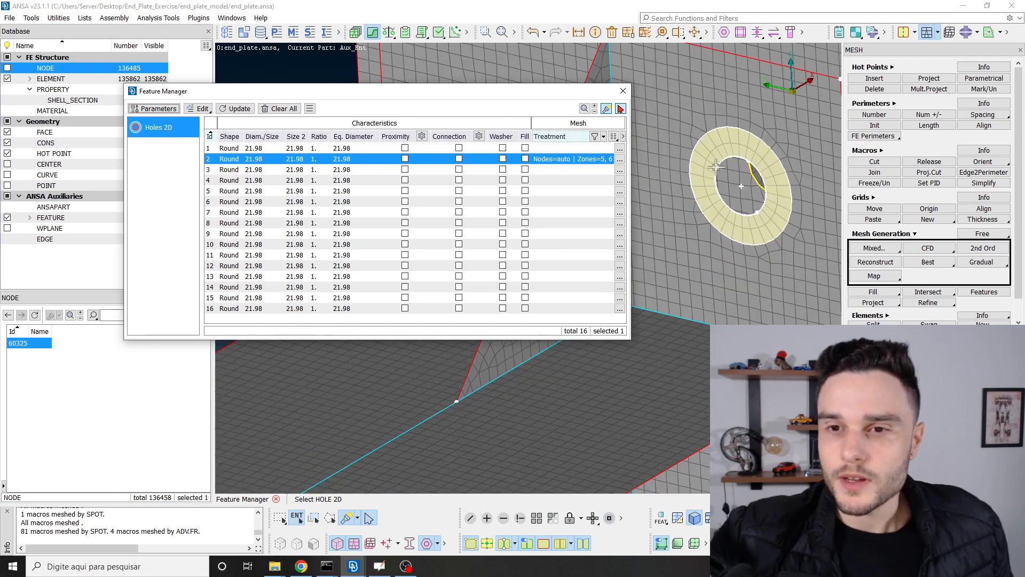
Step: Inspect the elements along the treated hole's inner edge and across its washer zones at close range
scroll(735, 171, "up", 5)
scroll(733, 172, "down", 5)
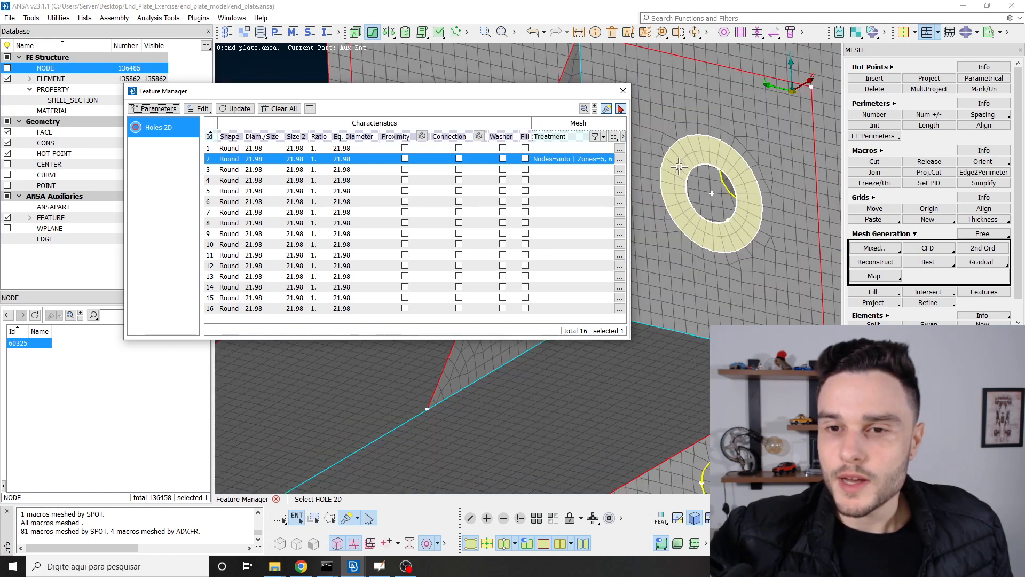
scroll(682, 160, "up", 5)
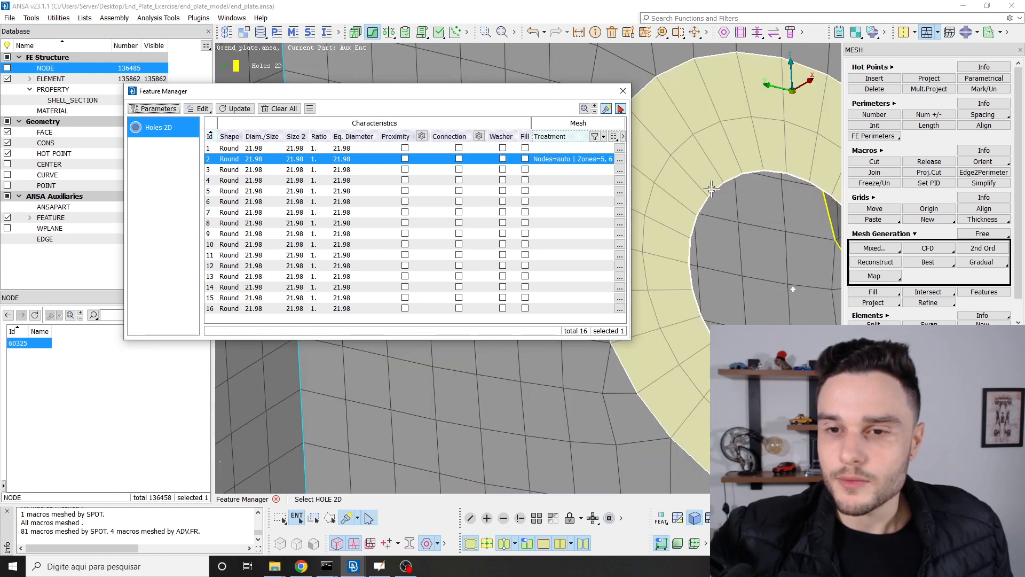
scroll(700, 201, "up", 3)
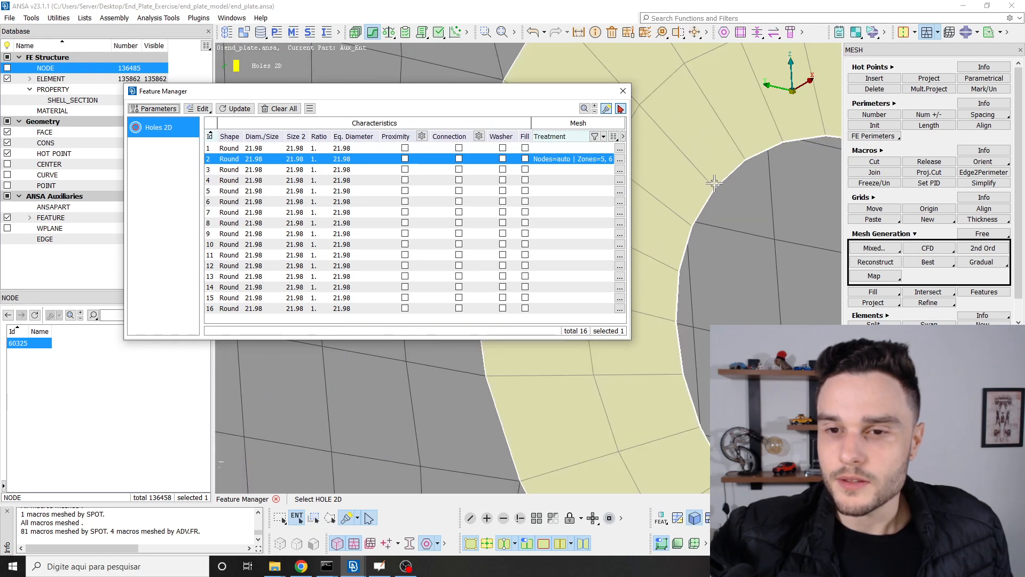
scroll(717, 214, "down", 3)
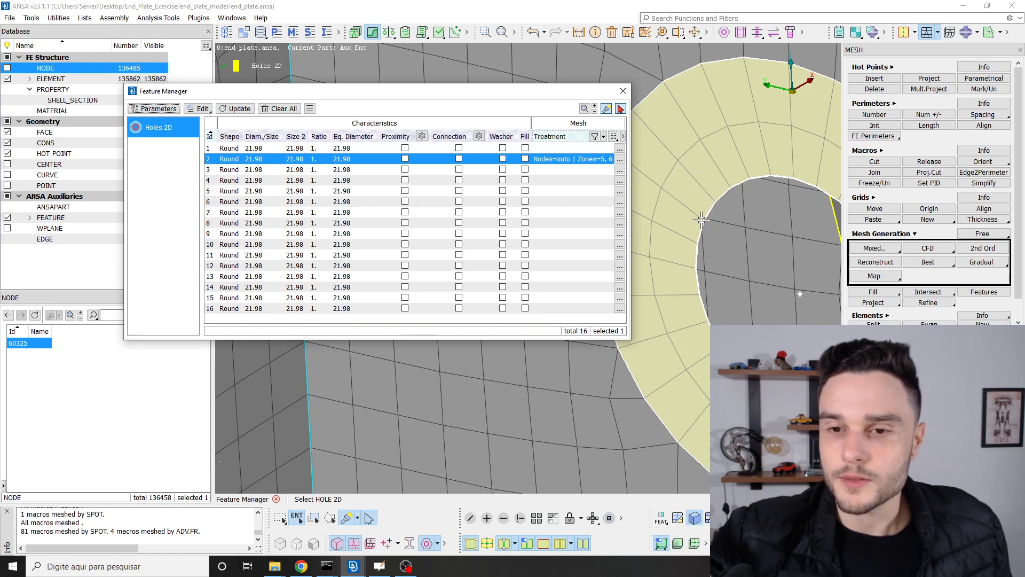
scroll(701, 219, "down", 5)
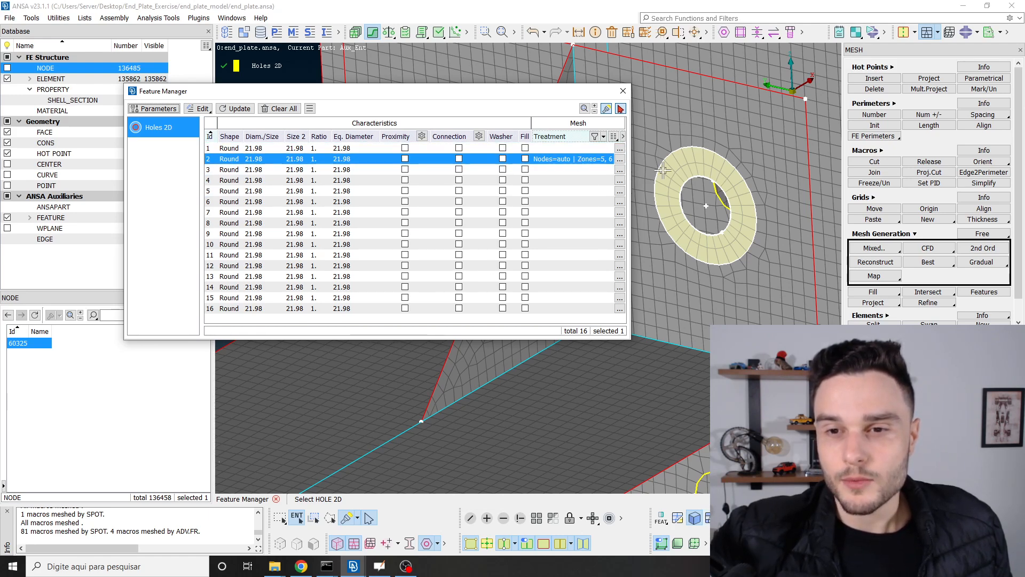
Step: Edit the mesh treatment of hole 2, setting the zone widths to 4 and 5 with automatic node number
right_click(602, 163)
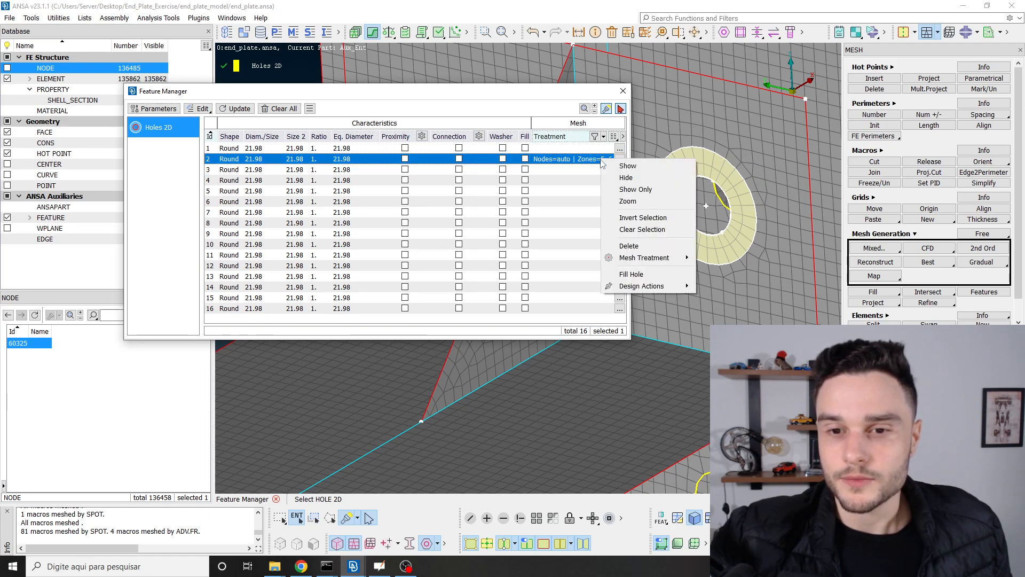
mouse_move(657, 260)
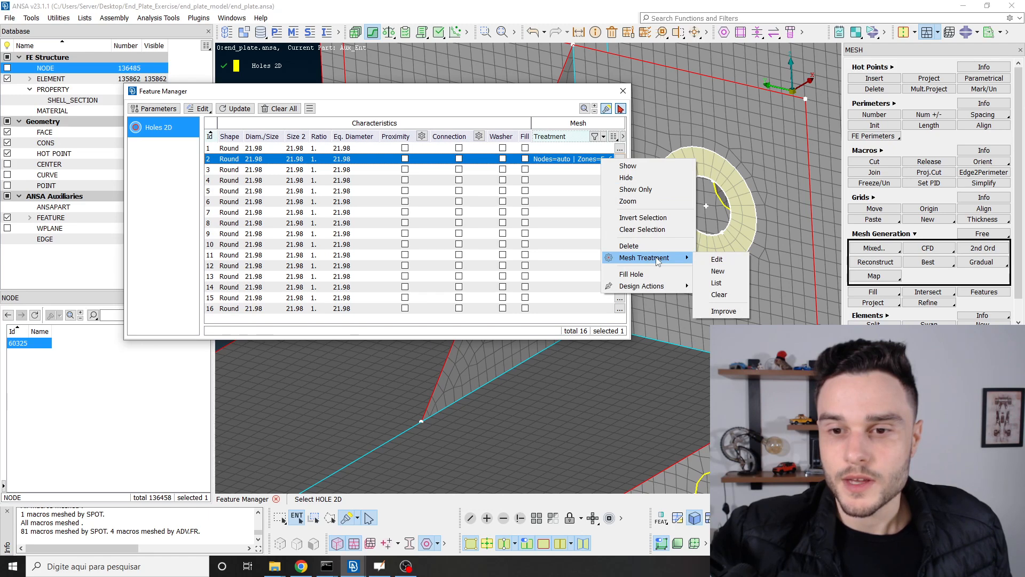
left_click(718, 260)
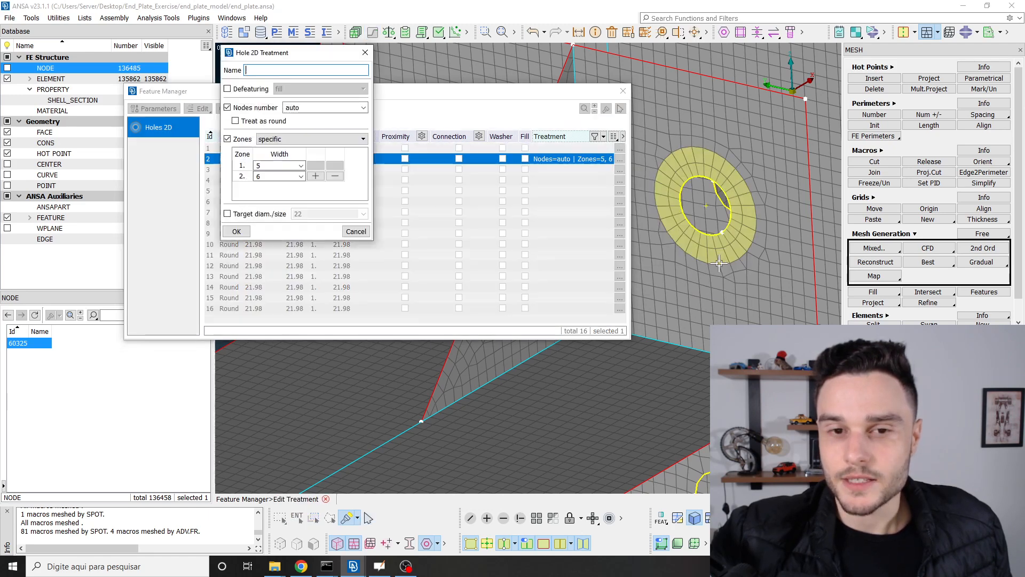
left_click(267, 176)
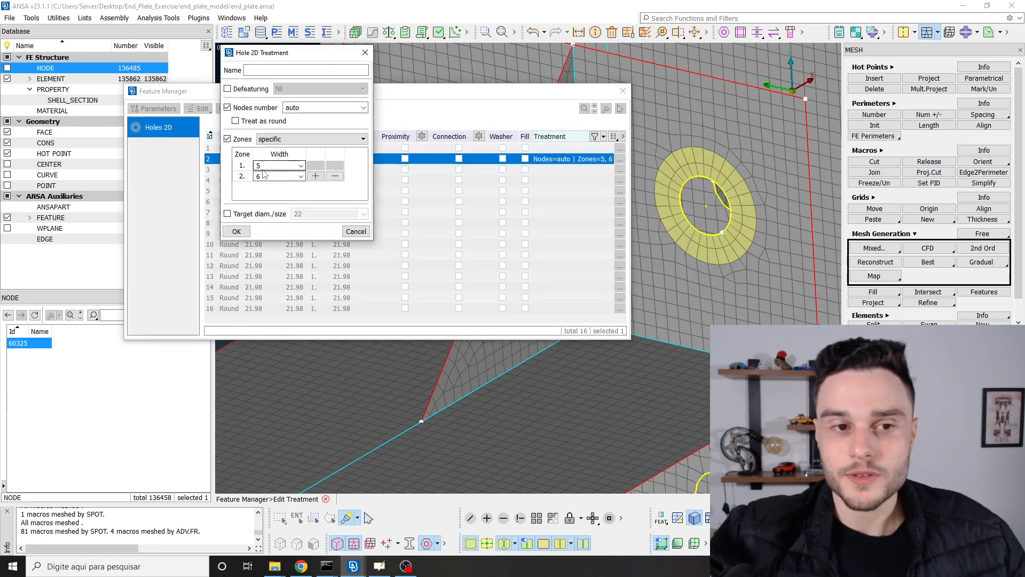
left_click_drag(262, 166, 240, 178)
type("4")
type("5")
left_click(239, 231)
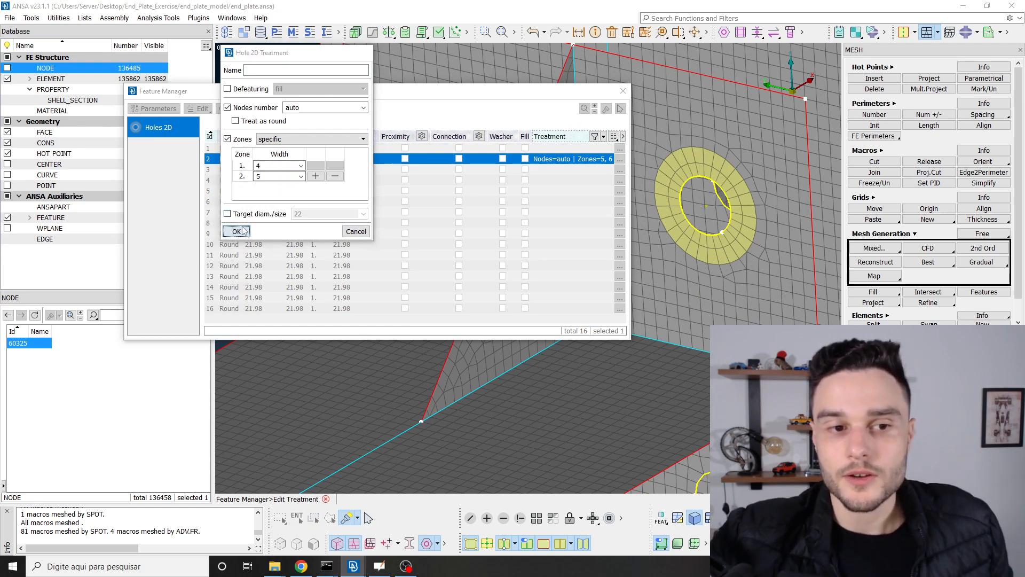
Step: Improve the mesh around the hole with Reshape, accepting the proposed element area and its perimeters
left_click(215, 275)
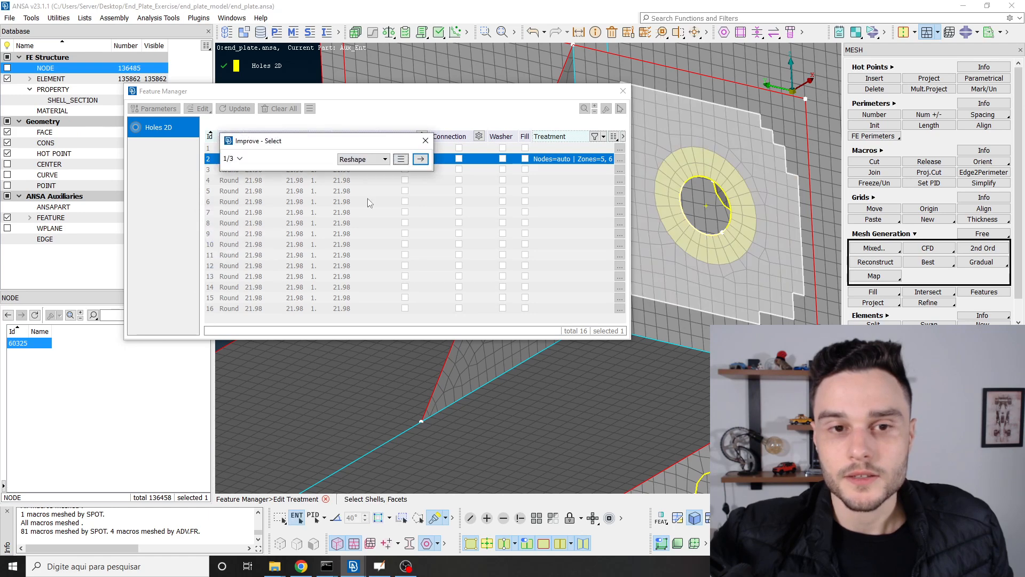
left_click(420, 159)
left_click(420, 159)
left_click(420, 160)
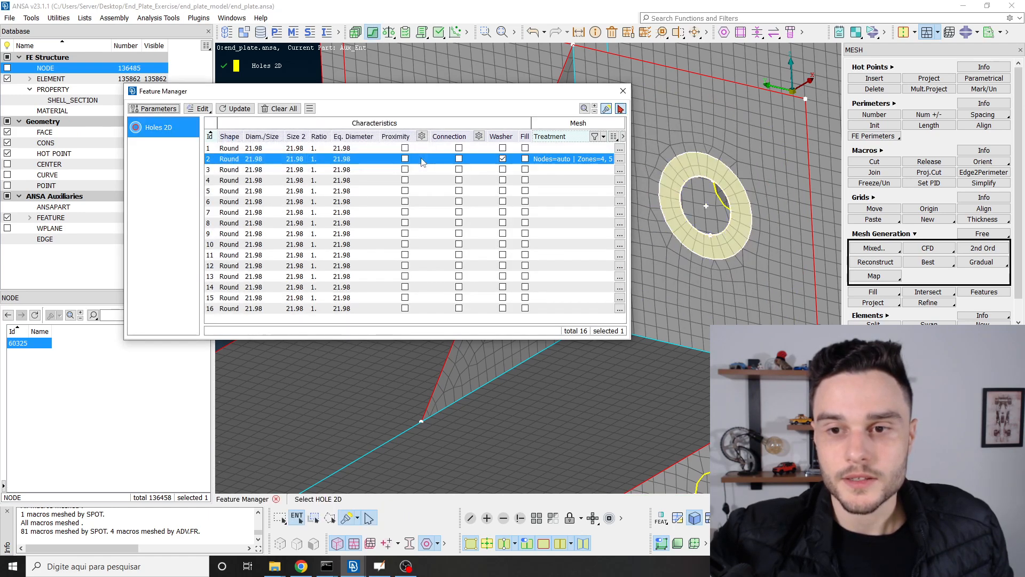
Step: Examine the element shapes in the narrower washer zones around the reshaped hole
scroll(676, 175, "up", 5)
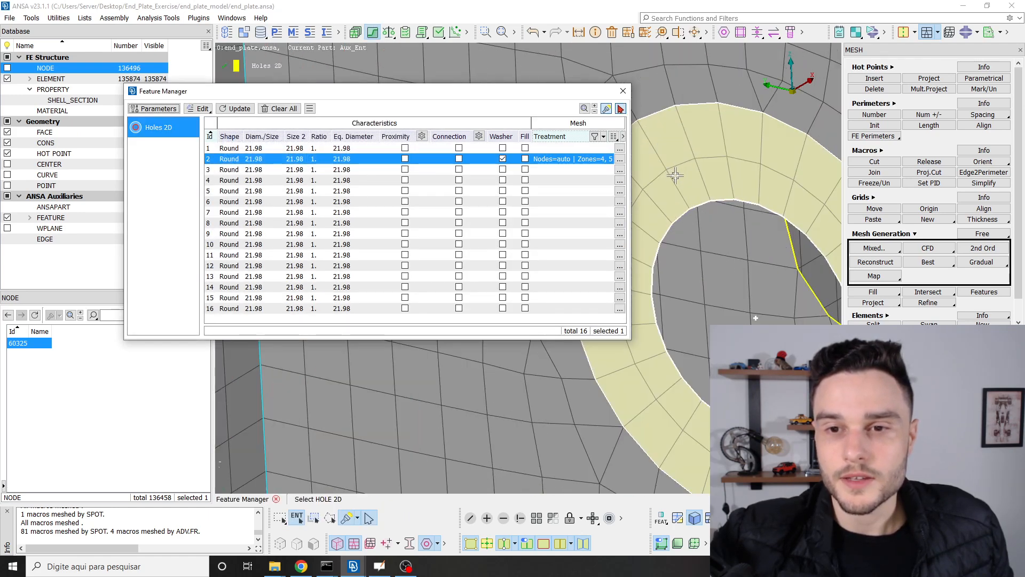
scroll(676, 175, "down", 6)
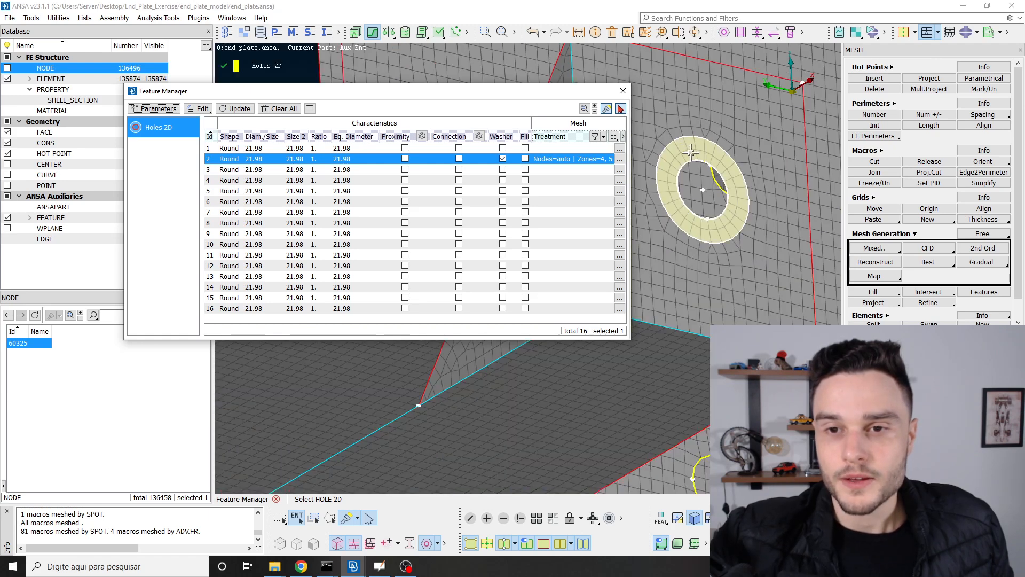
scroll(687, 158, "up", 5)
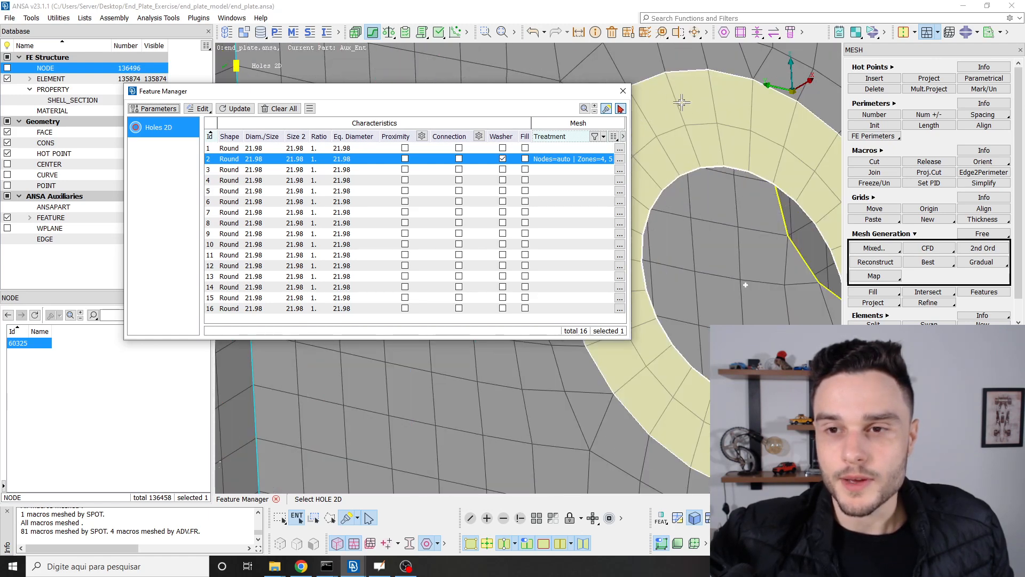
scroll(681, 103, "down", 5)
scroll(688, 115, "up", 5)
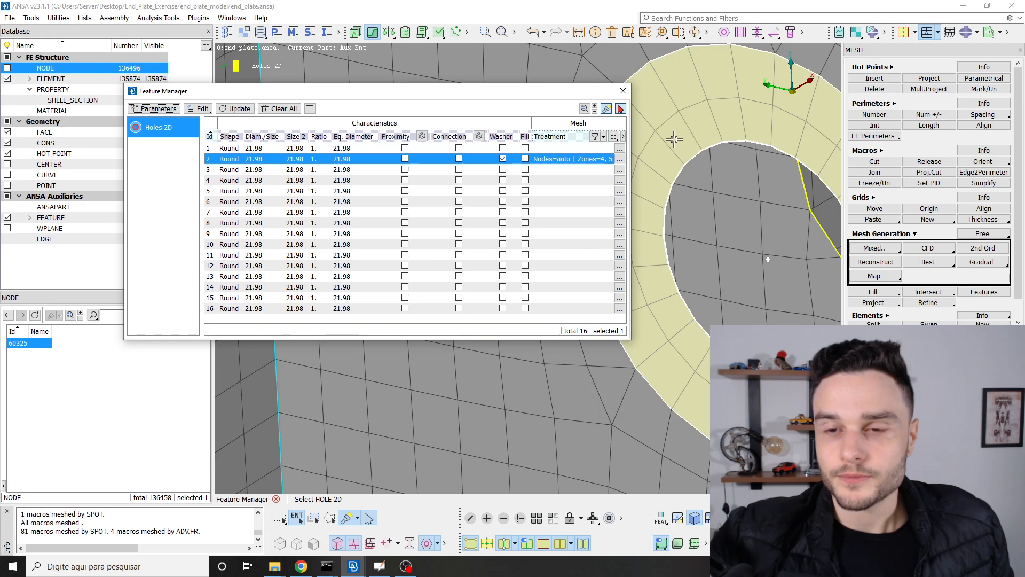
scroll(674, 139, "down", 3)
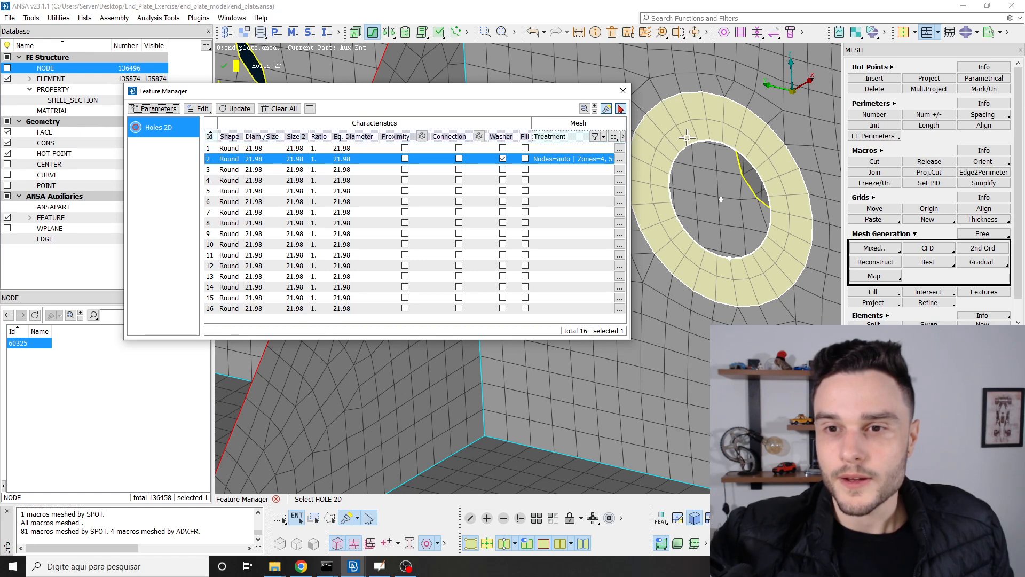
Step: Compare the treated hole's washer mesh with the surrounding plate mesh and the untreated holes nearby
scroll(687, 138, "down", 5)
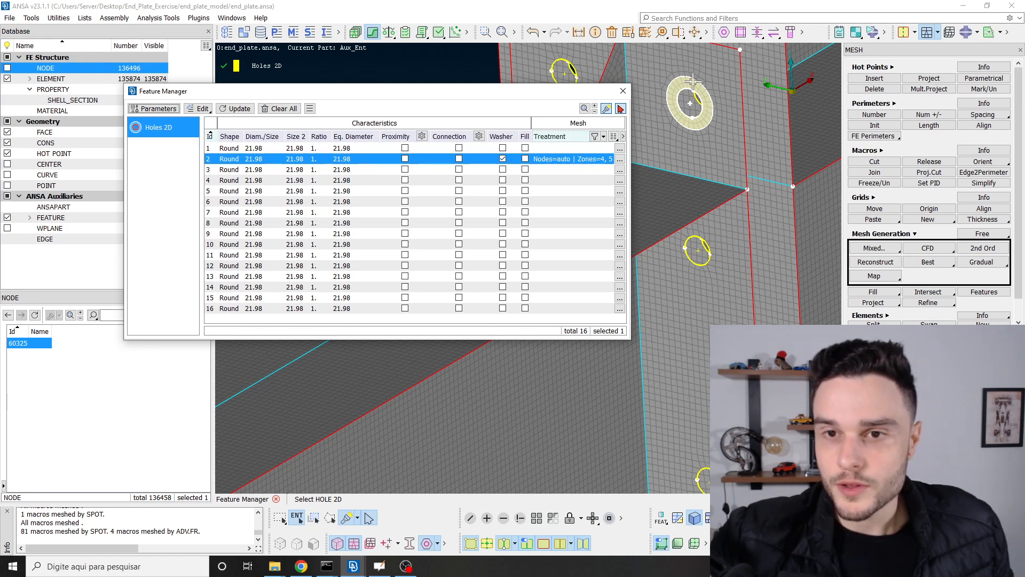
scroll(717, 145, "down", 3)
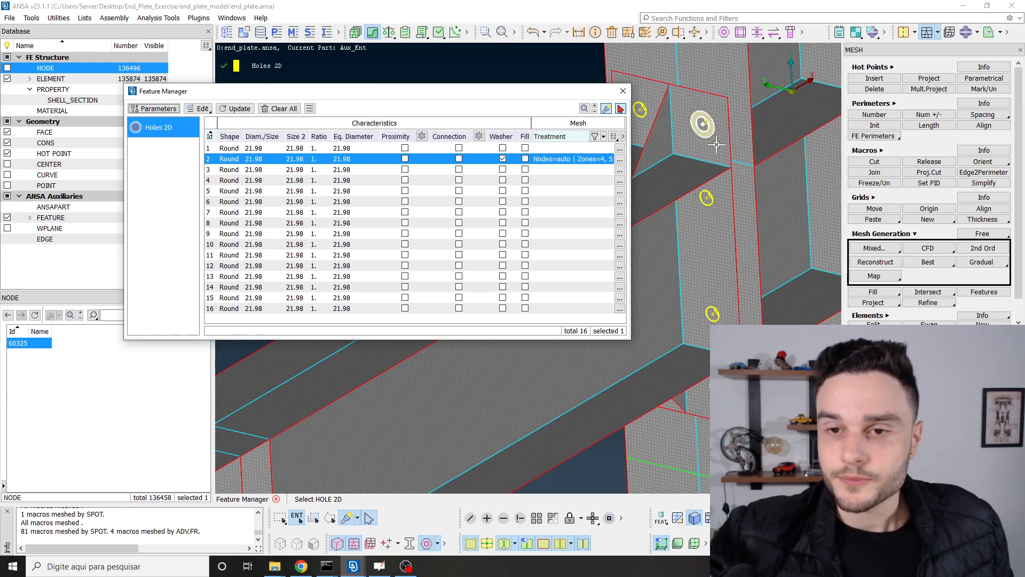
scroll(704, 113, "up", 8)
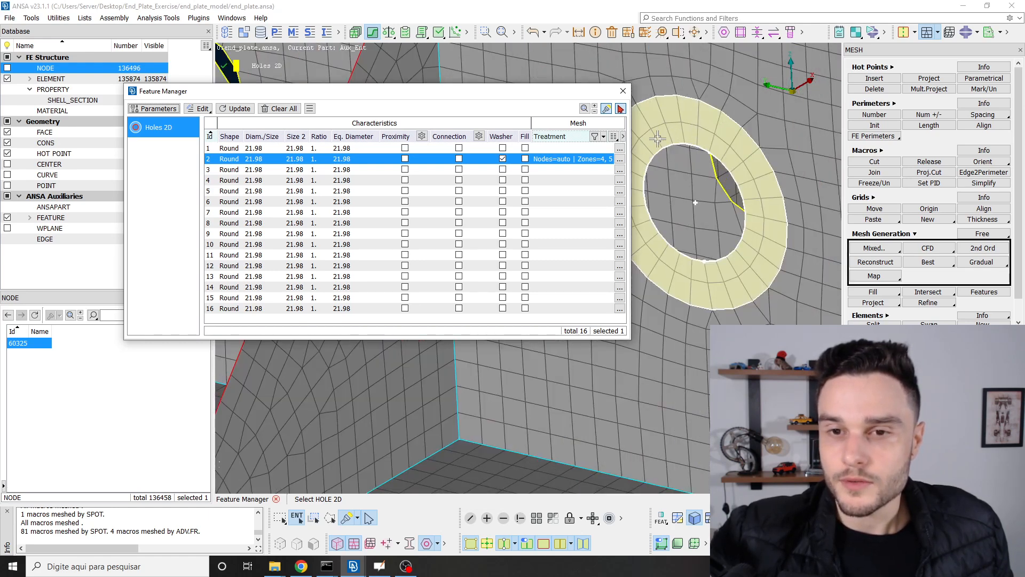
scroll(750, 160, "down", 3)
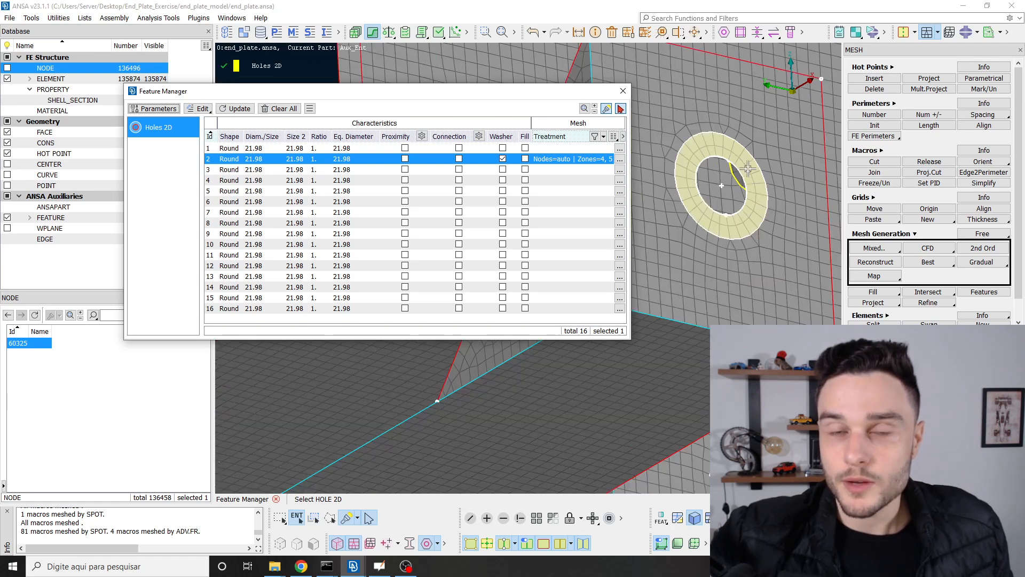
scroll(748, 169, "down", 3)
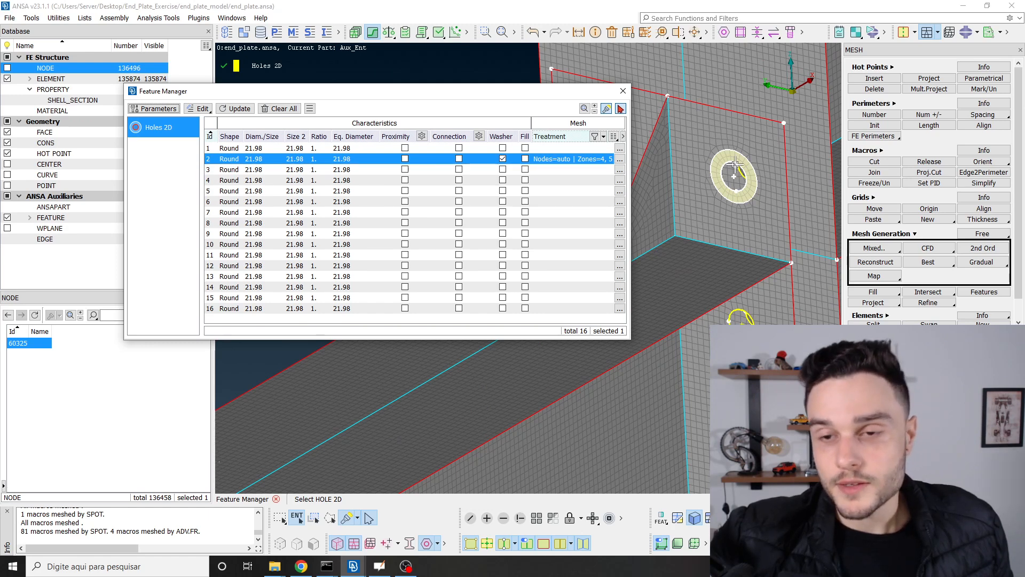
scroll(727, 169, "up", 2)
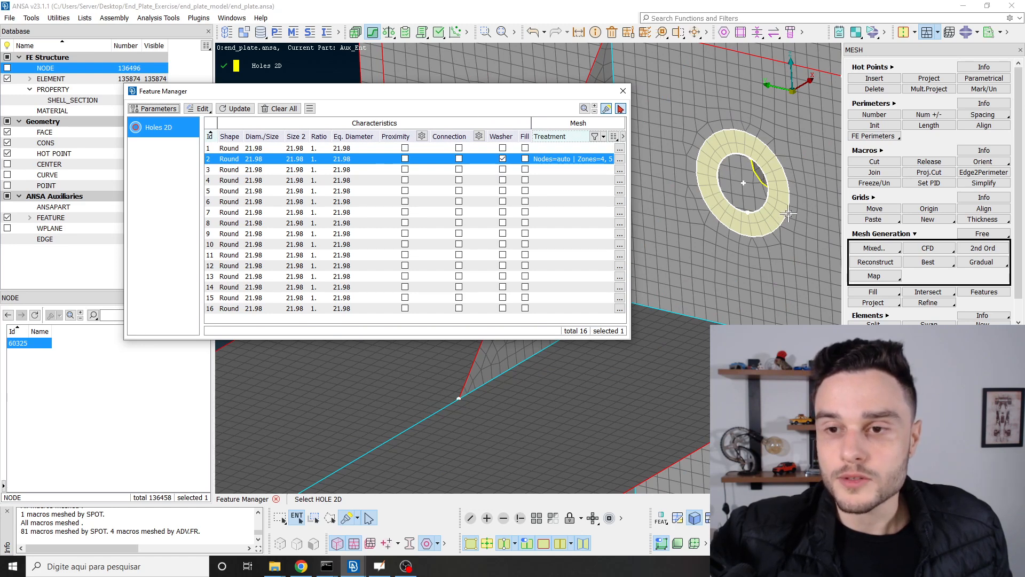
scroll(782, 198, "down", 3)
scroll(781, 190, "up", 3)
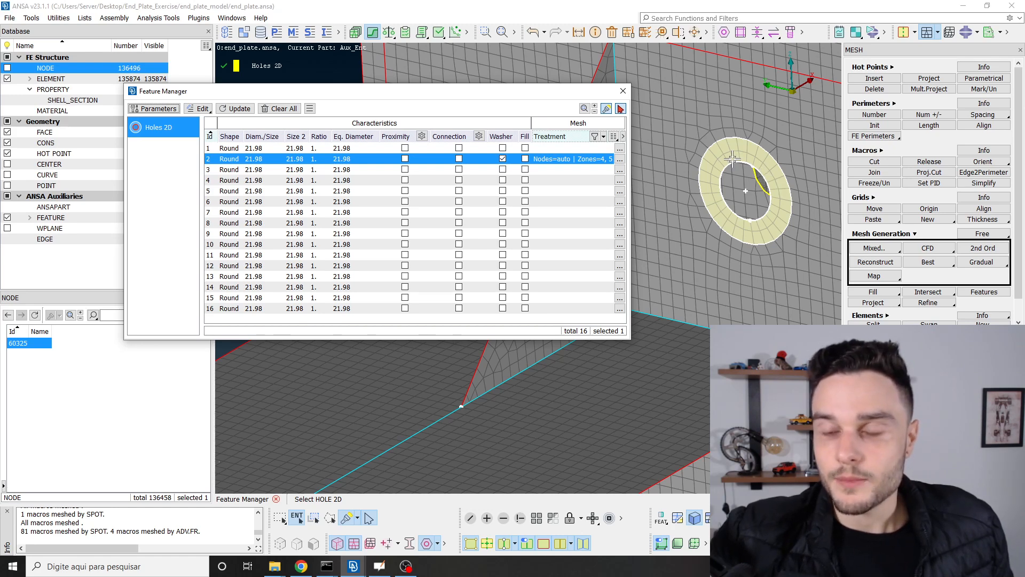
scroll(708, 144, "down", 4)
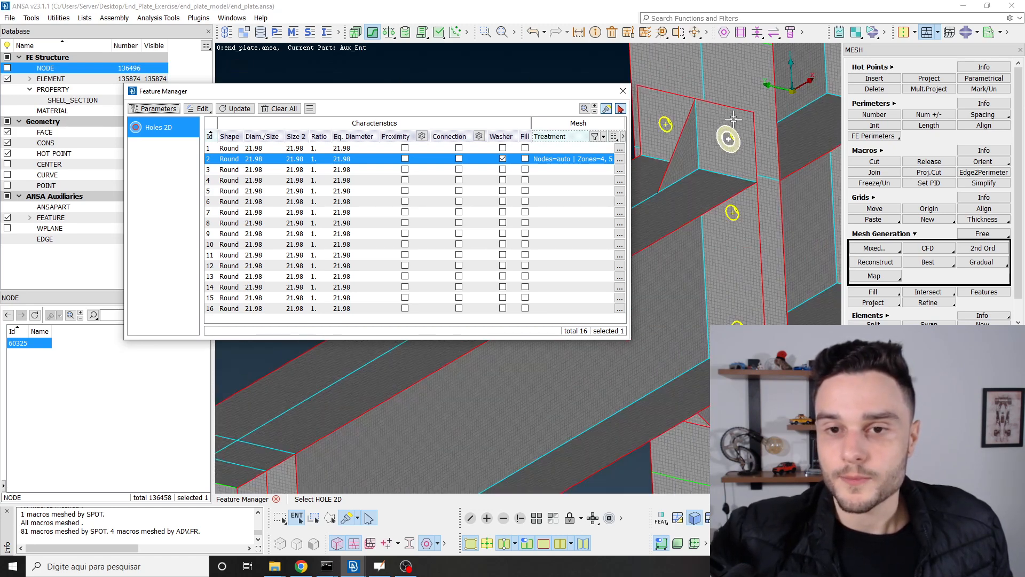
scroll(722, 136, "up", 6)
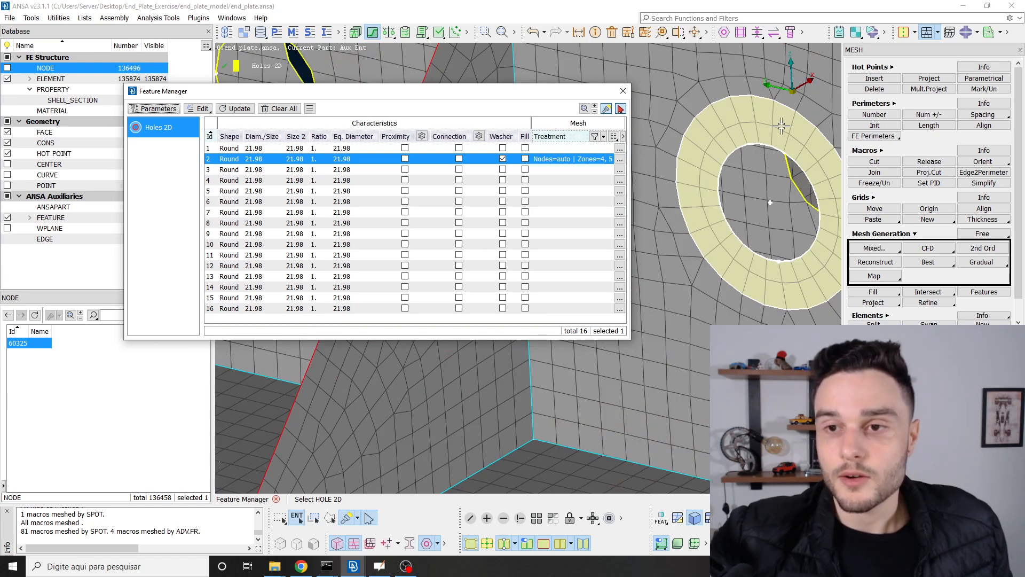
scroll(699, 214, "down", 5)
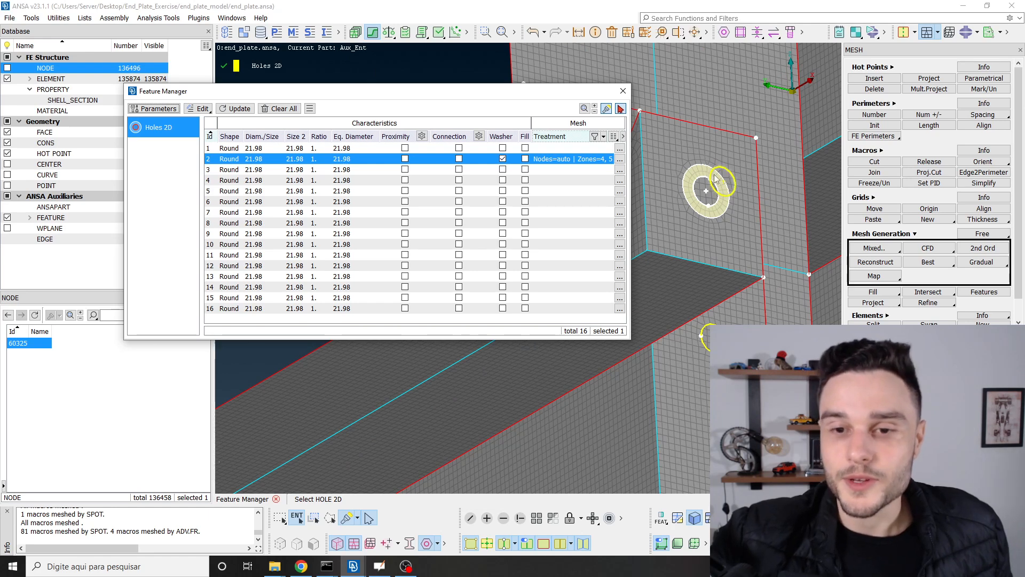
scroll(684, 167, "down", 3)
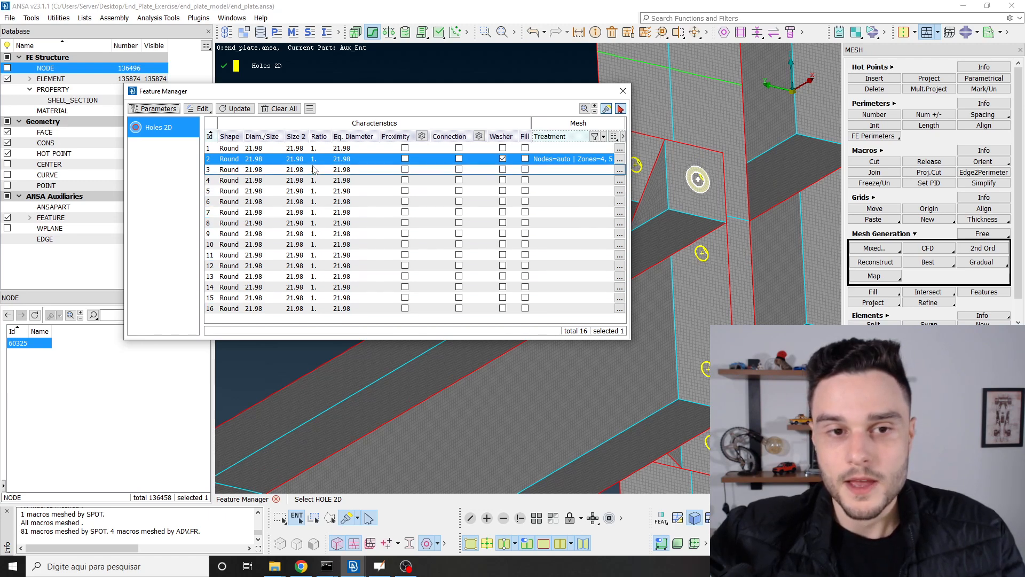
Step: Apply the existing mesh treatment with automatic nodes and zones 4, 5 to all 16 end plate holes
left_click(328, 149)
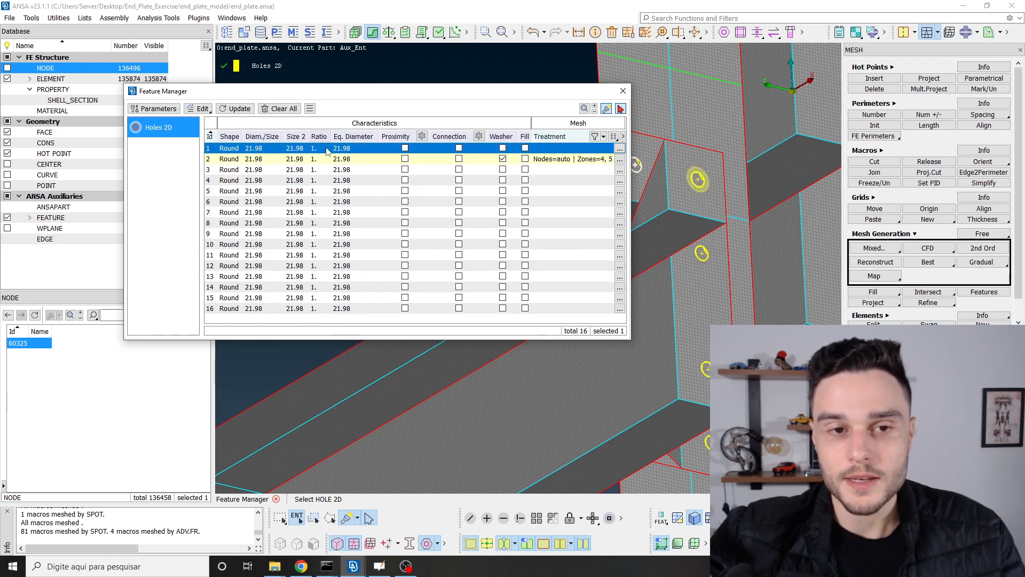
key("ctrl+a")
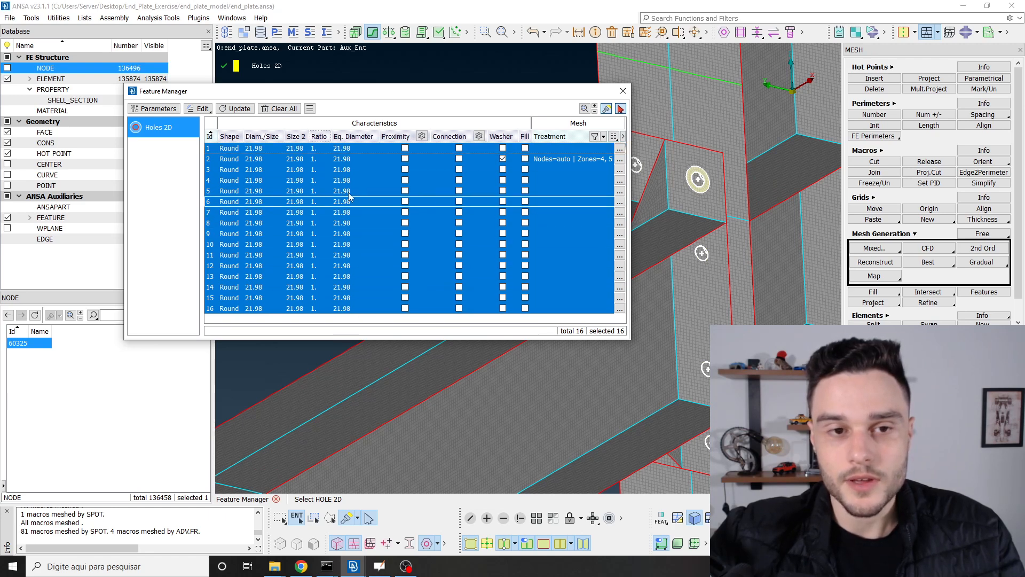
left_click(345, 149)
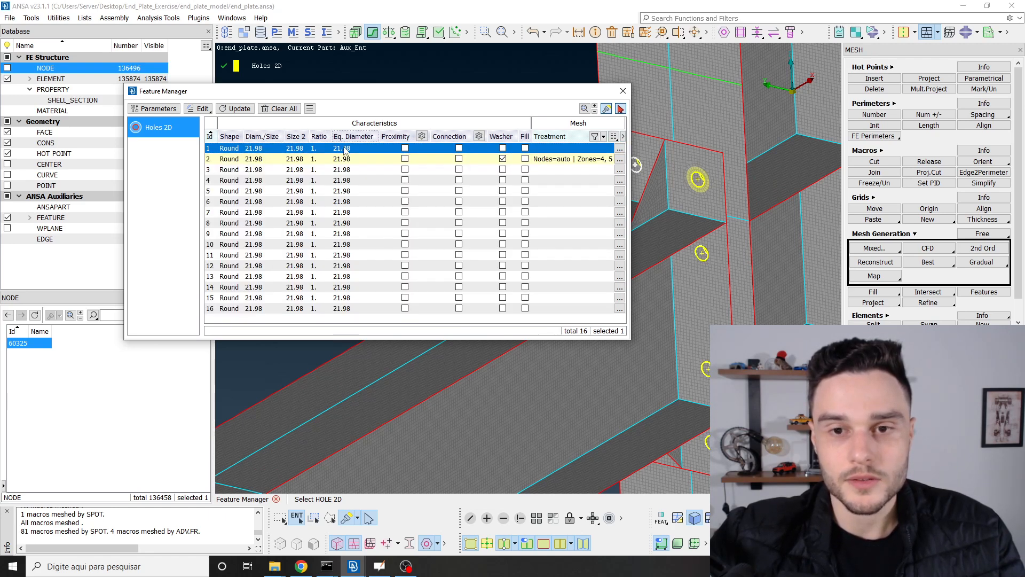
left_click(319, 309, "shift")
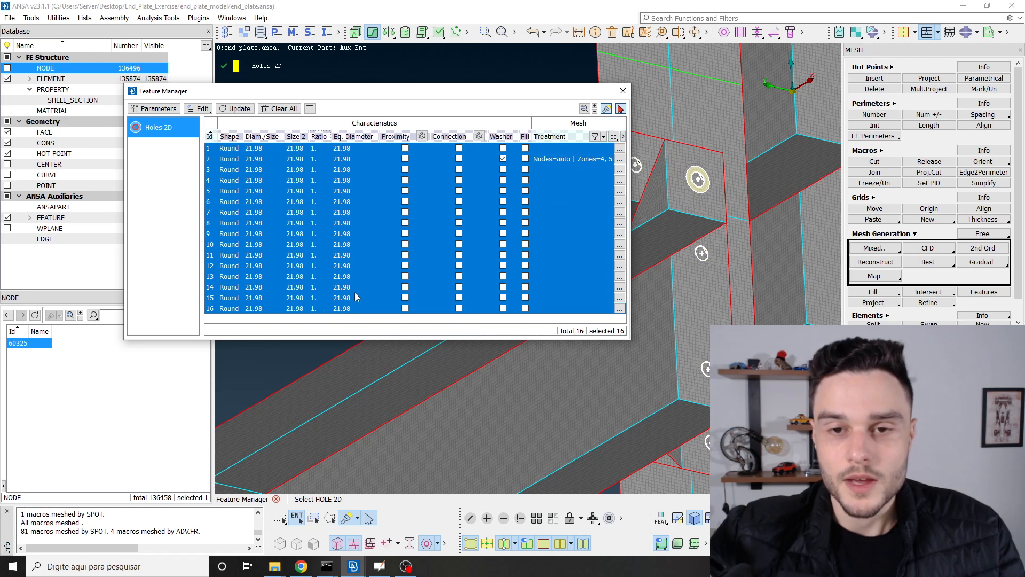
right_click(547, 180)
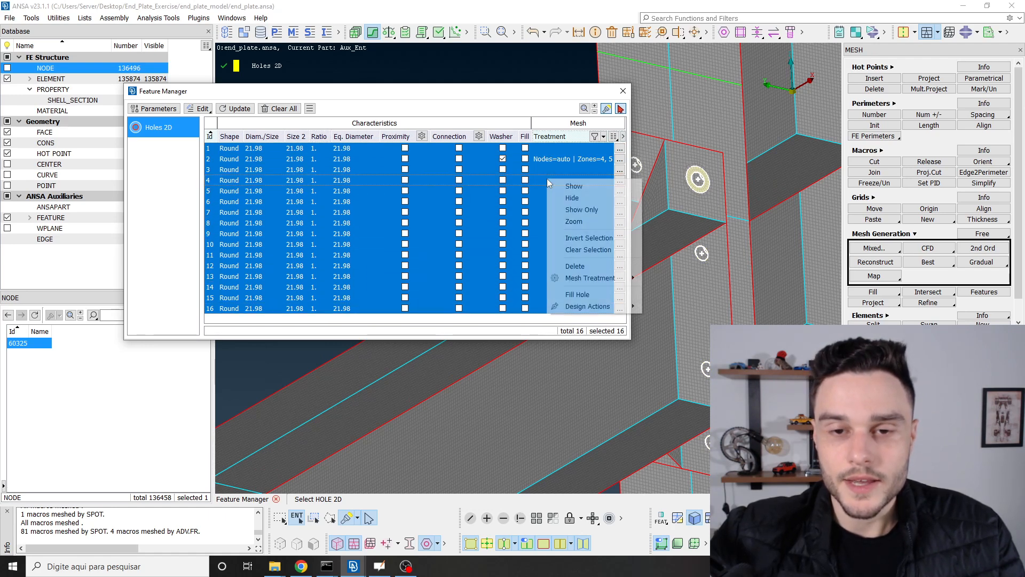
mouse_move(588, 280)
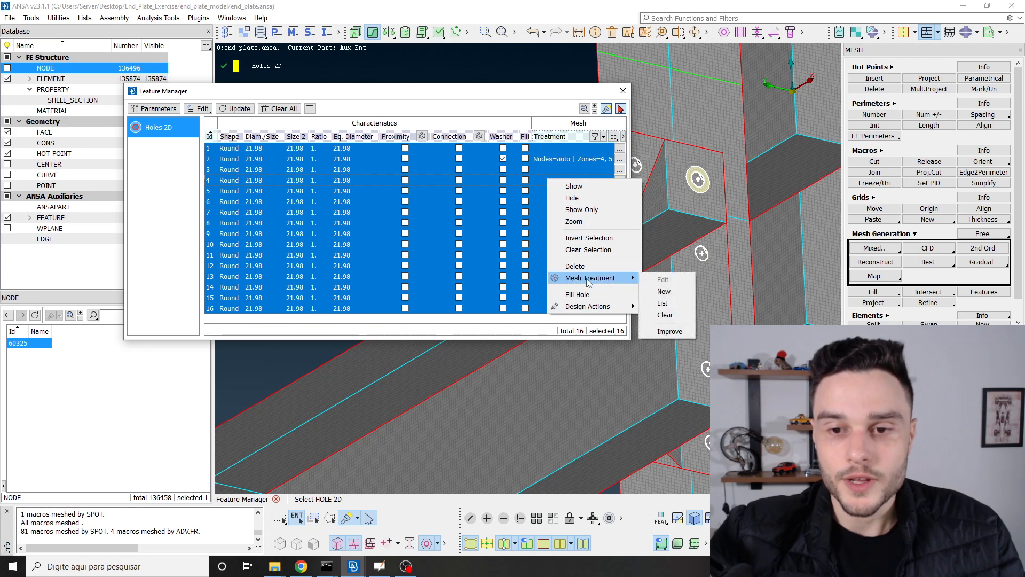
left_click(662, 303)
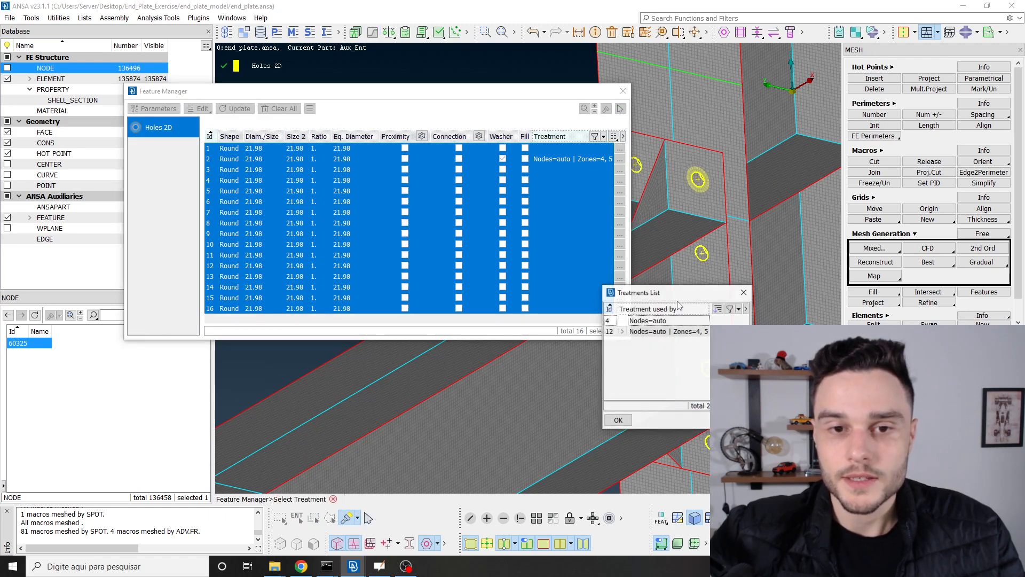
left_click_drag(674, 294, 367, 106)
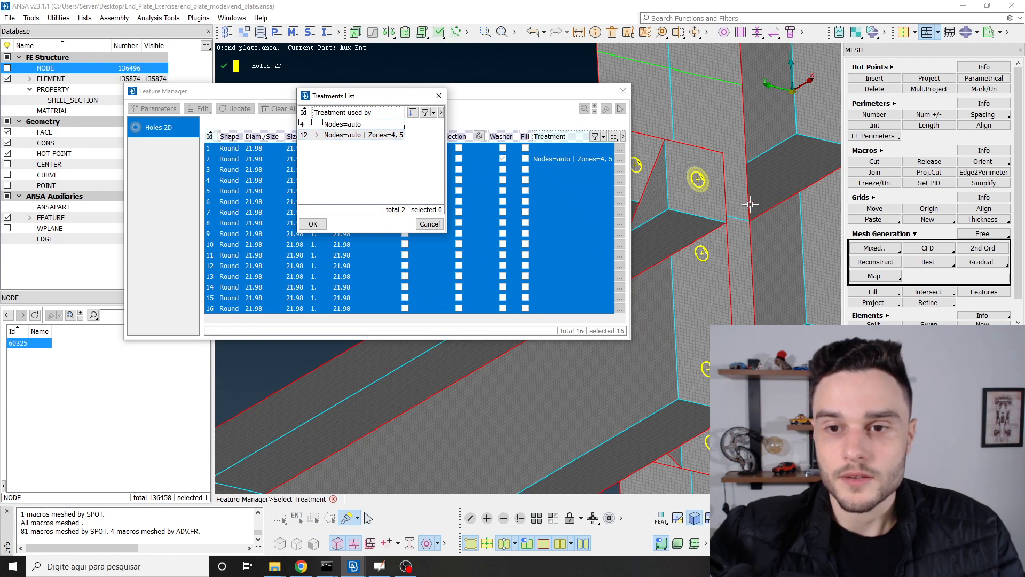
left_click(344, 137)
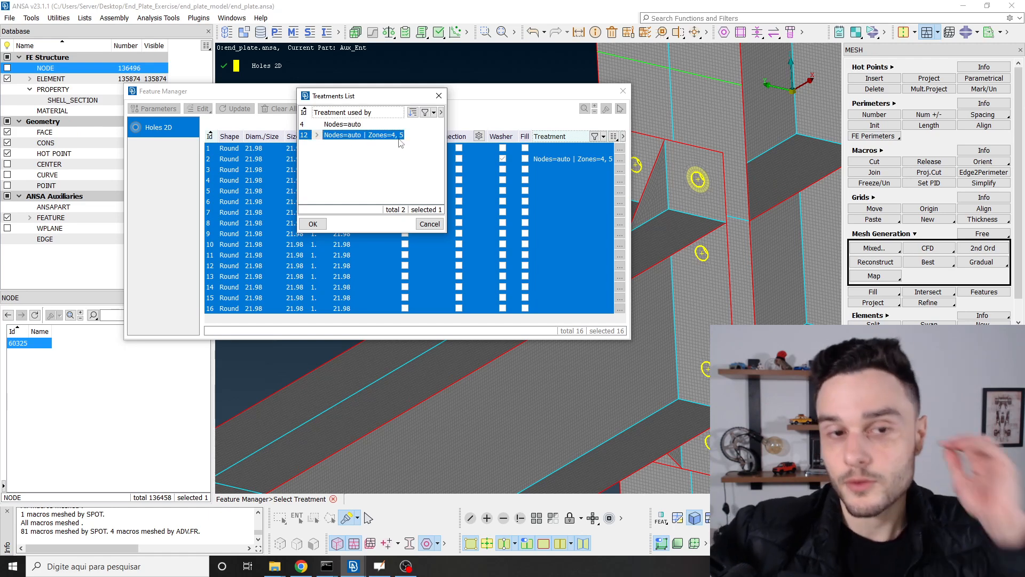
left_click(314, 224)
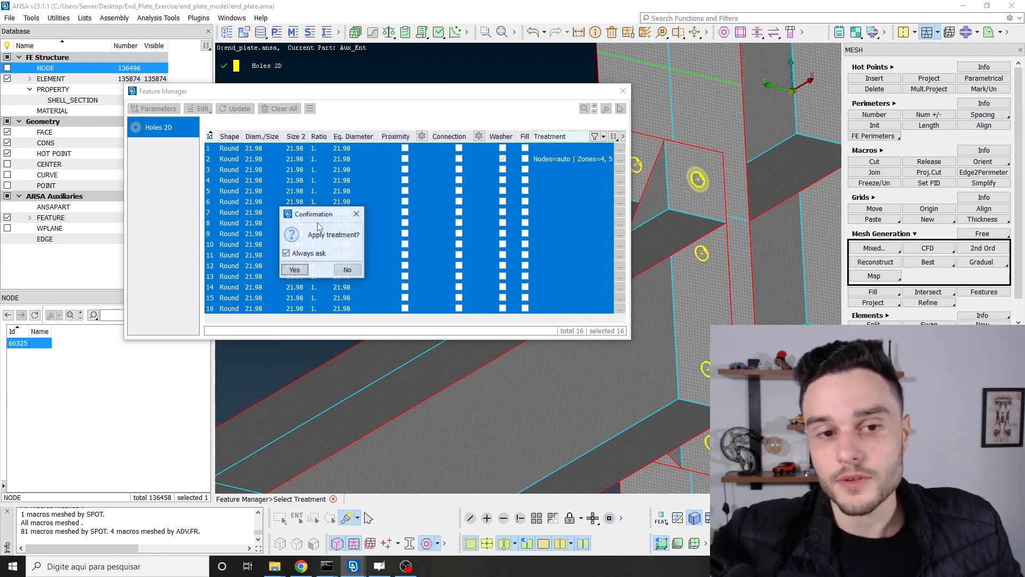
left_click(300, 269)
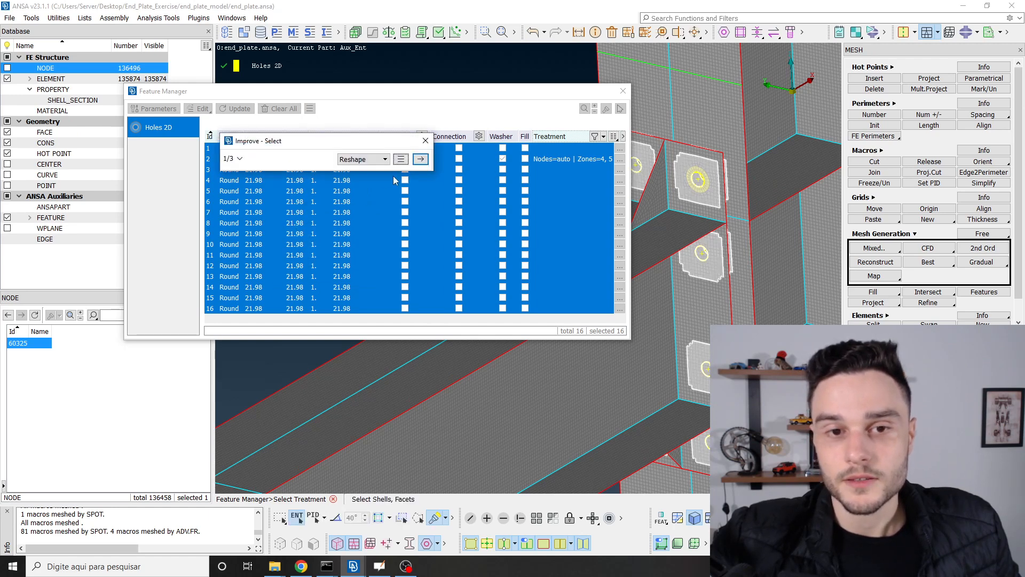
Step: Reshape the mesh around all treated holes with the proposed areas and perimeters, accept the preview, and close the Feature Manager
left_click(420, 159)
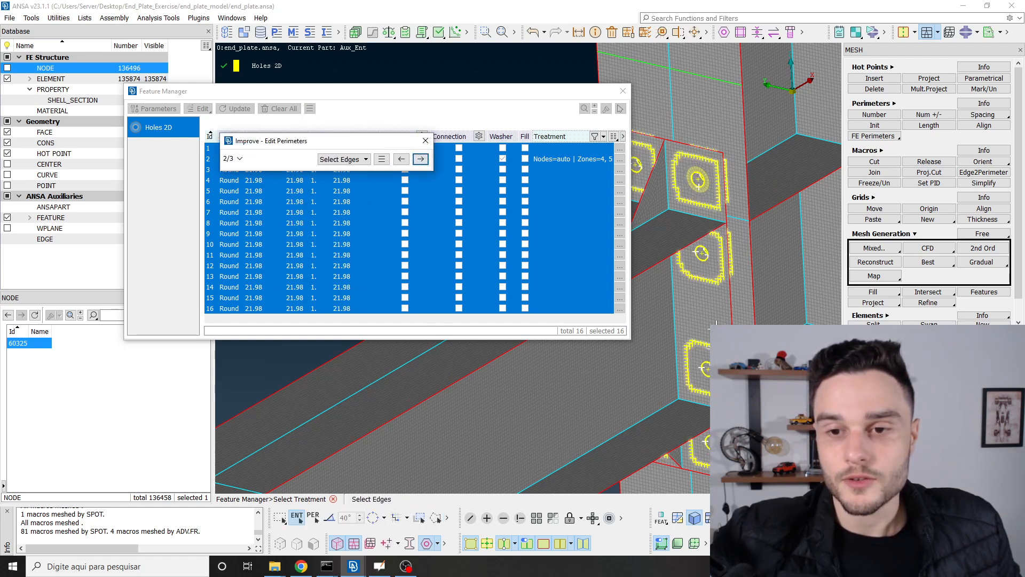
scroll(659, 198, "up", 5)
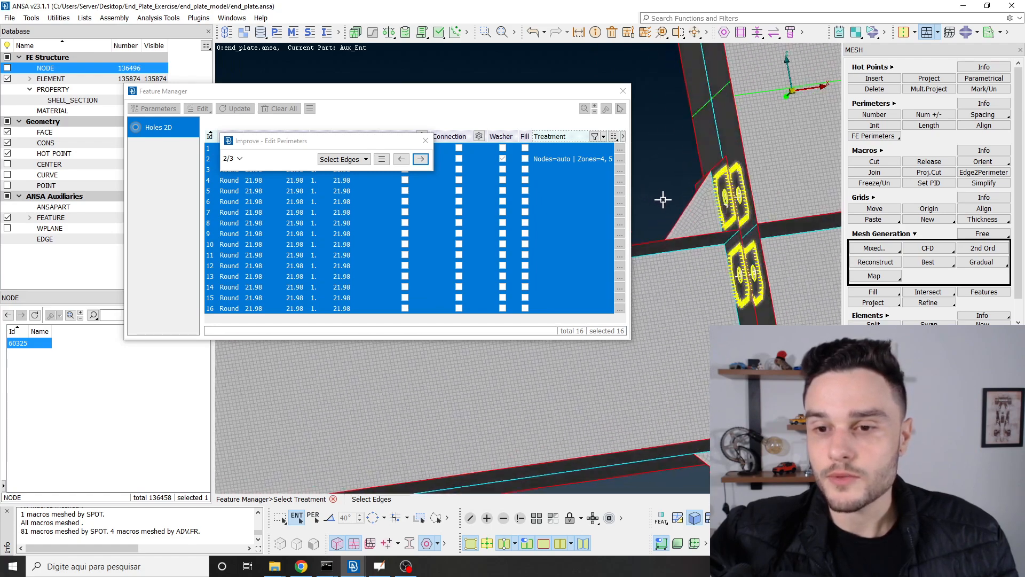
left_click(420, 159)
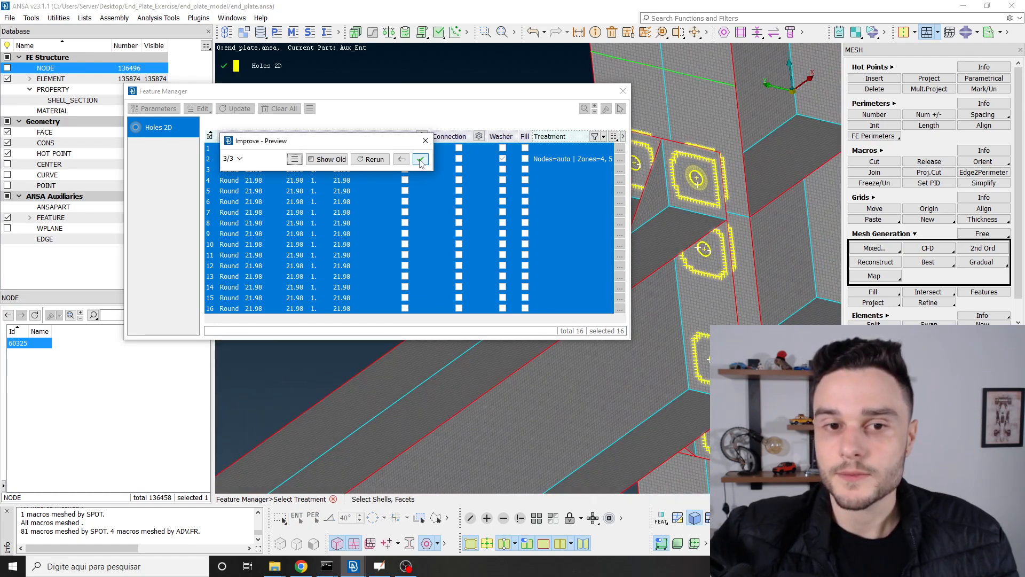
left_click(420, 160)
left_click_drag(734, 231, 636, 176, "ctrl")
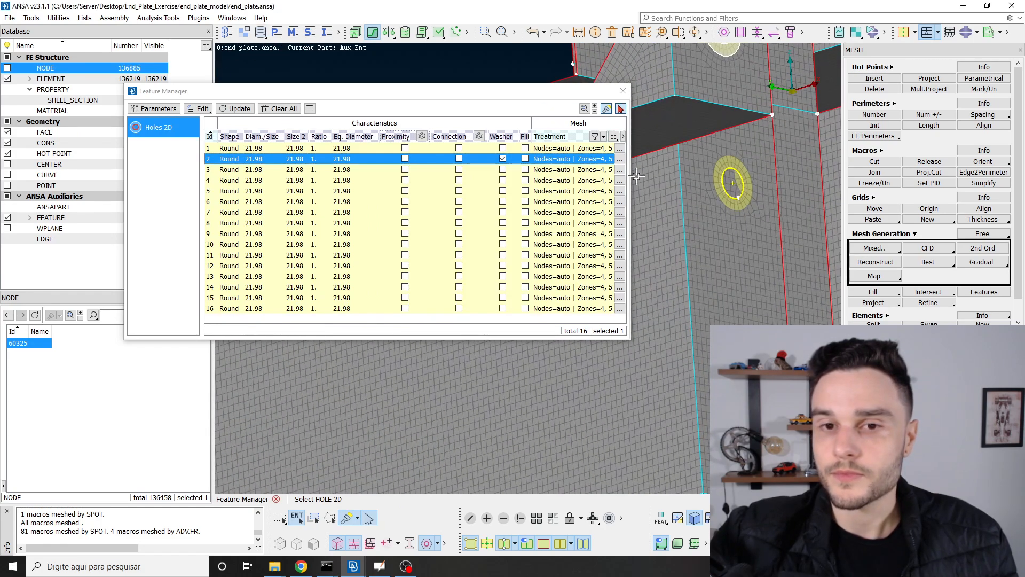
left_click(623, 92)
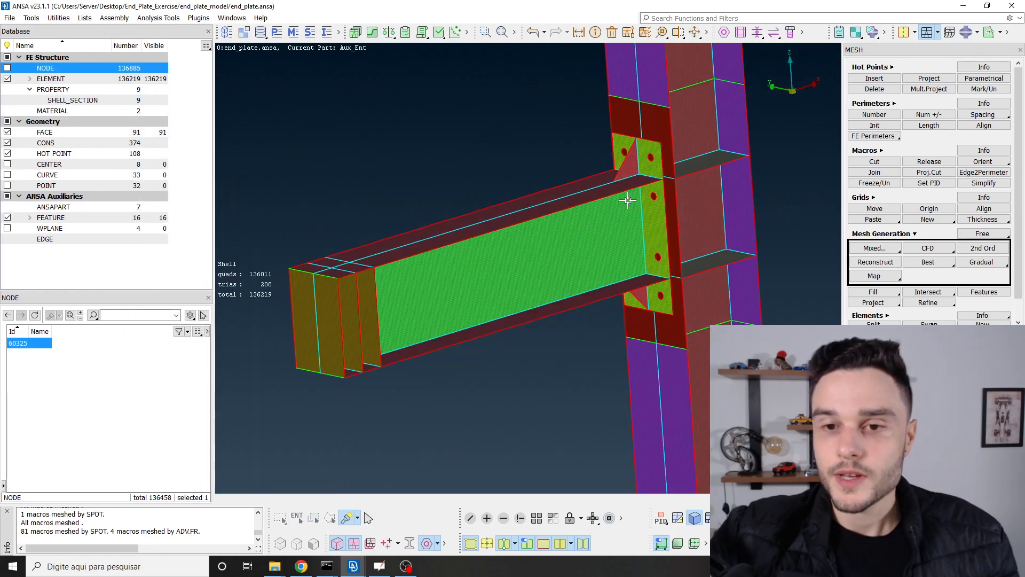
scroll(628, 201, "up", 5)
scroll(617, 149, "down", 5)
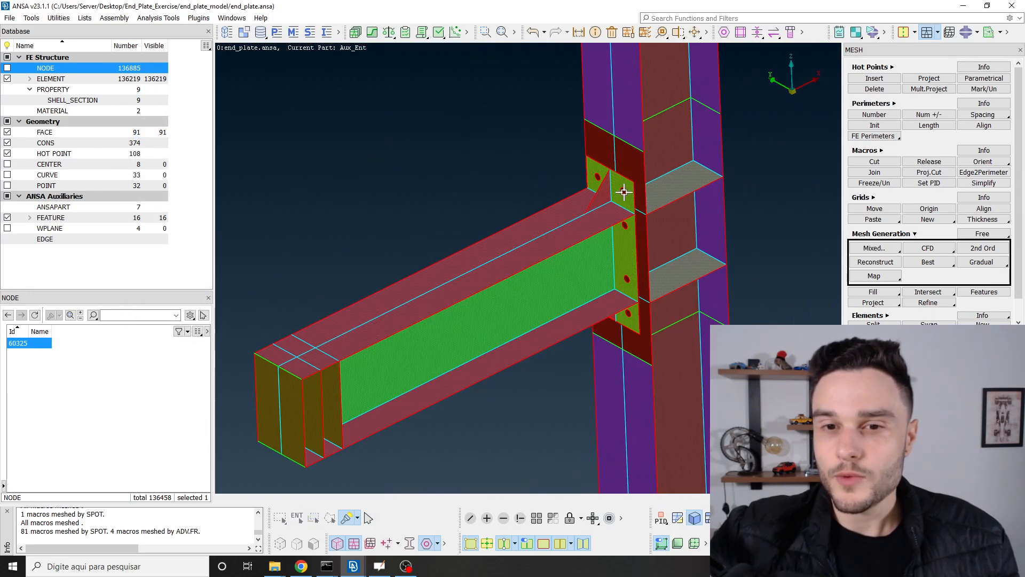
mouse_move(637, 193)
left_mouse_down("ctrl")
mouse_move(632, 155)
mouse_move(642, 189)
mouse_move(637, 180)
left_mouse_up("ctrl")
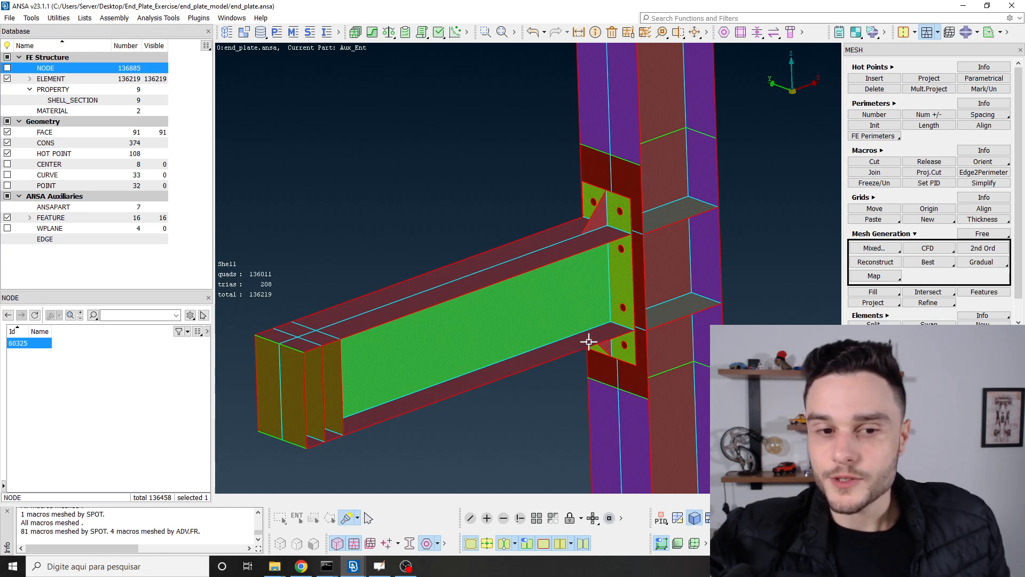
scroll(622, 227, "down", 3)
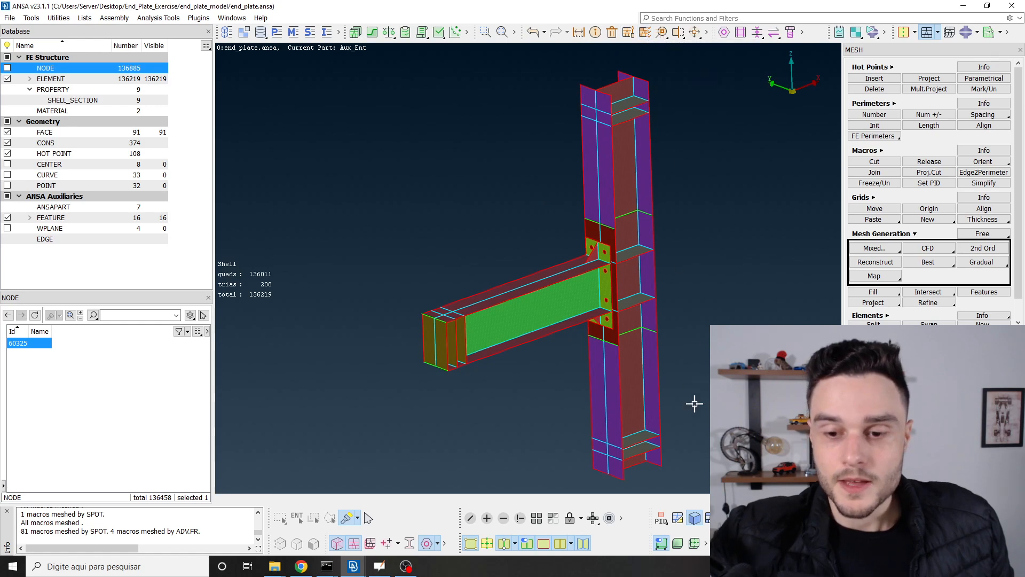
type("4")
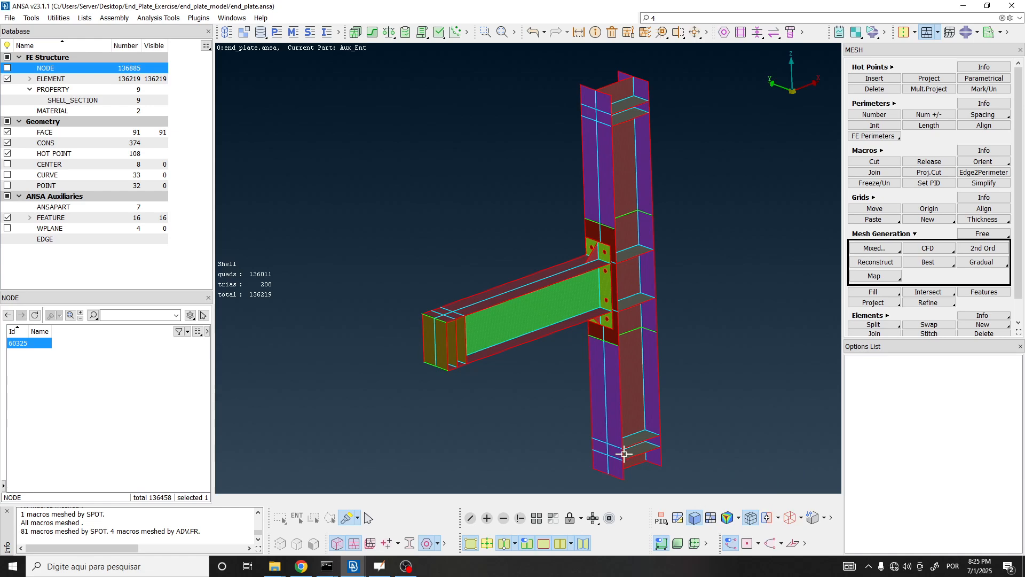
left_click_drag(521, 274, 518, 283, "ctrl")
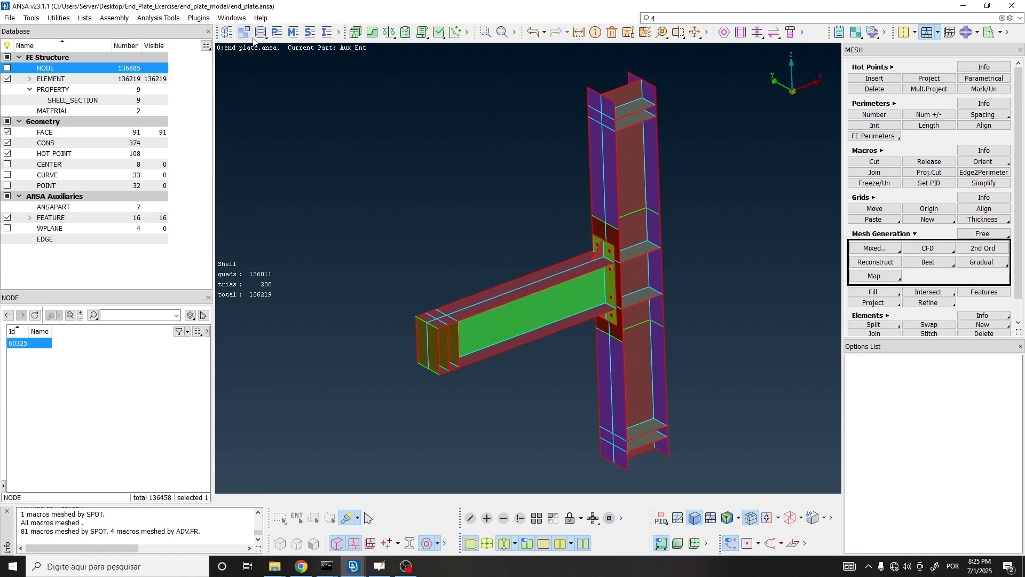
Step: Review the property list and highlight the beam_web section in the model
left_click(279, 32)
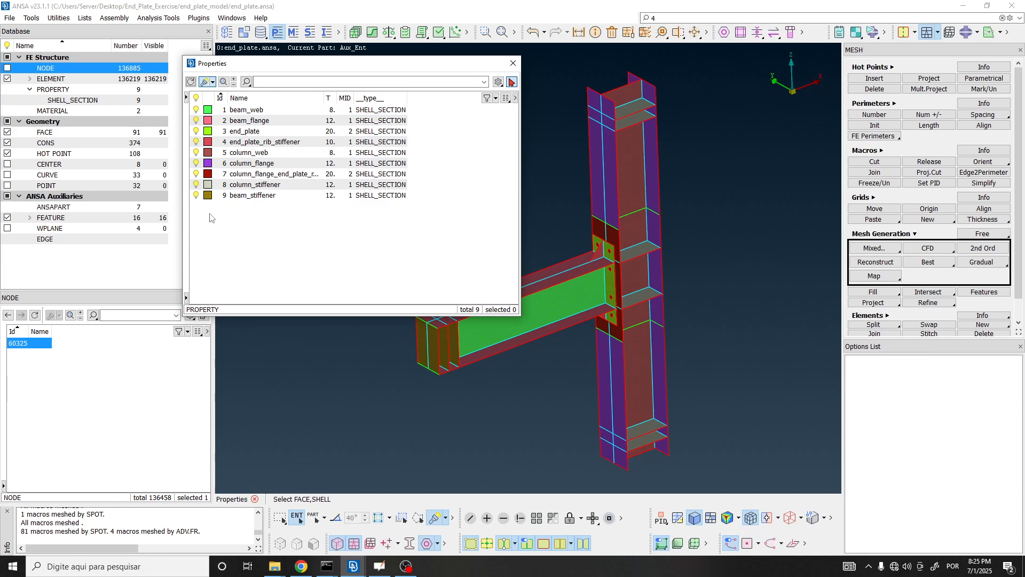
left_click(239, 111)
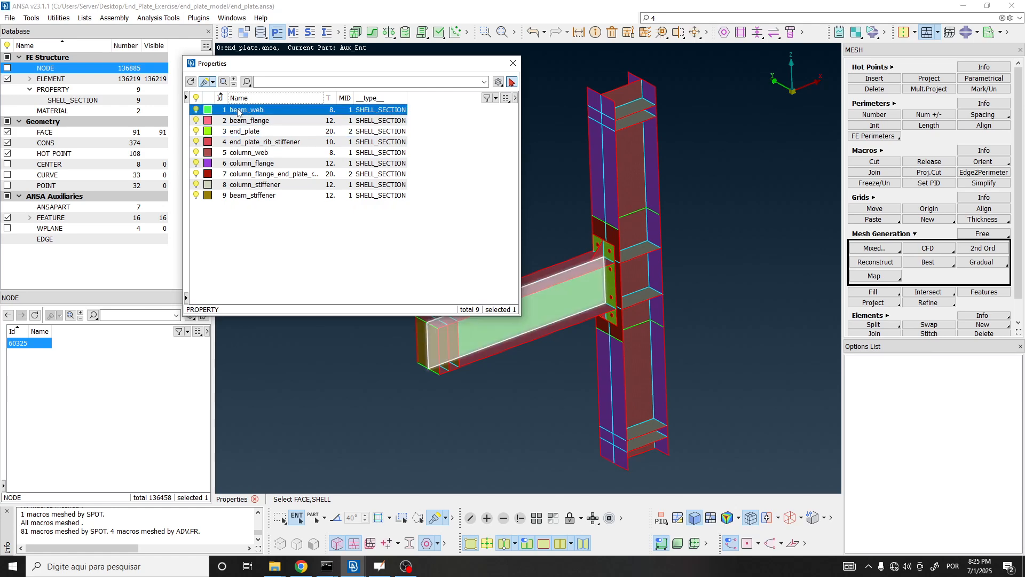
scroll(455, 348, "up", 5)
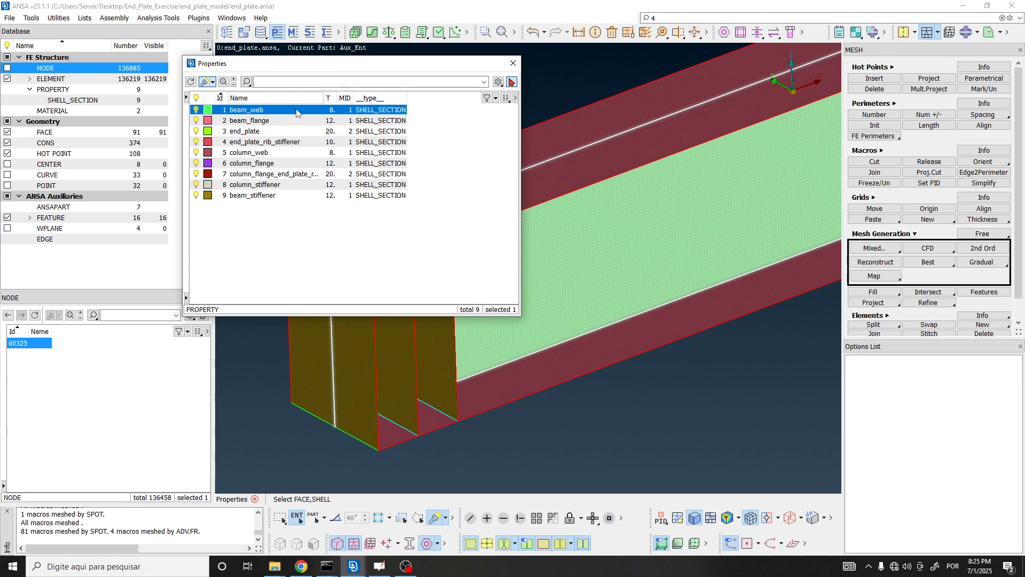
left_click(512, 63)
Step: Colour the model by material ID (MID) and view the whole beam-column connection
left_click(662, 526)
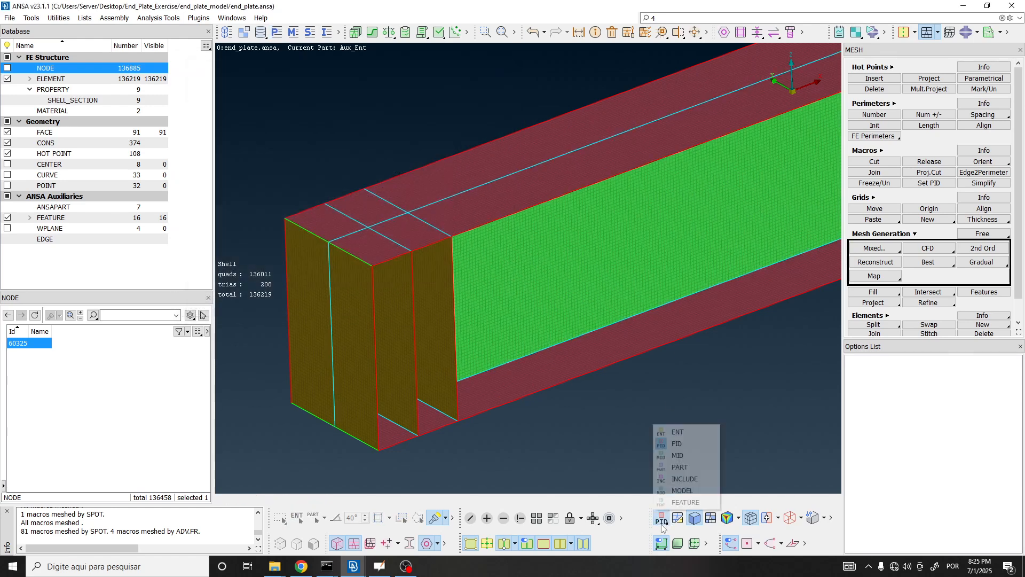
left_click(678, 455)
scroll(503, 394, "down", 5)
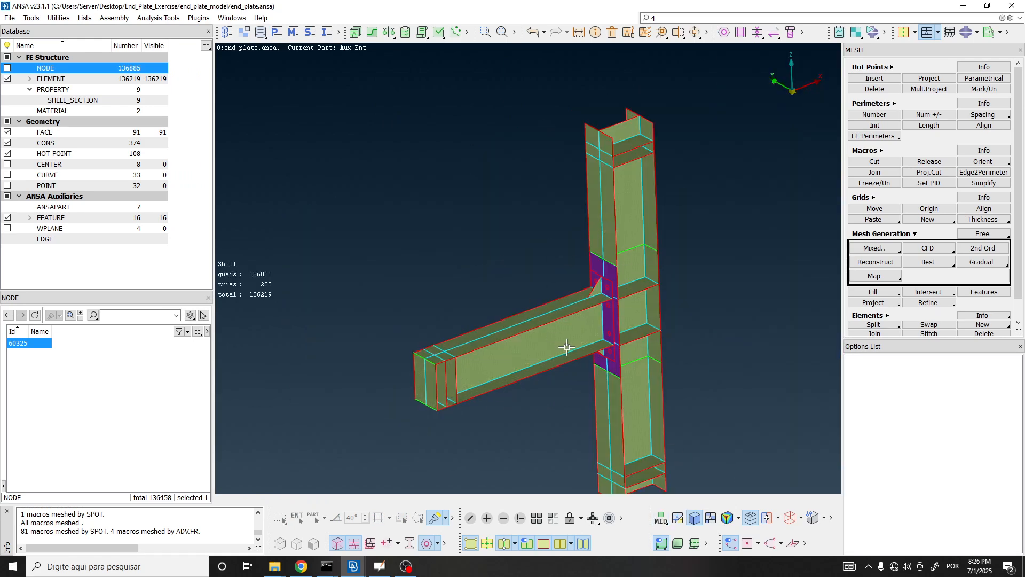
scroll(546, 183, "down", 2)
scroll(561, 270, "up", 2)
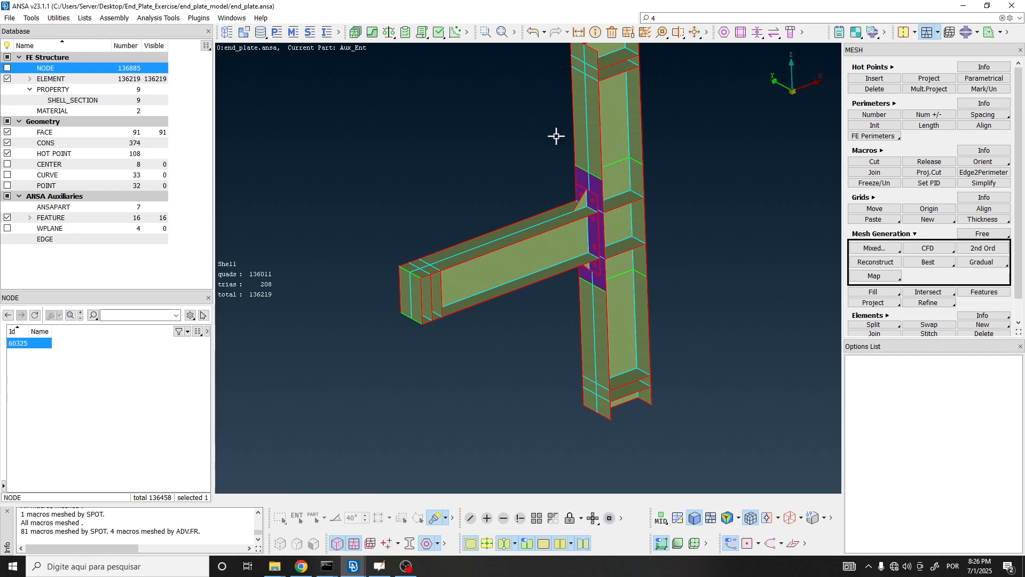
Step: Highlight the parts assigned to each of the two steel materials, and return the model colouring to property ID (PID)
left_click(293, 32)
left_click_drag(444, 73, 90, 92)
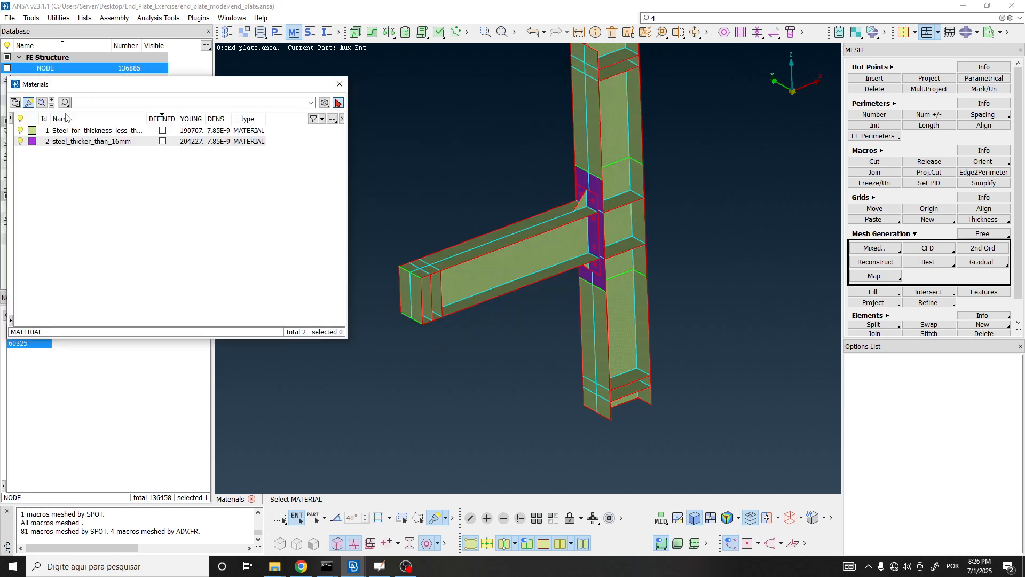
left_click(33, 131)
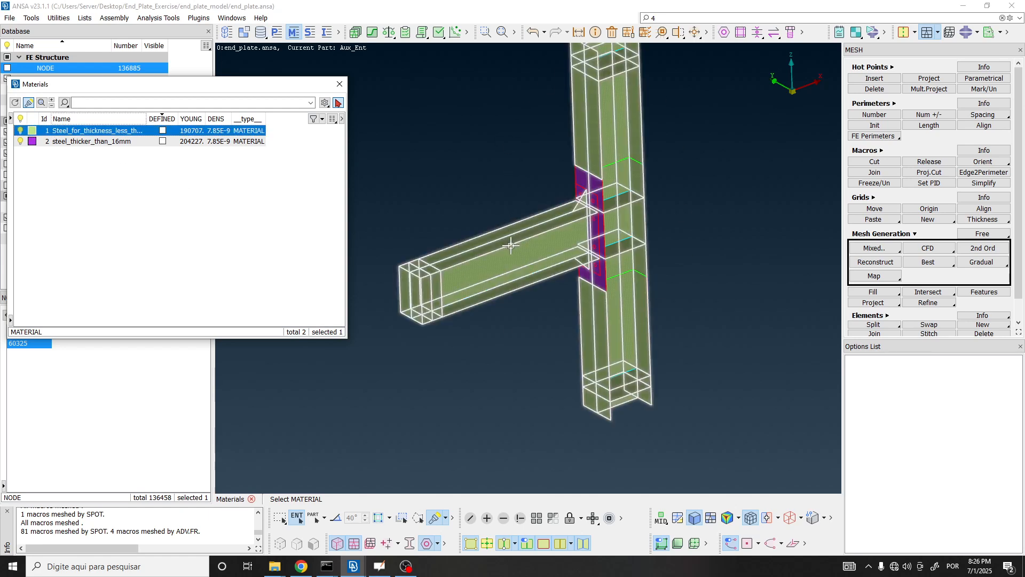
left_click(98, 142)
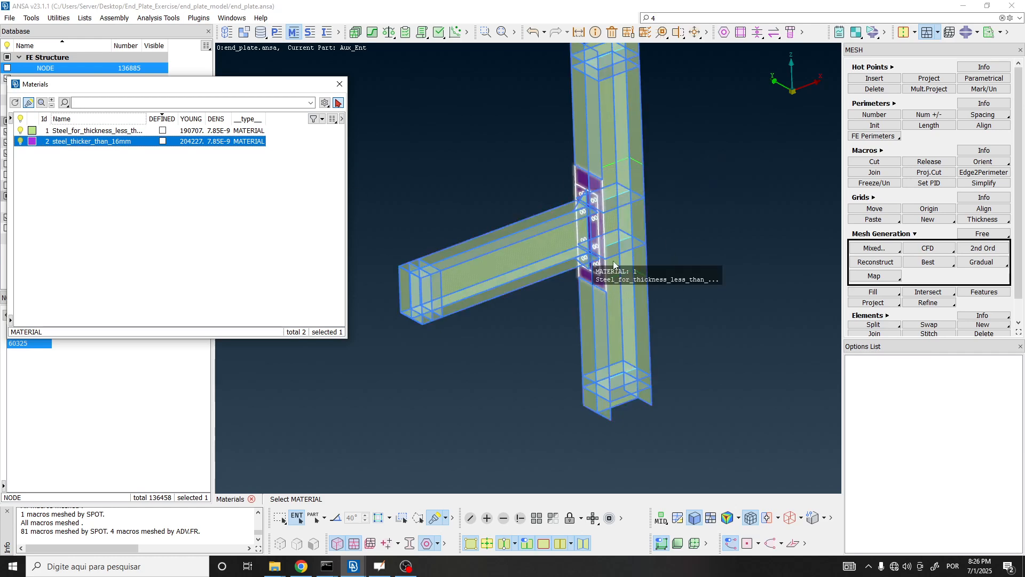
left_click(340, 84)
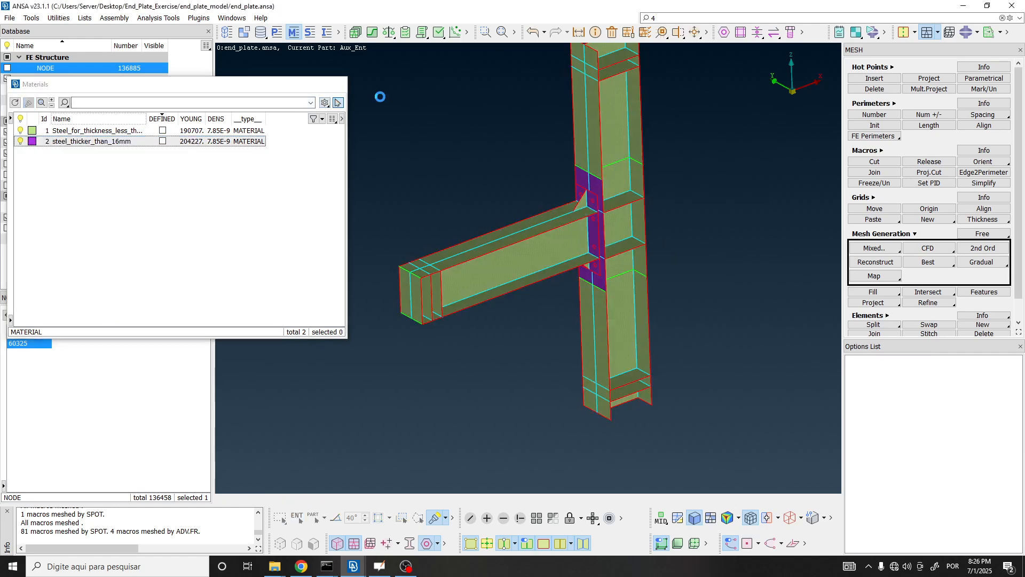
left_click(663, 520)
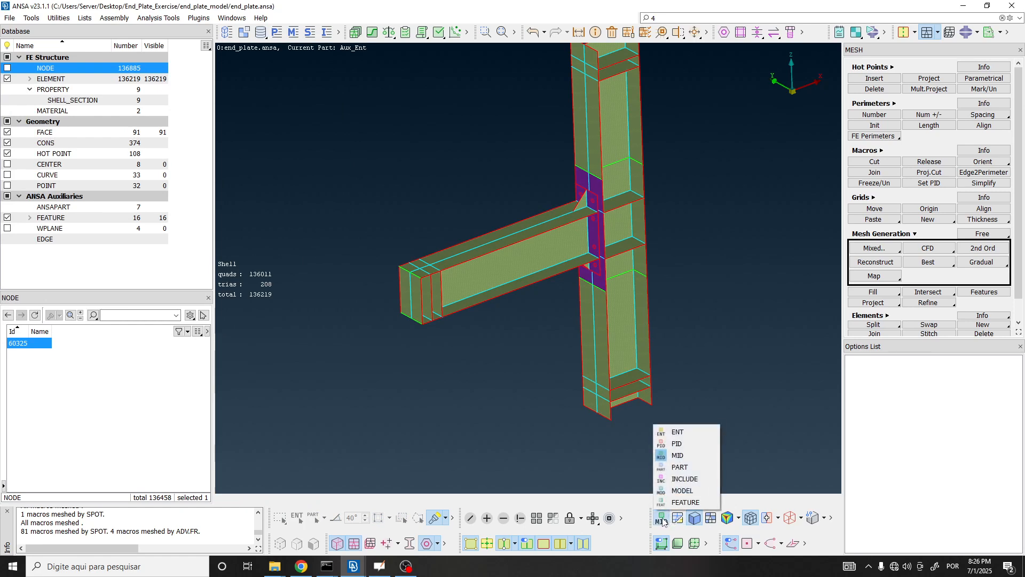
left_click(676, 444)
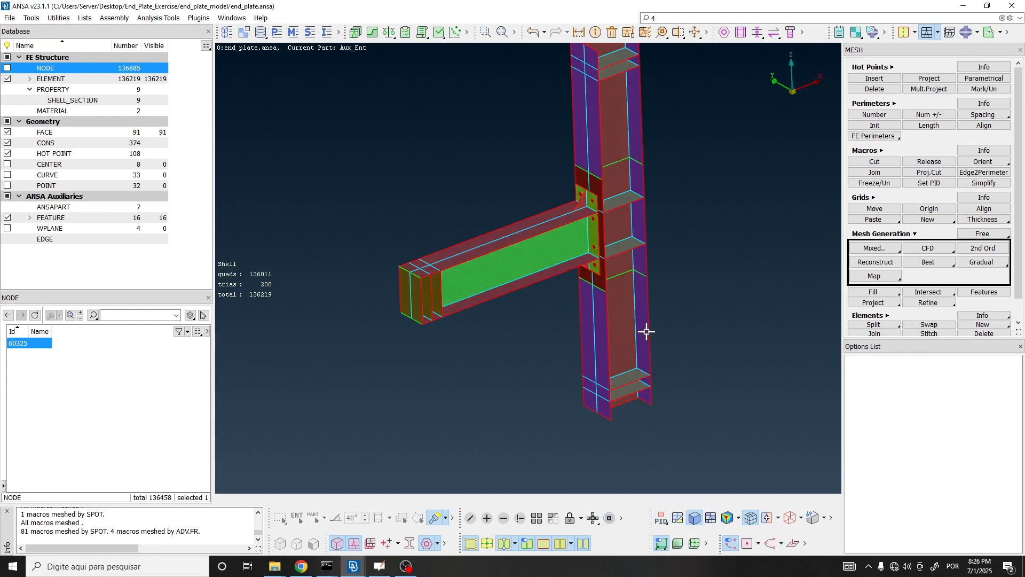
Step: Show the mesh quality display with its element criteria for the whole shell model
left_click(716, 525)
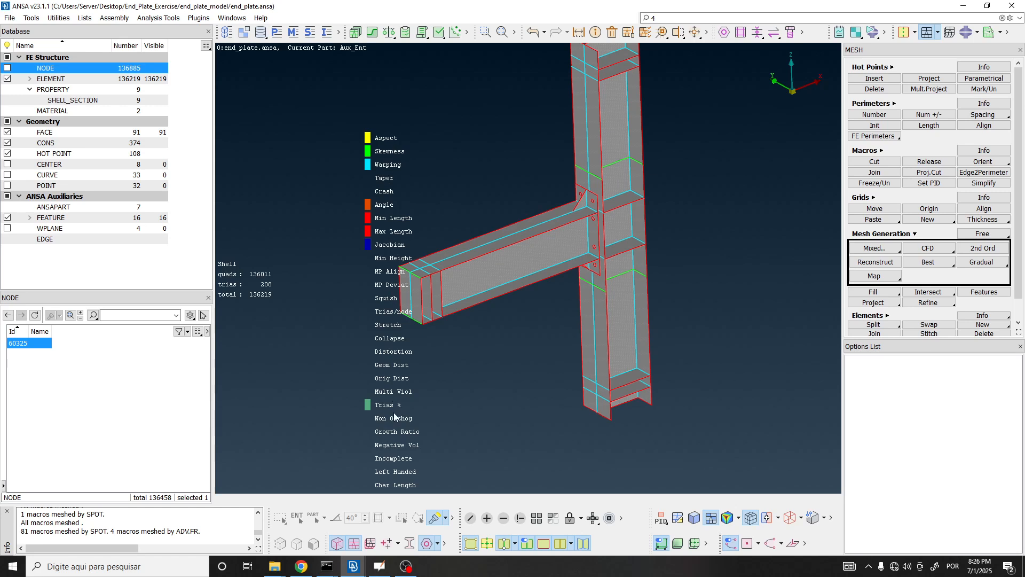
left_click(938, 33)
left_click(941, 49)
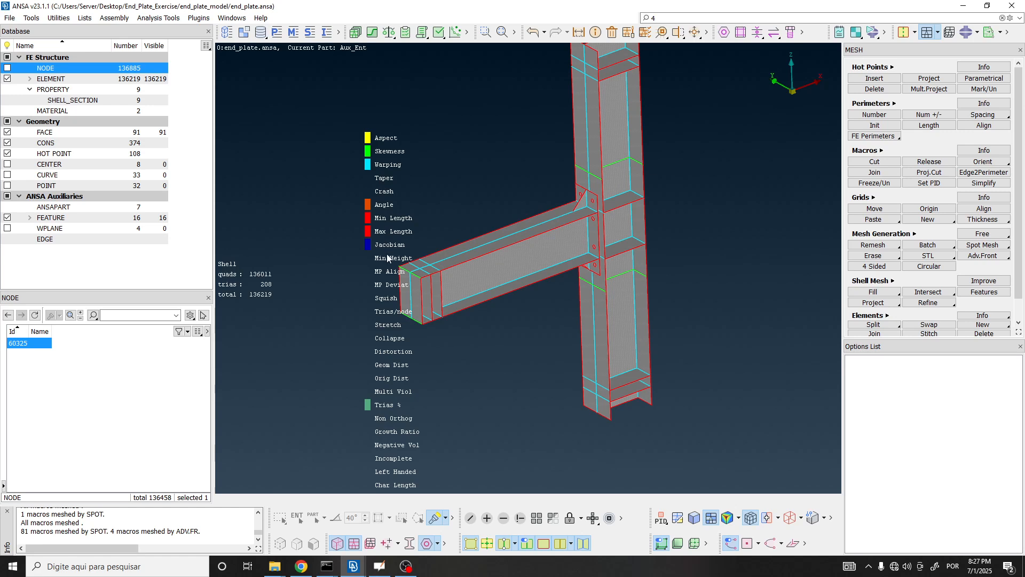
Step: Reduce the mesh quality legend to the active criteria only and place it in the corner of the graphics area beside the database
right_click(383, 171)
left_click(428, 284)
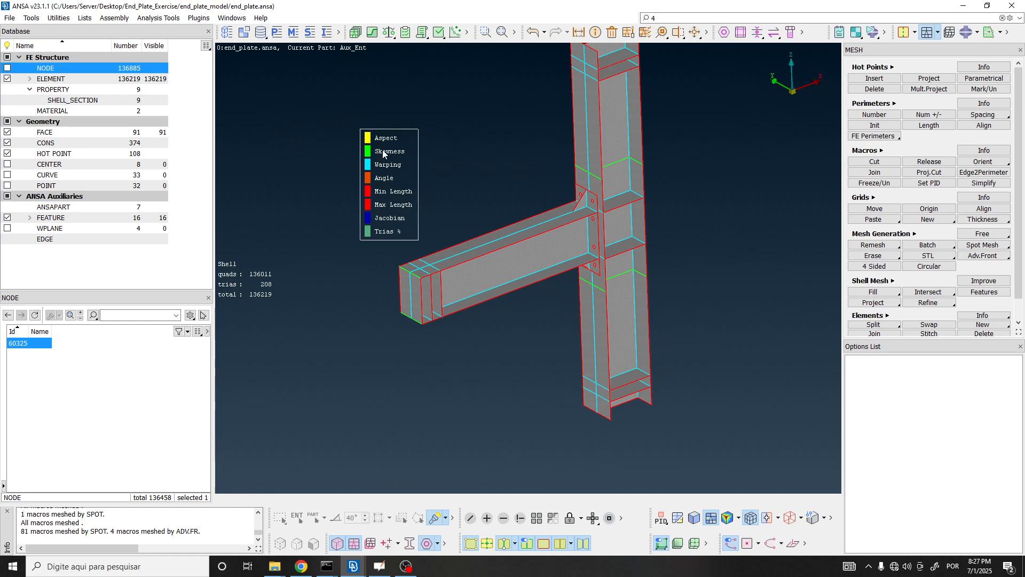
left_click_drag(383, 154, 244, 76)
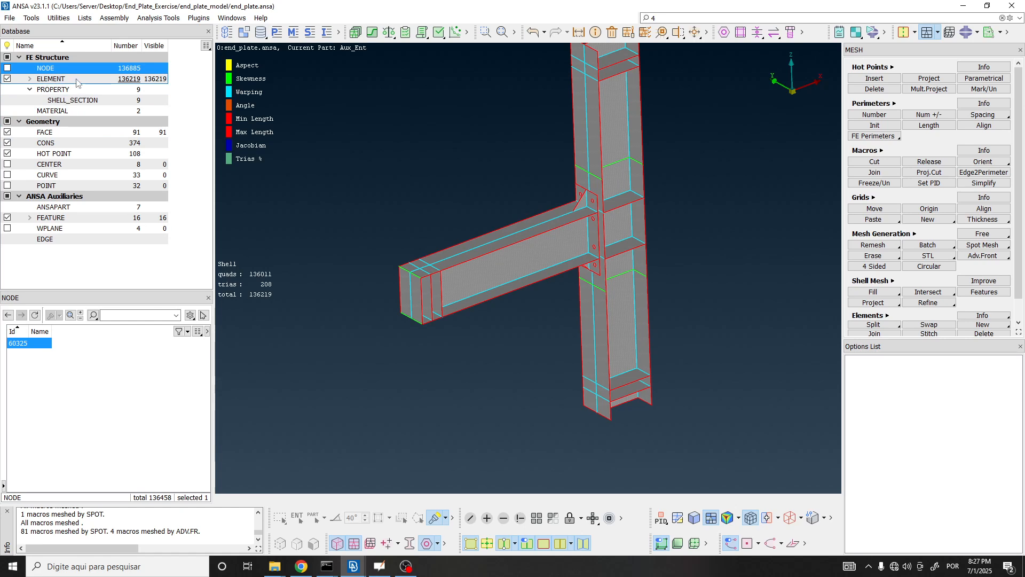
Step: Expand the ELEMENT category down to its shell types and list the QUAD and TRIA elements of the model
left_click(60, 80)
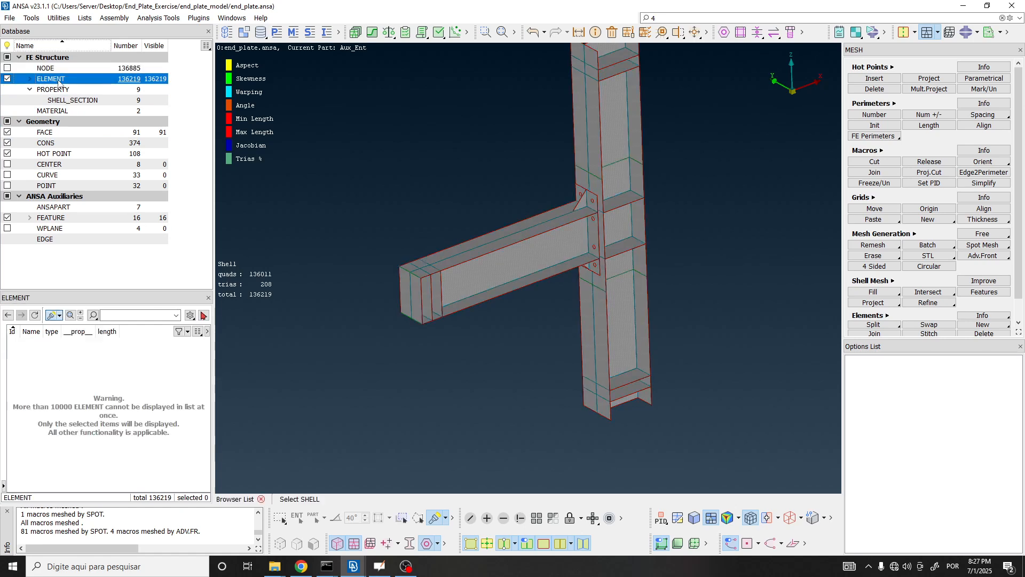
left_click(35, 78)
left_click(60, 90)
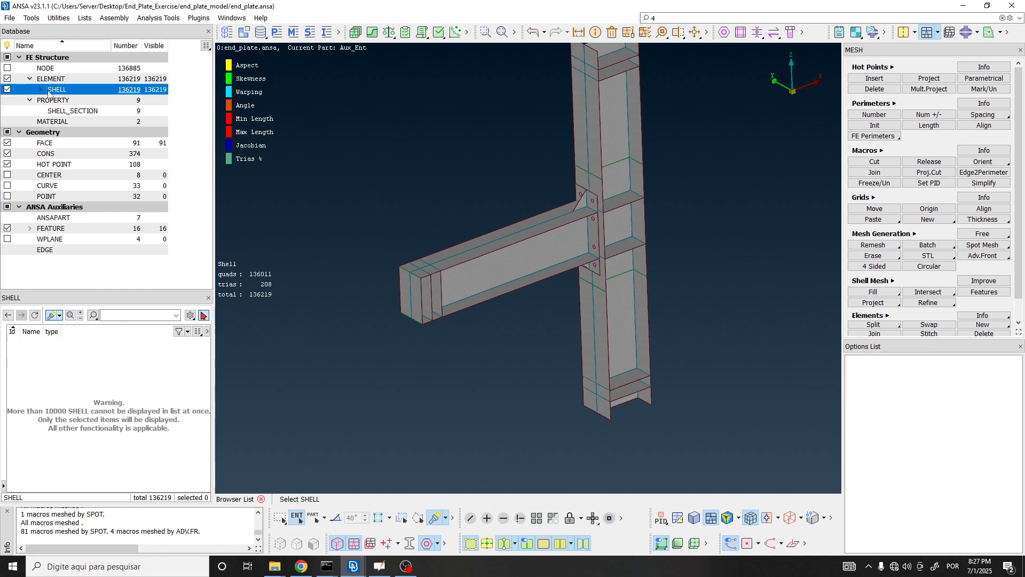
left_click(41, 89)
left_click(67, 100)
left_click(71, 111)
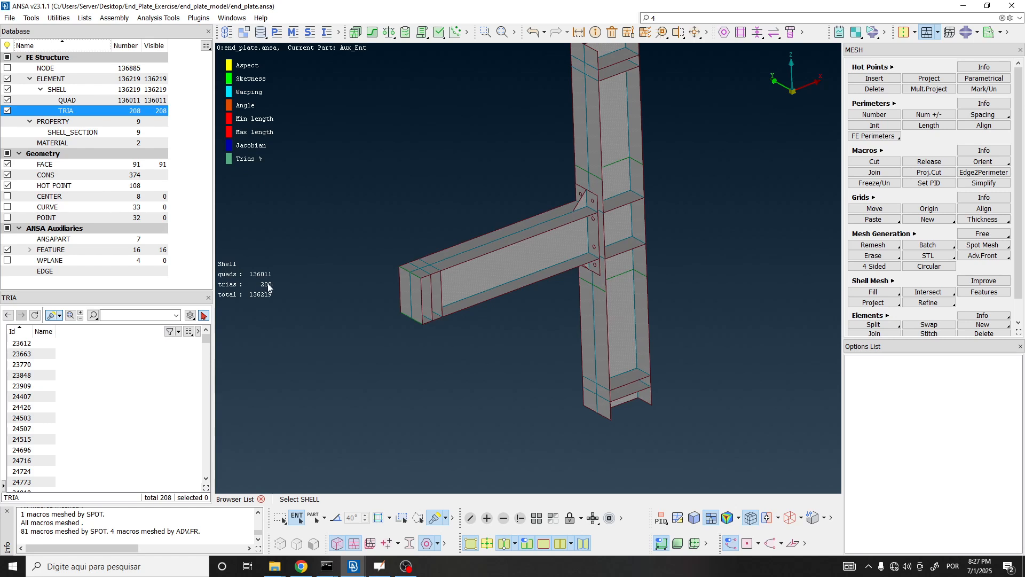
left_click(346, 205)
scroll(357, 318, "up", 3)
scroll(358, 318, "down", 3)
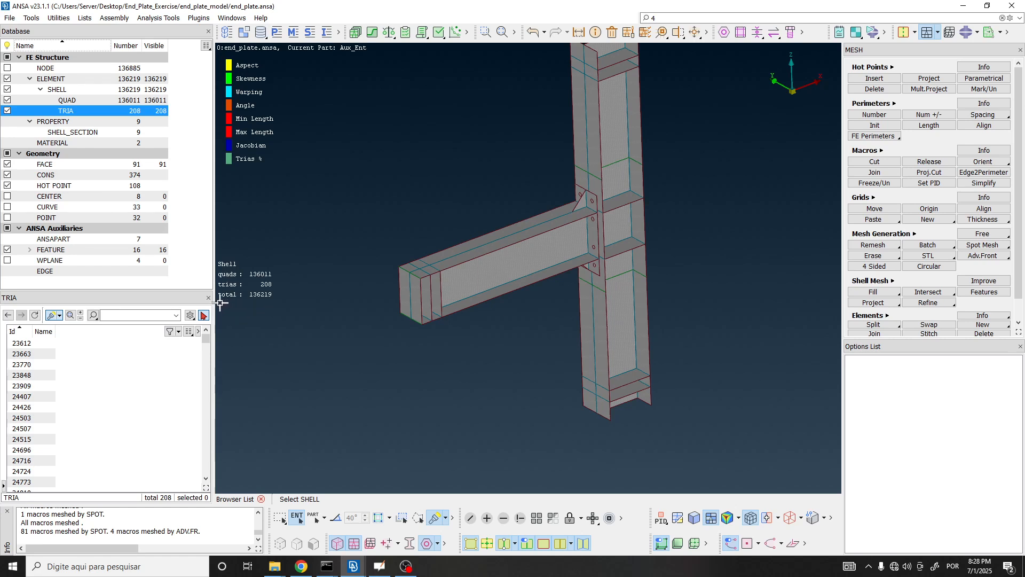
Step: Inspect the shell mesh along the beam, around the end plate holes and on the triangular stiffener
scroll(495, 248, "up", 2)
scroll(662, 212, "up", 1)
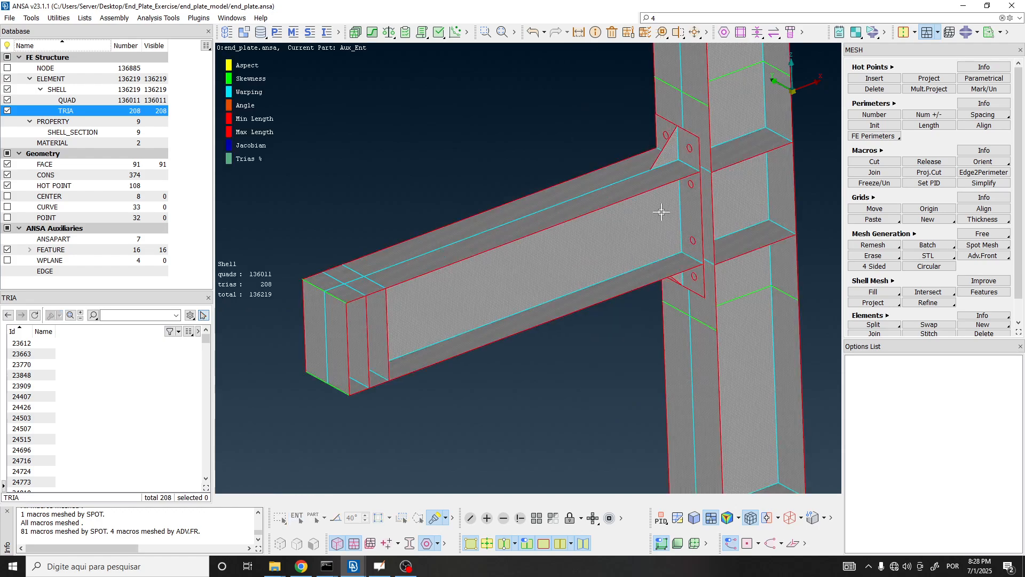
scroll(674, 167, "up", 4)
left_click_drag(673, 161, 683, 120, "ctrl")
scroll(685, 119, "down", 2)
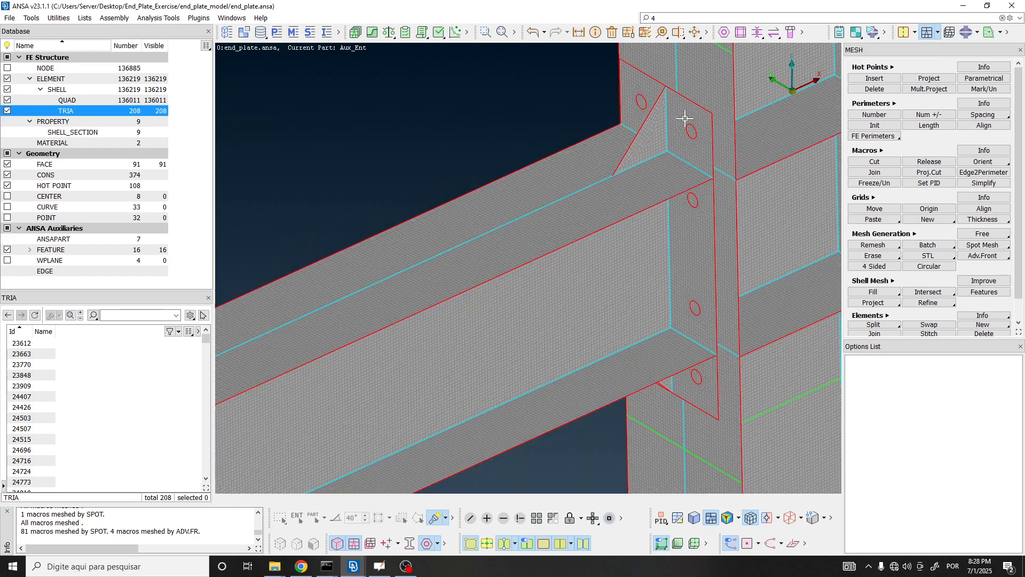
scroll(683, 229, "up", 4)
scroll(694, 229, "down", 4)
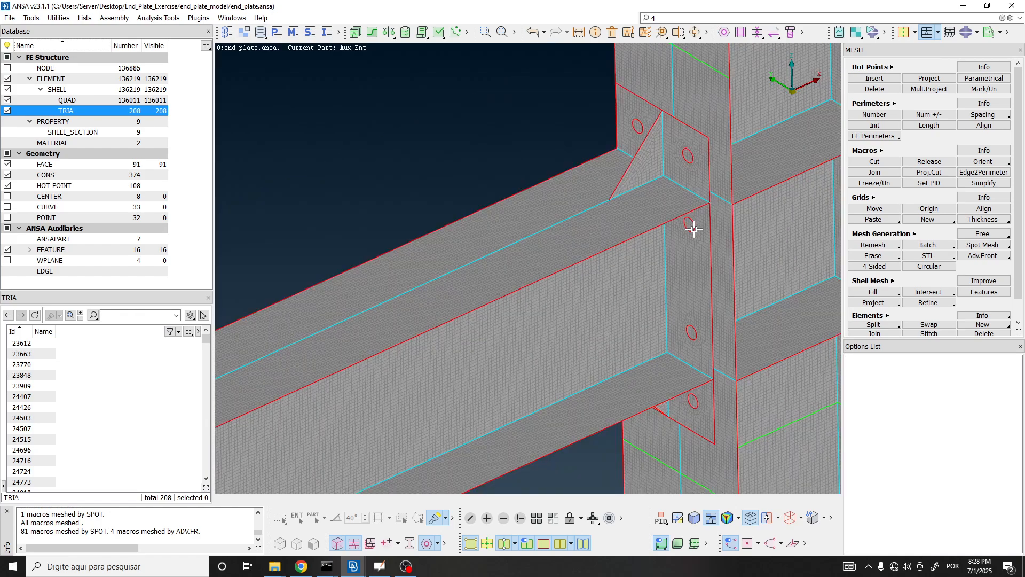
scroll(694, 230, "down", 3)
mouse_move(681, 222)
left_mouse_down("ctrl")
mouse_move(682, 235)
mouse_move(680, 224)
left_mouse_up("ctrl")
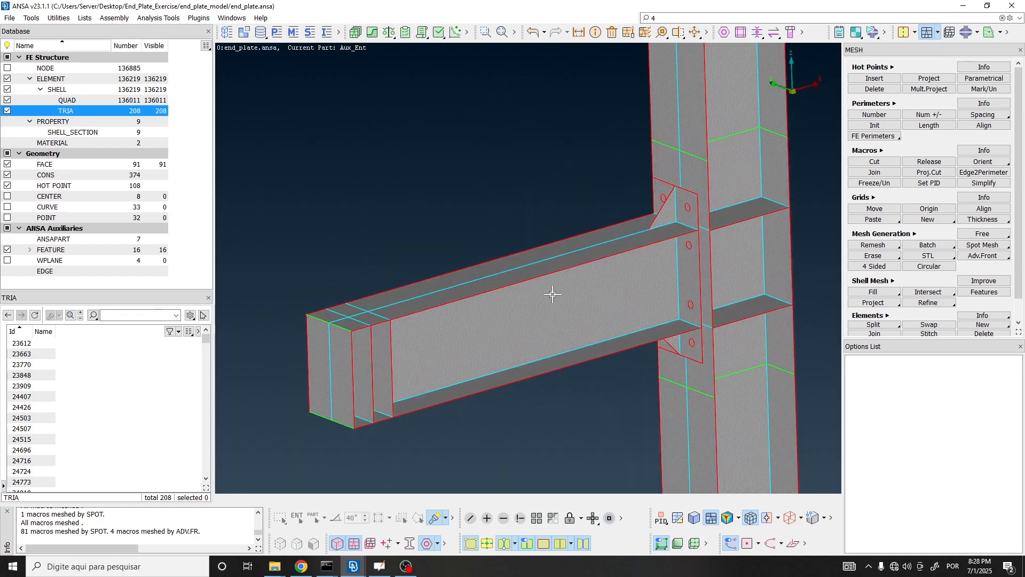
scroll(501, 282, "up", 5)
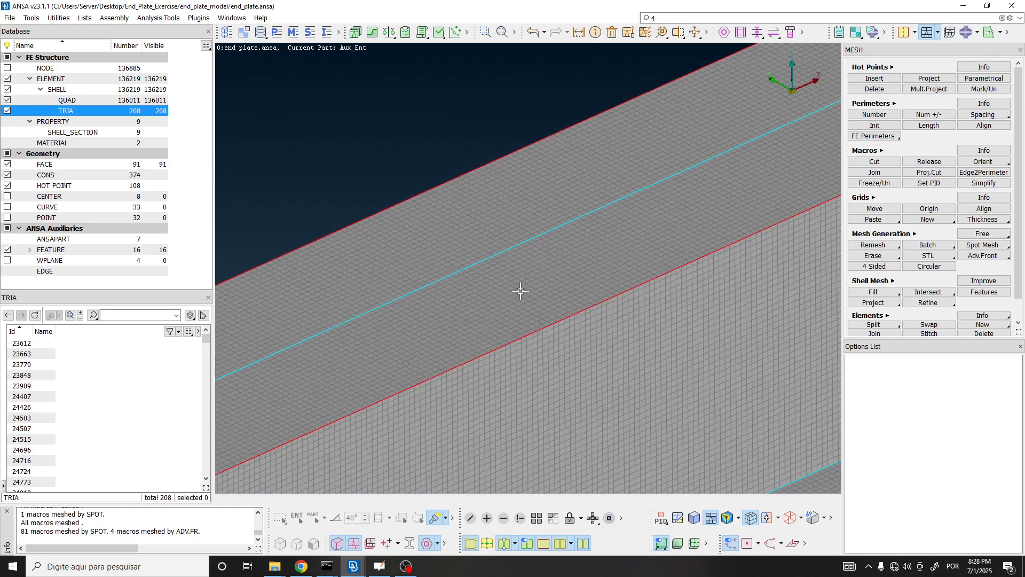
scroll(494, 222, "down", 5)
scroll(633, 202, "up", 4)
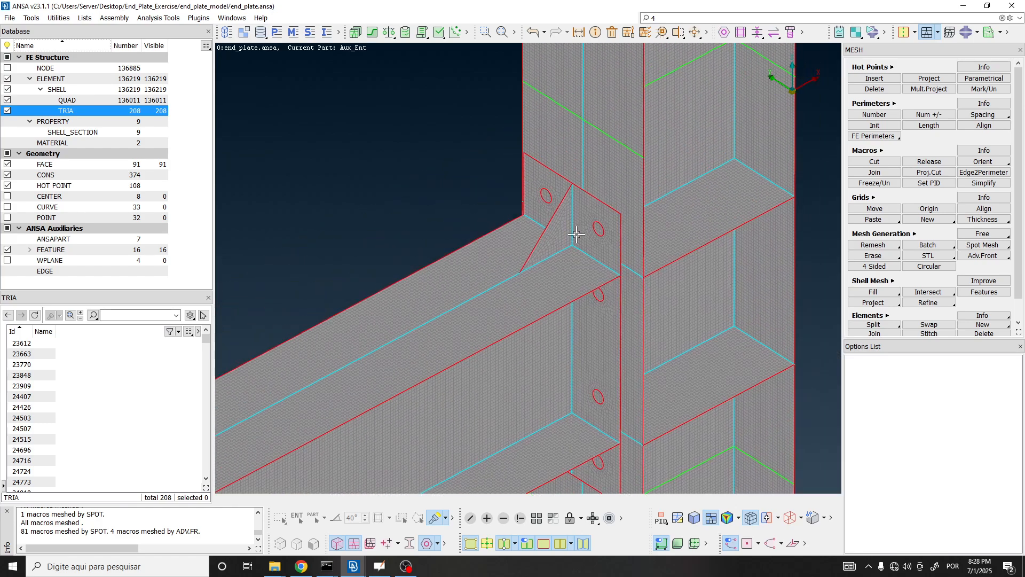
scroll(576, 234, "up", 4)
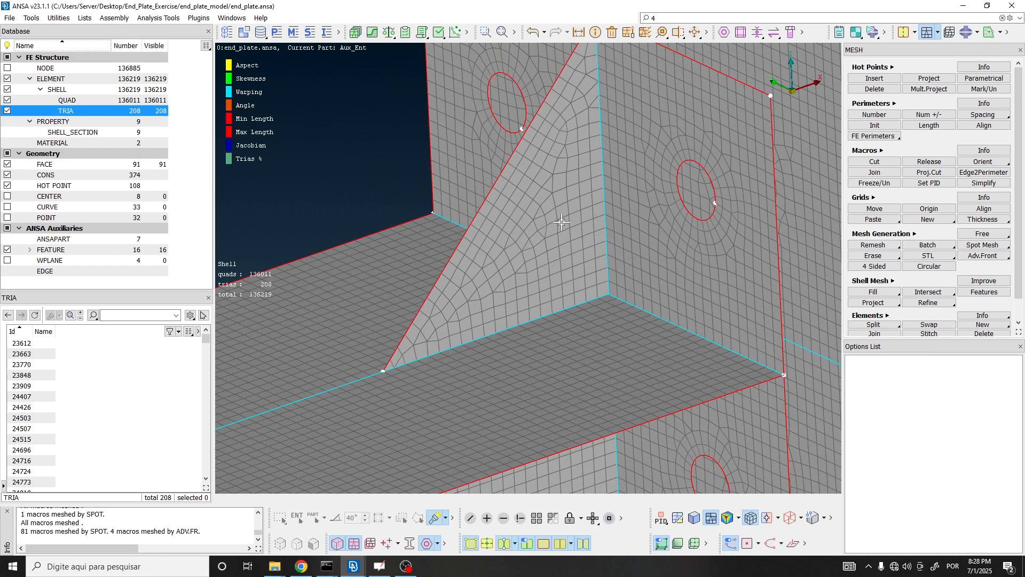
Step: Use the Move grids tool in guided Surface mode to shift an interior node of the triangular stiffener mesh by about 3.26
left_click(938, 32)
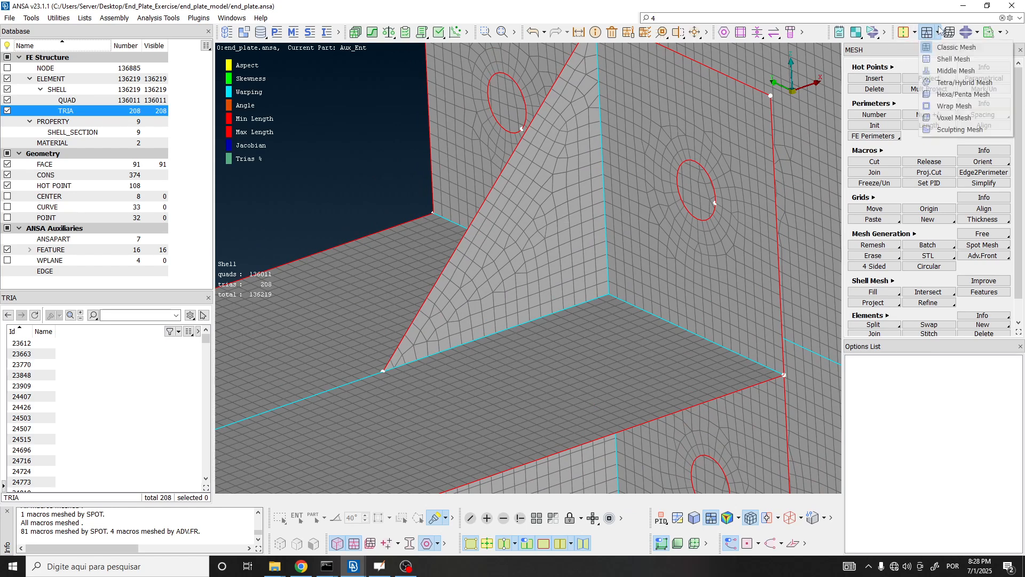
left_click(944, 45)
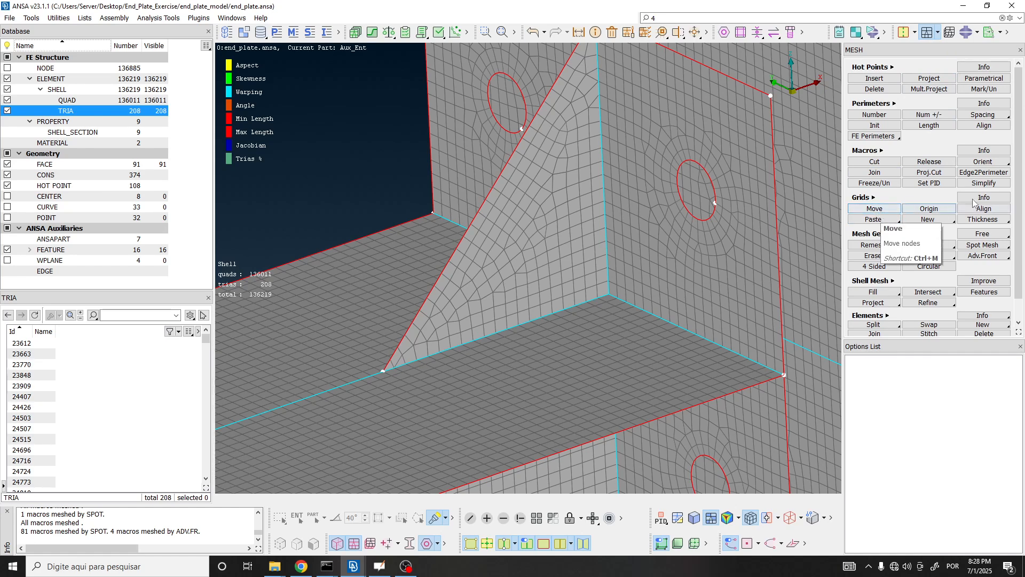
left_click(869, 208)
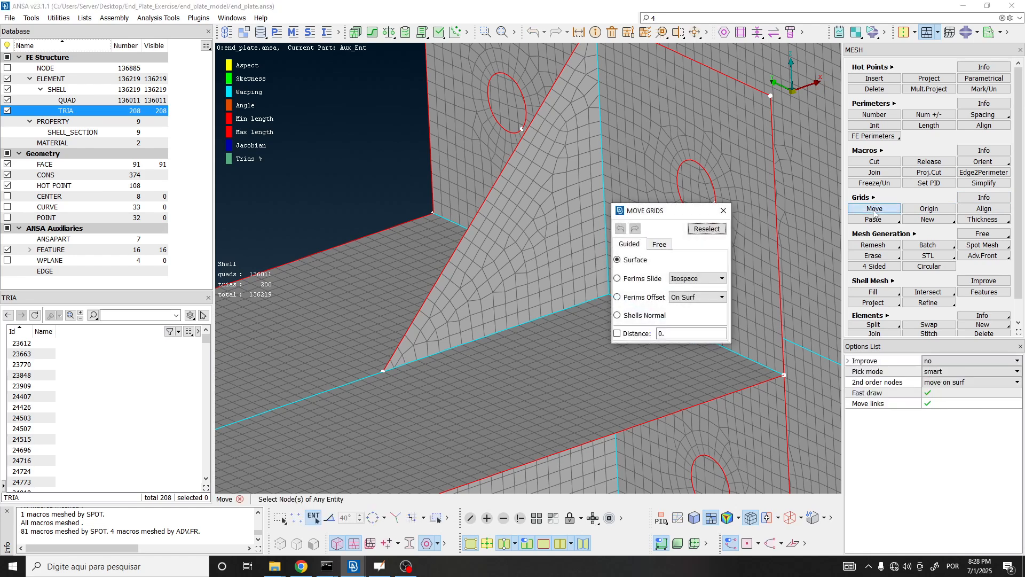
left_click_drag(670, 212, 351, 153)
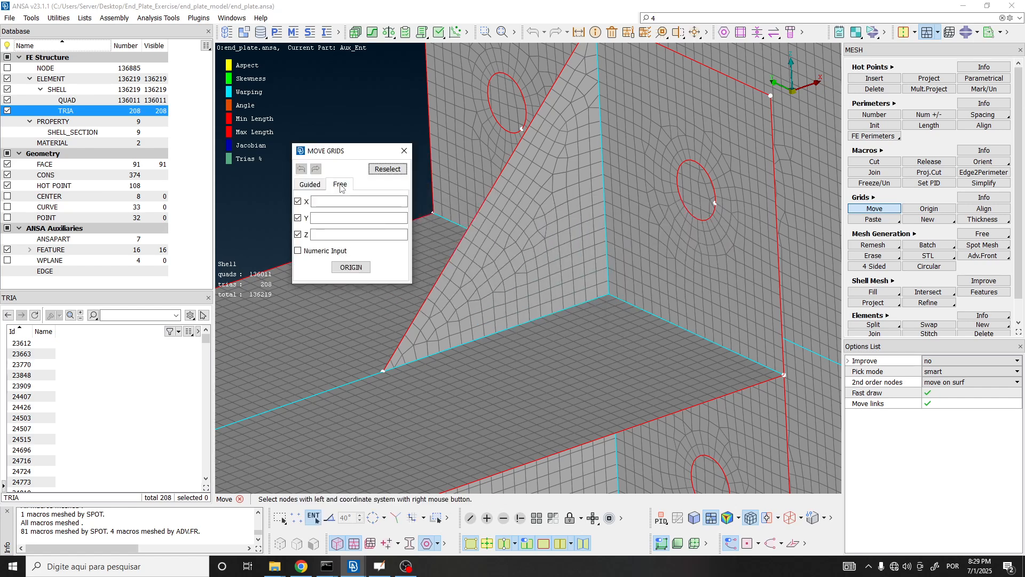
left_click(340, 186)
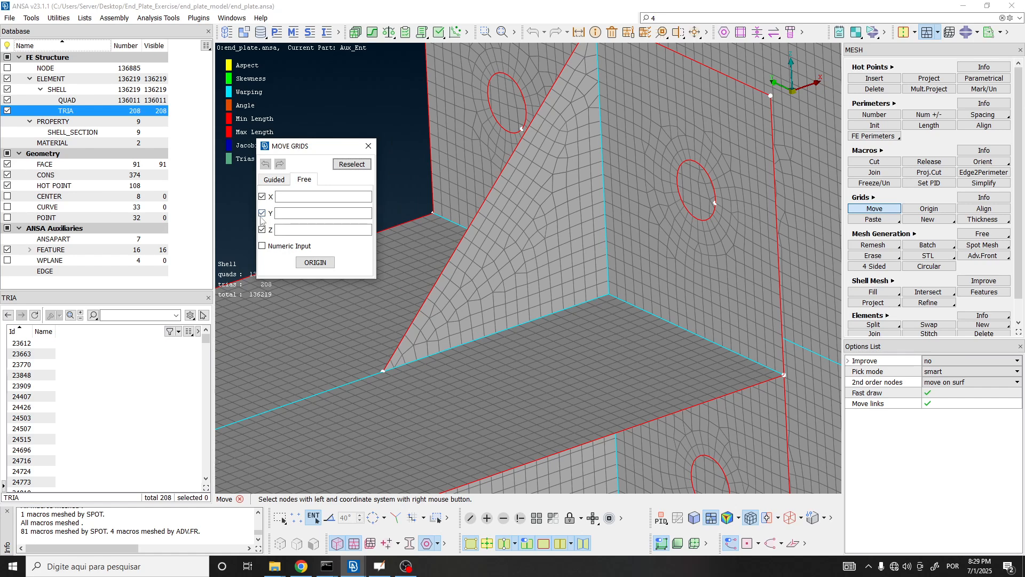
left_click(273, 180)
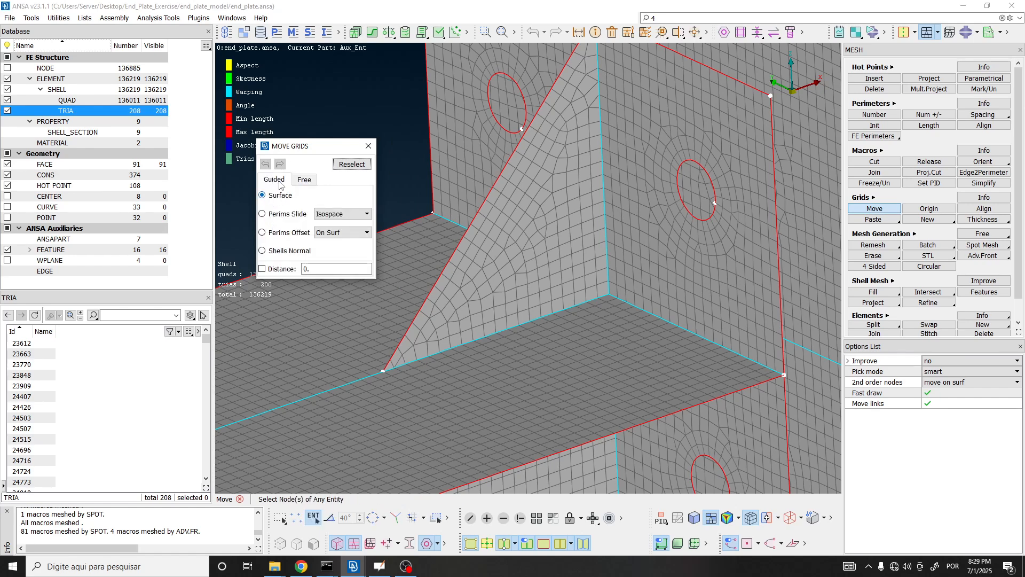
left_click(273, 199)
scroll(502, 233, "up", 5)
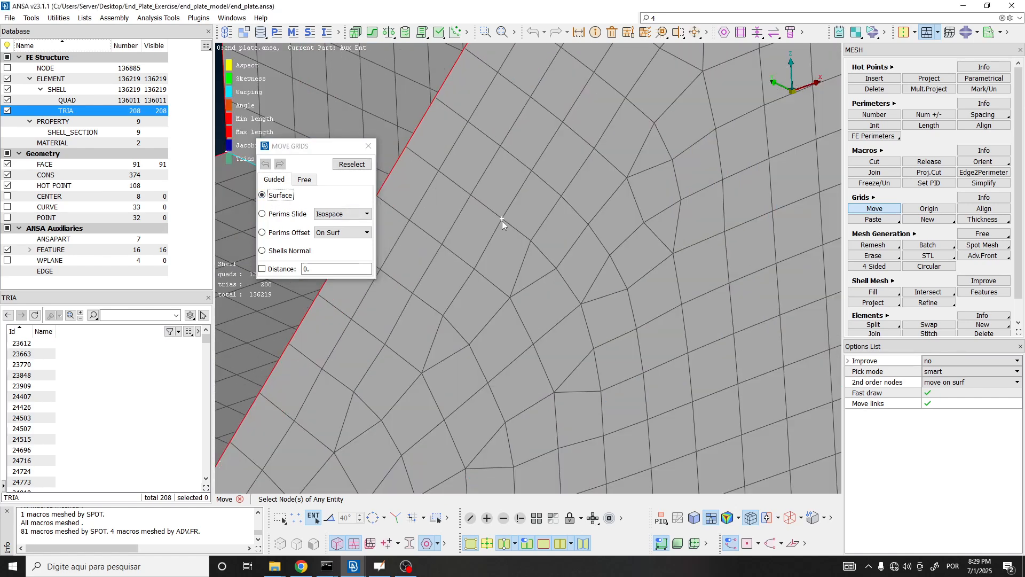
left_click(502, 220)
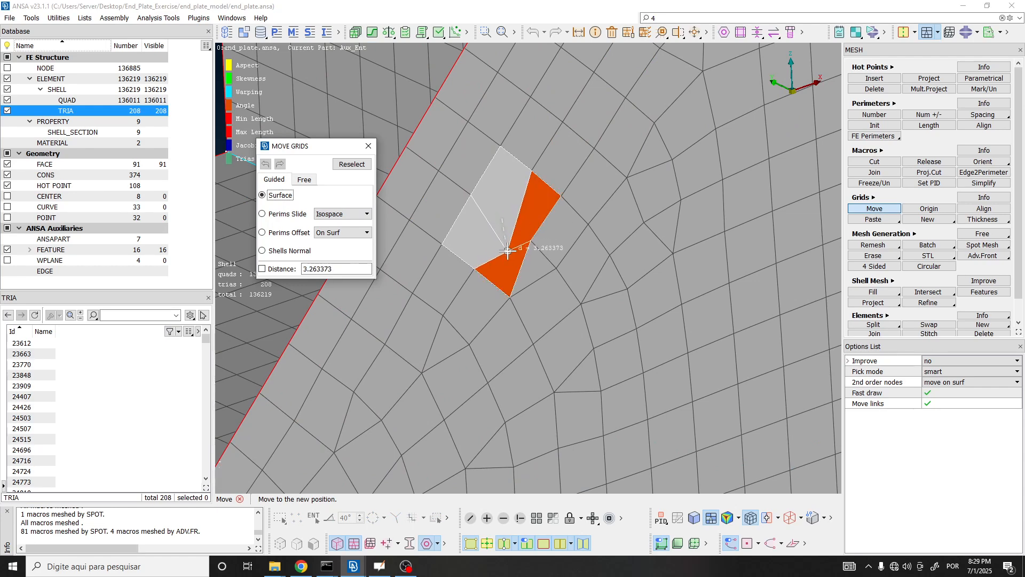
left_click(507, 251)
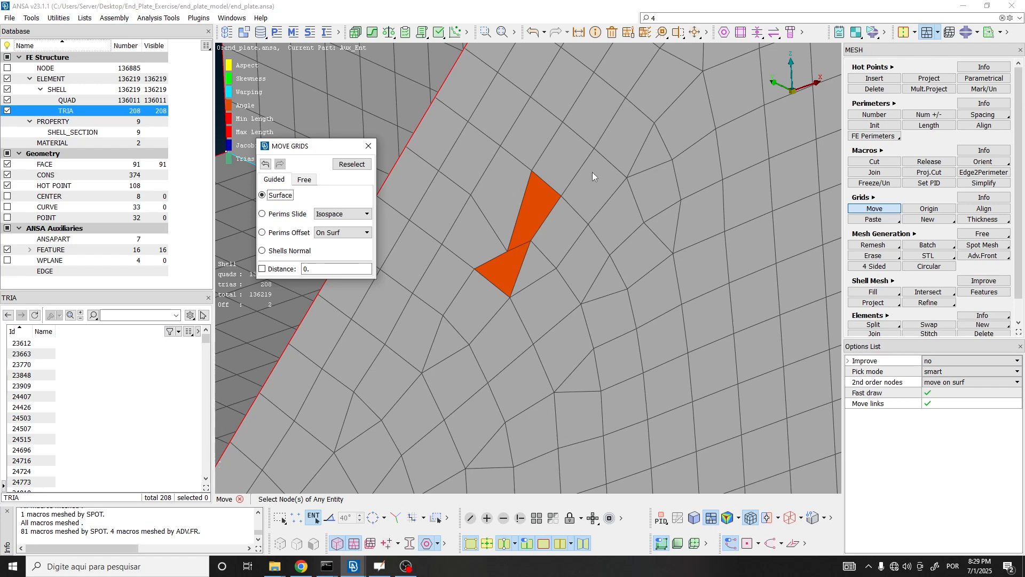
Step: Examine the stiffener elements around the moved node against the Angle criterion in the quality legend
scroll(577, 91, "down", 5)
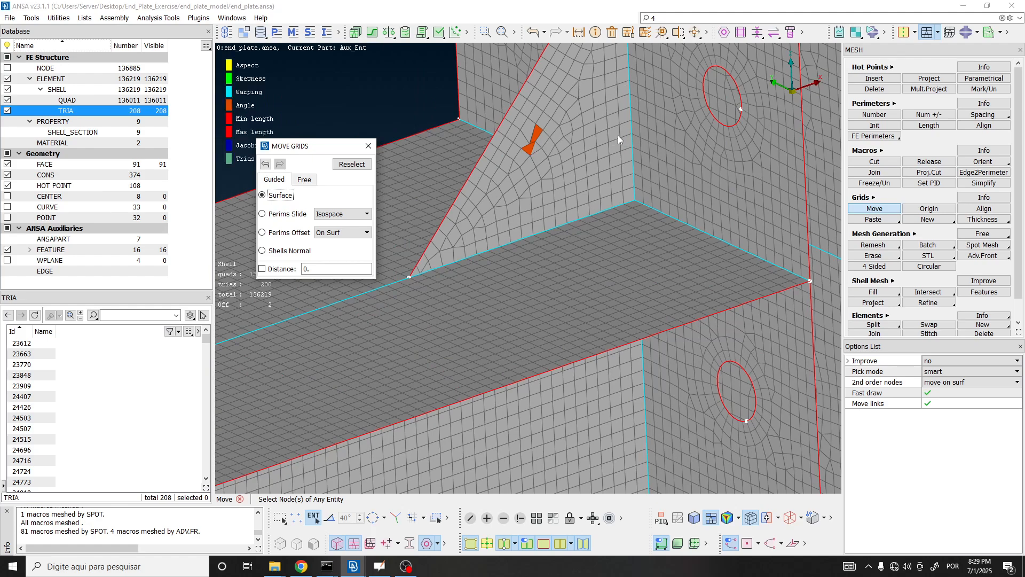
scroll(536, 139, "up", 6)
scroll(520, 177, "down", 3)
mouse_move(524, 172)
left_mouse_down("ctrl")
mouse_move(573, 166)
mouse_move(538, 158)
mouse_move(513, 179)
left_mouse_up("ctrl")
scroll(516, 178, "up", 4)
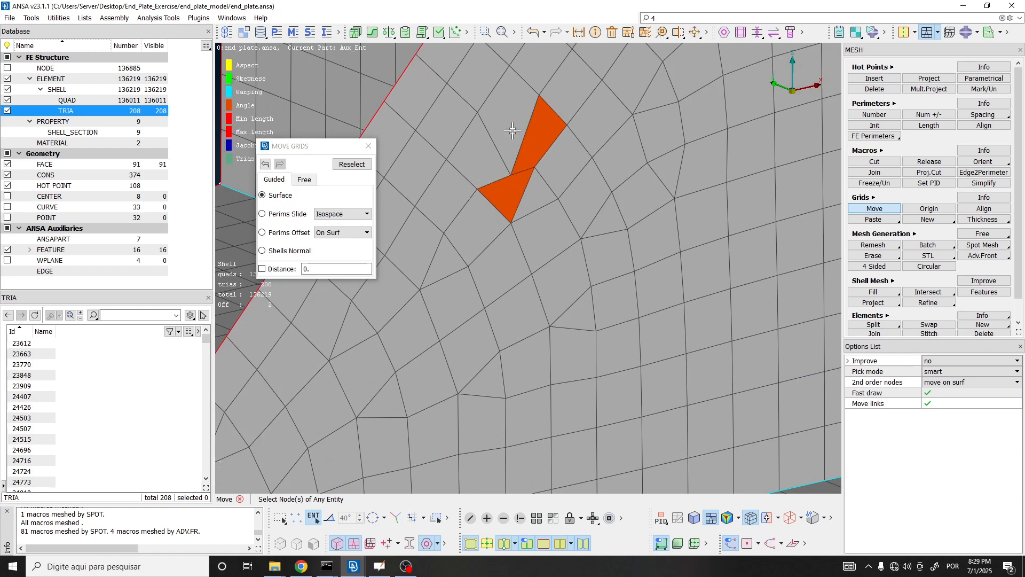
scroll(512, 130, "down", 4)
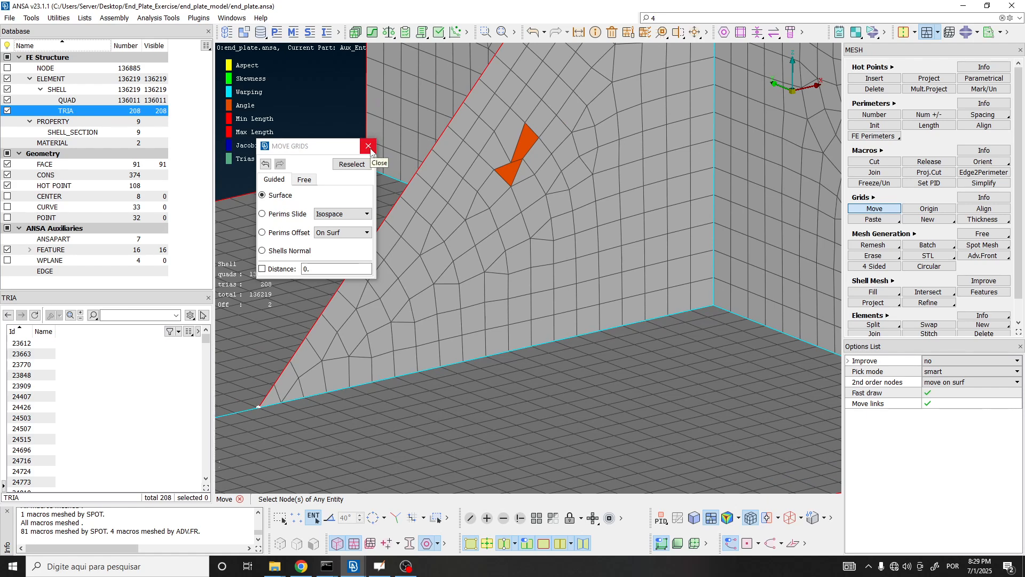
scroll(505, 156, "up", 4)
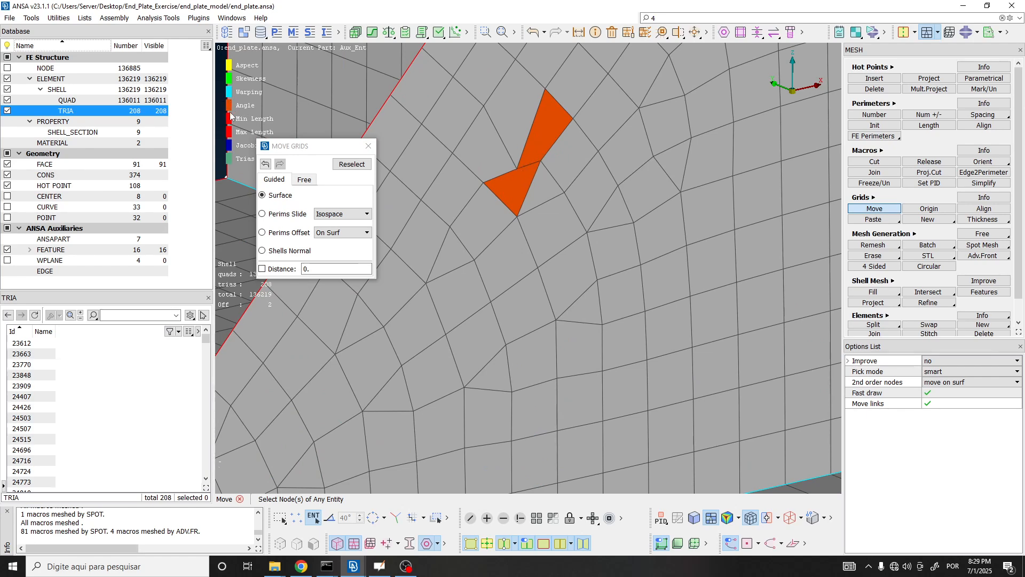
scroll(230, 109, "down", 3)
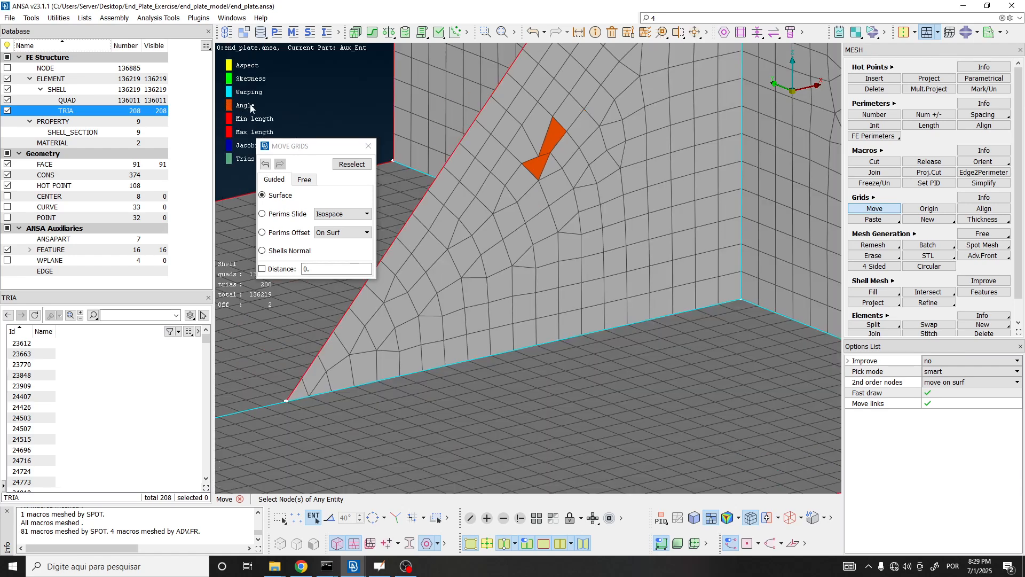
Step: Move a stiffener mesh node beside the sloped edge closer to that edge along the surface
scroll(453, 187, "up", 3)
left_click_drag(475, 148, 454, 120)
scroll(474, 99, "up", 3)
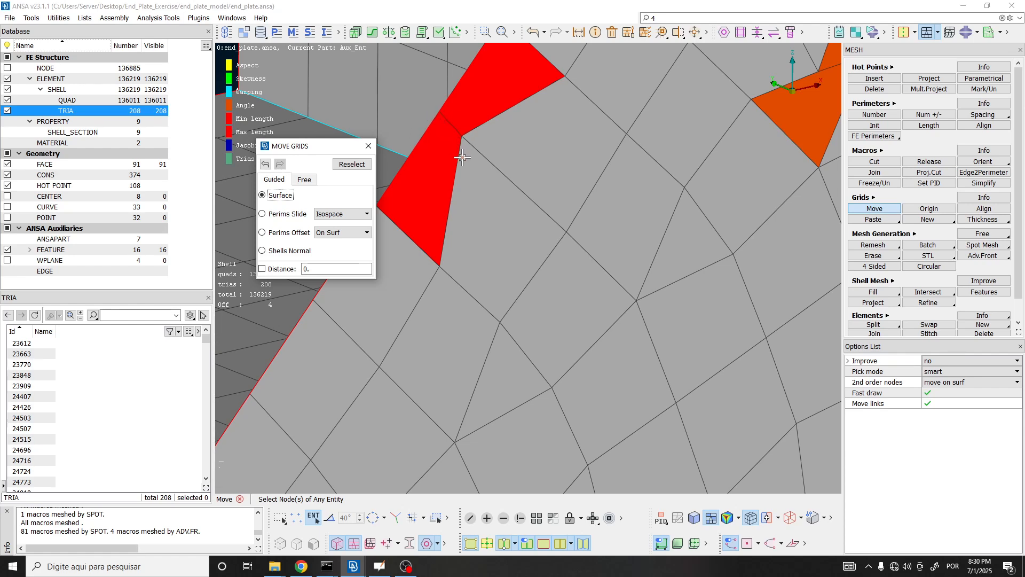
Step: Shift two more nodes along the lower part of the stiffener's sloped edge, and close the Move grids tool
scroll(468, 170, "down", 5)
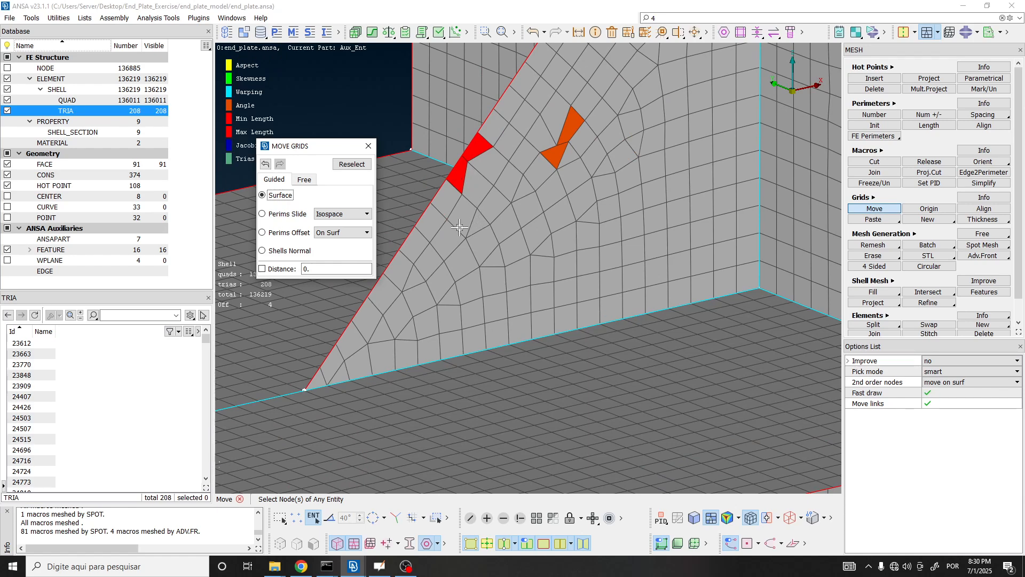
scroll(443, 230, "up", 3)
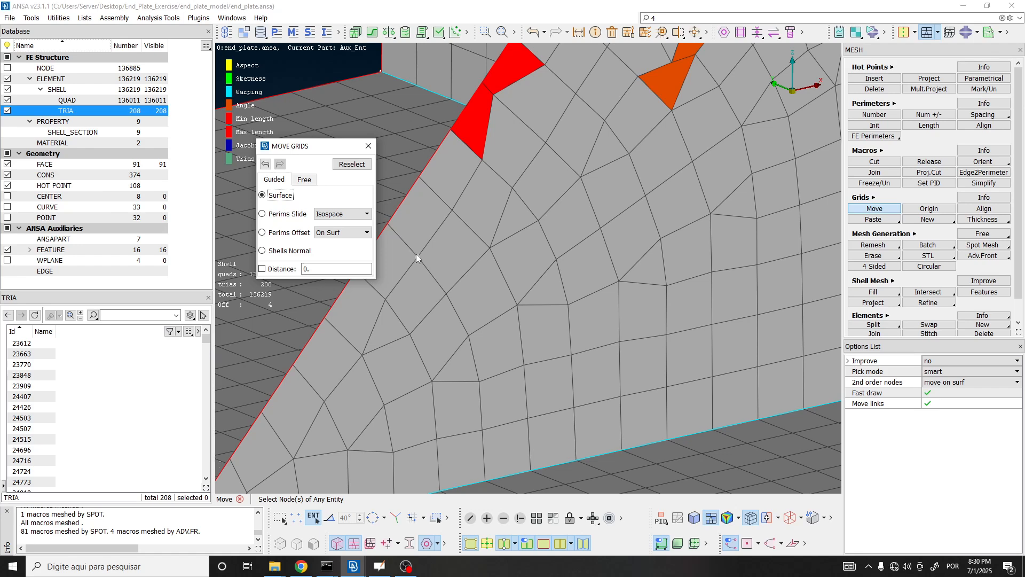
left_click_drag(415, 255, 407, 245)
left_click_drag(453, 212, 436, 194)
left_click_drag(406, 244, 403, 237)
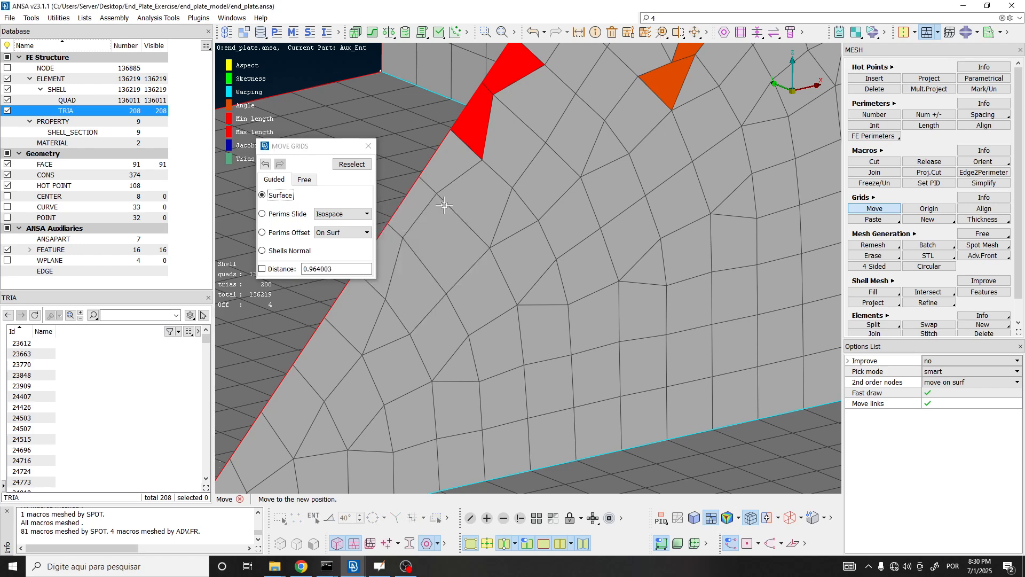
left_click_drag(437, 195, 433, 190)
scroll(403, 238, "up", 3)
left_click_drag(403, 236, 419, 252)
scroll(481, 216, "down", 3)
scroll(436, 255, "down", 5)
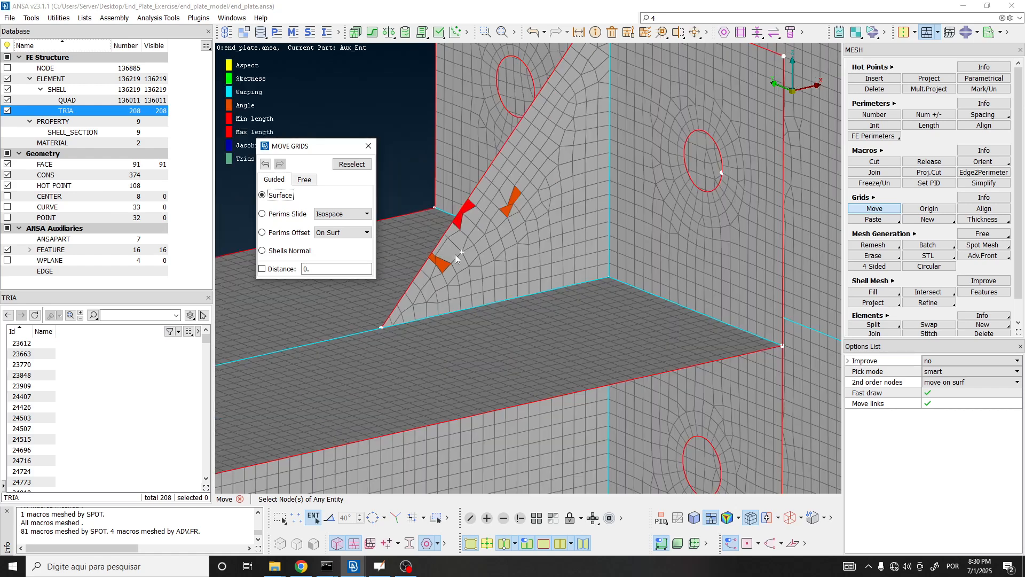
left_click_drag(309, 151, 284, 130)
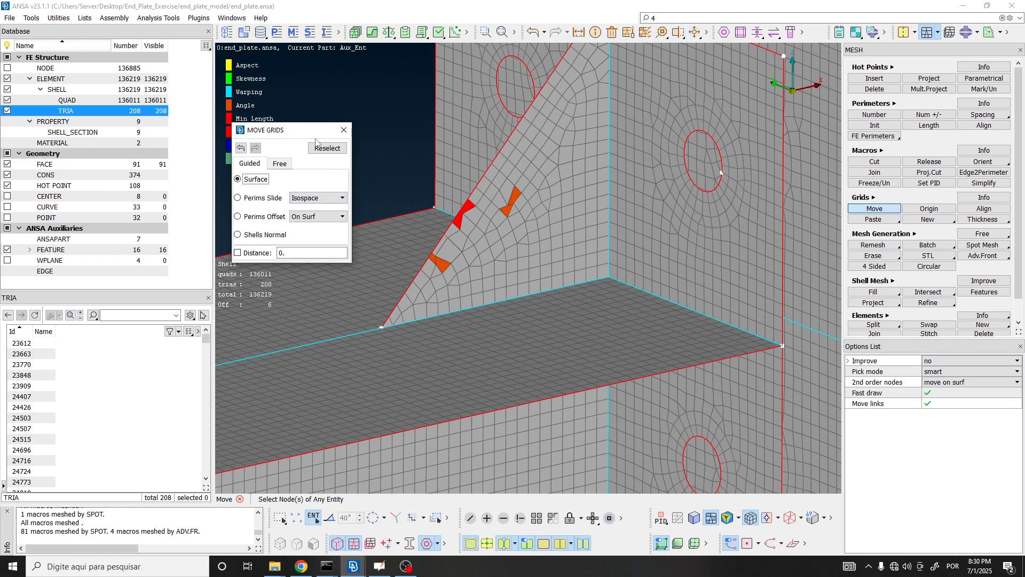
left_click(345, 130)
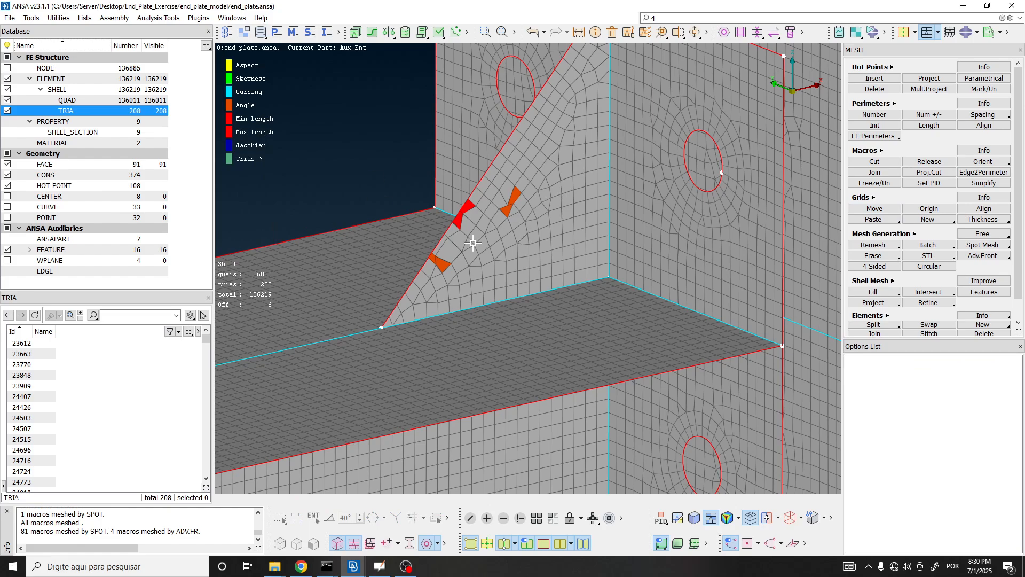
Step: Examine the distorted elements on the stiffener from close up and from the side of the connection
scroll(451, 246, "up", 5)
left_click_drag(466, 226, 418, 269, "ctrl")
scroll(419, 251, "down", 5)
left_click_drag(460, 238, 465, 197, "ctrl")
mouse_move(420, 200)
left_mouse_down("ctrl")
mouse_move(444, 213)
mouse_move(430, 192)
mouse_move(406, 194)
left_mouse_up("ctrl")
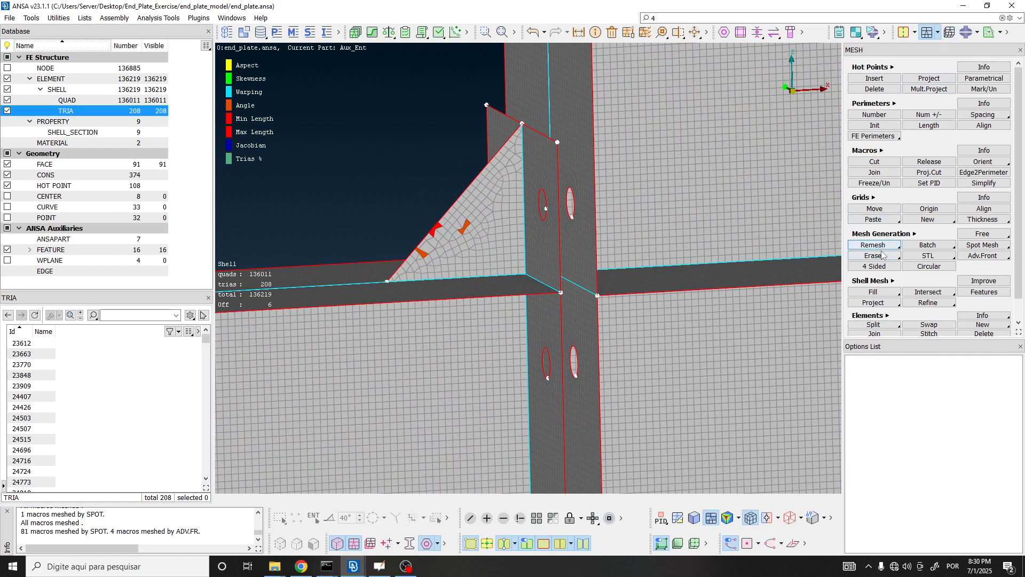
Step: Start the Improve shell mesh tool with the Reconstruct option and pick a single shell near the stiffener's sloped edge
scroll(903, 260, "down", 1)
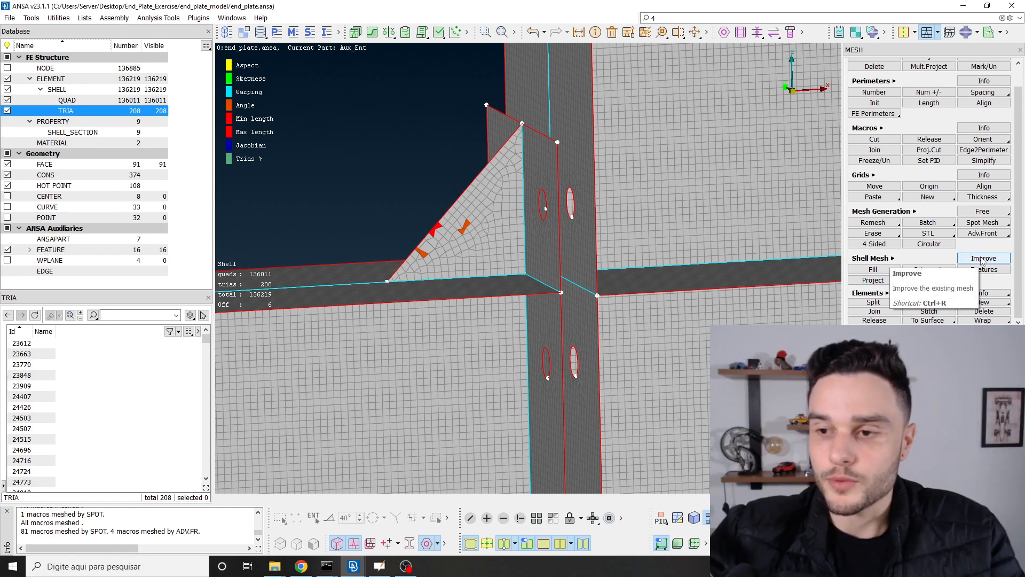
left_click(891, 259)
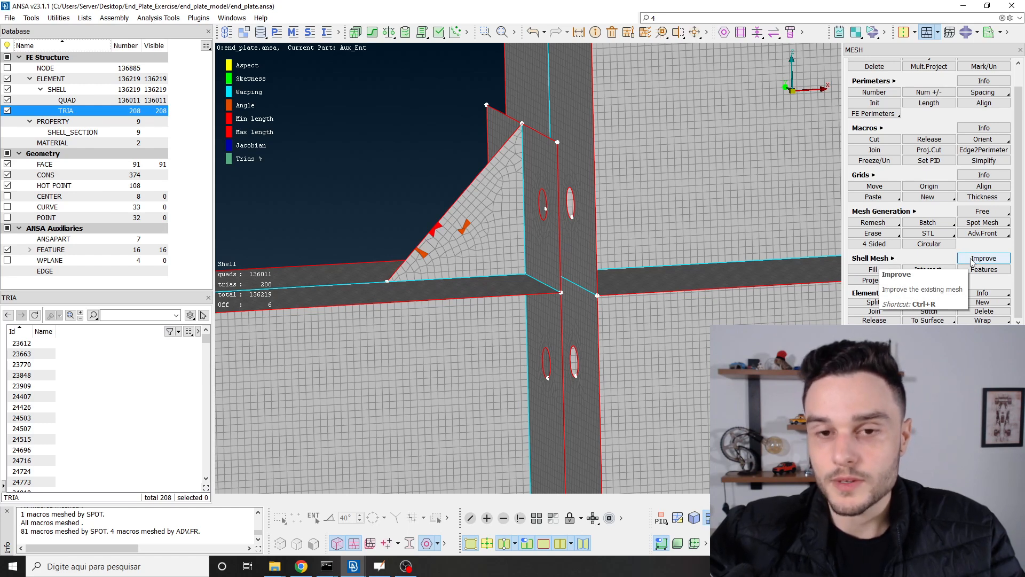
left_click(982, 259)
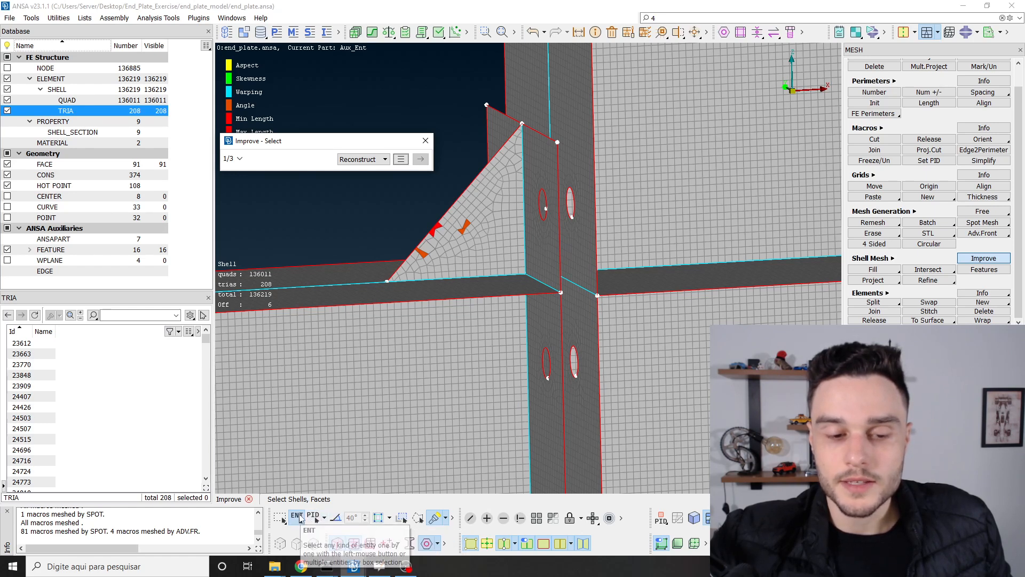
scroll(457, 219, "up", 5)
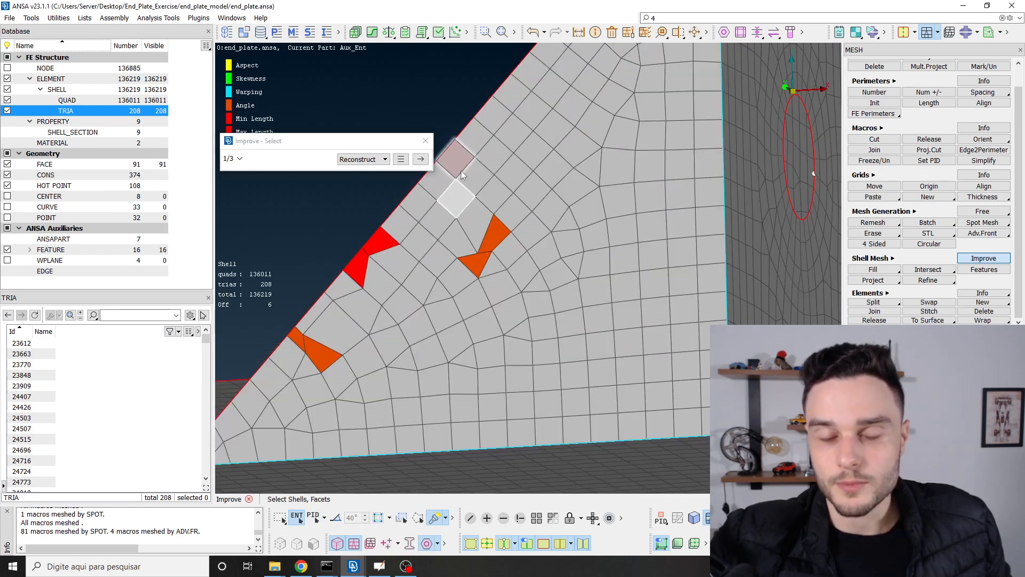
scroll(453, 196, "down", 3)
scroll(496, 245, "down", 3)
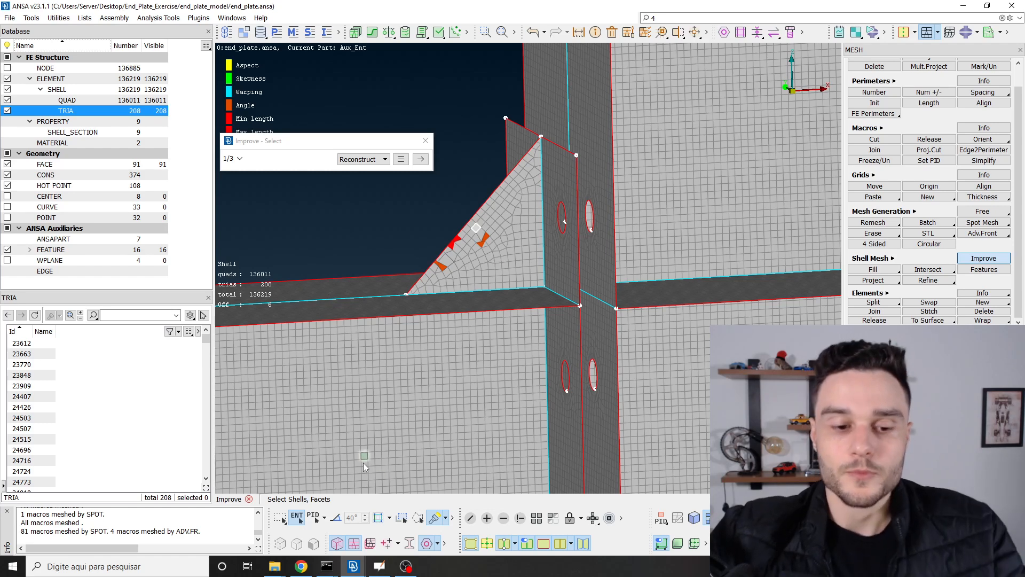
Step: Select all shells of the upper stiffener by feature selection with a 40° angle
left_click(339, 521)
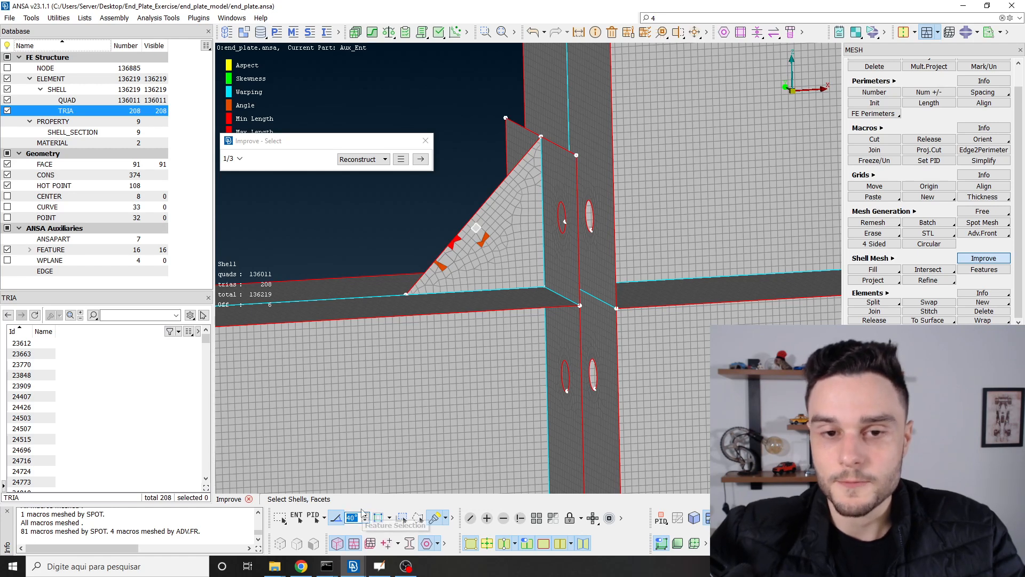
left_click(504, 196)
scroll(504, 196, "up", 5)
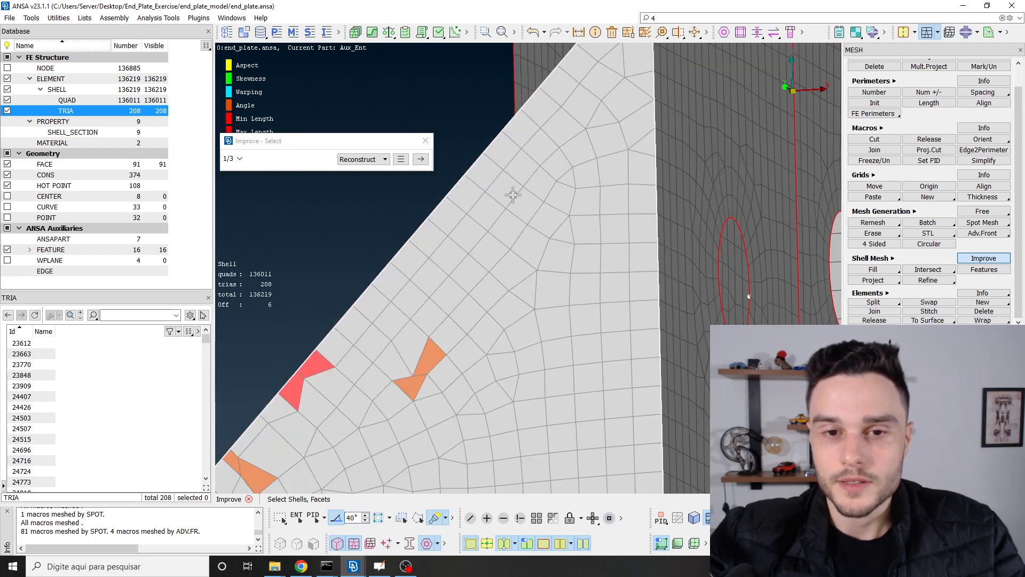
scroll(512, 195, "down", 5)
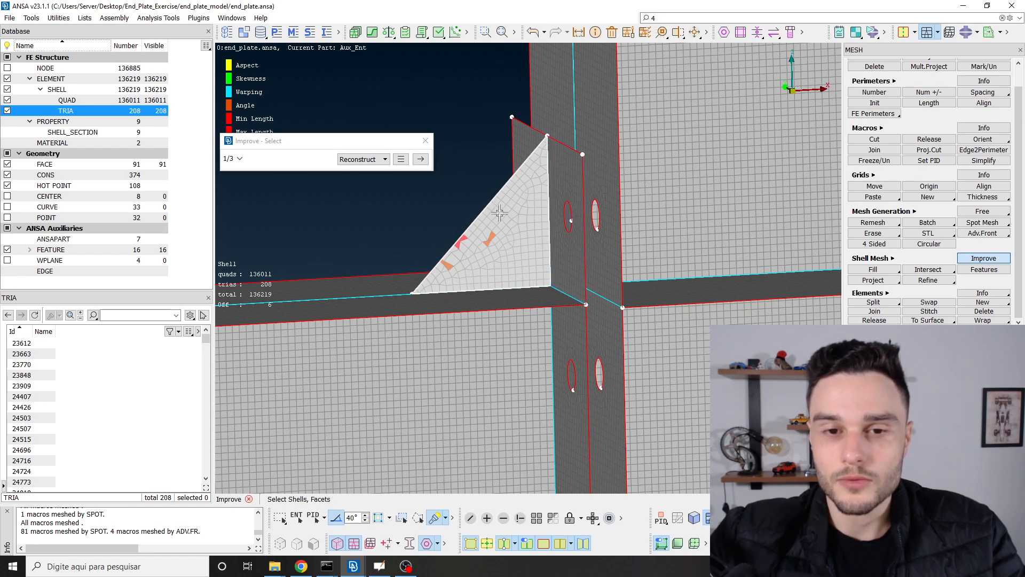
scroll(504, 200, "up", 3)
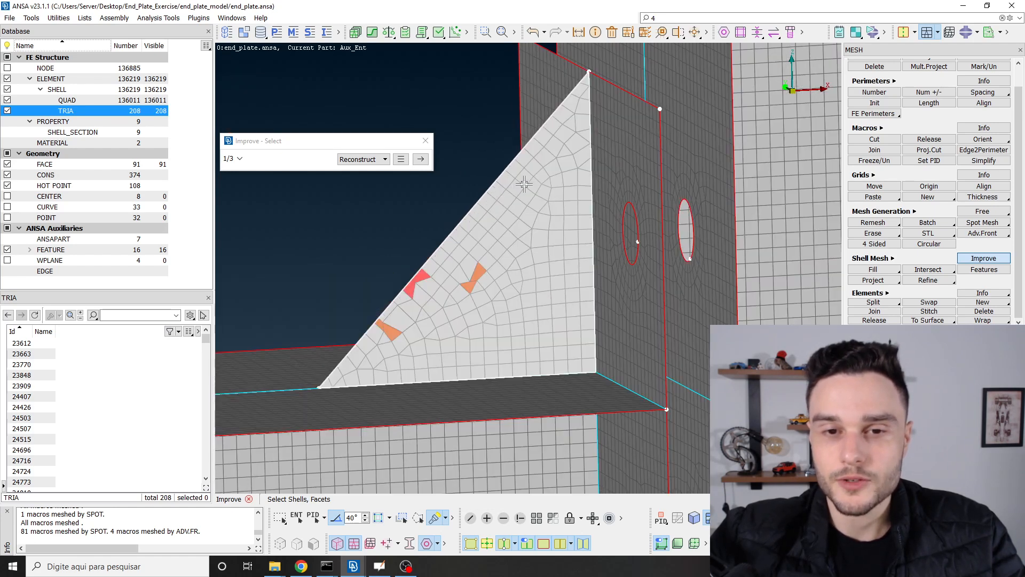
scroll(510, 187, "up", 4)
scroll(509, 186, "down", 5)
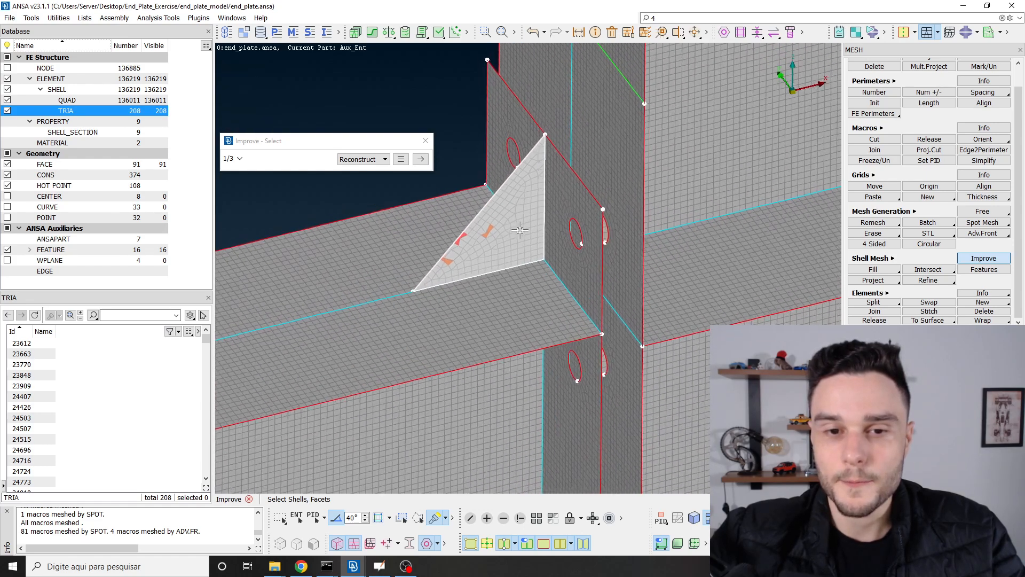
left_click_drag(520, 230, 519, 215, "ctrl")
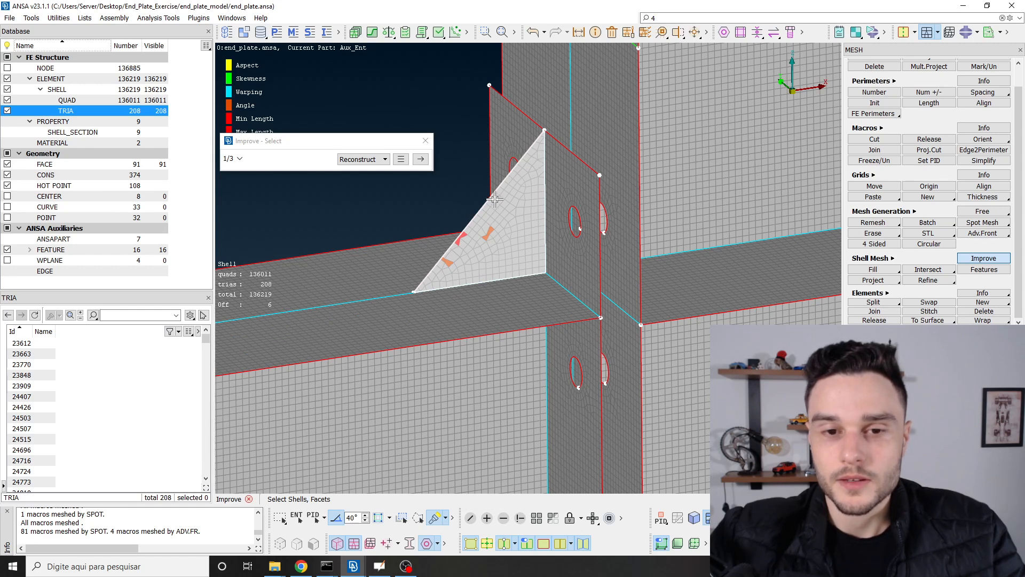
Step: Reconstruct the selected stiffener mesh with its perimeter edges left as they are, accept the preview, and close Improve
left_click(421, 161)
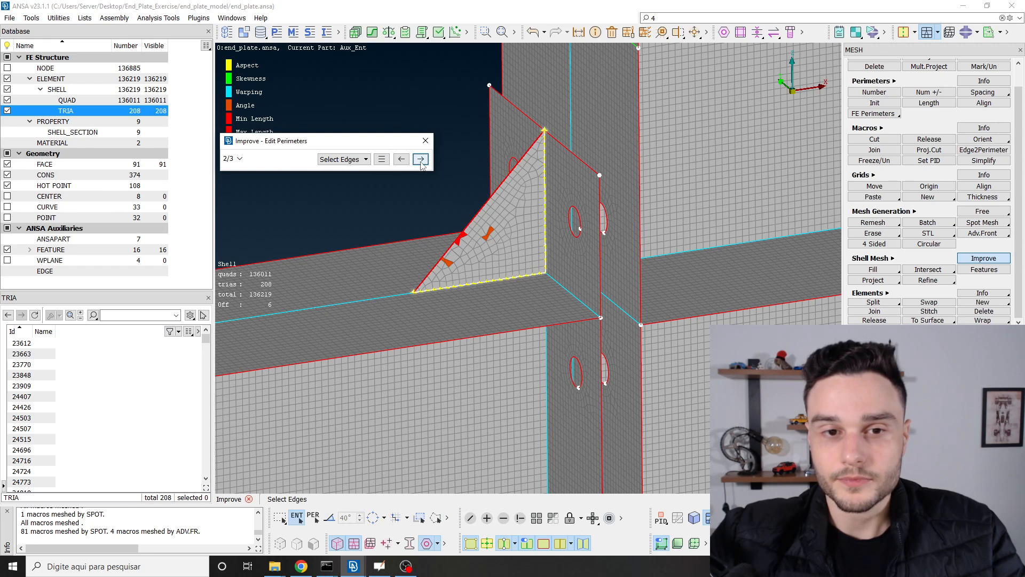
left_click(420, 160)
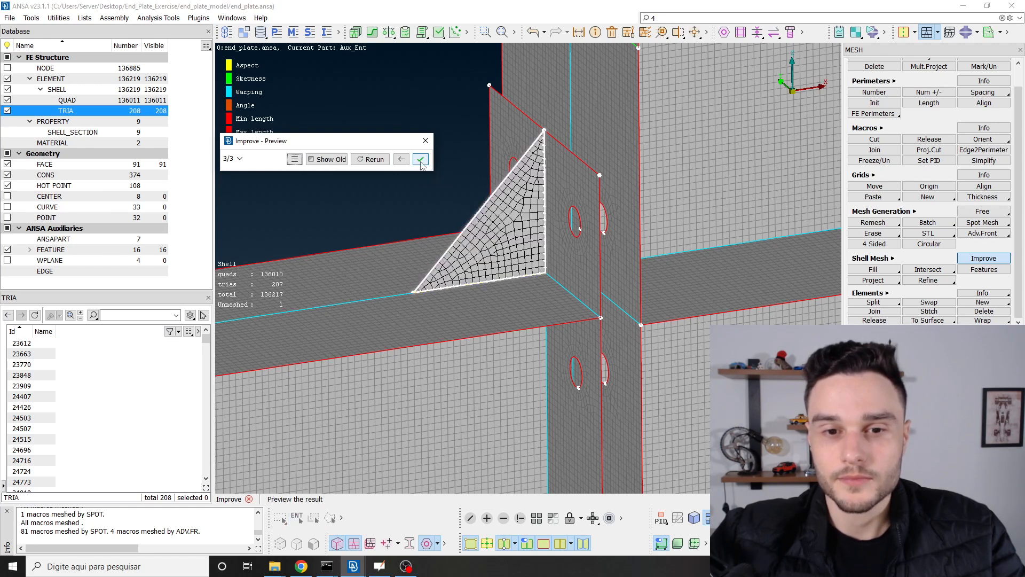
left_click(421, 160)
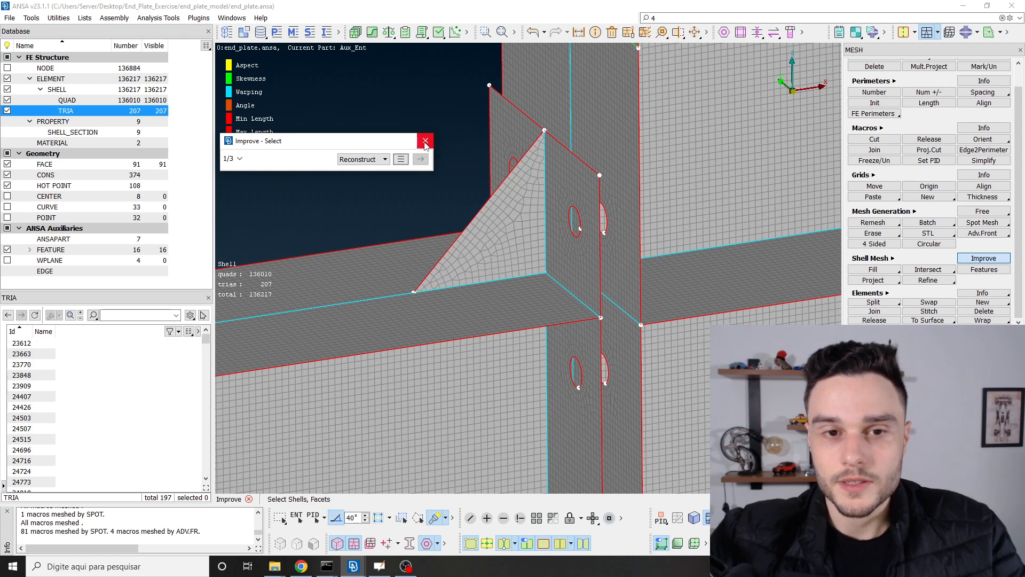
left_click(425, 140)
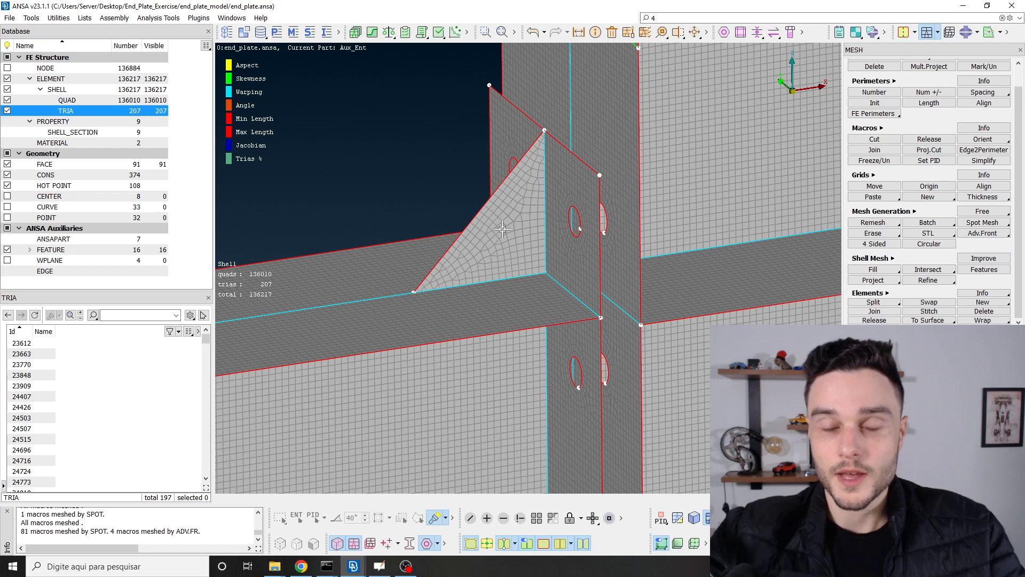
Step: Examine the reconstructed stiffener mesh and the surrounding beam-to-column connection from several distances and angles
scroll(523, 211, "down", 3)
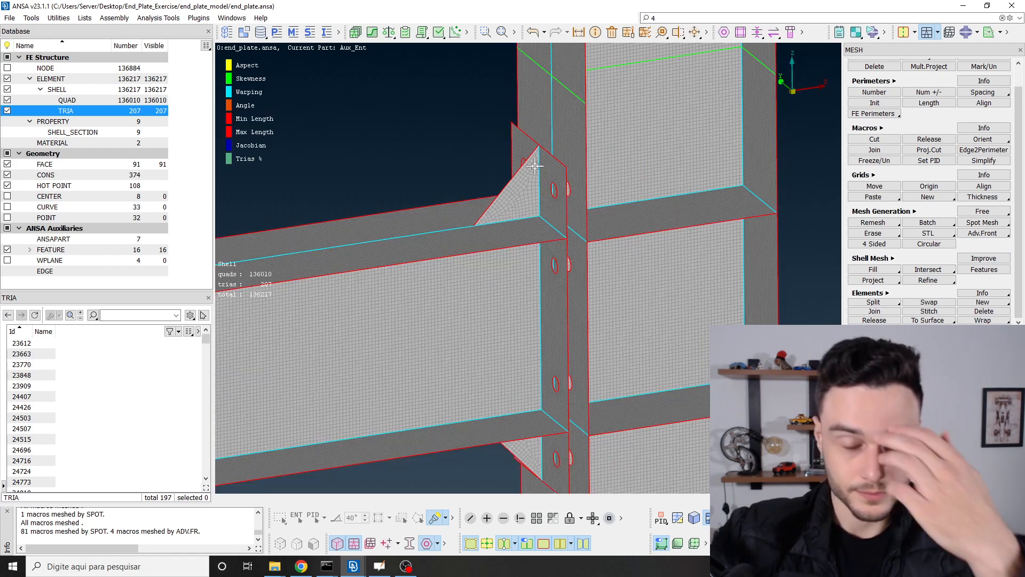
scroll(565, 294, "down", 2)
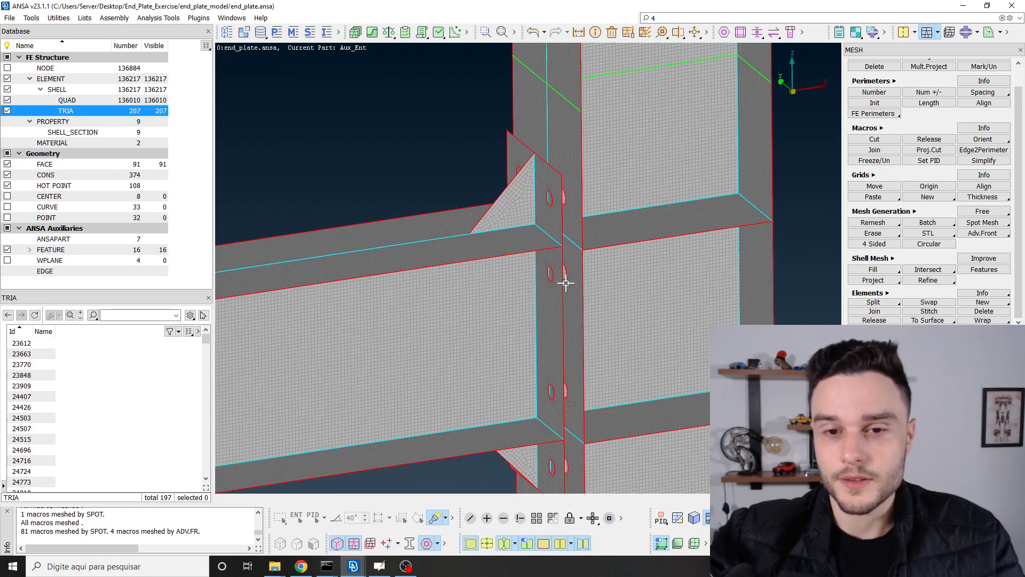
scroll(555, 274, "up", 3)
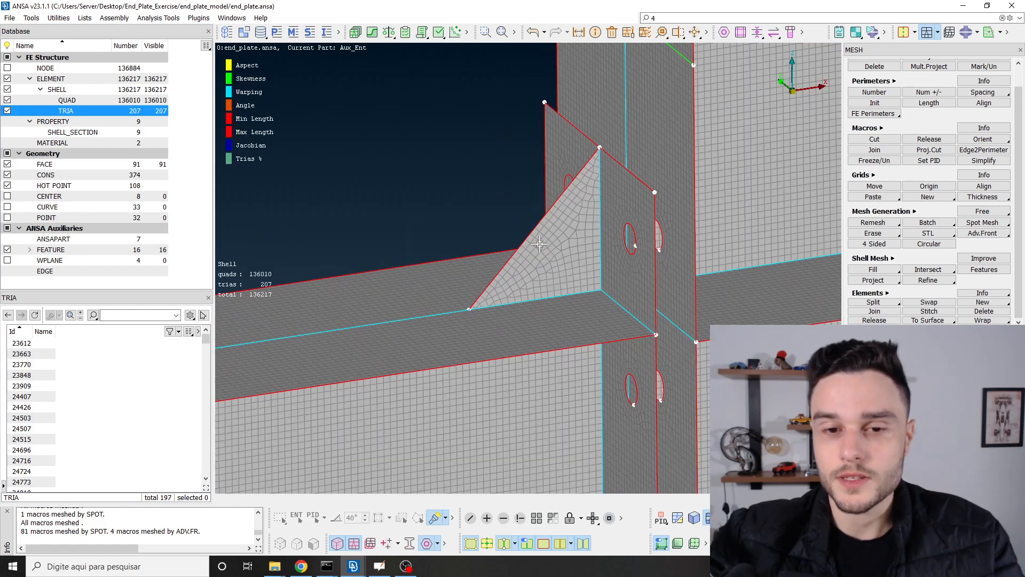
scroll(539, 244, "down", 4)
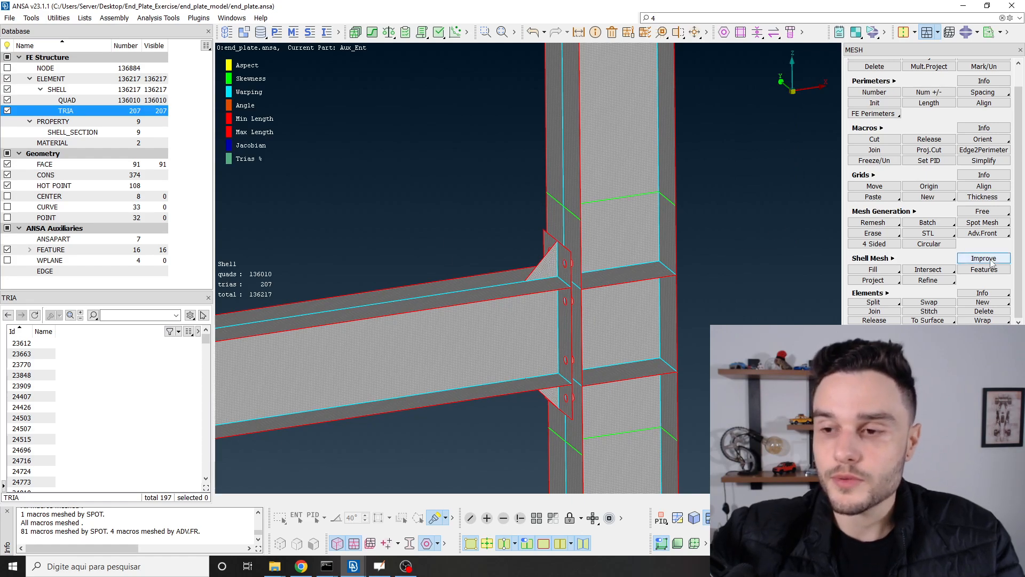
scroll(534, 251, "up", 5)
left_click_drag(544, 249, 494, 280, "ctrl")
scroll(614, 259, "down", 5)
scroll(592, 262, "up", 3)
scroll(588, 264, "up", 4)
left_click_drag(588, 265, 565, 245, "ctrl")
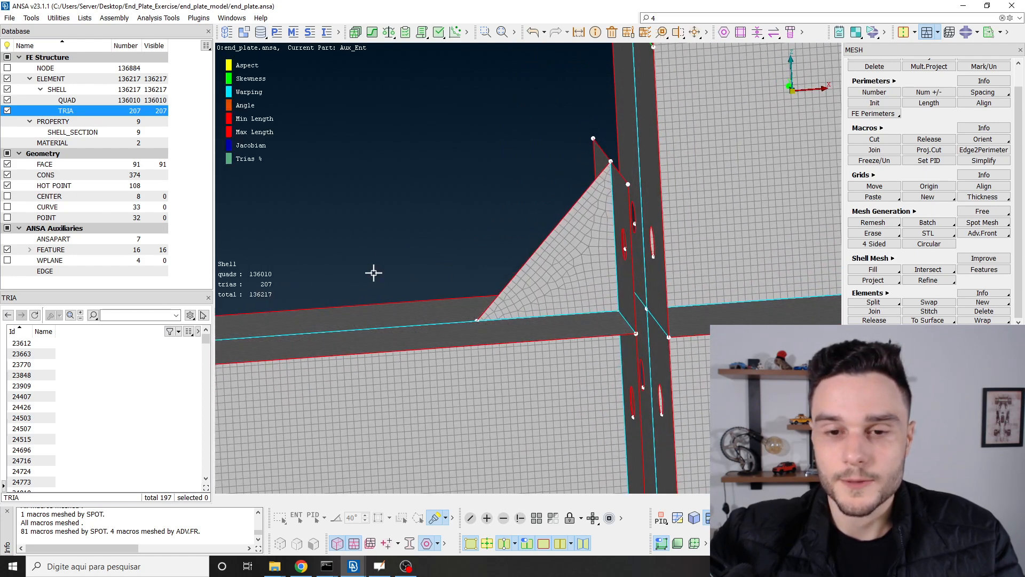
Step: Undo the stiffener mesh reconstruction and check the distorted elements against the whole connection
key("ctrl+z")
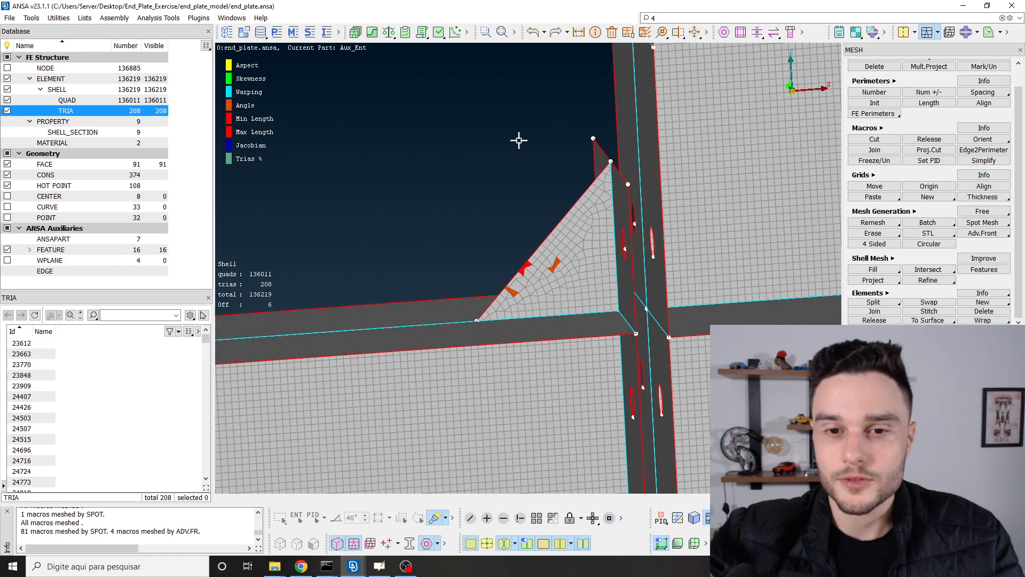
scroll(536, 272, "up", 4)
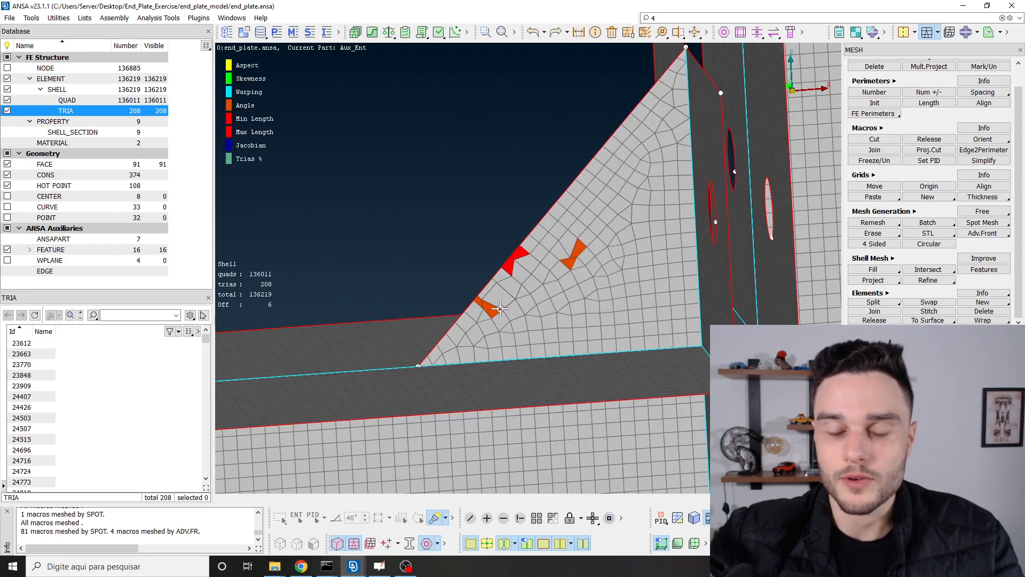
scroll(500, 309, "down", 5)
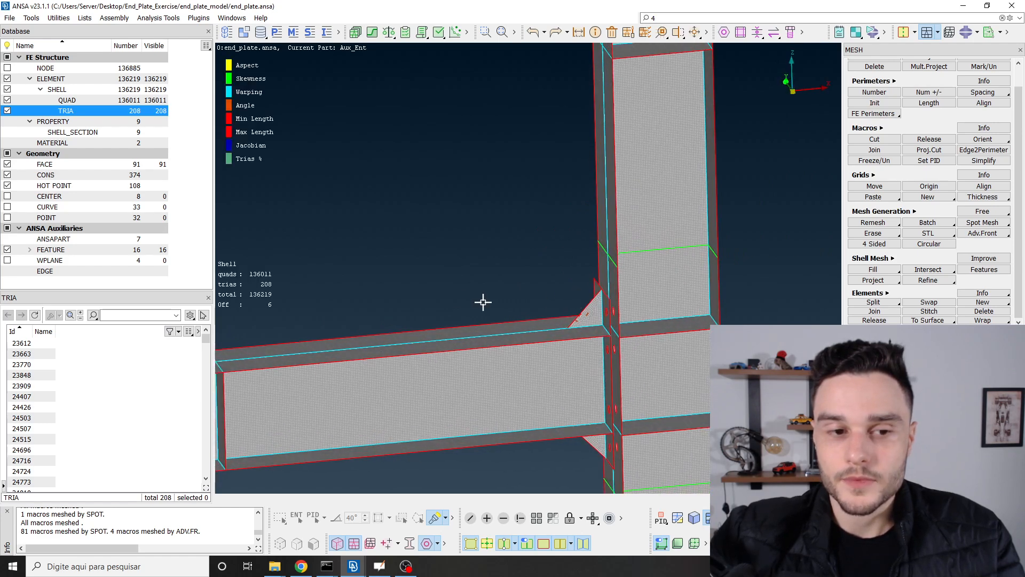
scroll(597, 318, "up", 4)
scroll(567, 327, "down", 4)
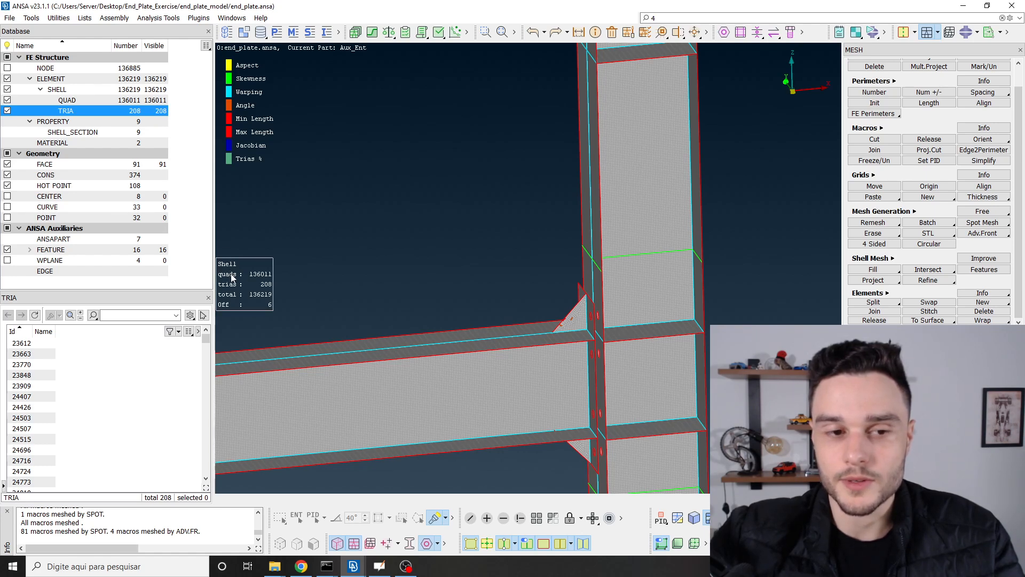
Step: Move the shell statistics block beneath the quality legend and show only the Off elements with expand level 3
left_click_drag(232, 277, 240, 189)
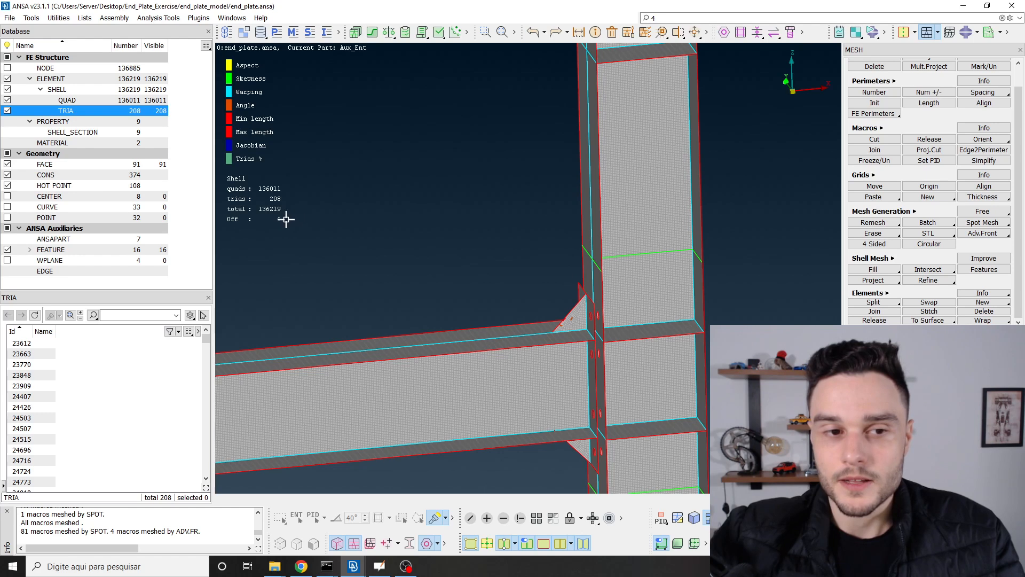
right_click(234, 222)
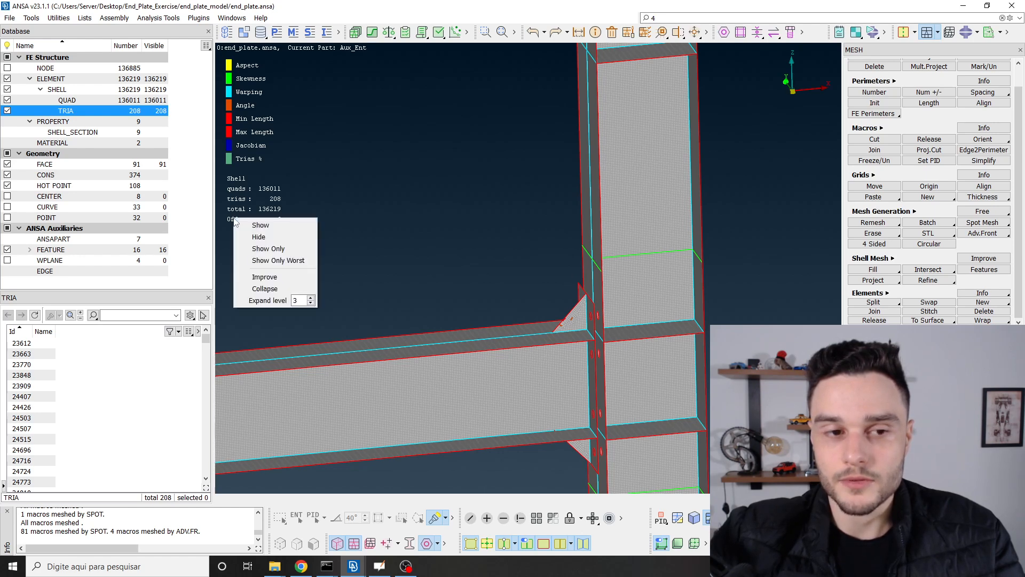
left_click(274, 248)
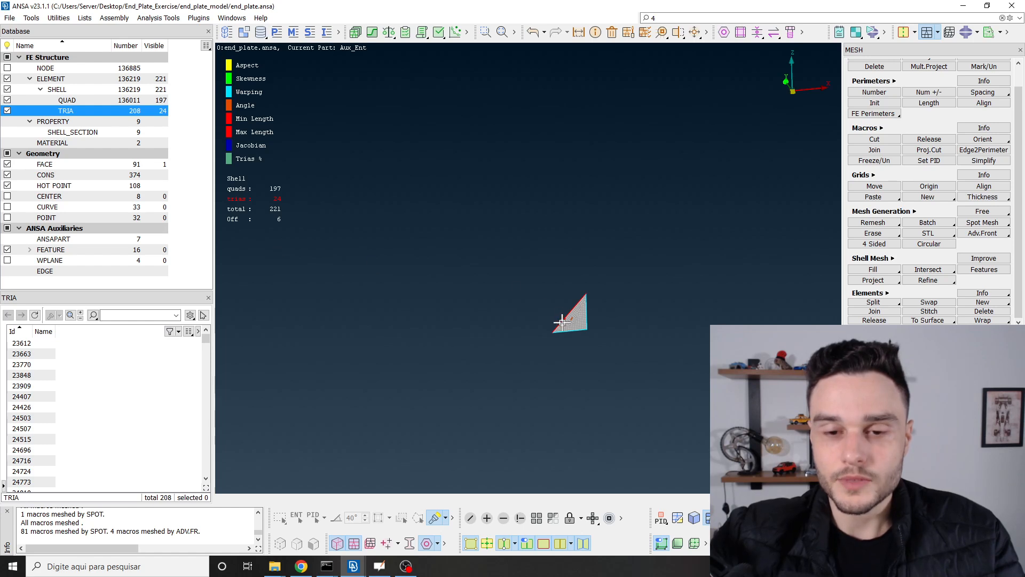
scroll(561, 318, "up", 5)
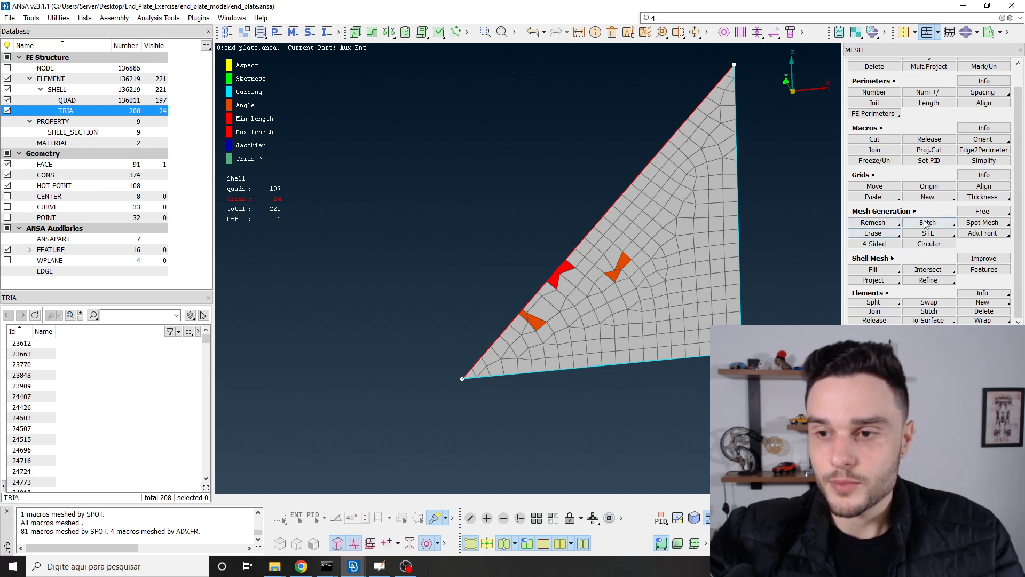
Step: Reconstruct the isolated stiffener mesh with Improve, box-selecting all visible shells as entities, and close the tool
left_click(985, 258)
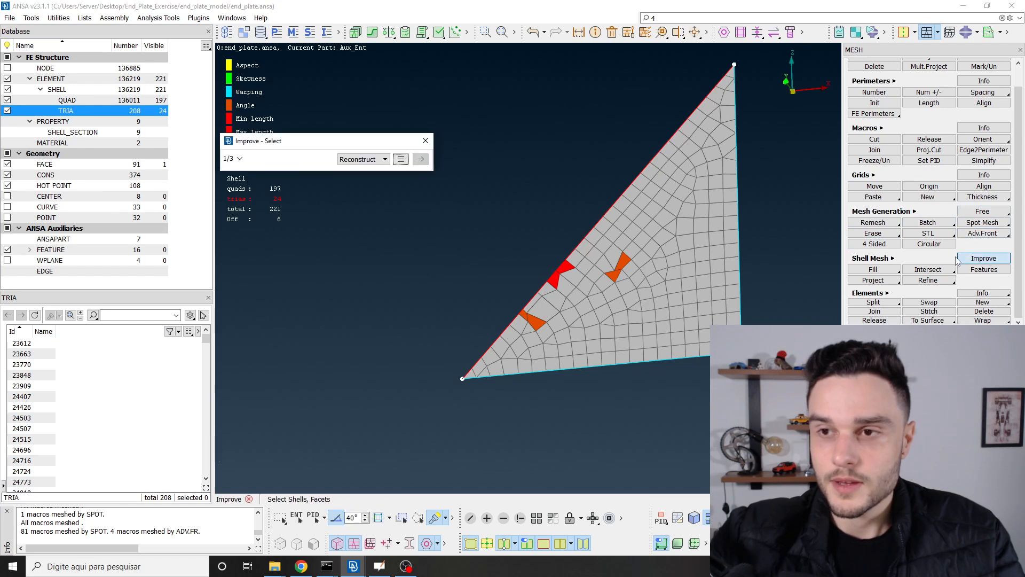
scroll(470, 251, "down", 3)
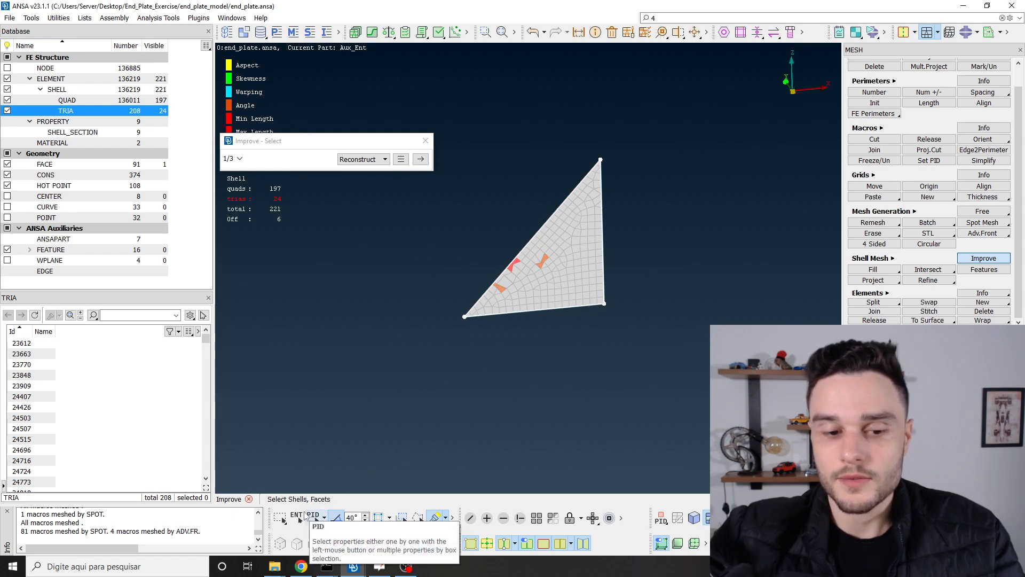
left_click(561, 248)
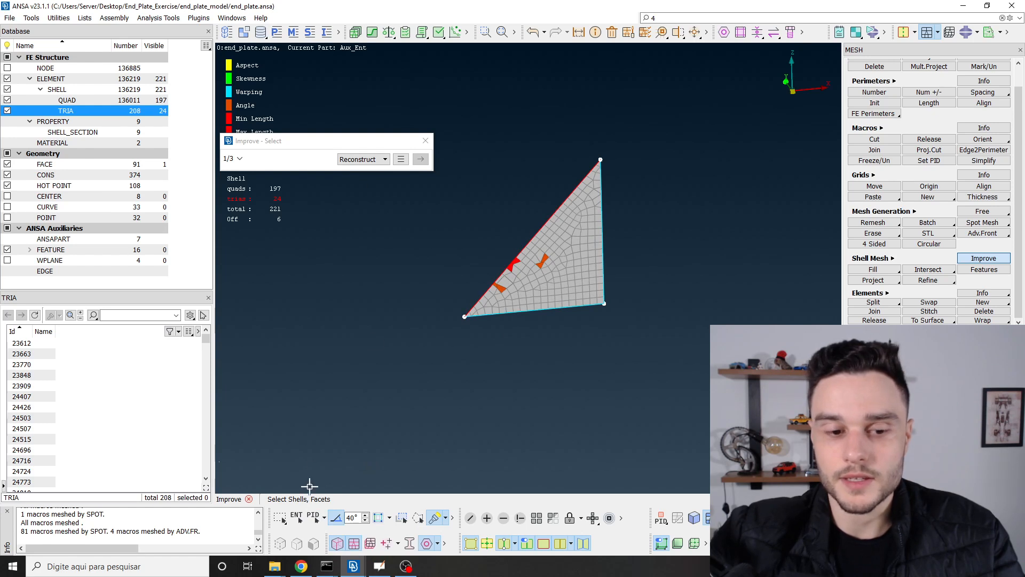
left_click(298, 518)
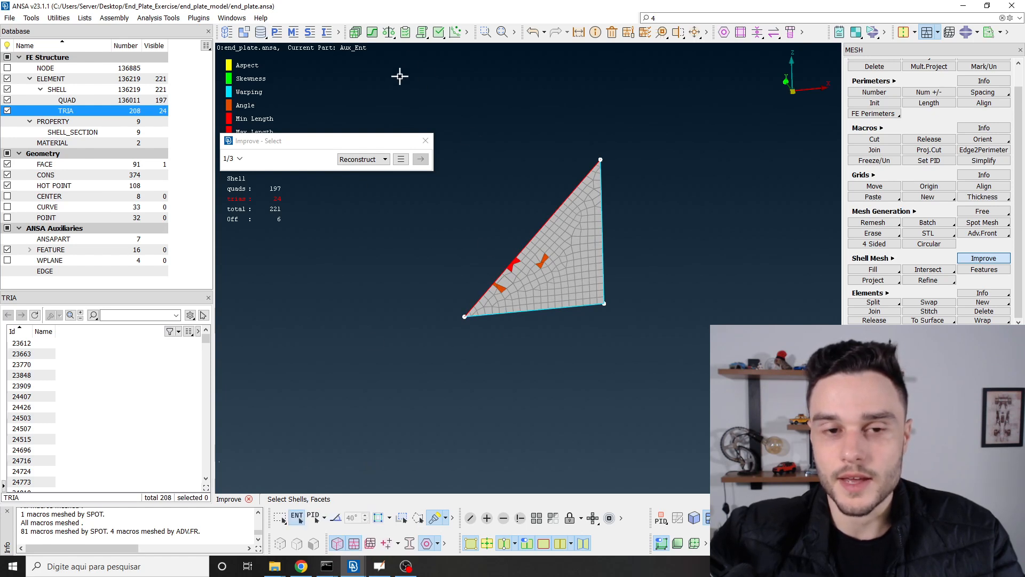
left_click_drag(395, 76, 753, 394)
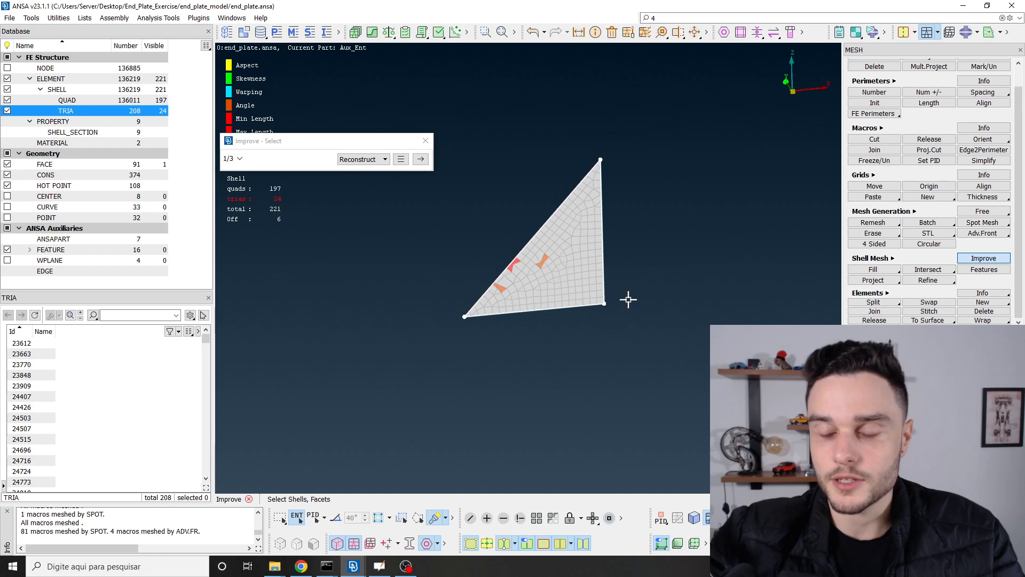
middle_click(618, 268)
middle_click(618, 268)
middle_click(623, 230)
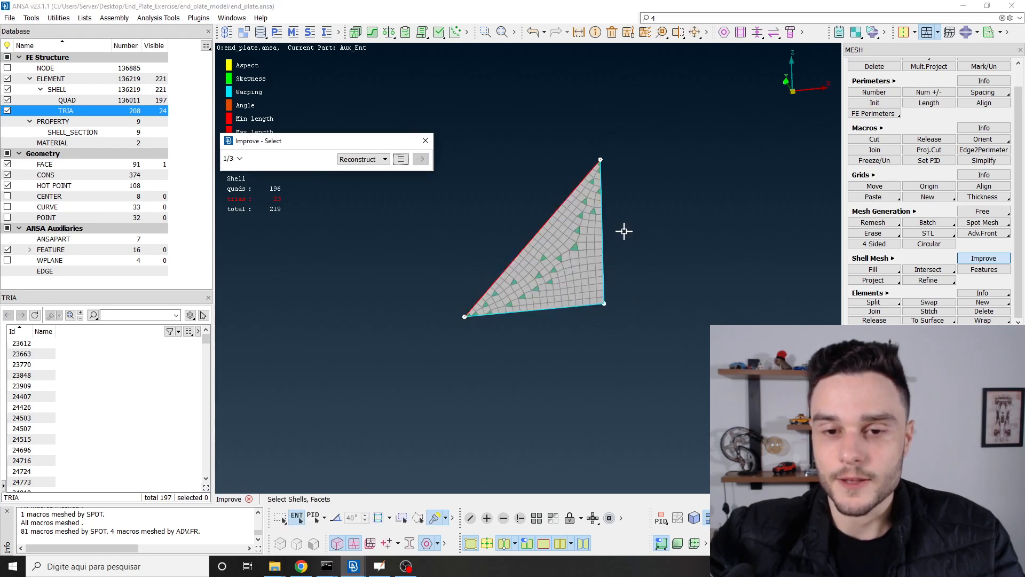
left_click(425, 140)
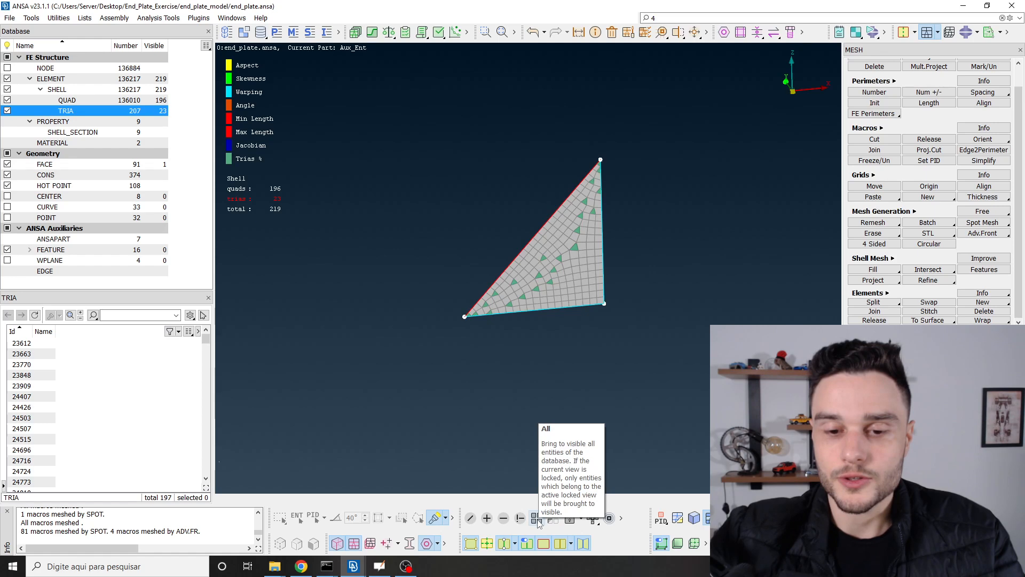
Step: Bring all entities of the database back into view so the stiffener appears within the whole connection
left_click(537, 522)
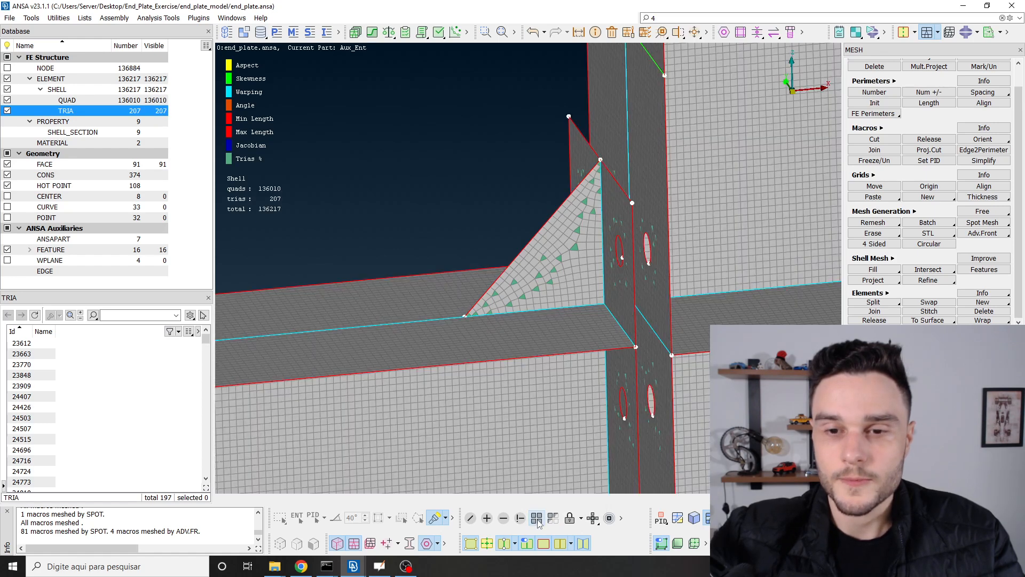
scroll(539, 245, "down", 5)
left_click_drag(538, 243, 529, 266, "ctrl")
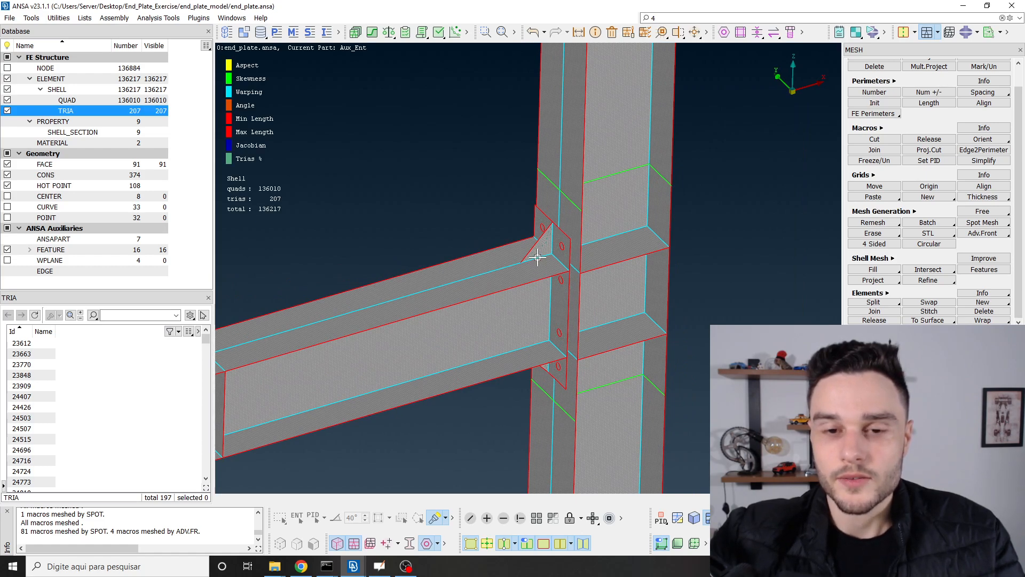
Step: Examine the triangular elements on the stiffener and around the end plate's bolt holes from several distances and angles
scroll(537, 257, "up", 6)
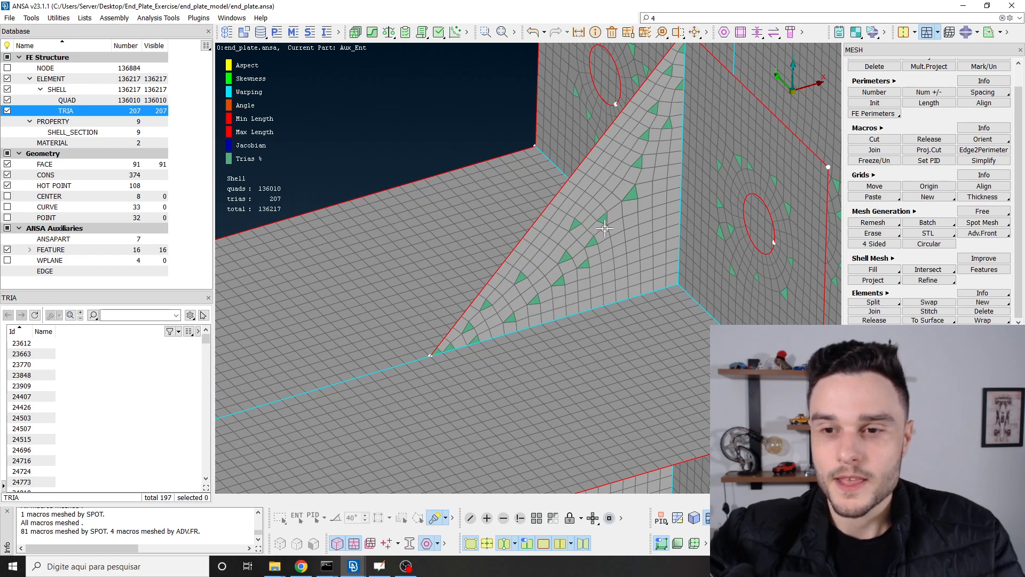
scroll(604, 228, "down", 10)
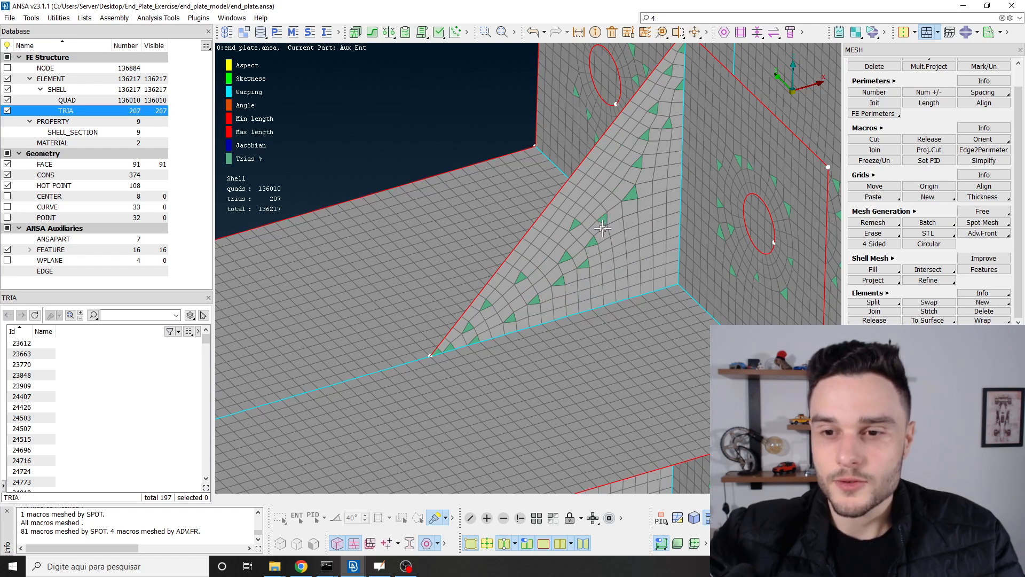
left_click_drag(583, 243, 574, 230, "ctrl")
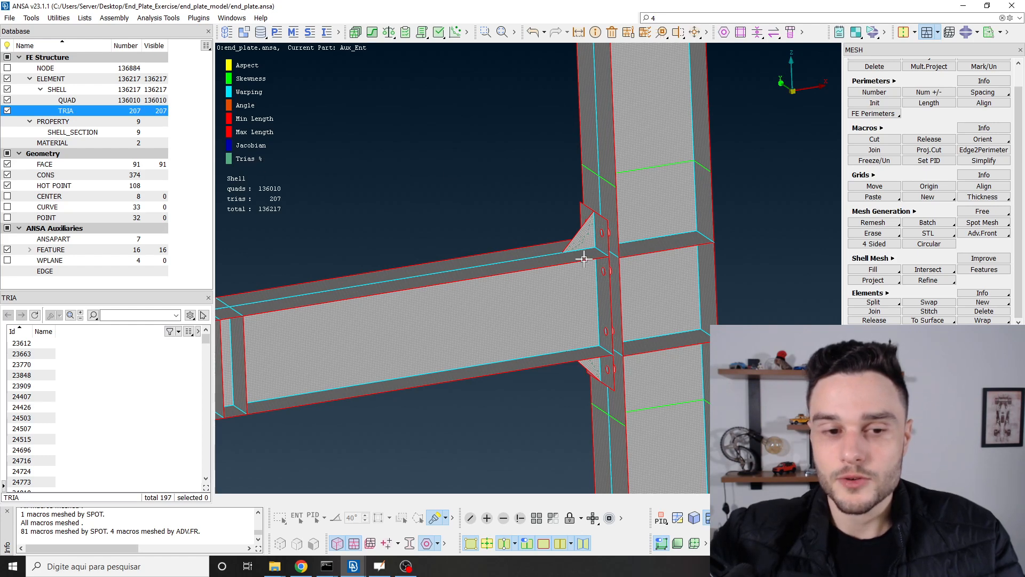
scroll(586, 248, "up", 4)
scroll(591, 241, "down", 4)
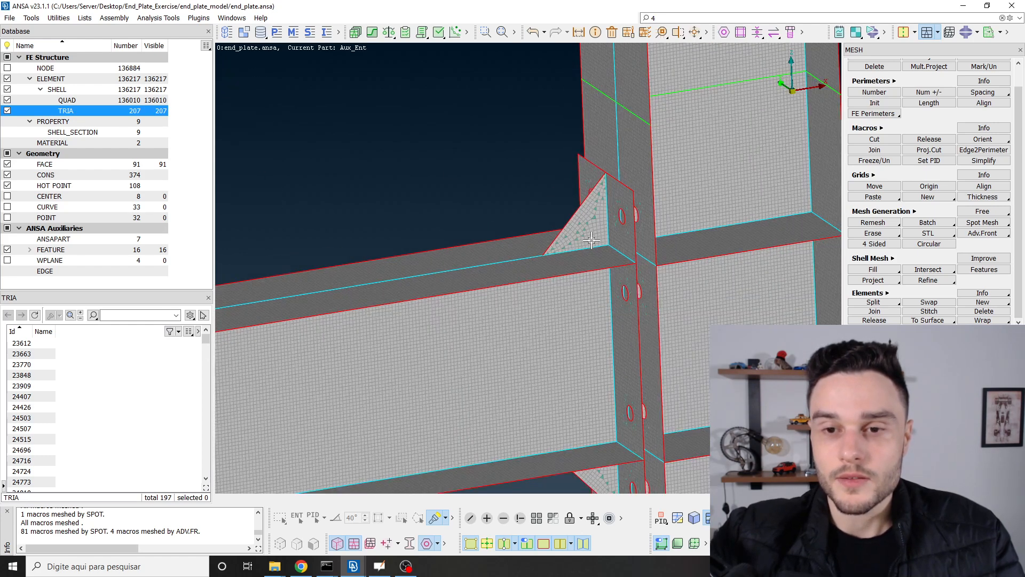
left_click_drag(590, 235, 592, 241, "ctrl")
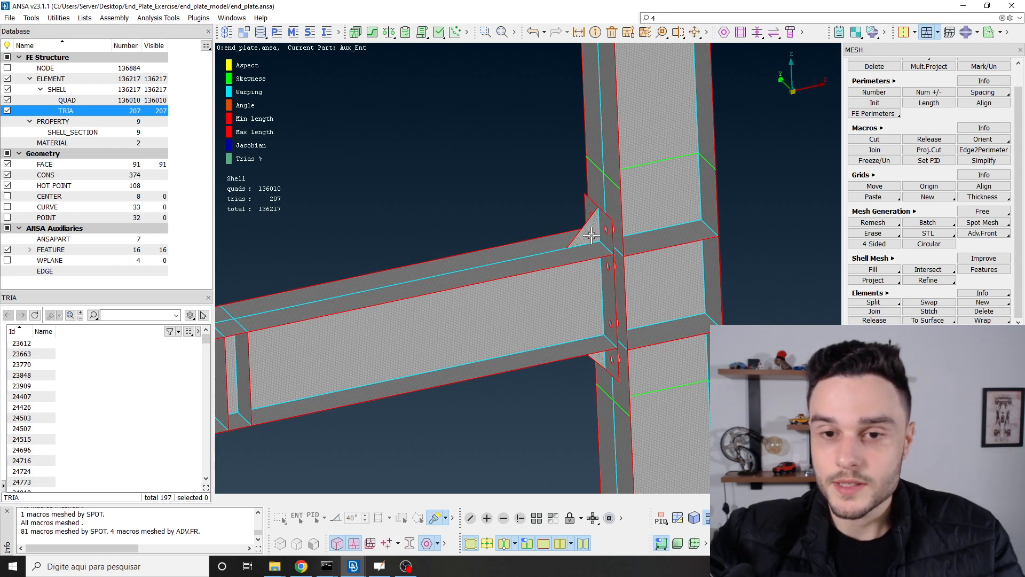
scroll(580, 244, "up", 10)
scroll(600, 233, "down", 10)
scroll(592, 280, "up", 3)
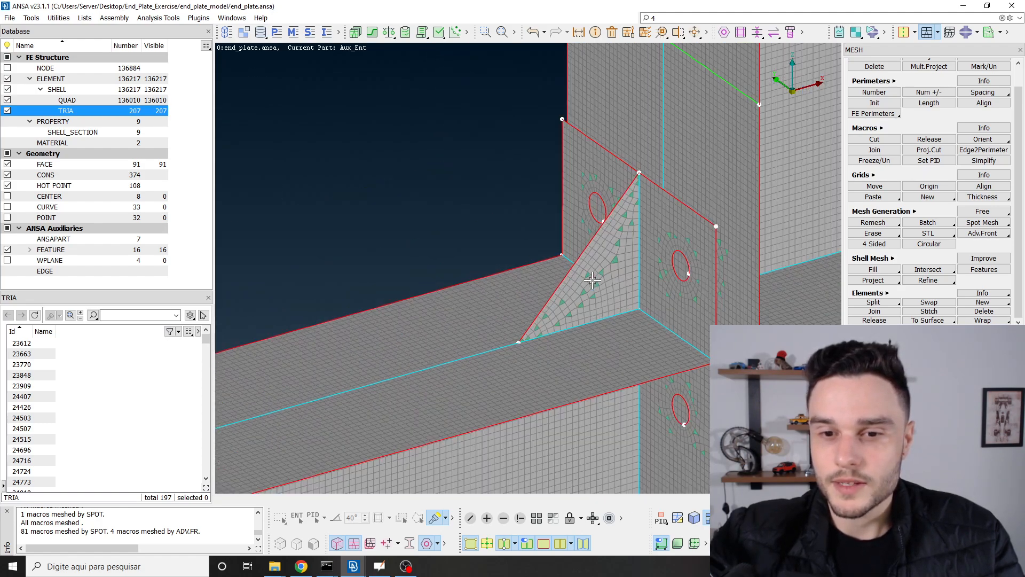
scroll(685, 282, "up", 6)
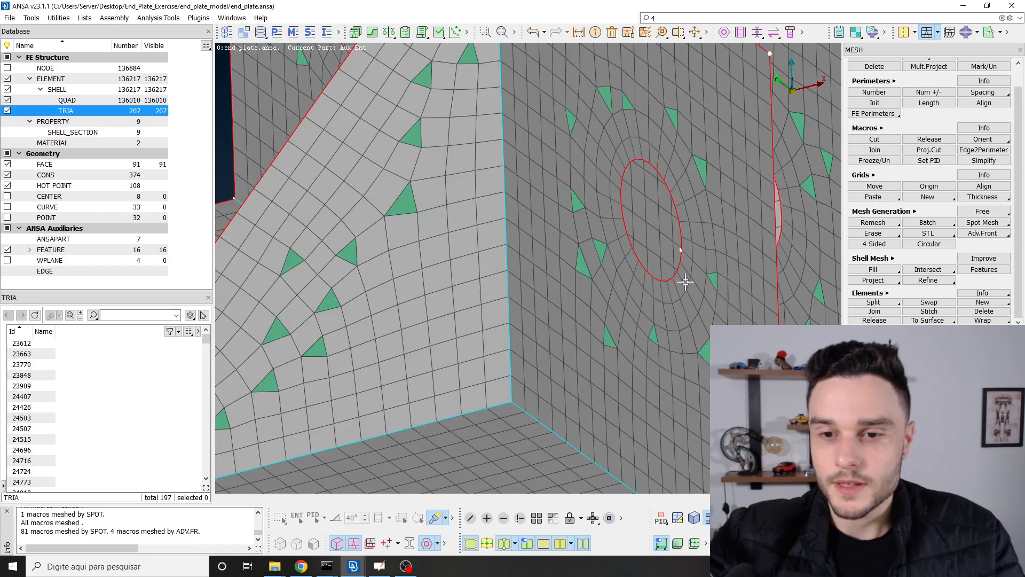
scroll(687, 291, "down", 5)
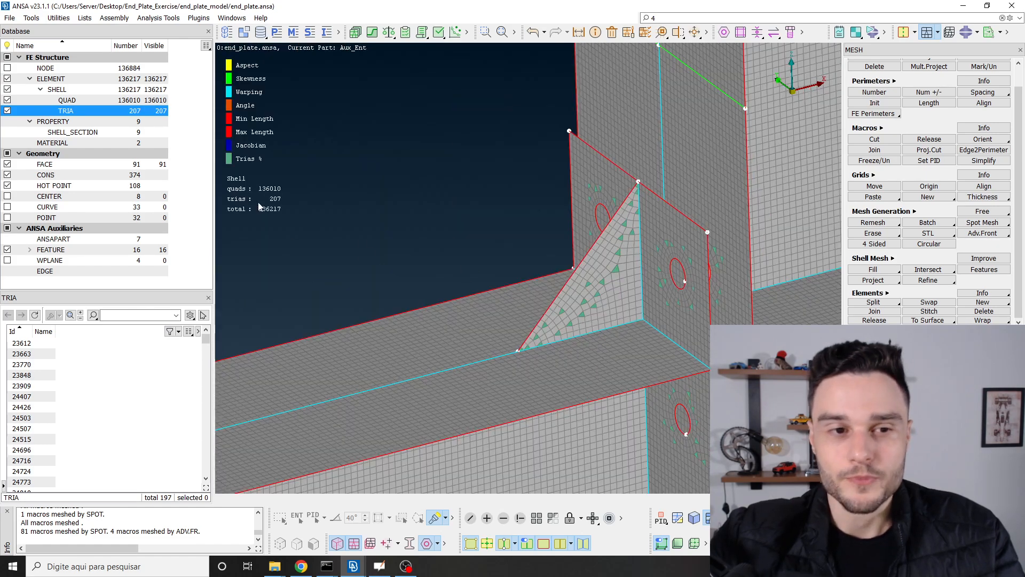
Step: Open the Windows Calculator and compute the model's percentage of triangular shells as 207 ÷ 136217 × 100
left_click(12, 566)
type("calc")
key("Return")
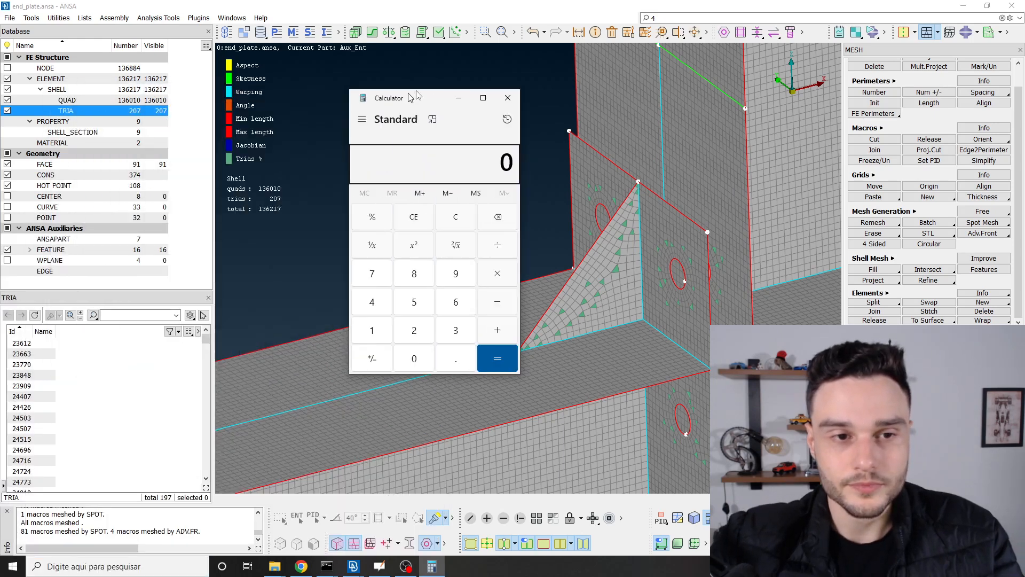
type("136,217")
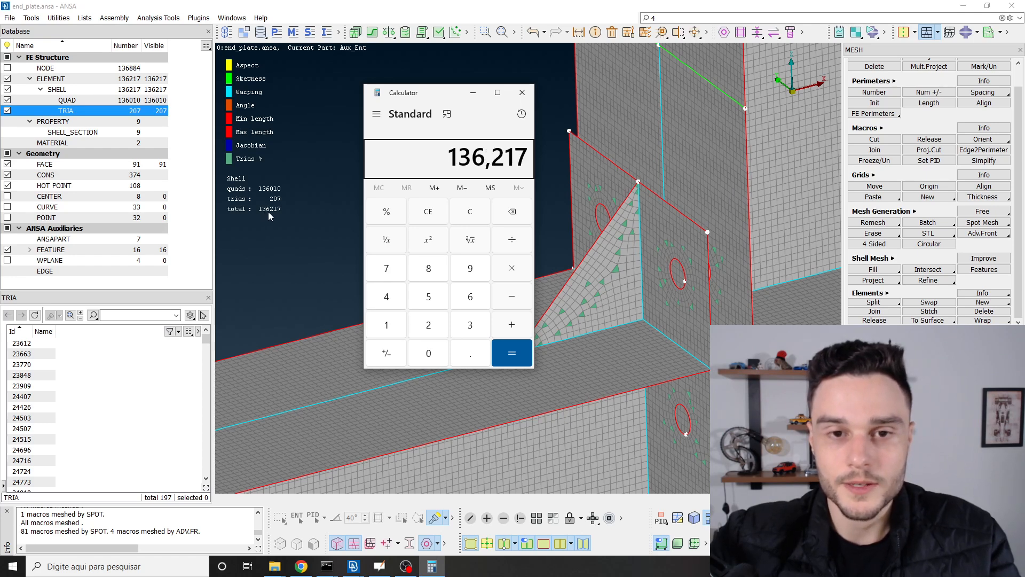
key("Escape")
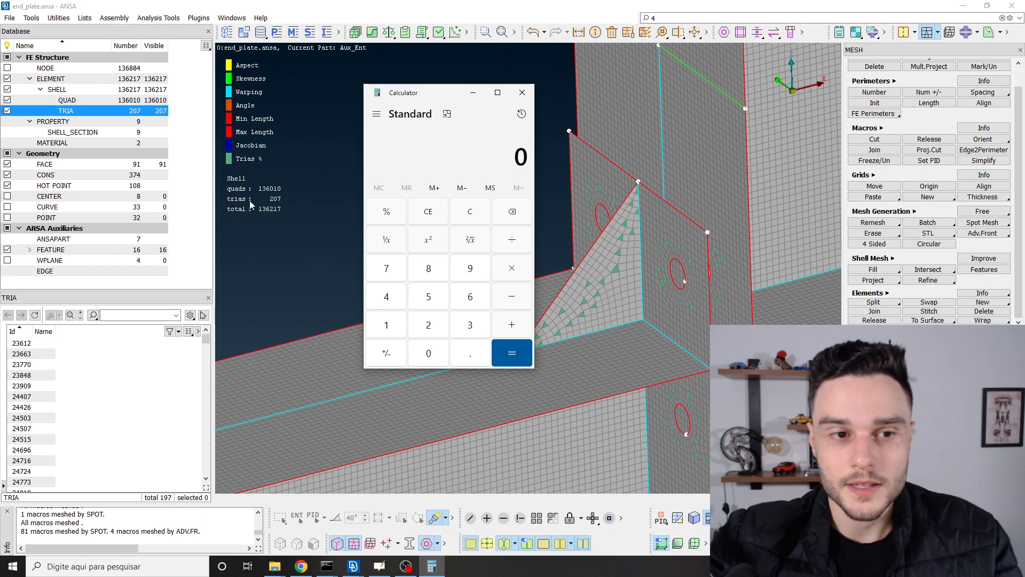
type("207")
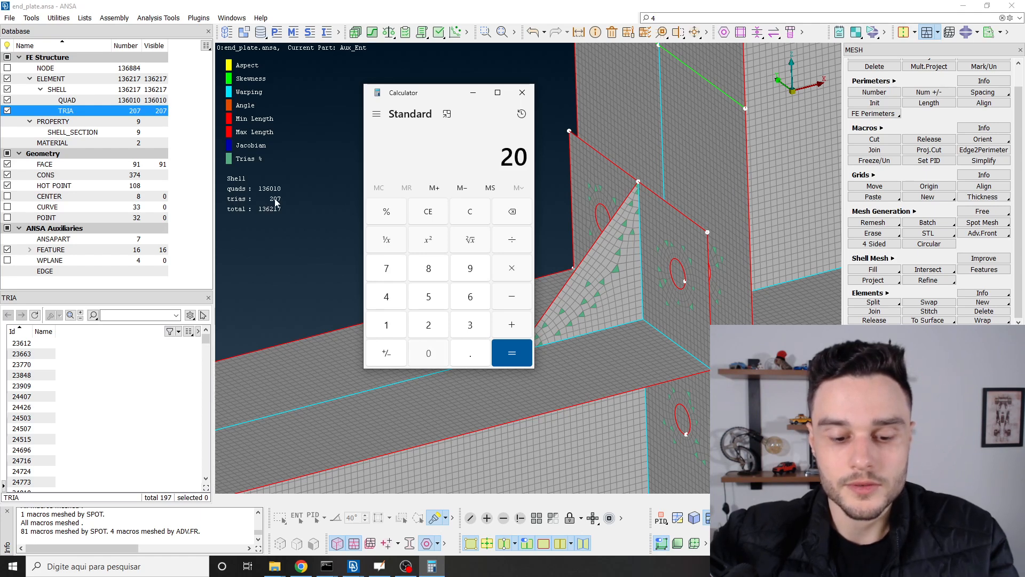
key("slash")
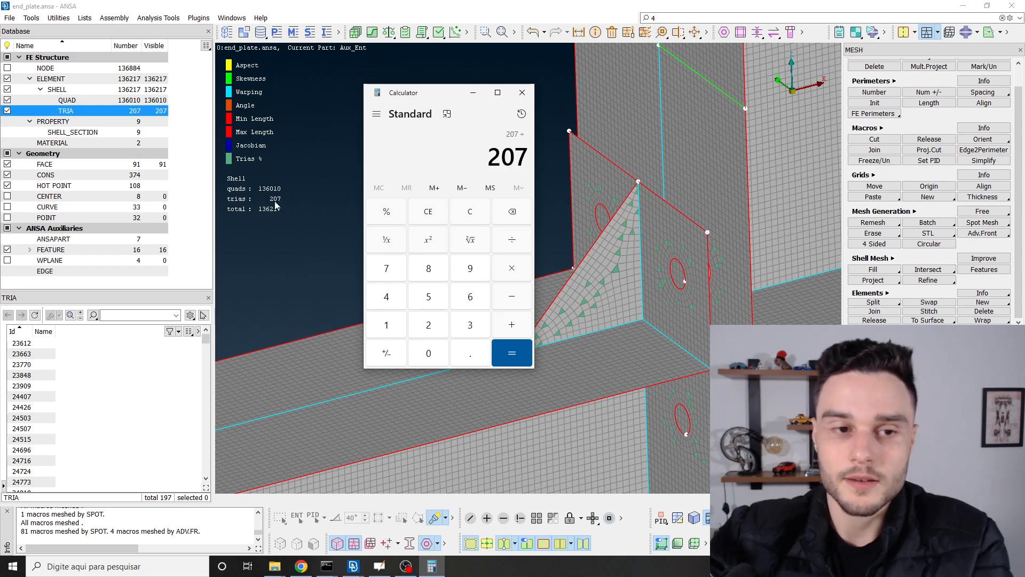
type("136217")
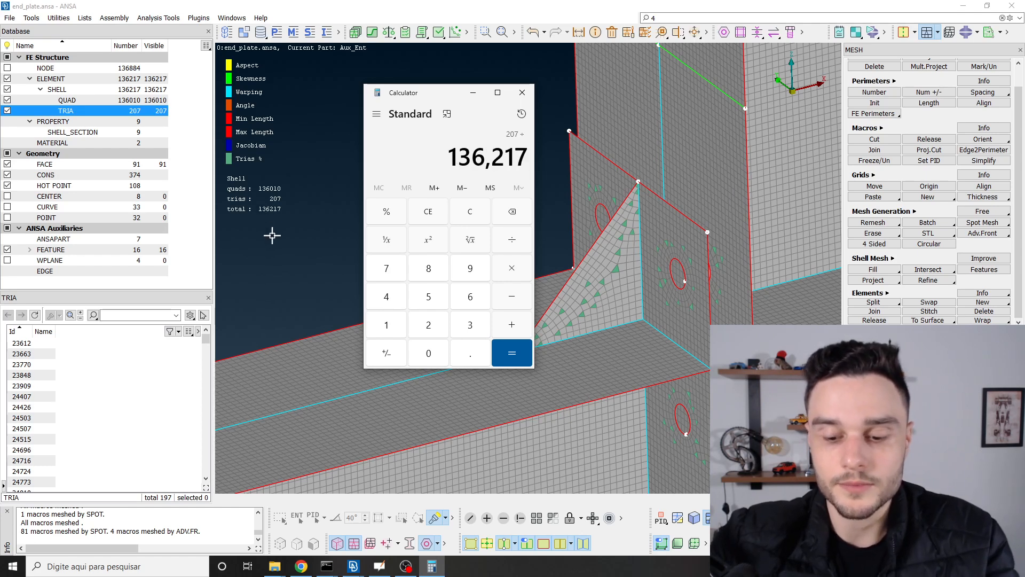
key("Return")
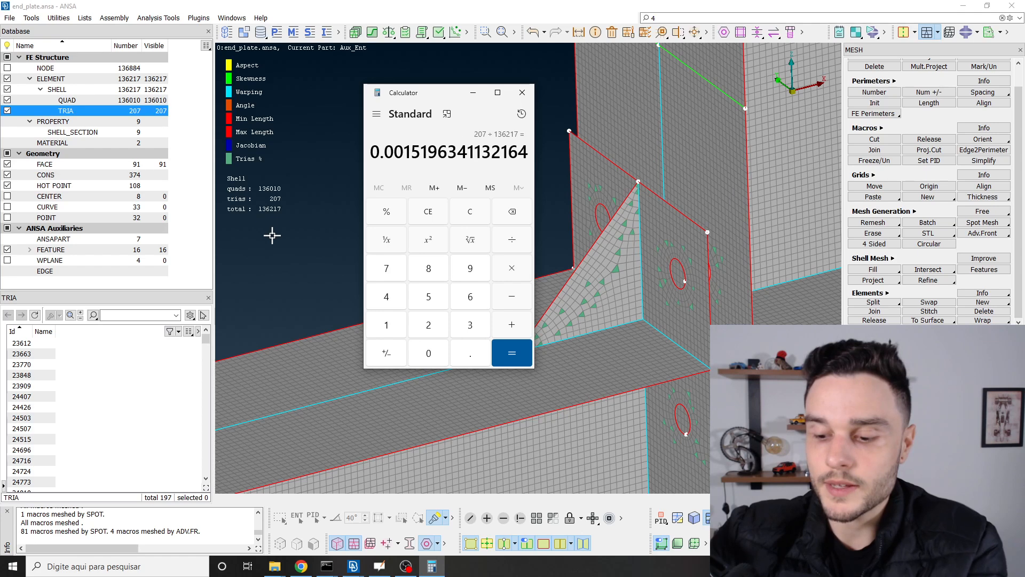
key("asterisk")
type("100")
key("Return")
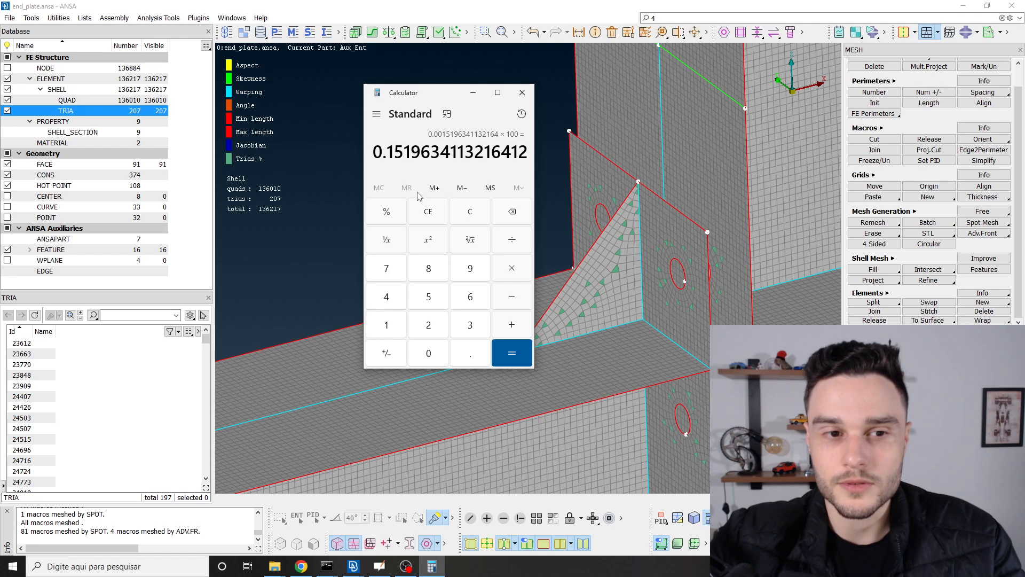
Step: Clear the calculation and recompute the triangular shell percentage from 207 ÷ 136217, multiplied by 100
left_click(470, 220)
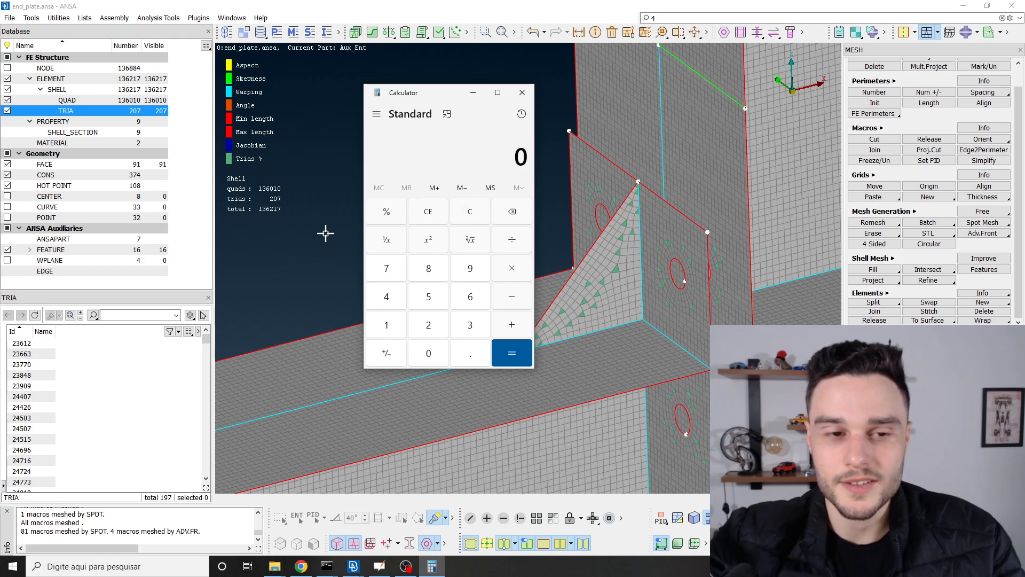
type("207")
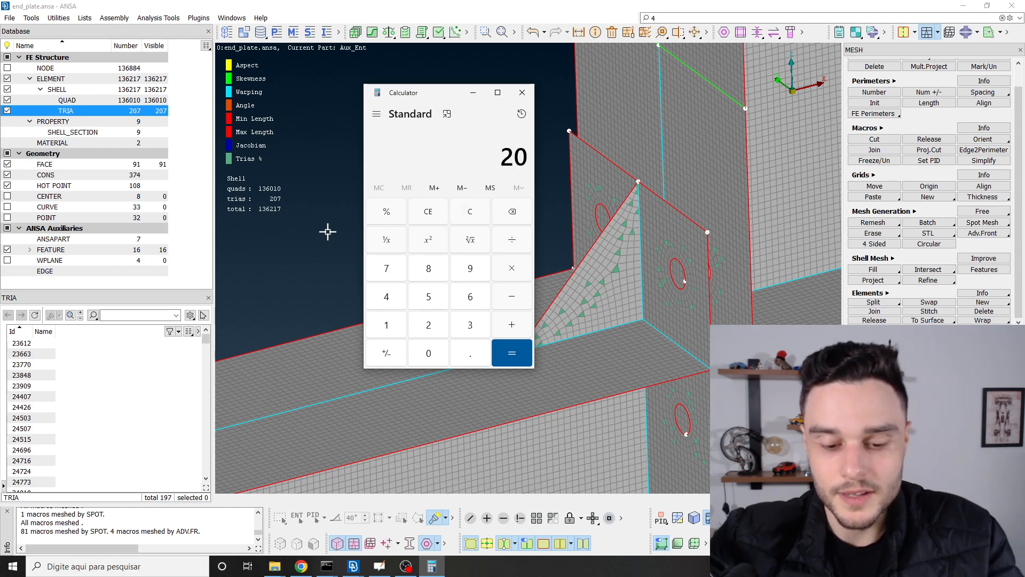
key("slash")
type("13")
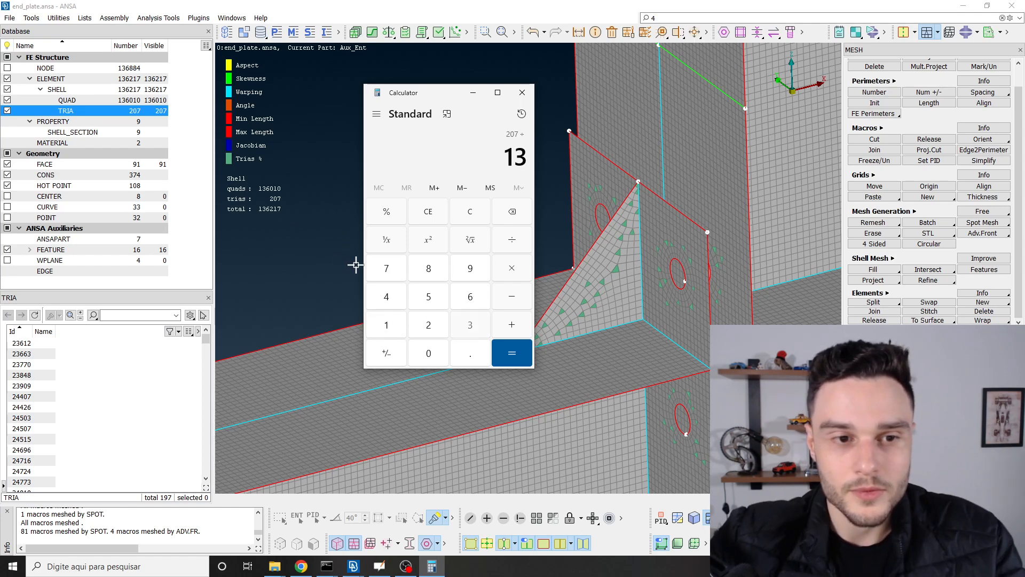
type("7")
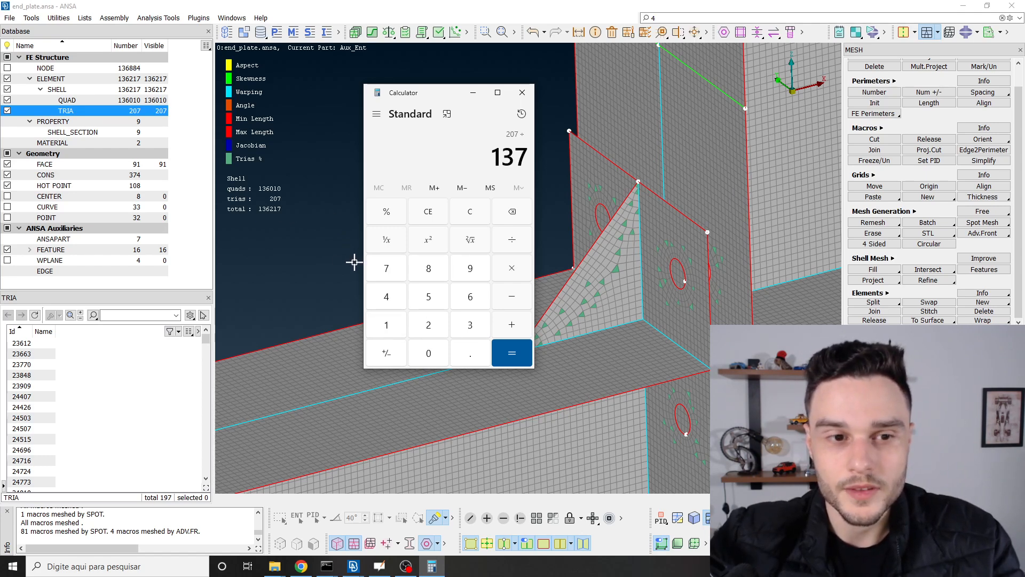
key("BackSpace")
type("6")
type("217")
key("Return")
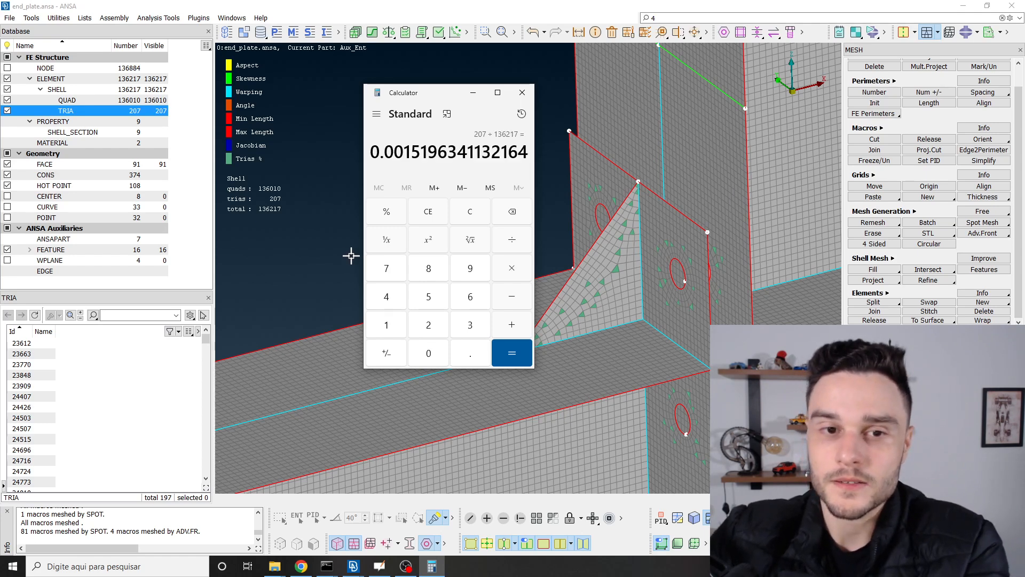
type("*100")
key("Return")
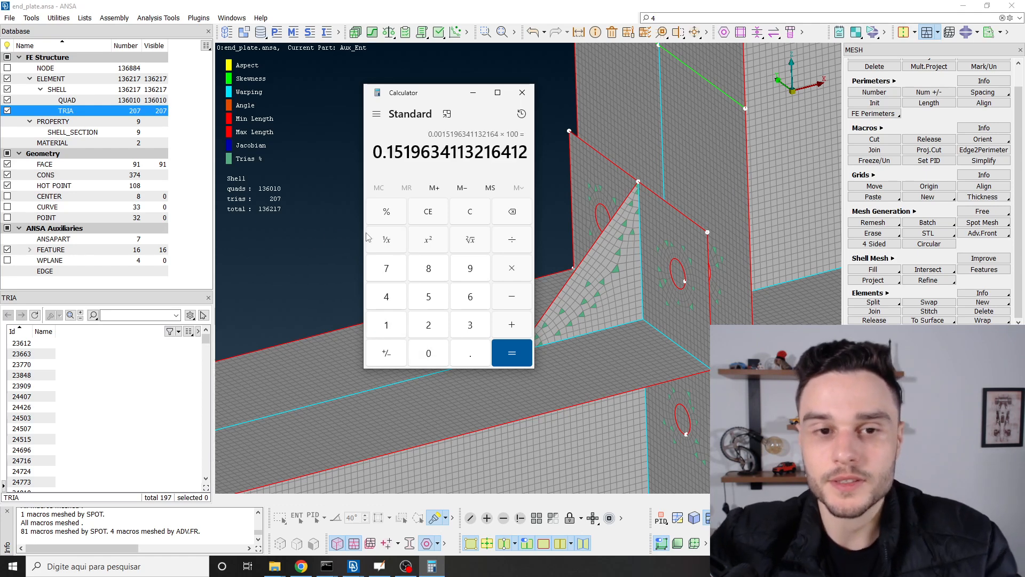
Step: Highlight the leading digits of the computed percentage, close Calculator, and compare the stiffener's triangular elements with the whole connection
left_click_drag(376, 153, 411, 152)
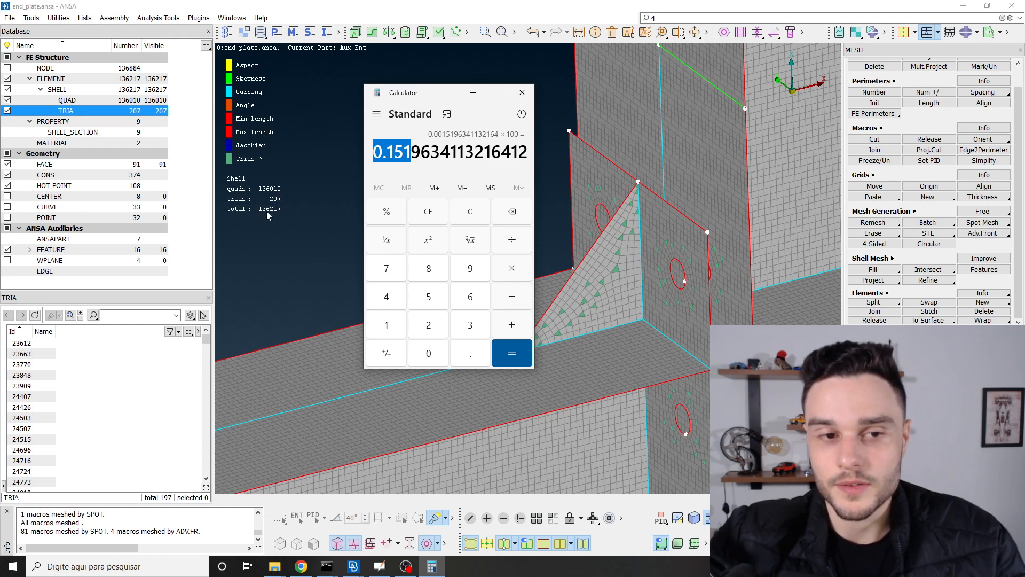
left_click_drag(435, 96, 388, 83)
left_click(369, 139)
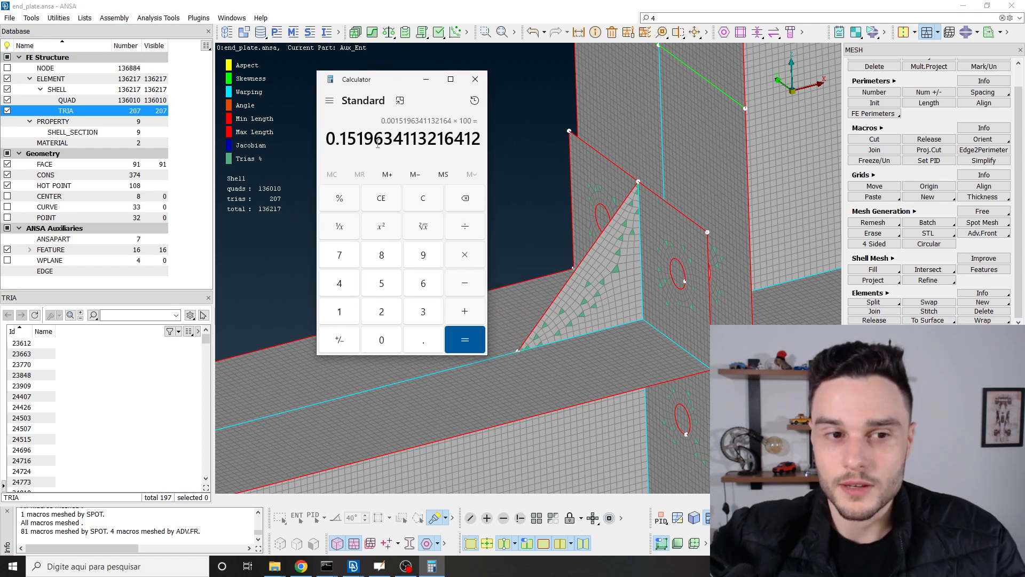
left_click(475, 79)
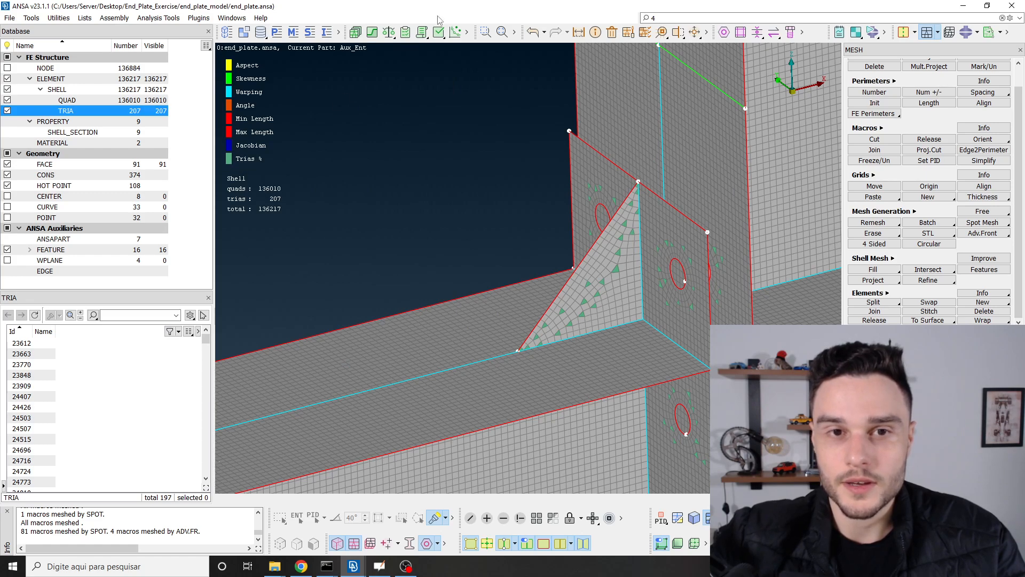
scroll(606, 267, "up", 5)
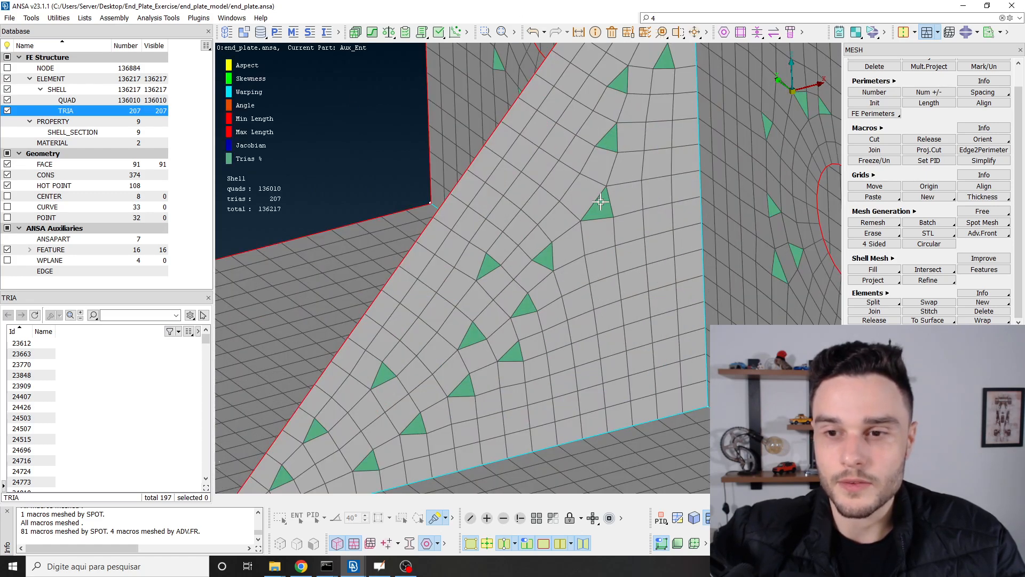
scroll(600, 201, "down", 5)
scroll(588, 238, "down", 3)
left_click_drag(584, 206, 587, 200, "ctrl")
middle_click_drag(412, 149, 416, 179, "ctrl")
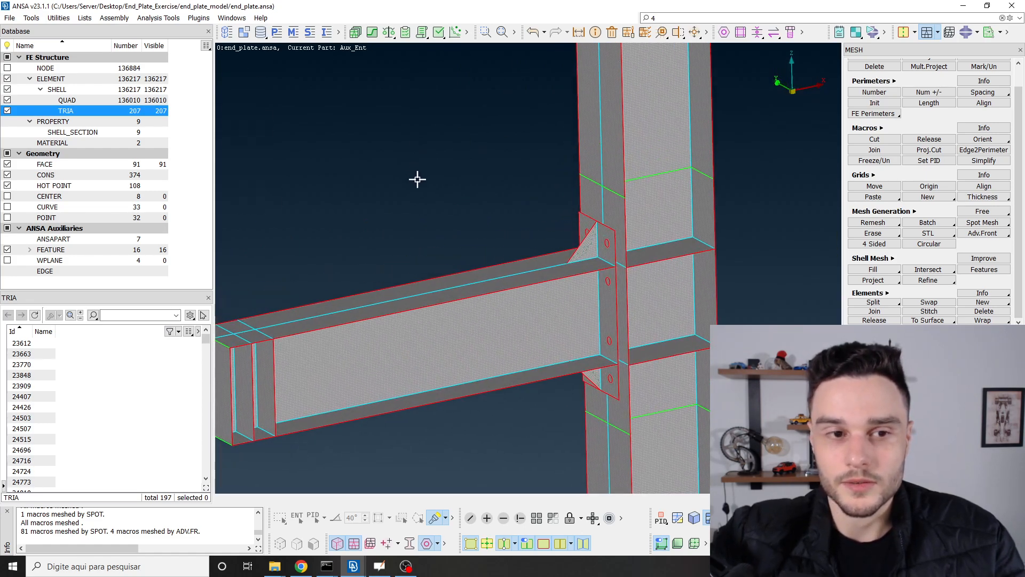
Step: Set the shell quality criteria's triangles % failed limit first to 4 and finally to 5, and check the stiffener's mesh
left_click(644, 32)
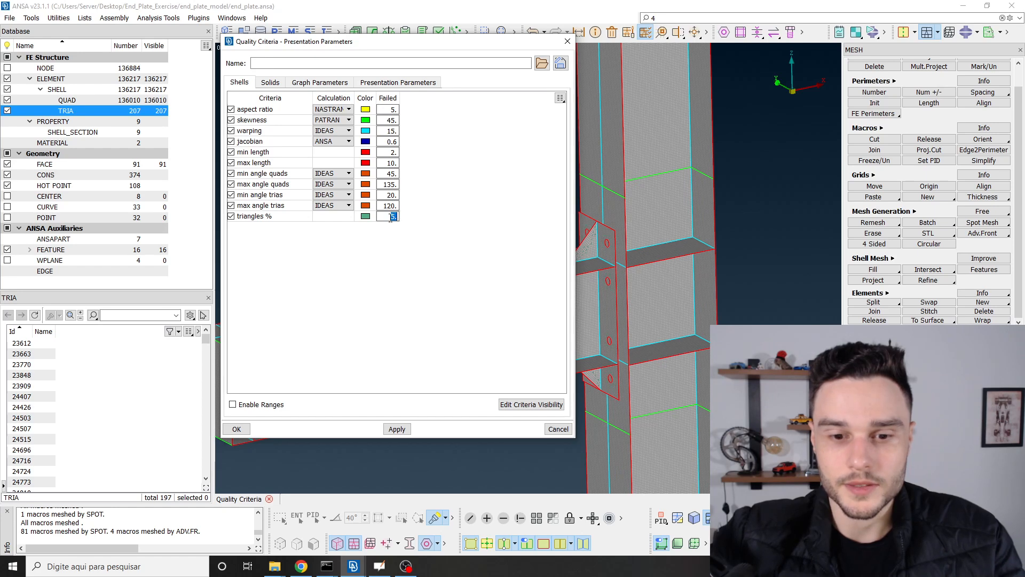
type("4")
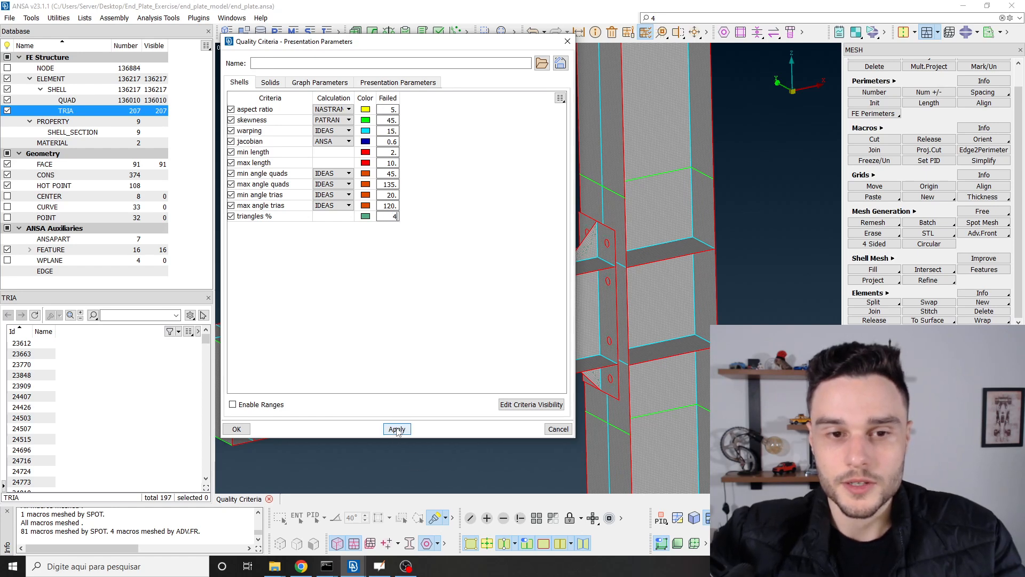
left_click(397, 429)
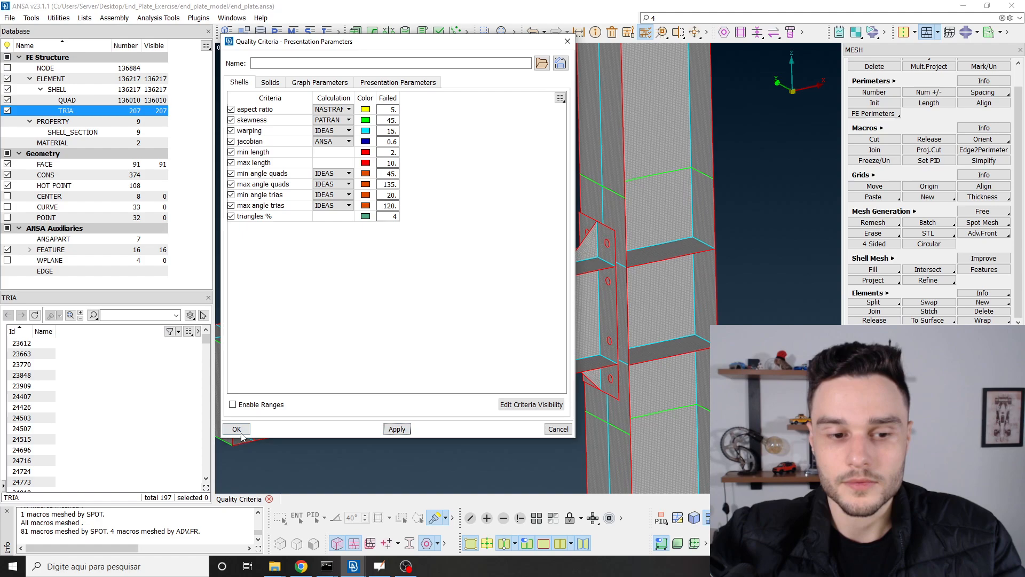
left_click(386, 210)
left_click(394, 430)
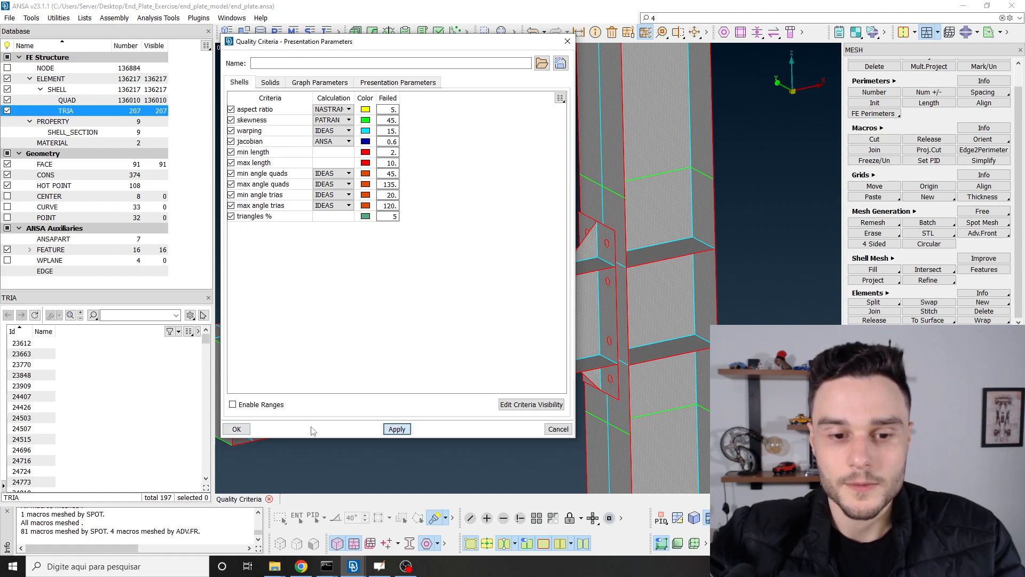
left_click(233, 428)
scroll(579, 247, "up", 6)
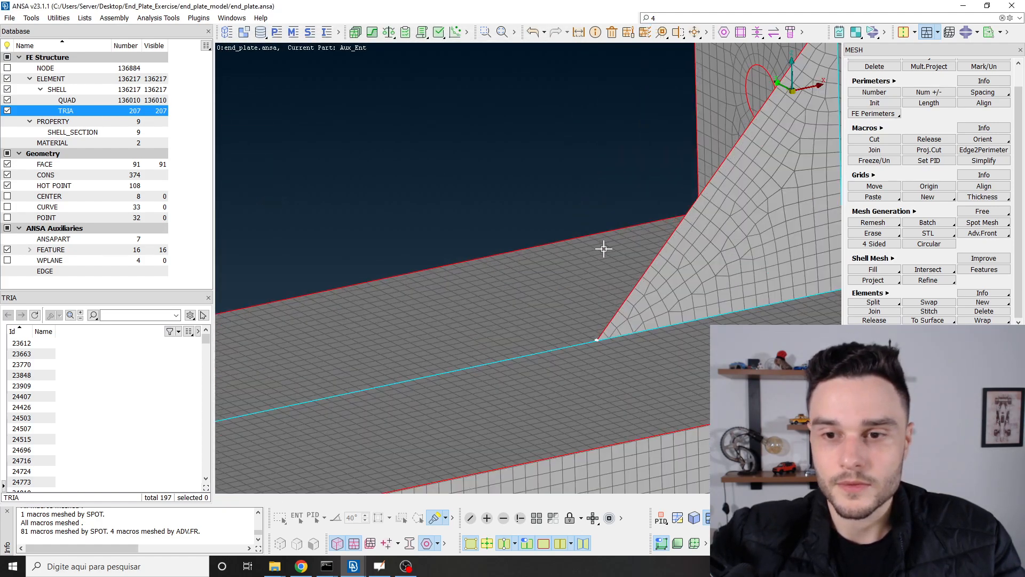
scroll(560, 257, "down", 1)
scroll(560, 257, "up", 5)
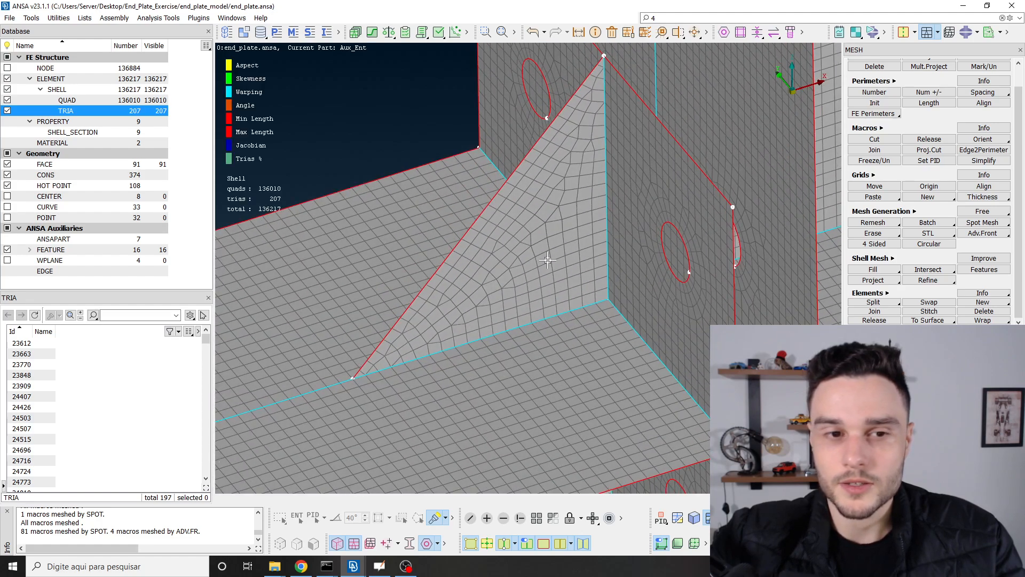
Step: Check the whole connection's mesh and save the model database
scroll(548, 260, "down", 5)
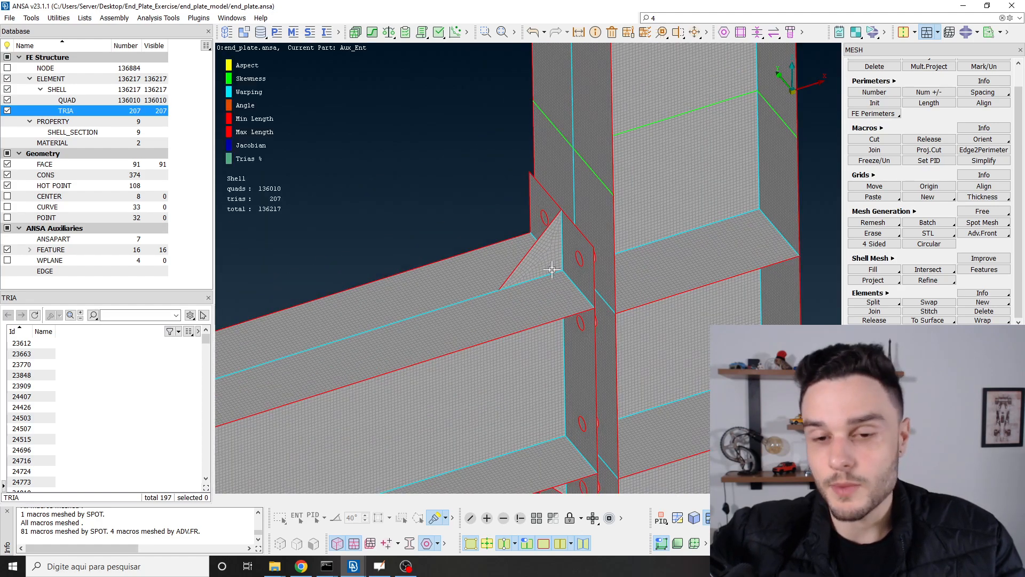
left_click_drag(532, 220, 538, 270, "ctrl")
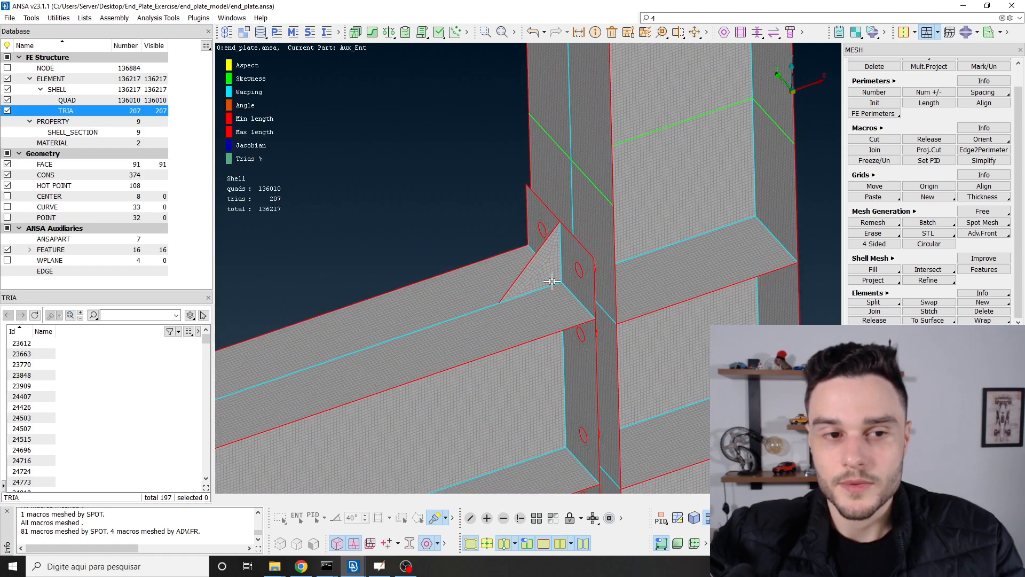
scroll(549, 281, "down", 5)
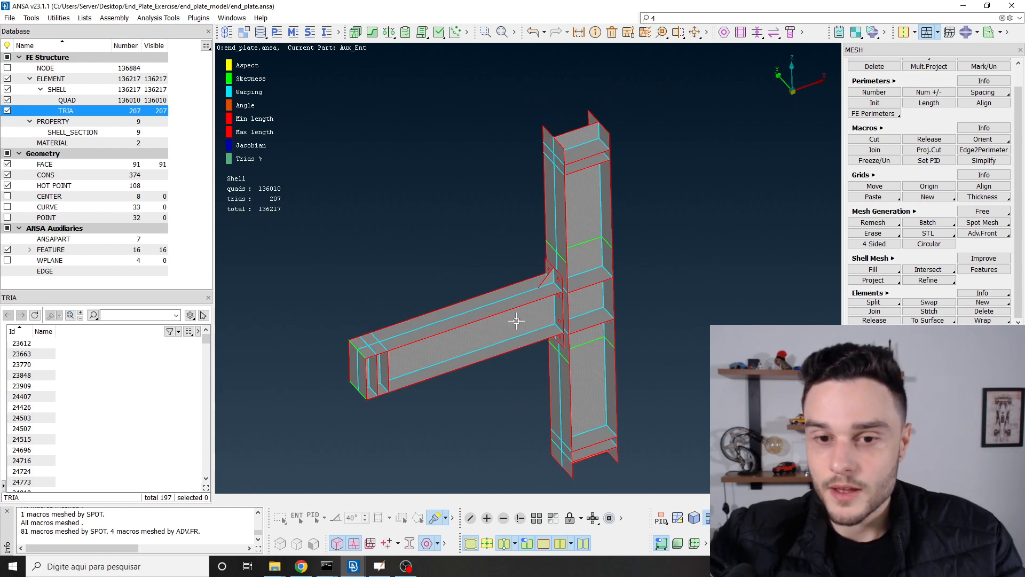
left_click(10, 17)
left_click(33, 128)
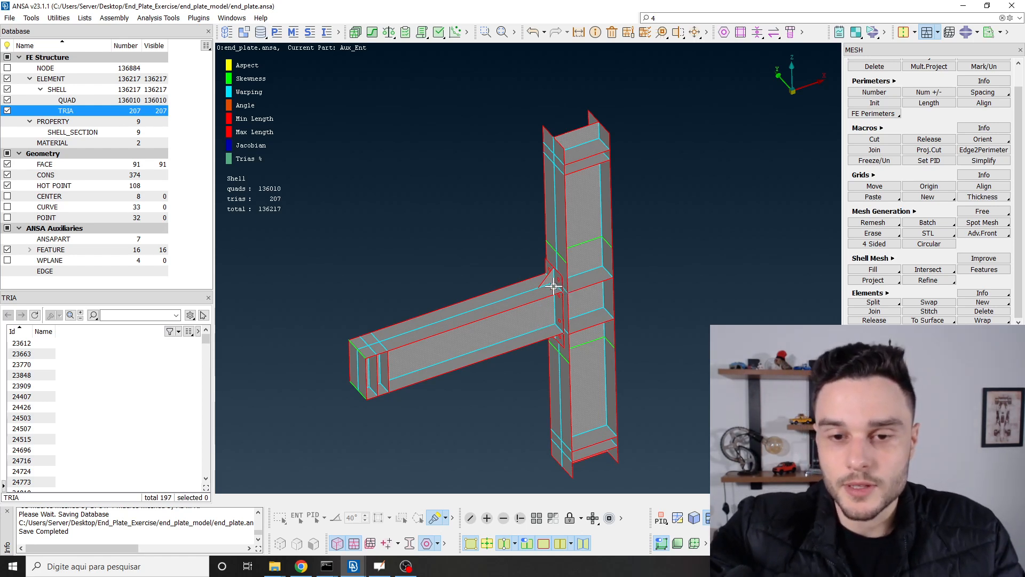
scroll(555, 281, "up", 4)
mouse_move(555, 242)
left_mouse_down("ctrl")
mouse_move(555, 190)
mouse_move(559, 223)
left_mouse_up("ctrl")
scroll(557, 230, "down", 2)
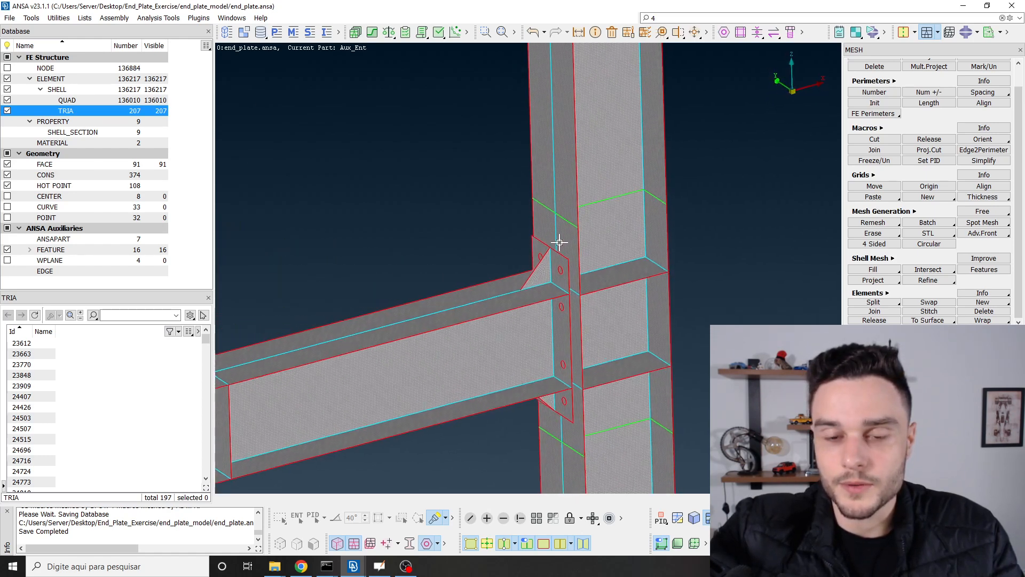
scroll(556, 239, "down", 3)
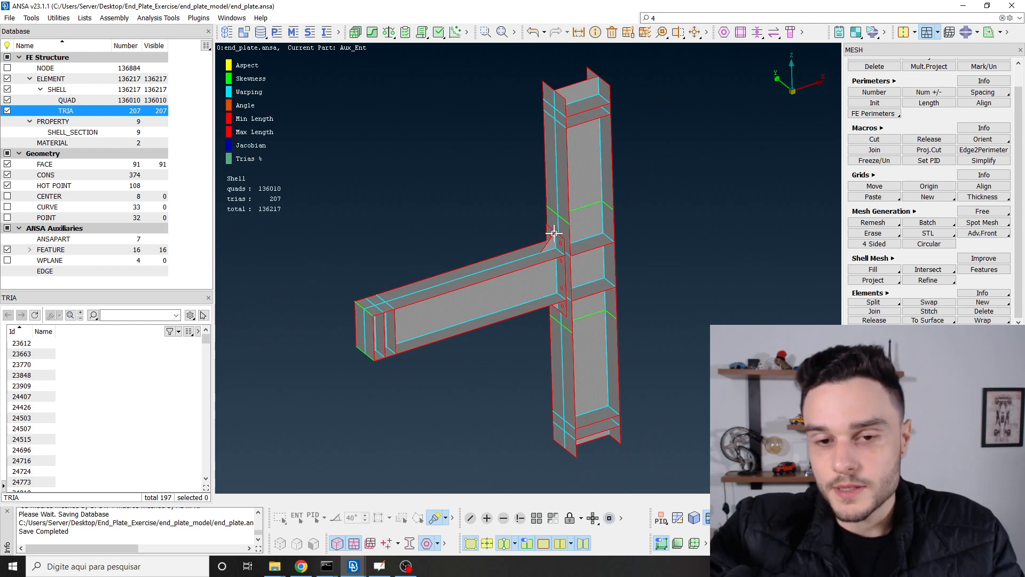
key("ctrl+f")
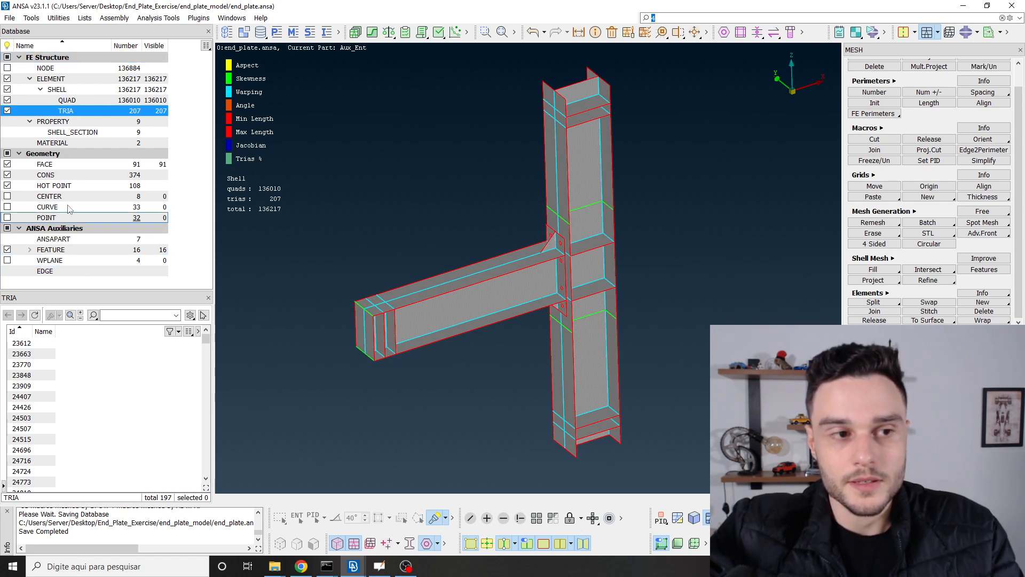
Step: Go through the database's element categories (QUAD, SHELL, ELEMENT) and leave the QUAD list active for picking
left_click(67, 100)
left_click(58, 90)
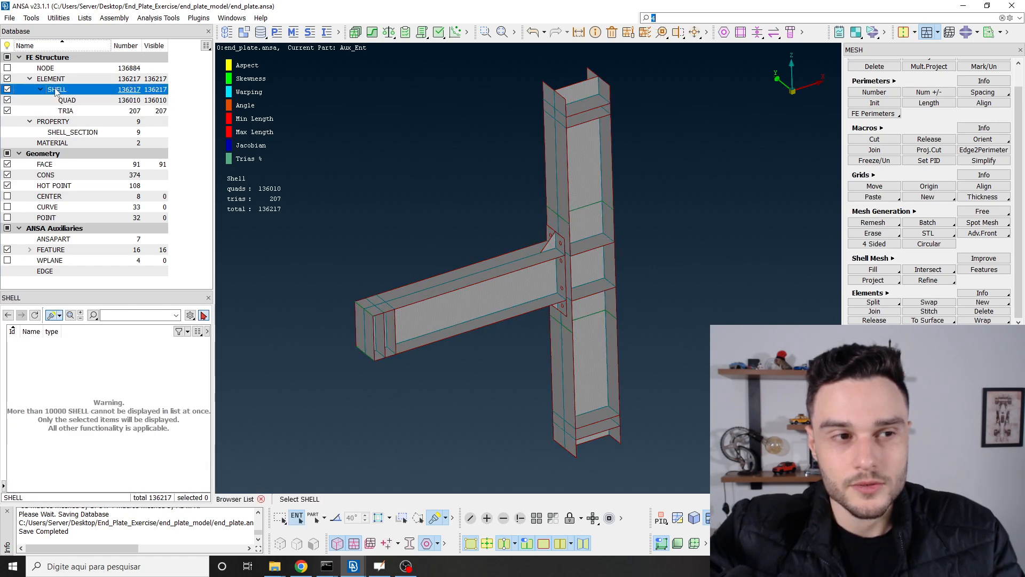
left_click(47, 79)
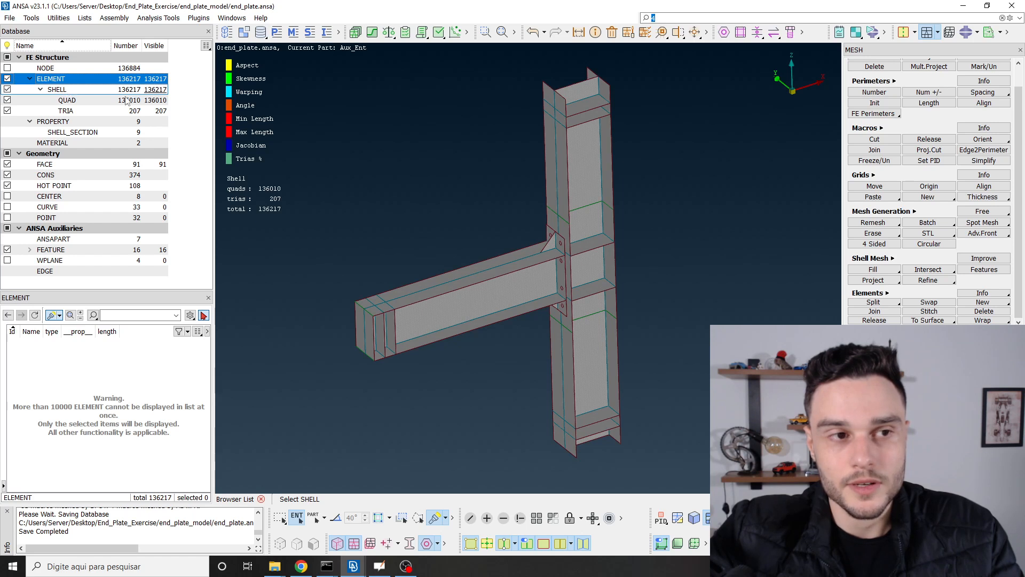
left_click(68, 100)
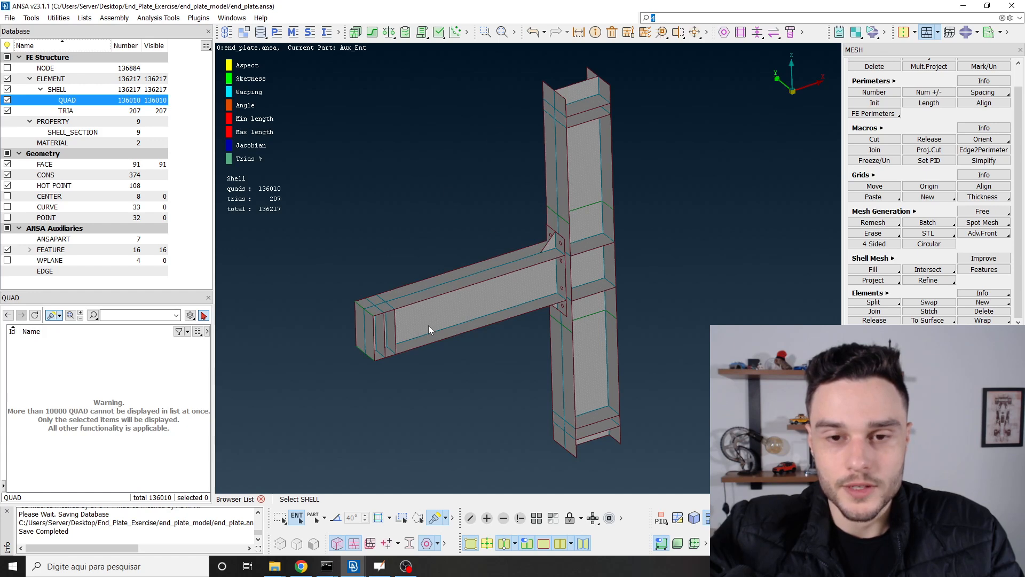
Step: Pick one quad element on the rib stiffener, open its shell element card, and move the card clear of the stiffener
scroll(548, 231, "up", 10)
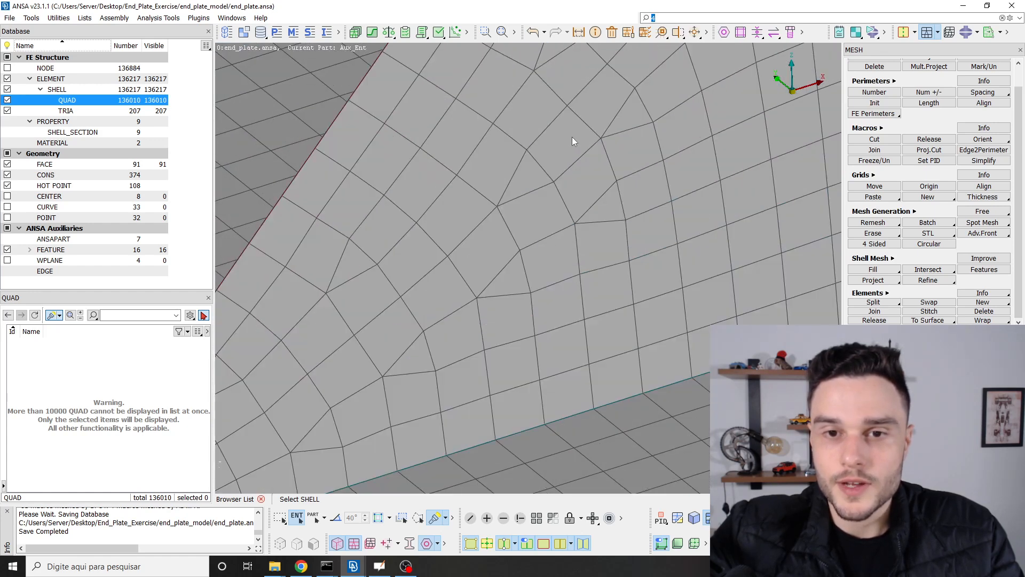
left_click(527, 170)
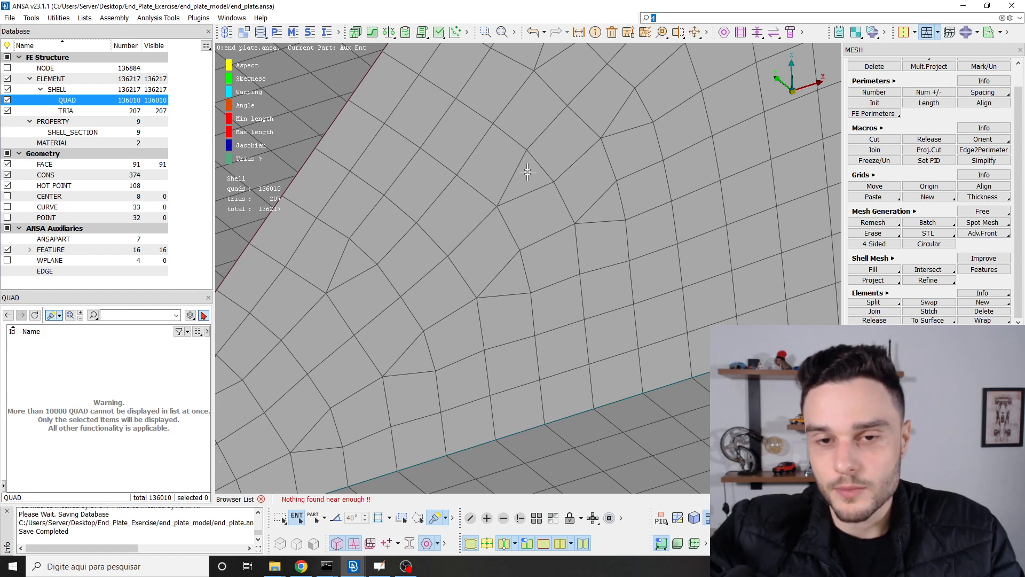
left_click(499, 156)
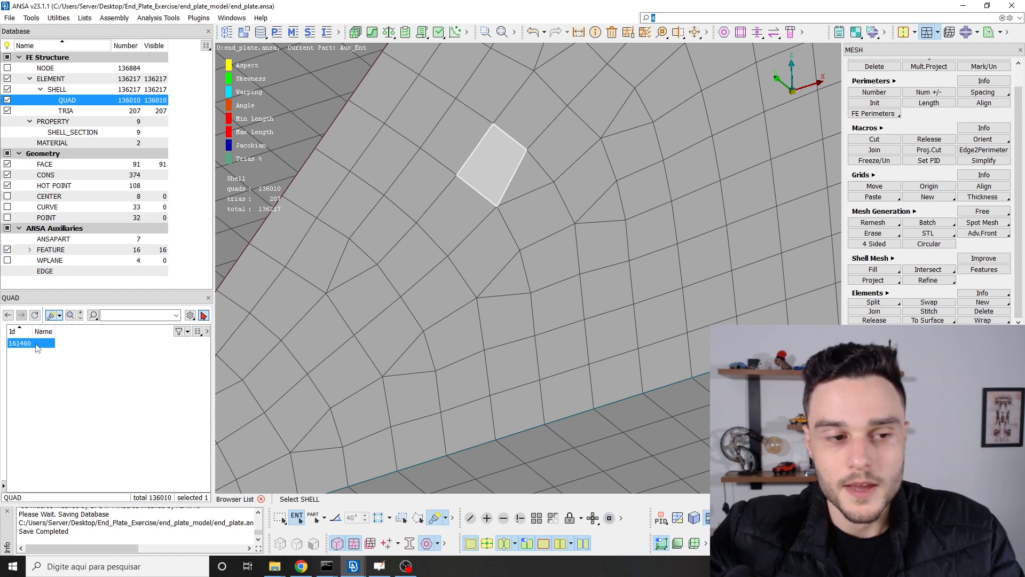
double_click(19, 343)
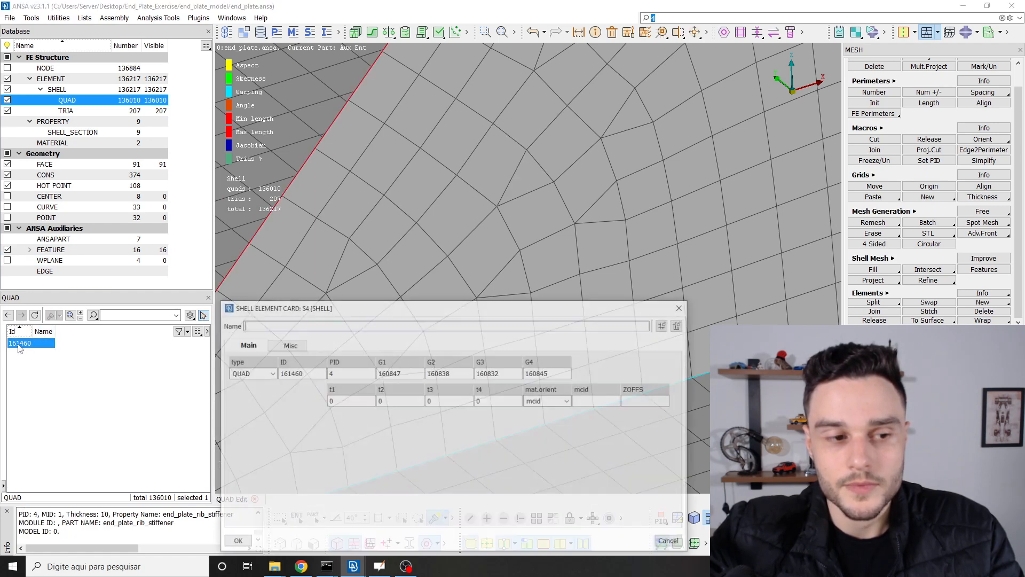
left_click_drag(306, 286, 164, 69)
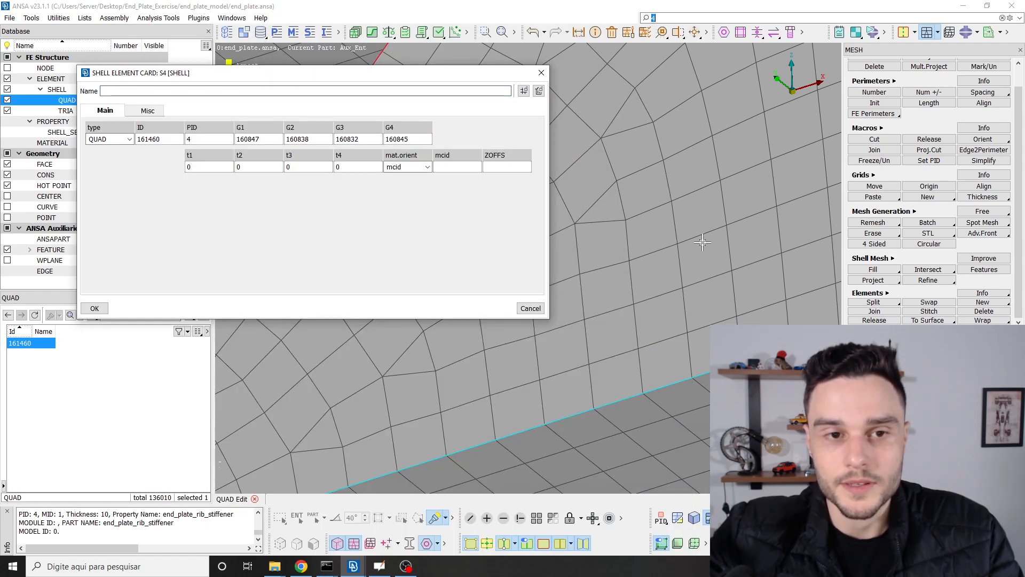
Step: Review the available element types, QUAD and TRIA, and the element ID in the shell element card
scroll(702, 242, "down", 5)
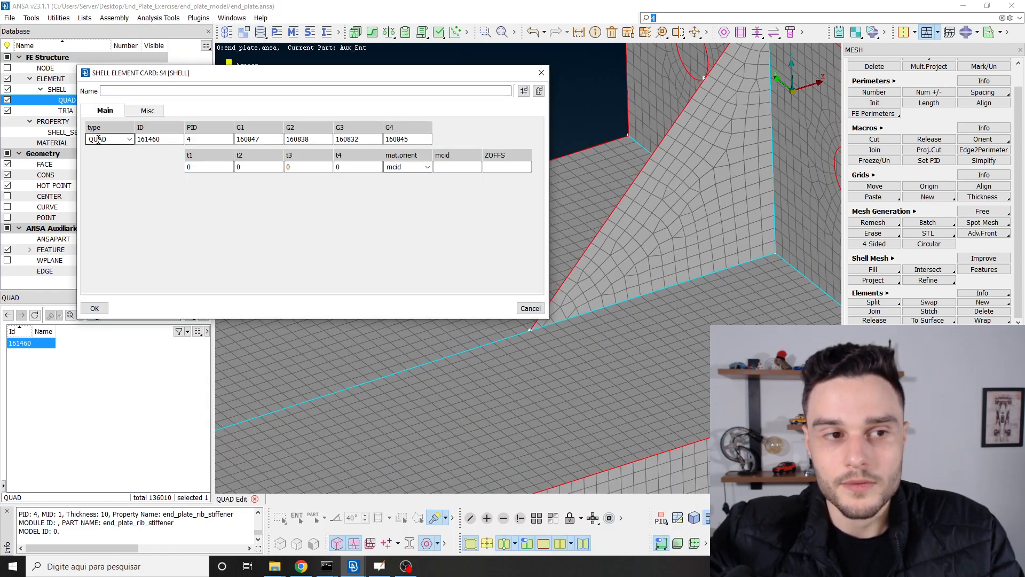
left_click(130, 140)
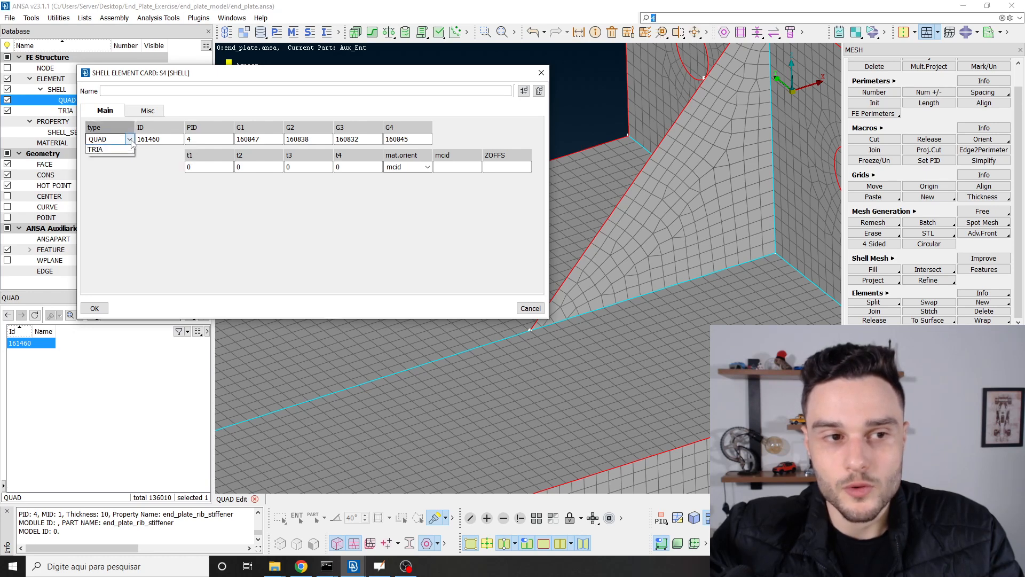
left_click(132, 145)
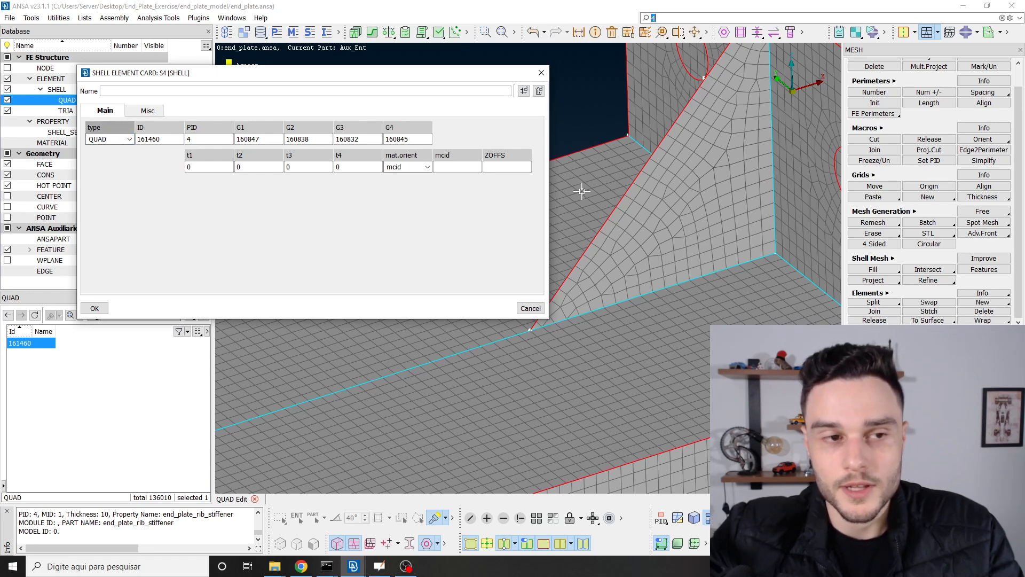
left_click(132, 142)
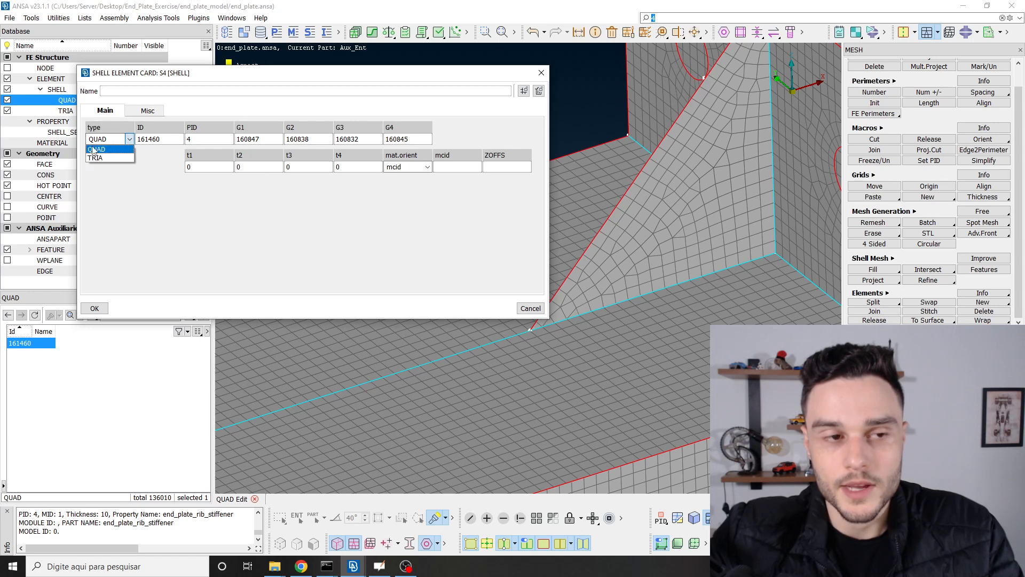
left_click(135, 148)
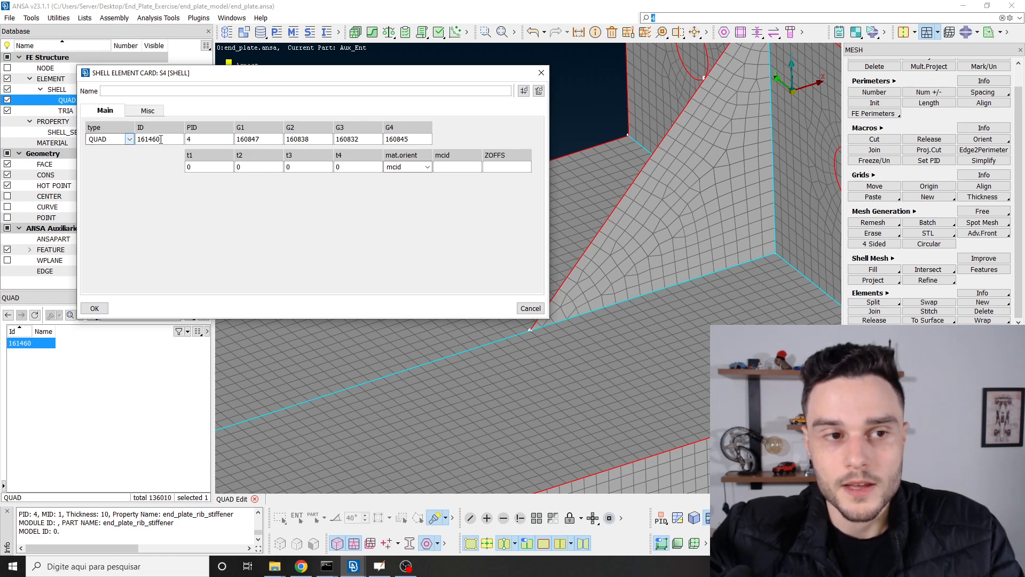
key("Tab")
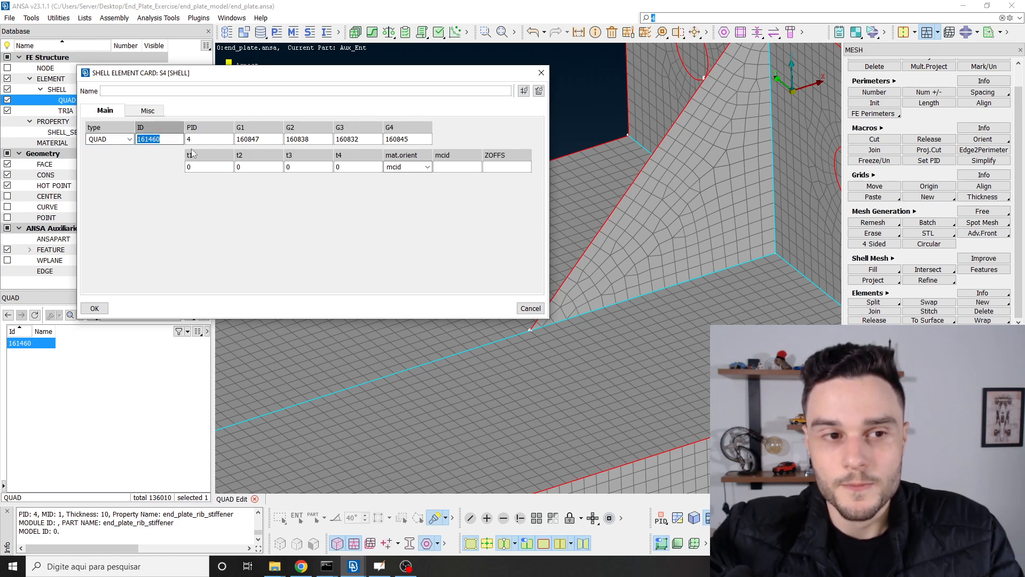
Step: Open the shell section referenced by the element's PID, examine its thickness and material ID, and return to the element card
key("Tab")
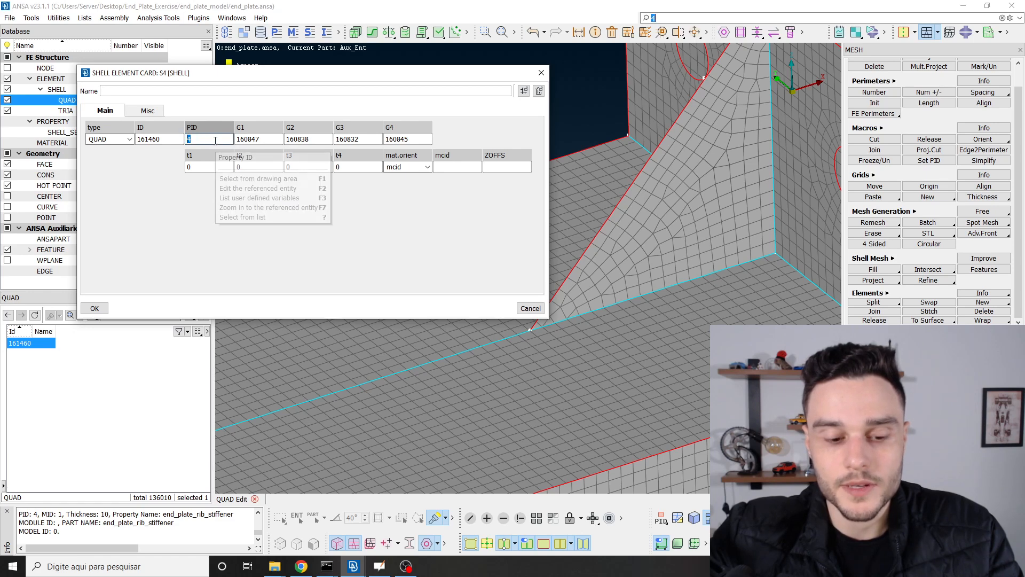
key("F2")
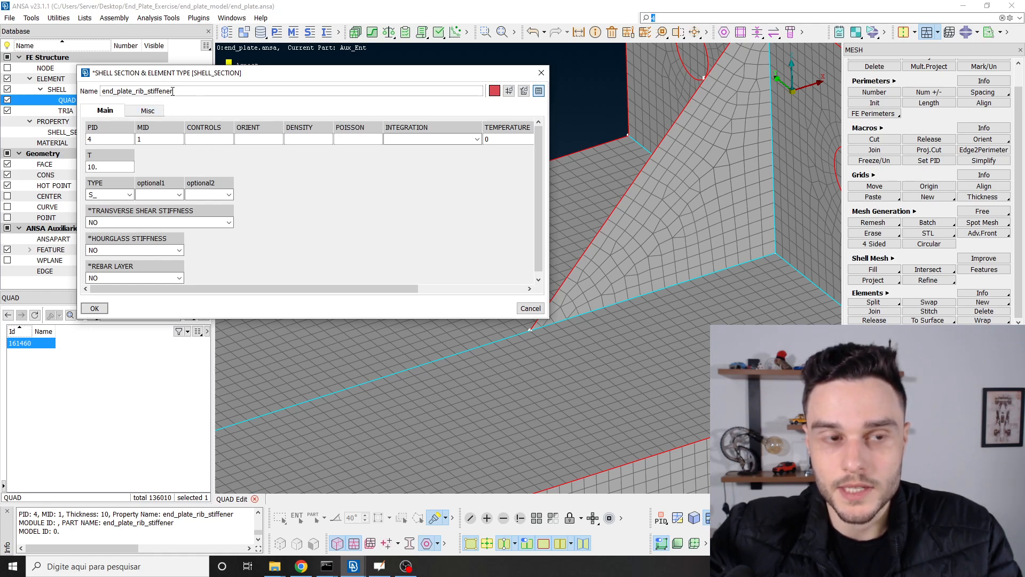
left_click_drag(109, 167, 73, 163)
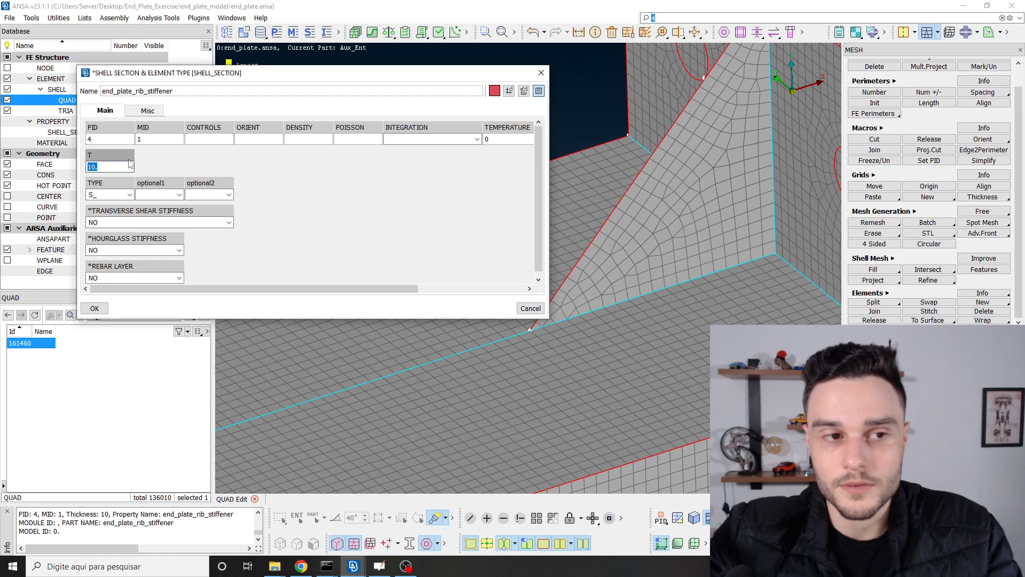
left_click_drag(152, 141, 118, 143)
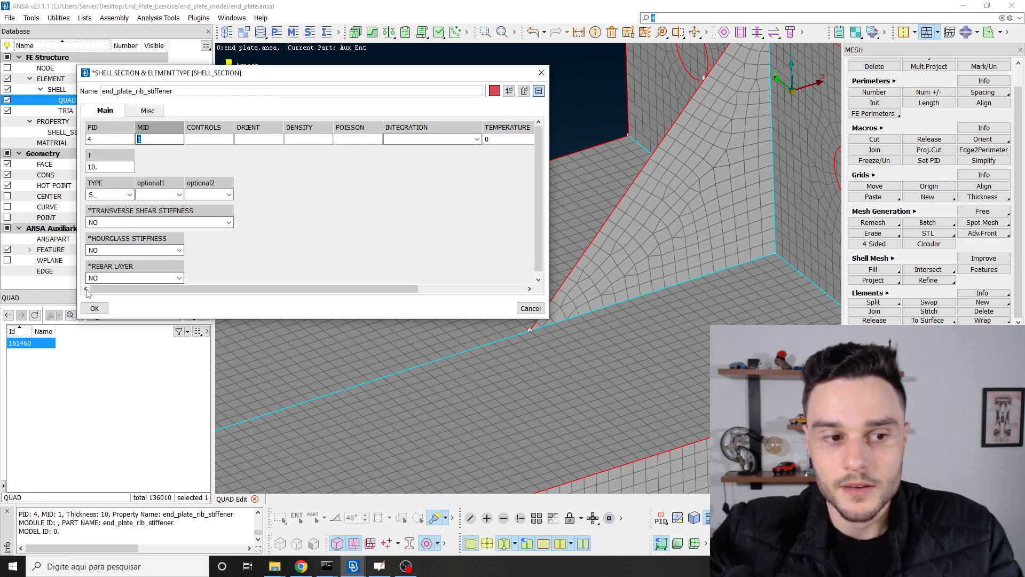
left_click(95, 308)
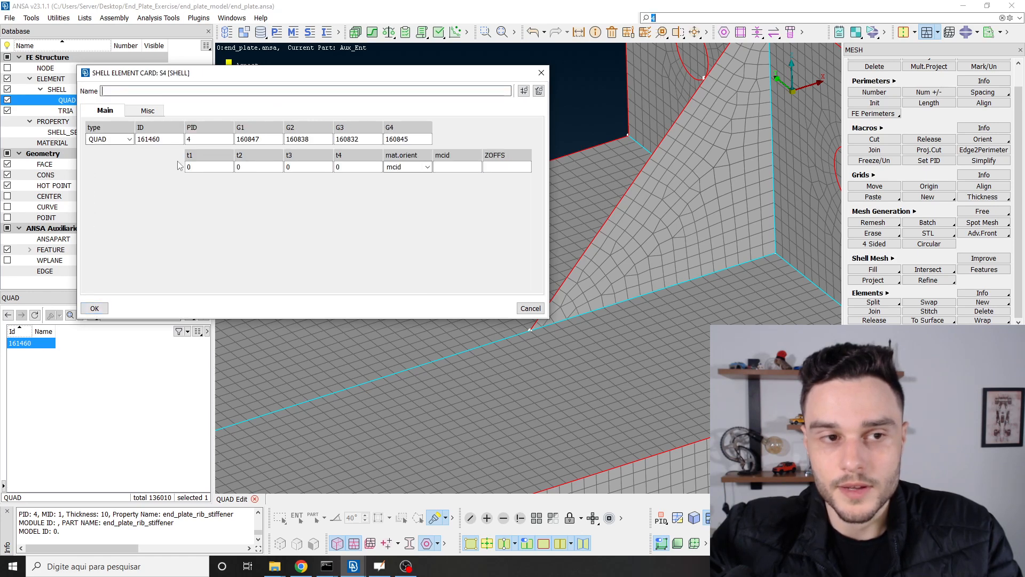
Step: Examine the G2, G3 and G4 node references that form the quad element
left_click_drag(260, 139, 286, 139)
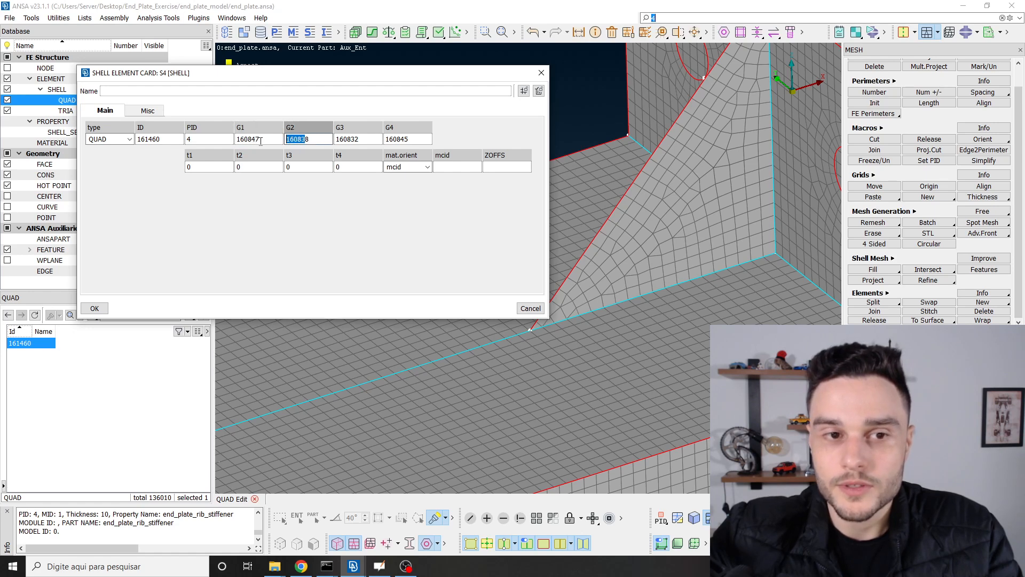
key("Tab")
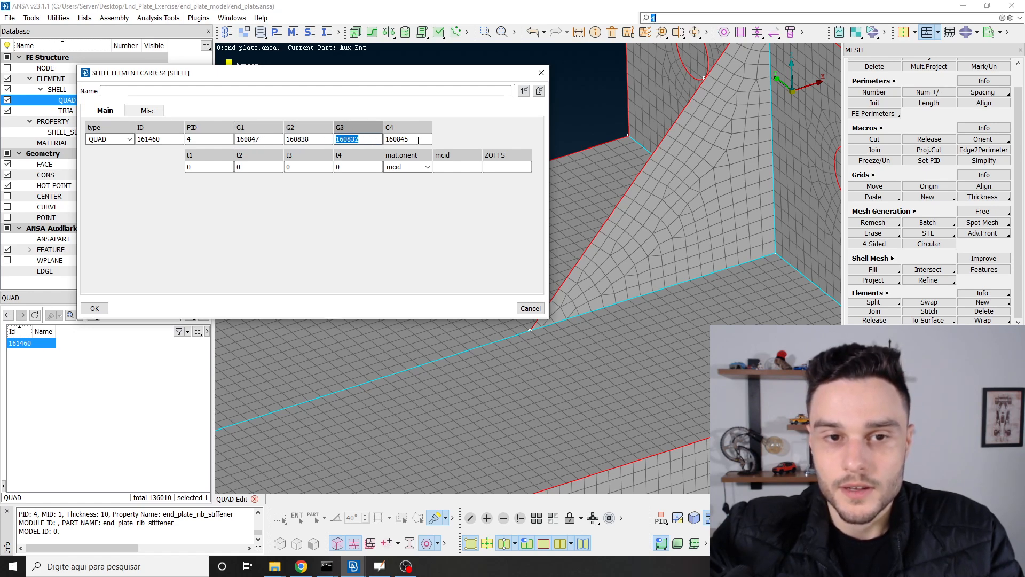
key("Tab")
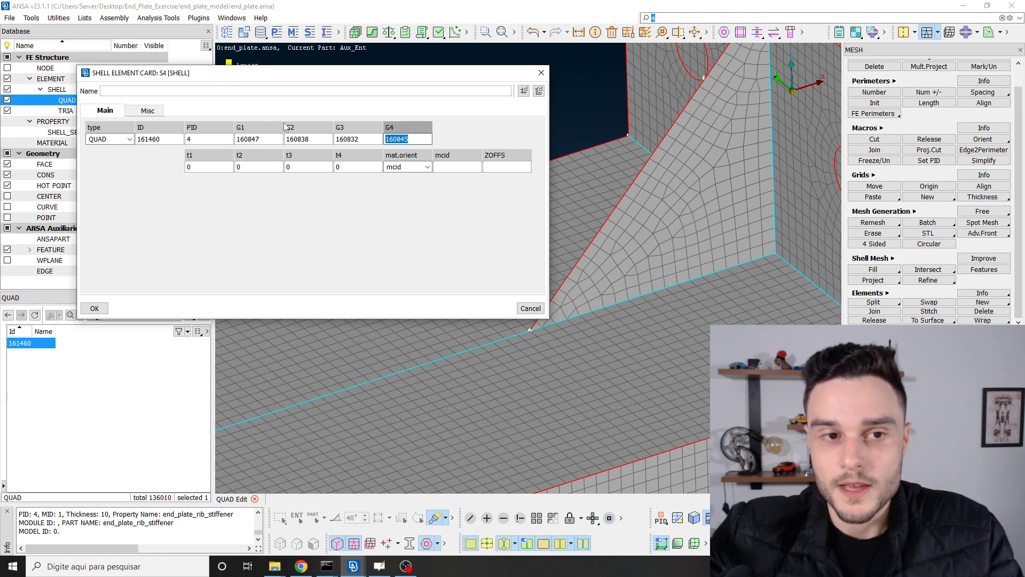
Step: Open the card of the element's G1 node, examine its ID and X, Y, Z coordinates, and return to the element card
double_click(265, 139)
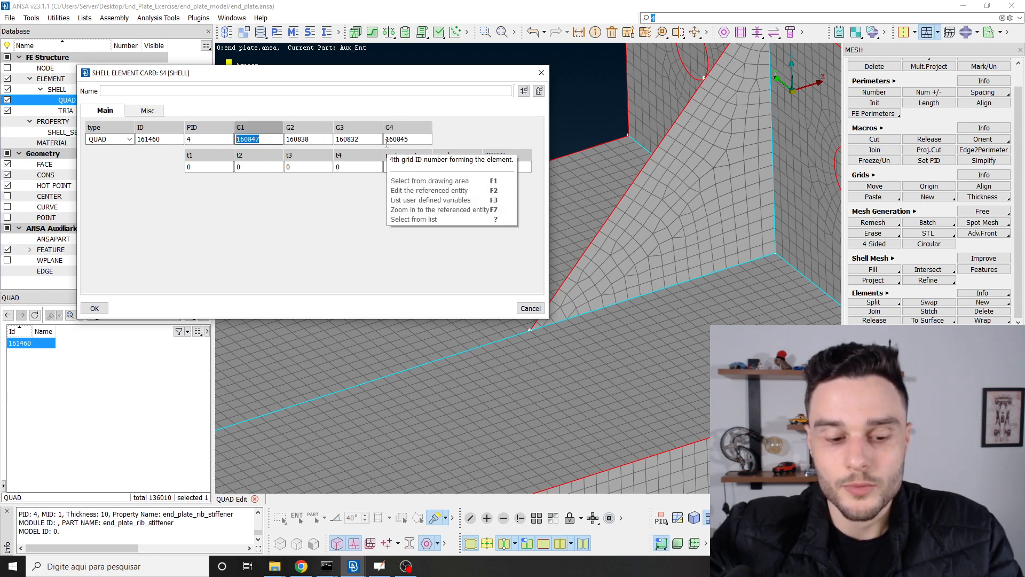
key("F2")
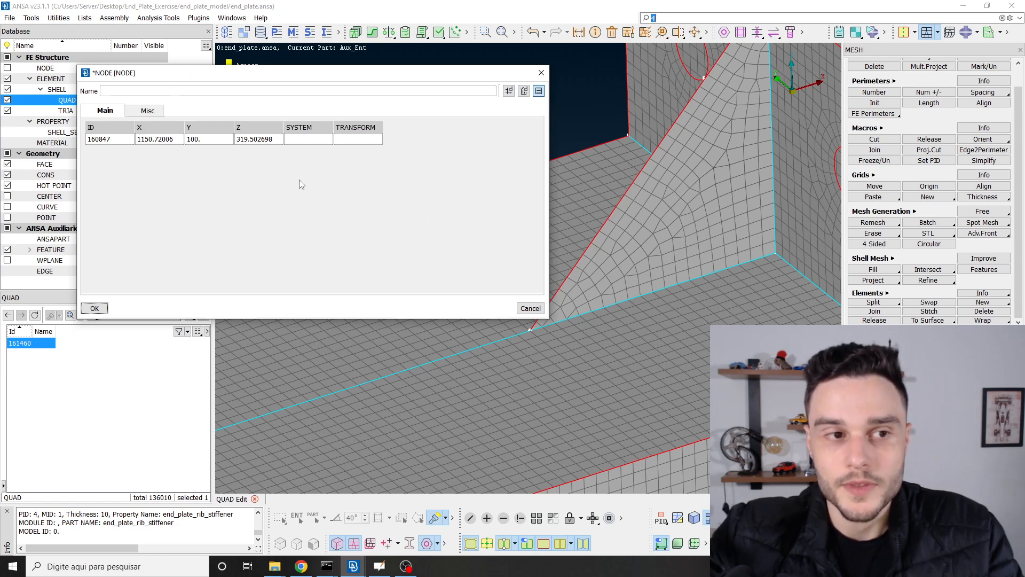
double_click(113, 139)
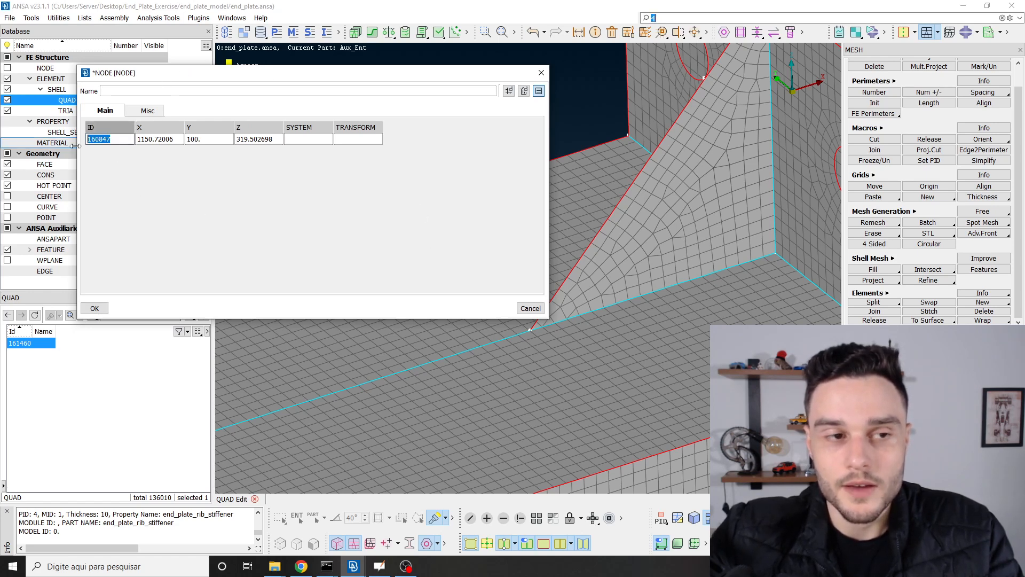
left_click(177, 139)
left_click(215, 140)
left_click(276, 140)
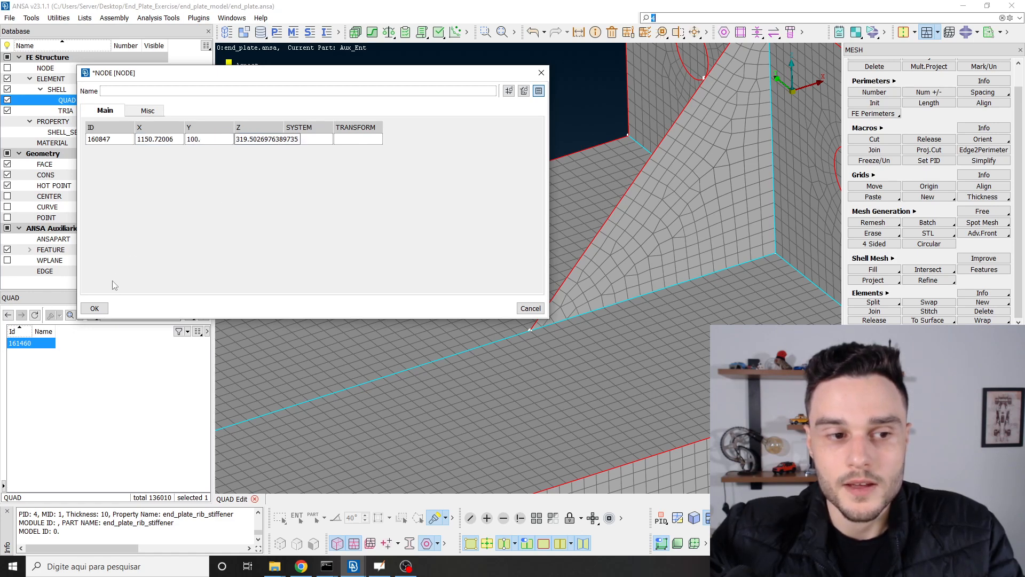
left_click(97, 309)
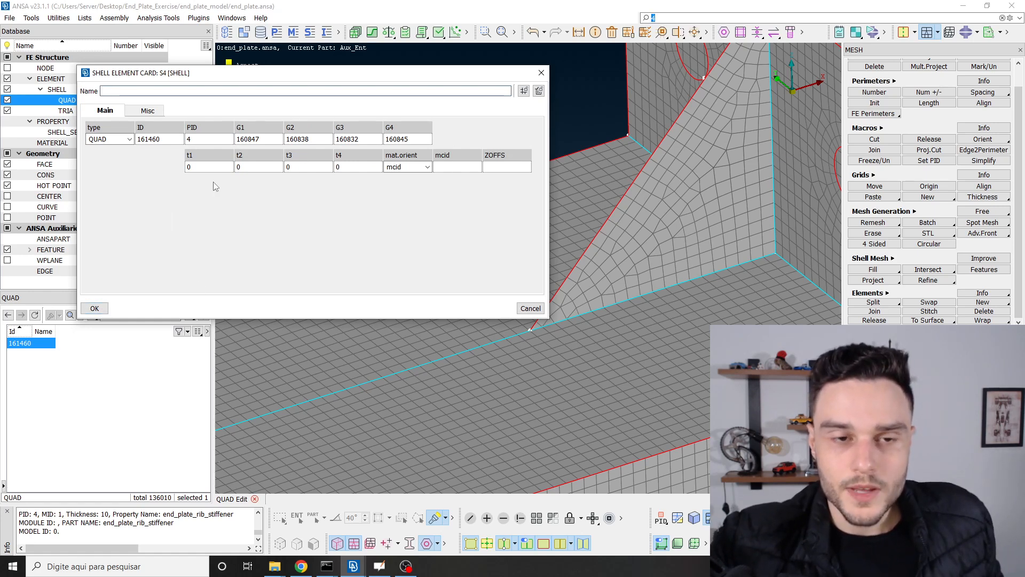
Step: Examine the nodal thickness fields, such as t1 and t3, in the shell element card
left_click(218, 168)
key("Tab")
left_click(297, 170)
left_click(207, 169)
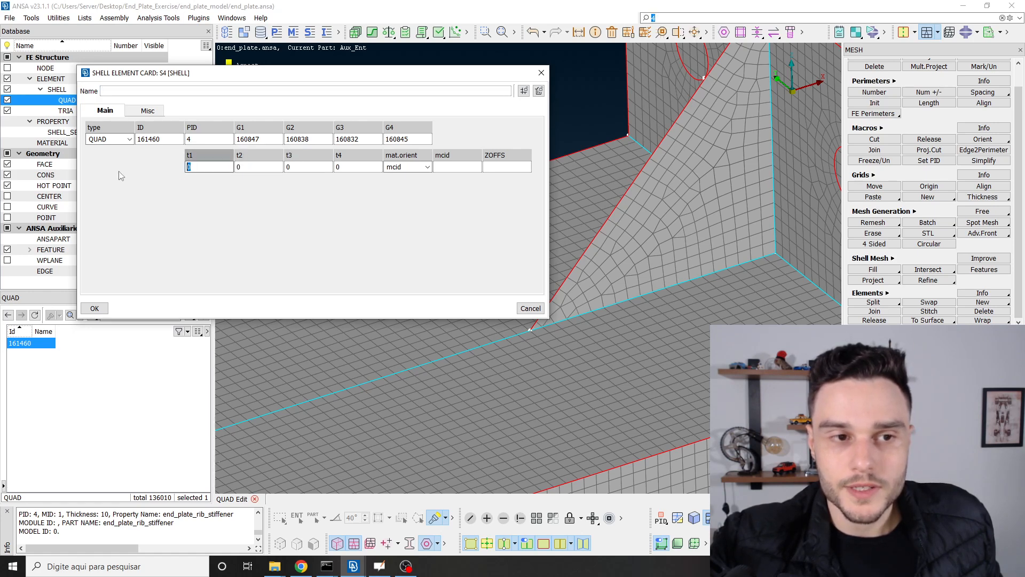
Step: Go through the nodal thickness fields t1 to t4 of the element card one by one, comparing them with the rib stiffener mesh
left_click(267, 168)
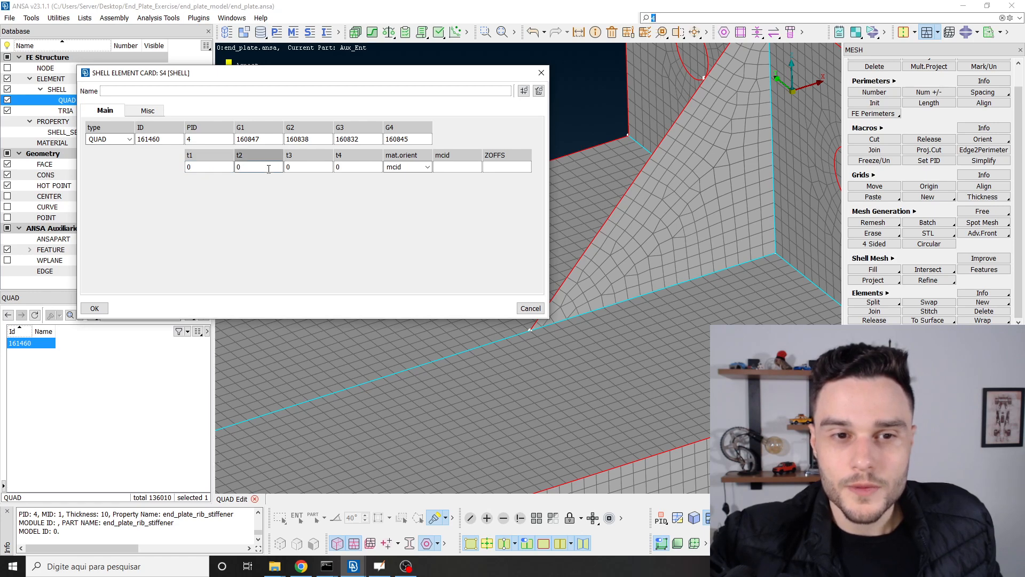
left_click(306, 169)
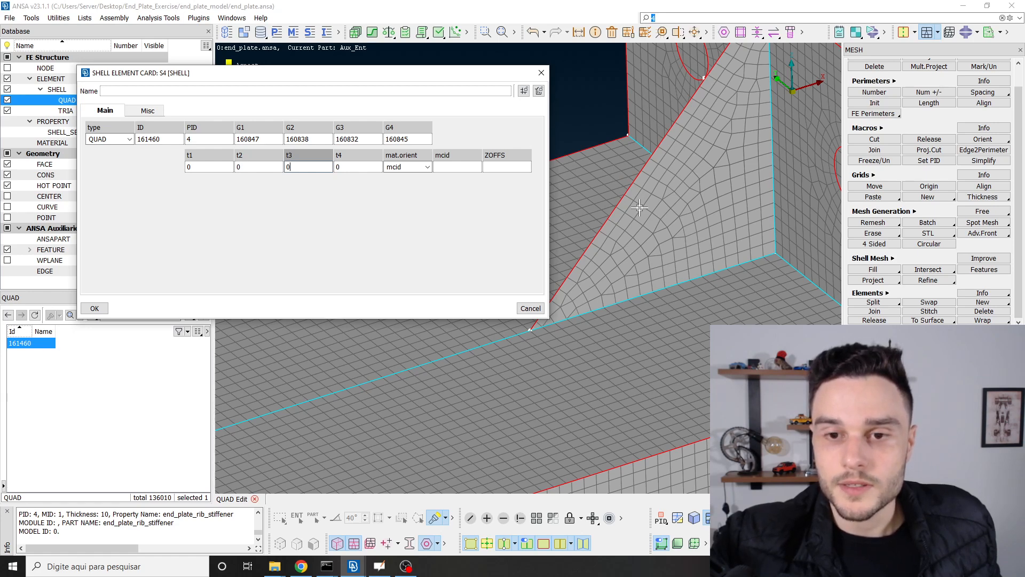
scroll(639, 208, "up", 5)
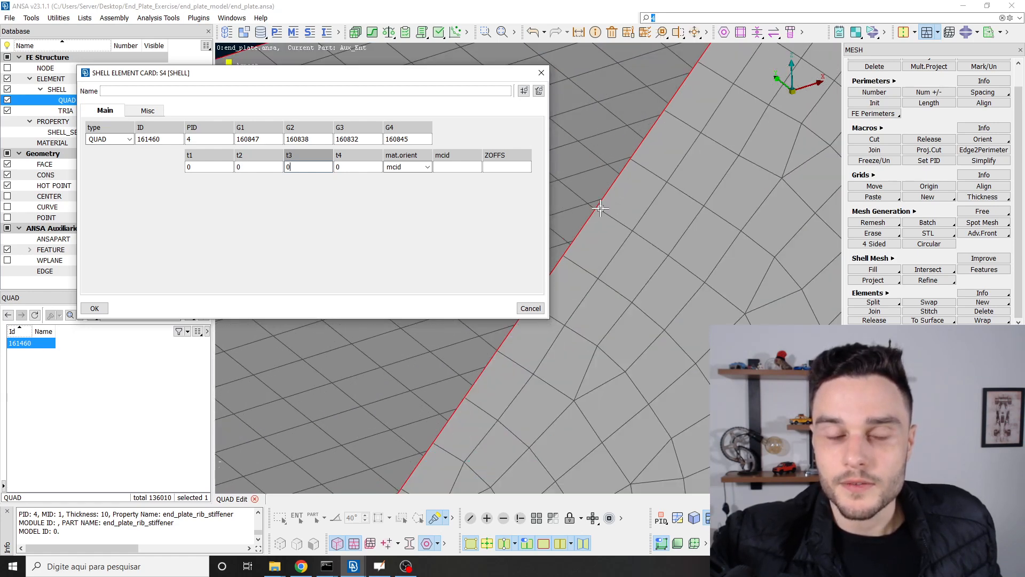
left_click(188, 169)
left_click(251, 167)
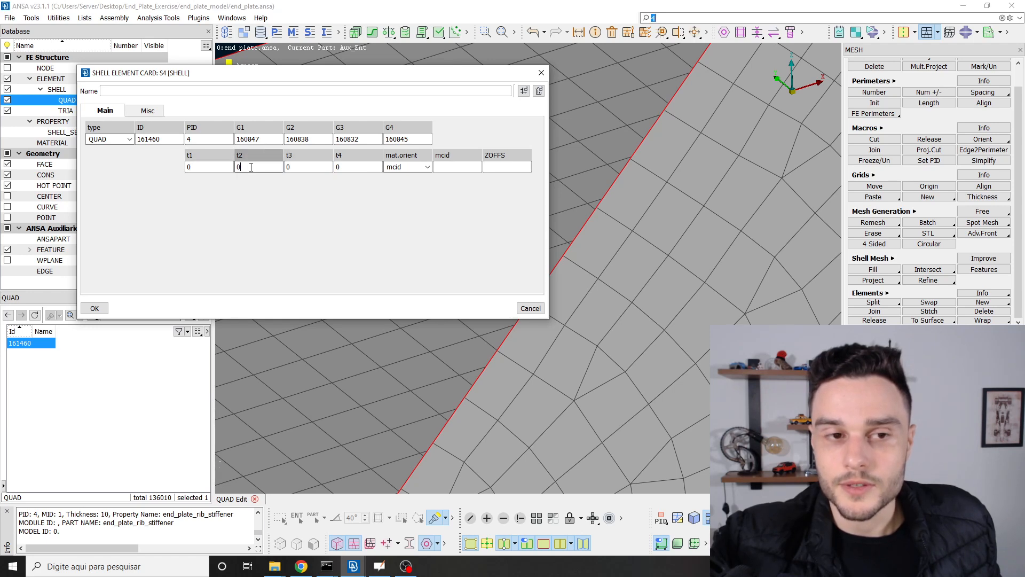
left_click(225, 167)
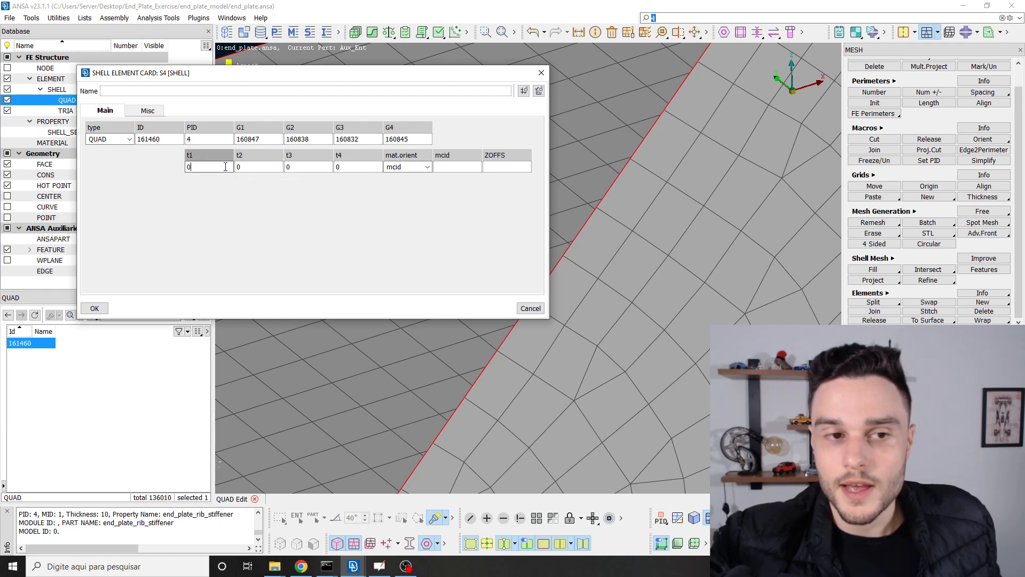
left_click(262, 167)
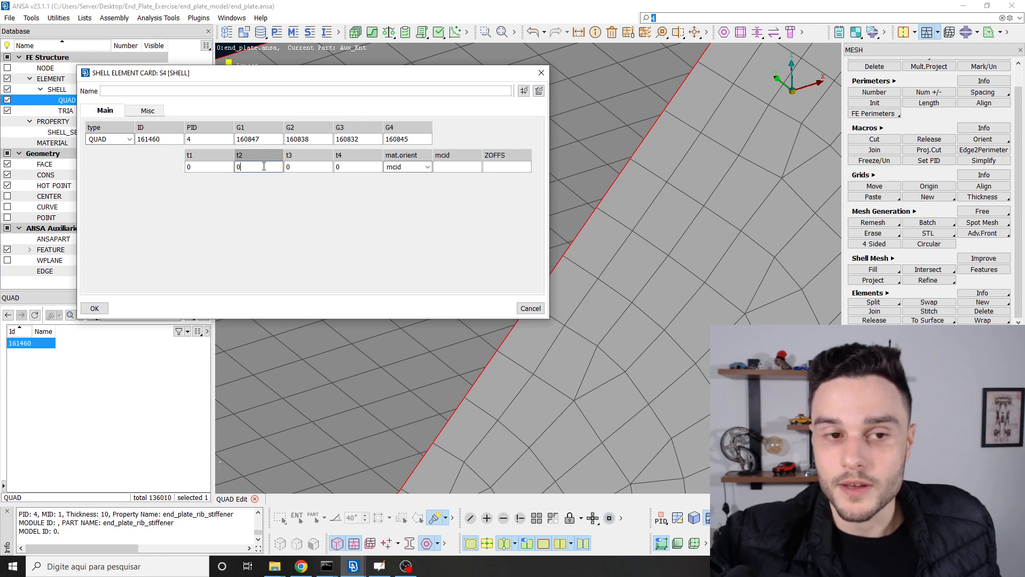
left_click(200, 168)
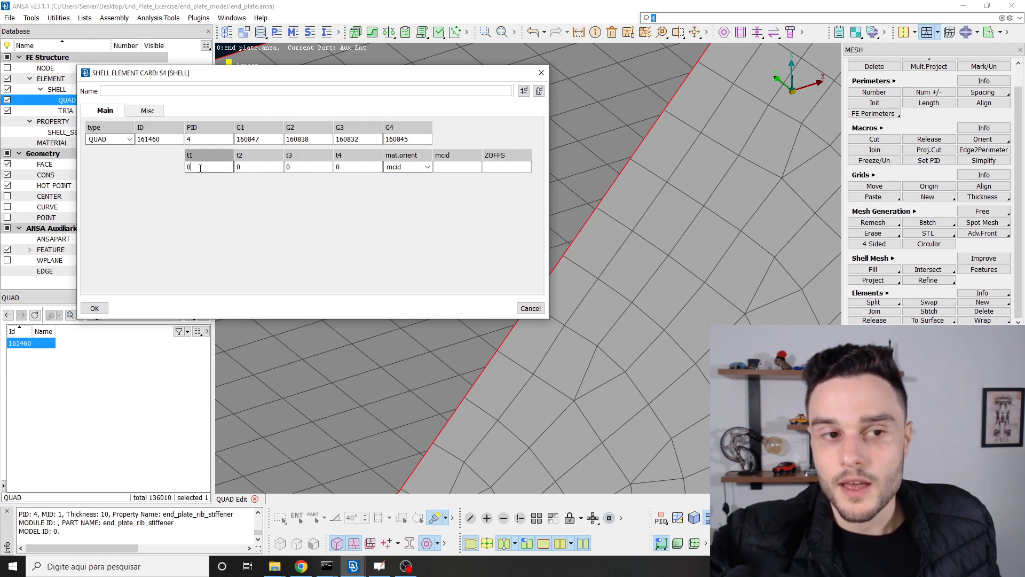
left_click(253, 167)
left_click(302, 167)
left_click(347, 168)
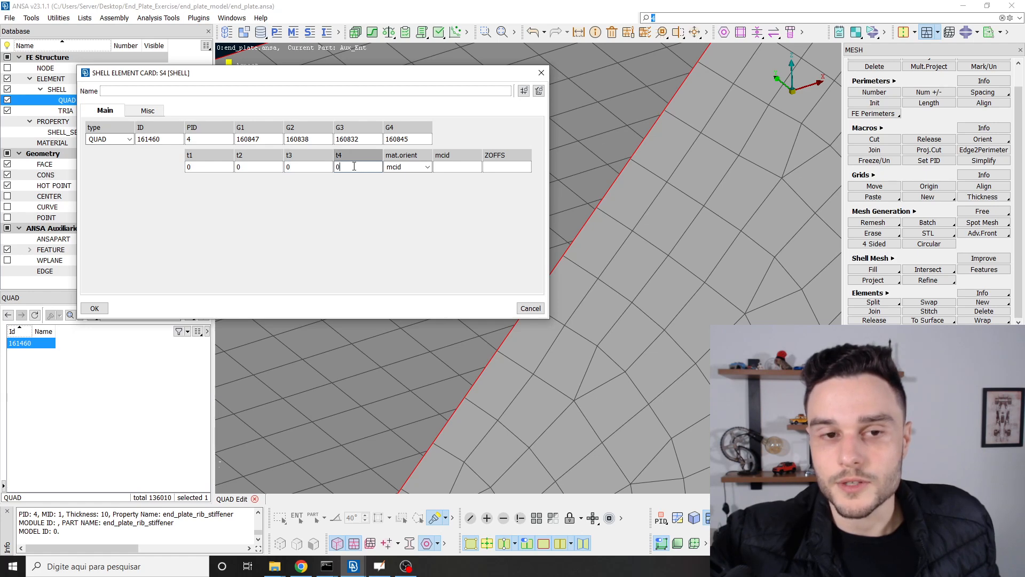
scroll(652, 278, "down", 3)
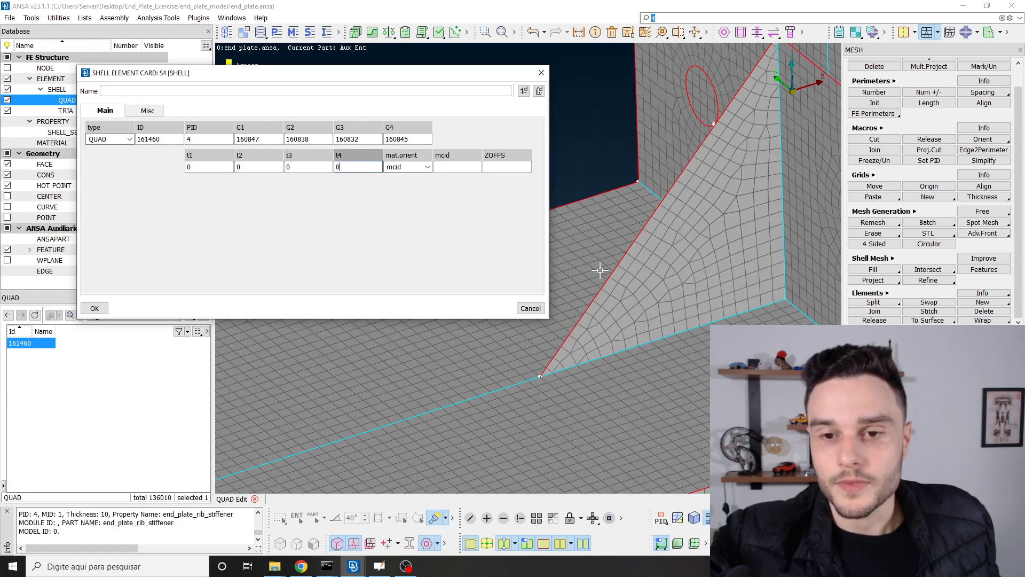
scroll(600, 271, "up", 3)
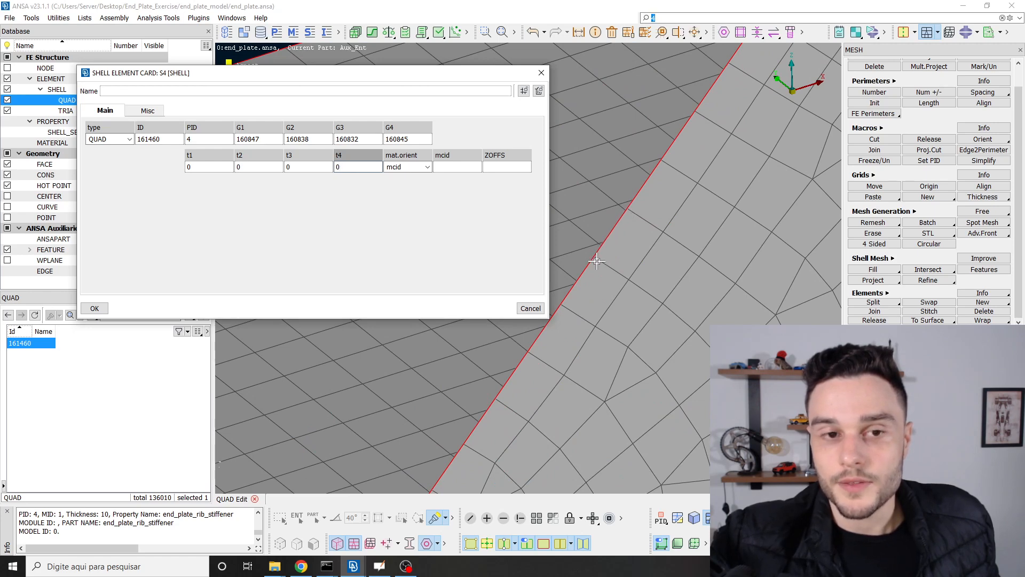
scroll(597, 261, "down", 3)
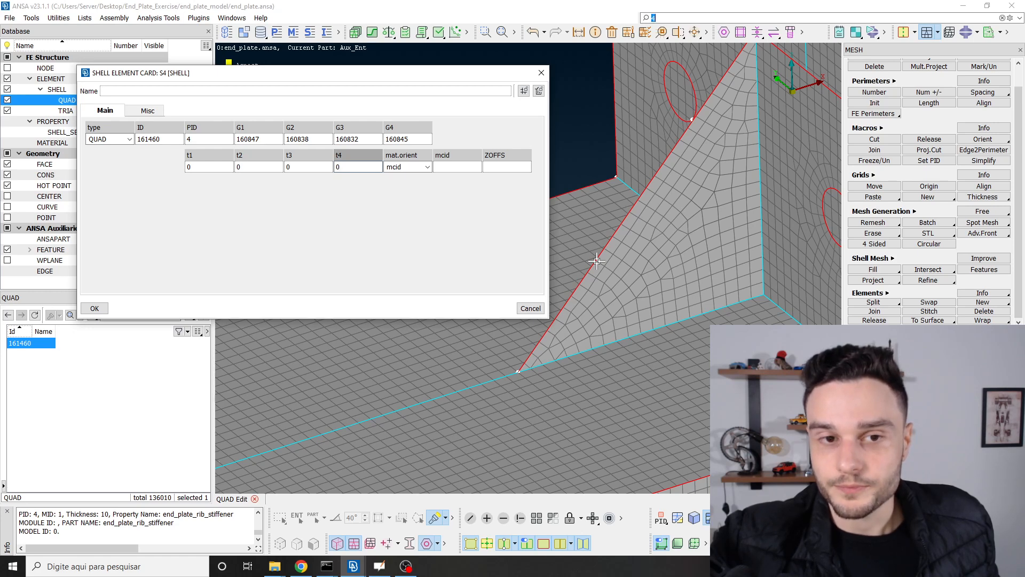
left_click(367, 226)
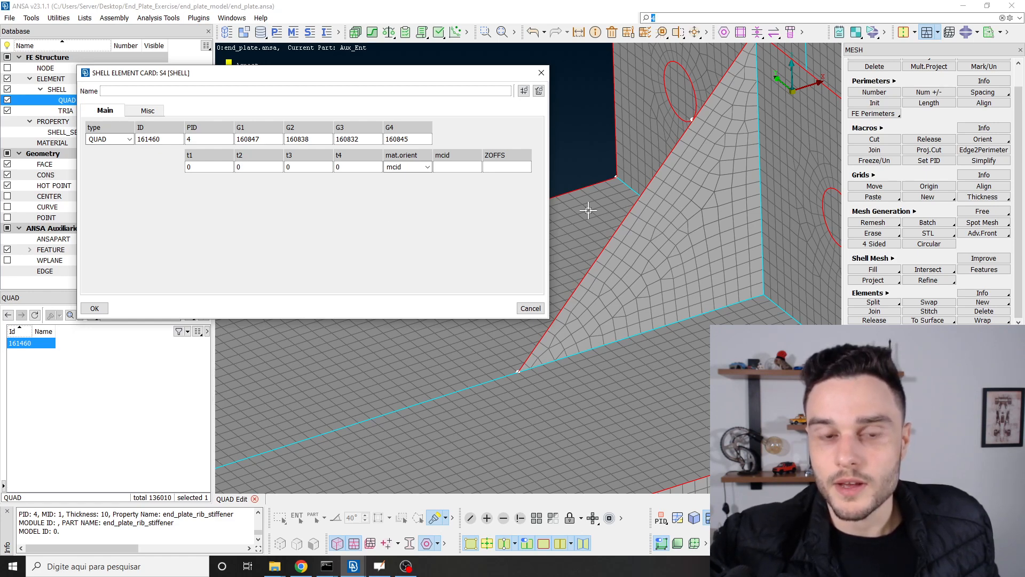
Step: Open the shell section referenced by the element's PID, examine its thickness T, and close both the section and element cards
left_click(201, 167)
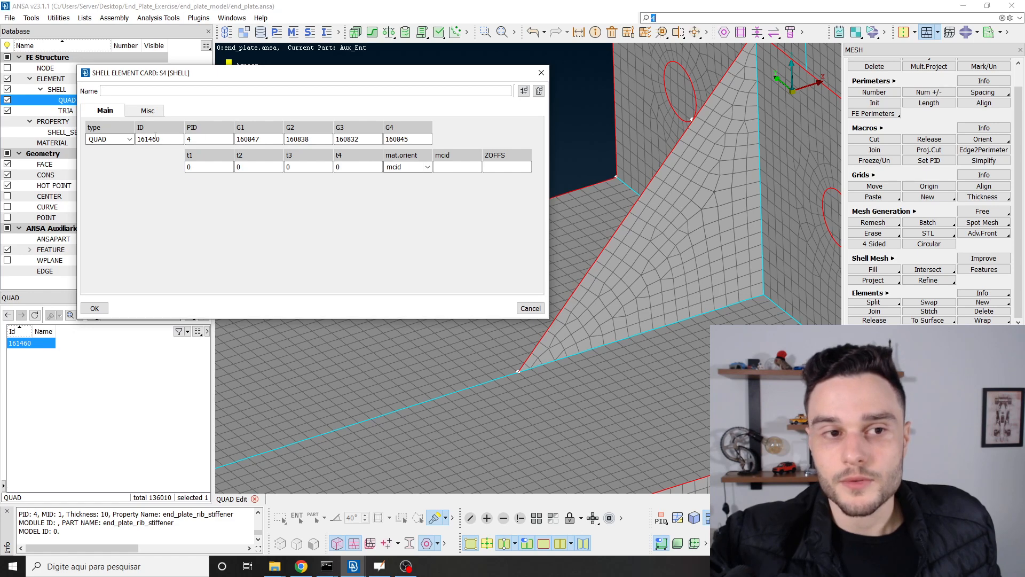
left_click(208, 140)
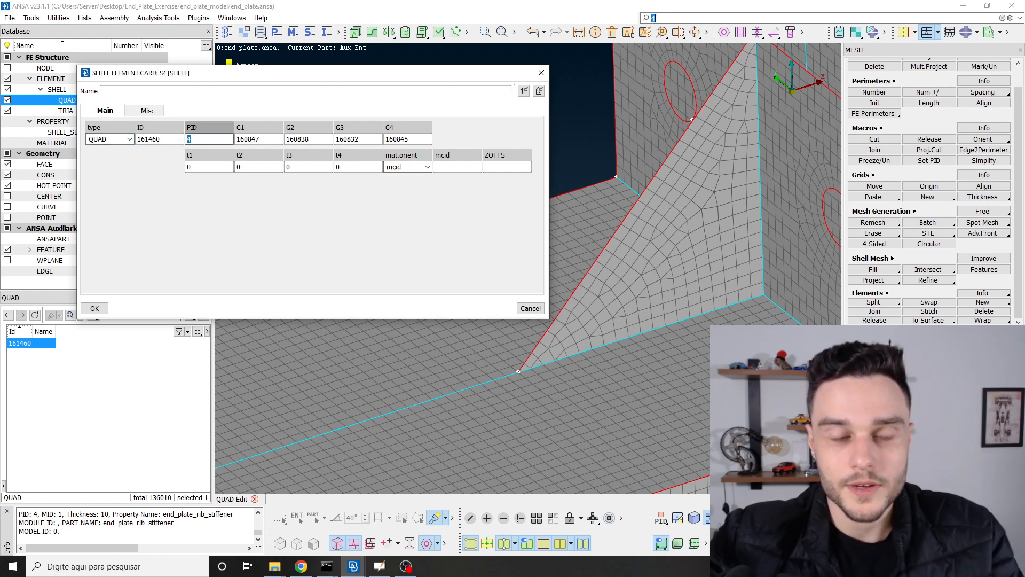
double_click(208, 139)
left_click(119, 167)
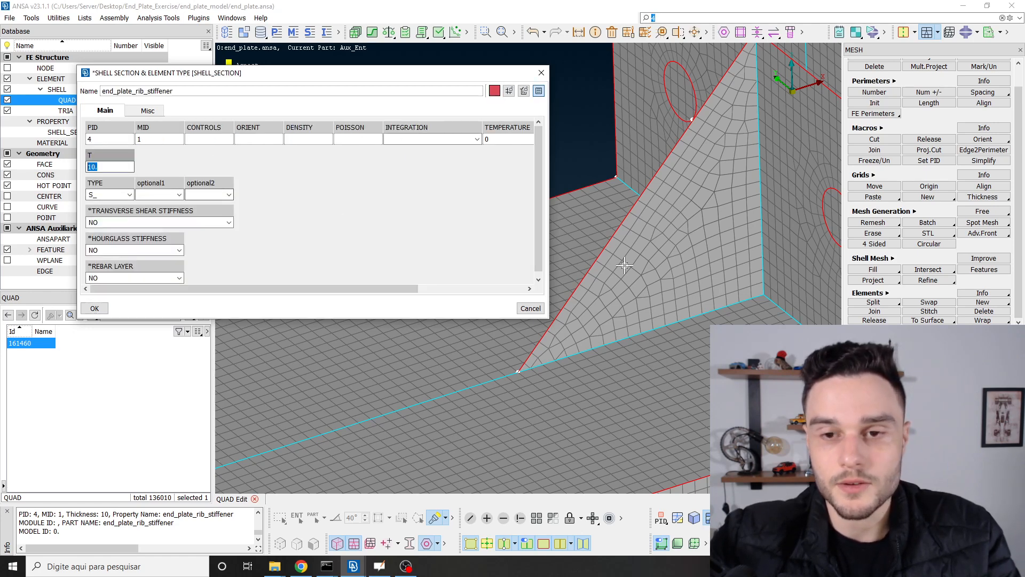
scroll(622, 259, "up", 3)
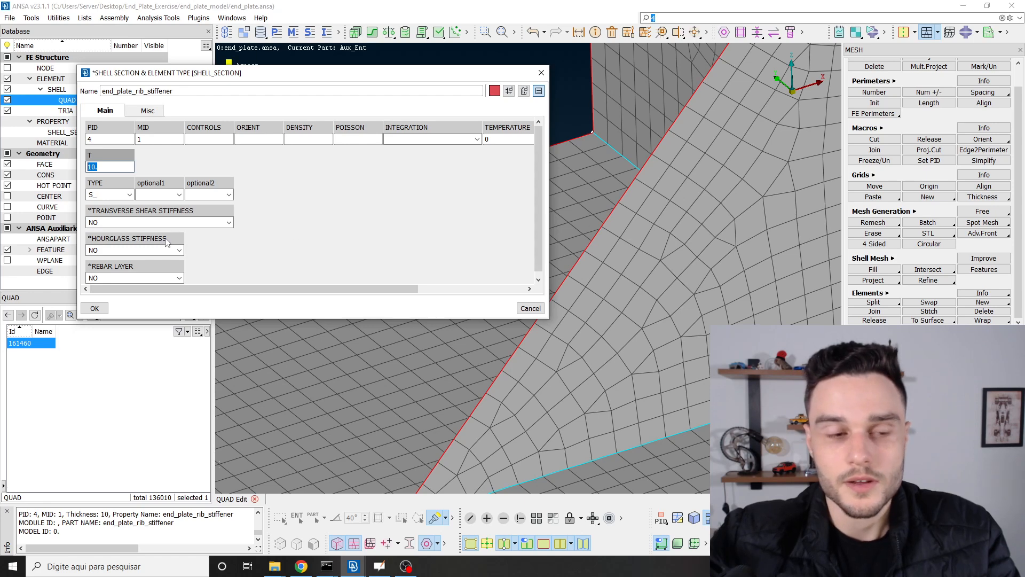
left_click(94, 308)
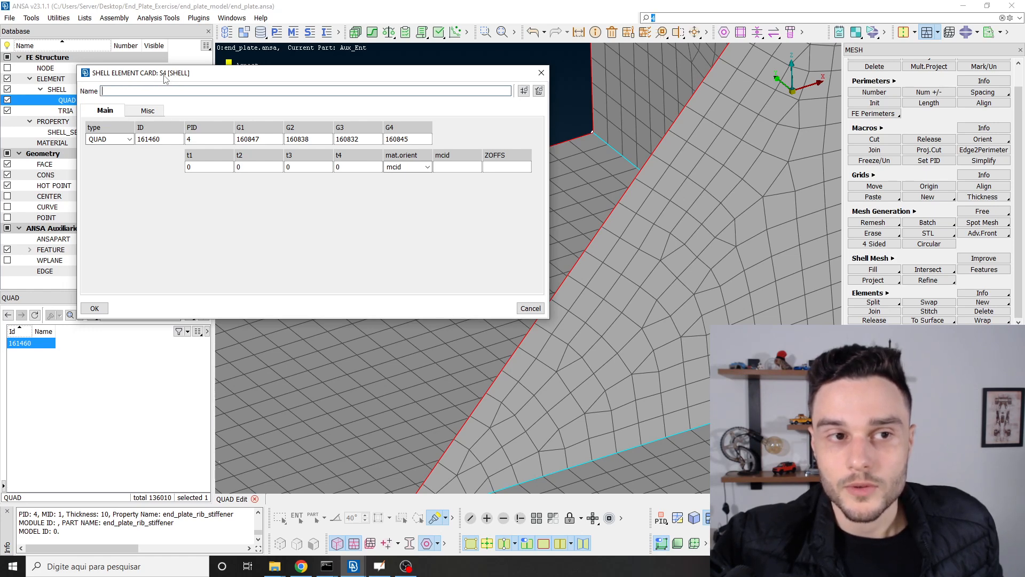
left_click(95, 309)
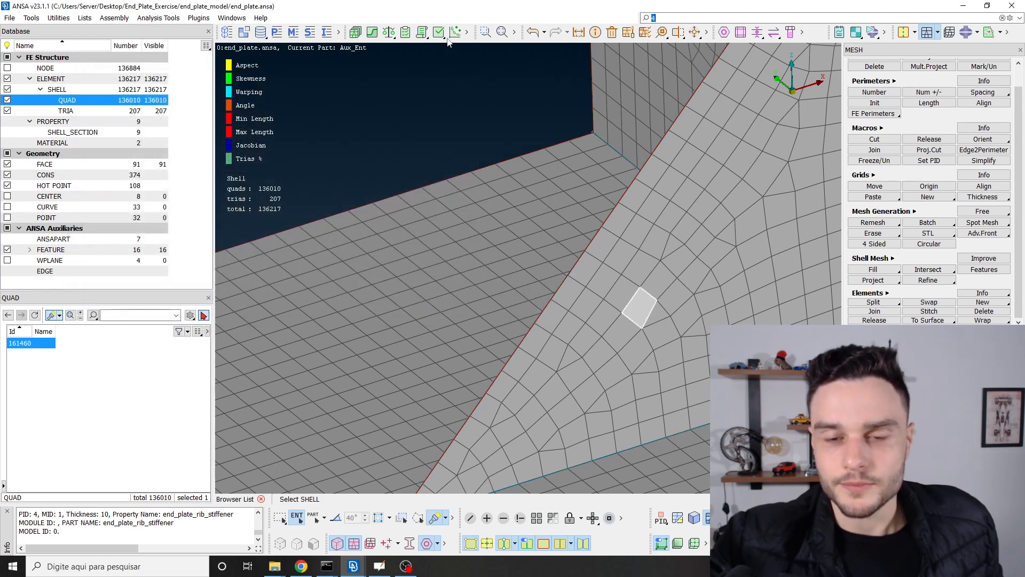
Step: Examine the highlighted quad element and its corner nodes on the triangular rib stiffener from several distances and angles, and end the element selection
scroll(479, 109, "down", 3)
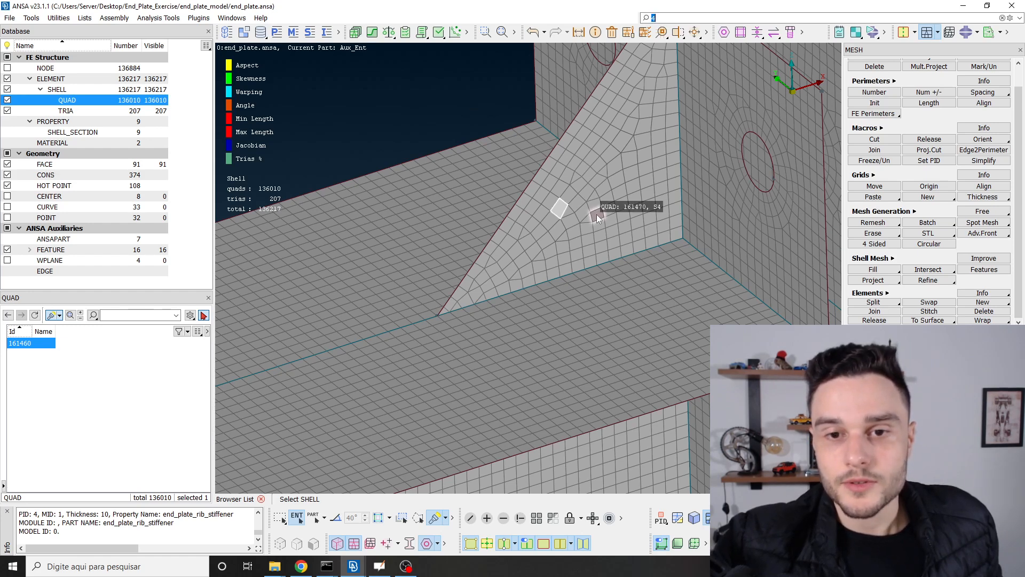
scroll(557, 211, "up", 5)
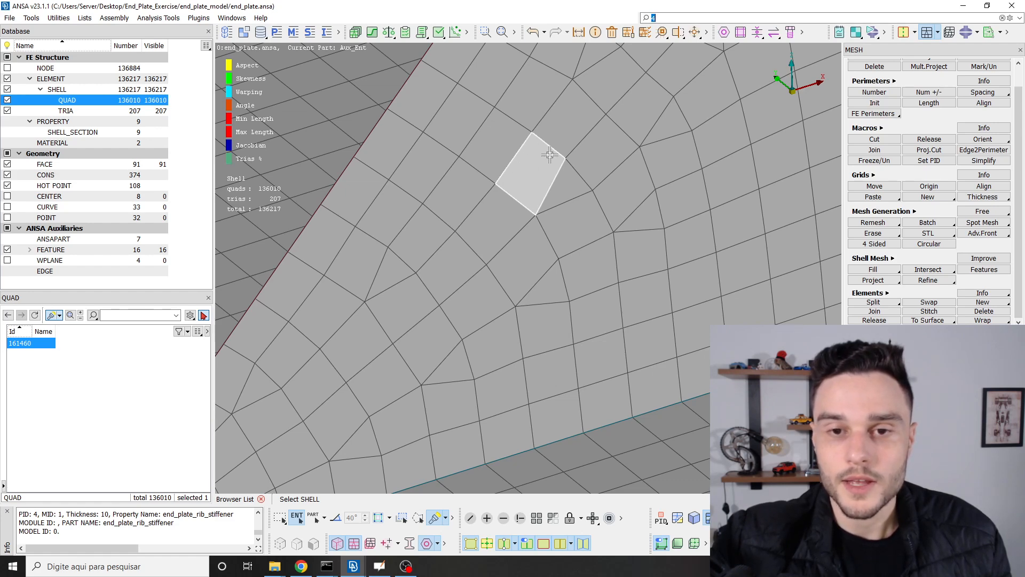
scroll(538, 198, "down", 3)
left_click_drag(538, 198, 517, 177, "ctrl")
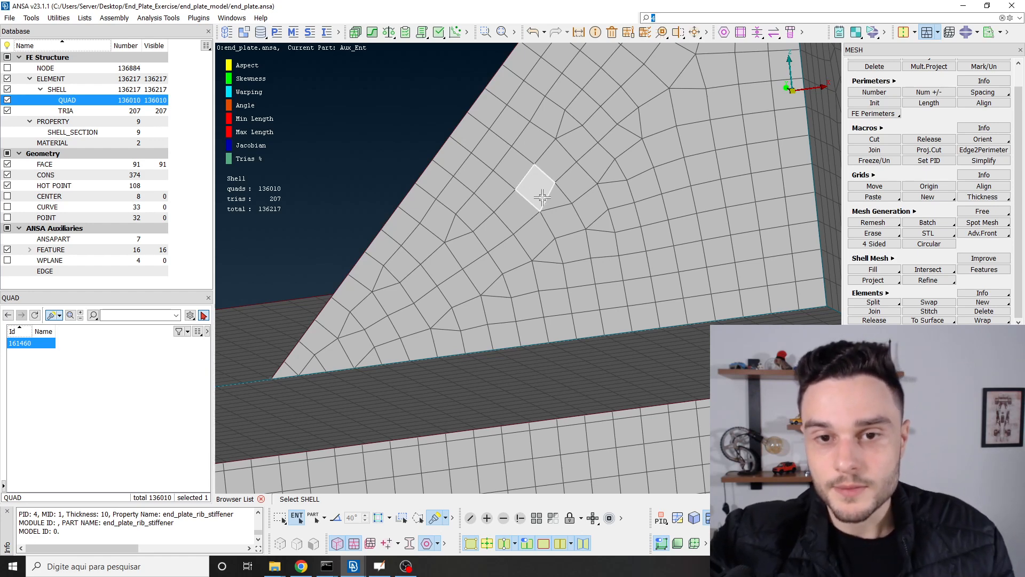
scroll(538, 182, "up", 3)
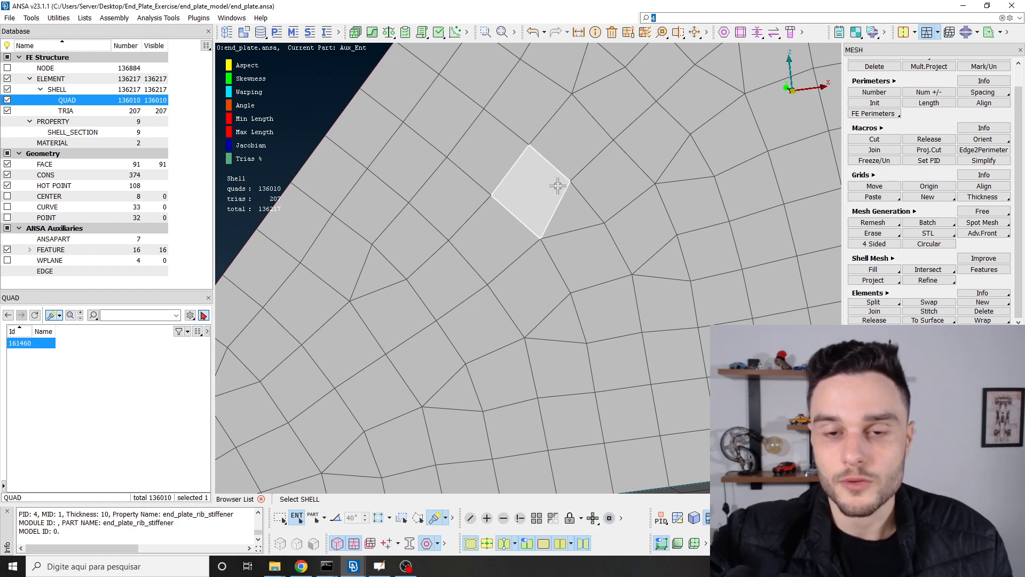
scroll(536, 231, "down", 3)
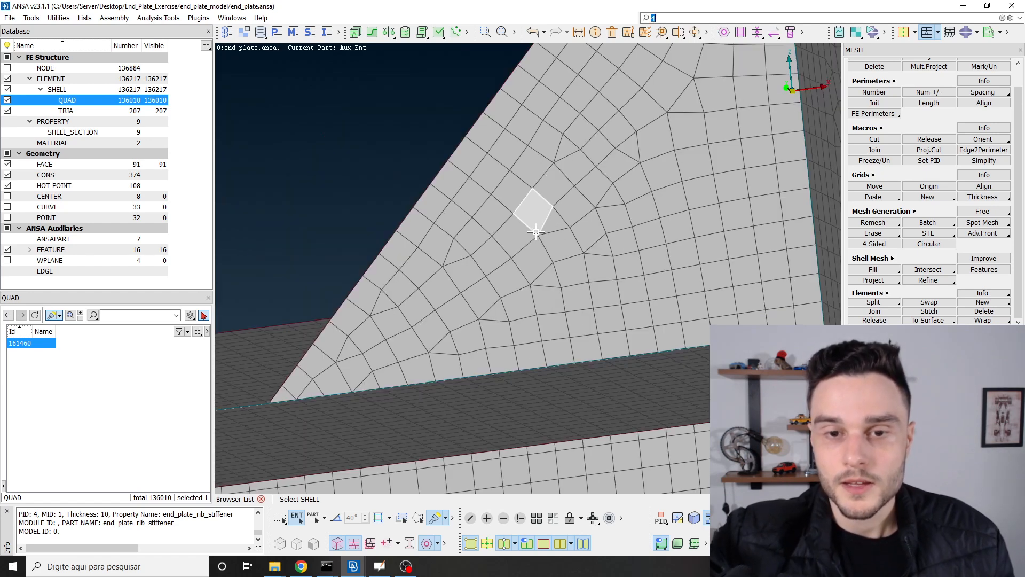
scroll(540, 218, "up", 3)
left_click_drag(540, 224, 519, 238, "ctrl")
scroll(520, 245, "down", 6)
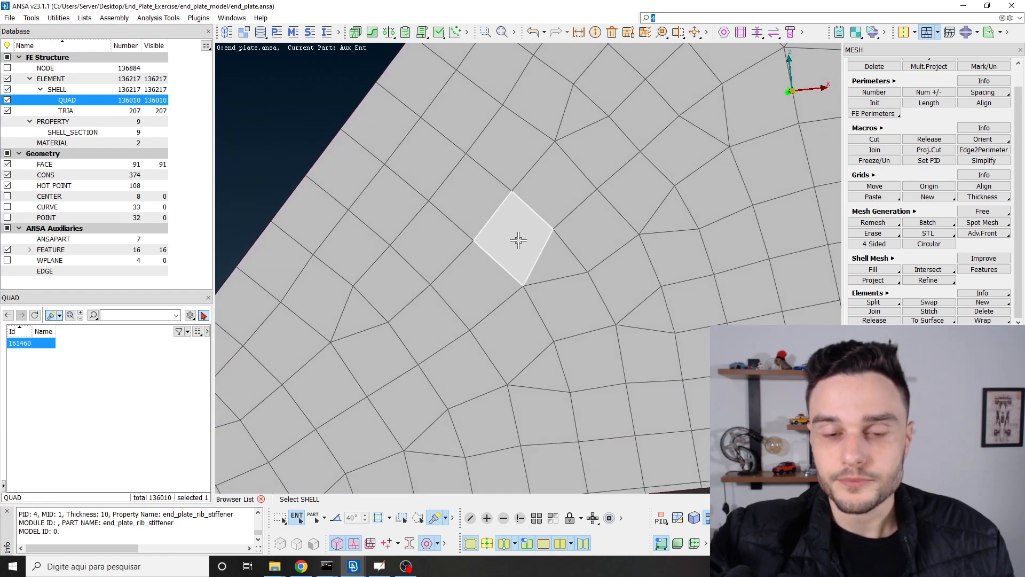
scroll(525, 263, "up", 6)
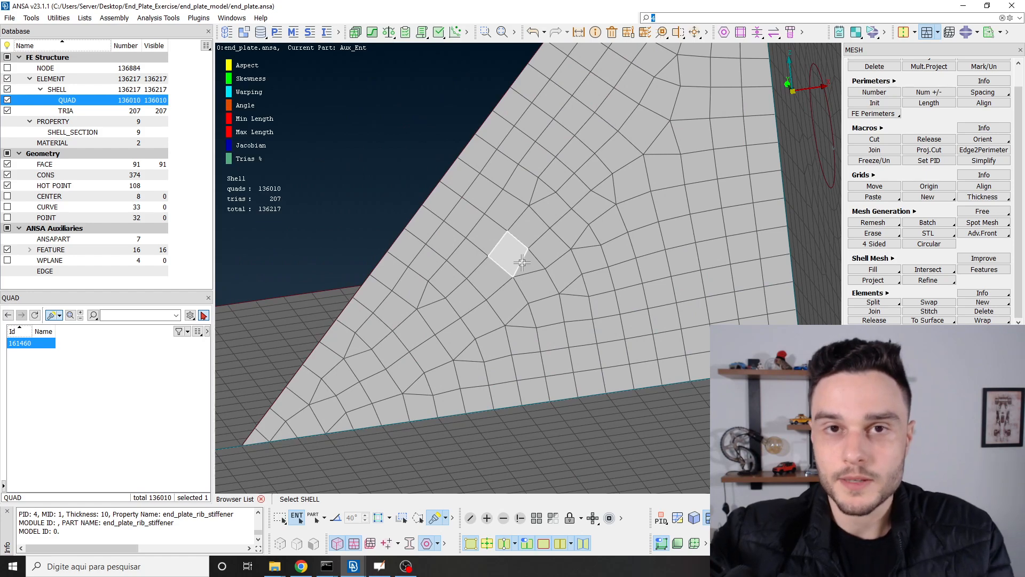
scroll(520, 259, "down", 5)
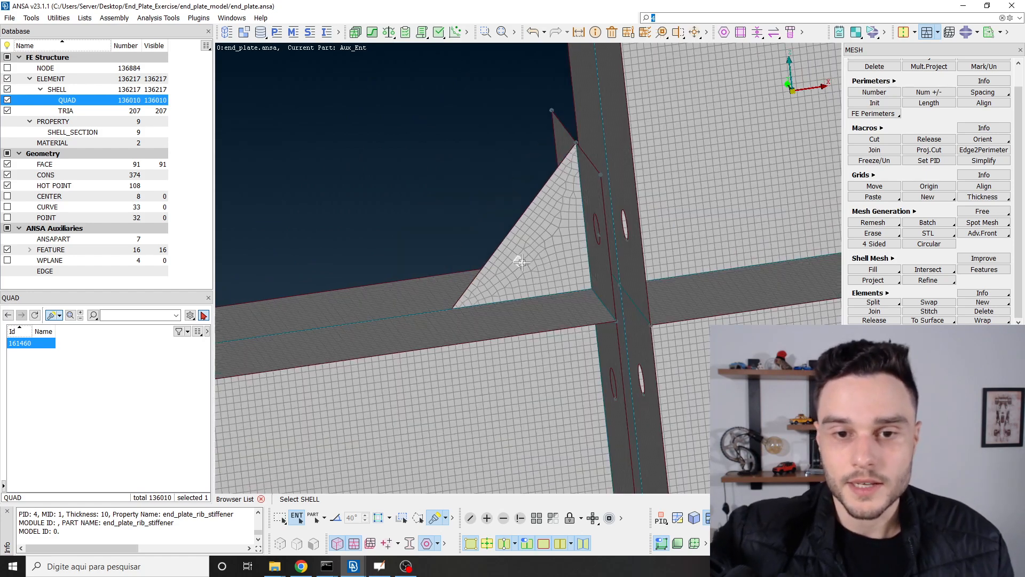
scroll(529, 246, "up", 2)
left_click_drag(528, 246, 569, 255, "ctrl")
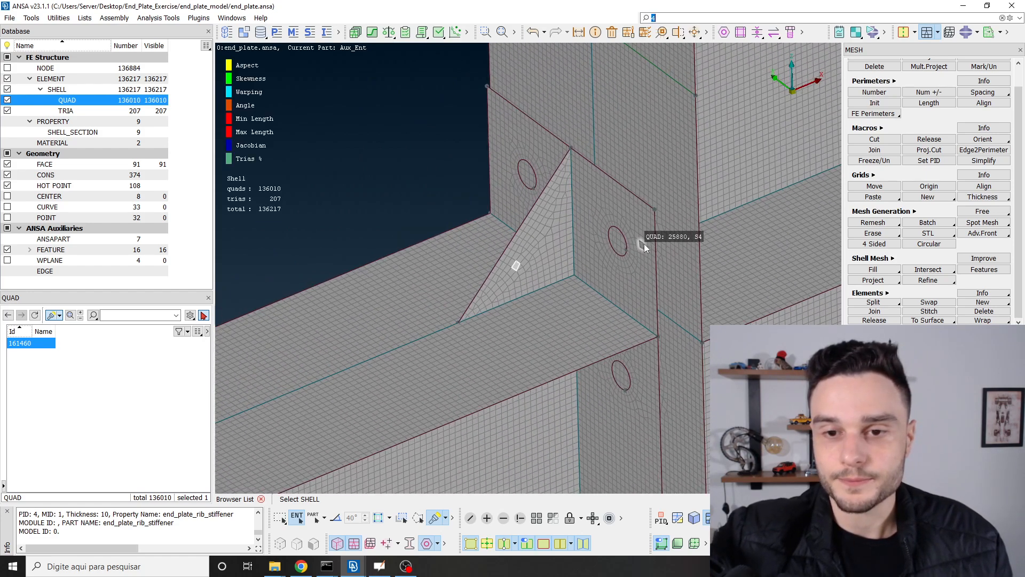
middle_click(569, 252)
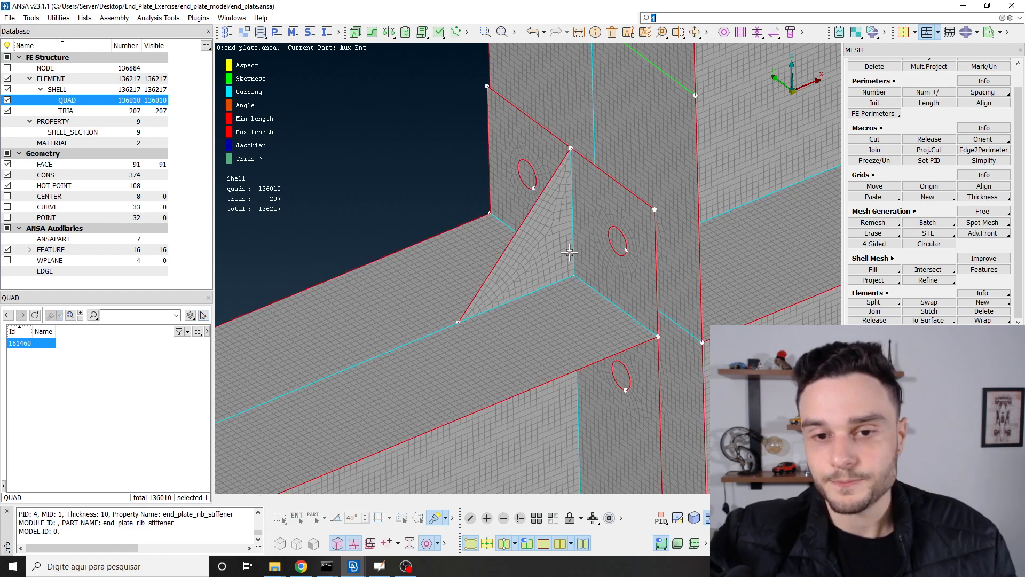
Step: Browse the model's properties and list its defined materials in the database
scroll(569, 252, "down", 3)
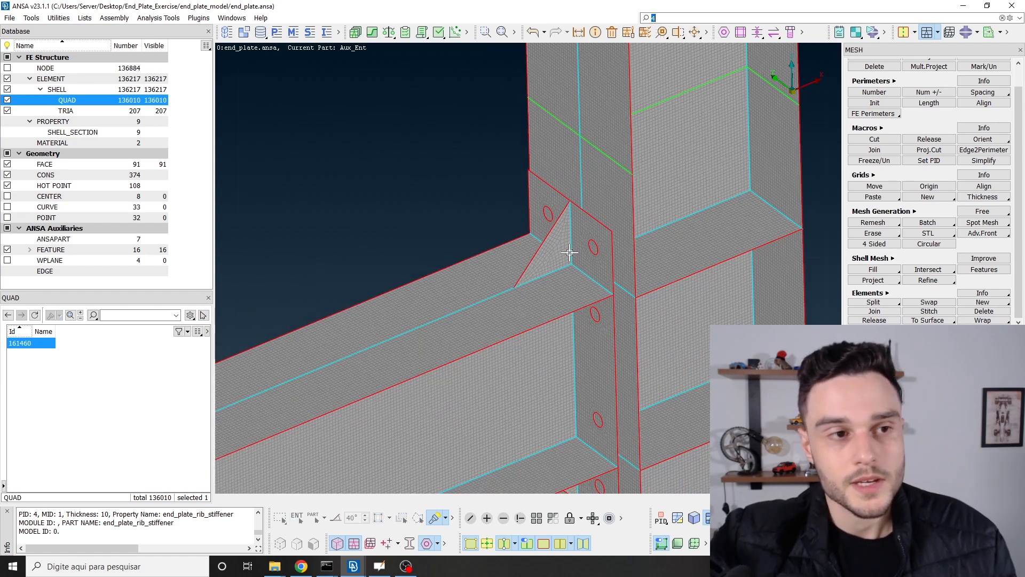
left_click(53, 122)
left_click(54, 143)
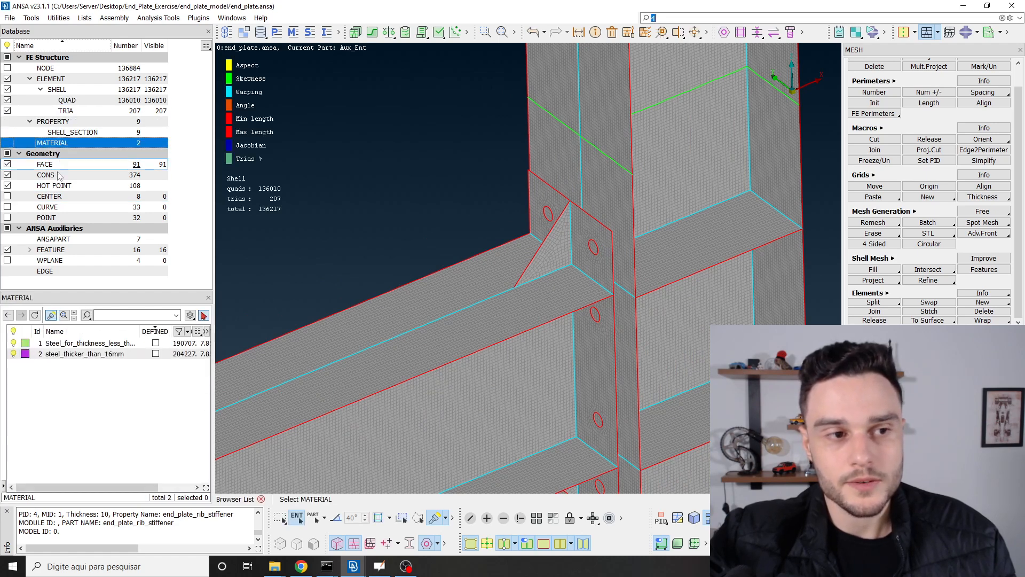
Step: List the EDGE entities and pick a small patch of mesh edges on the beam's top flange to examine them
left_click(45, 272)
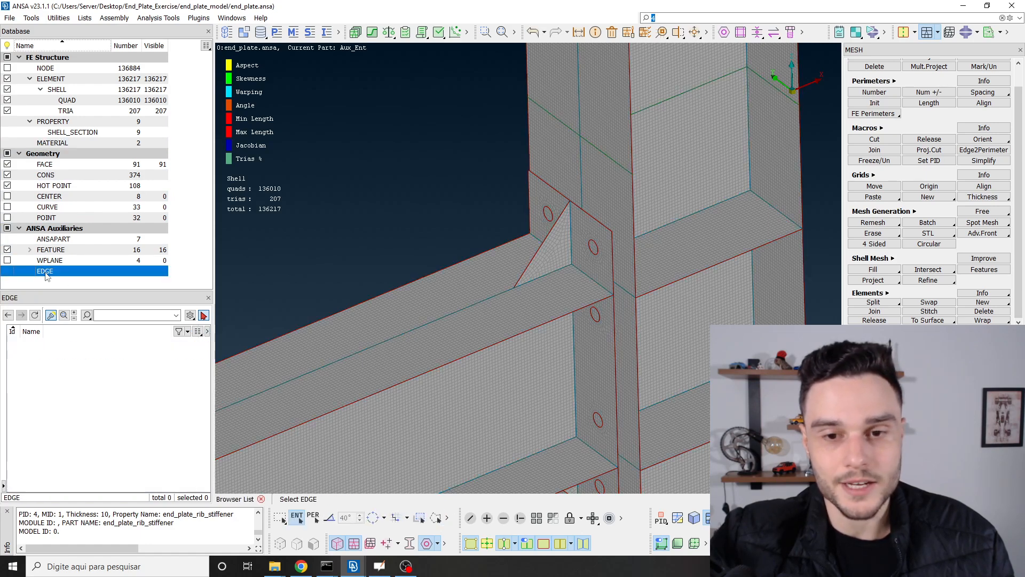
scroll(507, 115, "down", 3)
scroll(401, 240, "up", 7)
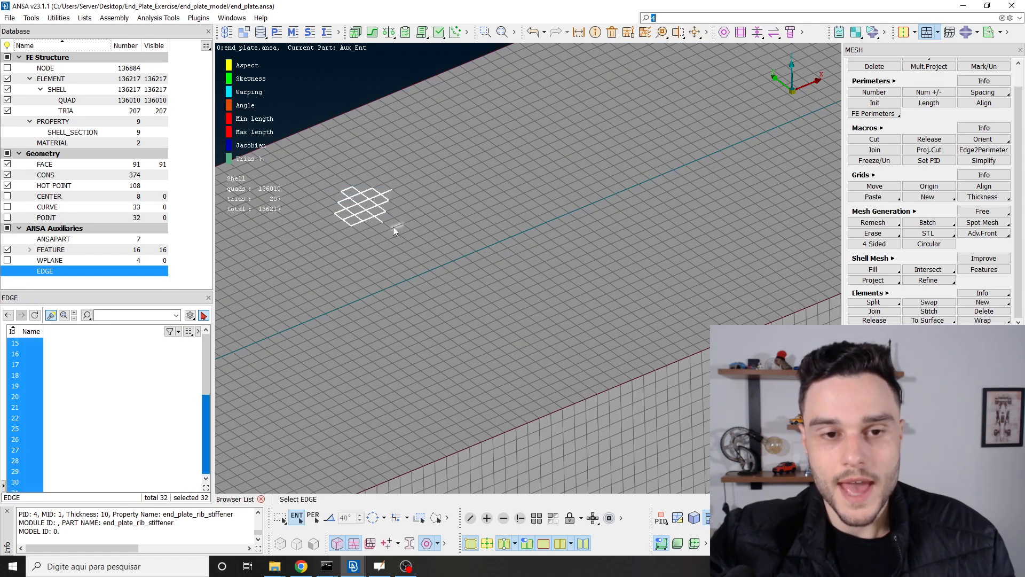
scroll(403, 152, "up", 3)
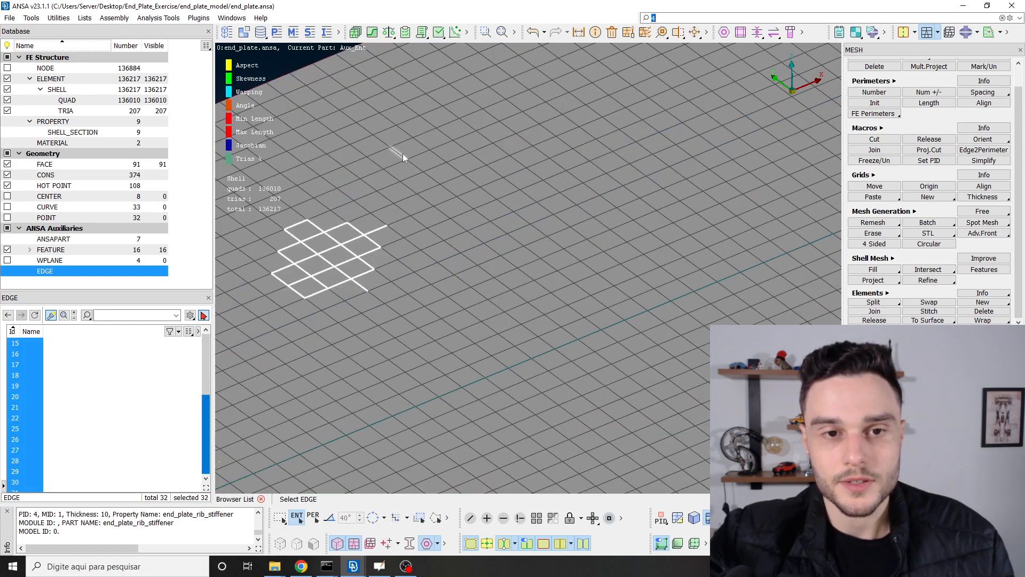
scroll(377, 174, "up", 5)
scroll(413, 153, "down", 6)
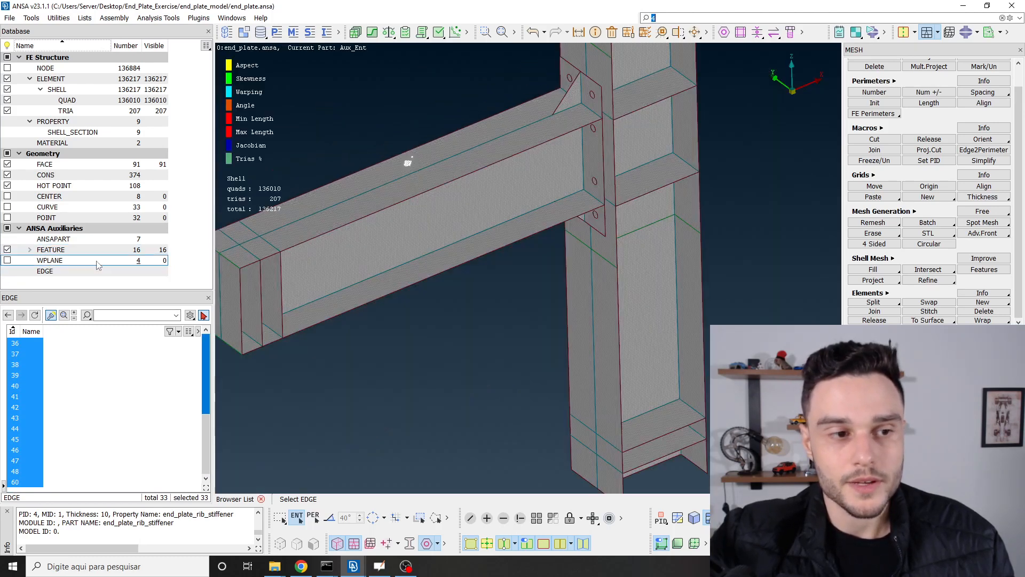
Step: List the model's FEATURE entities and expand them to show the feature types
left_click(51, 249)
left_click(30, 249)
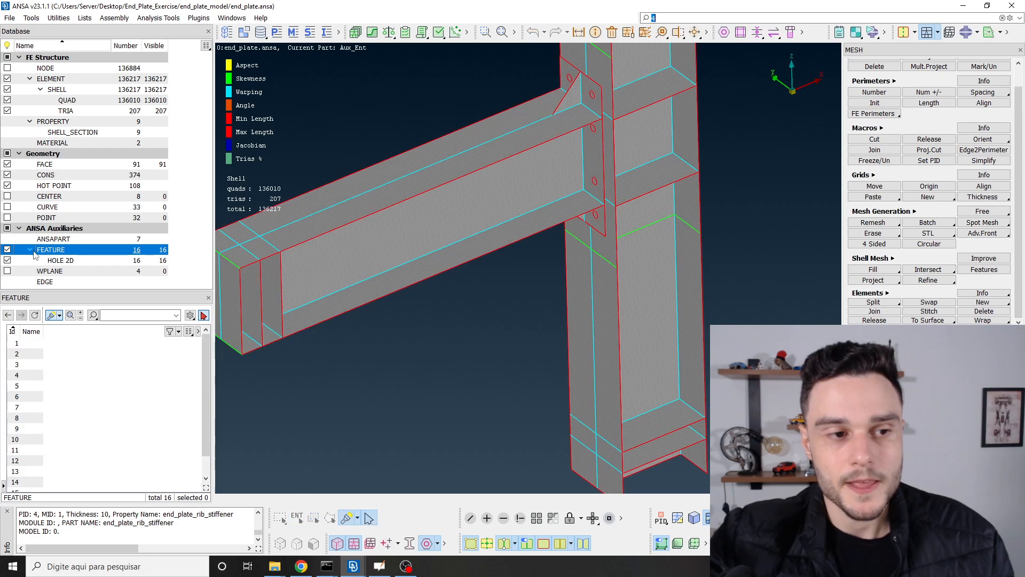
Step: List the model's HOLE 2D features, highlight several of them individually to locate them on the end plate, and clear the selection
left_click(63, 262)
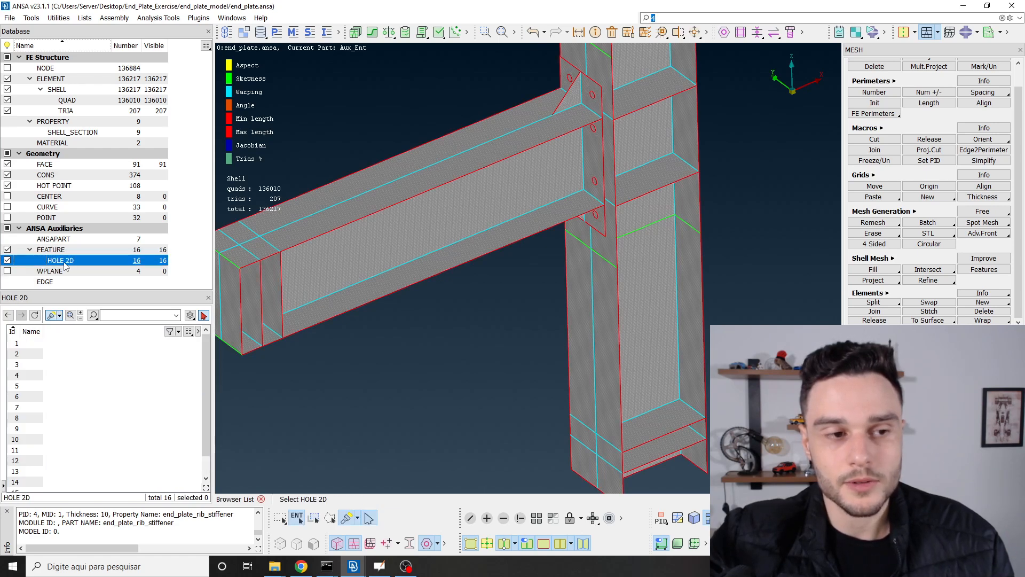
left_click(27, 344)
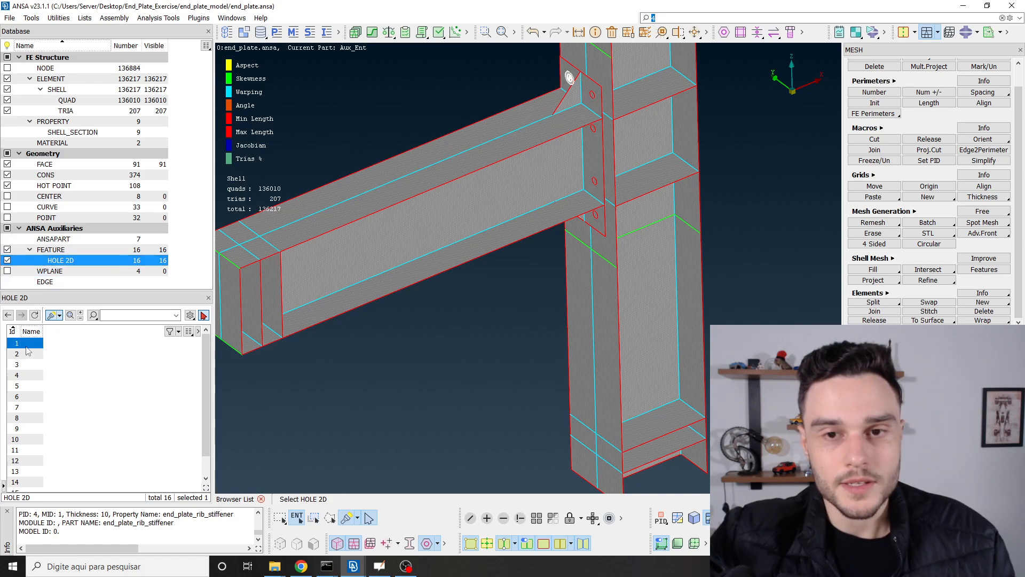
scroll(575, 87, "up", 8)
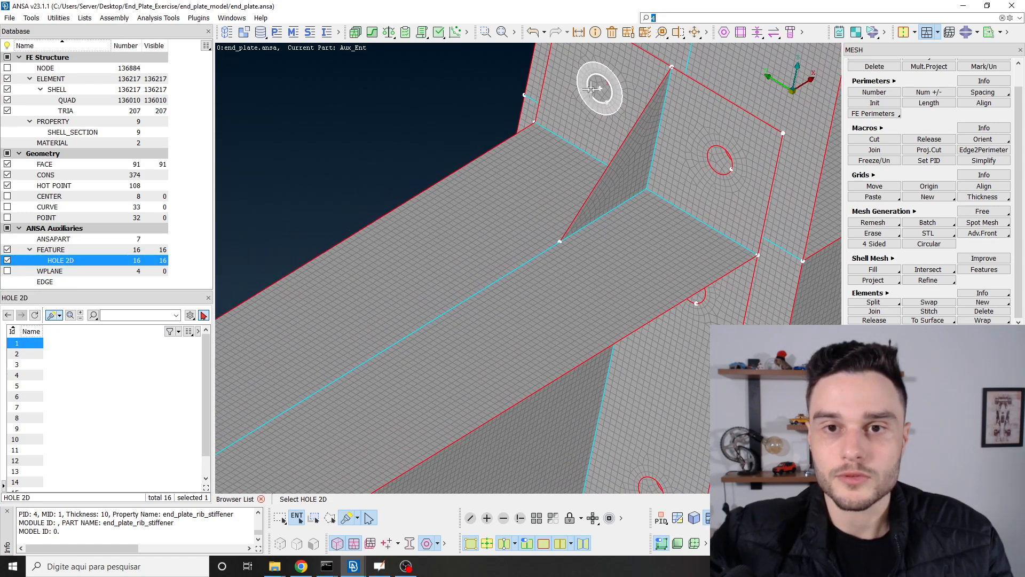
left_click(31, 376)
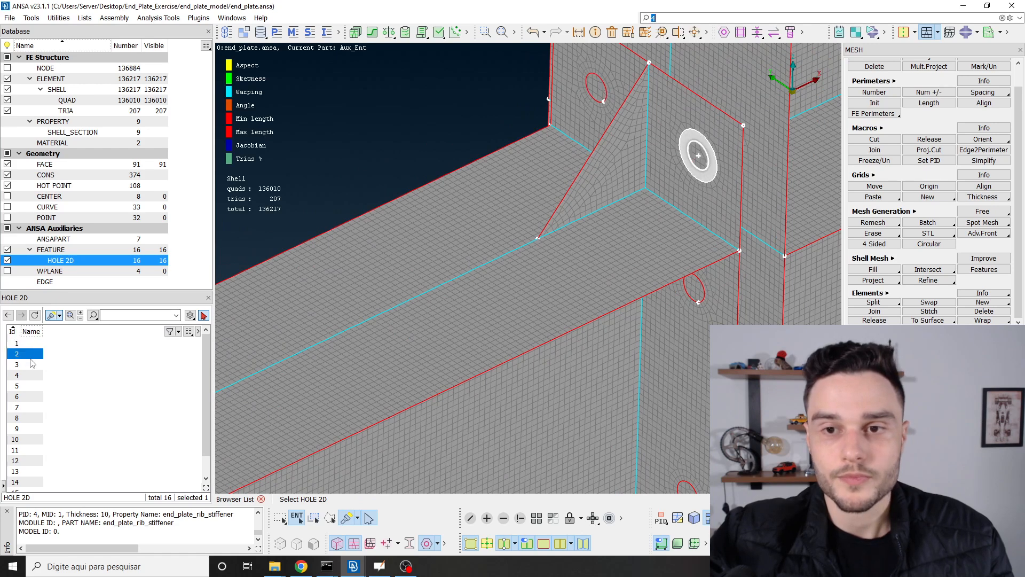
left_click(26, 396)
left_click(95, 401)
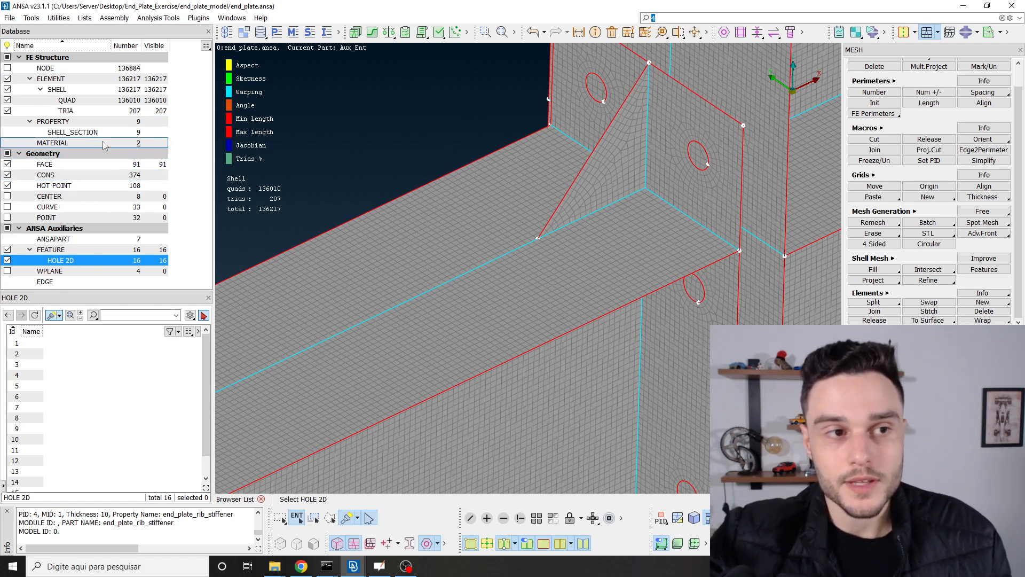
left_click(194, 177)
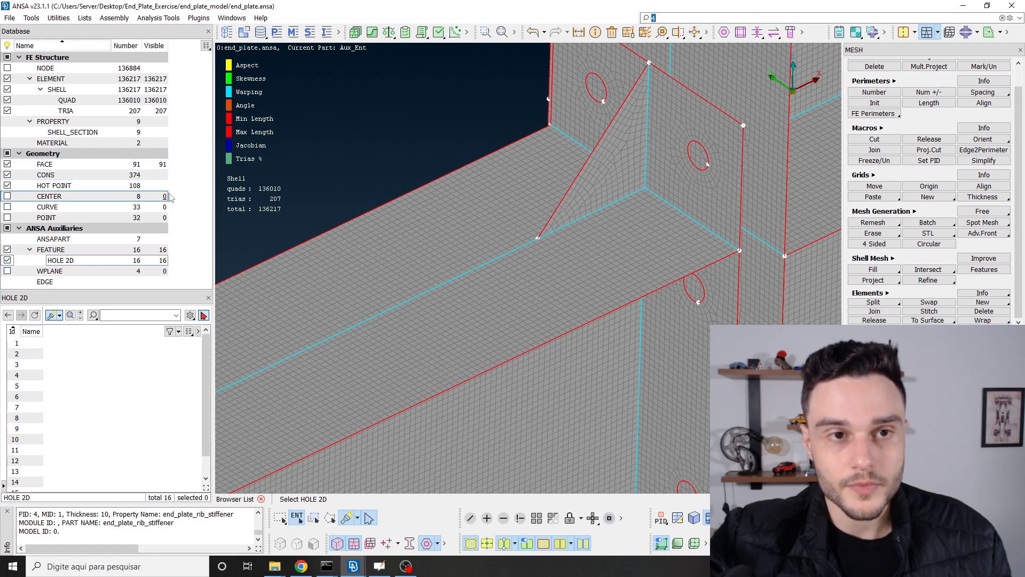
scroll(450, 179, "down", 2)
scroll(583, 174, "down", 2)
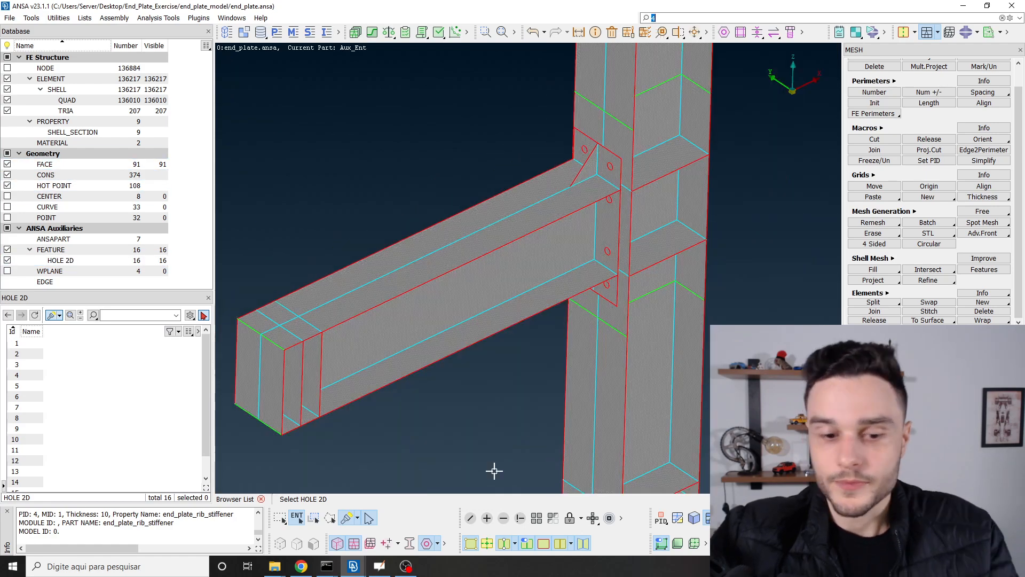
left_click(407, 566)
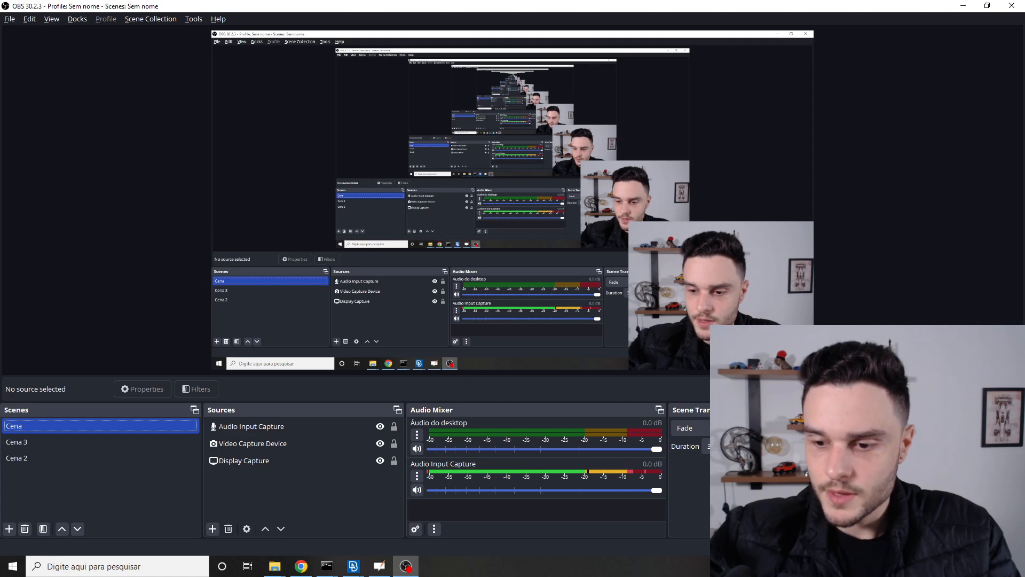
left_click(408, 565)
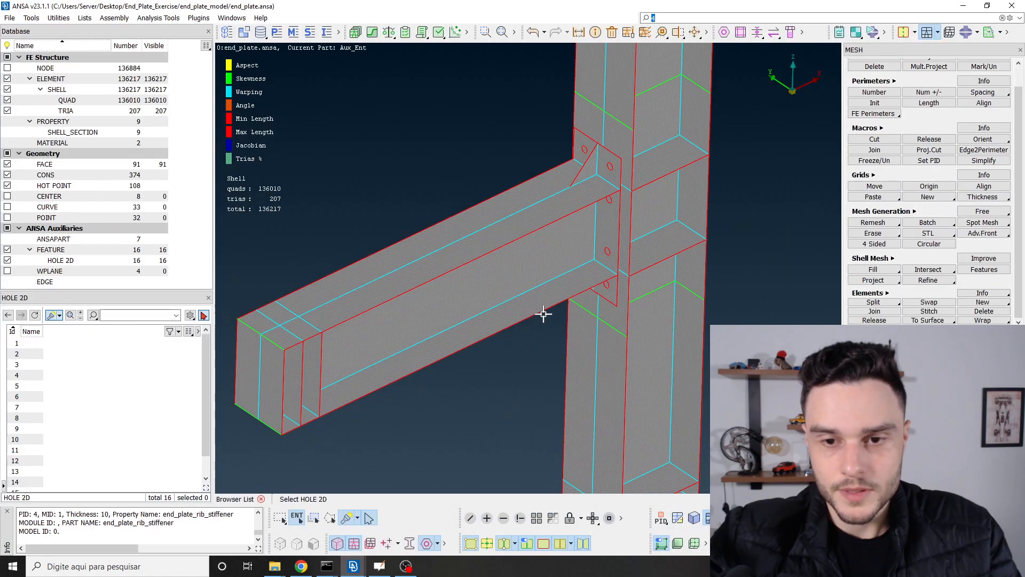
scroll(575, 284, "down", 3)
middle_click_drag(574, 286, 571, 334, "ctrl")
mouse_move(571, 334)
left_mouse_down("ctrl")
mouse_move(570, 289)
mouse_move(567, 329)
left_mouse_up("ctrl")
middle_click_drag(583, 325, 585, 355, "ctrl")
left_click_drag(590, 343, 591, 338, "ctrl")
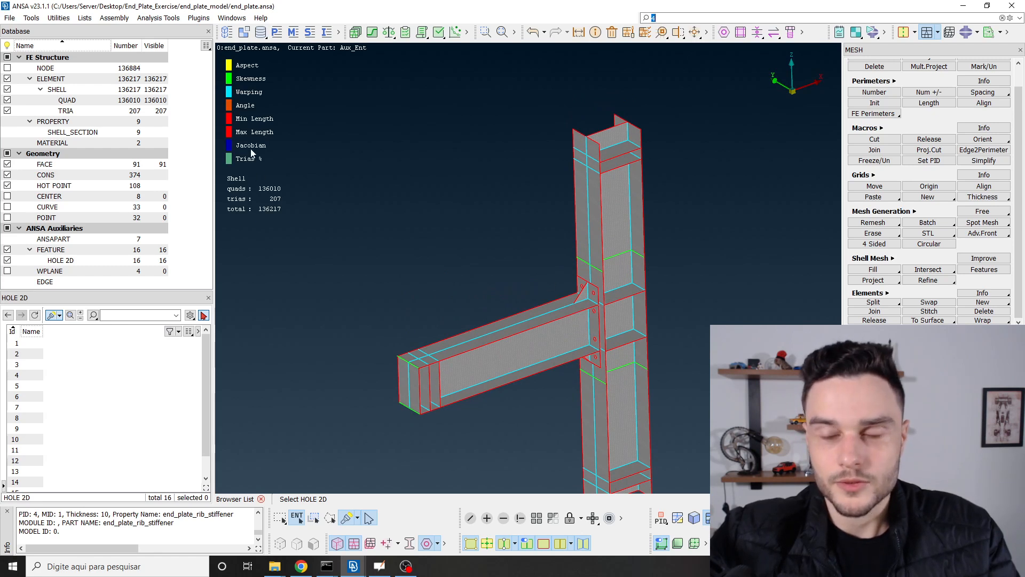
left_click_drag(668, 171, 648, 179, "ctrl")
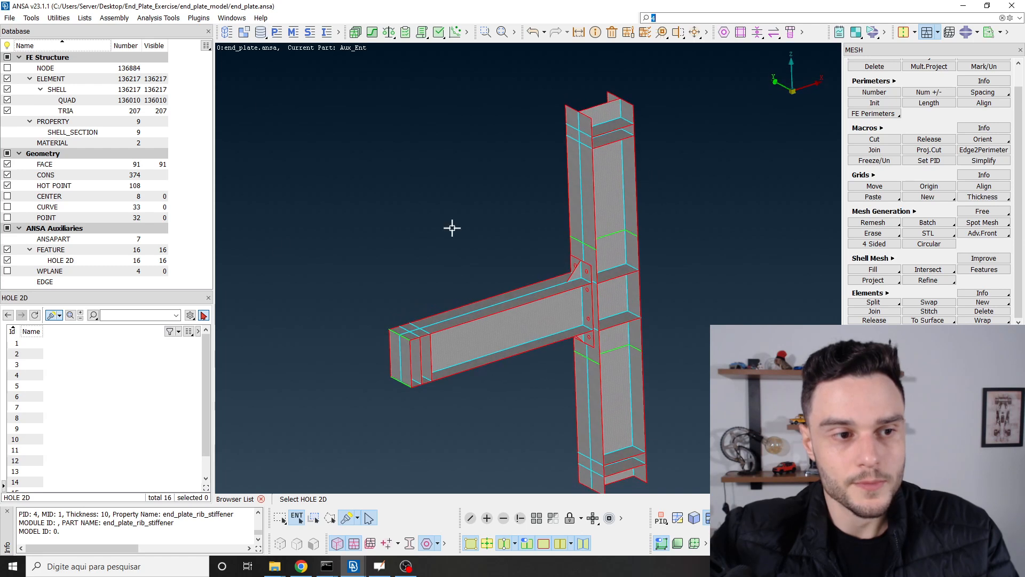
Step: List the NODE entities and display the model as a wireframe mesh in property colours instead of quality shading
left_click(48, 68)
left_click_drag(580, 166, 576, 226, "ctrl")
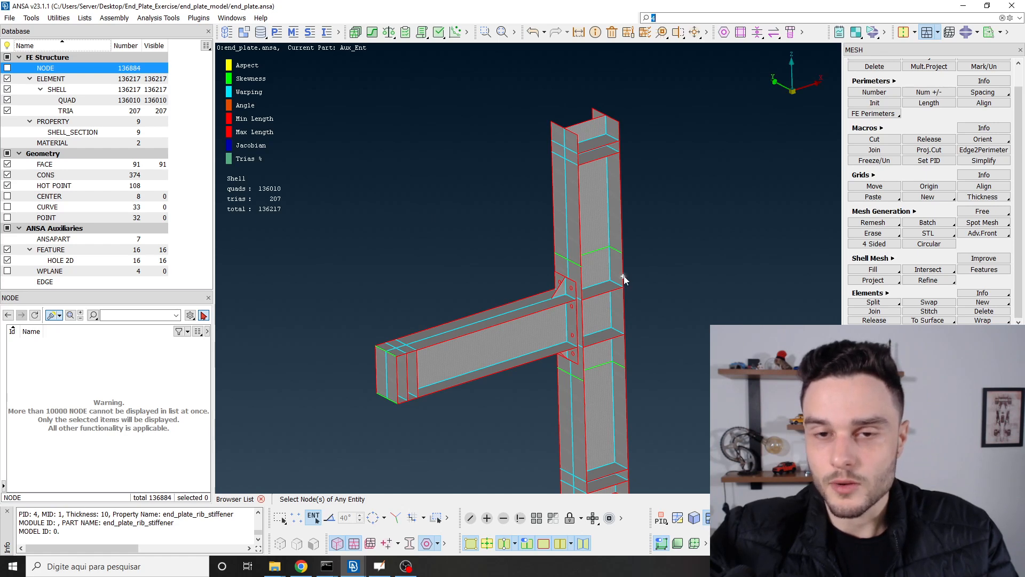
scroll(568, 133, "up", 3)
scroll(574, 143, "down", 3)
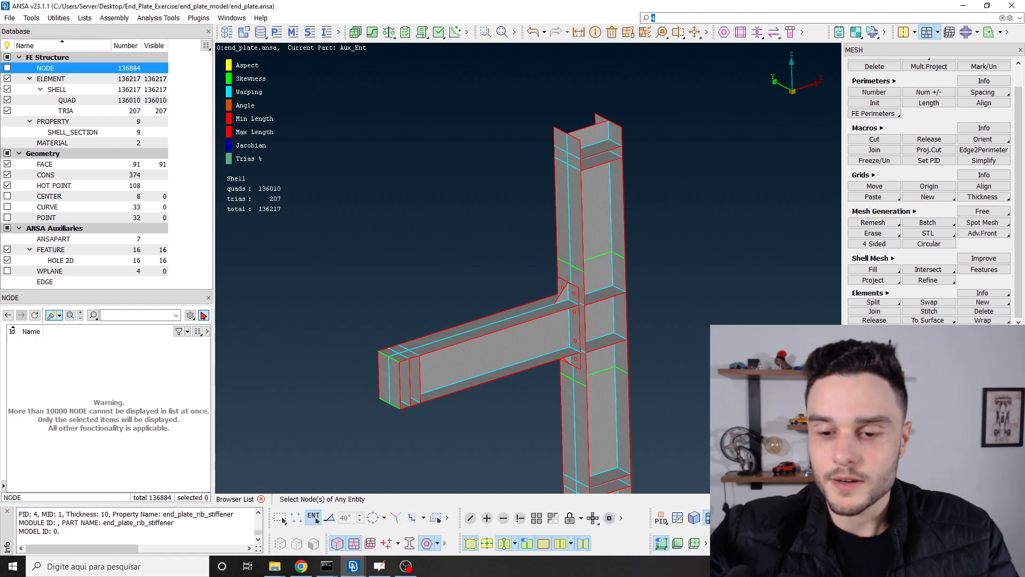
left_click(709, 517)
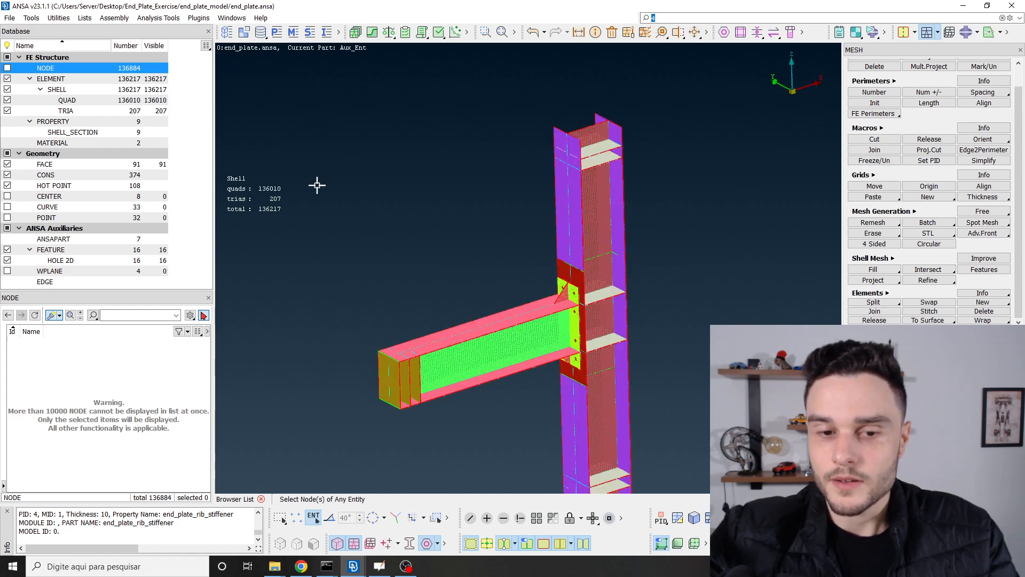
Step: Examine the wireframe mesh and its nodes along the beam and at the beam-to-column joint, up close and from a distance
scroll(522, 321, "up", 5)
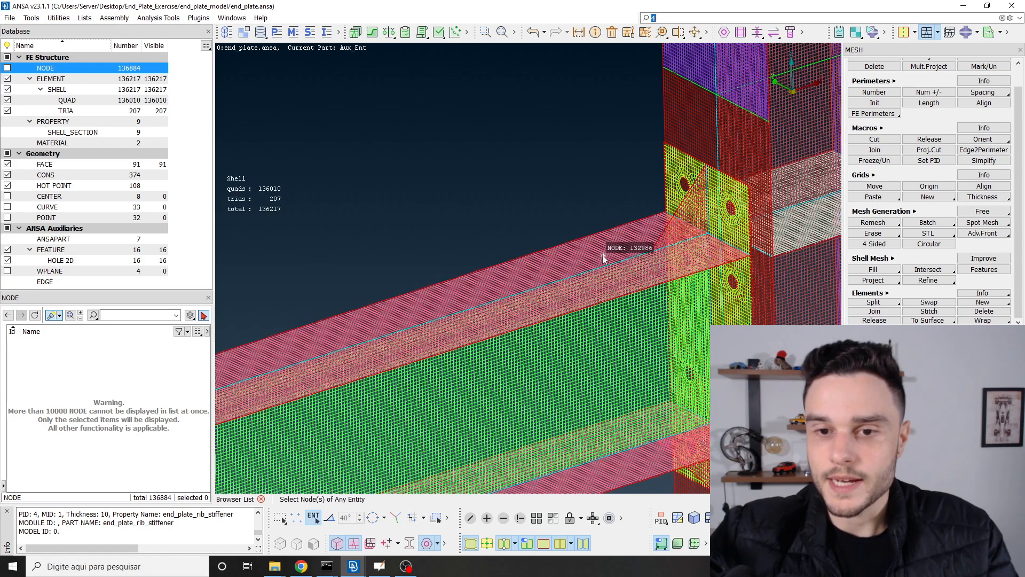
scroll(587, 273, "down", 5)
scroll(586, 273, "up", 10)
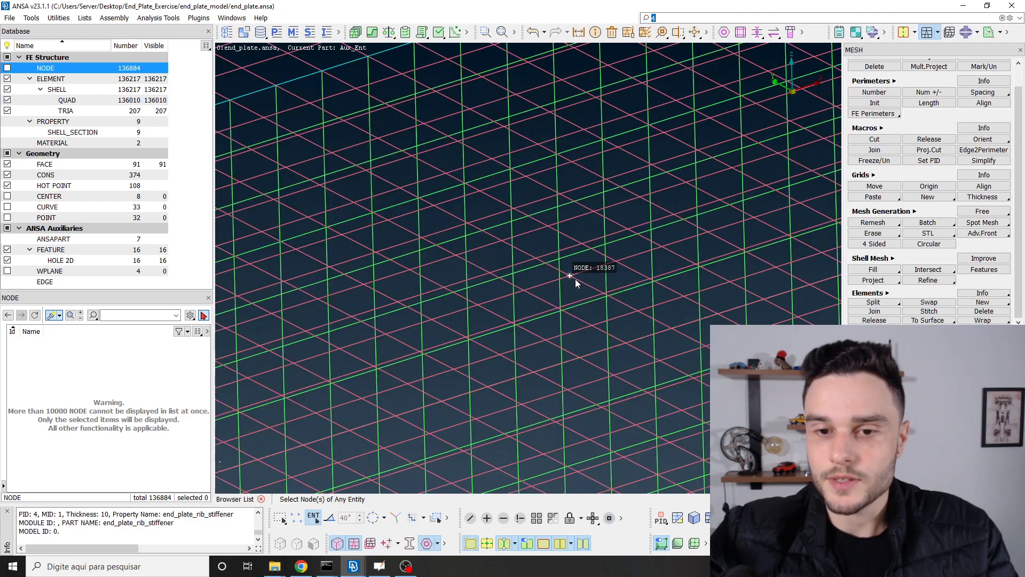
left_click_drag(575, 278, 572, 286, "ctrl")
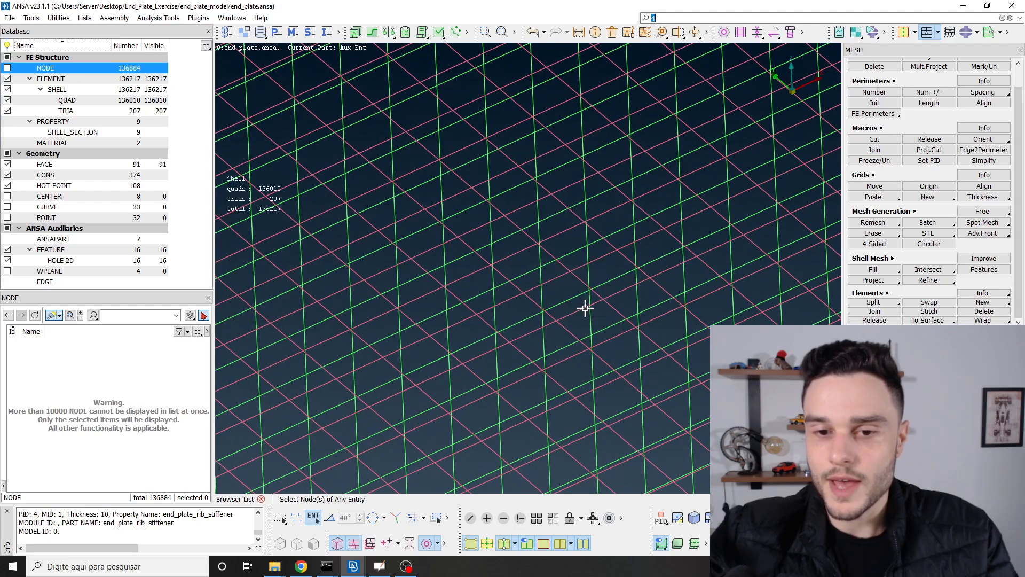
scroll(585, 308, "down", 3)
scroll(475, 238, "down", 5)
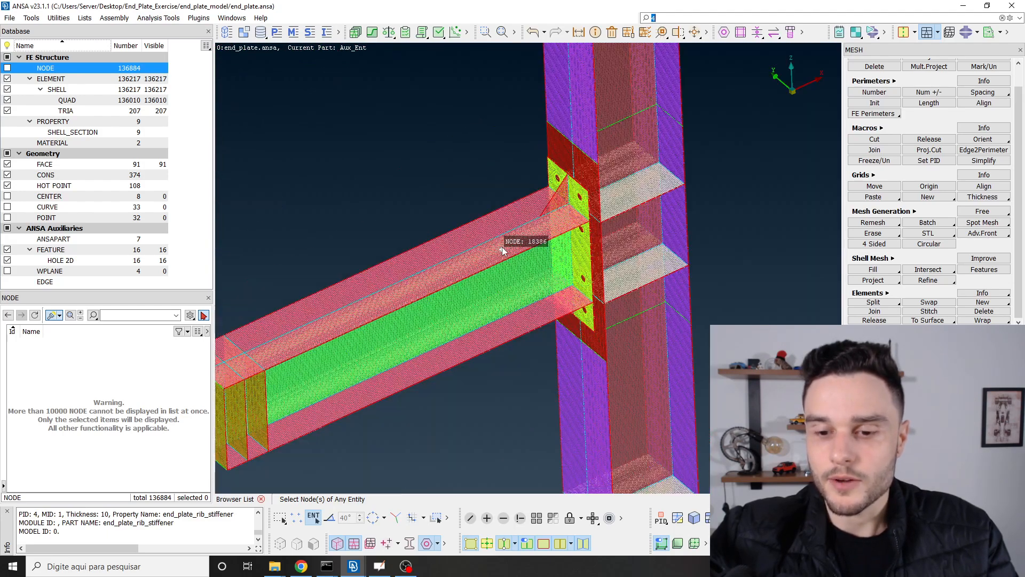
scroll(502, 247, "down", 3)
scroll(512, 235, "up", 3)
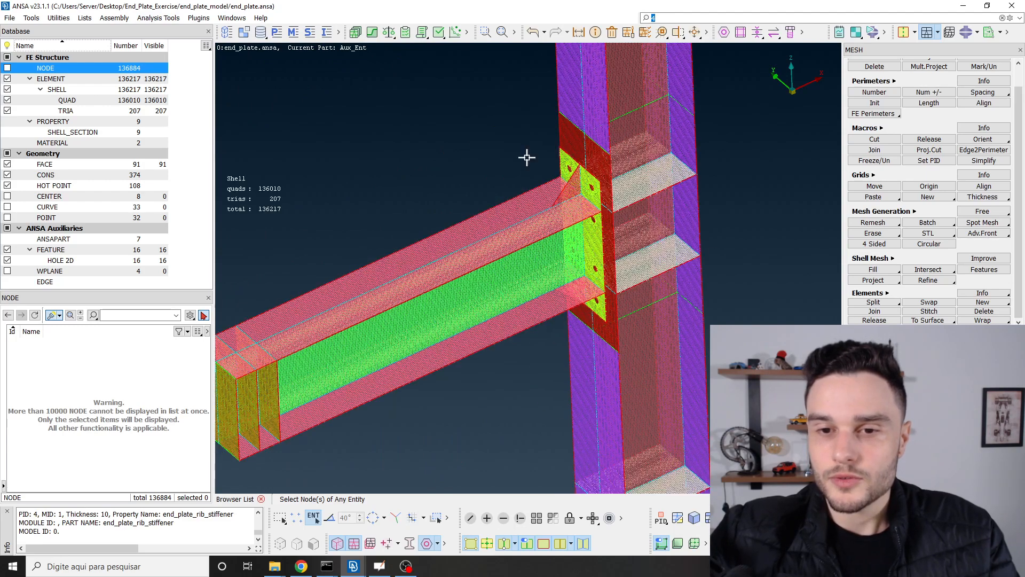
left_click_drag(496, 249, 521, 219, "ctrl")
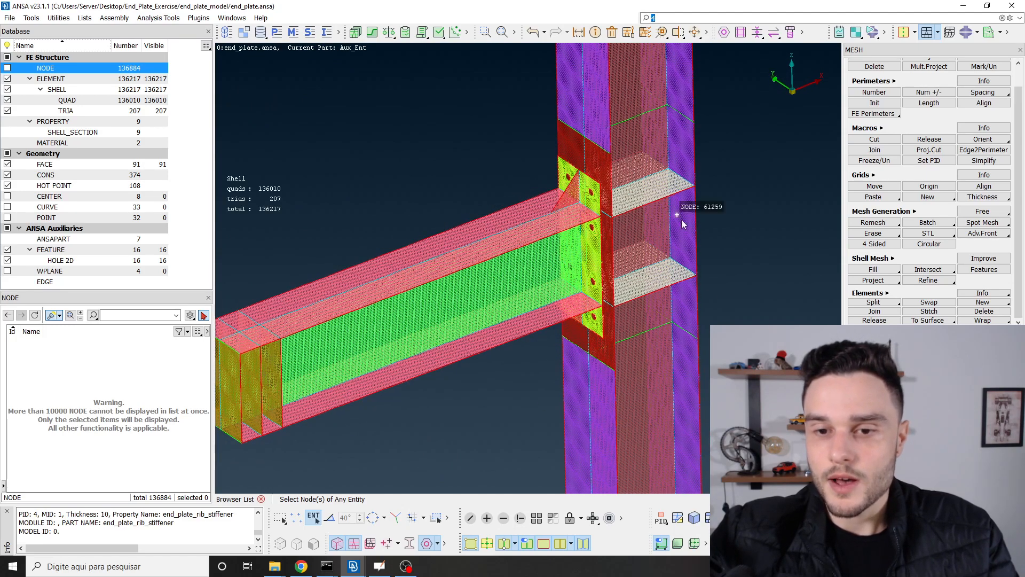
Step: Turn shaded display back on with property colours and check the mesh on the beam's top flange
left_click(693, 518)
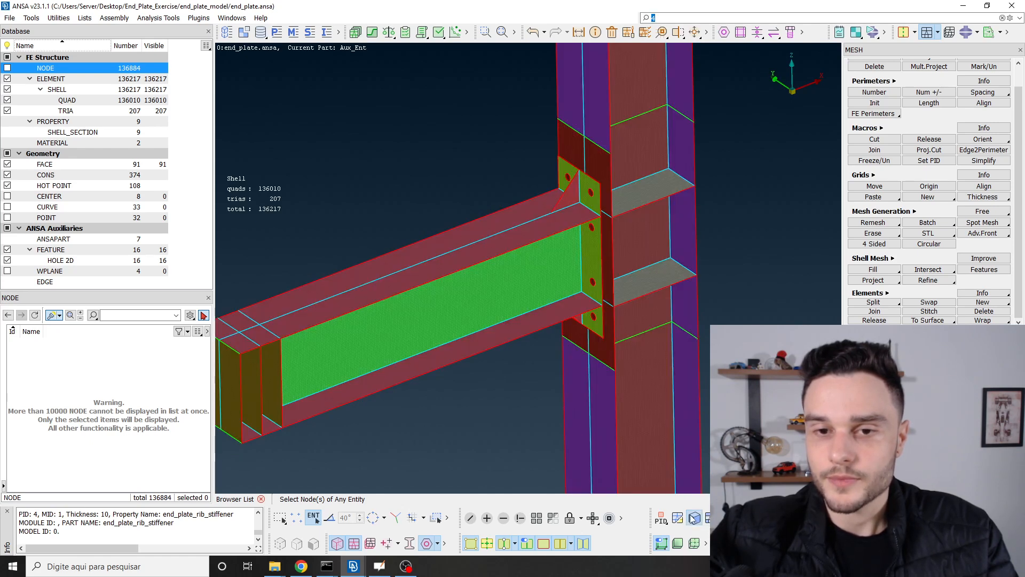
scroll(459, 273, "up", 5)
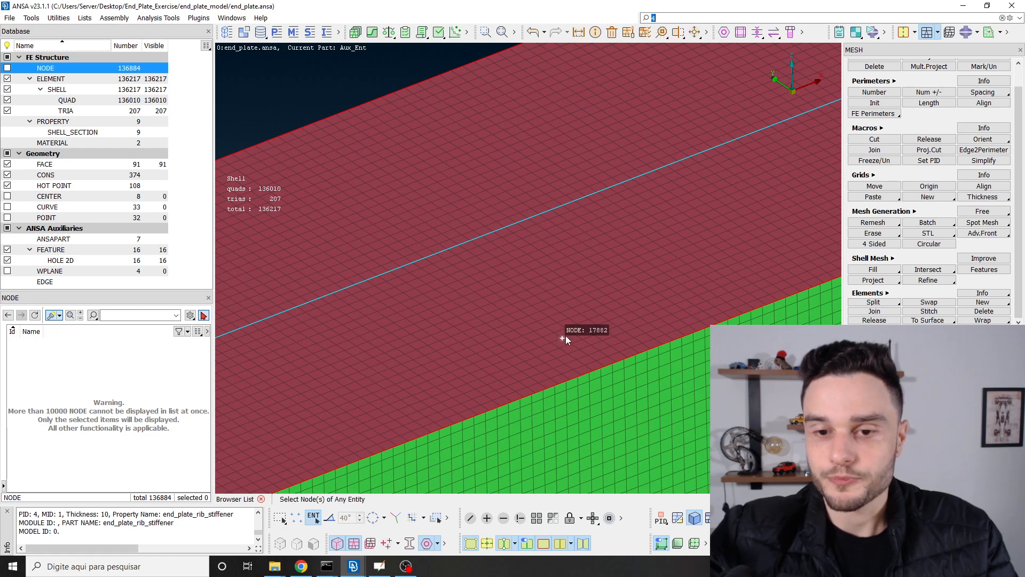
scroll(537, 181, "down", 10)
left_click_drag(509, 257, 510, 254, "ctrl")
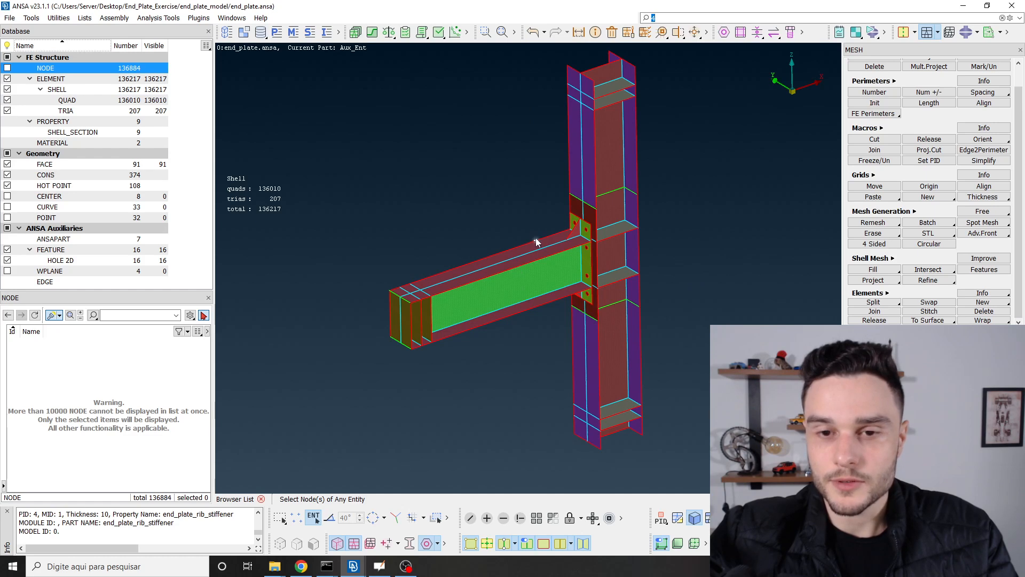
Step: Box-select a small patch of nodes at the outer edge of the beam's top flange to examine them, and clear the selection
scroll(528, 256, "up", 5)
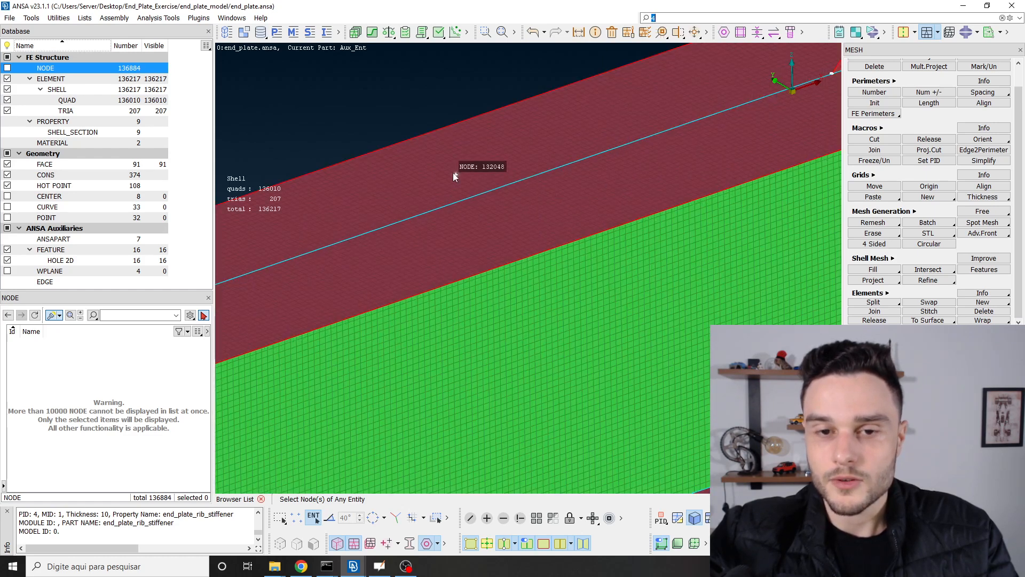
scroll(437, 174, "up", 2)
left_click_drag(384, 123, 486, 199)
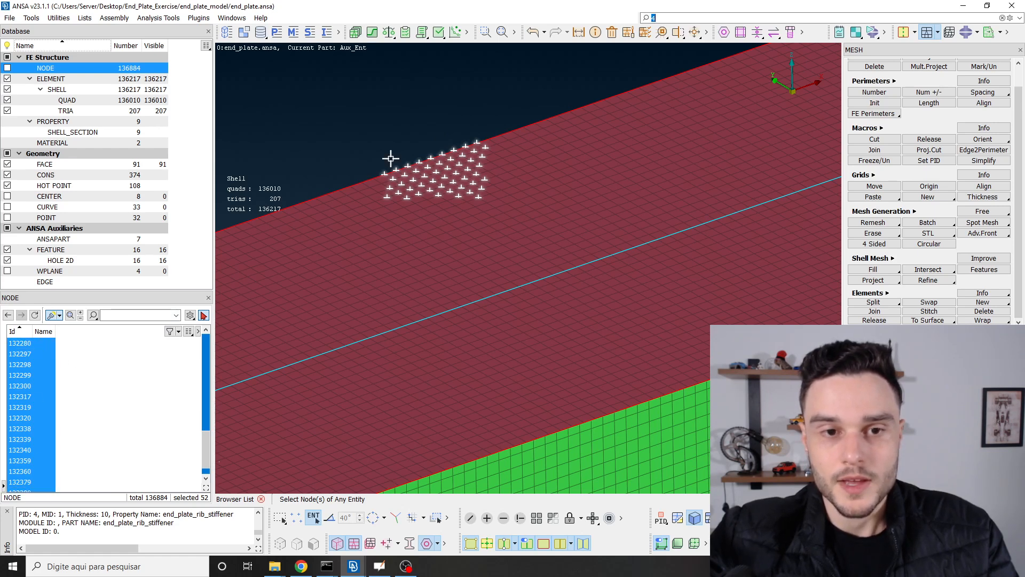
scroll(507, 232, "down", 3)
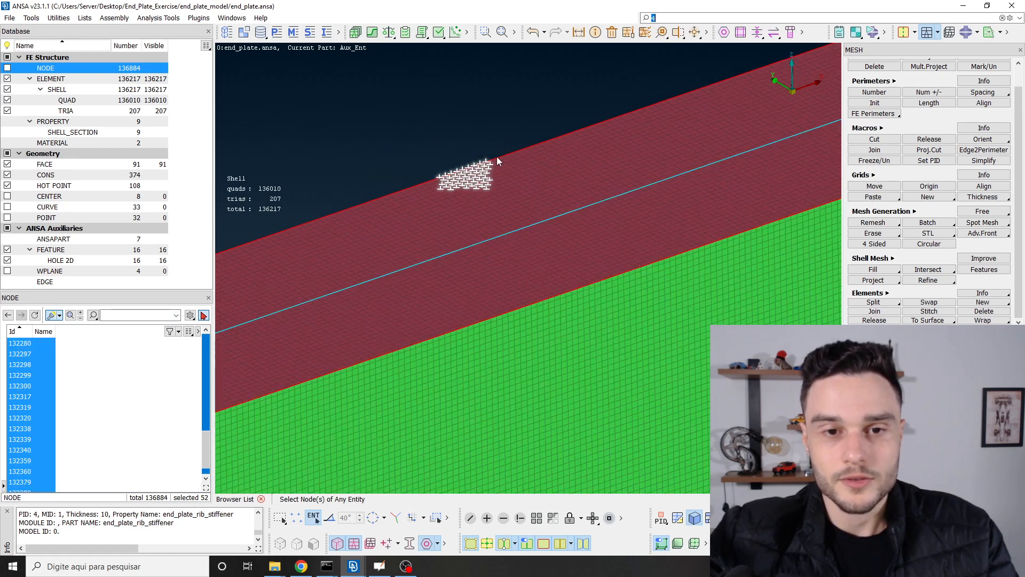
left_click(139, 375)
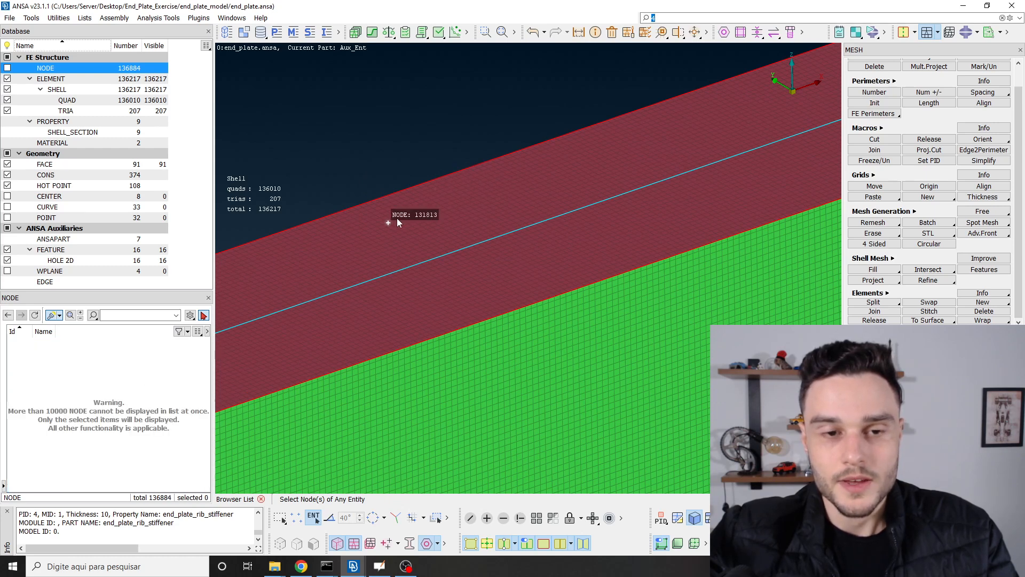
Step: Pick a single node on the outer edge of the beam's top flange and examine its location
scroll(401, 209, "up", 5)
left_click(351, 150)
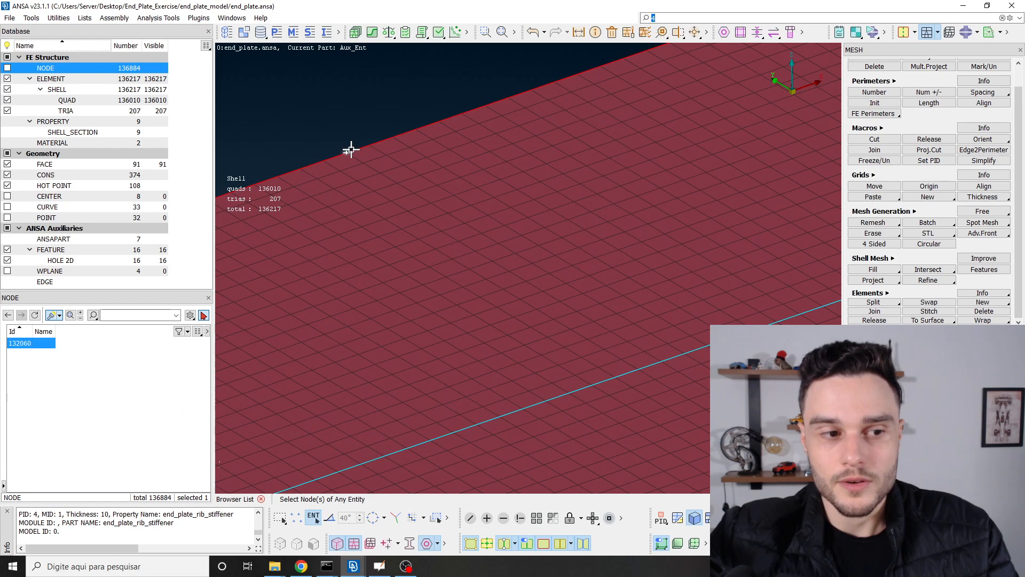
scroll(351, 150, "down", 3)
scroll(394, 185, "up", 5)
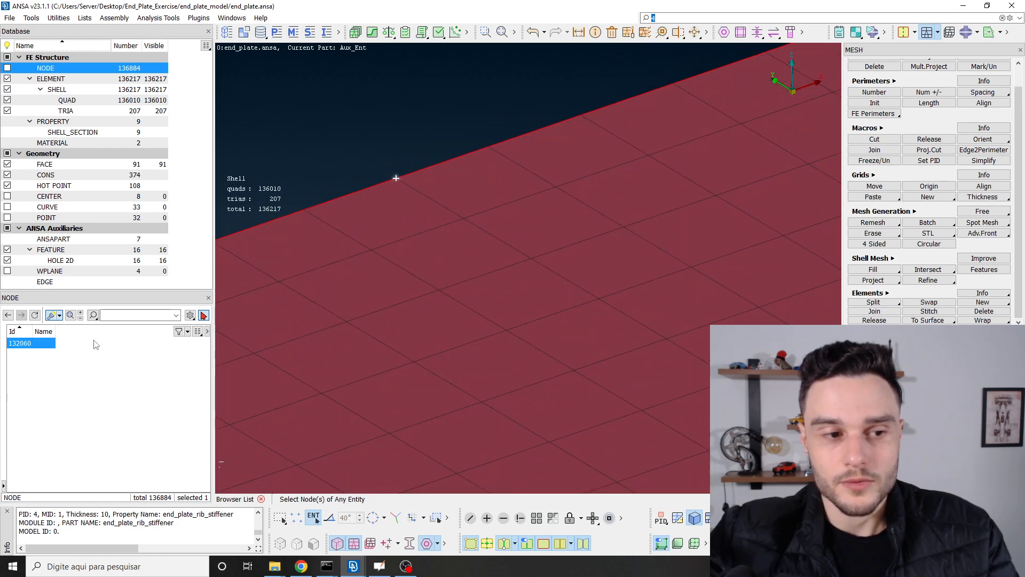
Step: Open the picked node's card, review its X, Y and Z coordinates and its ID, and close the card
double_click(30, 342)
left_click_drag(294, 312, 208, 83)
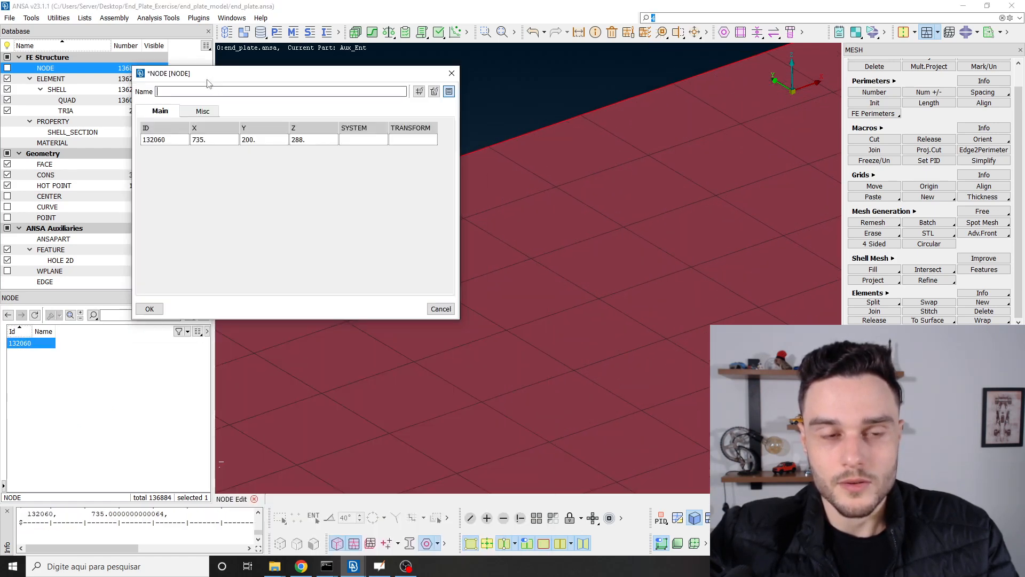
left_click(194, 140)
left_click(271, 139)
left_click(316, 141)
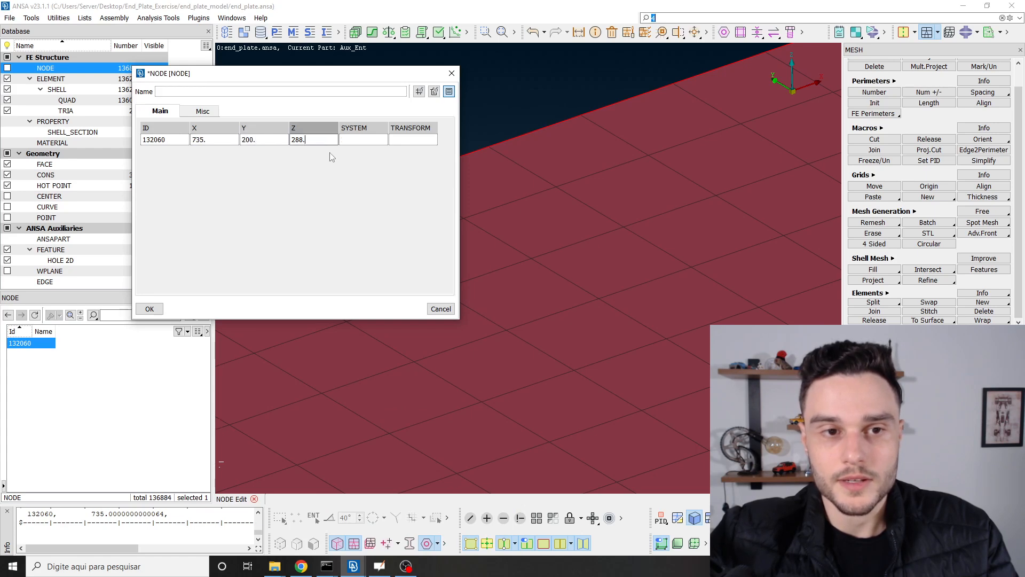
double_click(172, 140)
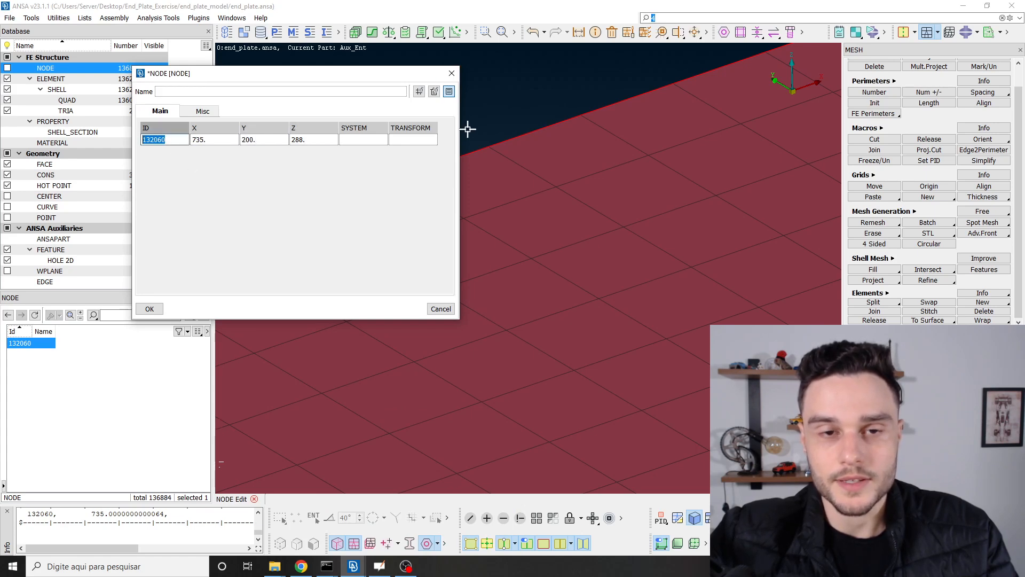
left_click(451, 73)
scroll(508, 176, "down", 6)
middle_click_drag(632, 180, 568, 233, "ctrl")
mouse_move(568, 234)
left_mouse_down("ctrl")
mouse_move(565, 206)
mouse_move(569, 223)
left_mouse_up("ctrl")
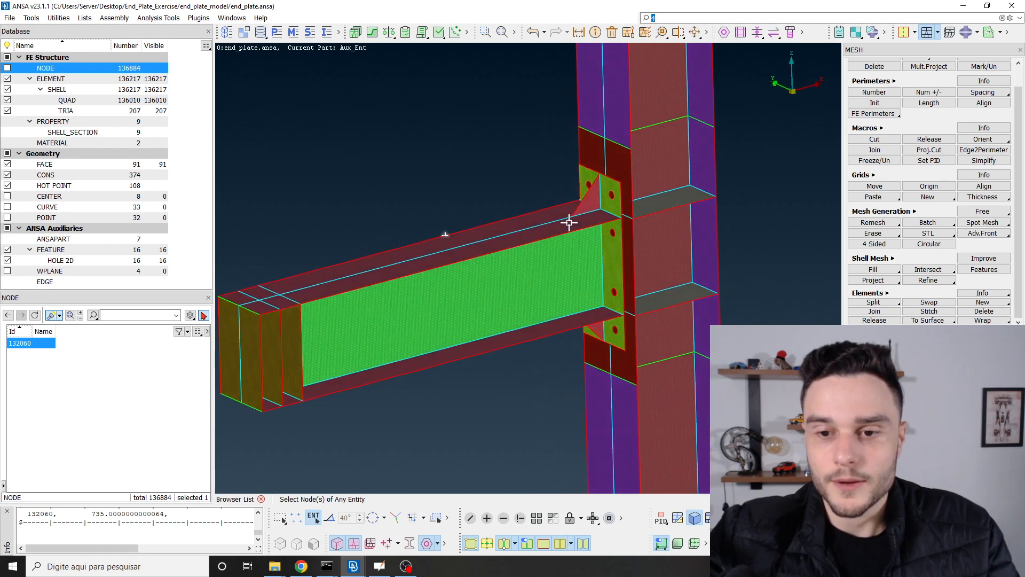
scroll(569, 222, "down", 3)
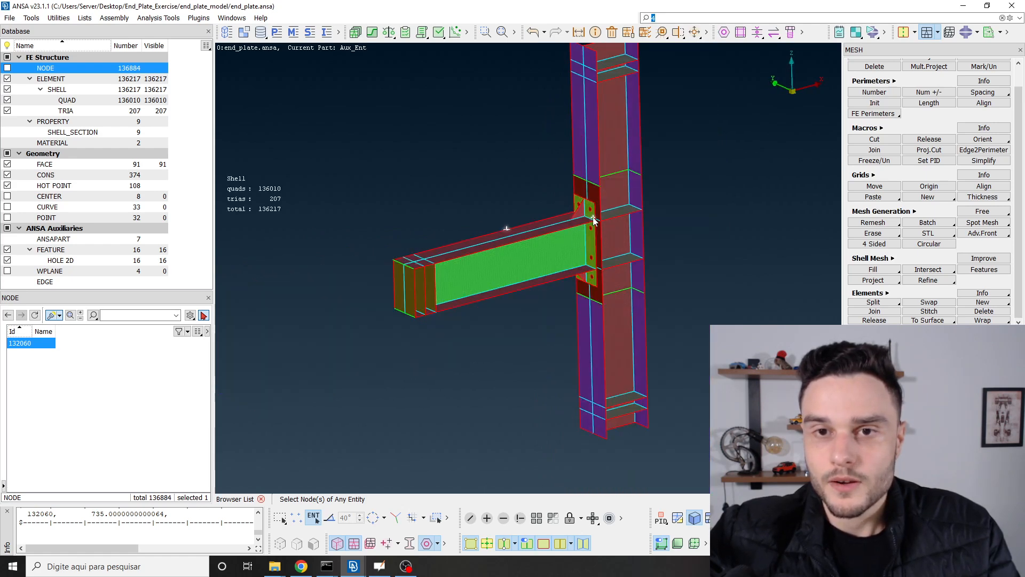
scroll(594, 220, "down", 3)
scroll(592, 210, "up", 4)
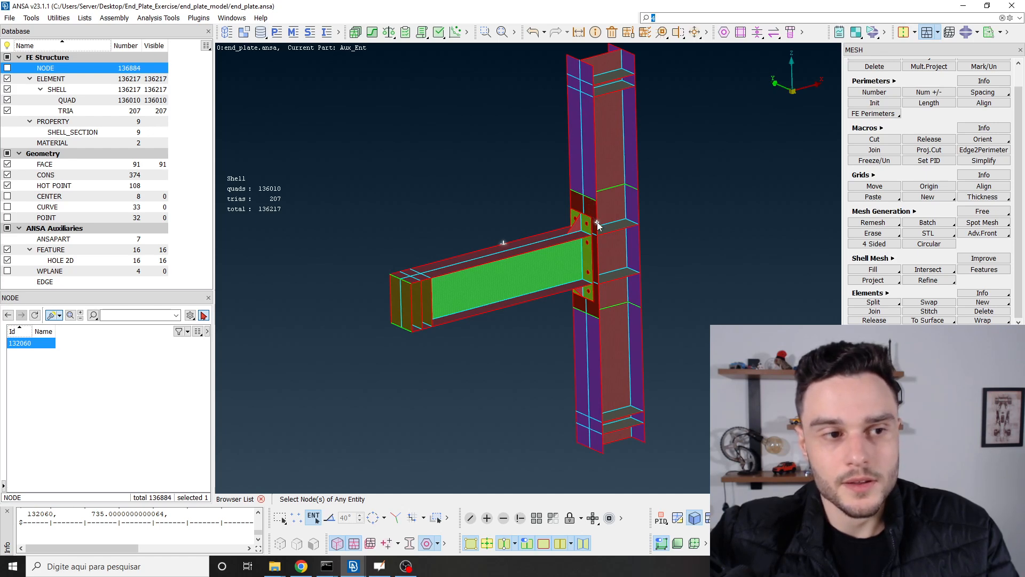
Step: End the node selection and examine the bolt holes in the upper end plate and the column flange behind it
scroll(597, 223, "up", 4)
middle_click(597, 224)
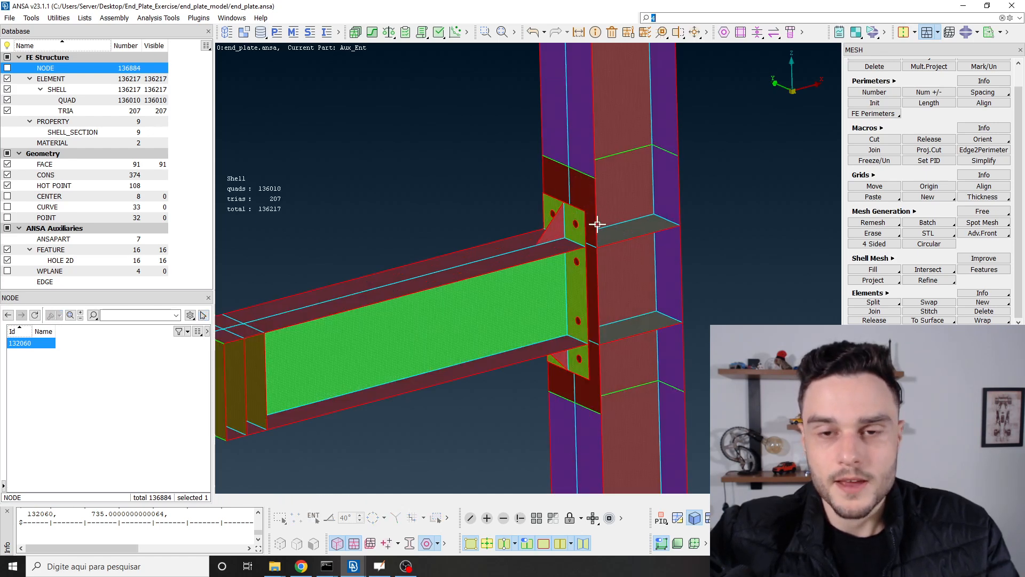
scroll(582, 221, "down", 3)
scroll(581, 222, "up", 8)
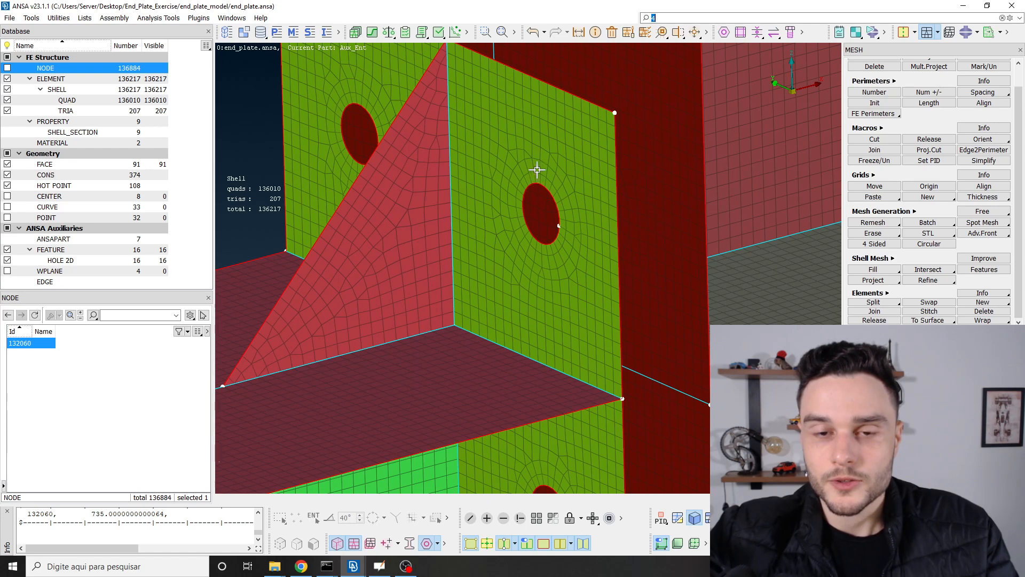
left_click_drag(564, 228, 572, 222, "ctrl")
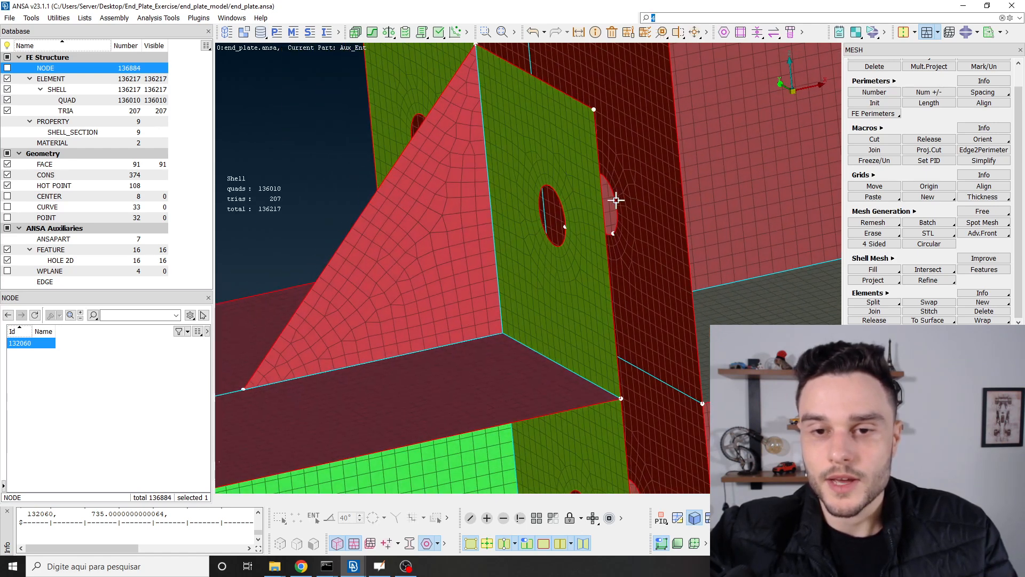
scroll(587, 229, "down", 3)
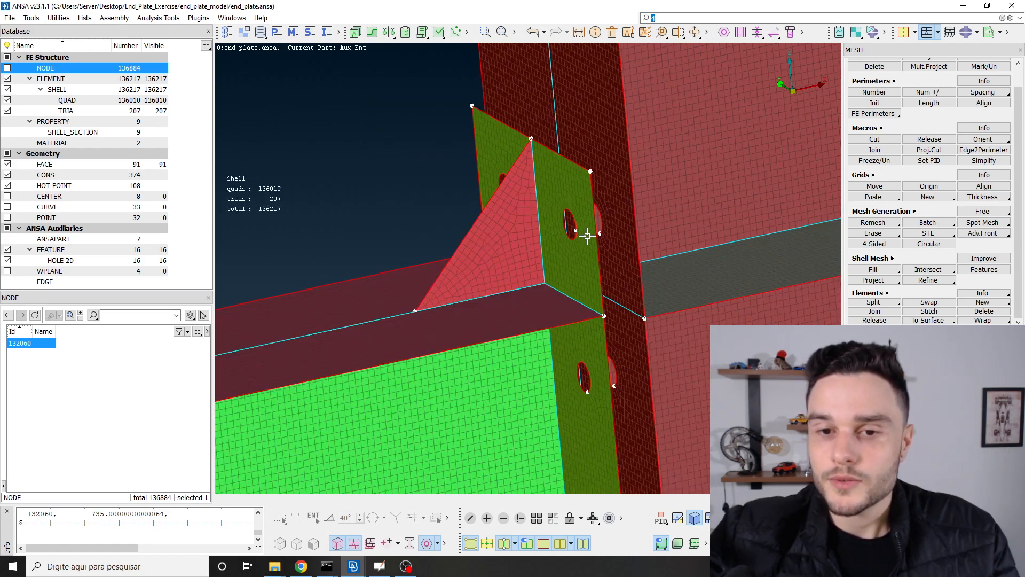
scroll(587, 236, "up", 3)
left_click_drag(599, 222, 614, 208, "ctrl")
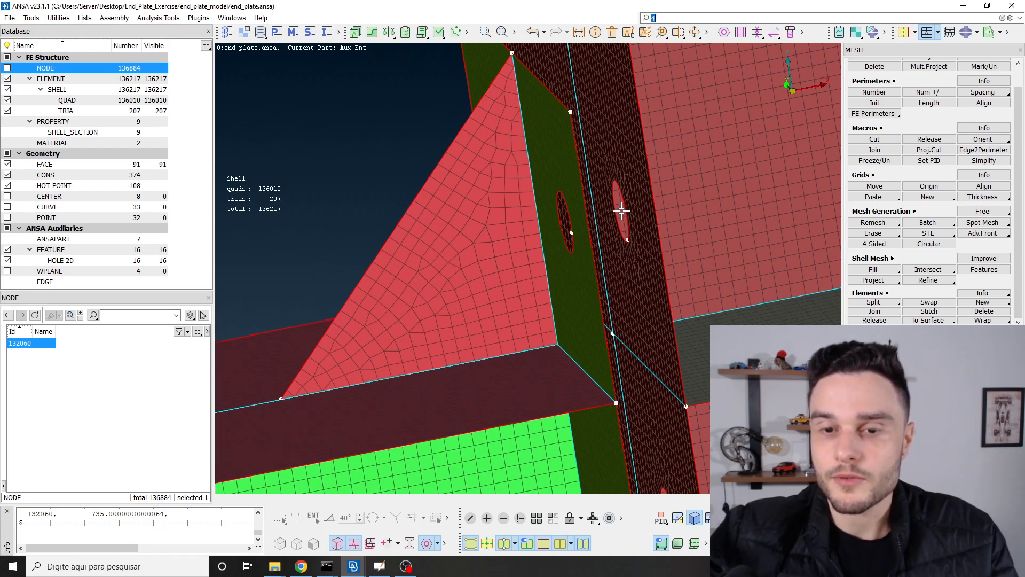
Step: Examine the end plate mesh, bolt holes and triangular stiffeners below and above the beam flanges
scroll(619, 217, "down", 3)
left_click_drag(625, 224, 580, 253, "ctrl")
scroll(564, 175, "down", 3)
scroll(579, 311, "up", 4)
left_click_drag(578, 312, 586, 285, "ctrl")
scroll(586, 235, "down", 4)
scroll(591, 276, "up", 4)
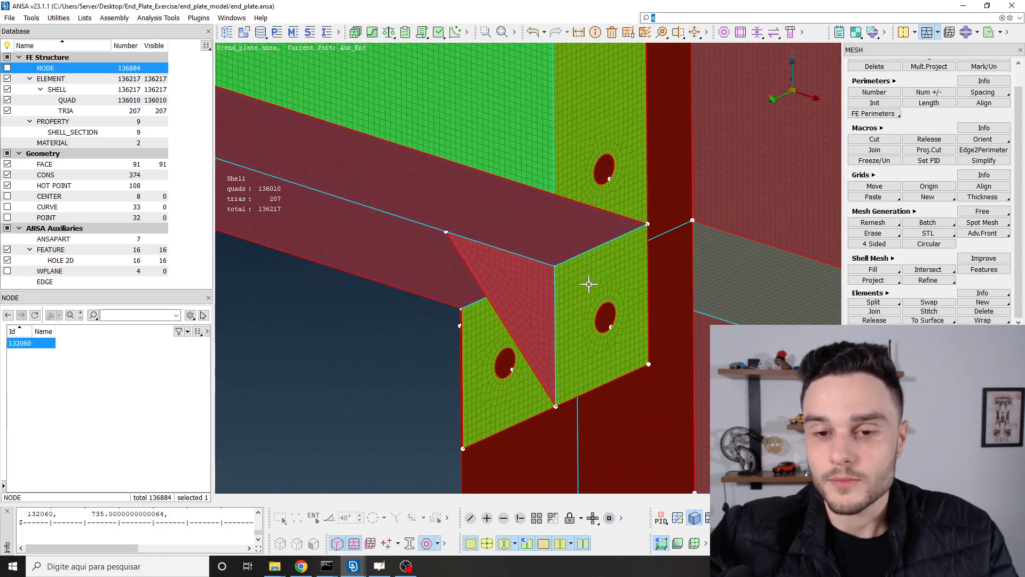
scroll(589, 283, "down", 4)
middle_click_drag(583, 288, 579, 304, "ctrl")
scroll(586, 267, "up", 2)
middle_click_drag(586, 268, 565, 294, "ctrl")
left_click_drag(566, 293, 518, 250, "ctrl")
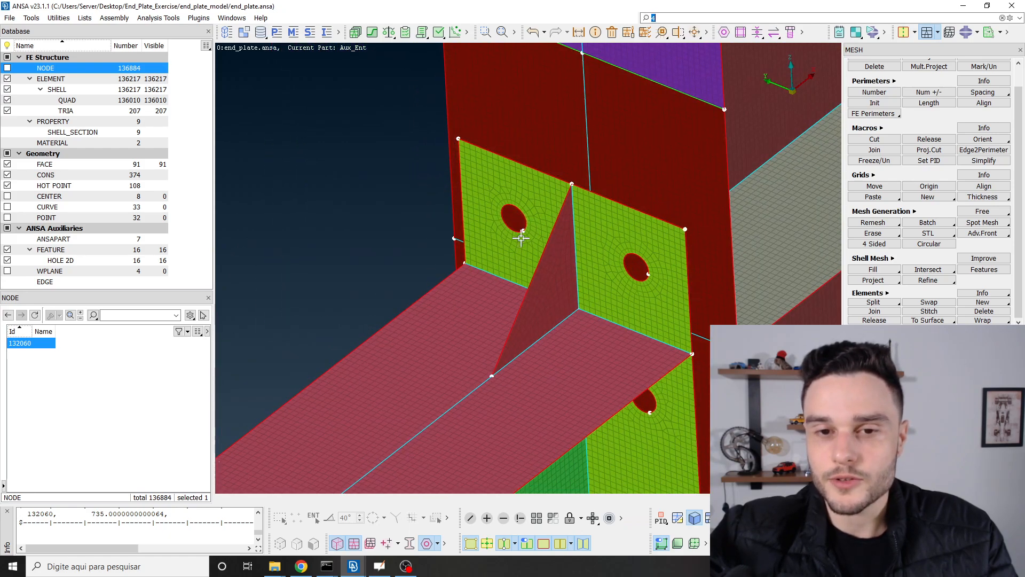
Step: Inspect the beam-to-column joint from the side and compare the close-up mesh with the whole assembly
left_click_drag(642, 177, 540, 160, "ctrl")
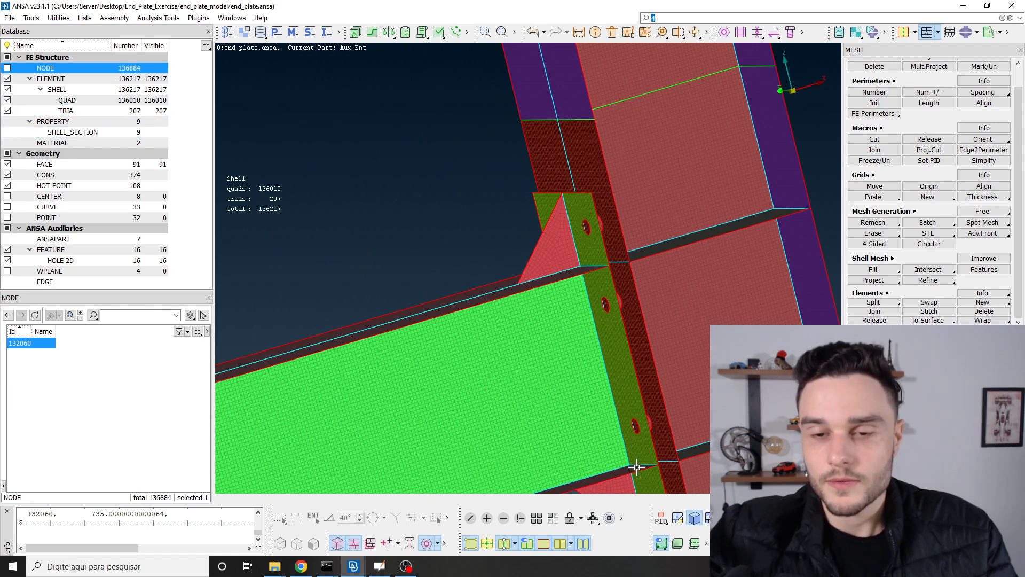
scroll(601, 174, "down", 3)
left_click_drag(601, 174, 588, 290, "ctrl")
scroll(590, 289, "down", 3)
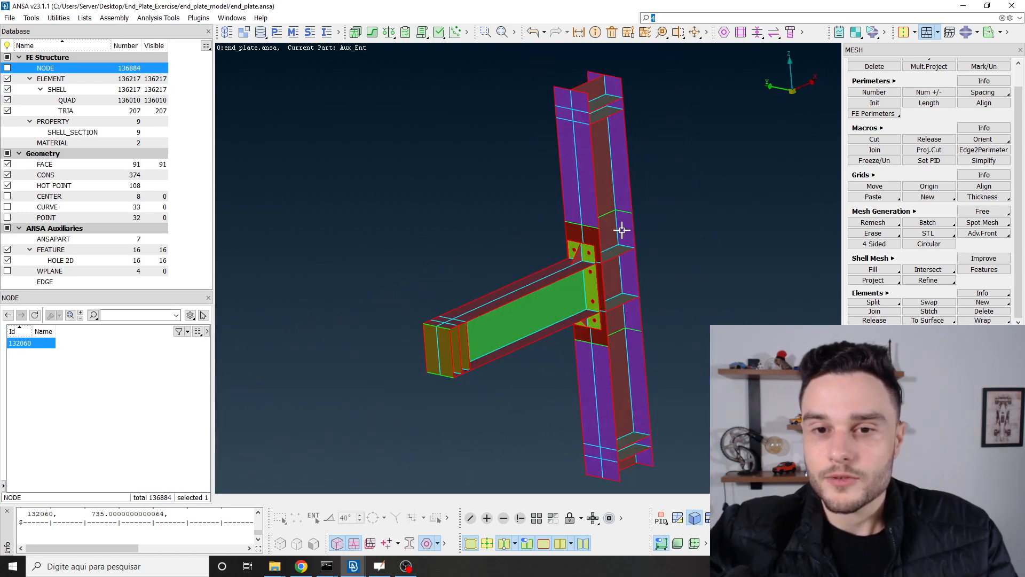
middle_click_drag(621, 229, 600, 260, "ctrl")
left_click_drag(534, 288, 508, 233, "ctrl")
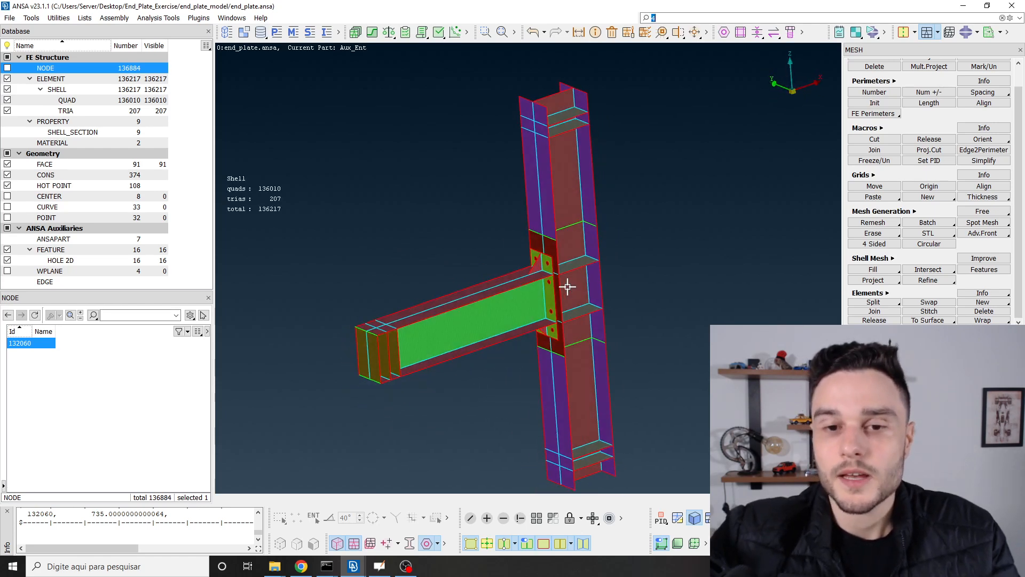
left_click_drag(499, 305, 538, 268, "ctrl")
scroll(526, 273, "up", 5)
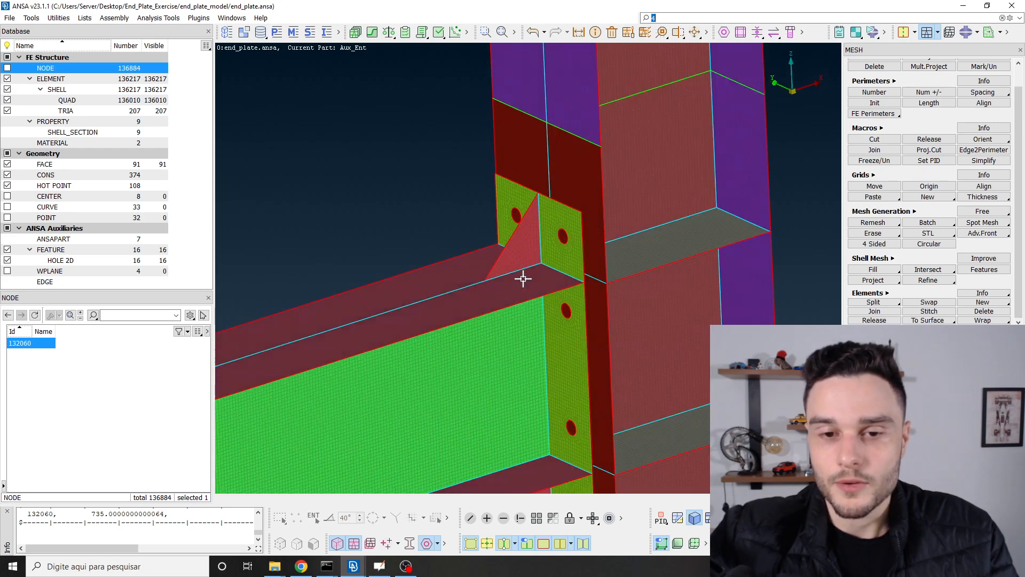
scroll(522, 262, "down", 5)
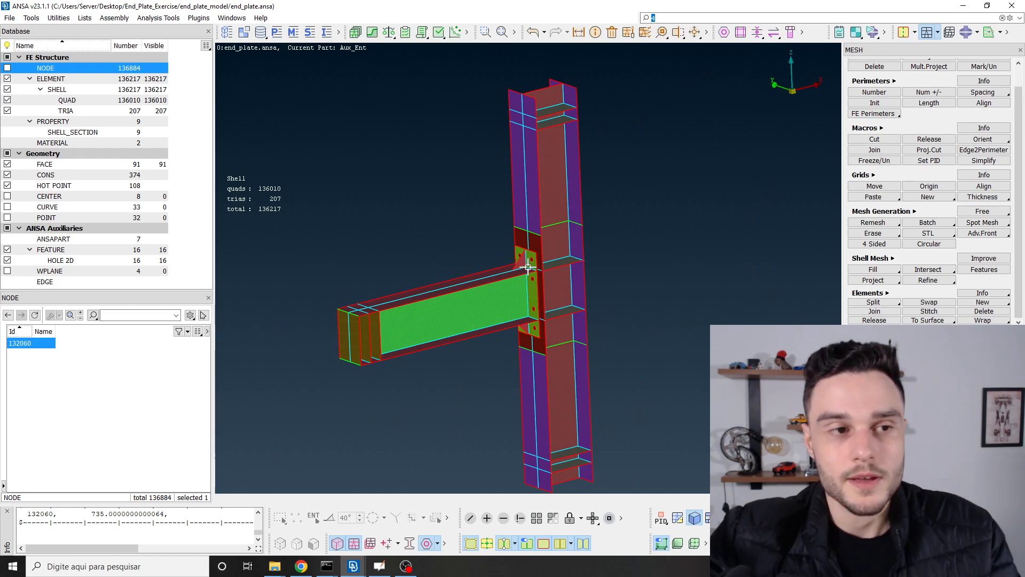
left_click_drag(526, 264, 510, 311, "ctrl")
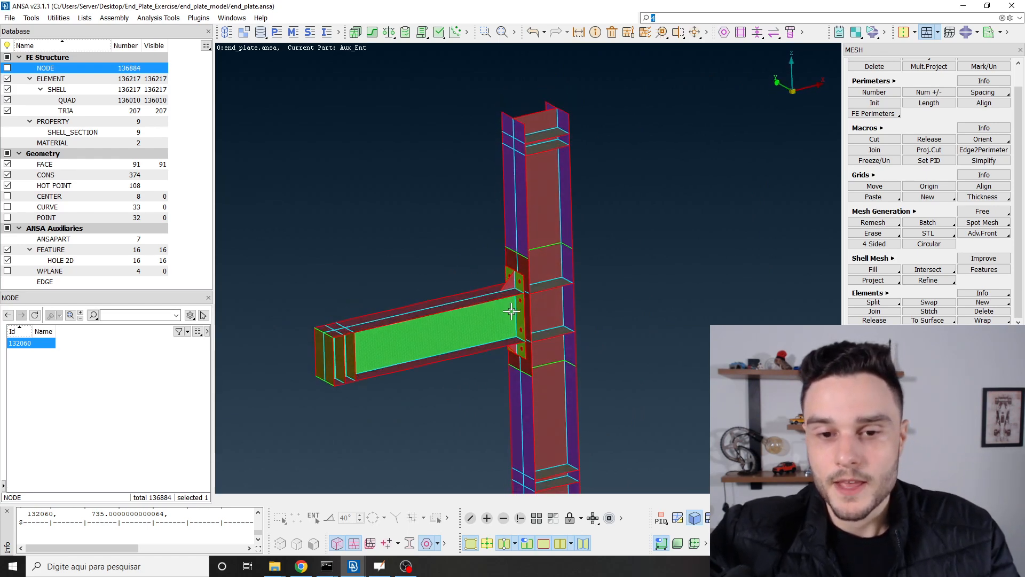
scroll(524, 313, "up", 5)
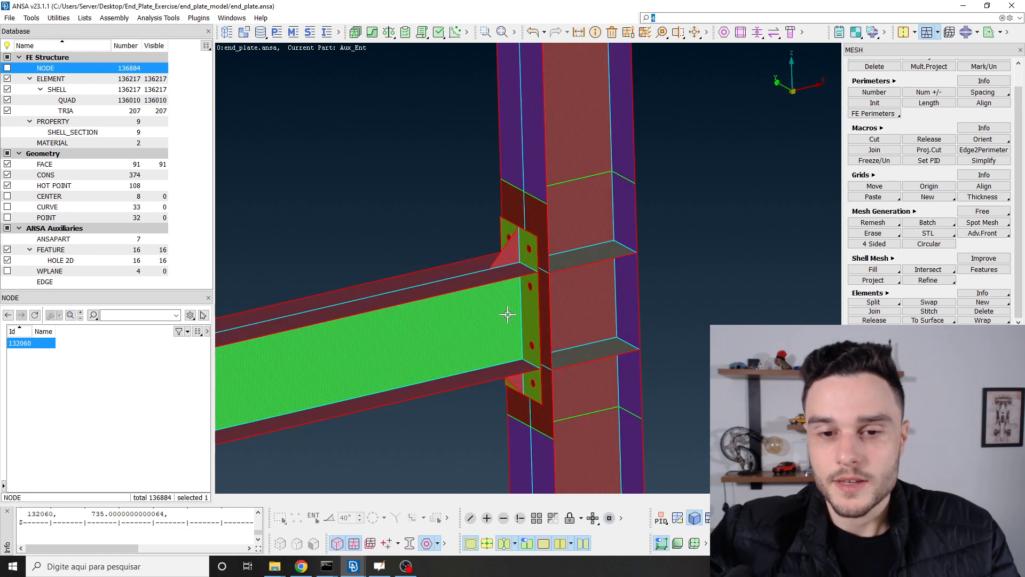
scroll(535, 330, "down", 5)
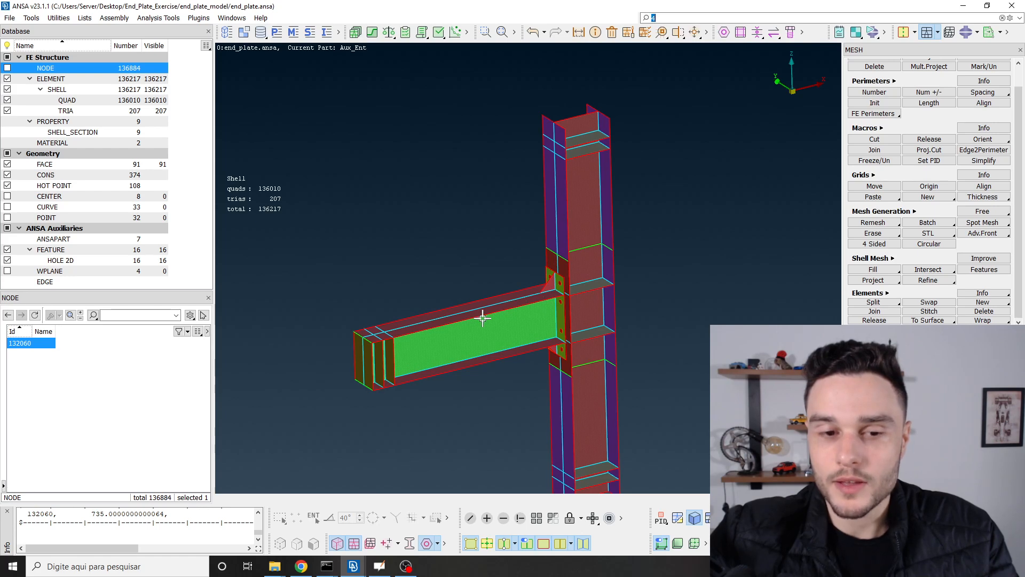
scroll(485, 318, "up", 5)
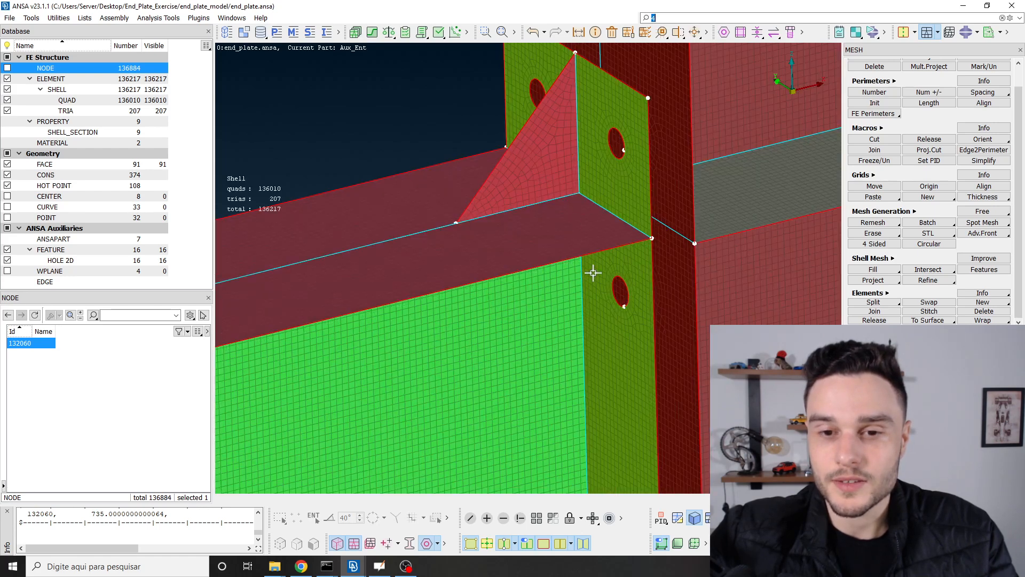
scroll(603, 262, "down", 2)
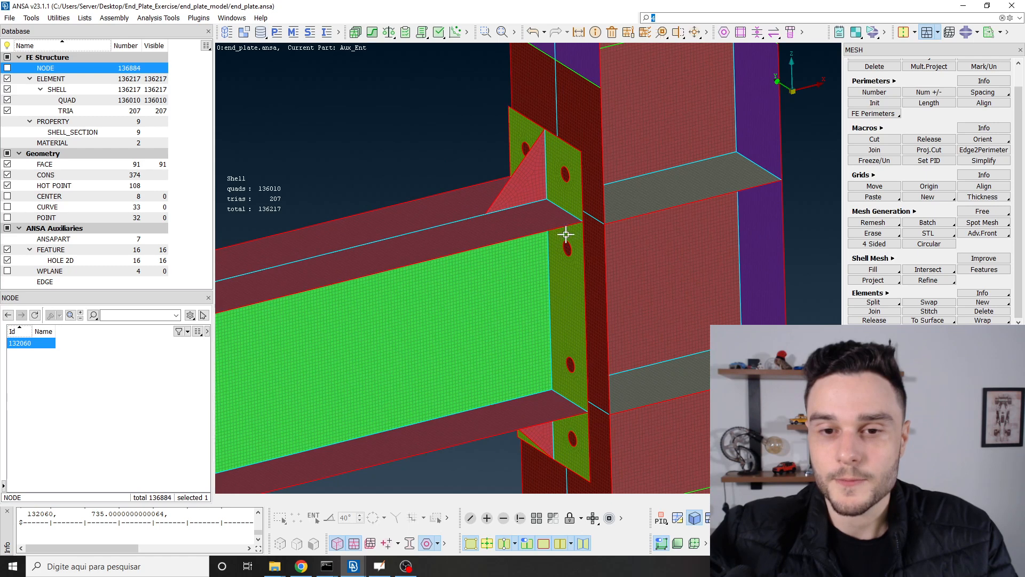
scroll(553, 233, "down", 2)
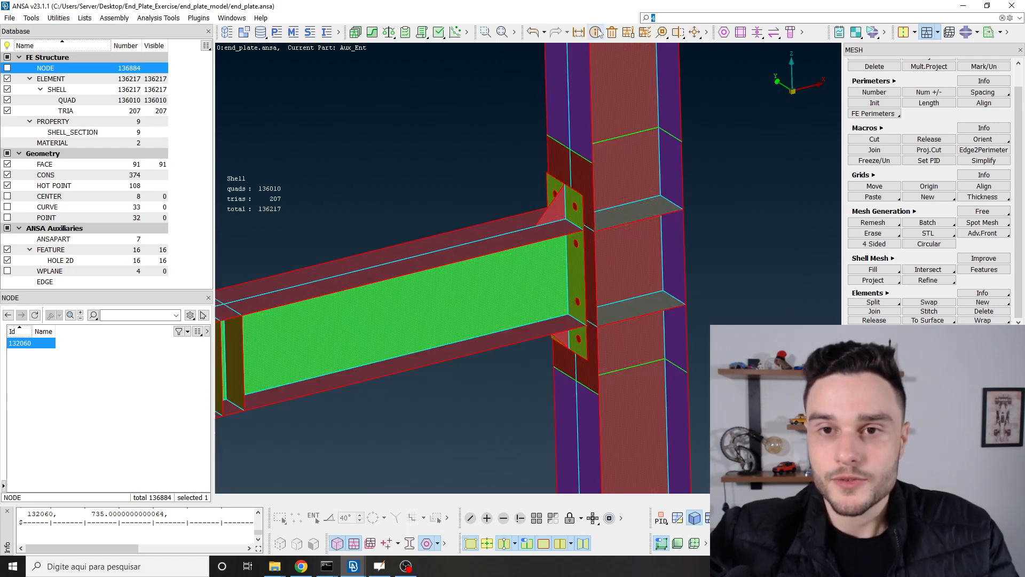
Step: Turn on Draw shell as solid in the Quality Criteria presentation parameters, check the joint's plate thicknesses, and accept the settings
left_click(629, 32)
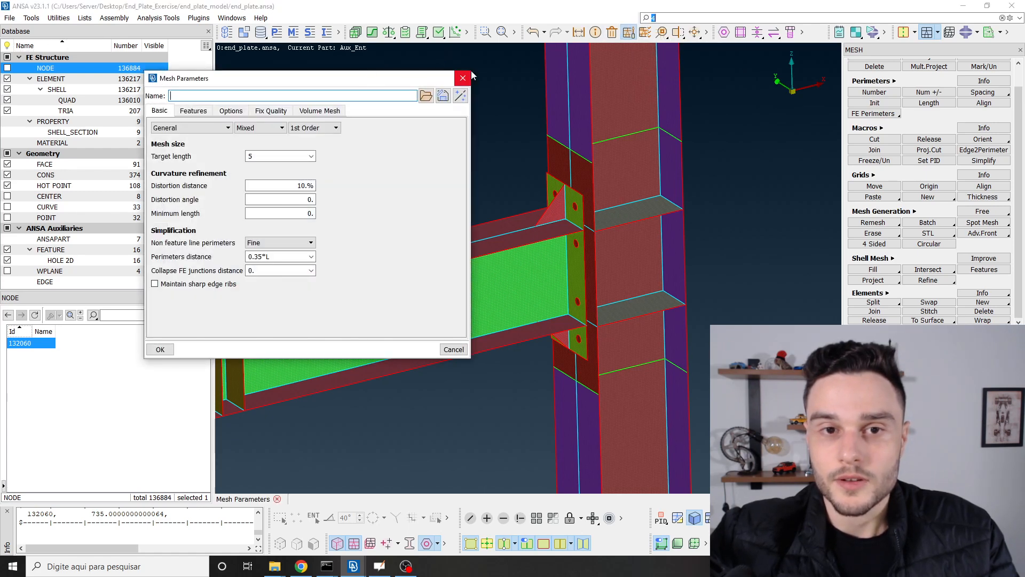
left_click(468, 76)
left_click(645, 32)
left_click_drag(373, 52, 292, 63)
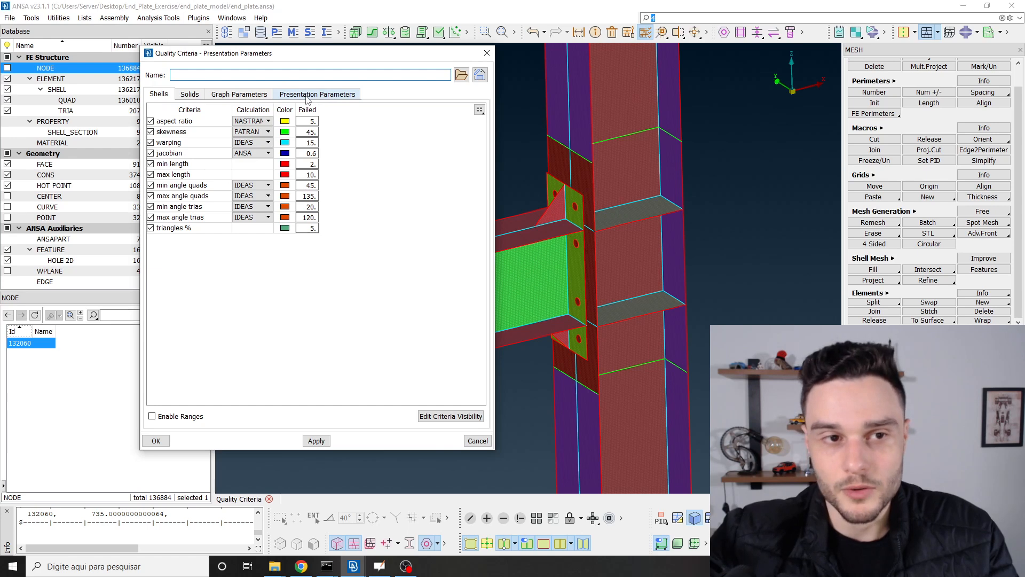
left_click_drag(266, 57, 236, 50)
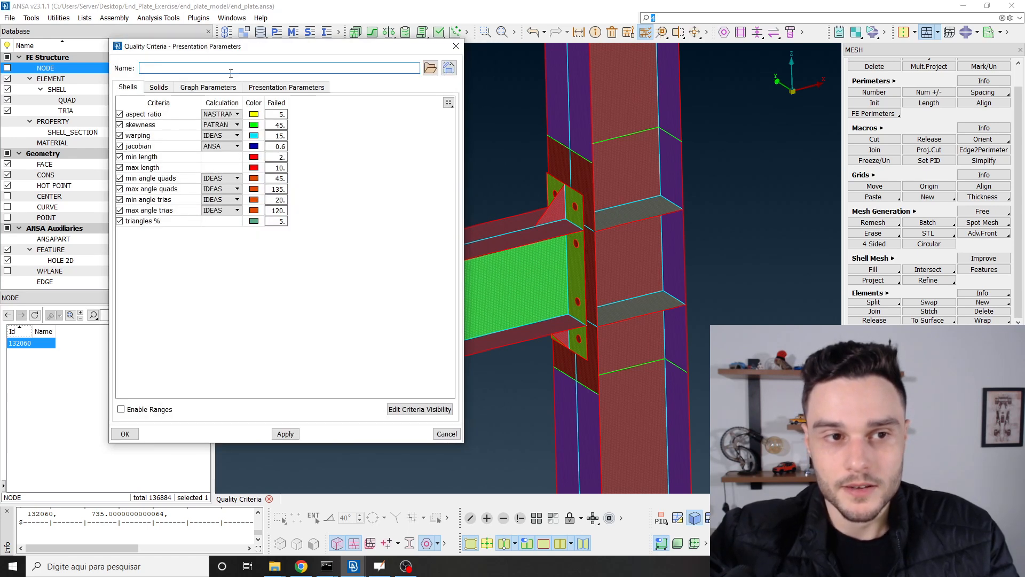
left_click(276, 88)
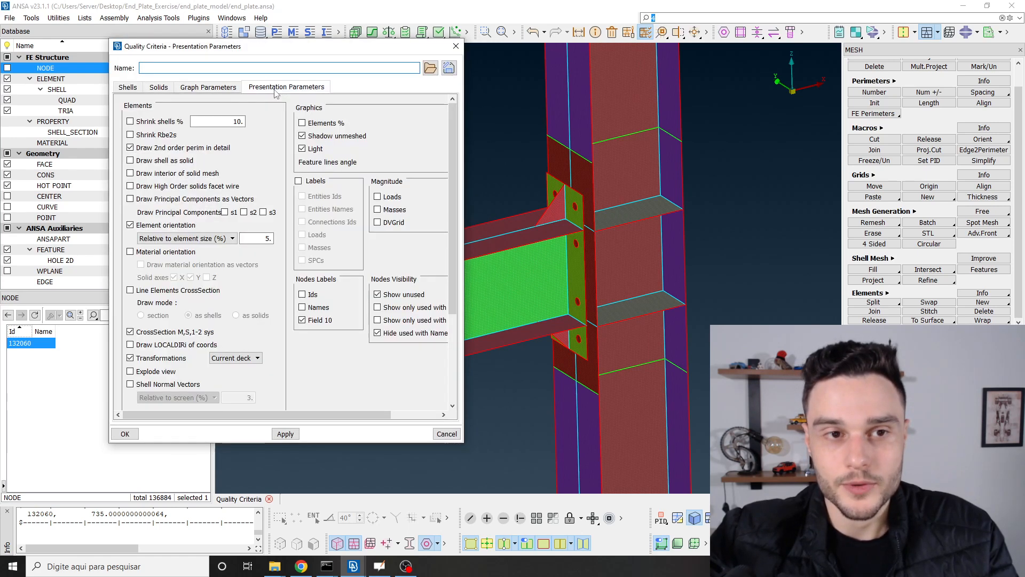
left_click_drag(267, 47, 237, 32)
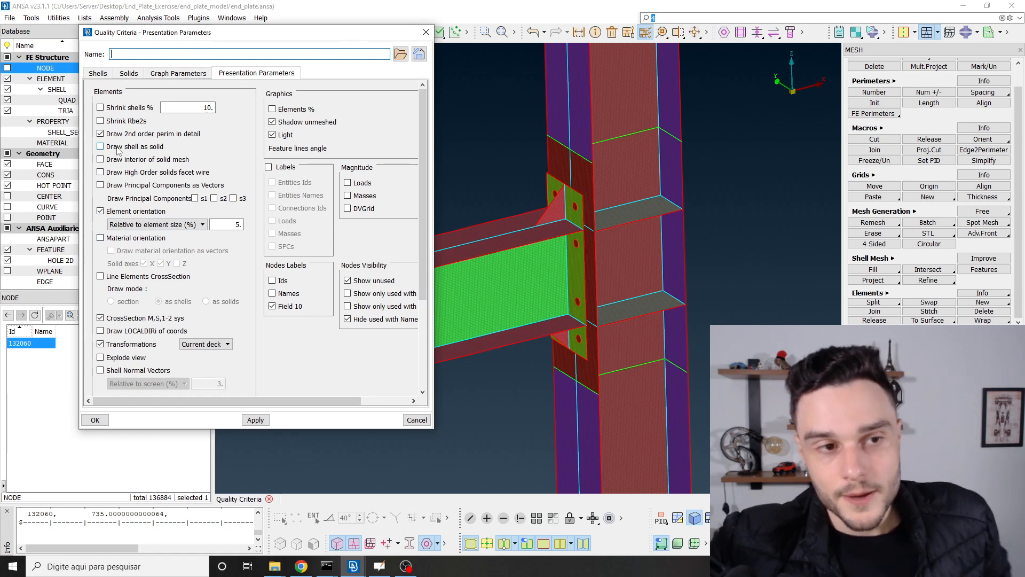
left_click(101, 147)
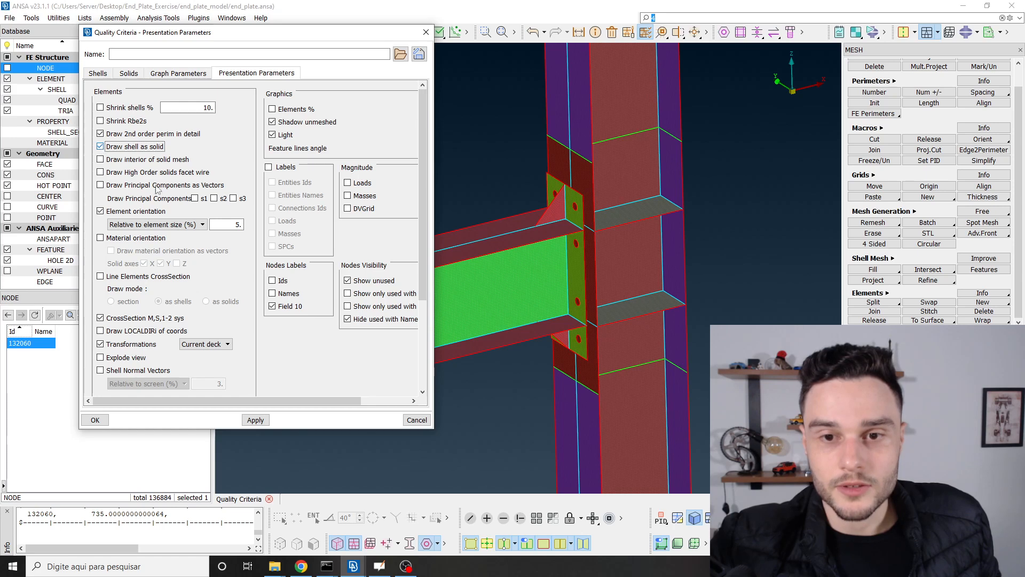
left_click(255, 419)
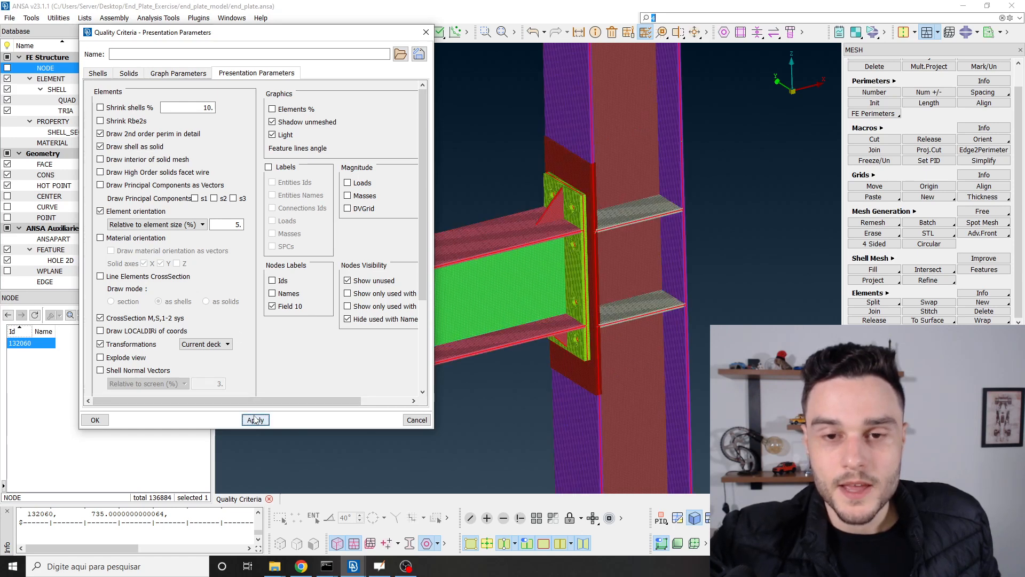
scroll(567, 234, "up", 5)
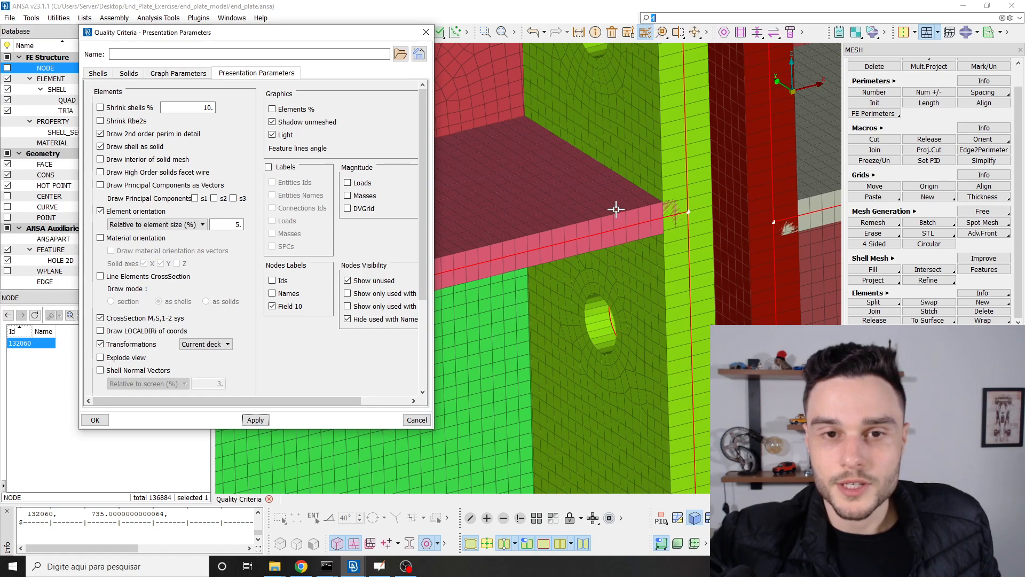
scroll(616, 209, "down", 5)
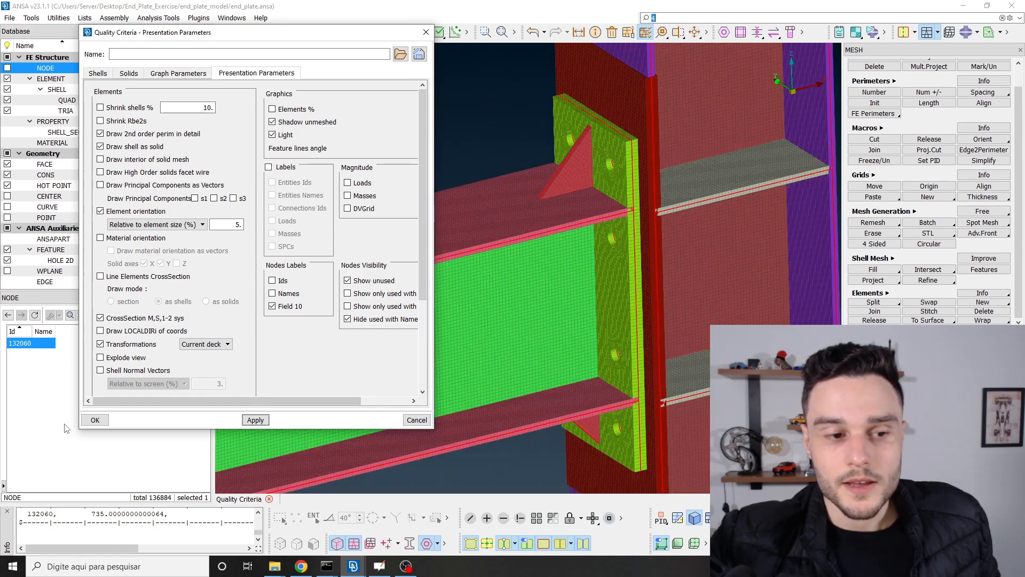
left_click(98, 420)
Step: Examine the displayed thickness of the end plate around its mid-surface line at the plate's upper corner
scroll(666, 218, "down", 3)
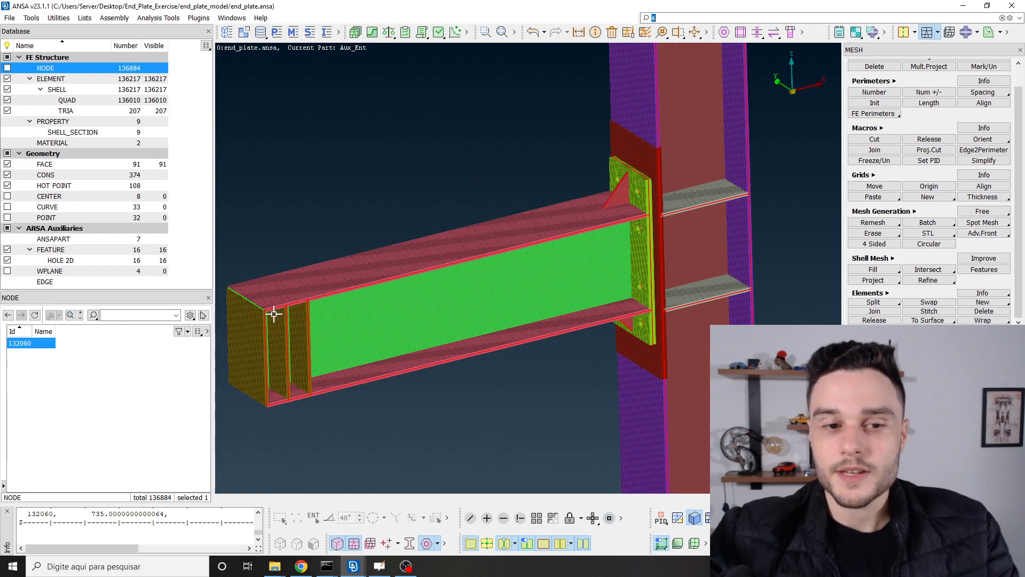
scroll(662, 240, "up", 6)
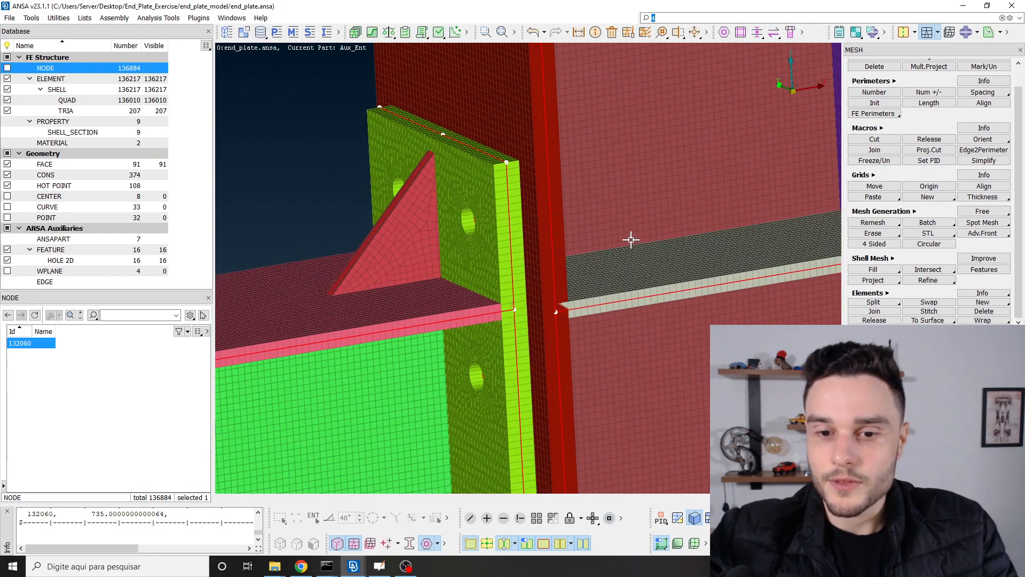
left_click_drag(631, 240, 531, 199, "ctrl")
scroll(634, 256, "down", 3)
scroll(579, 251, "up", 6)
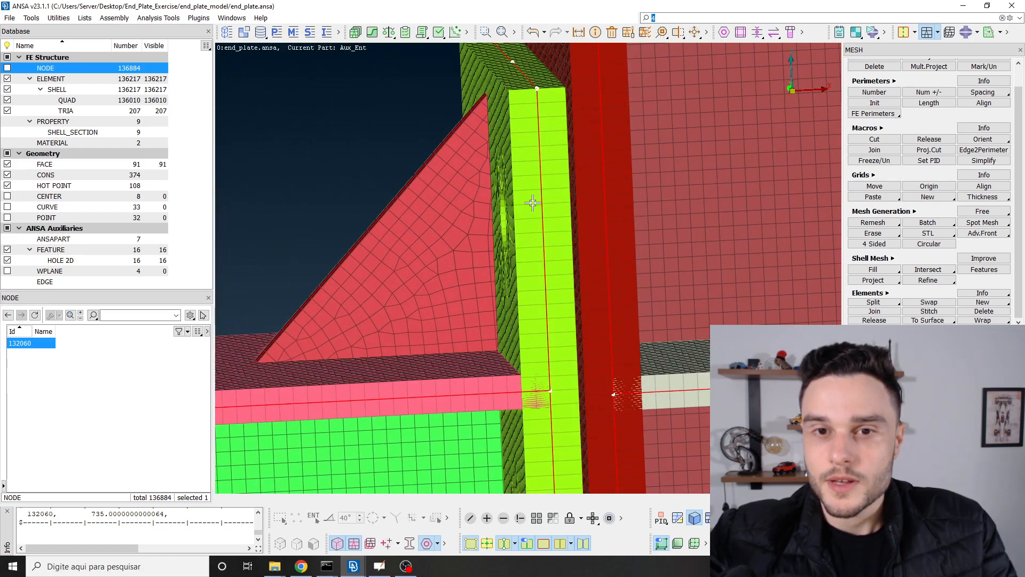
scroll(545, 112, "up", 5)
left_click_drag(546, 112, 551, 165, "ctrl")
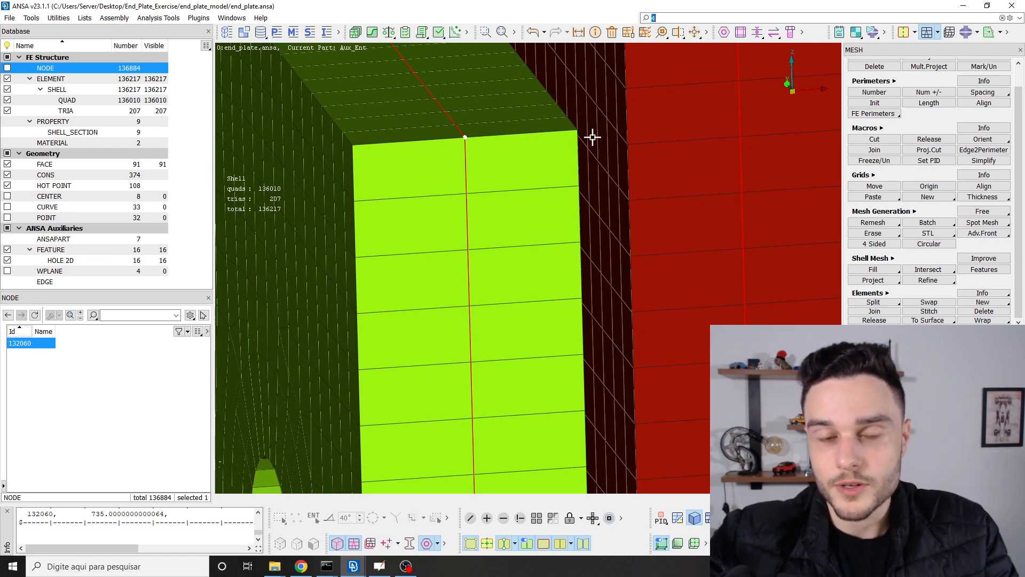
scroll(510, 143, "down", 3)
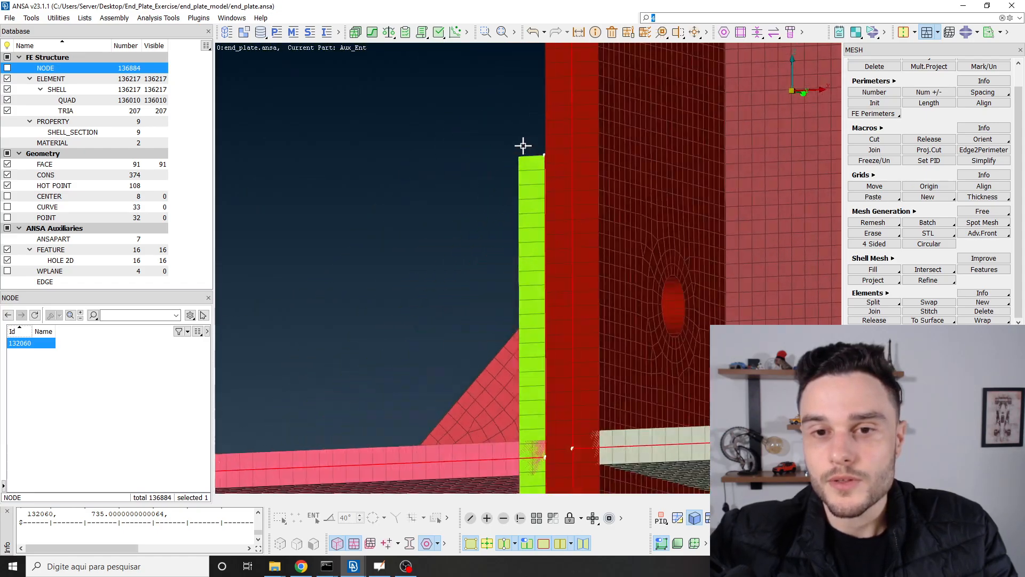
mouse_move(575, 152)
left_mouse_down("ctrl")
mouse_move(622, 160)
mouse_move(593, 152)
mouse_move(566, 165)
left_mouse_up("ctrl")
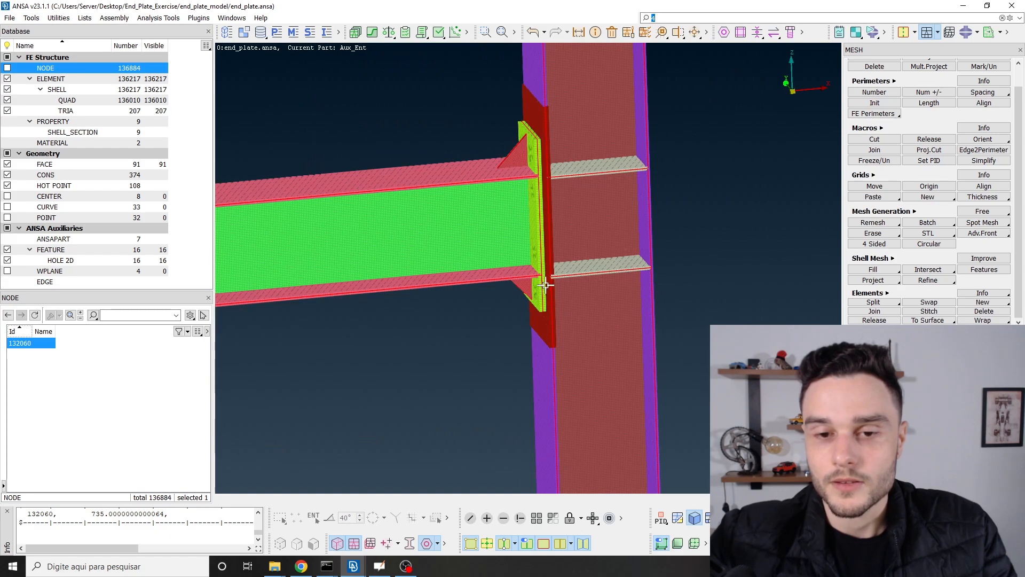
Step: Examine the displayed end plate thickness at the plate's lower corner and beside the adjacent column flange
scroll(545, 284, "up", 6)
left_click_drag(545, 251, 522, 273, "ctrl")
scroll(512, 245, "up", 8)
scroll(579, 368, "up", 6)
left_click_drag(583, 368, 619, 383, "ctrl")
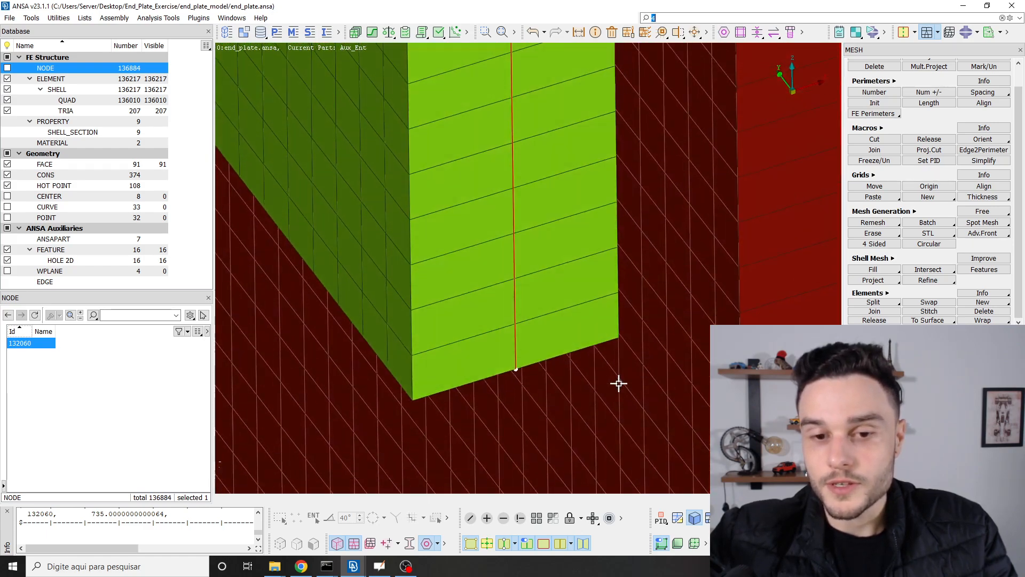
scroll(533, 373, "down", 8)
scroll(521, 293, "up", 8)
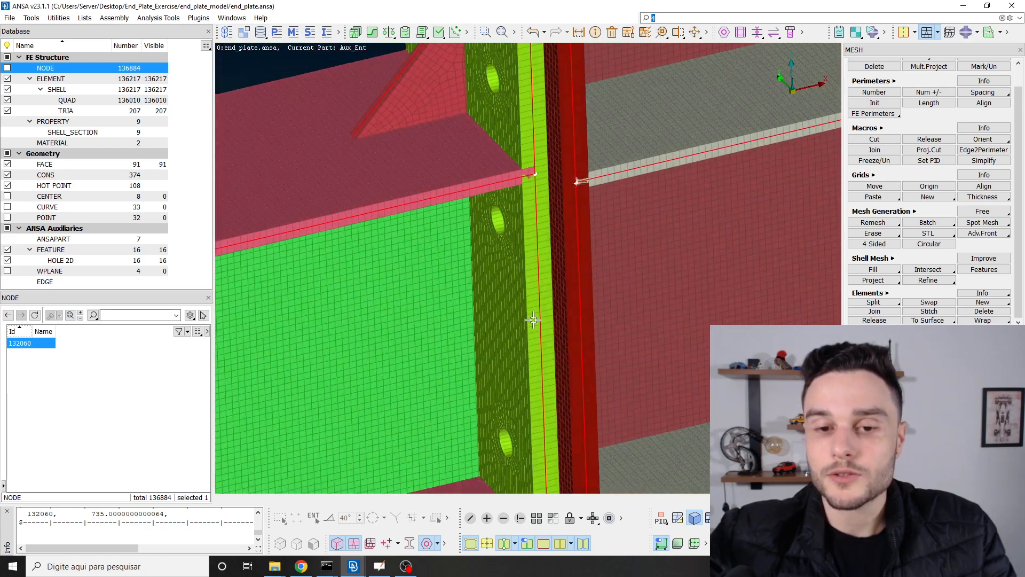
Step: Browse the check templates in the Checks Manager, highlight ABAQUS Checks, and close the manager
left_click(439, 33)
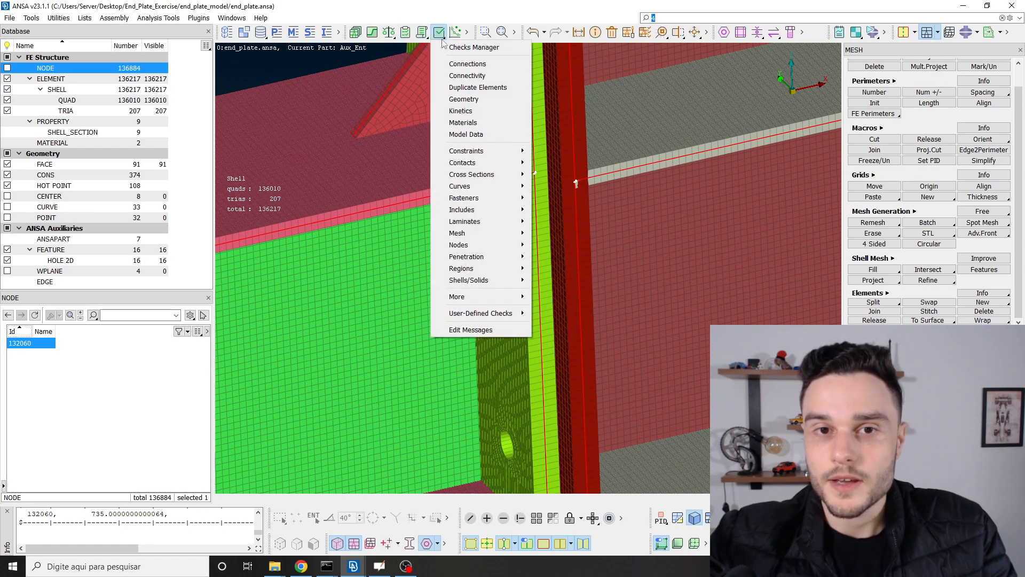
left_click(477, 46)
scroll(350, 213, "down", 1)
left_click(347, 186)
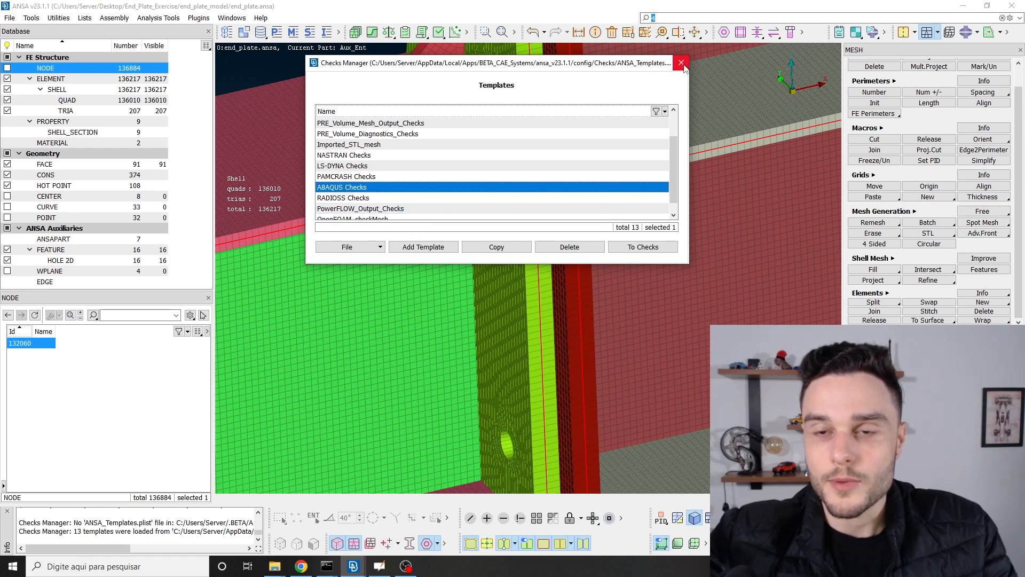
left_click(681, 63)
Step: Examine the end plate joint and the column with shells drawn as solid, from close up to the whole assembly
scroll(578, 240, "down", 3)
scroll(574, 245, "down", 2)
middle_click_drag(547, 176, 552, 270, "ctrl")
scroll(550, 229, "up", 5)
scroll(549, 238, "down", 2)
left_click_drag(551, 270, 553, 291, "ctrl")
scroll(551, 297, "down", 4)
middle_click_drag(553, 206, 611, 77, "ctrl")
scroll(577, 334, "up", 7)
scroll(555, 387, "down", 2)
left_click_drag(544, 283, 585, 92, "ctrl")
scroll(586, 101, "down", 3)
scroll(589, 336, "down", 3)
middle_click_drag(589, 335, 626, 145, "ctrl")
middle_click_drag(296, 482, 613, 277, "ctrl")
scroll(489, 270, "up", 6)
left_click_drag(489, 270, 587, 271, "ctrl")
scroll(511, 280, "down", 5)
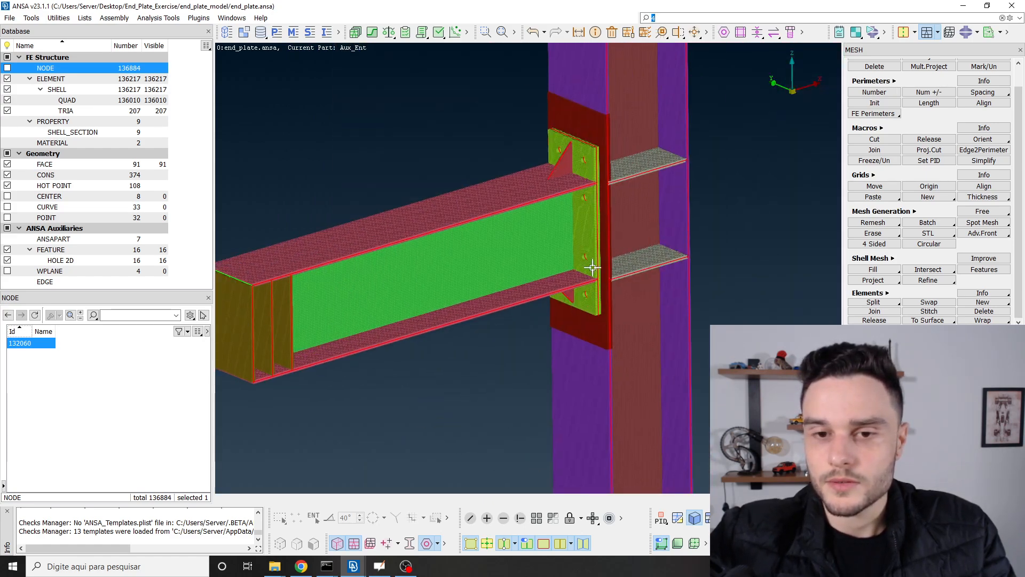
Step: Examine the mesh and displayed thickness along the beam's upper flange and compare it with the overall beam-to-column connection
scroll(406, 225, "up", 4)
middle_click_drag(400, 224, 533, 254, "ctrl")
left_click_drag(533, 254, 507, 266, "ctrl")
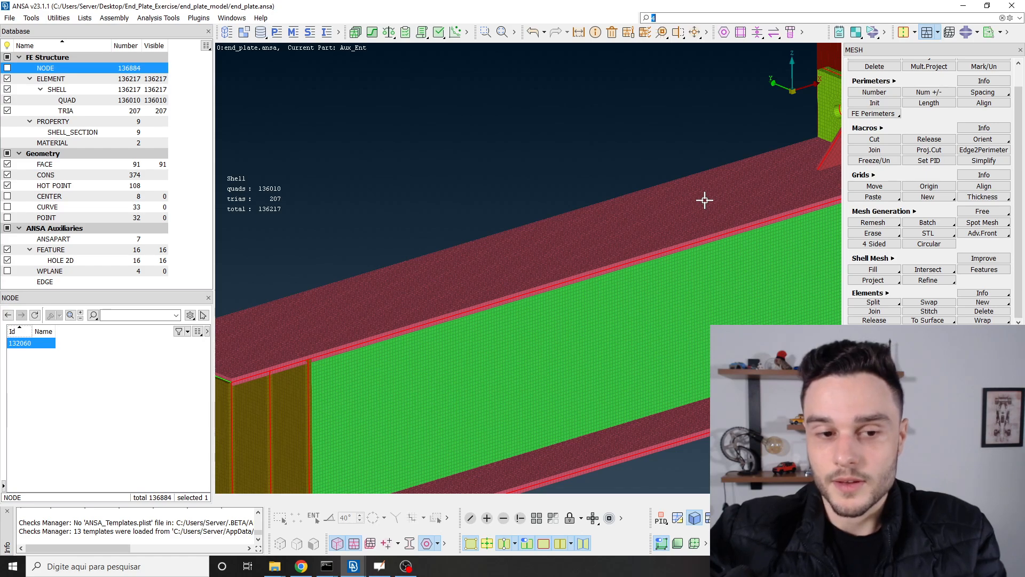
scroll(642, 217, "up", 3)
scroll(638, 231, "down", 3)
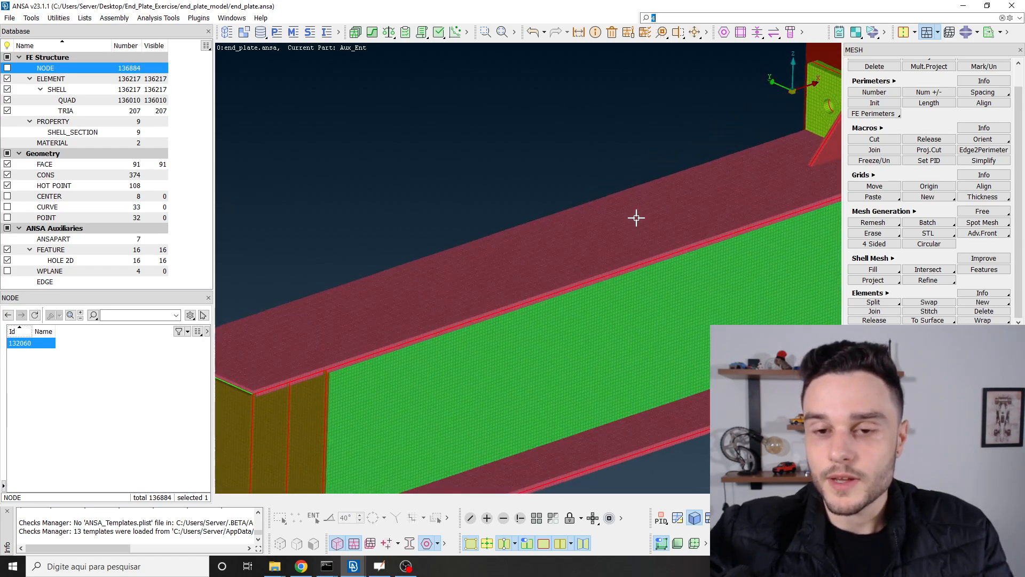
scroll(633, 221, "down", 2)
scroll(654, 256, "up", 4)
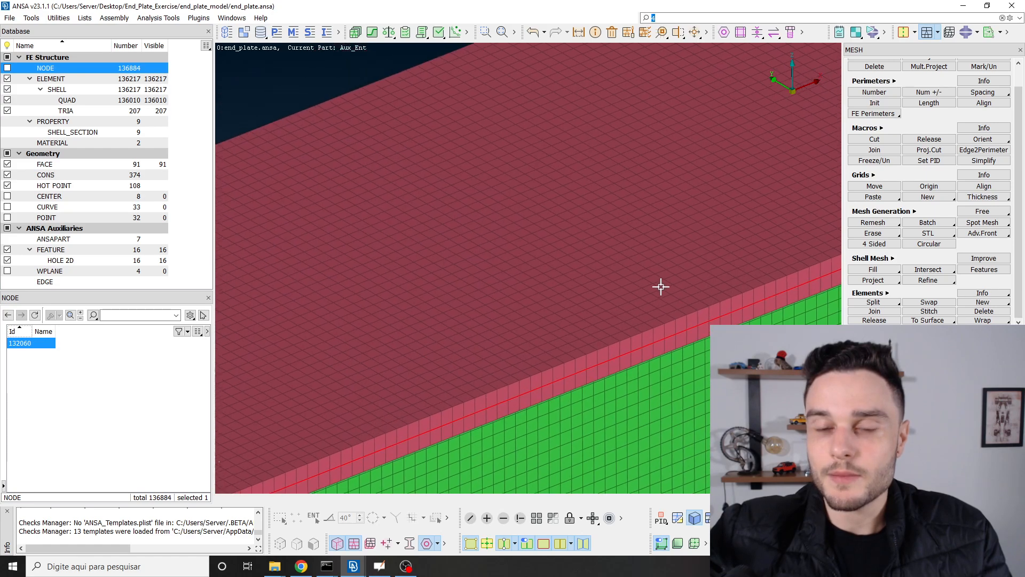
scroll(655, 220, "down", 2)
scroll(616, 279, "down", 5)
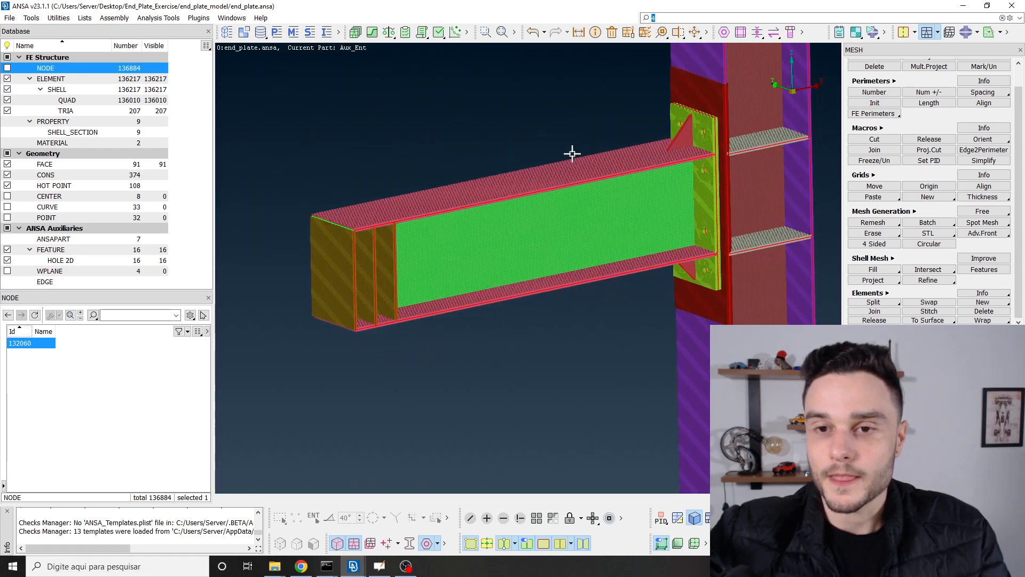
middle_click_drag(578, 154, 455, 199, "ctrl")
left_click_drag(455, 200, 531, 207, "ctrl")
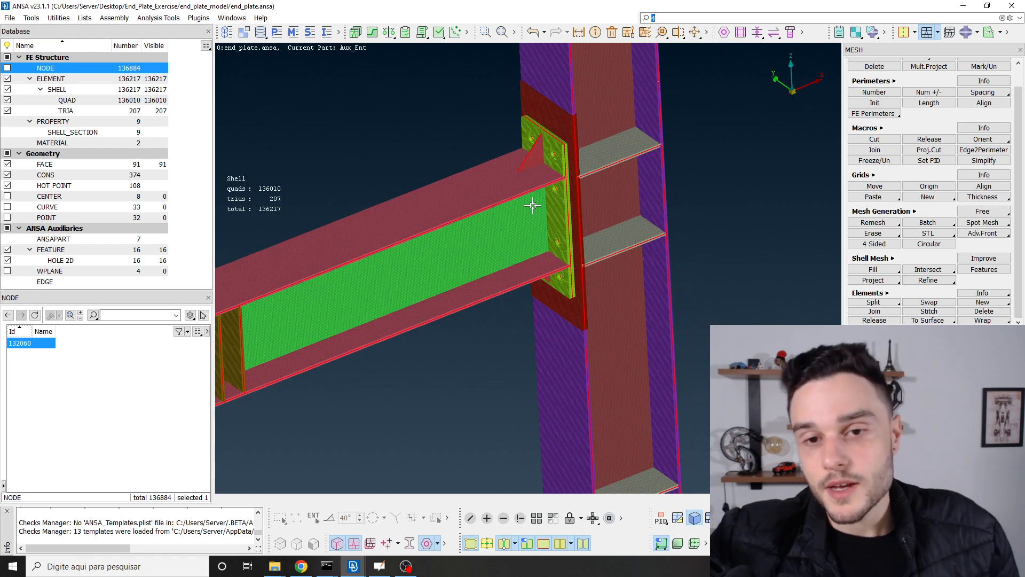